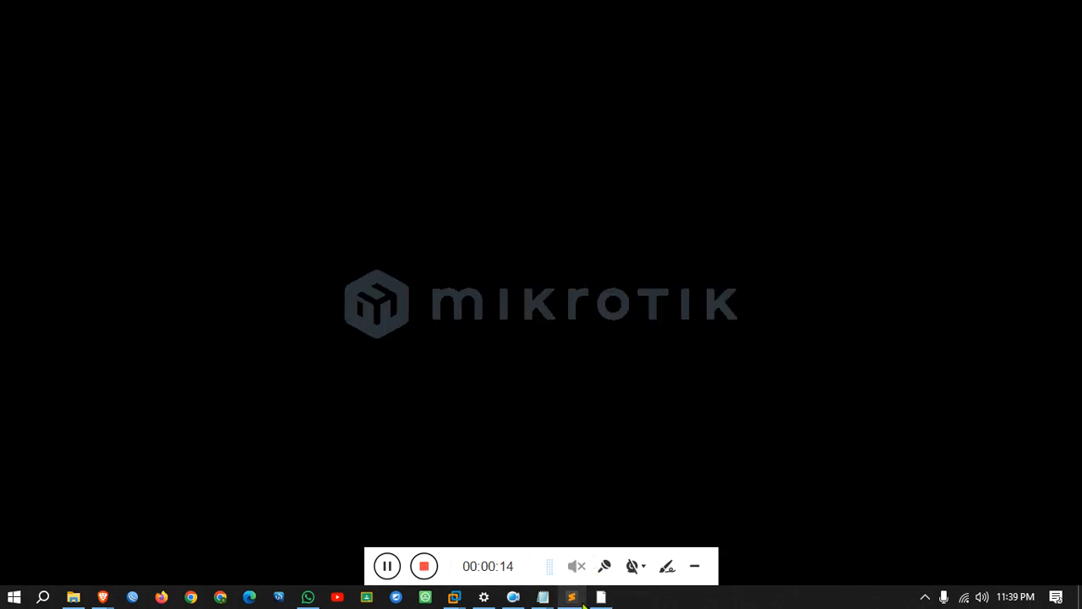
Close both Sublime Text windows and the mks, mks-elegan and Orange Notepad windows, then bring WinBox forward.
{"action": "mouse_move", "coordinate": [572, 596]}
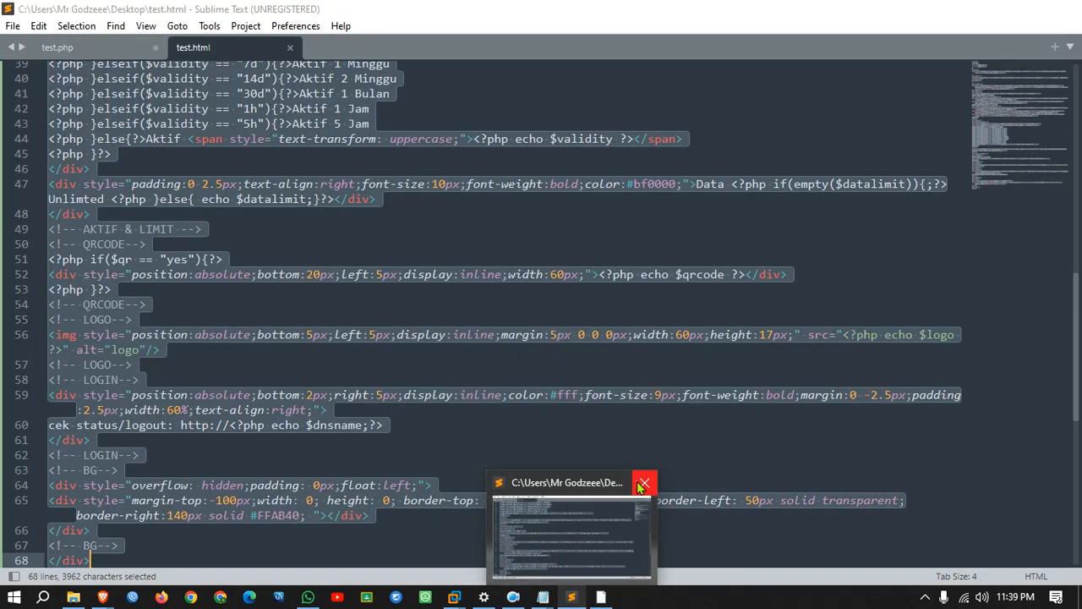
{"action": "left_click", "coordinate": [640, 485]}
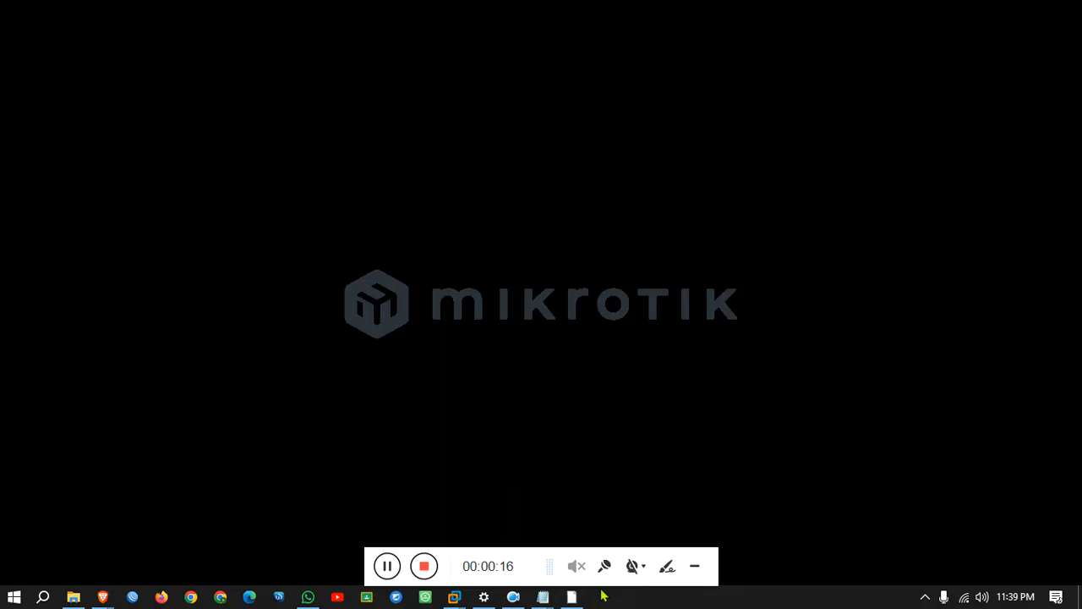
{"action": "mouse_move", "coordinate": [582, 599]}
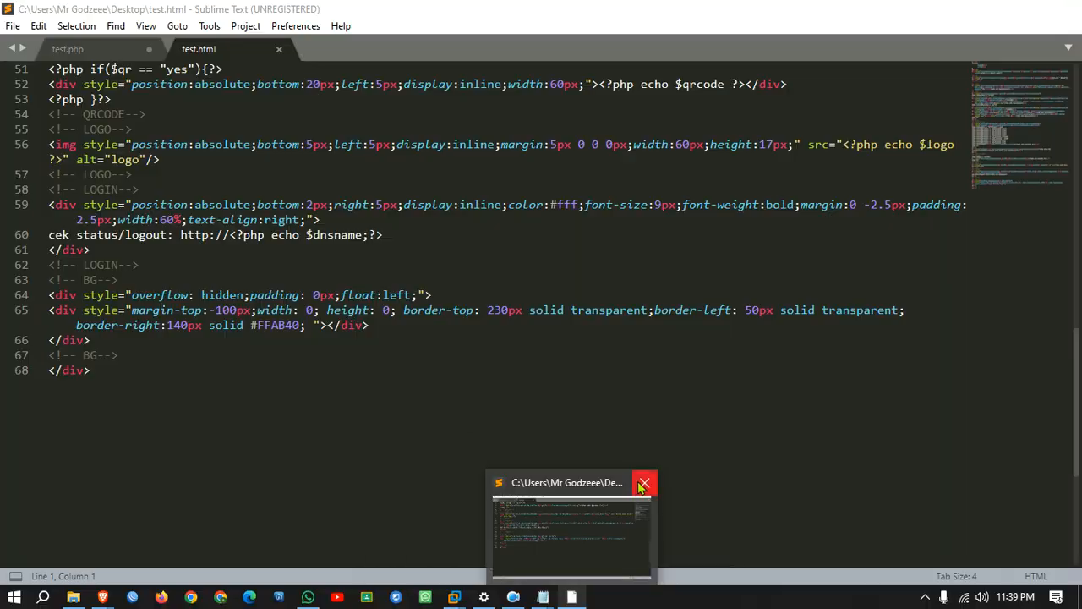
{"action": "left_click", "coordinate": [643, 484]}
{"action": "mouse_move", "coordinate": [543, 597]}
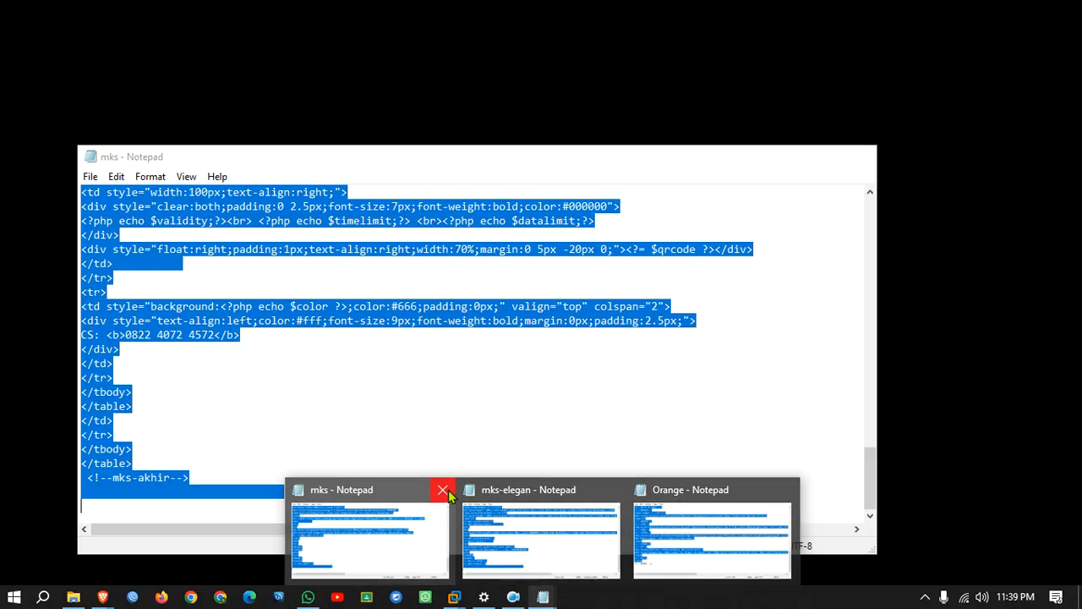
{"action": "left_click", "coordinate": [440, 489]}
{"action": "left_click", "coordinate": [528, 490]}
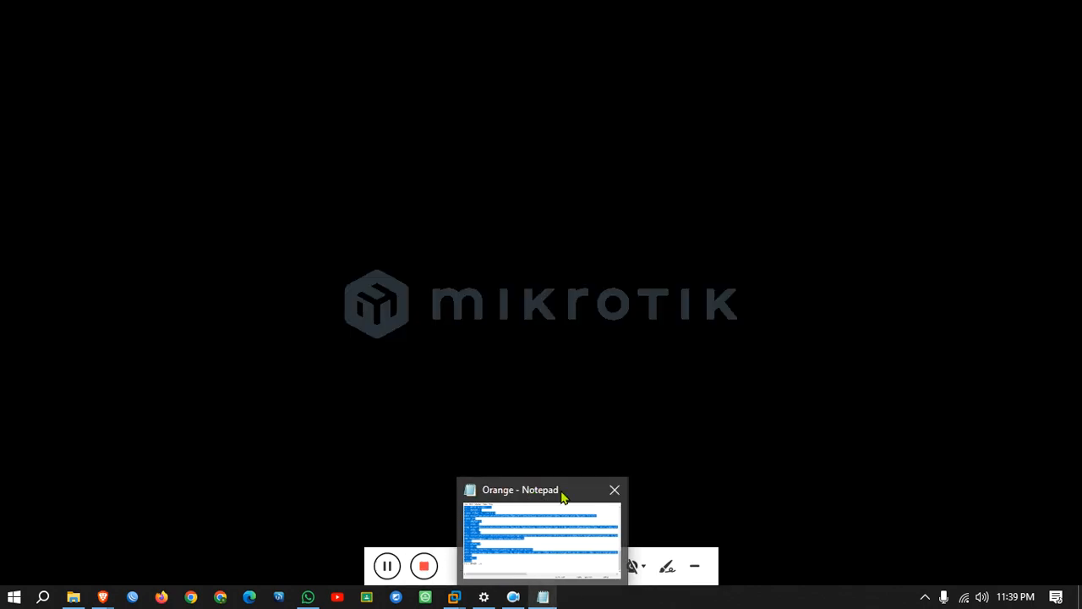
{"action": "left_click", "coordinate": [613, 493]}
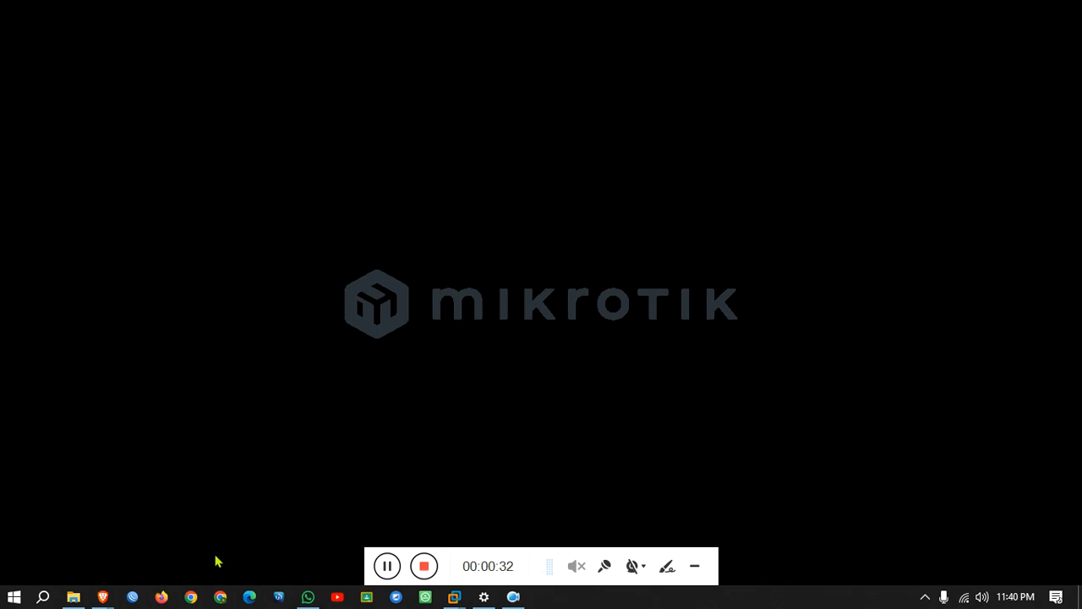
{"action": "left_click", "coordinate": [132, 597]}
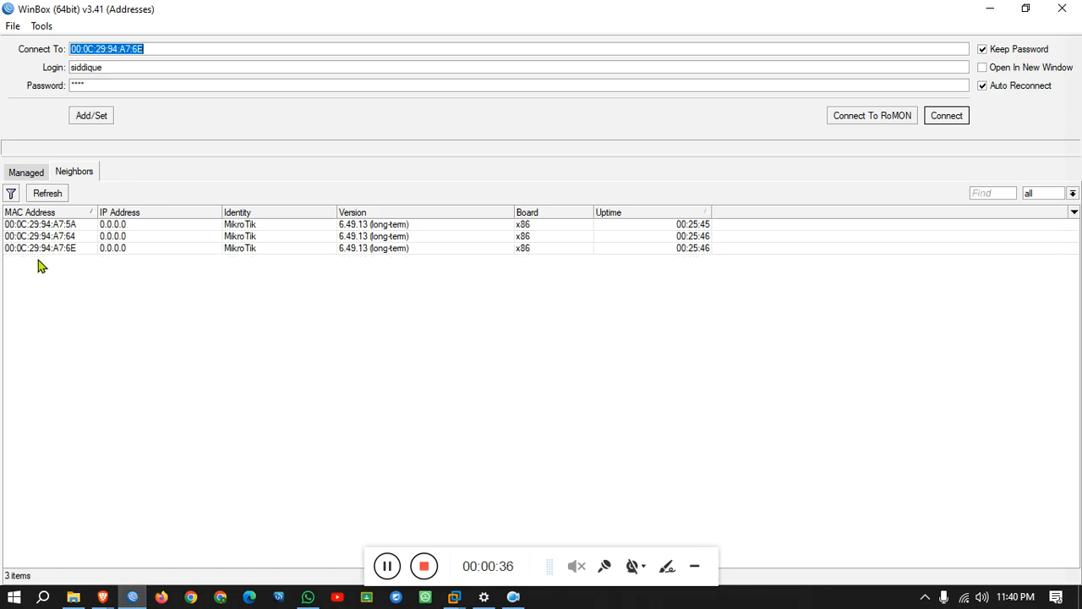
Connect to the third MikroTik neighbor and glance at its empty IP address list.
{"action": "left_click", "coordinate": [43, 248]}
{"action": "left_click", "coordinate": [959, 116]}
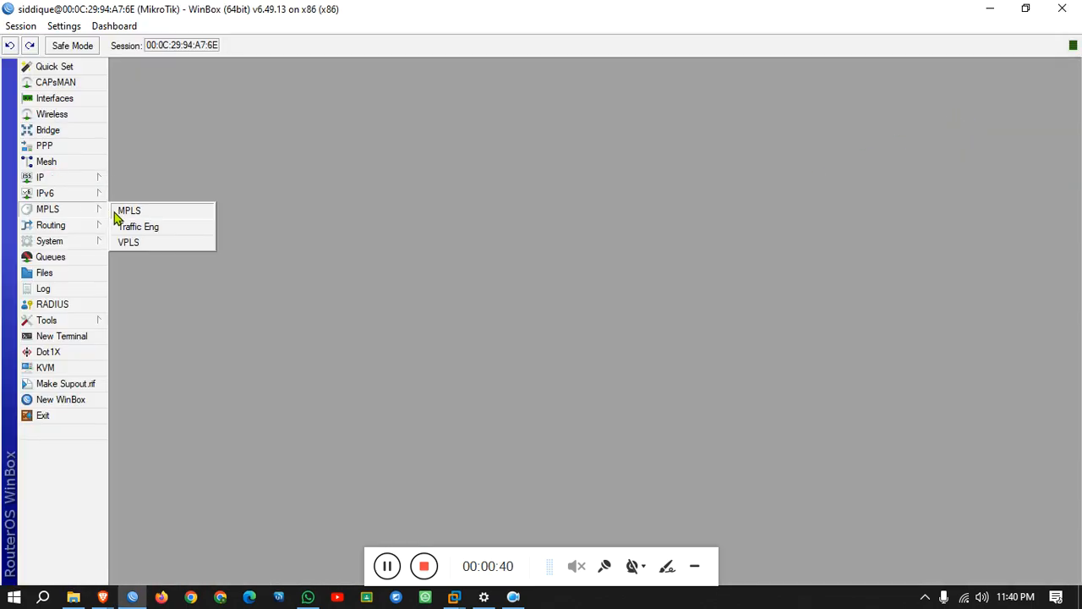
{"action": "mouse_move", "coordinate": [93, 191]}
{"action": "left_click", "coordinate": [137, 211]}
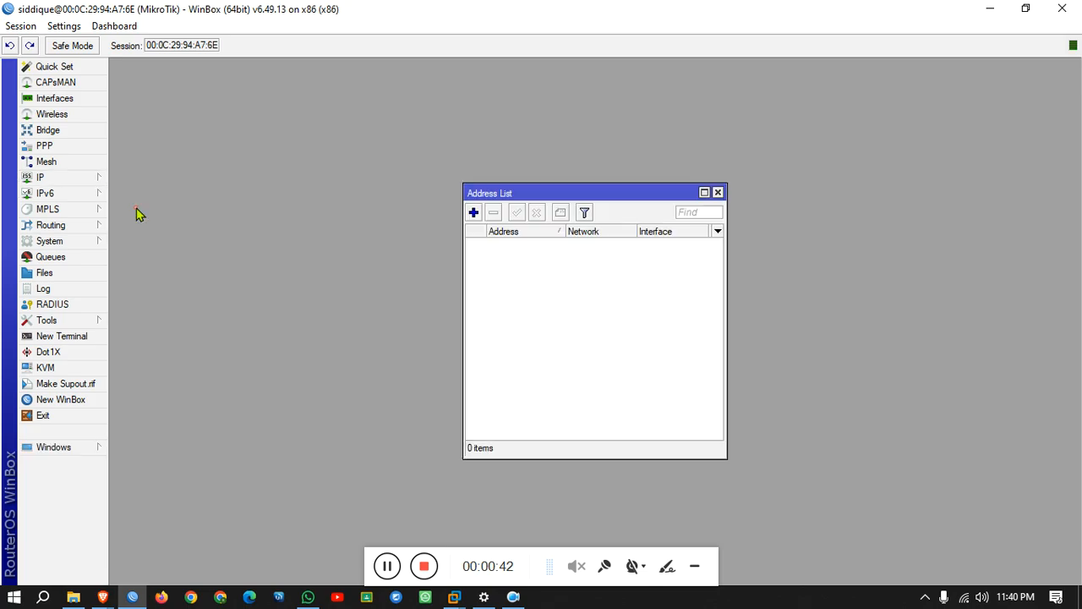
{"action": "left_click", "coordinate": [718, 192]}
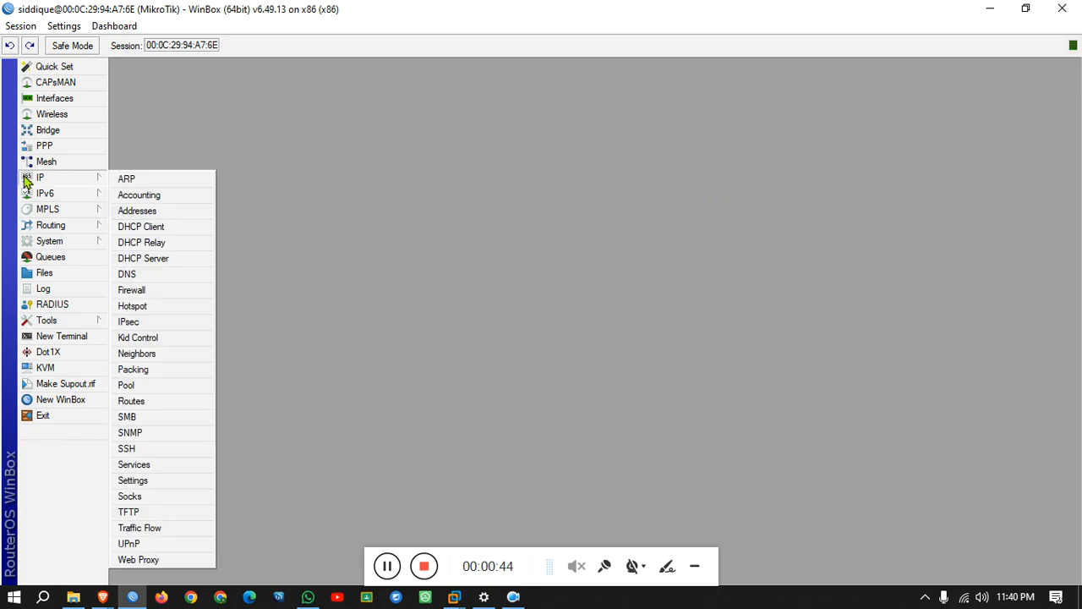
Add a new DHCP client on ether1 and apply it.
{"action": "left_click", "coordinate": [152, 226]}
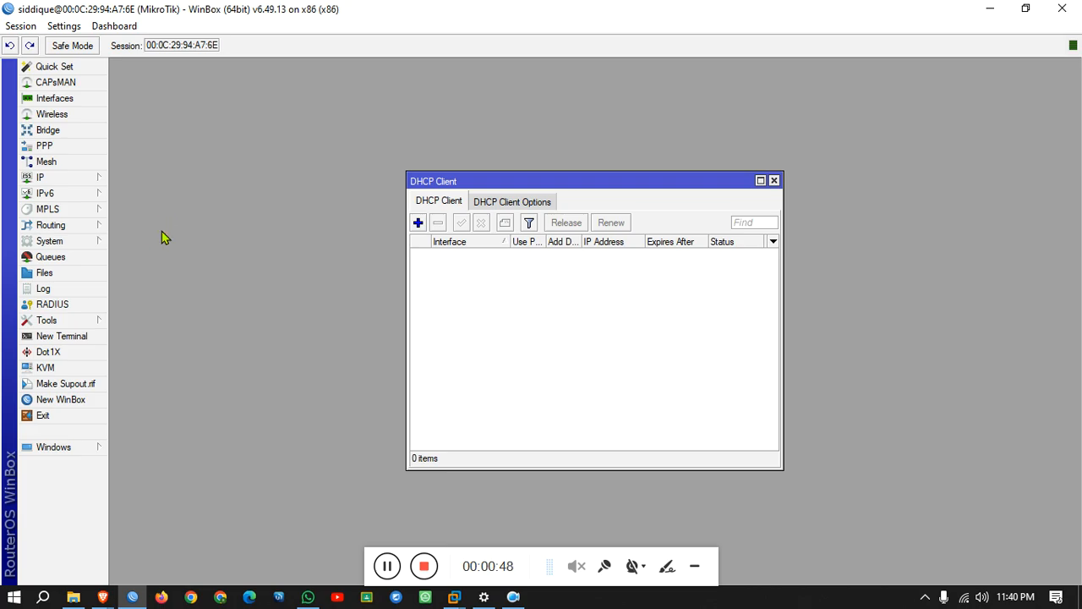
{"action": "left_click", "coordinate": [417, 222]}
{"action": "left_click", "coordinate": [699, 269]}
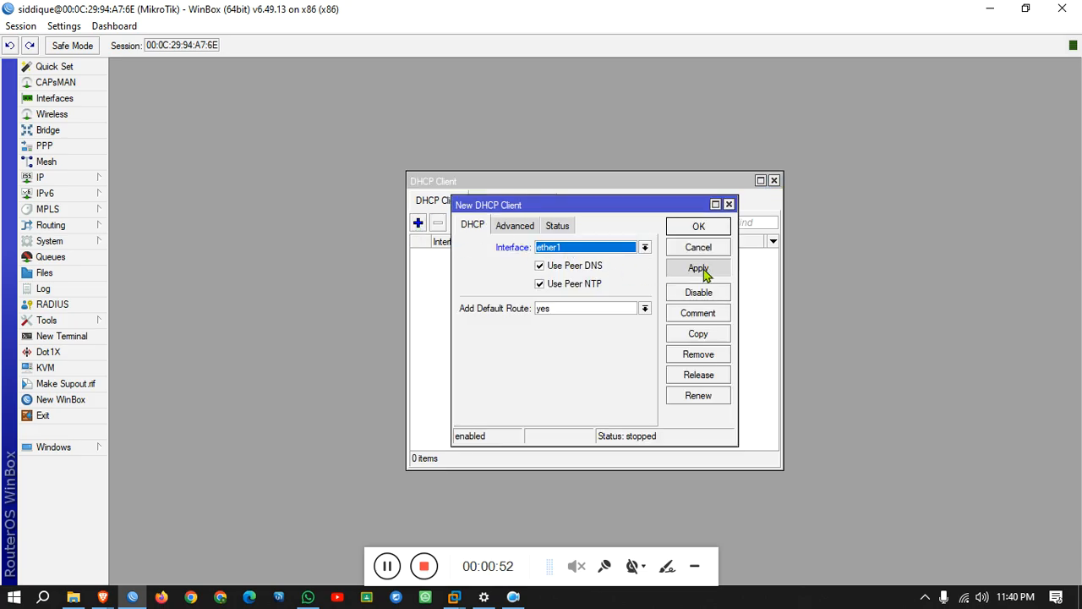
{"action": "left_click", "coordinate": [696, 231]}
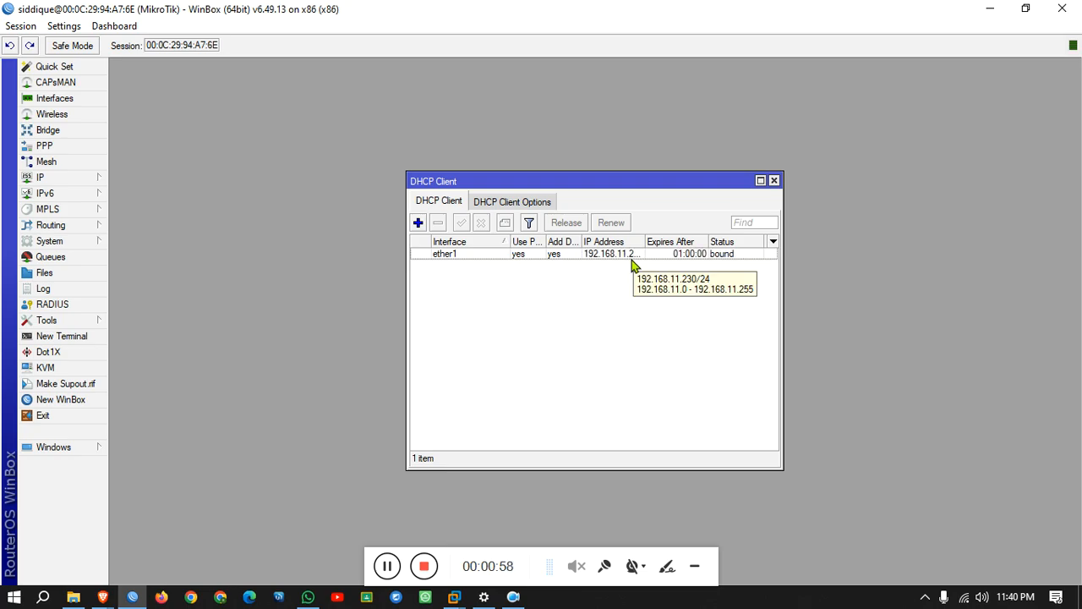
Check the ether1 DHCP client's lease: 192.168.11.230/24 with gateway 192.168.11.1.
{"action": "left_click", "coordinate": [628, 257]}
{"action": "double_click", "coordinate": [628, 257]}
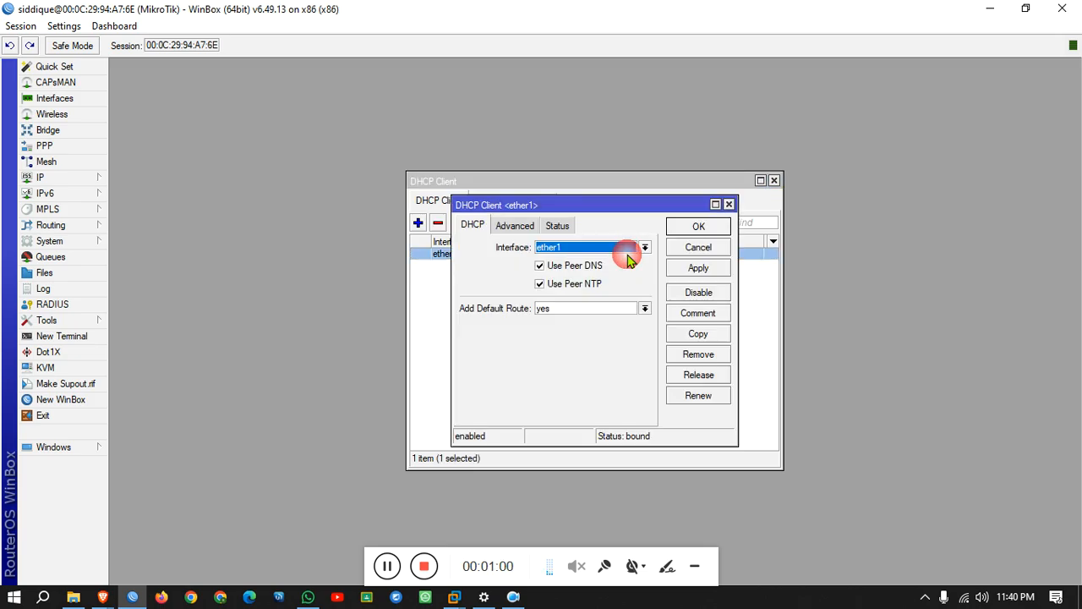
{"action": "left_click", "coordinate": [513, 225]}
{"action": "left_click", "coordinate": [557, 226]}
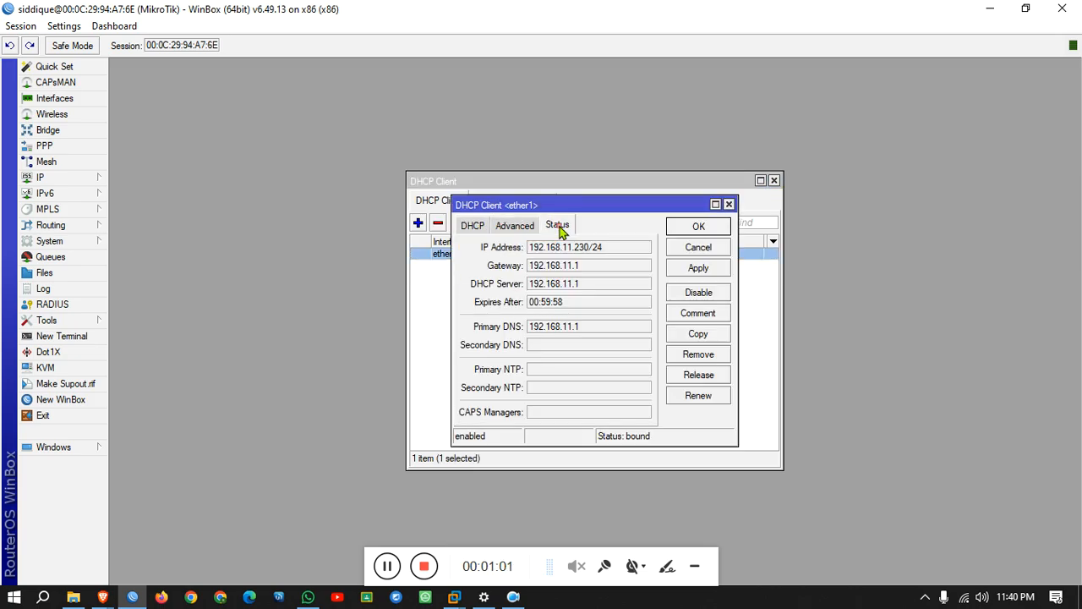
{"action": "left_click", "coordinate": [729, 205]}
Open the IP Services list and select api-ssl.
{"action": "left_click", "coordinate": [79, 179]}
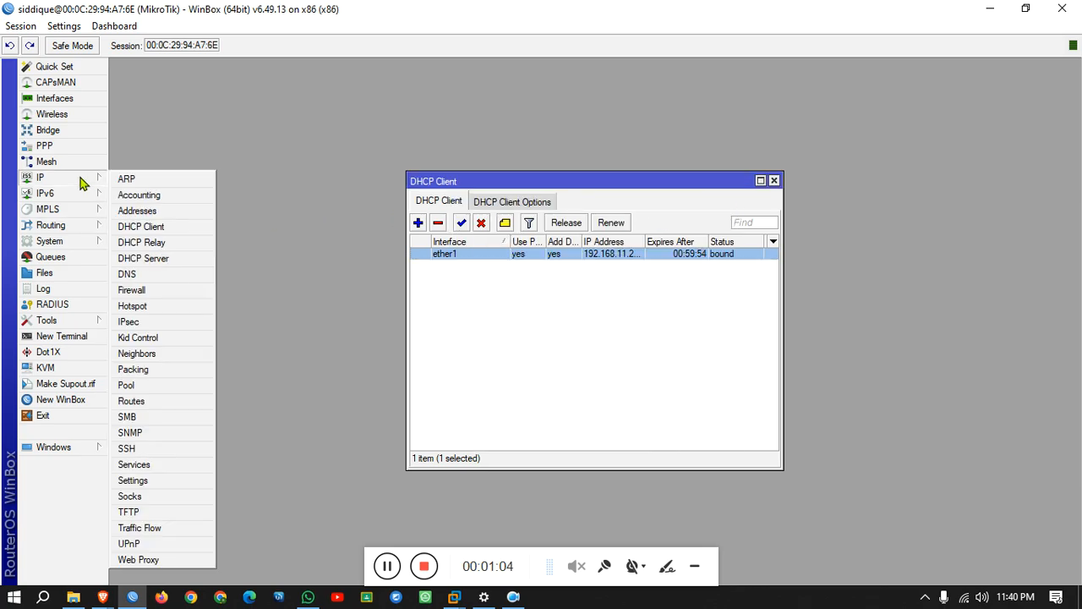
{"action": "left_click", "coordinate": [172, 466]}
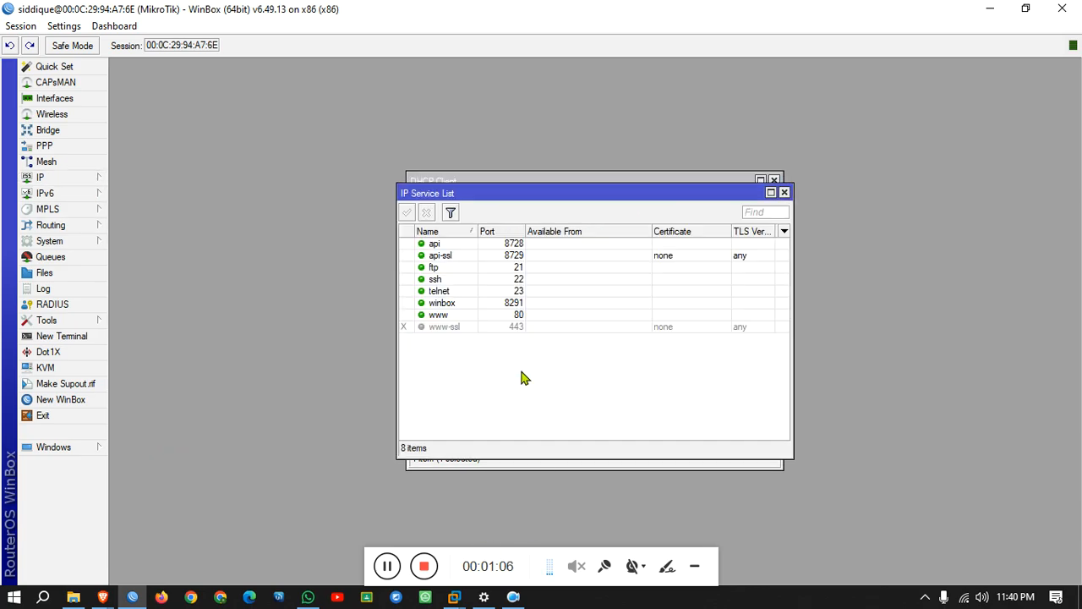
{"action": "left_click", "coordinate": [507, 256]}
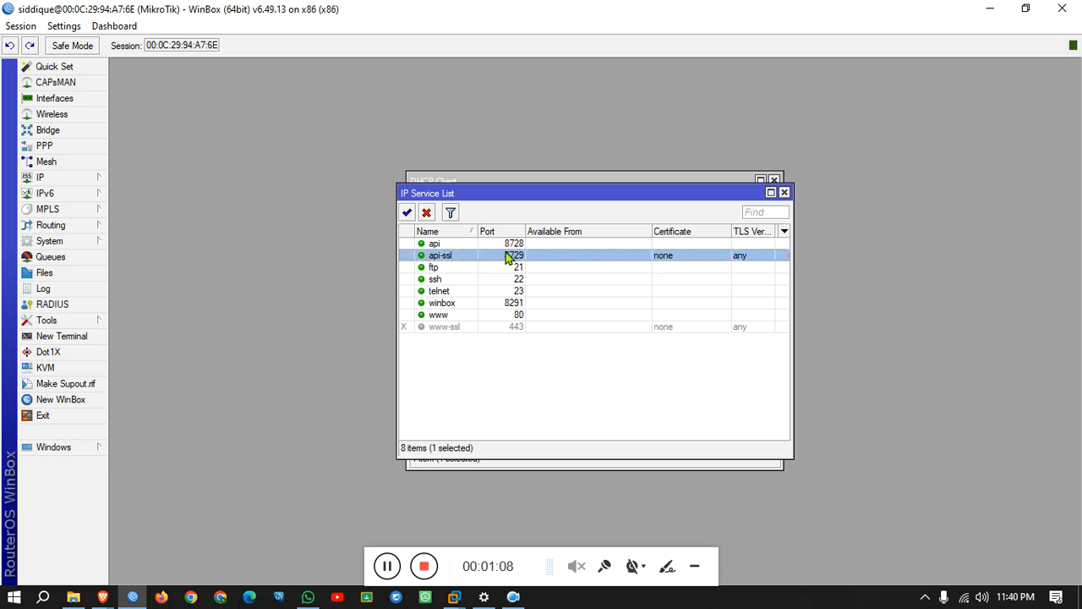
{"action": "left_click", "coordinate": [785, 194]}
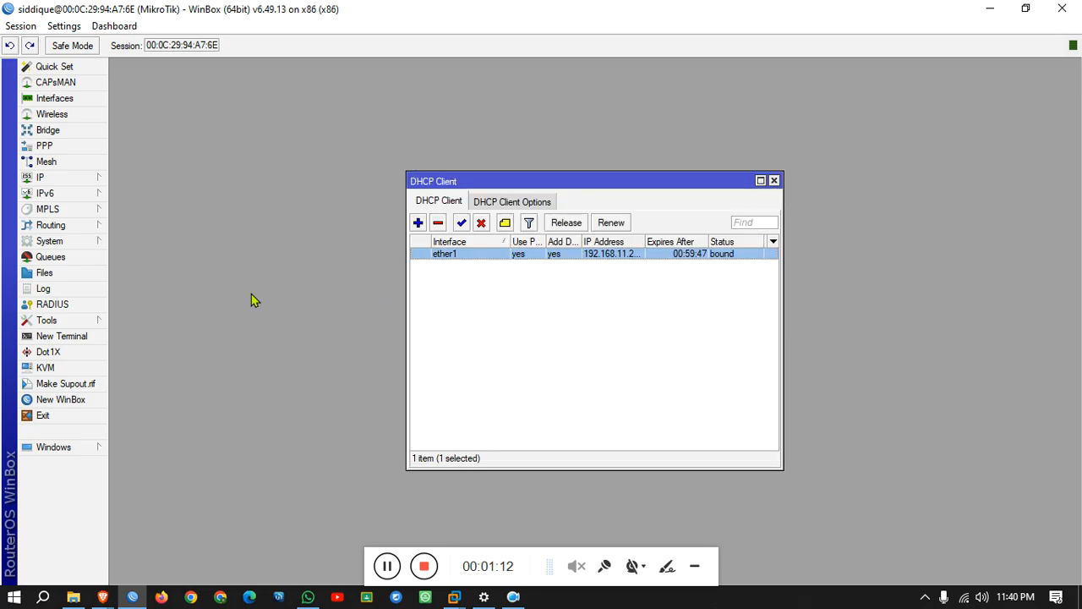
Disable the api-ssl, ftp, ssh and telnet services.
{"action": "left_click", "coordinate": [42, 179]}
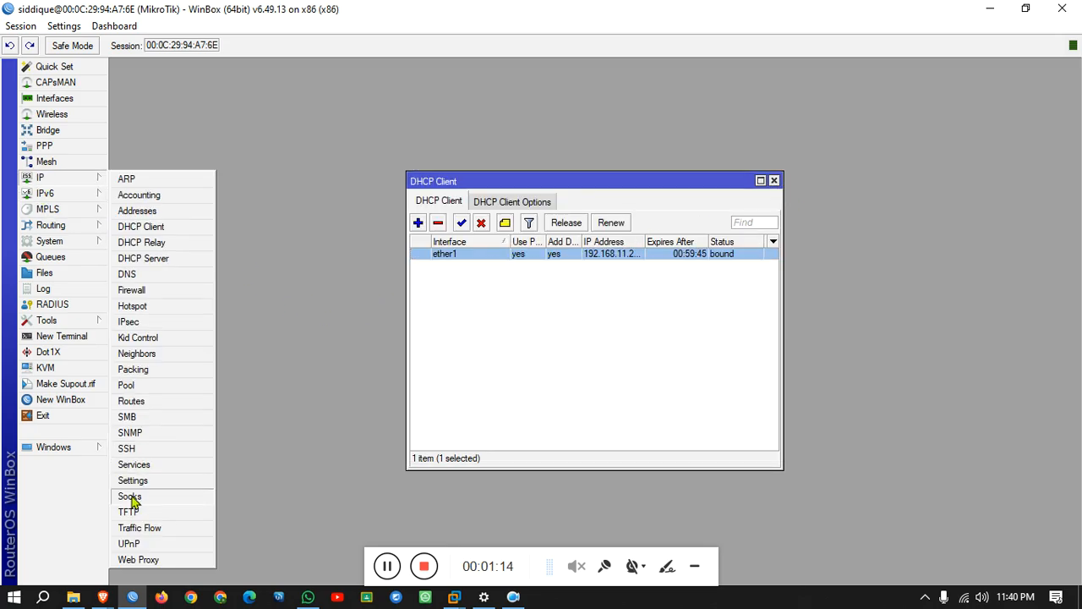
{"action": "left_click", "coordinate": [150, 466]}
{"action": "left_click", "coordinate": [512, 243]}
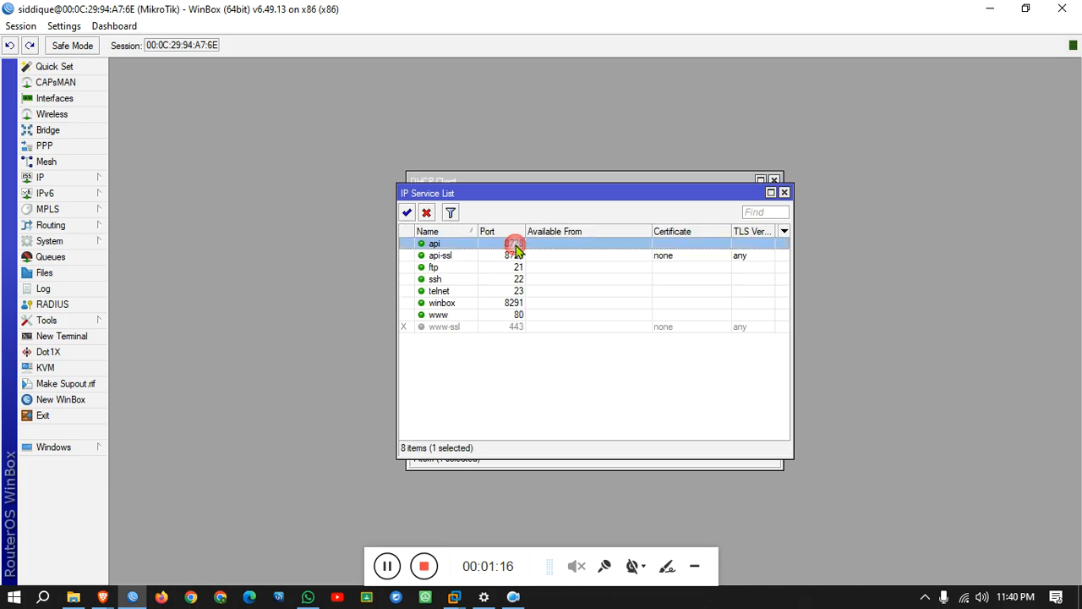
{"action": "left_click", "coordinate": [516, 269]}
{"action": "left_click", "coordinate": [515, 280]}
{"action": "left_click", "coordinate": [515, 303]}
{"action": "left_click", "coordinate": [515, 292]}
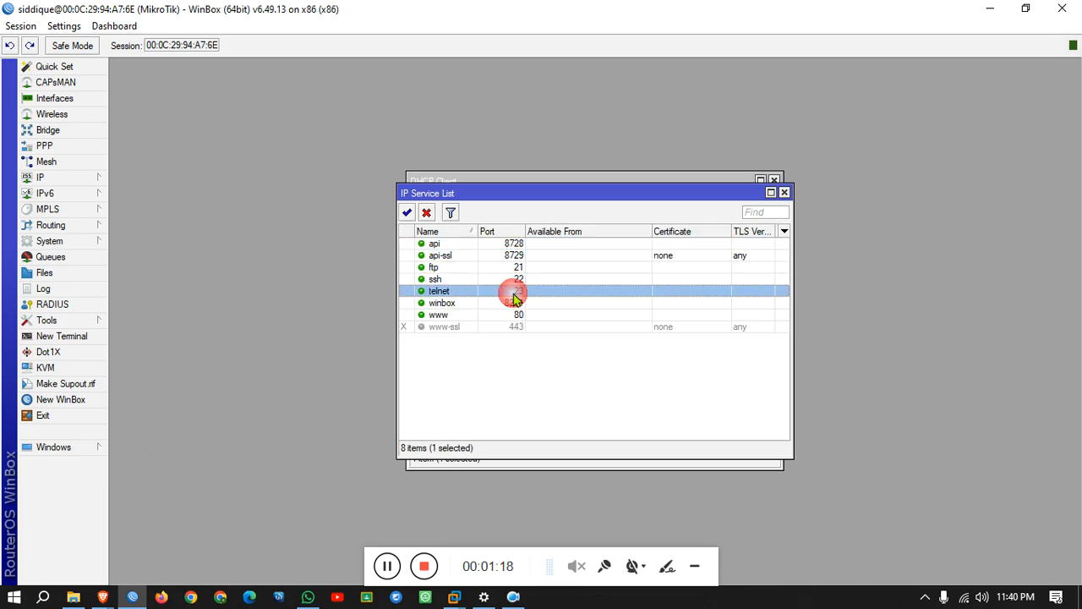
{"action": "left_click", "coordinate": [516, 303]}
{"action": "left_click", "coordinate": [515, 315]}
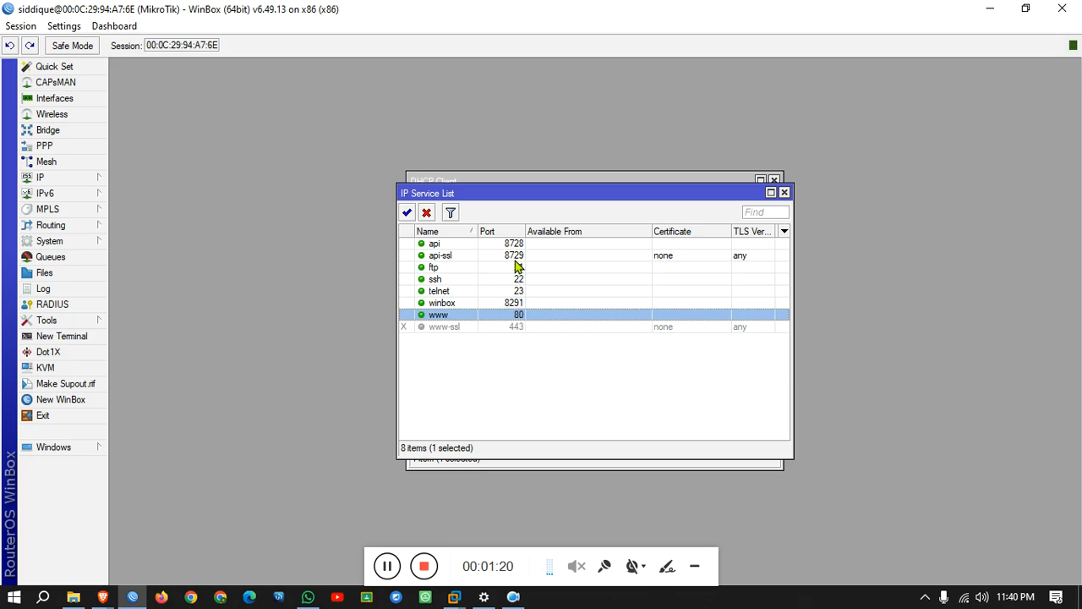
{"action": "left_click", "coordinate": [516, 256]}
{"action": "left_click", "coordinate": [519, 291], "text": "shift"}
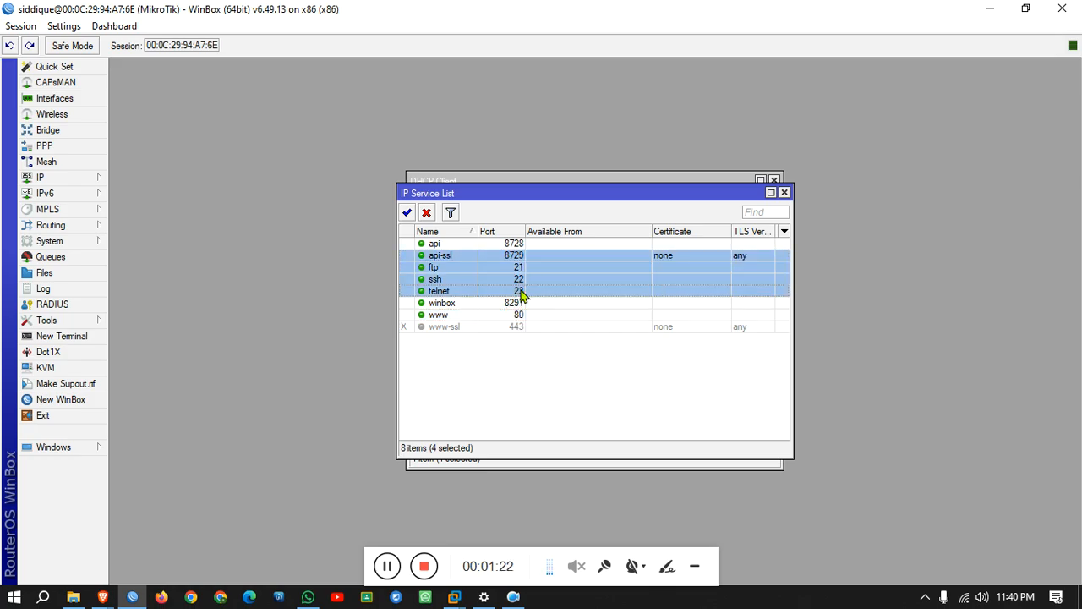
Change service ports: api to 1090, winbox to 1080, www to 8880, then close Services.
{"action": "double_click", "coordinate": [510, 244]}
{"action": "type", "text": "1090"}
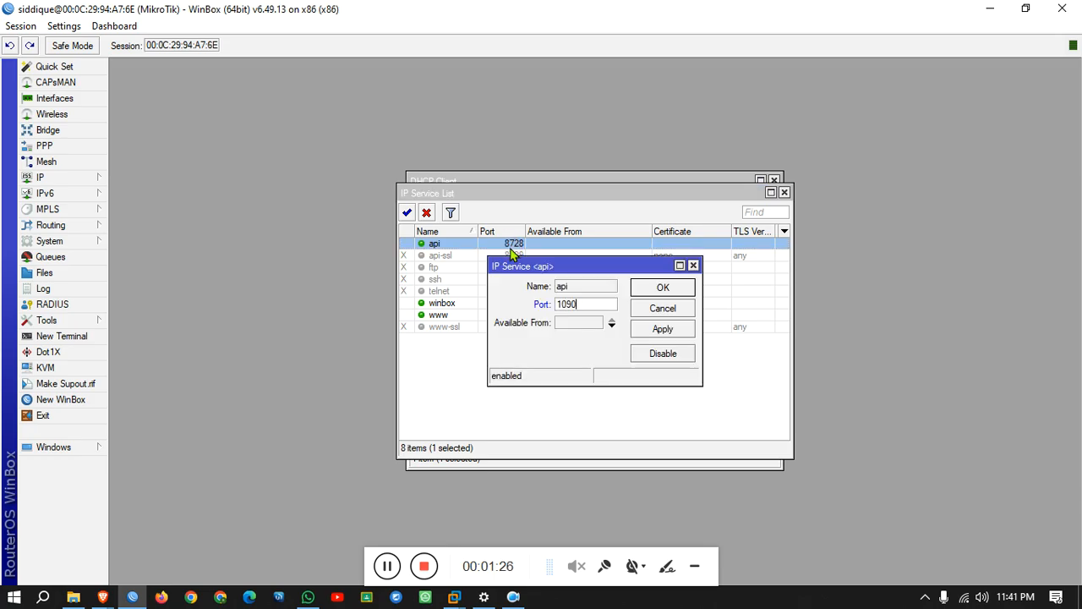
{"action": "left_click", "coordinate": [658, 289]}
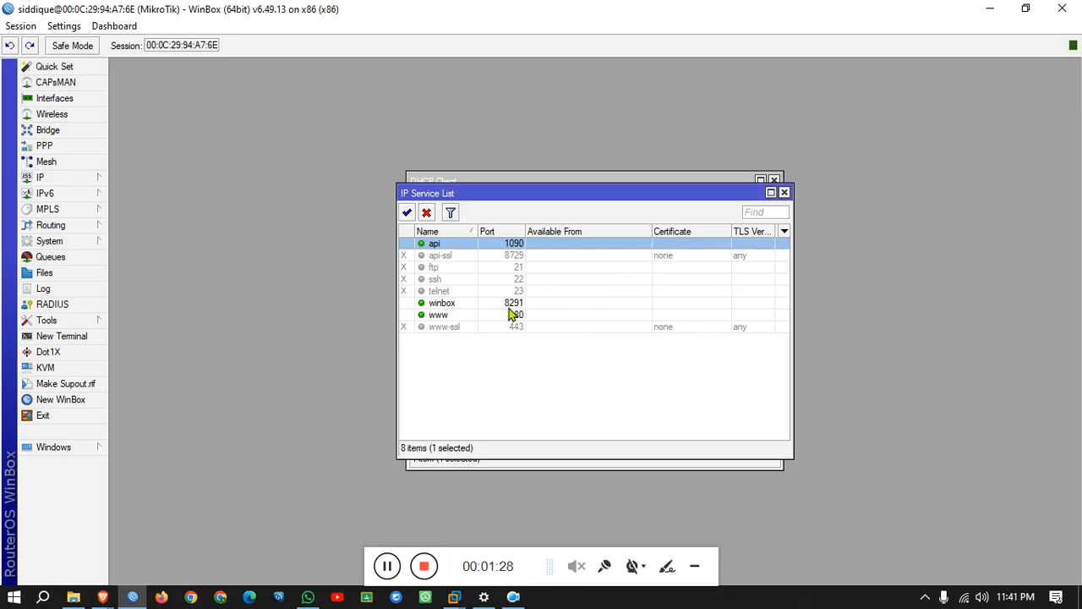
{"action": "double_click", "coordinate": [508, 305]}
{"action": "type", "text": "1080"}
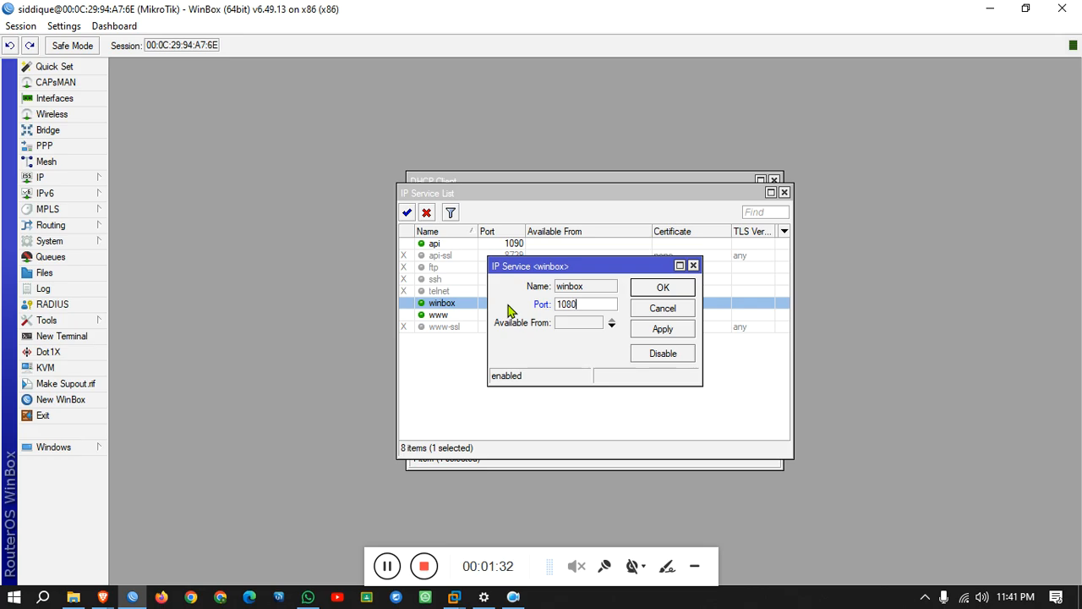
{"action": "left_click", "coordinate": [685, 335]}
{"action": "left_click", "coordinate": [668, 289]}
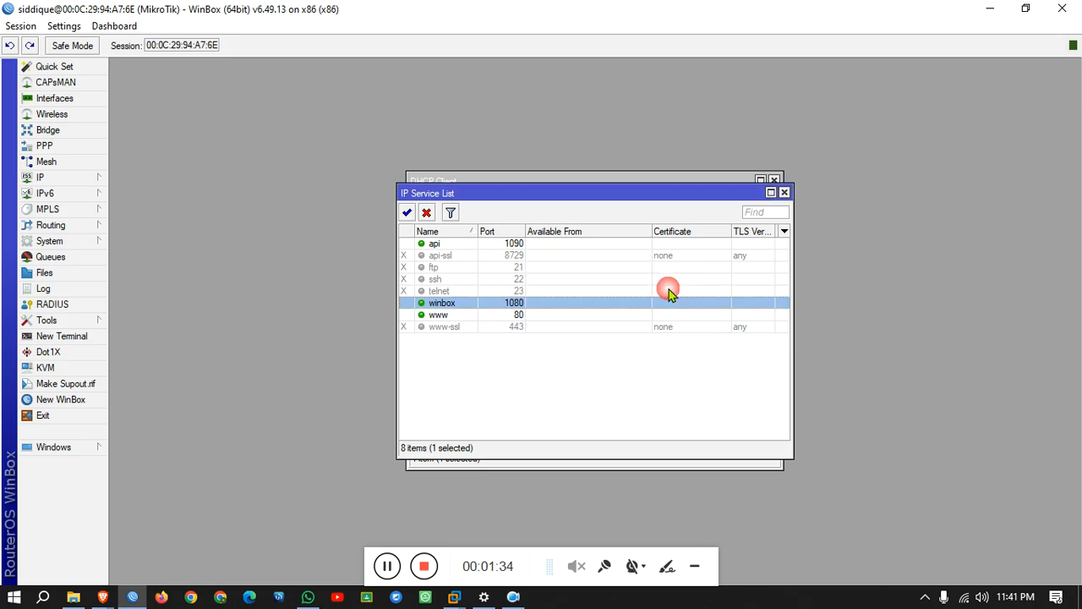
{"action": "double_click", "coordinate": [512, 313]}
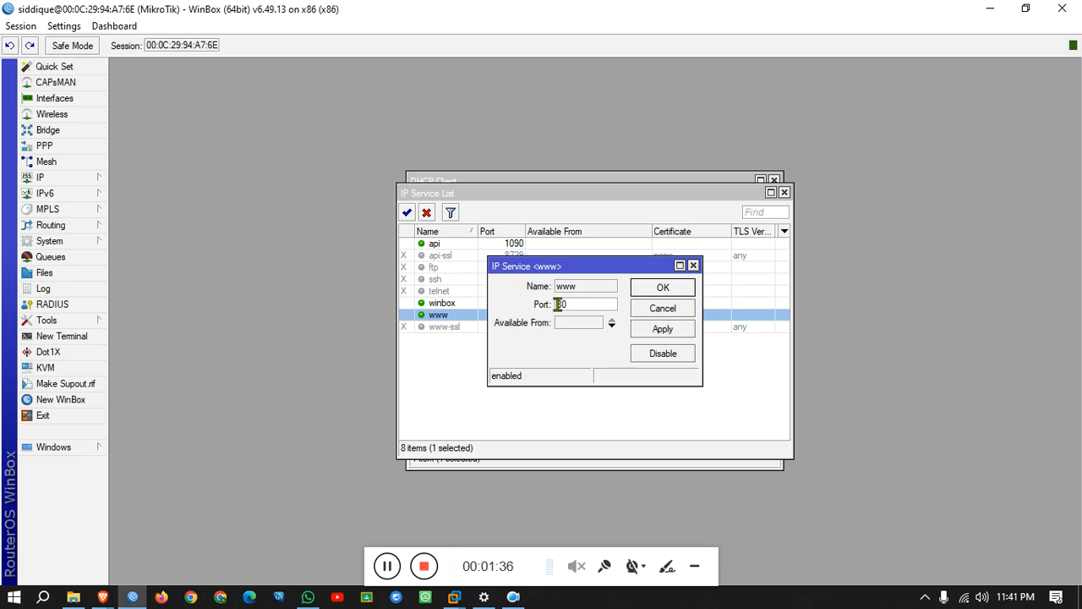
{"action": "left_click", "coordinate": [692, 333]}
{"action": "left_click", "coordinate": [668, 289]}
{"action": "key", "text": "Escape"}
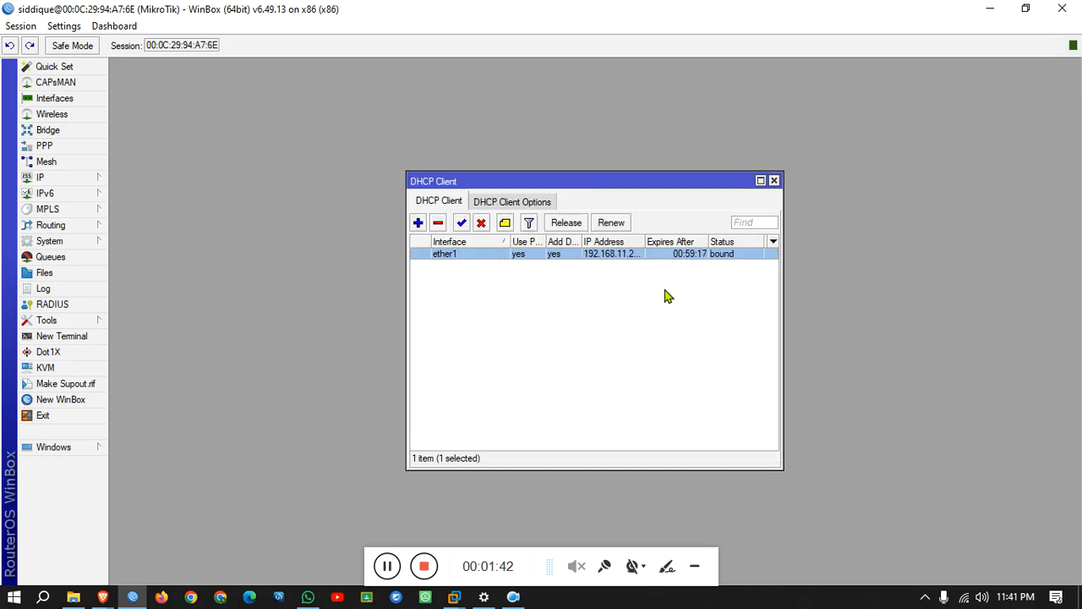
{"action": "left_click_drag", "start_coordinate": [596, 188], "coordinate": [848, 103]}
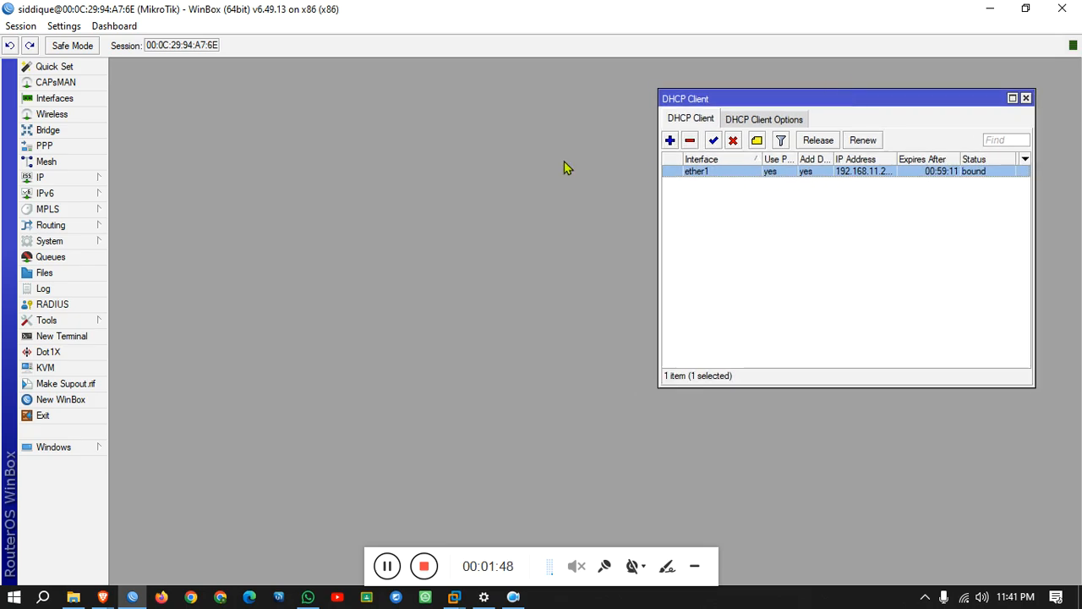
Enter DNS servers 8.8.8.8 and 1.1.1.1 in IP > DNS, apply and close.
{"action": "left_click", "coordinate": [51, 178]}
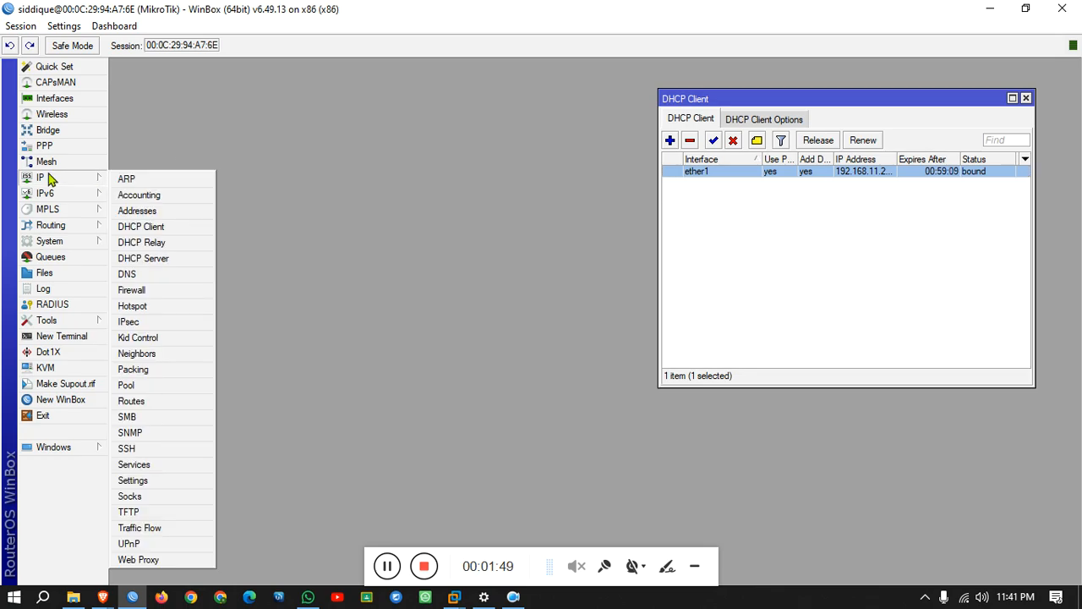
{"action": "left_click", "coordinate": [127, 275]}
{"action": "double_click", "coordinate": [599, 205]}
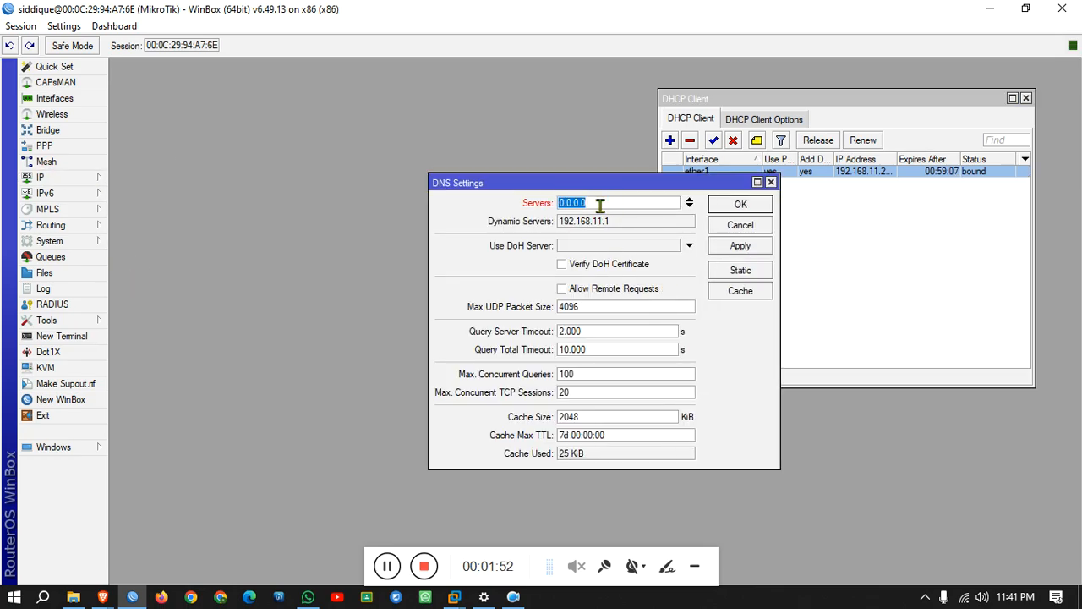
{"action": "type", "text": "8.8.8.8"}
{"action": "left_click", "coordinate": [689, 203]}
{"action": "type", "text": "1"}
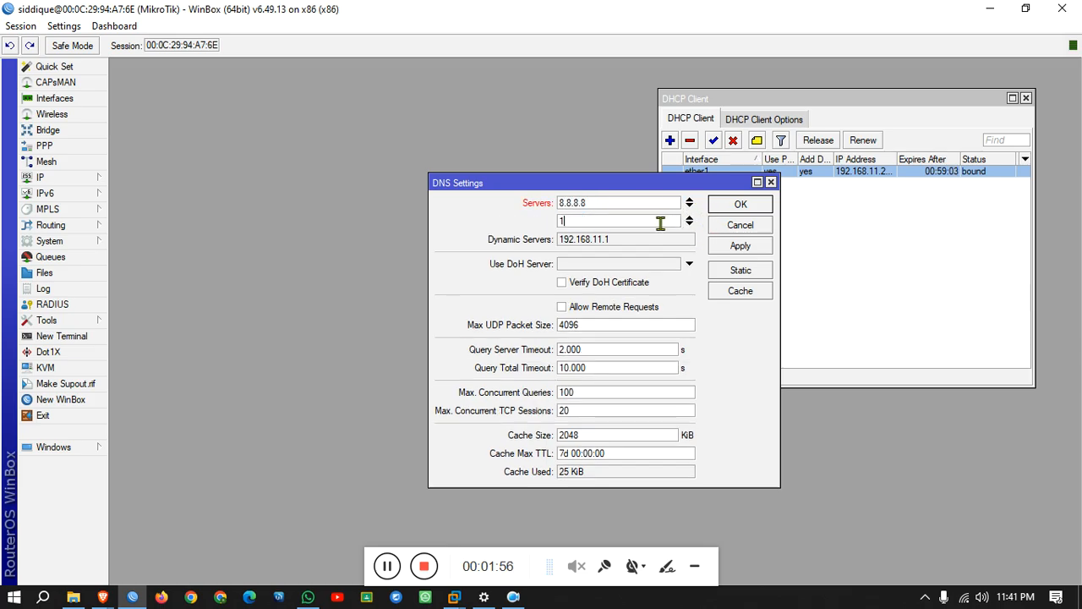
{"action": "type", "text": ".1.1.1"}
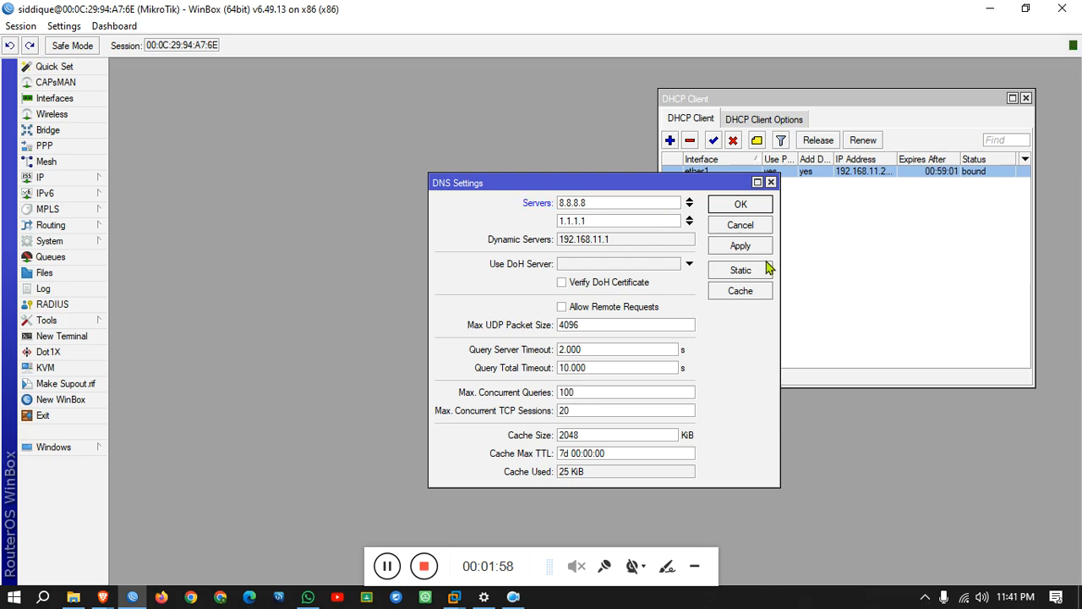
{"action": "left_click", "coordinate": [754, 245]}
{"action": "left_click", "coordinate": [744, 203]}
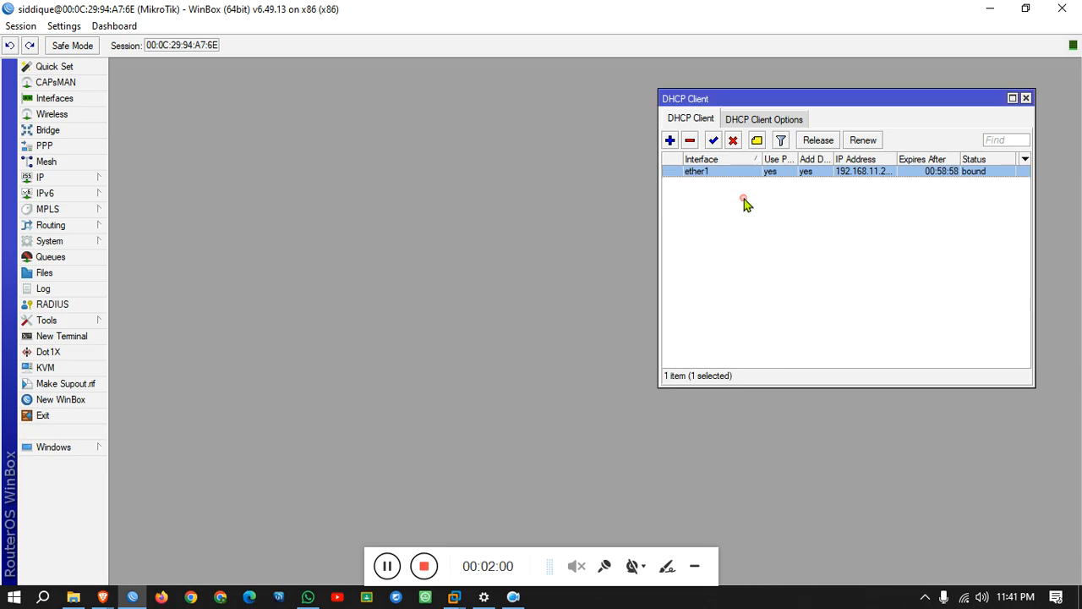
{"action": "left_click", "coordinate": [51, 179]}
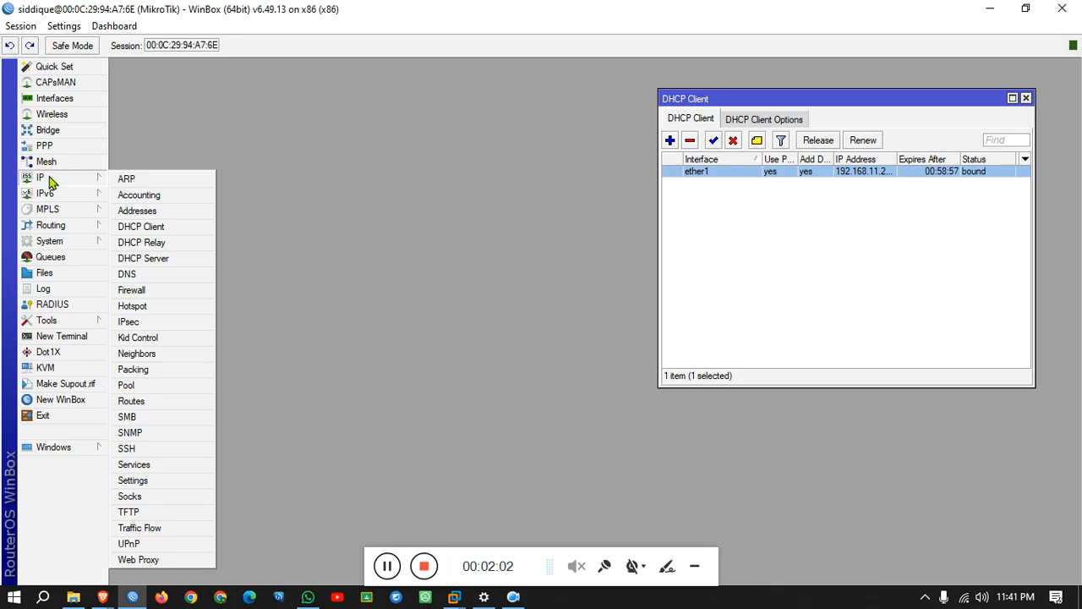
{"action": "left_click", "coordinate": [63, 103]}
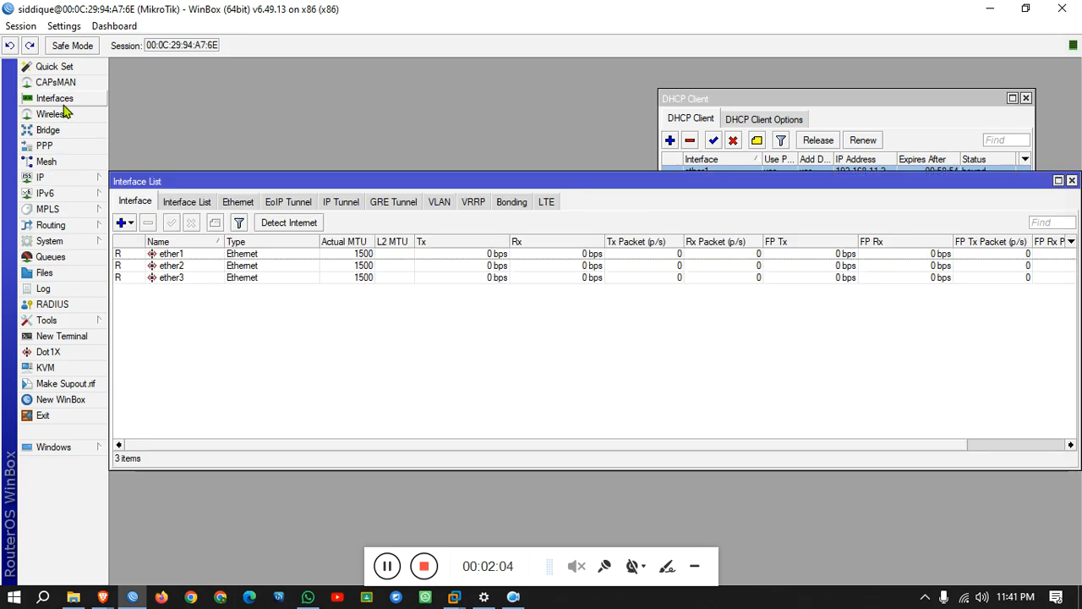
{"action": "left_click", "coordinate": [238, 202]}
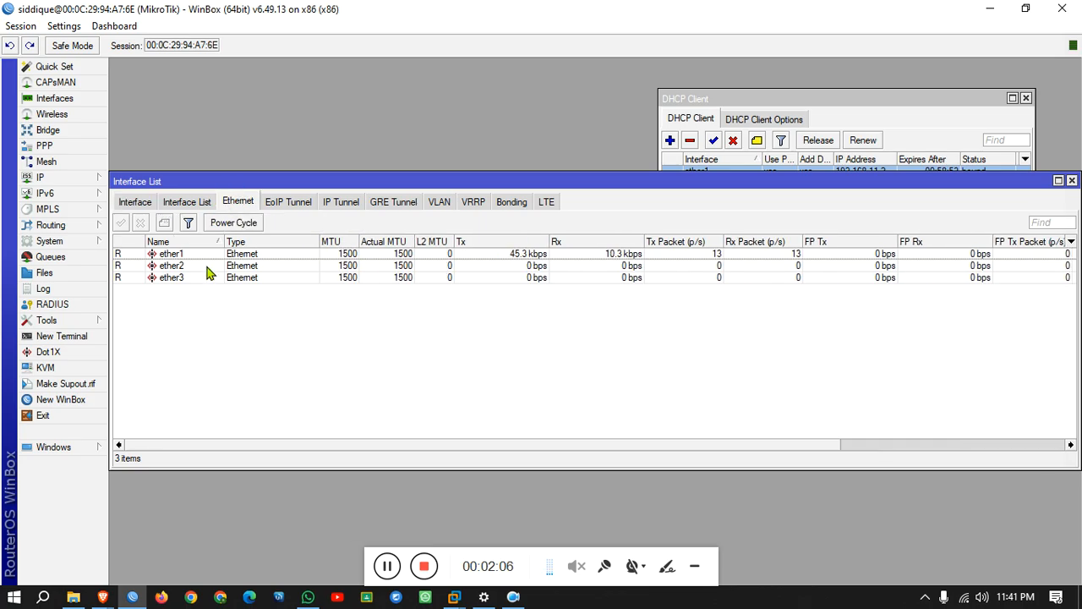
{"action": "left_click", "coordinate": [203, 266]}
{"action": "left_click", "coordinate": [197, 278]}
{"action": "left_click", "coordinate": [203, 254]}
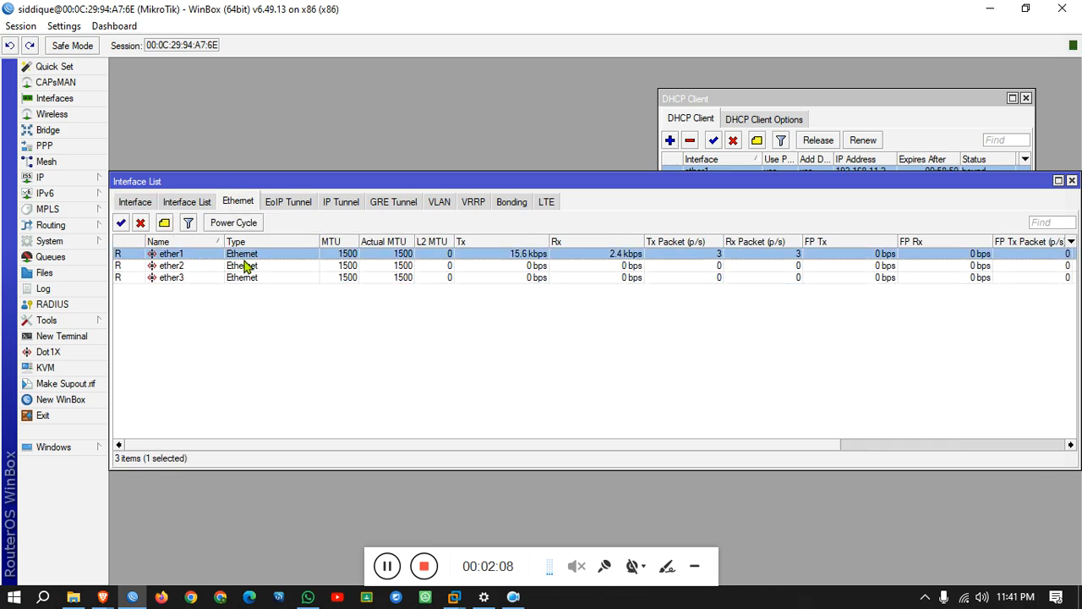
{"action": "left_click", "coordinate": [239, 267]}
{"action": "left_click", "coordinate": [228, 279]}
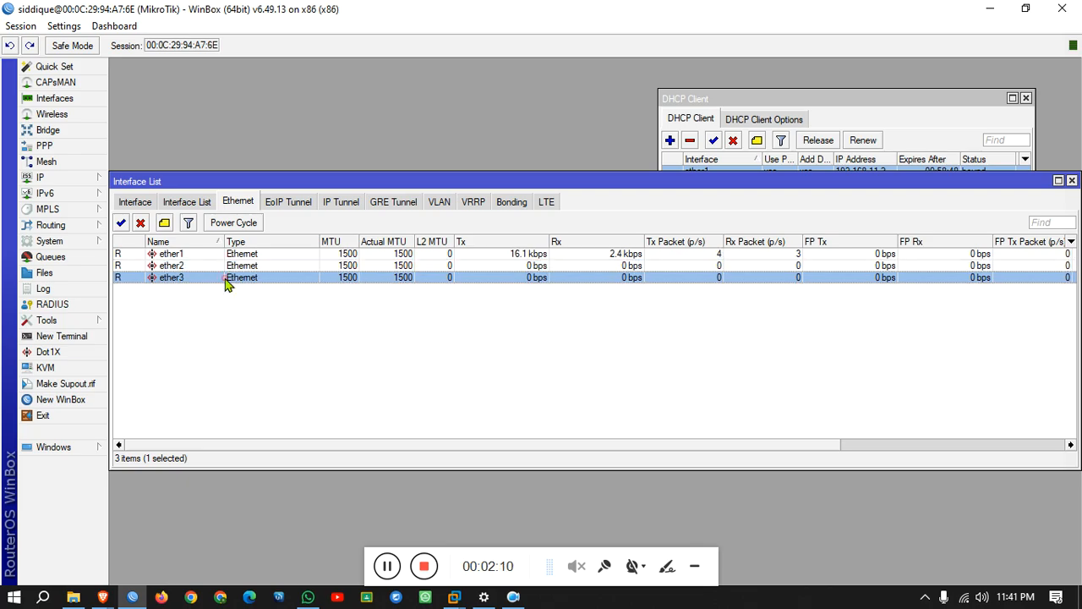
{"action": "left_click", "coordinate": [216, 265]}
{"action": "left_click", "coordinate": [212, 282]}
{"action": "left_click", "coordinate": [66, 186]}
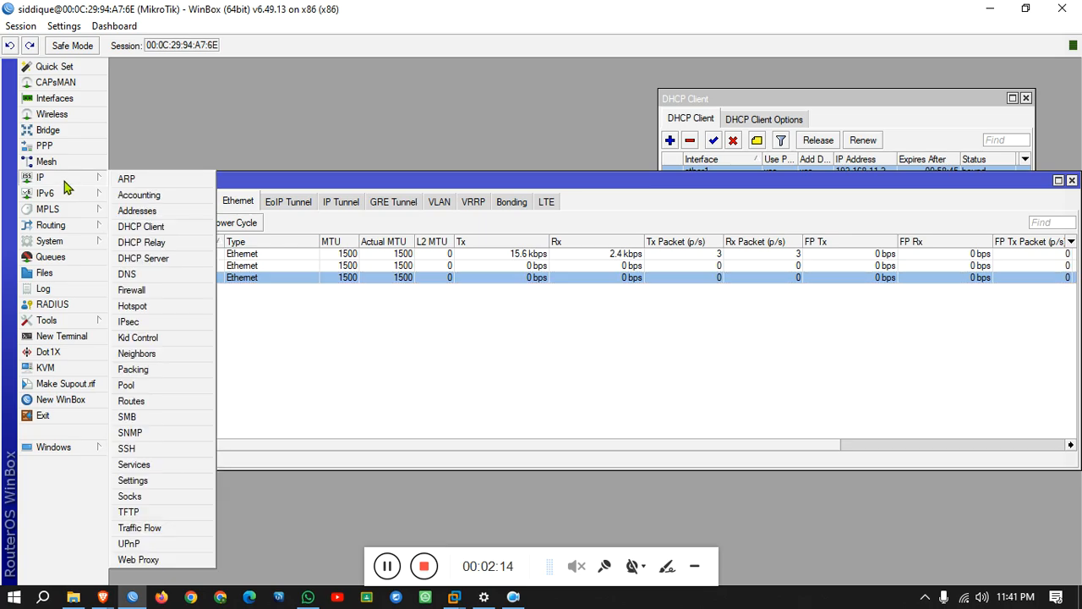
{"action": "left_click", "coordinate": [135, 211]}
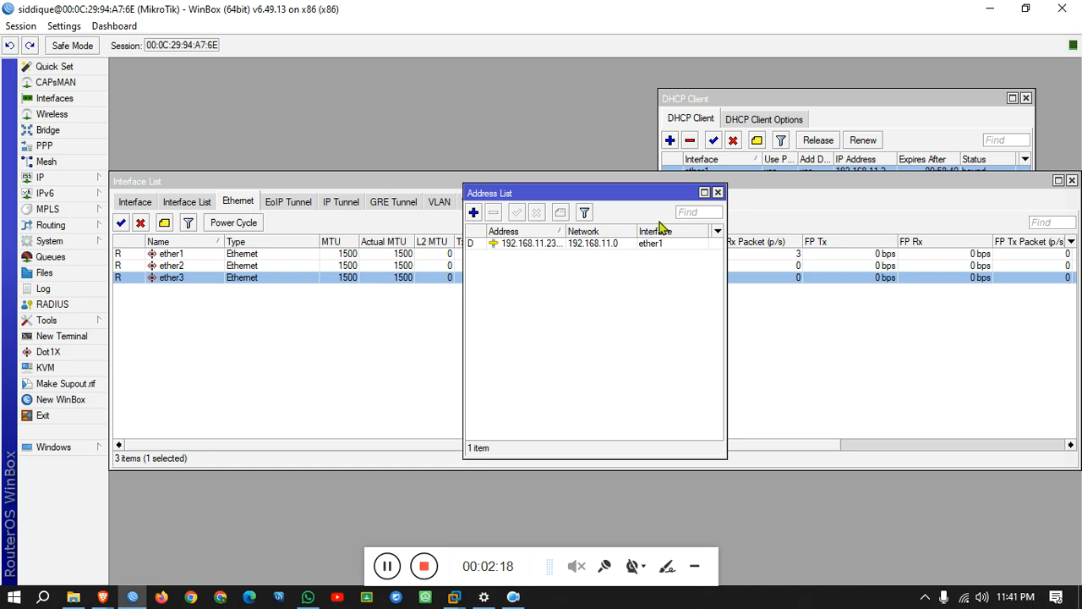
{"action": "left_click", "coordinate": [717, 192]}
{"action": "left_click", "coordinate": [269, 267]}
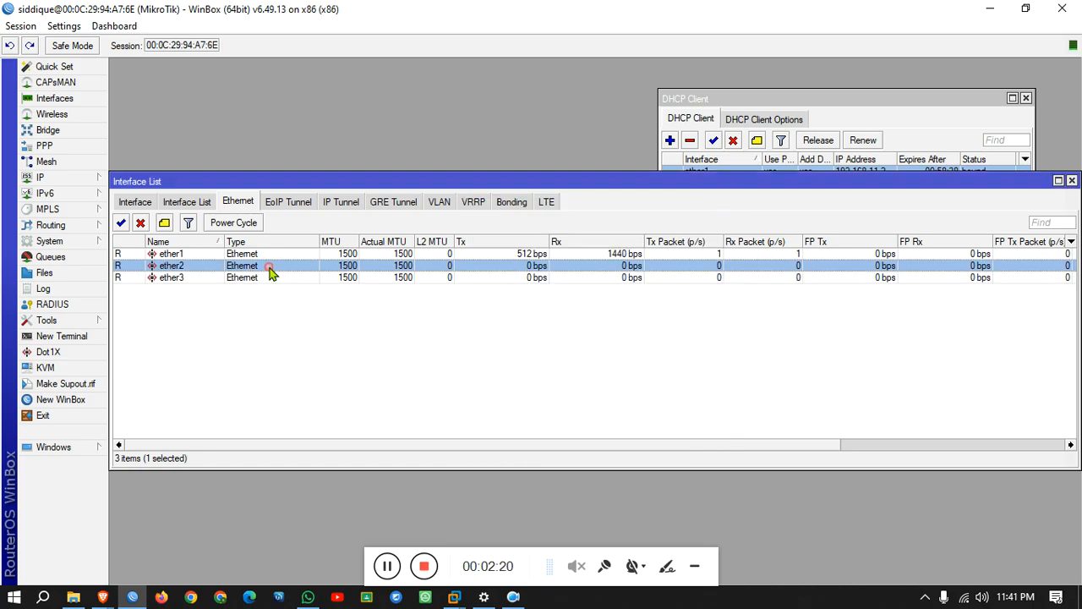
{"action": "left_click", "coordinate": [267, 276]}
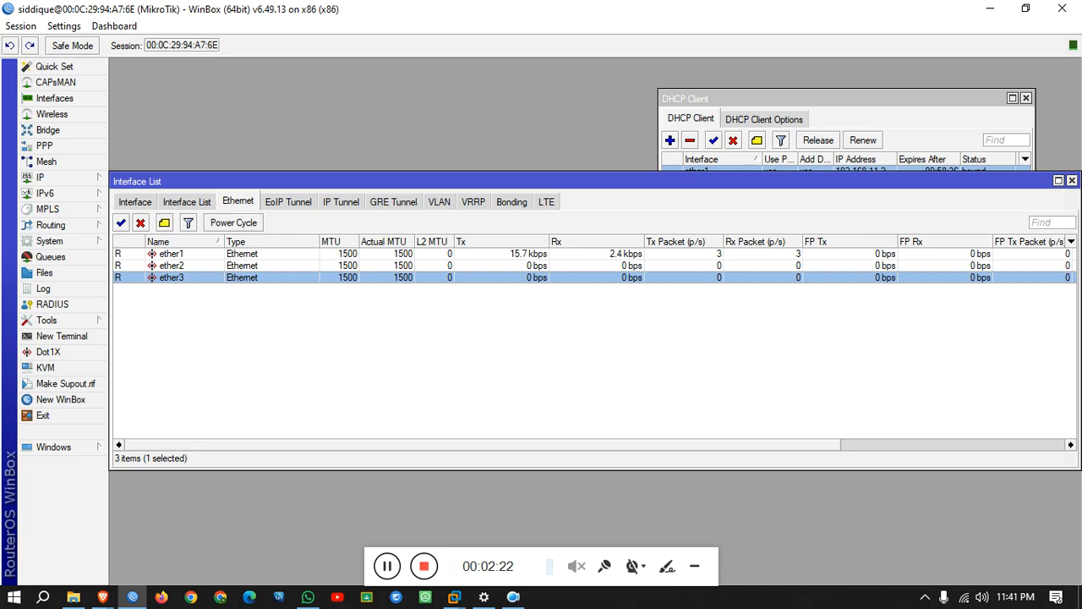
{"action": "left_click", "coordinate": [1070, 181]}
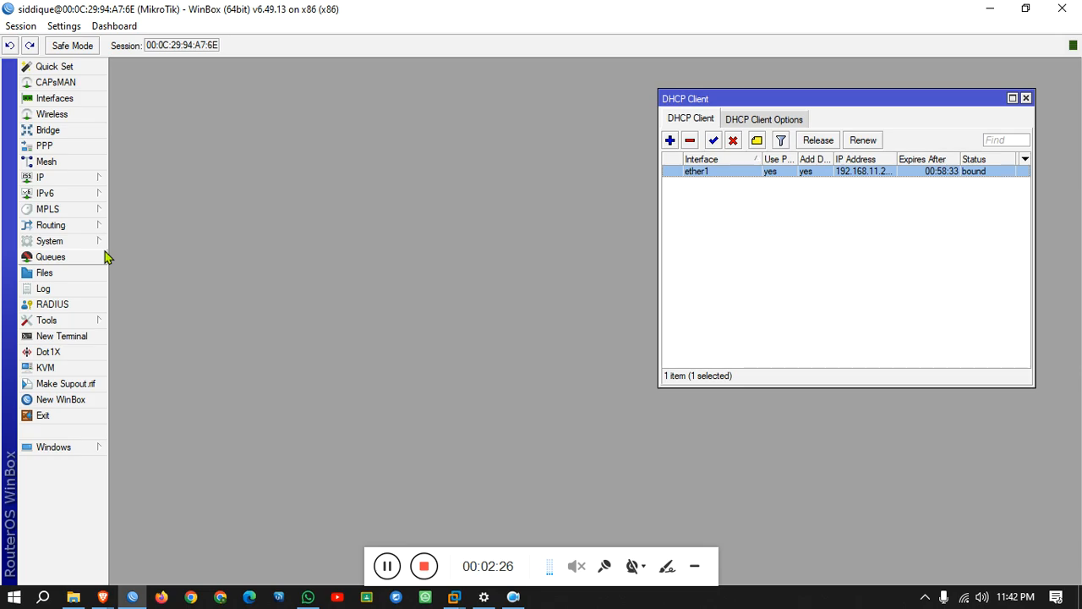
Add a bridge named HP_Bridge and apply it.
{"action": "left_click", "coordinate": [48, 132]}
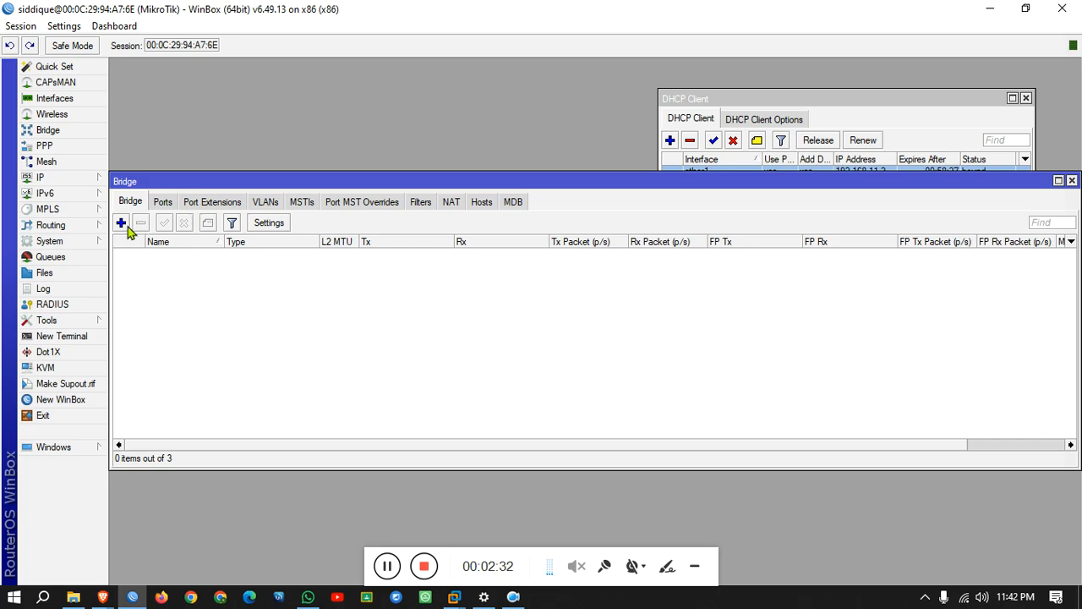
{"action": "left_click", "coordinate": [125, 224]}
{"action": "type", "text": "HP_Bridge"}
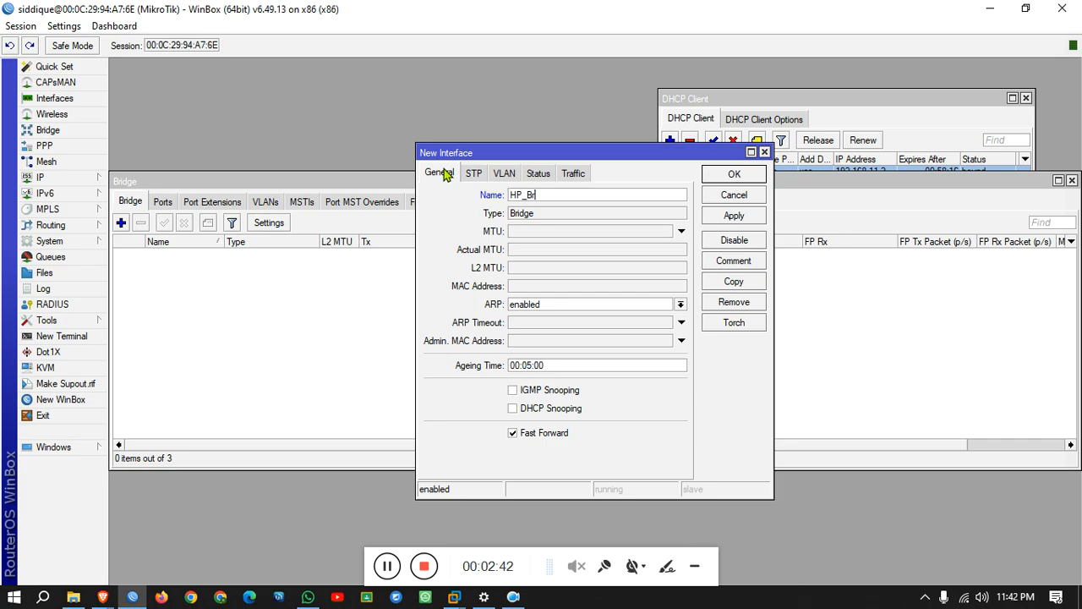
{"action": "left_click", "coordinate": [732, 217]}
{"action": "left_click", "coordinate": [734, 175]}
Add ether2 and ether3 as HP_Bridge ports, then close the Bridge and DHCP Client windows.
{"action": "left_click", "coordinate": [163, 203]}
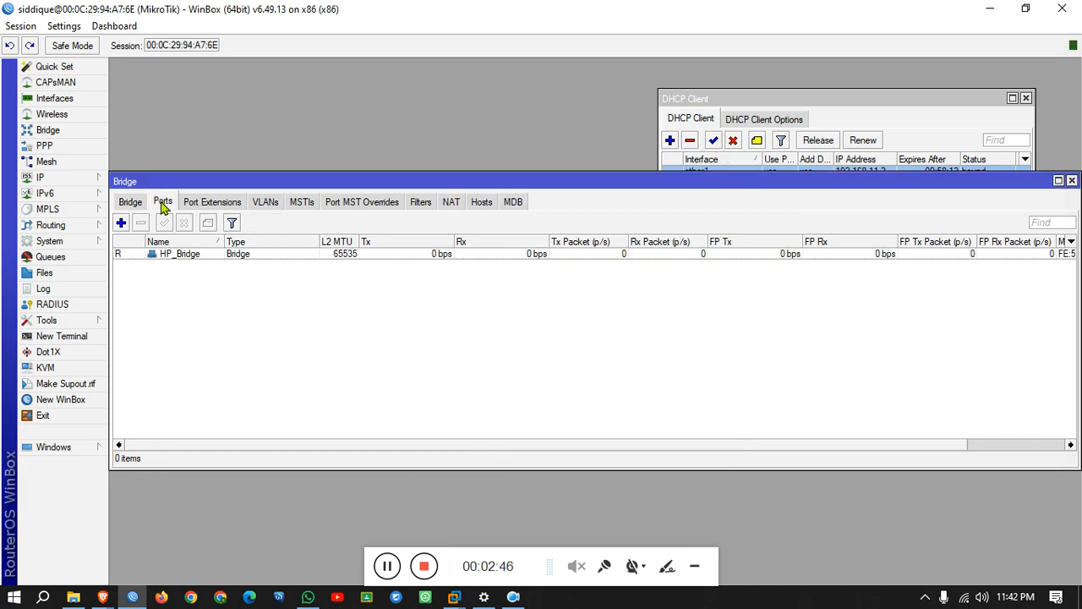
{"action": "left_click", "coordinate": [121, 225]}
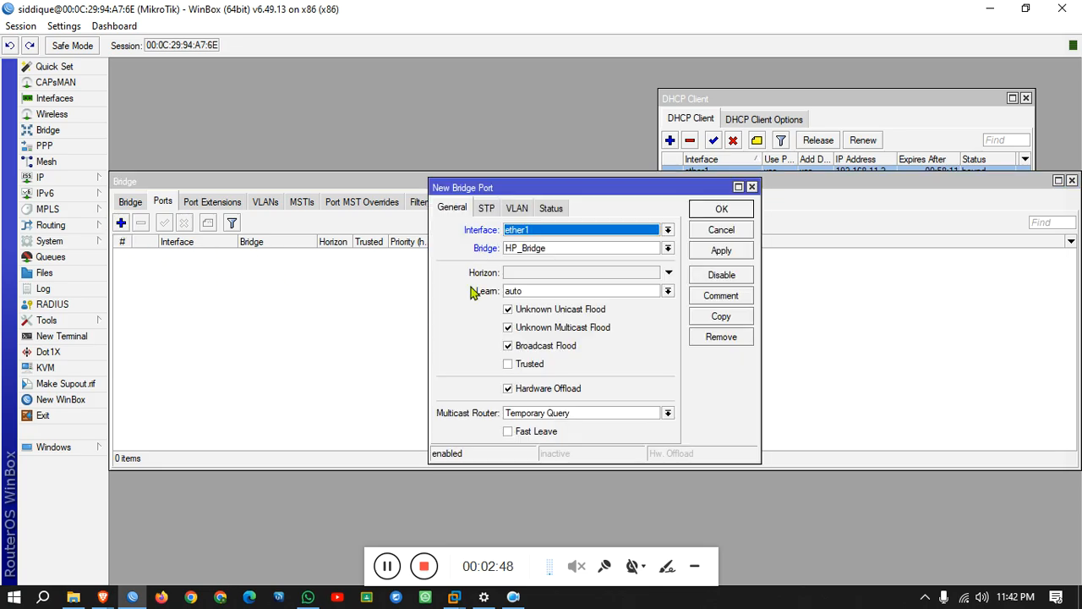
{"action": "left_click", "coordinate": [534, 232]}
{"action": "left_click", "coordinate": [535, 274]}
{"action": "left_click", "coordinate": [710, 250]}
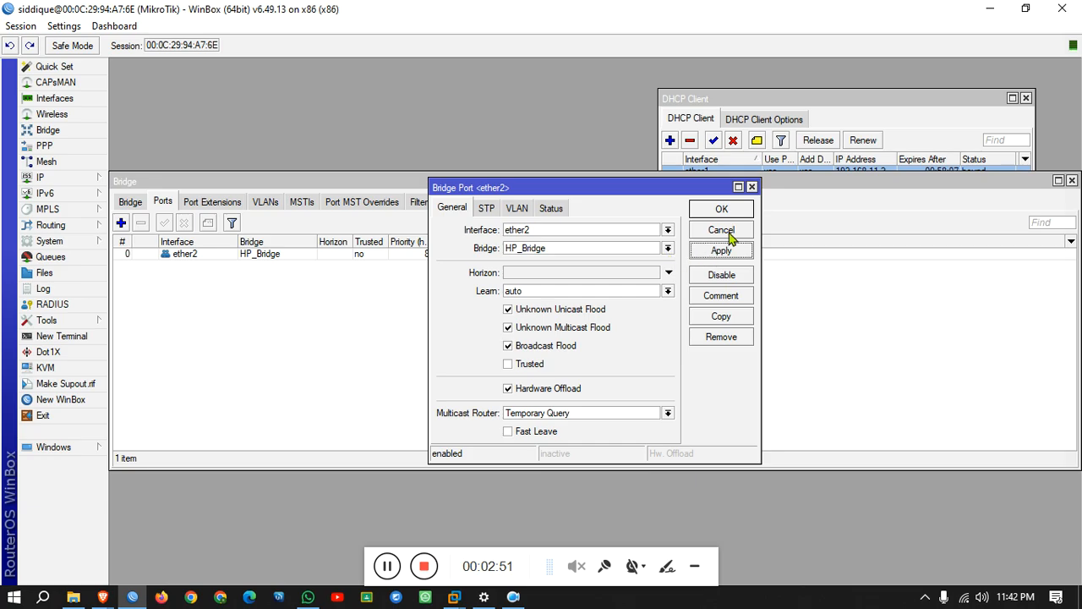
{"action": "left_click", "coordinate": [727, 313]}
{"action": "left_click", "coordinate": [569, 227]}
{"action": "left_click", "coordinate": [561, 279]}
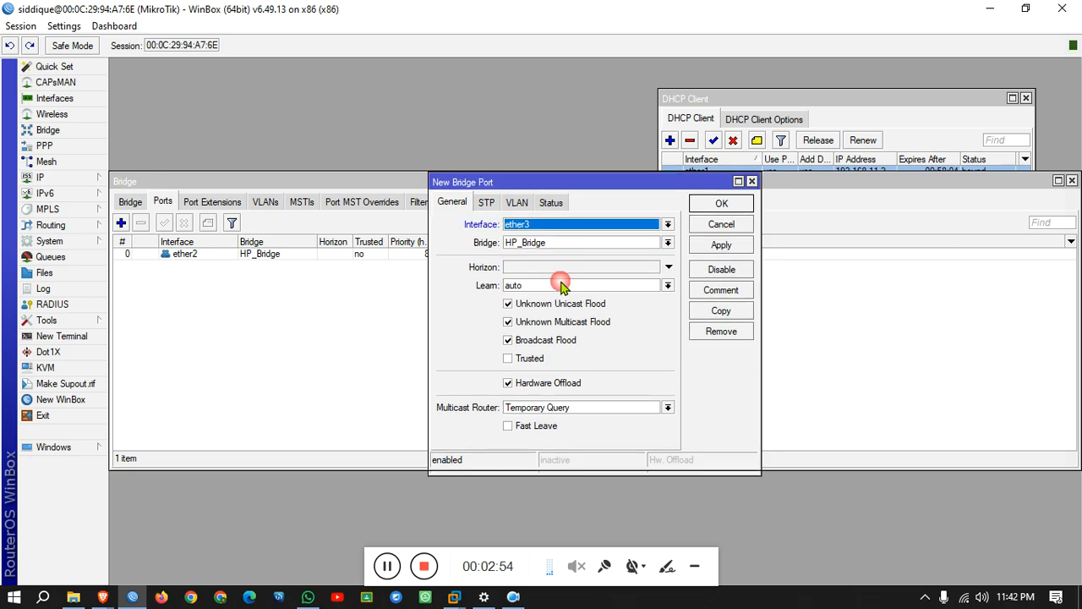
{"action": "left_click", "coordinate": [722, 207]}
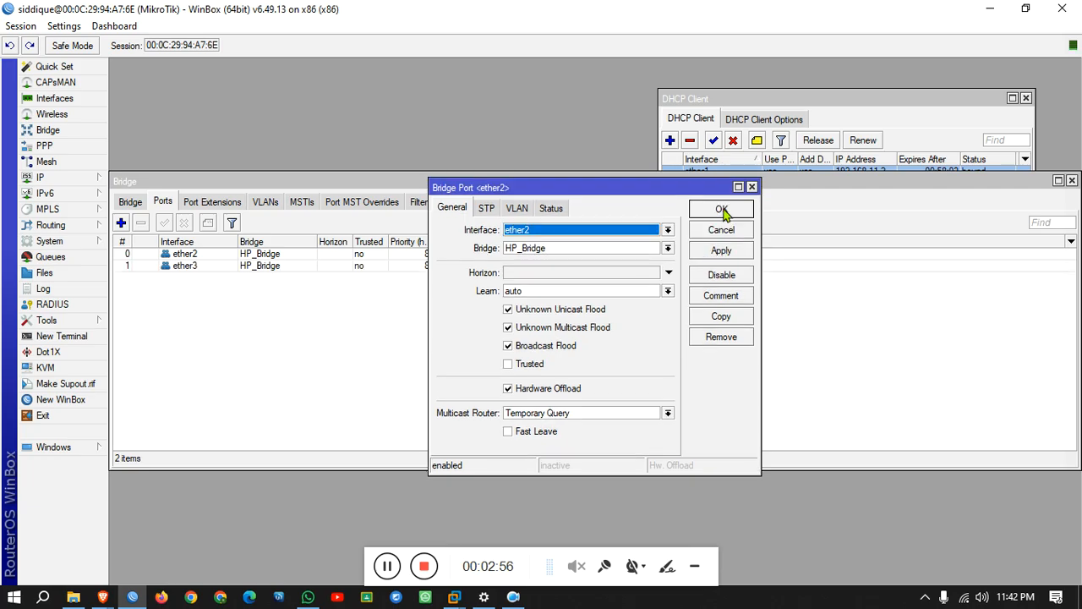
{"action": "left_click", "coordinate": [722, 210]}
{"action": "key", "text": "Escape"}
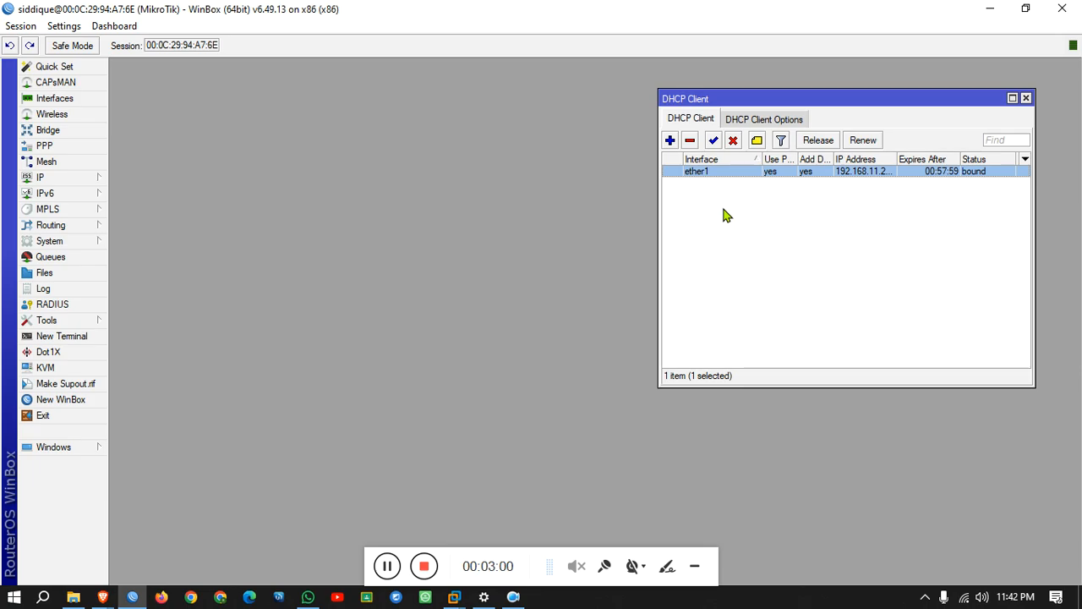
{"action": "key", "text": "Escape"}
Add the static address 172.25.24.1/22 on ether1, then close the Address List.
{"action": "left_click", "coordinate": [72, 179]}
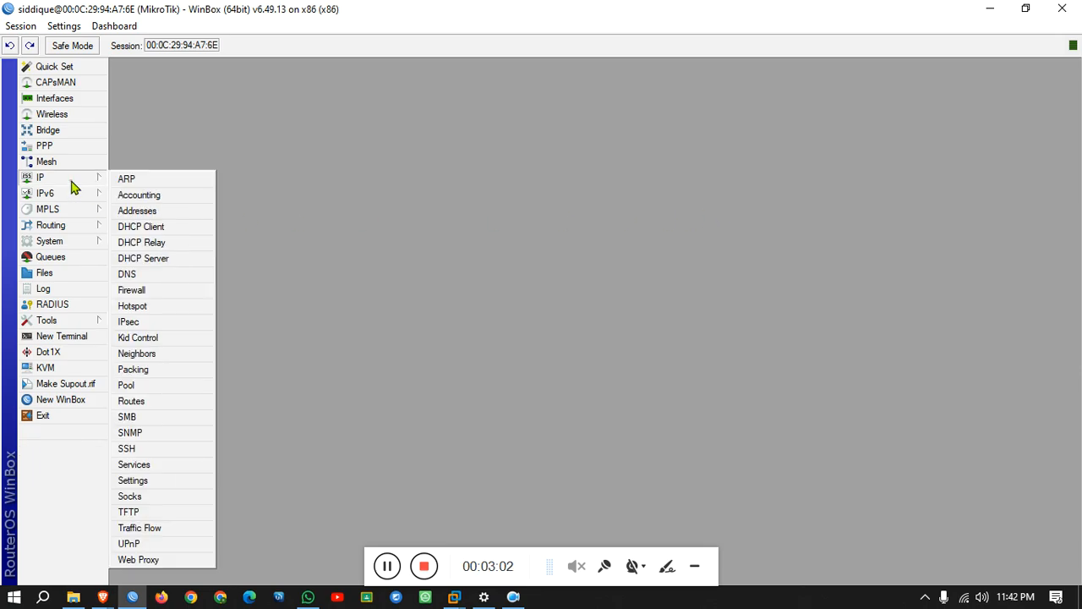
{"action": "left_click", "coordinate": [152, 217]}
{"action": "left_click", "coordinate": [474, 212]}
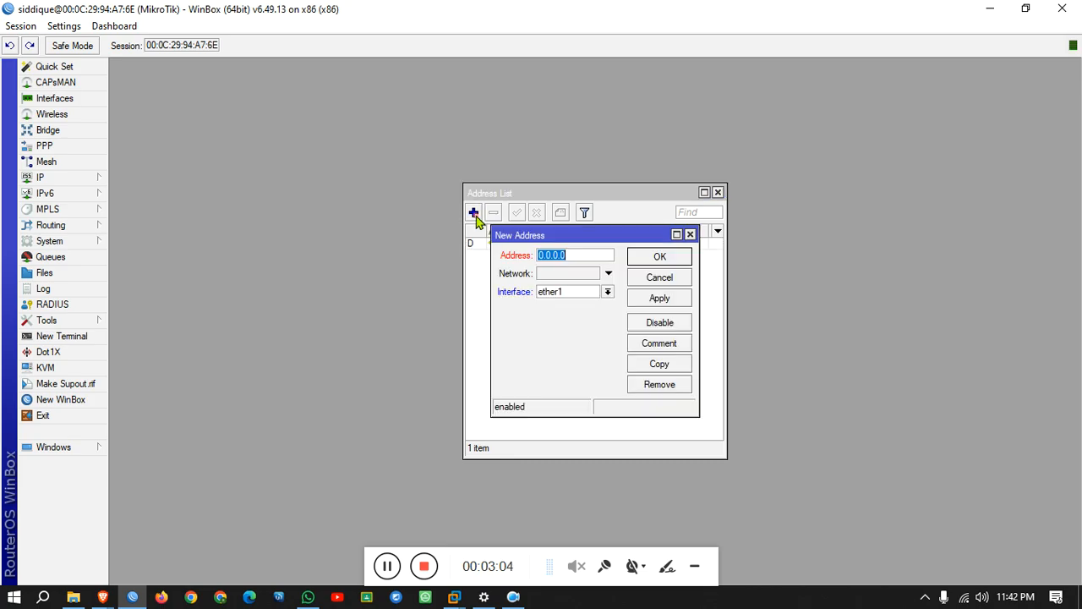
{"action": "type", "text": "172.25.24.1/22"}
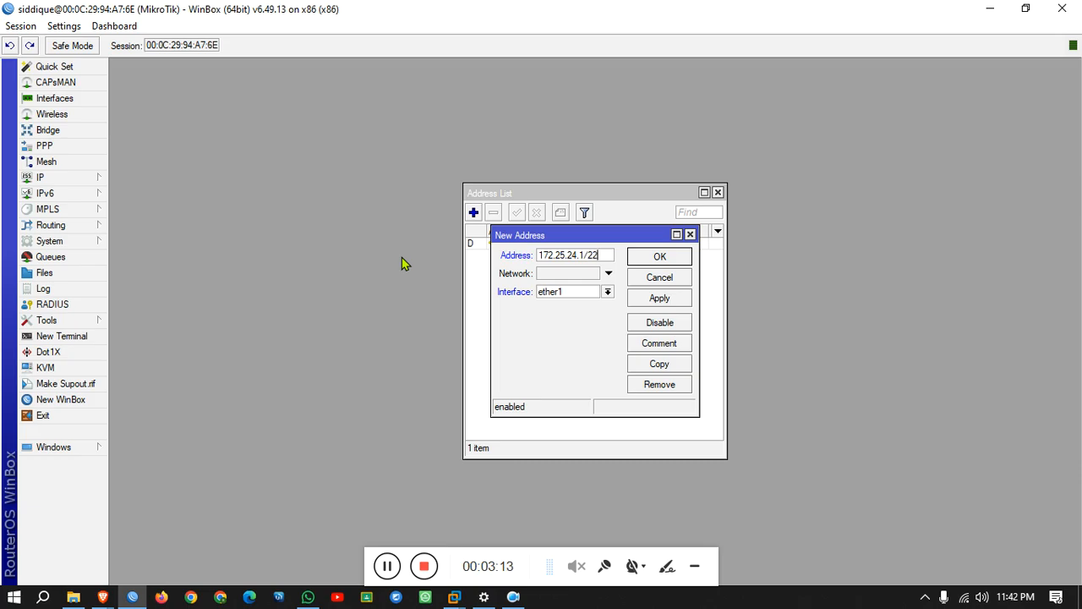
{"action": "left_click", "coordinate": [653, 302]}
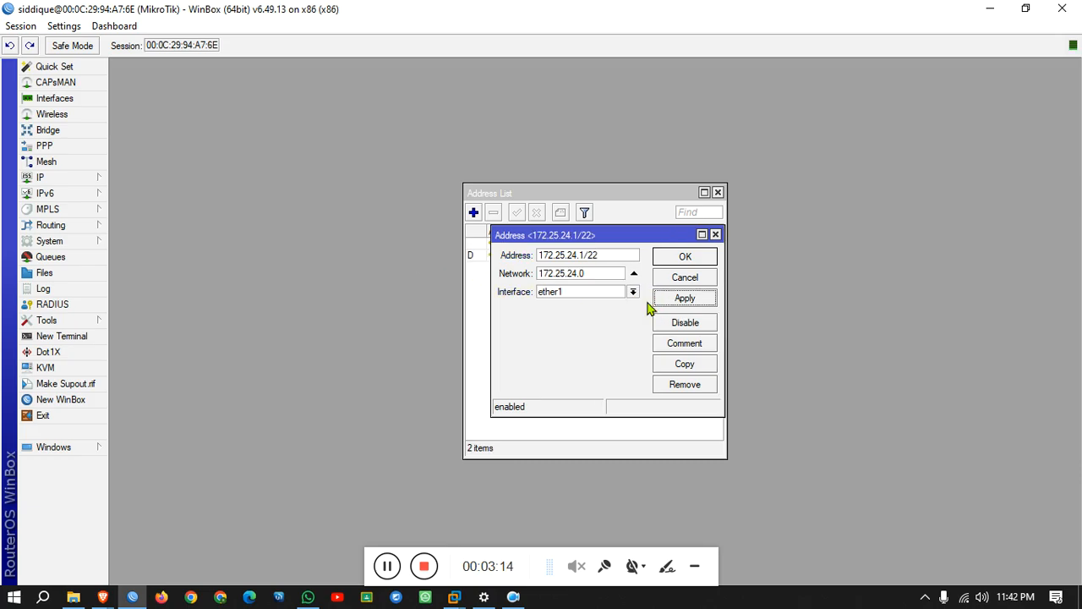
{"action": "left_click", "coordinate": [688, 256]}
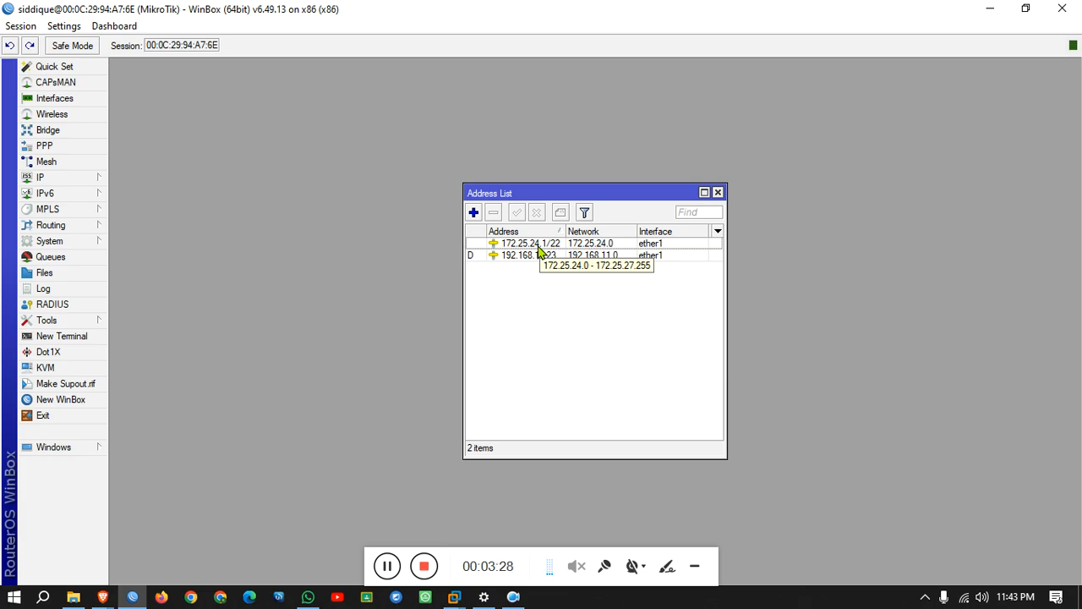
{"action": "left_click", "coordinate": [718, 192]}
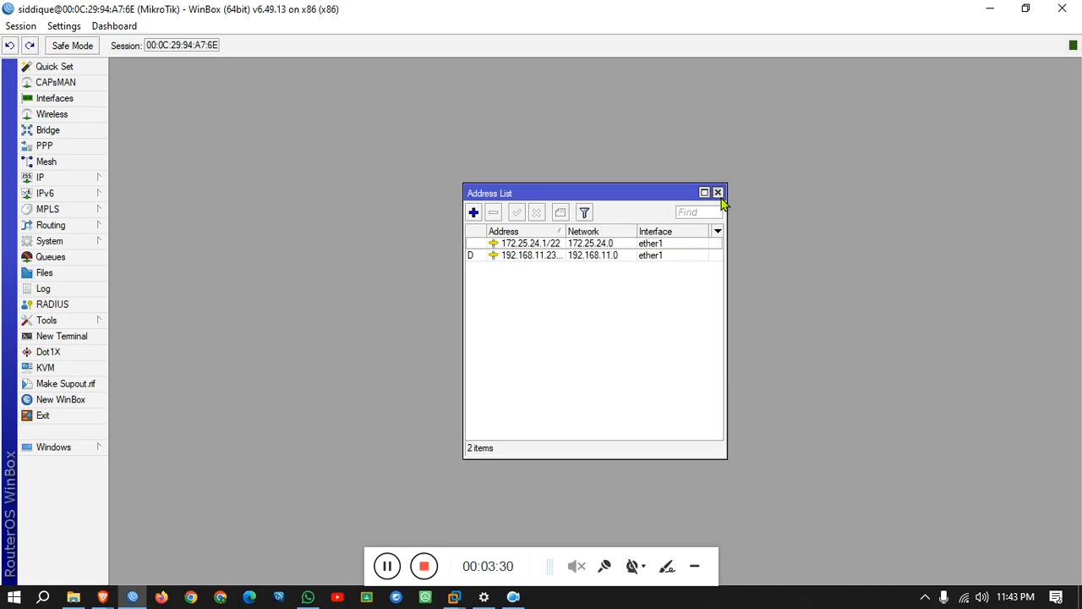
Start Hotspot Setup with HP_Bridge as the hotspot interface.
{"action": "left_click", "coordinate": [43, 182]}
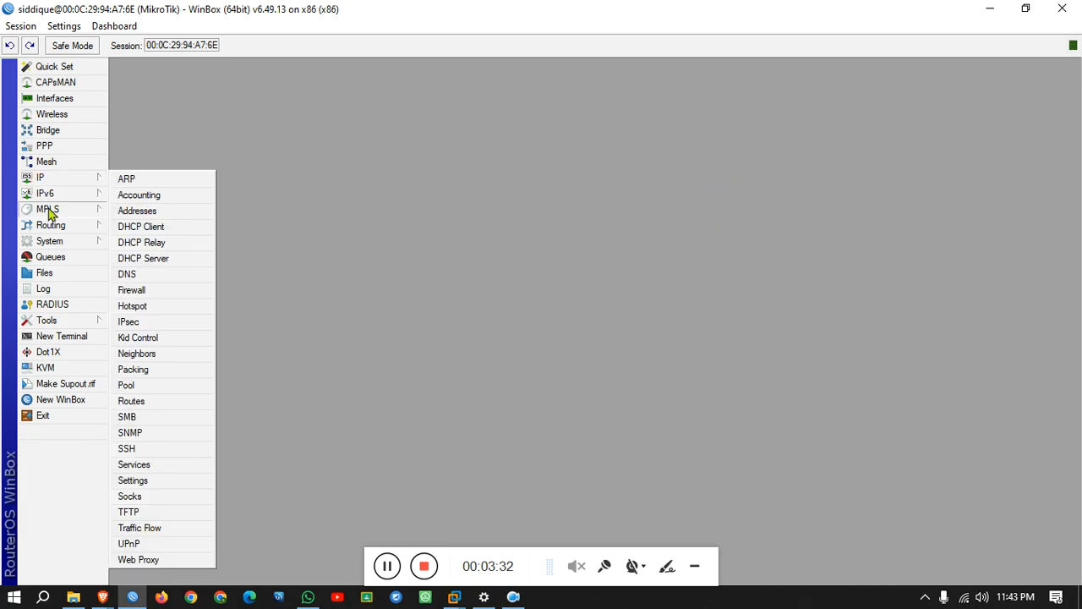
{"action": "left_click", "coordinate": [189, 309]}
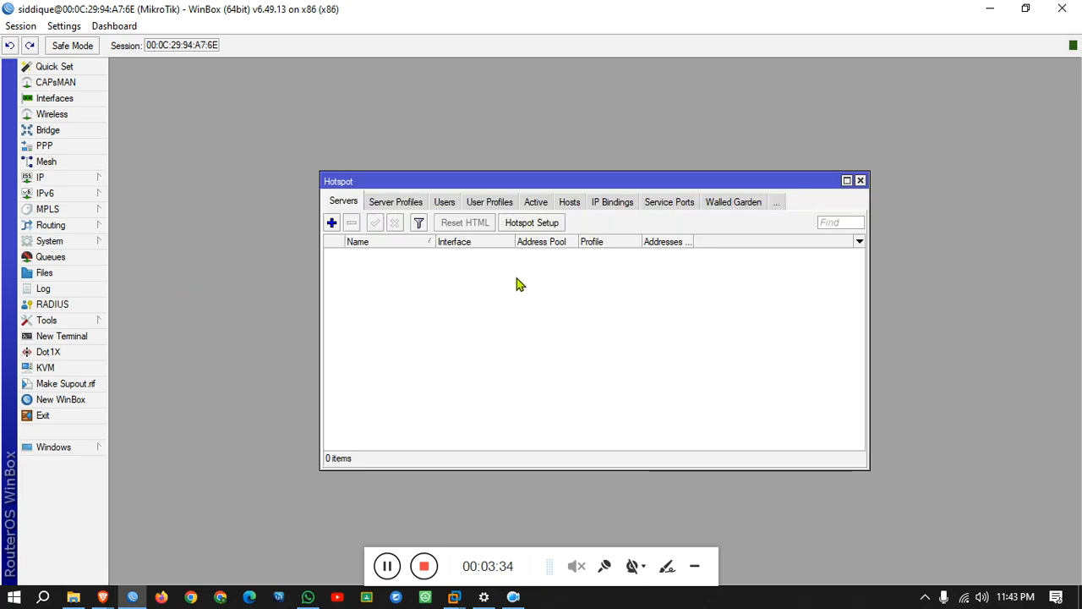
{"action": "left_click", "coordinate": [525, 225]}
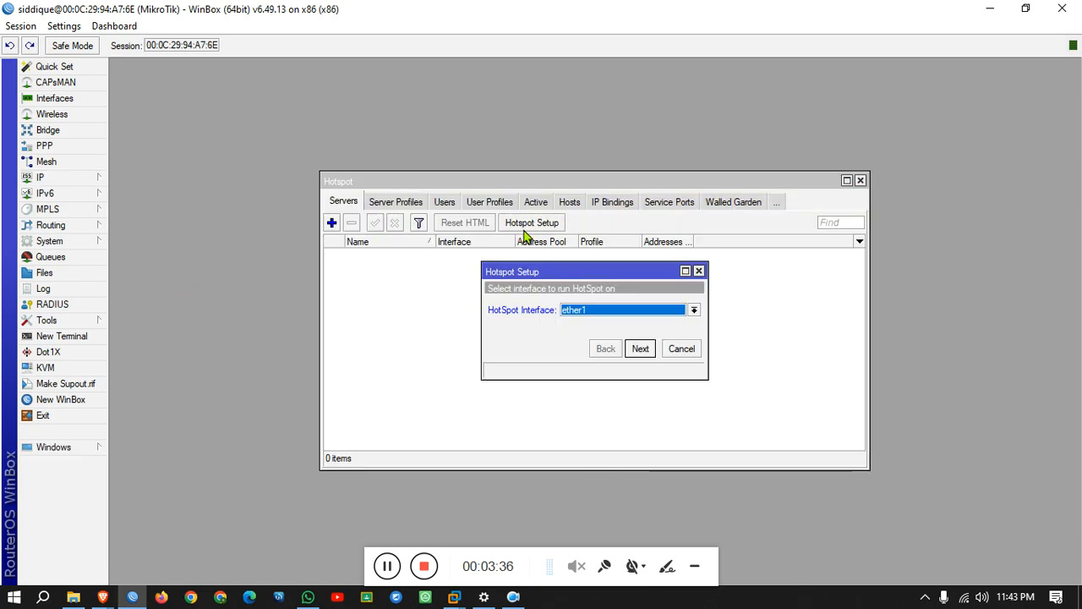
{"action": "left_click", "coordinate": [577, 312]}
{"action": "left_click", "coordinate": [590, 326]}
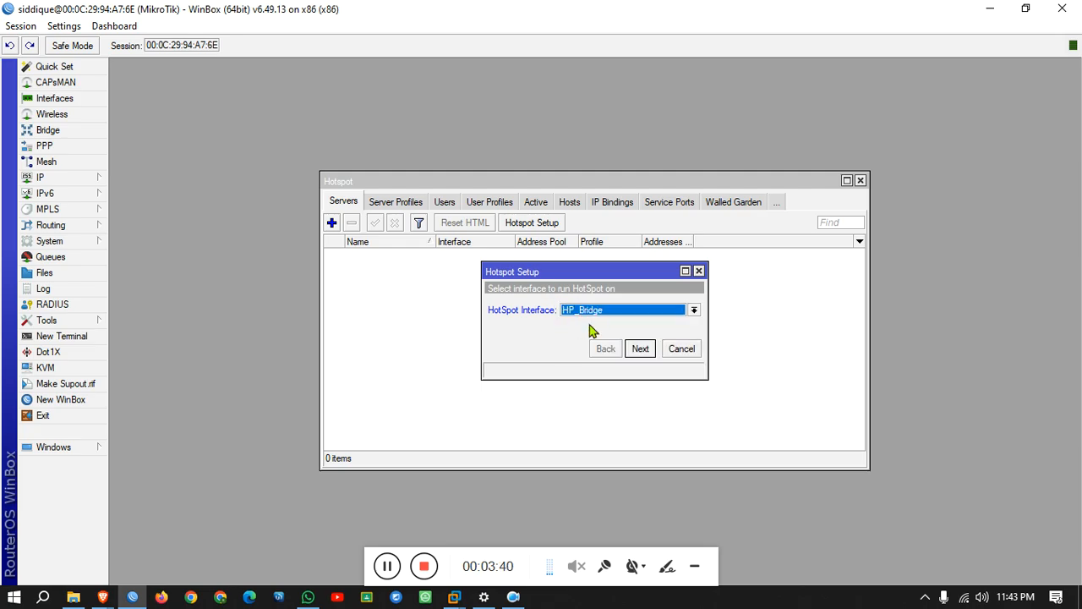
{"action": "left_click", "coordinate": [643, 352]}
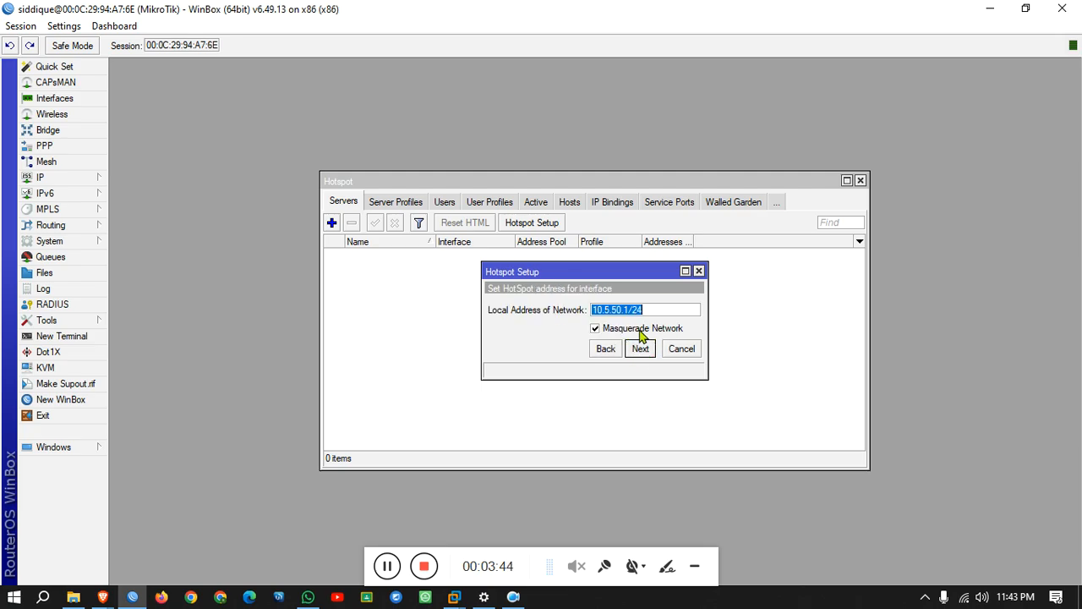
Go back to recheck HP_Bridge, then advance to the 10.5.50.1/24 local address step.
{"action": "left_click", "coordinate": [602, 353]}
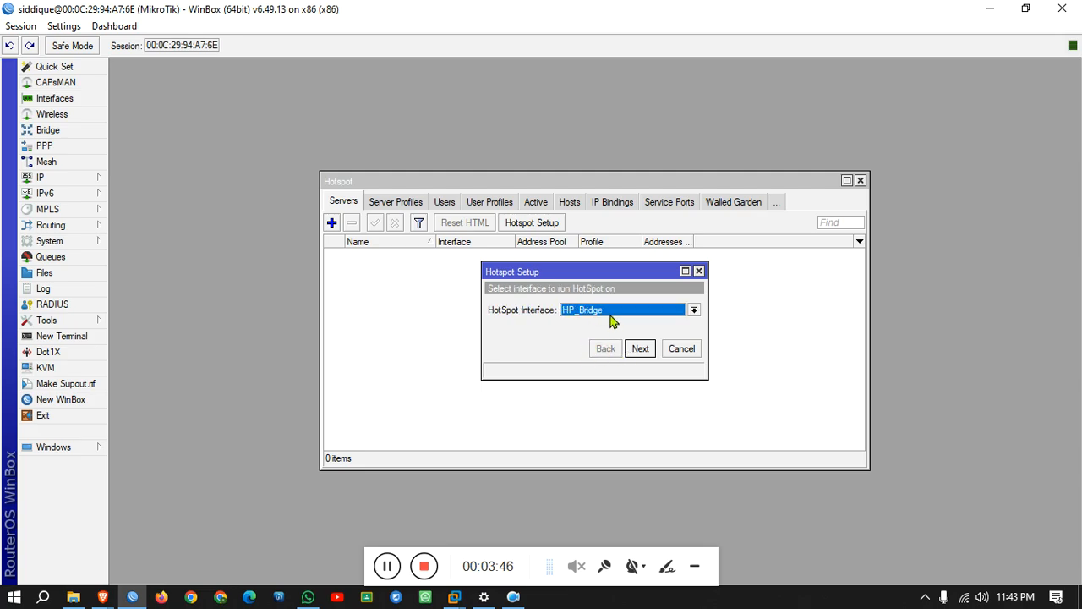
{"action": "left_click", "coordinate": [609, 311]}
{"action": "left_click", "coordinate": [596, 328]}
{"action": "left_click", "coordinate": [639, 349]}
{"action": "left_click", "coordinate": [85, 177]}
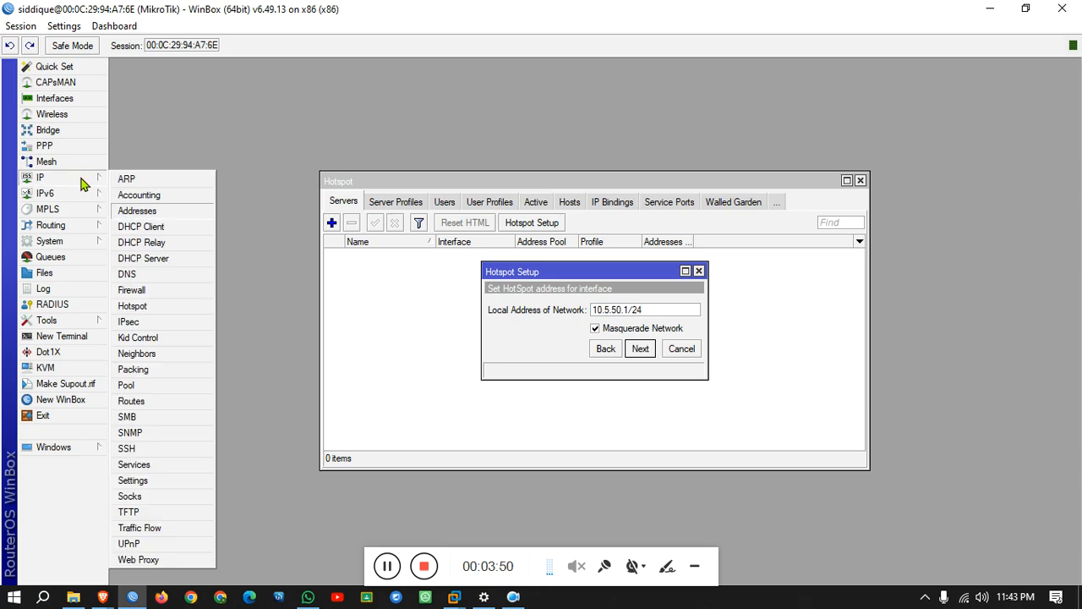
Move address 172.25.24.1/22 onto the HP_Bridge interface.
{"action": "left_click", "coordinate": [135, 210]}
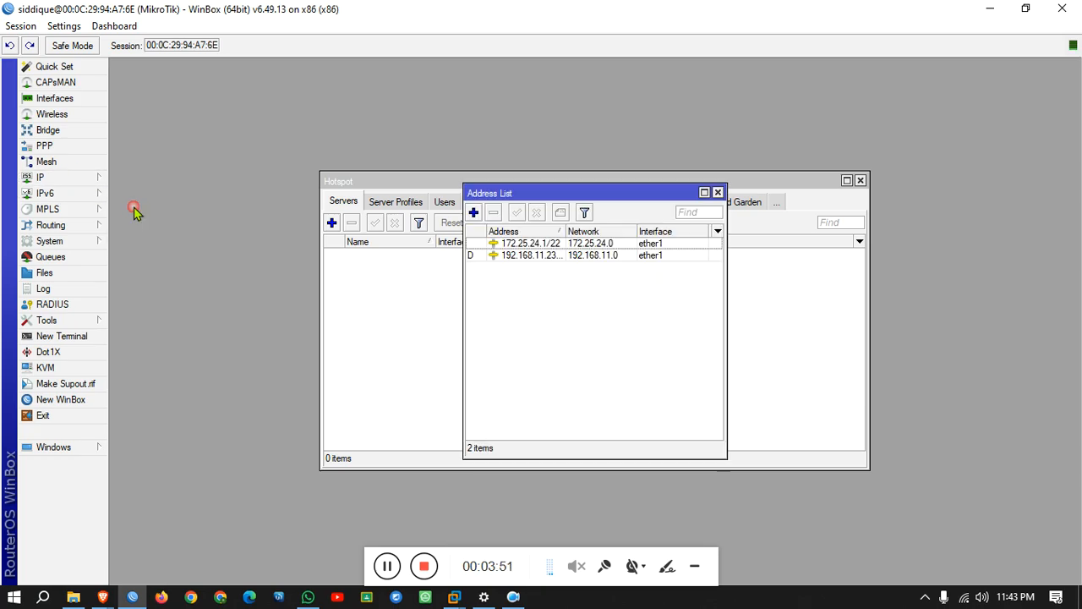
{"action": "double_click", "coordinate": [614, 244]}
{"action": "left_click", "coordinate": [632, 292]}
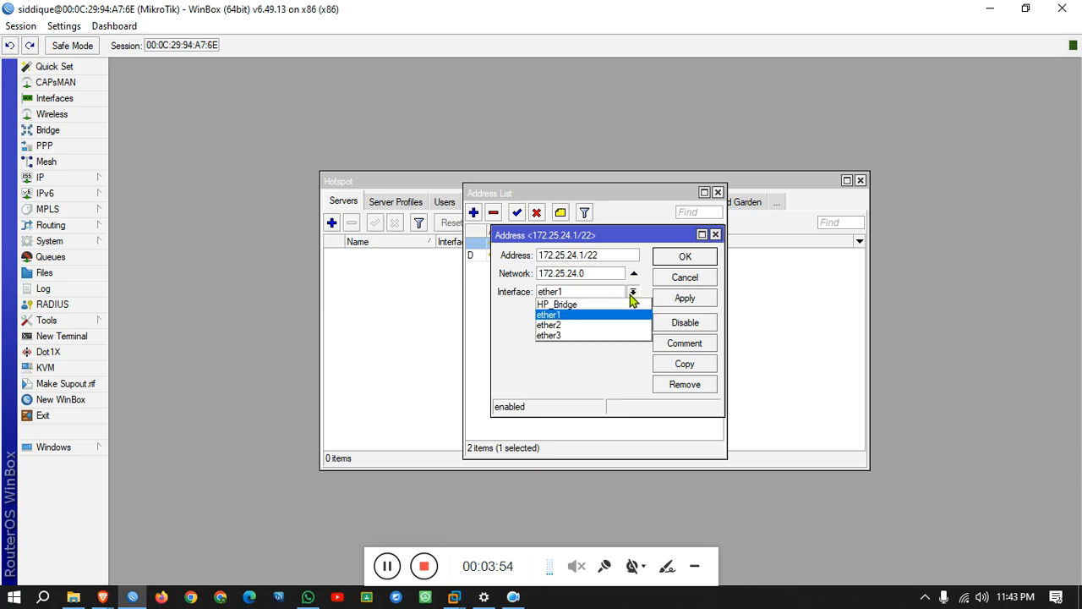
{"action": "left_click", "coordinate": [600, 306]}
{"action": "left_click", "coordinate": [685, 298]}
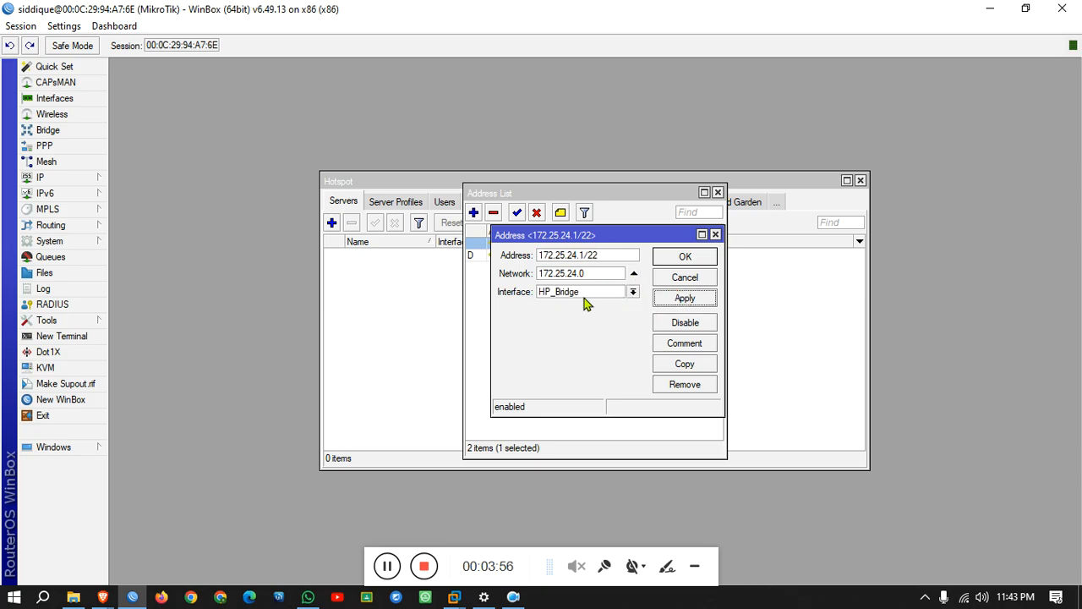
{"action": "left_click", "coordinate": [681, 258]}
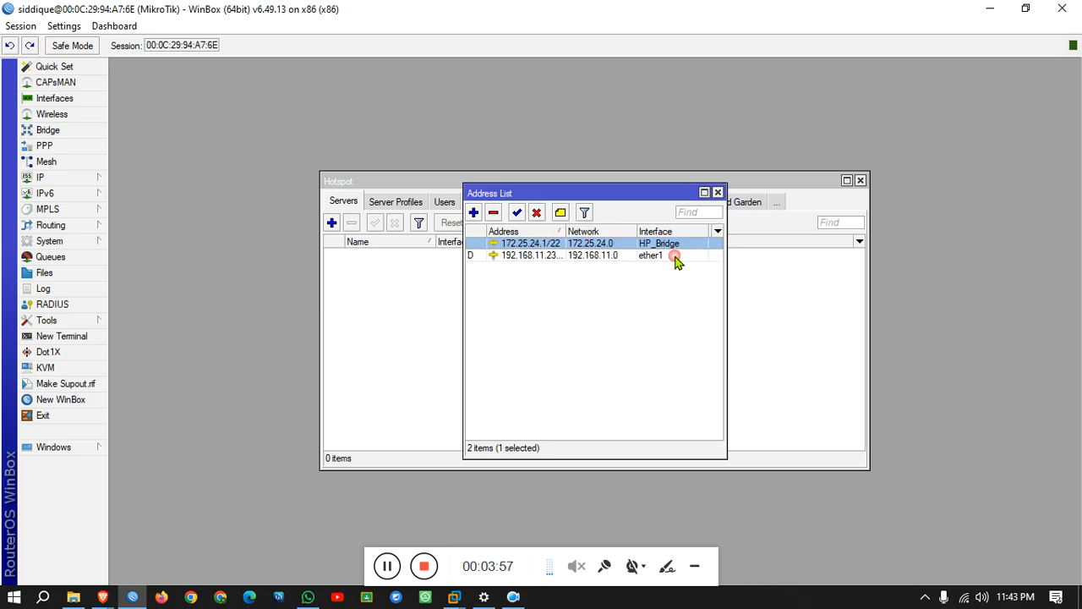
{"action": "left_click", "coordinate": [717, 192]}
Rerun Hotspot Setup on HP_Bridge, accepting 172.25.24.1/22, pool, no certificate, SMTP and DNS defaults.
{"action": "left_click", "coordinate": [698, 271]}
{"action": "left_click", "coordinate": [540, 223]}
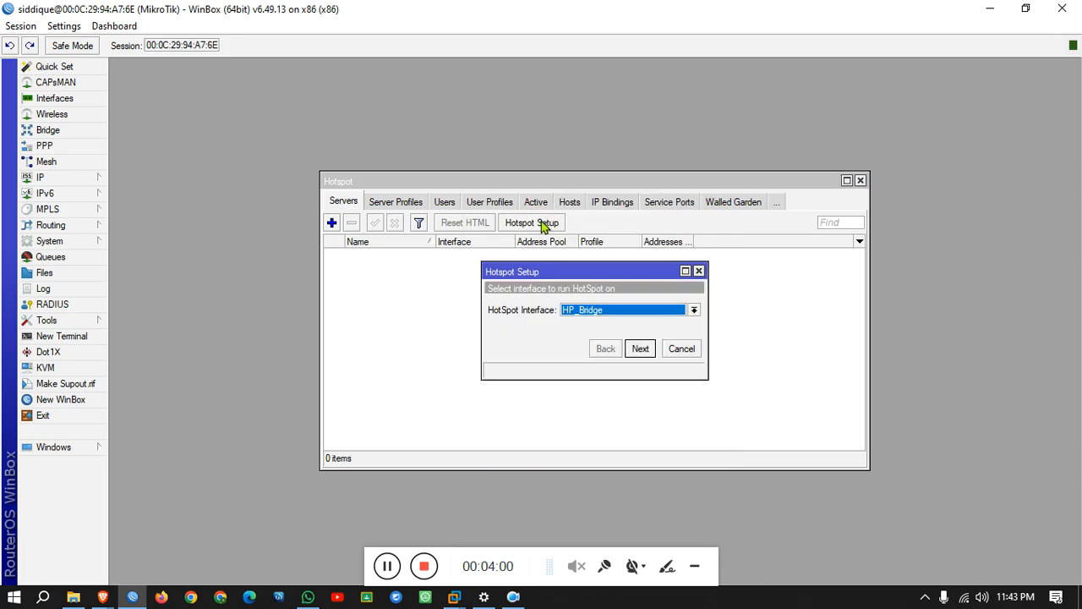
{"action": "left_click", "coordinate": [638, 350]}
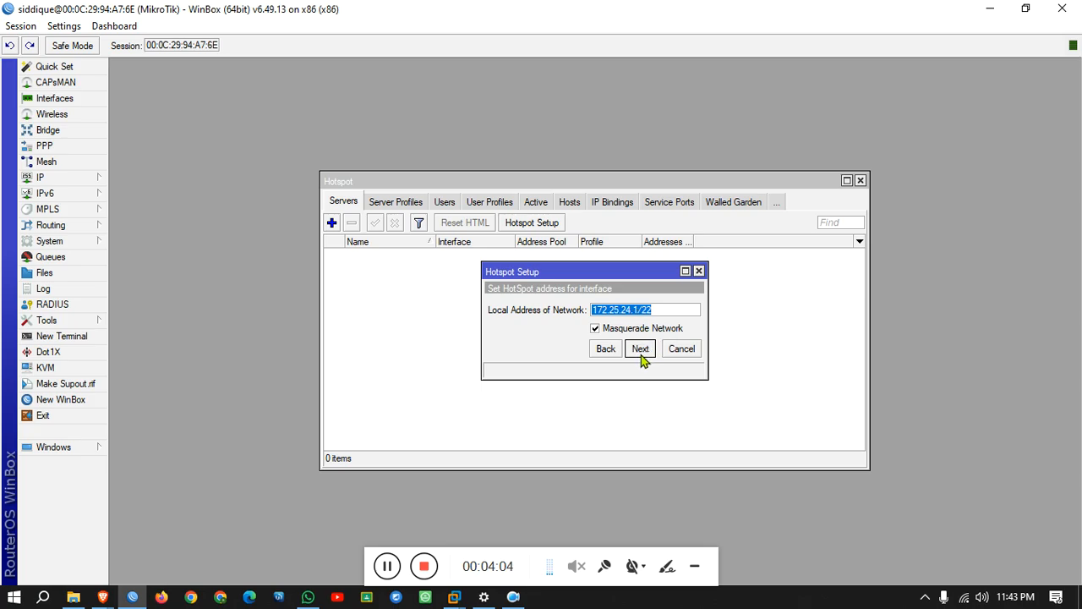
{"action": "left_click", "coordinate": [642, 355]}
{"action": "left_click", "coordinate": [642, 357]}
{"action": "left_click", "coordinate": [639, 355]}
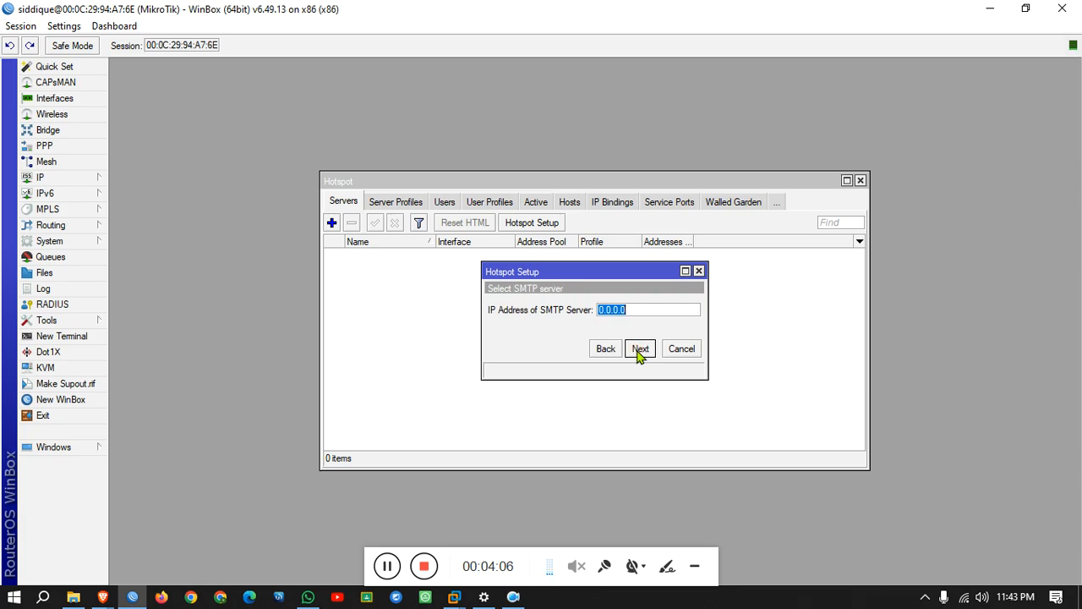
{"action": "left_click", "coordinate": [640, 355]}
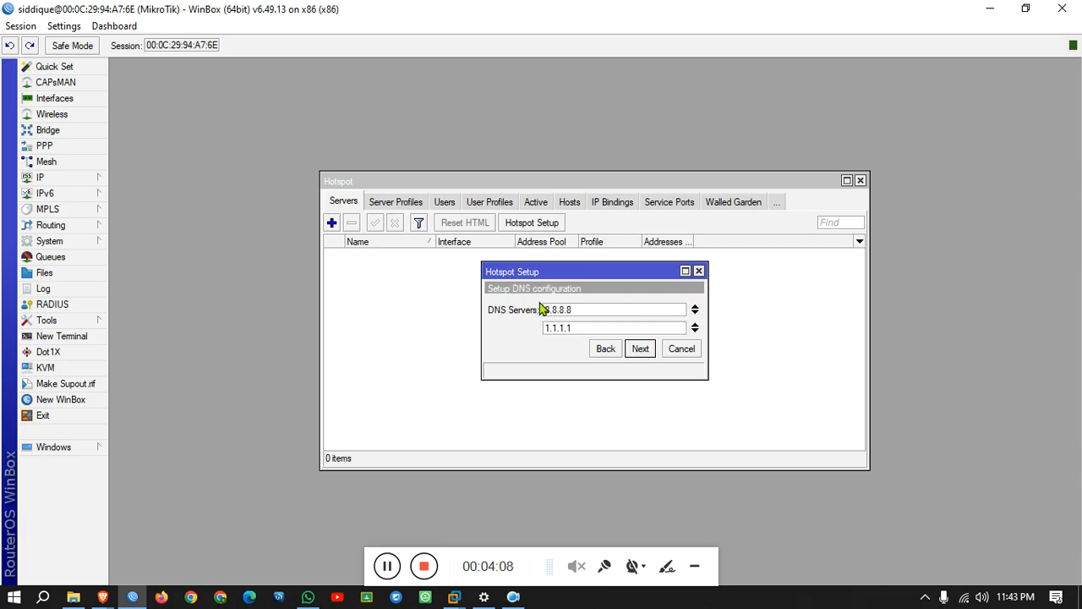
{"action": "left_click", "coordinate": [635, 351]}
Set hotspot DNS name local.suk.net, create the local hotspot user, and finish setup.
{"action": "left_click", "coordinate": [564, 311]}
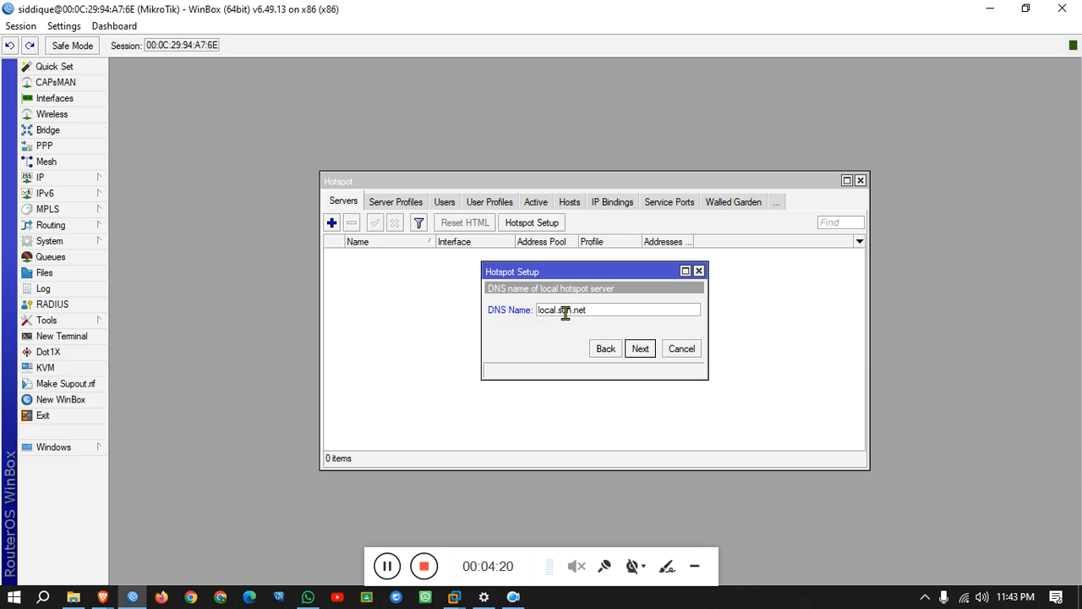
{"action": "left_click", "coordinate": [571, 310]}
{"action": "left_click", "coordinate": [645, 349]}
{"action": "left_click", "coordinate": [636, 332]}
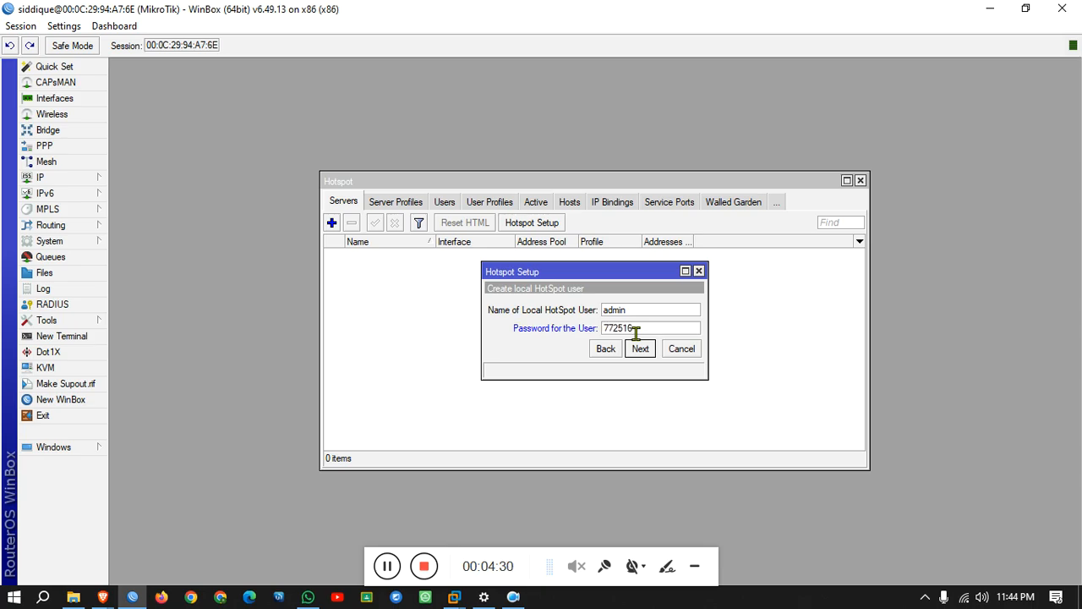
{"action": "left_click", "coordinate": [641, 348]}
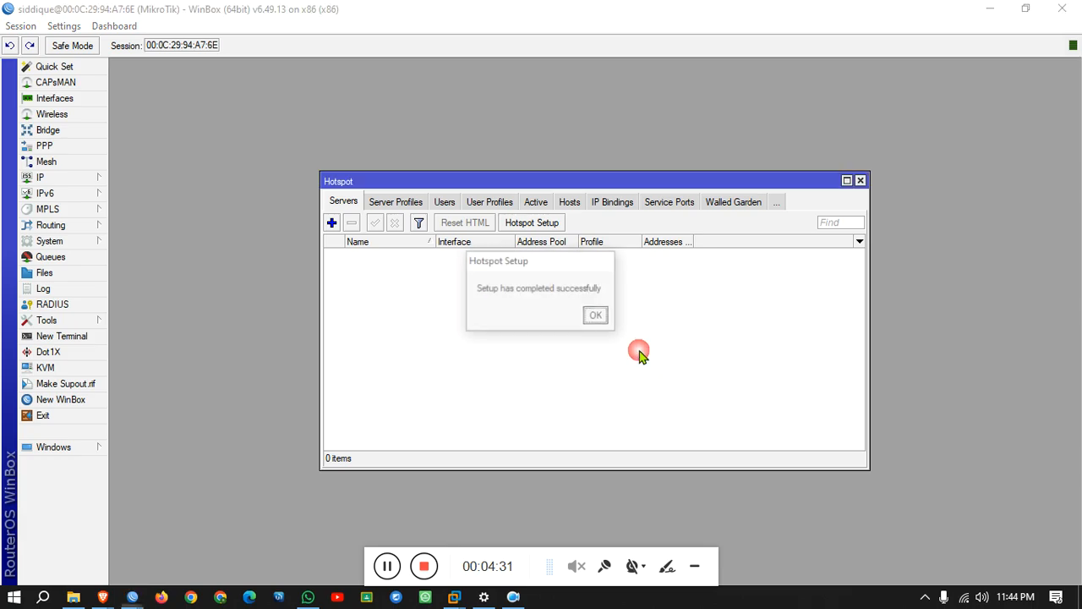
{"action": "left_click", "coordinate": [597, 316]}
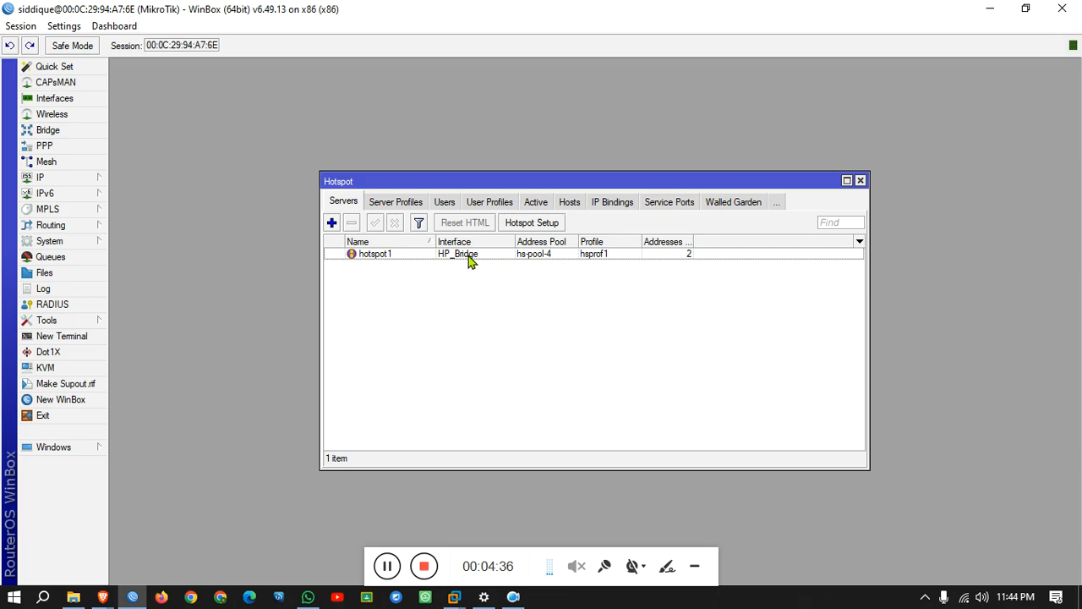
Set hotspot1's Addresses Per MAC to 1.
{"action": "double_click", "coordinate": [469, 257]}
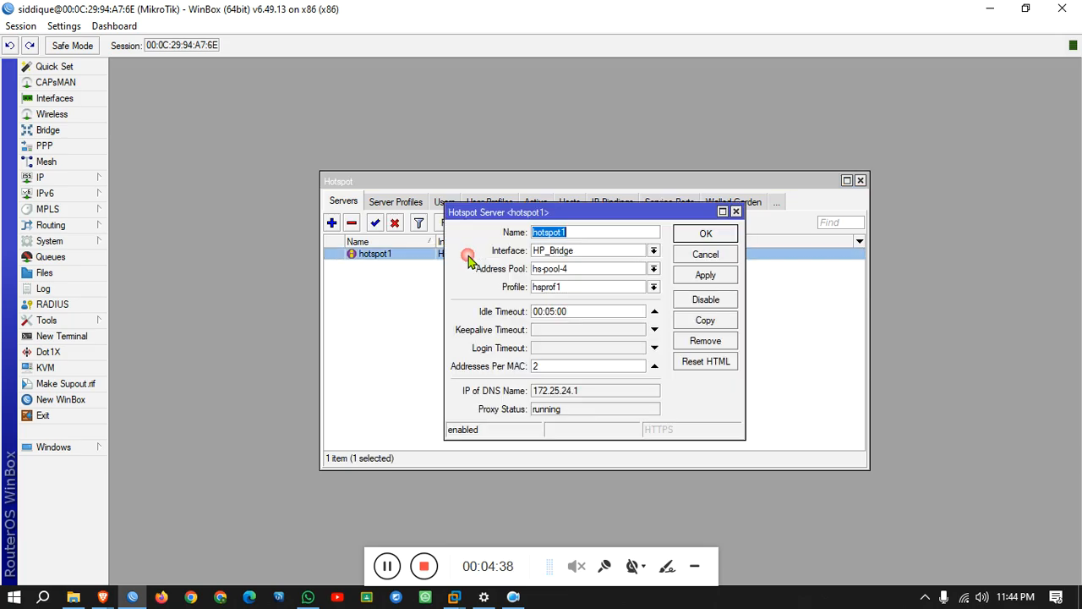
{"action": "double_click", "coordinate": [562, 366]}
{"action": "type", "text": "1"}
{"action": "left_click", "coordinate": [705, 275]}
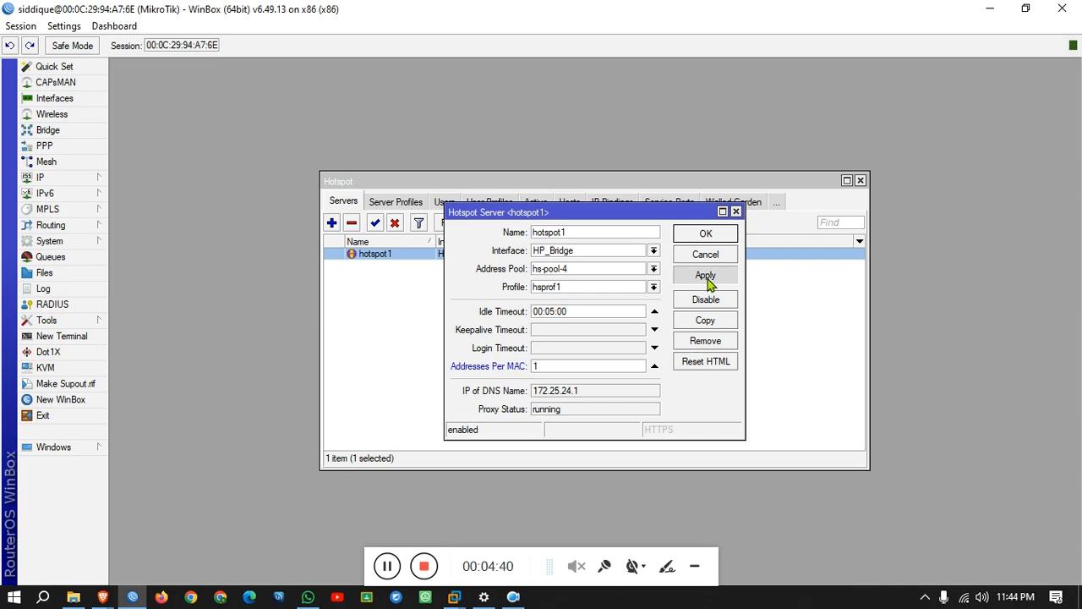
{"action": "left_click", "coordinate": [706, 235]}
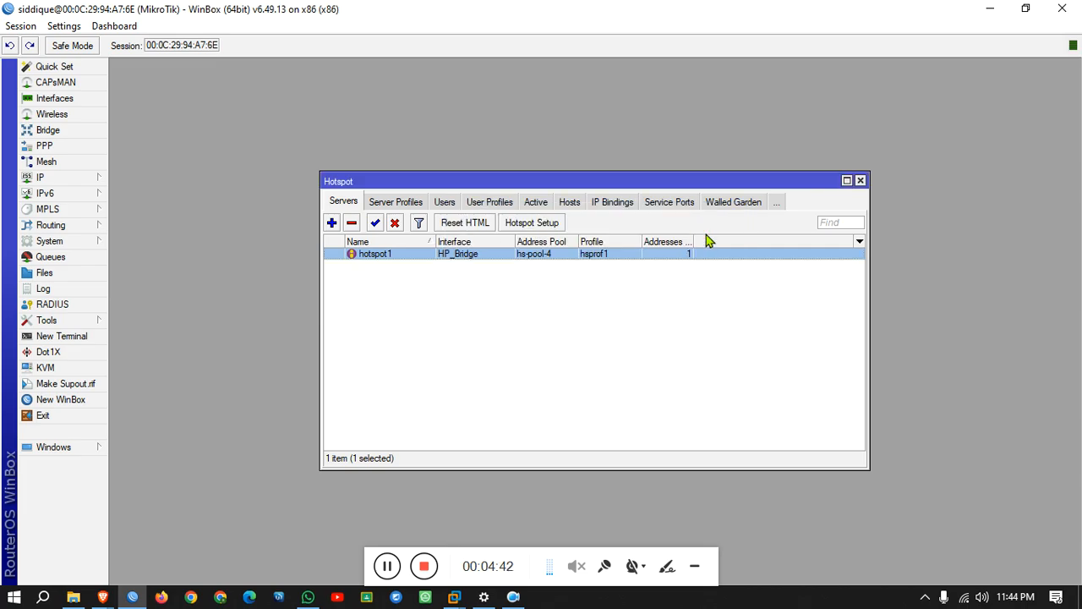
In hsprof1 enable HTTPS and HTTP PAP login, disable cookie login, and turn on RADIUS.
{"action": "left_click", "coordinate": [378, 202]}
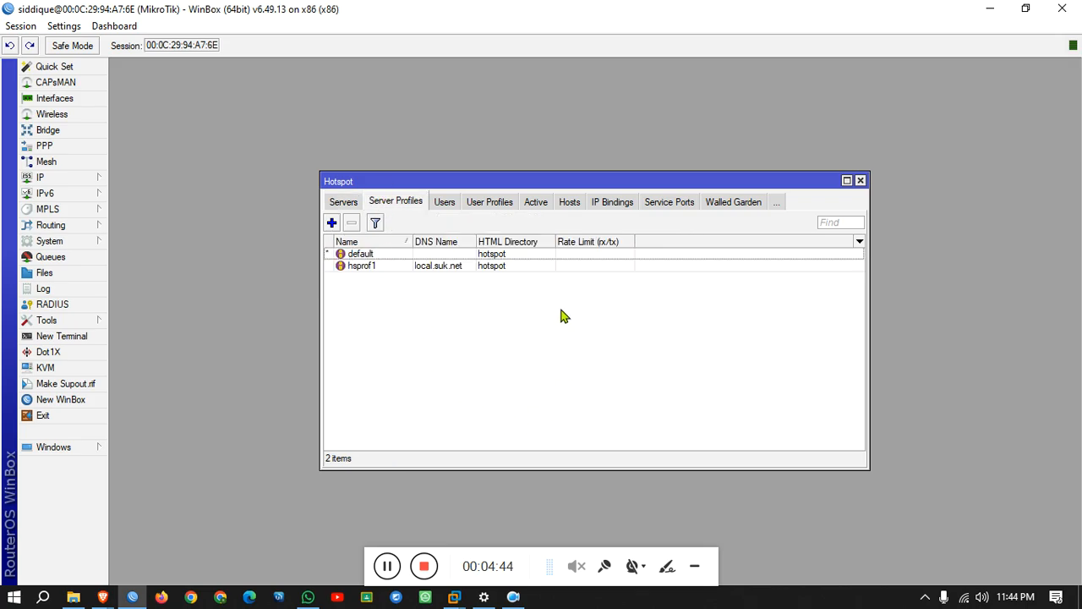
{"action": "double_click", "coordinate": [442, 267]}
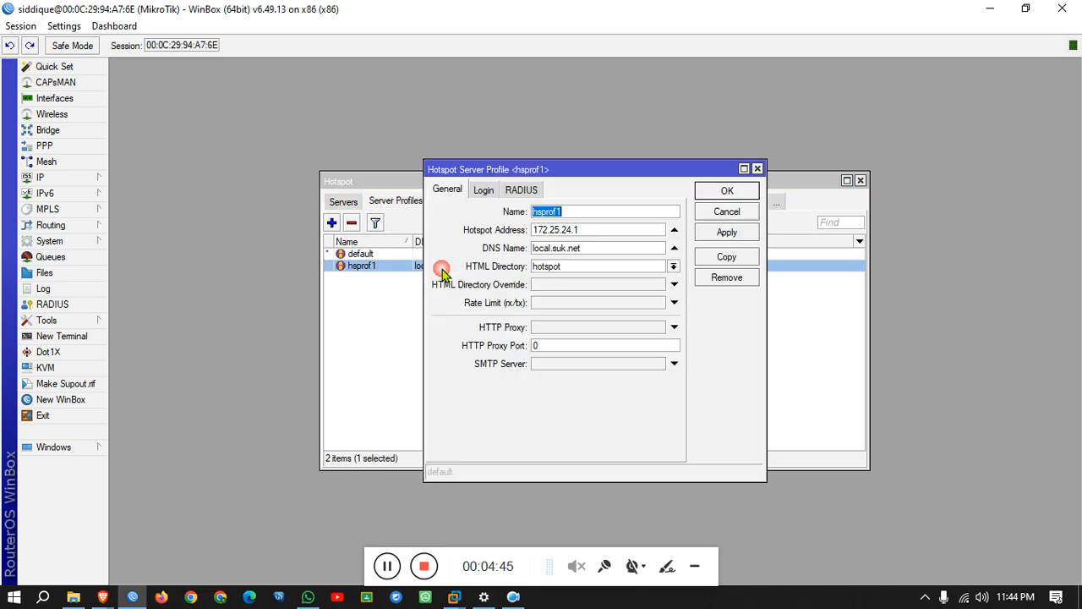
{"action": "left_click", "coordinate": [483, 190]}
{"action": "left_click", "coordinate": [595, 230]}
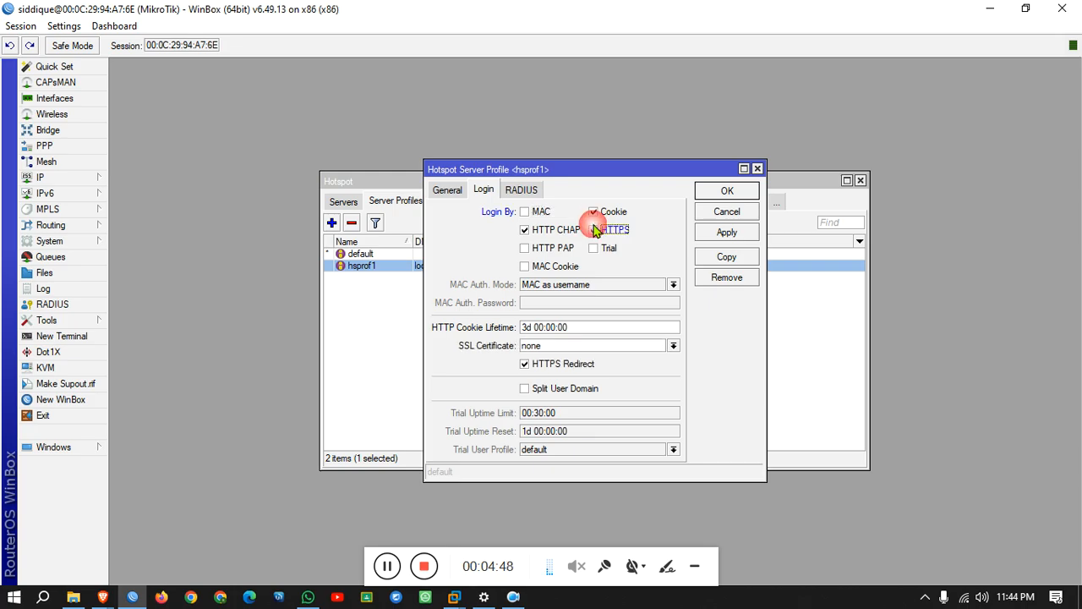
{"action": "left_click", "coordinate": [552, 247]}
{"action": "left_click", "coordinate": [595, 213]}
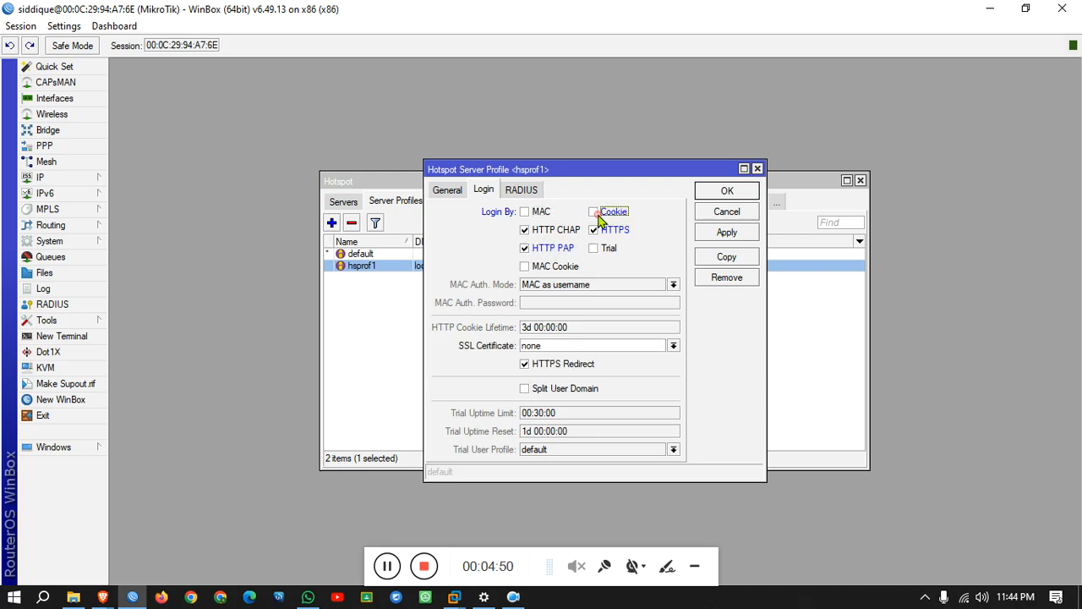
{"action": "left_click", "coordinate": [520, 190]}
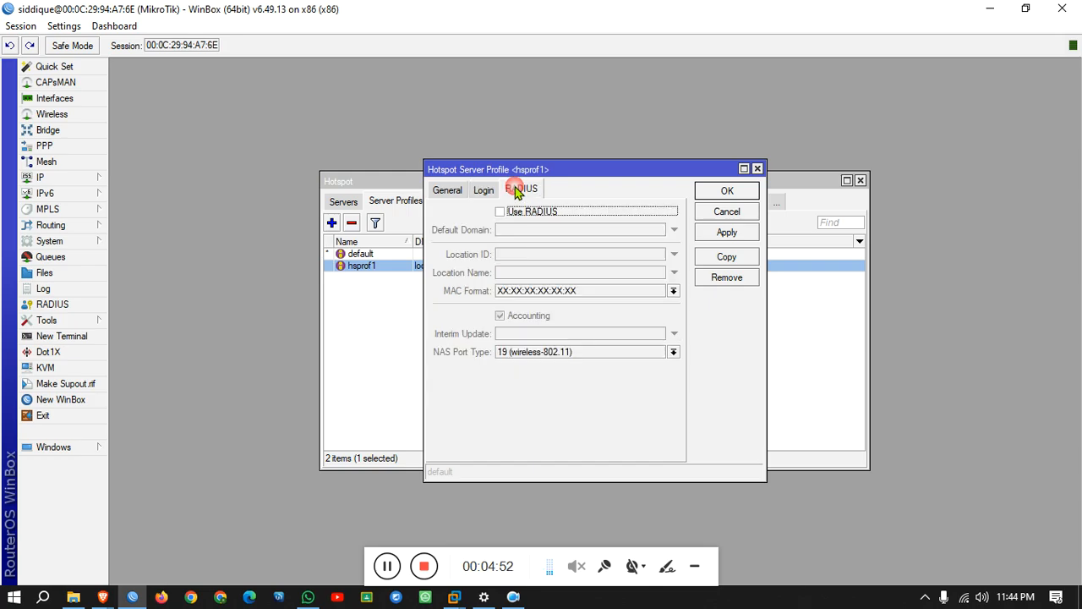
{"action": "left_click", "coordinate": [526, 211]}
{"action": "left_click", "coordinate": [725, 232]}
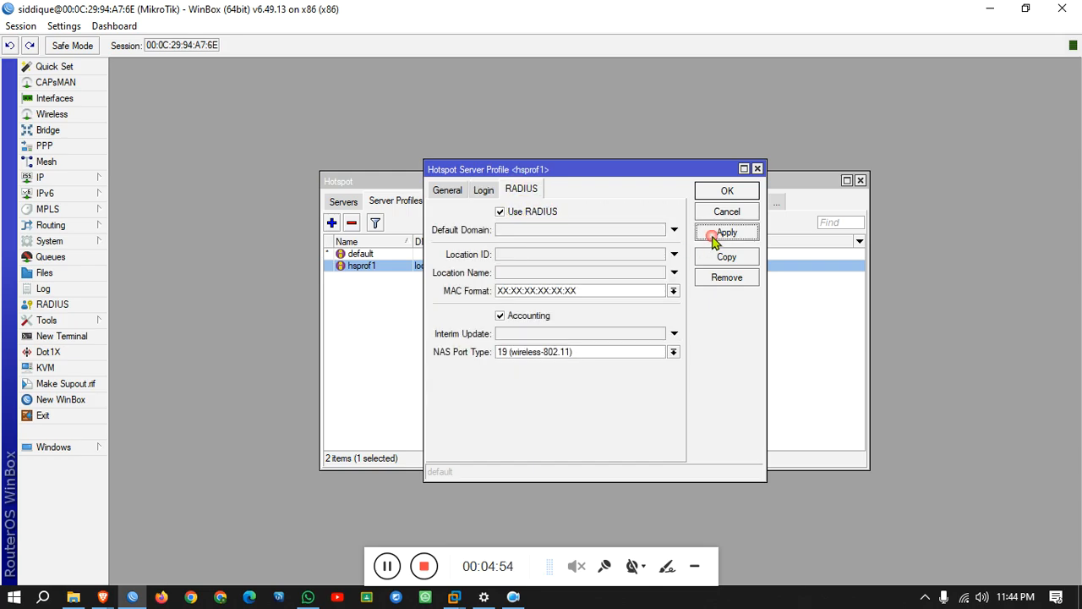
{"action": "left_click", "coordinate": [727, 193]}
{"action": "left_click", "coordinate": [451, 202]}
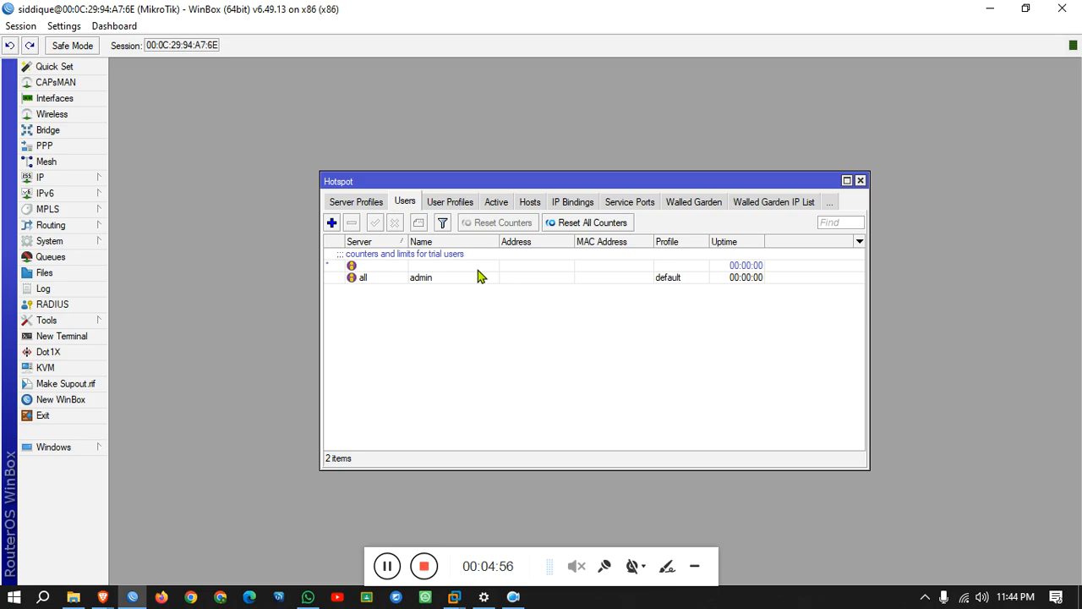
{"action": "right_click", "coordinate": [102, 597]}
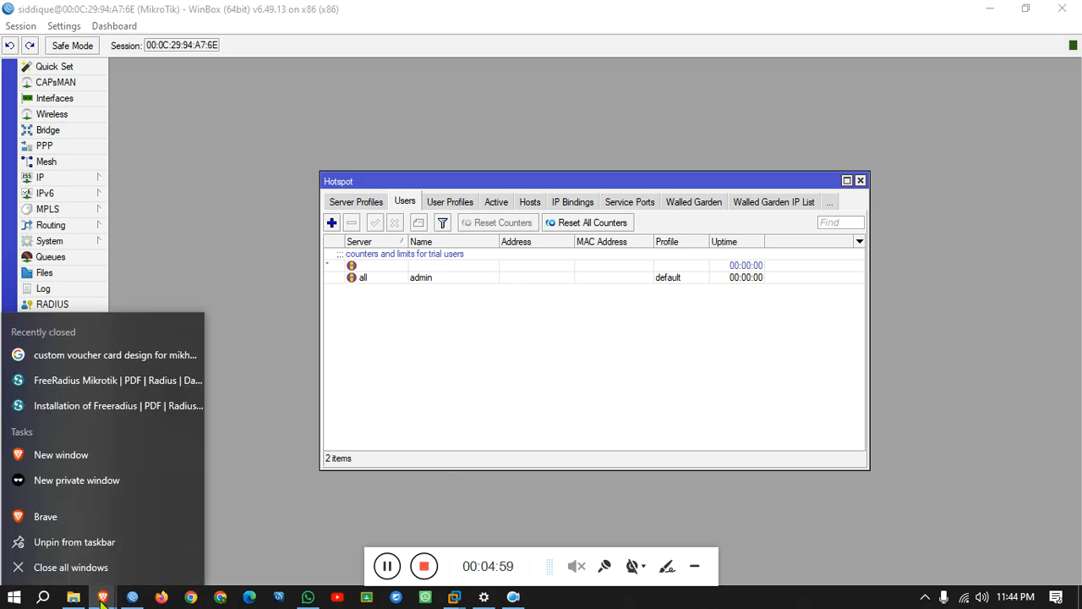
In a new Brave window, load the hotspot login page at local.suk.net.
{"action": "left_click", "coordinate": [84, 516]}
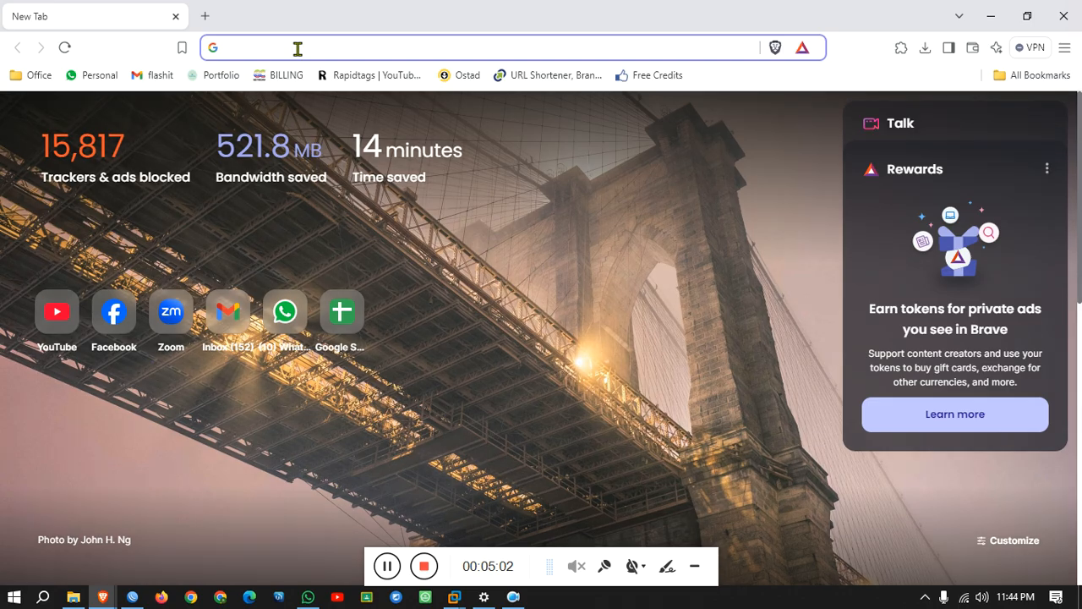
{"action": "left_click", "coordinate": [297, 48]}
{"action": "type", "text": "local.suk.net"}
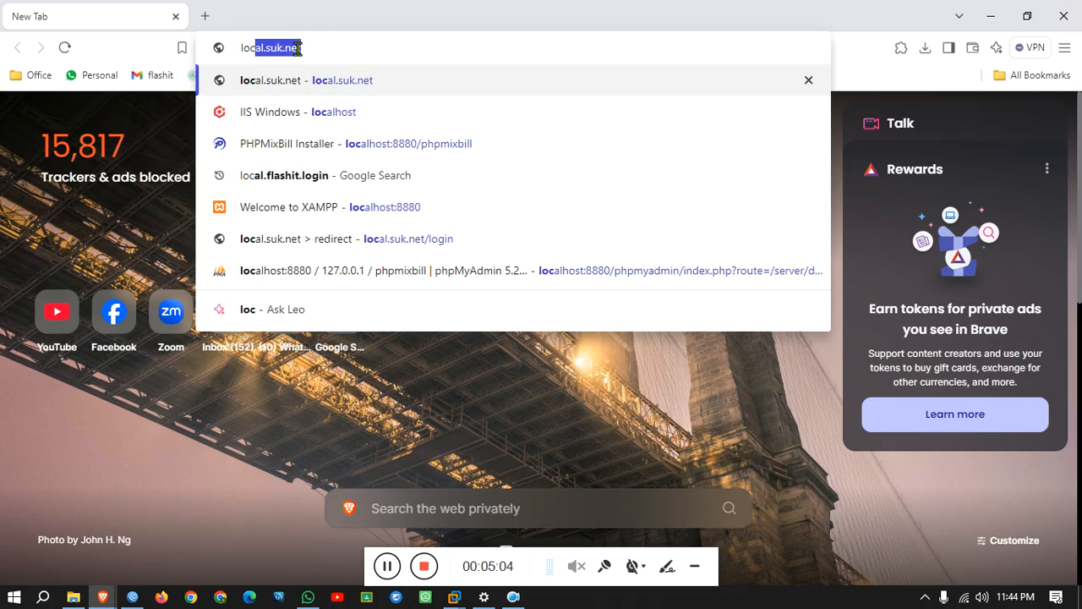
{"action": "key", "text": "Return"}
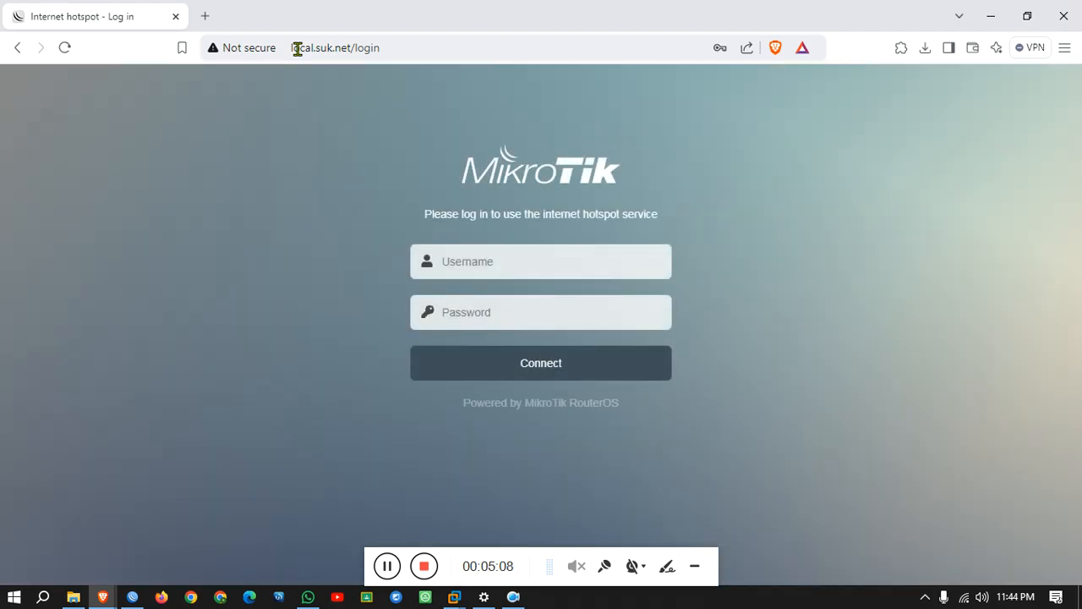
Try signing in to the hotspot as admin, which fails with invalid username or password.
{"action": "left_click", "coordinate": [616, 266]}
{"action": "type", "text": "admin"}
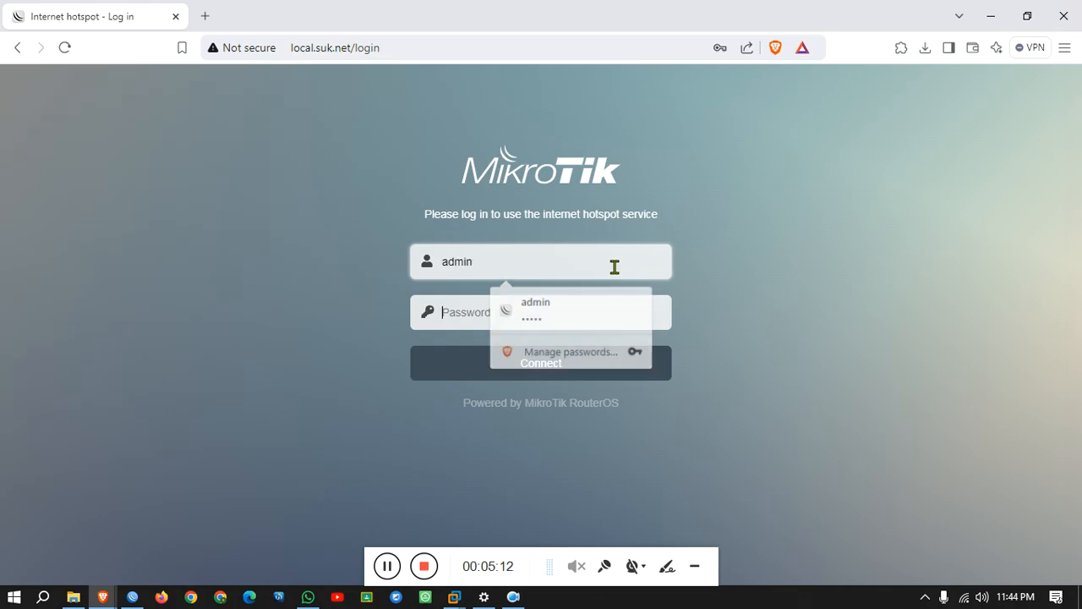
{"action": "key", "text": "Tab"}
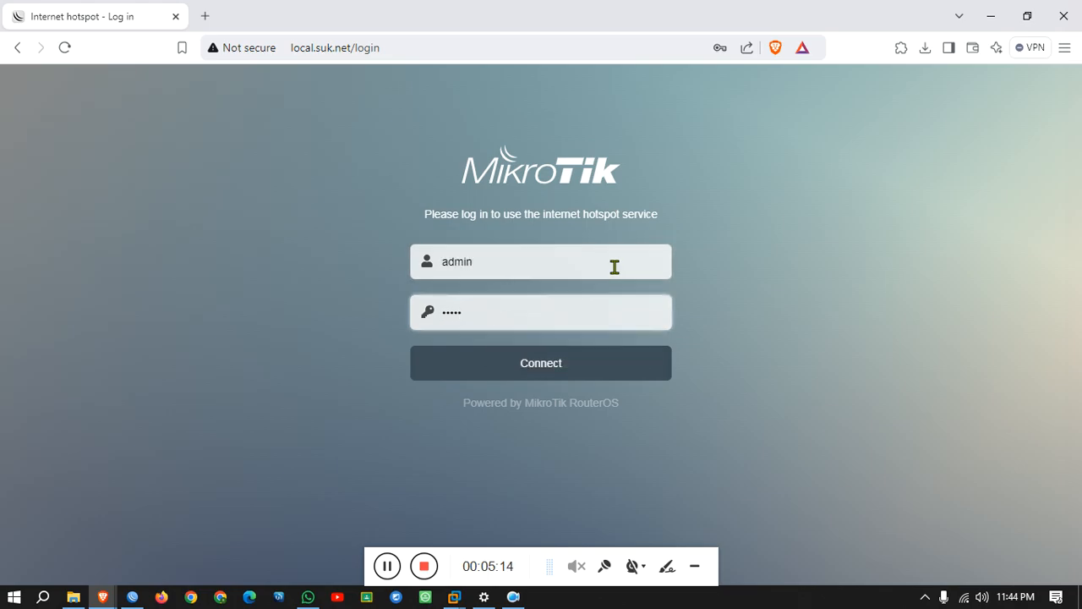
{"action": "left_click", "coordinate": [593, 369]}
Replace the entered password with the hotspot password.
{"action": "left_click", "coordinate": [526, 317]}
{"action": "left_click_drag", "start_coordinate": [526, 317], "coordinate": [428, 319]}
{"action": "type", "text": "***"}
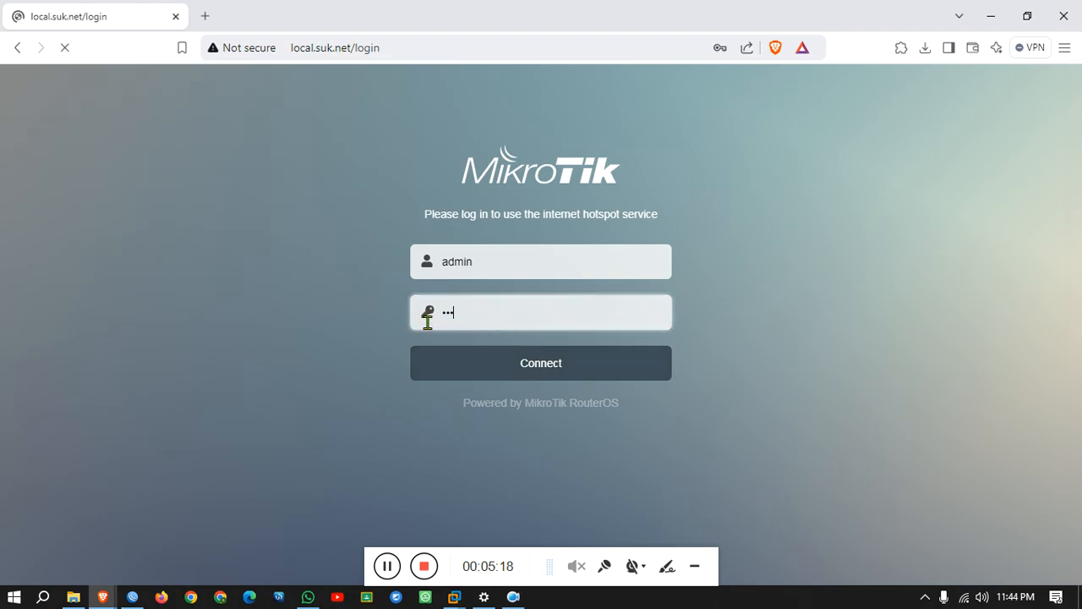
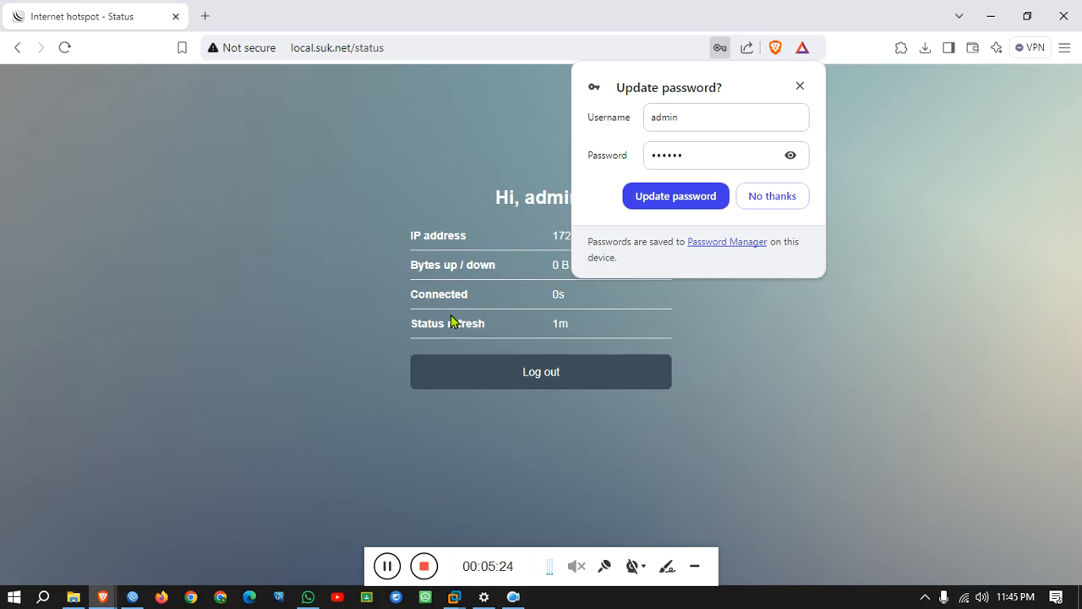
Decline the password update and select the hotspot IP address 172.25.27.253 on the status page.
{"action": "left_click", "coordinate": [769, 196]}
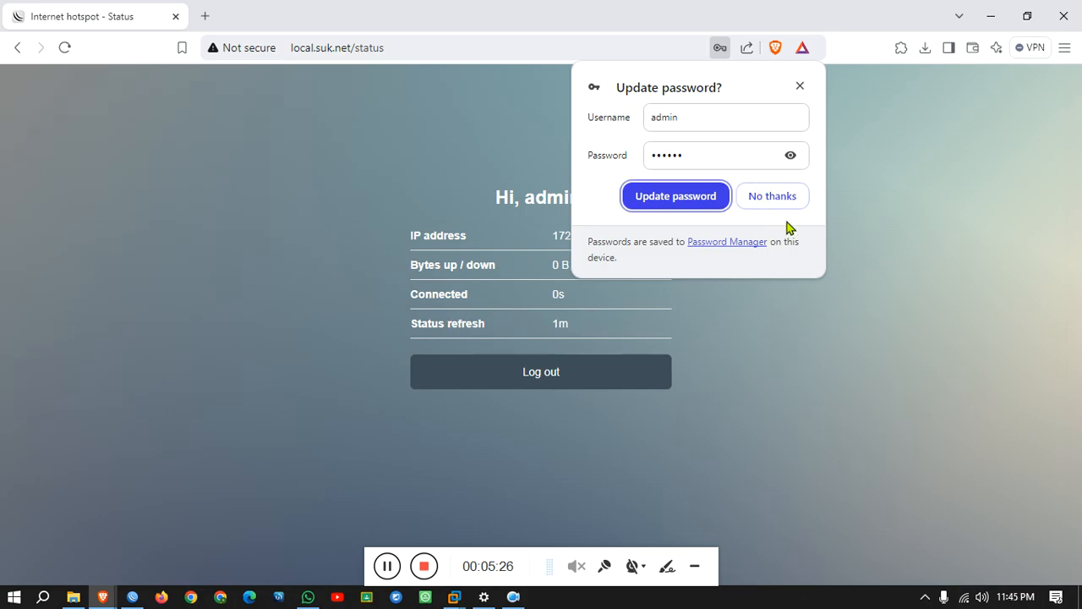
{"action": "left_click", "coordinate": [785, 211]}
{"action": "left_click_drag", "start_coordinate": [556, 235], "coordinate": [630, 245]}
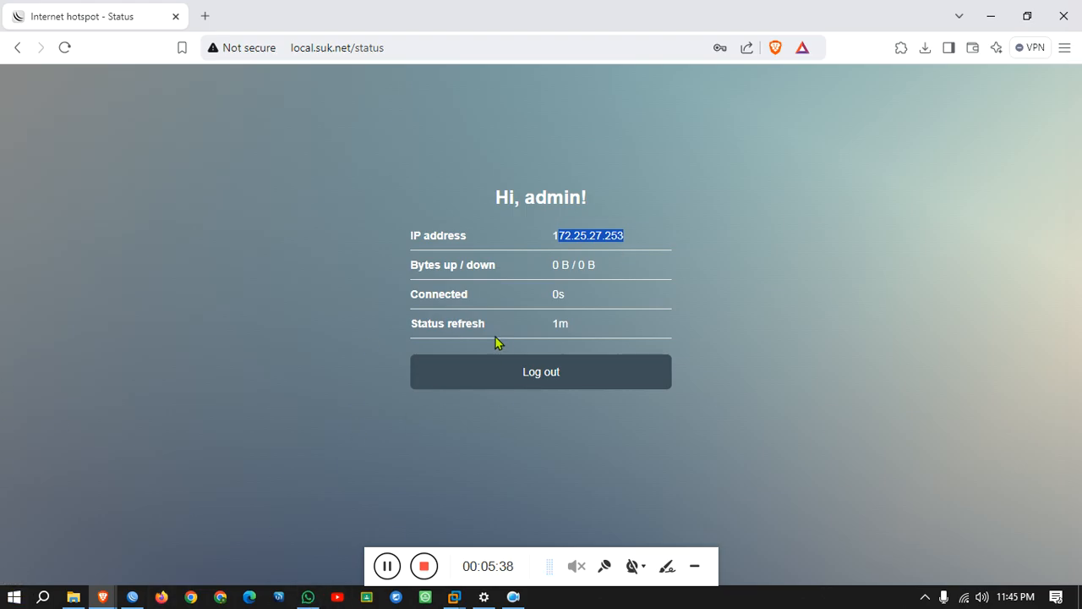
{"action": "mouse_move", "coordinate": [77, 599]}
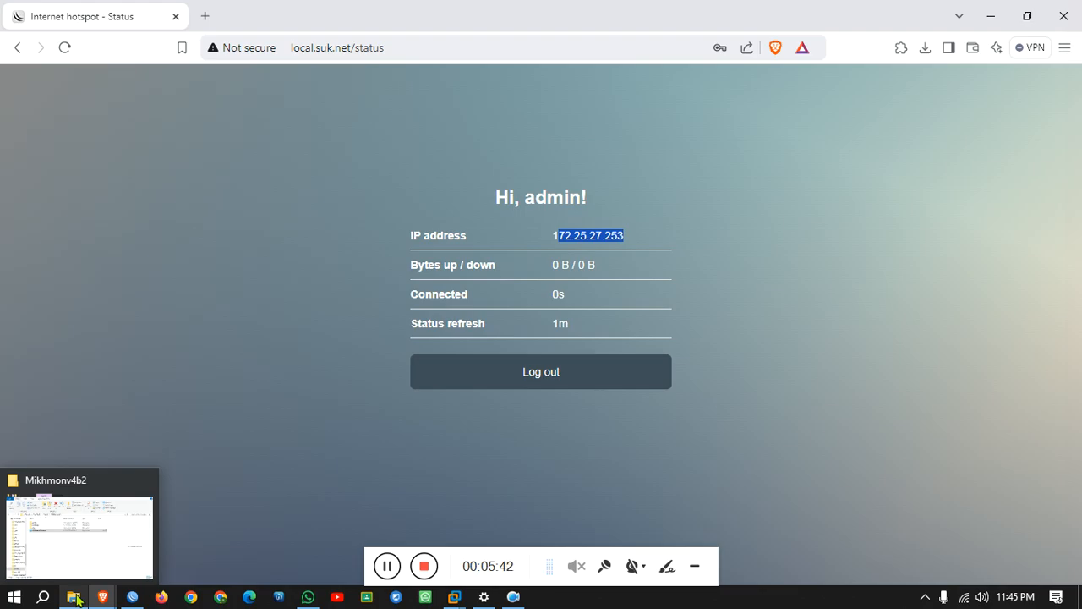
Open a new File Explorer window and browse the Server folder on SU_File (F:).
{"action": "right_click", "coordinate": [74, 597]}
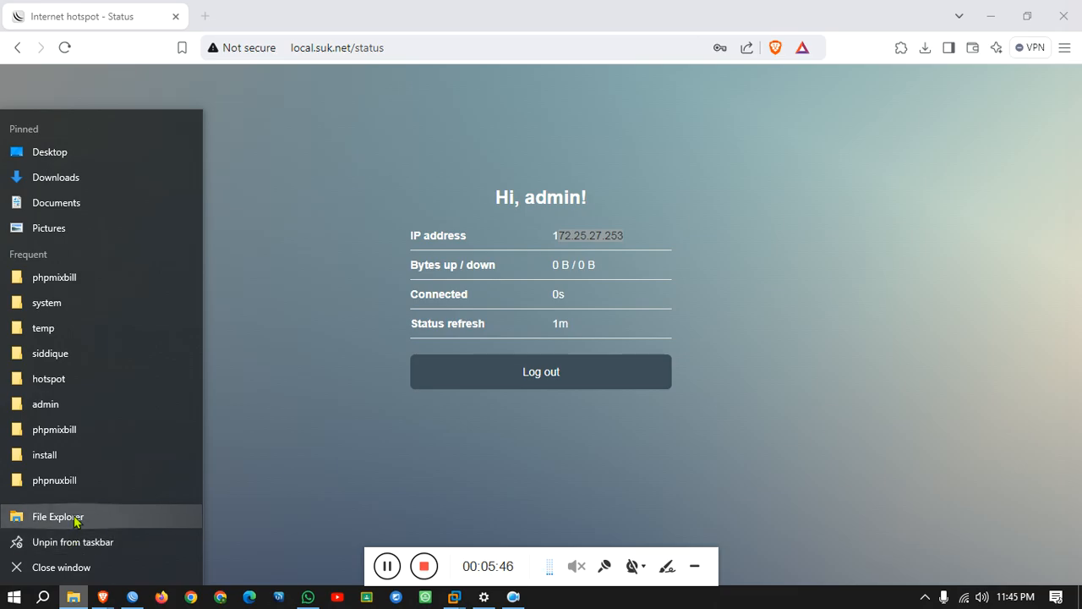
{"action": "left_click", "coordinate": [58, 517]}
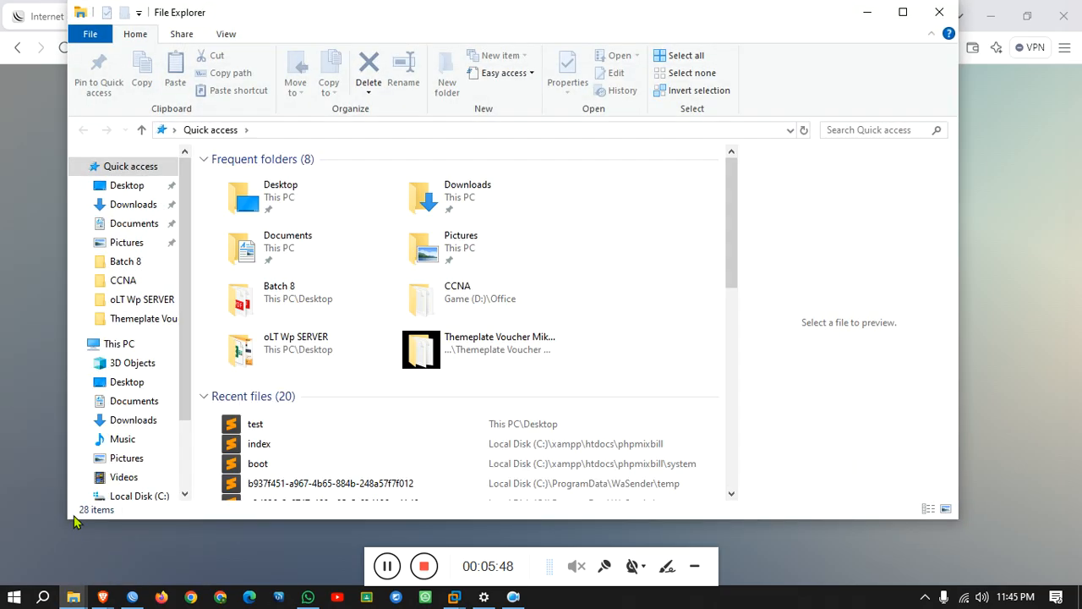
{"action": "scroll", "coordinate": [122, 438], "scroll_direction": "down", "scroll_amount": 2}
{"action": "left_click", "coordinate": [129, 446]}
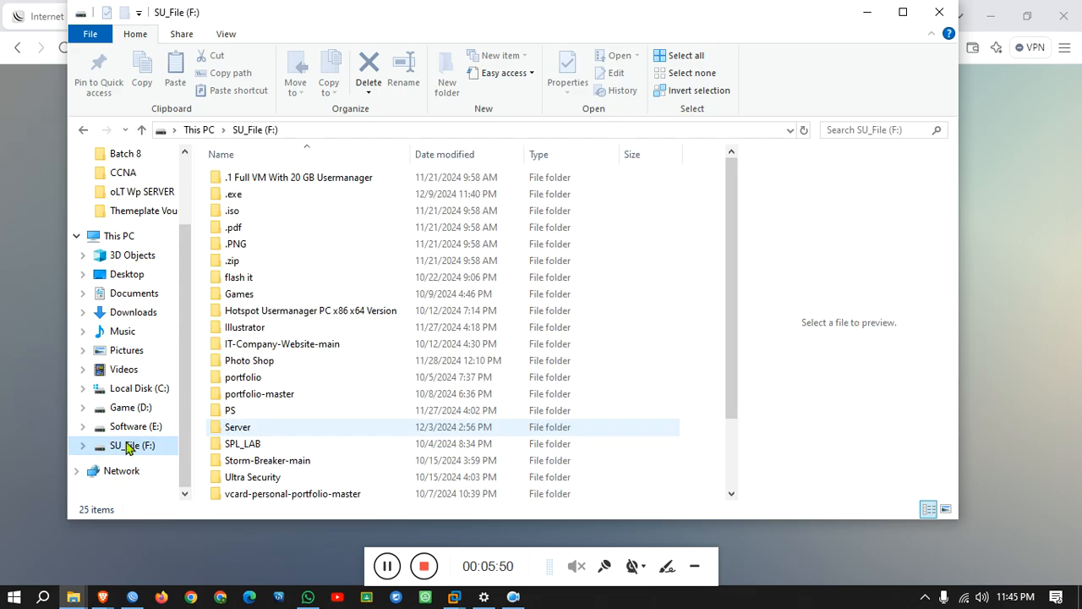
{"action": "double_click", "coordinate": [259, 426]}
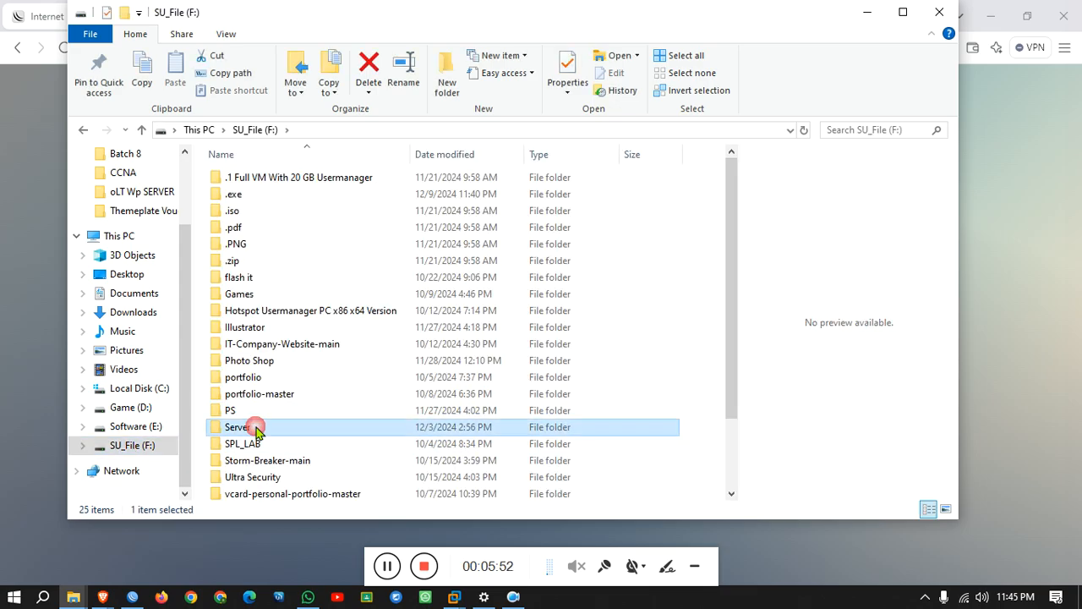
Open Server_Billing on Software (E:), select the mikhmonv3ws archive, then start a new Brave tab.
{"action": "left_click", "coordinate": [128, 426]}
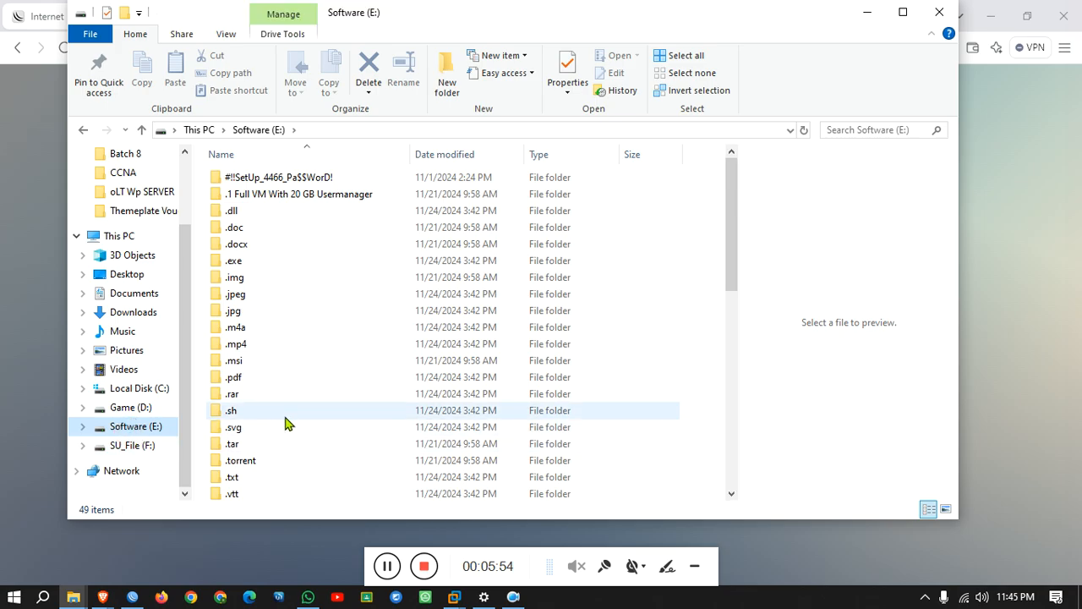
{"action": "scroll", "coordinate": [307, 414], "scroll_direction": "down", "scroll_amount": 2}
{"action": "scroll", "coordinate": [308, 418], "scroll_direction": "down", "scroll_amount": 6}
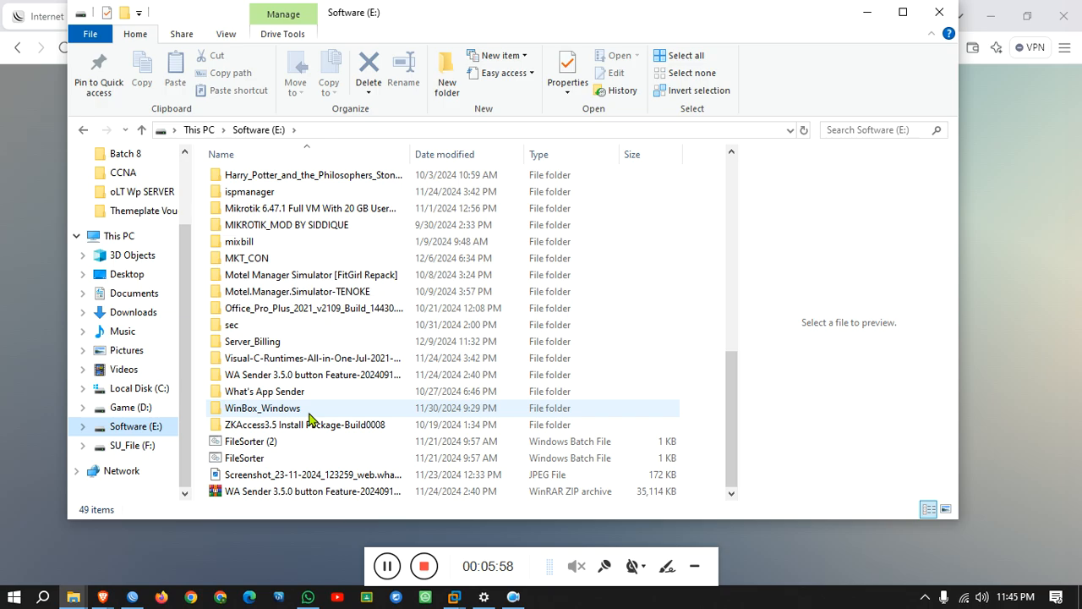
{"action": "double_click", "coordinate": [273, 343]}
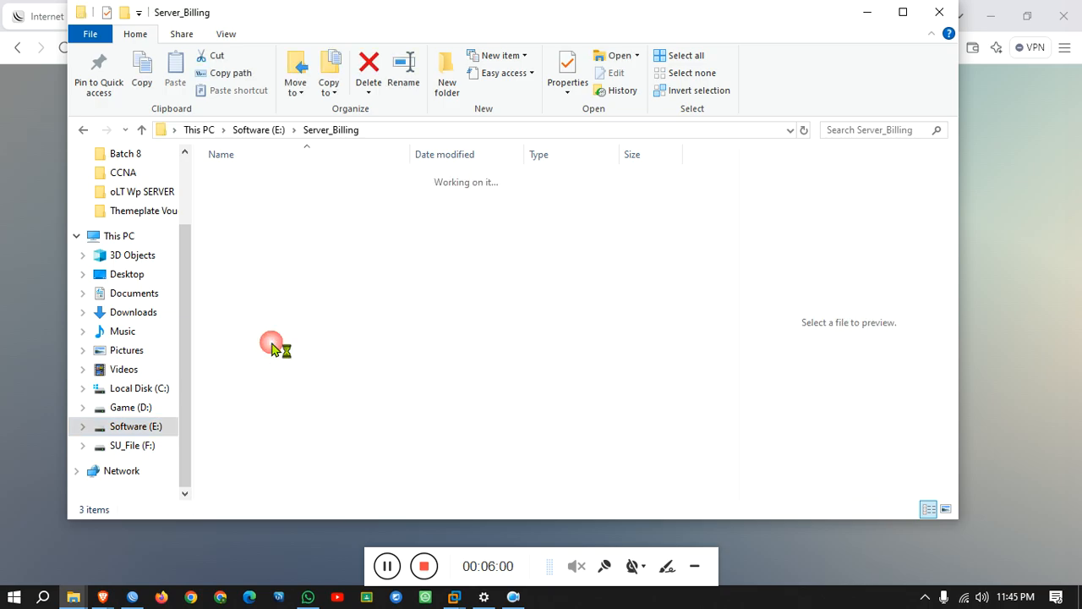
{"action": "left_click", "coordinate": [315, 197]}
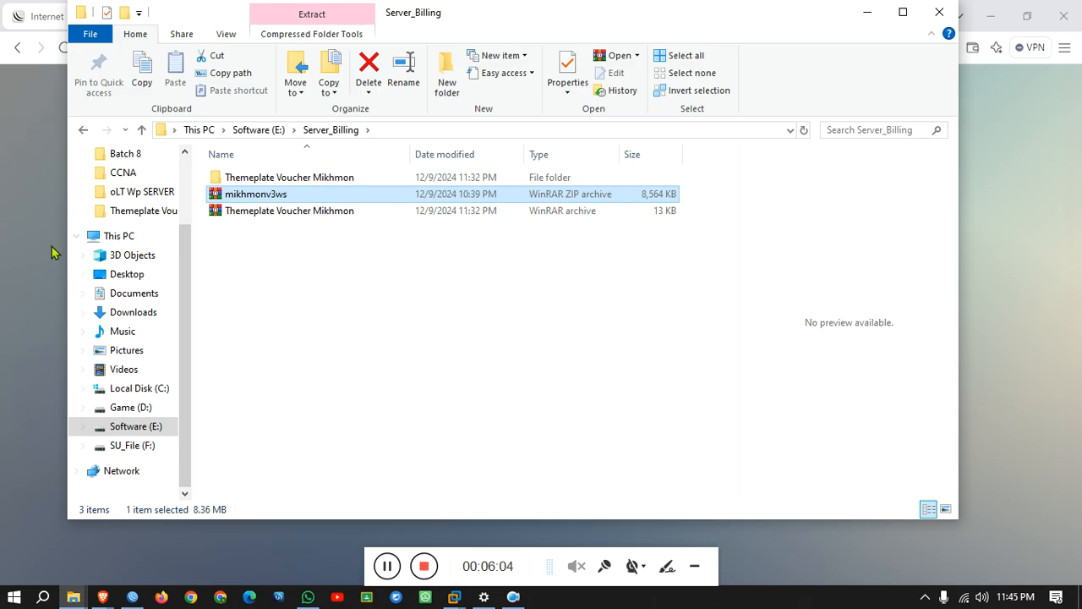
{"action": "left_click", "coordinate": [20, 259]}
{"action": "left_click", "coordinate": [205, 17]}
Google 'mikhmon' and open the Laksa19 MIKHMON website.
{"action": "left_click", "coordinate": [262, 47]}
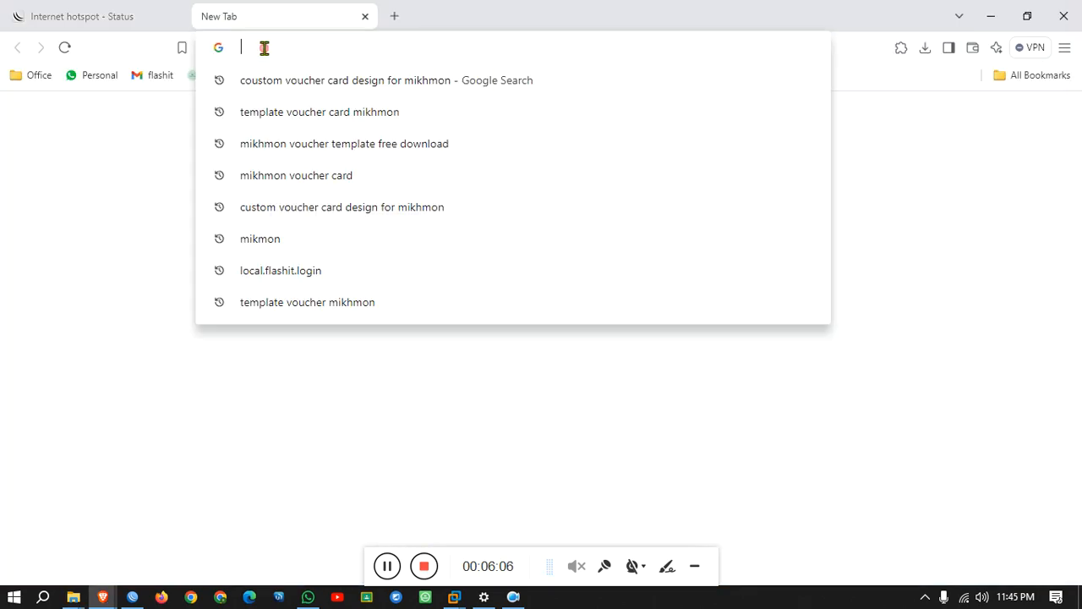
{"action": "type", "text": "mi"}
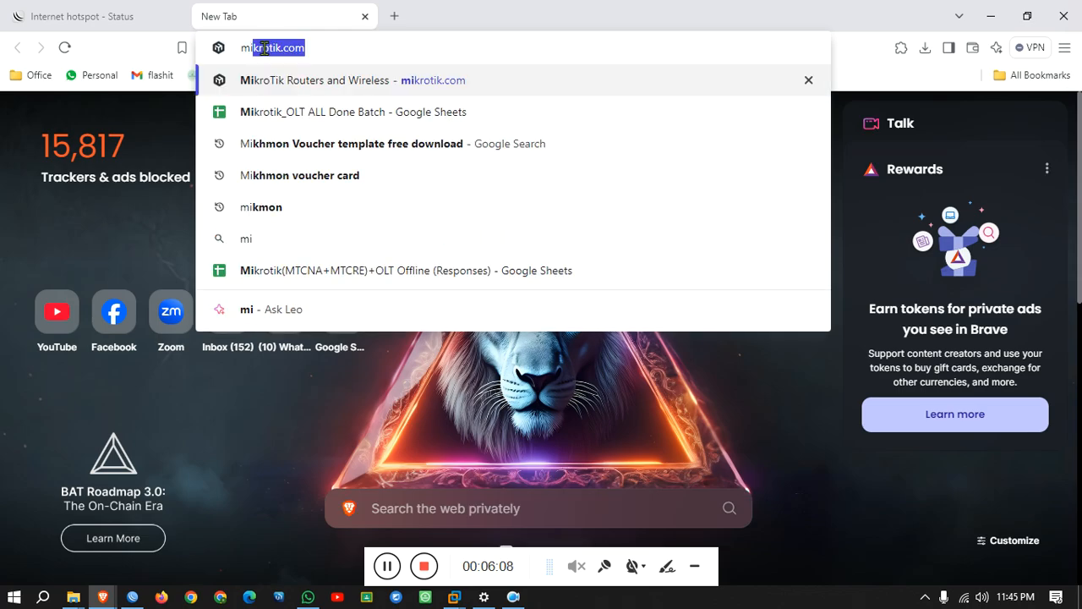
{"action": "type", "text": "khmon"}
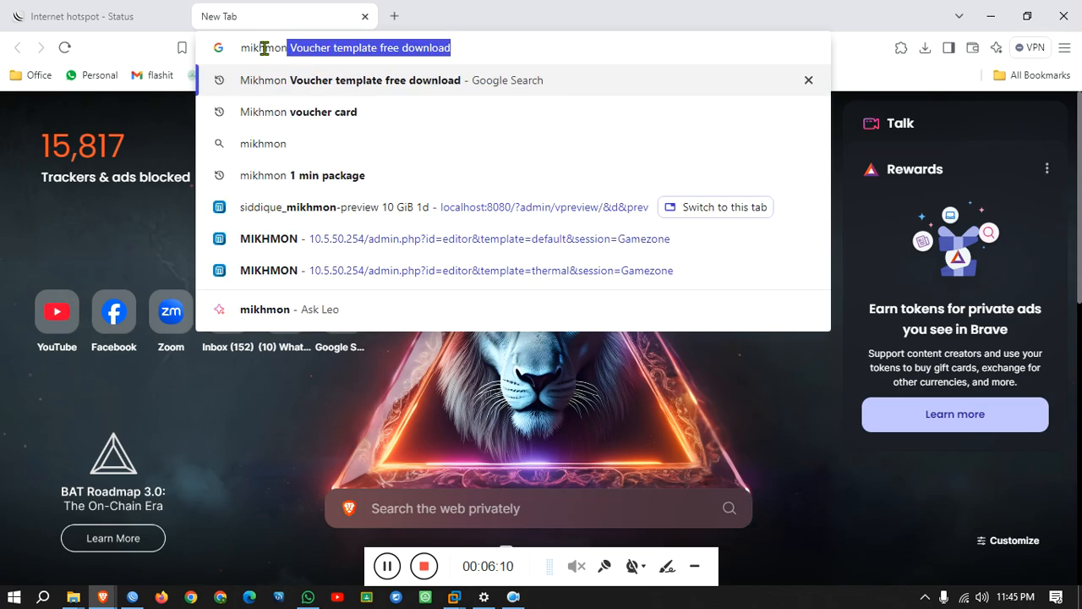
{"action": "key", "text": "Delete"}
{"action": "key", "text": "Return"}
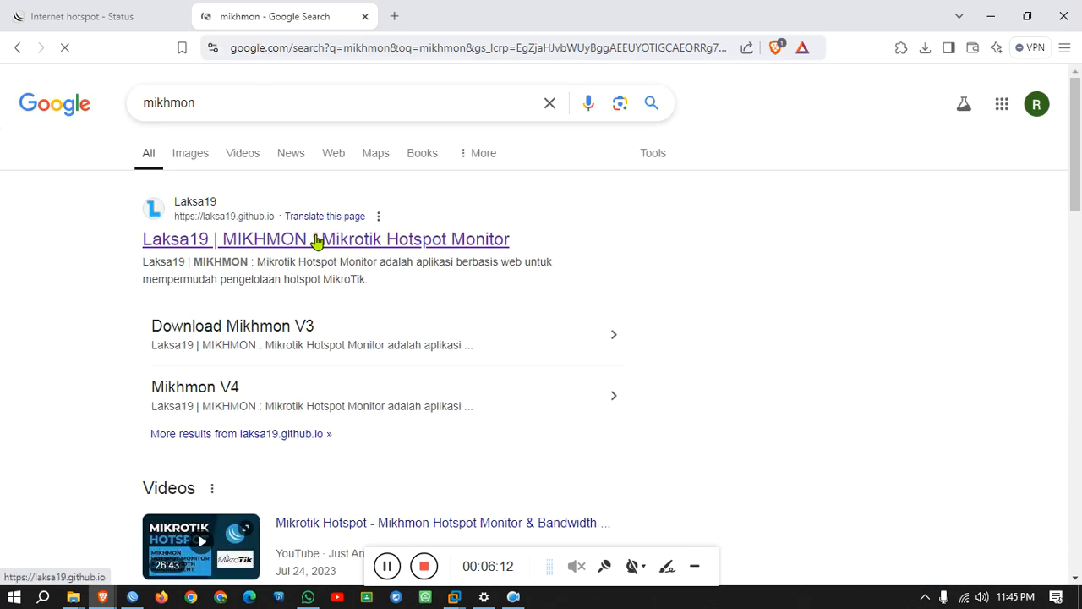
{"action": "left_click", "coordinate": [317, 241]}
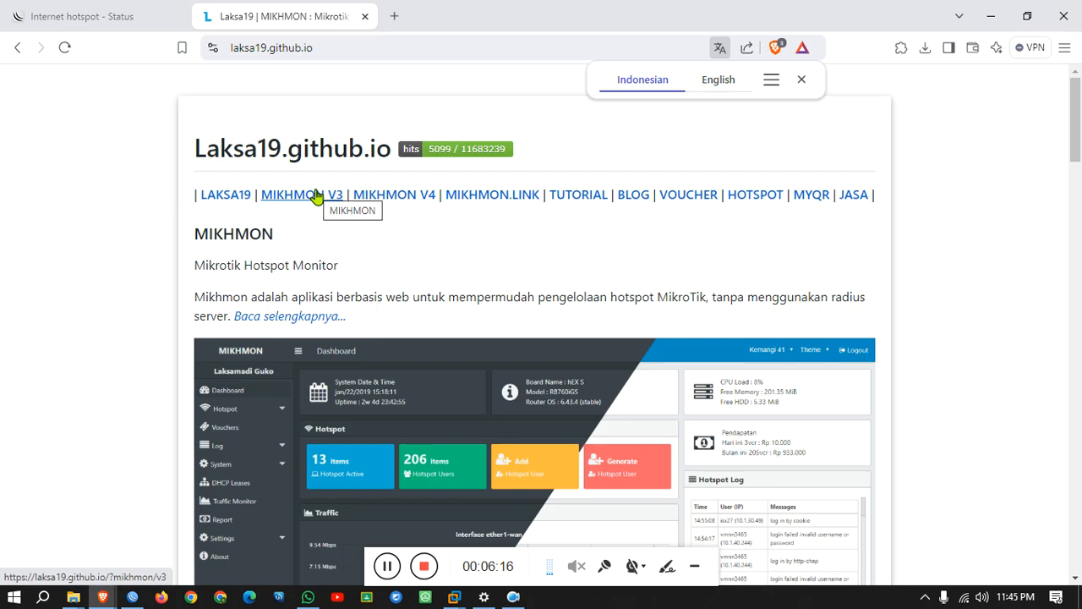
Open the VOUCHER page in a new tab and browse the voucher templates.
{"action": "right_click", "coordinate": [701, 200]}
{"action": "left_click", "coordinate": [729, 213]}
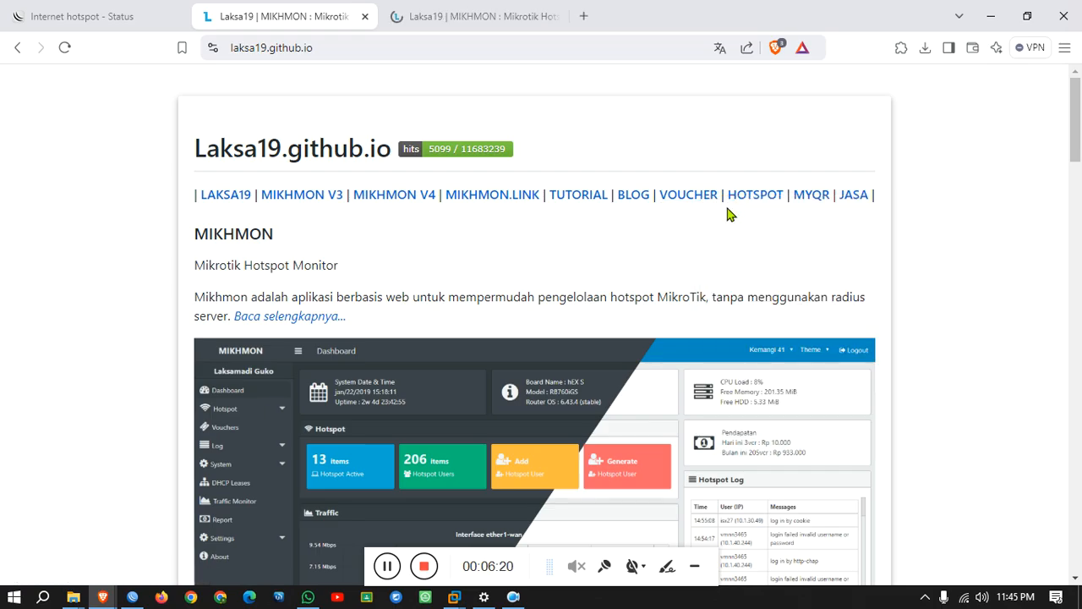
{"action": "left_click", "coordinate": [457, 16]}
{"action": "scroll", "coordinate": [518, 324], "scroll_direction": "down", "scroll_amount": 7}
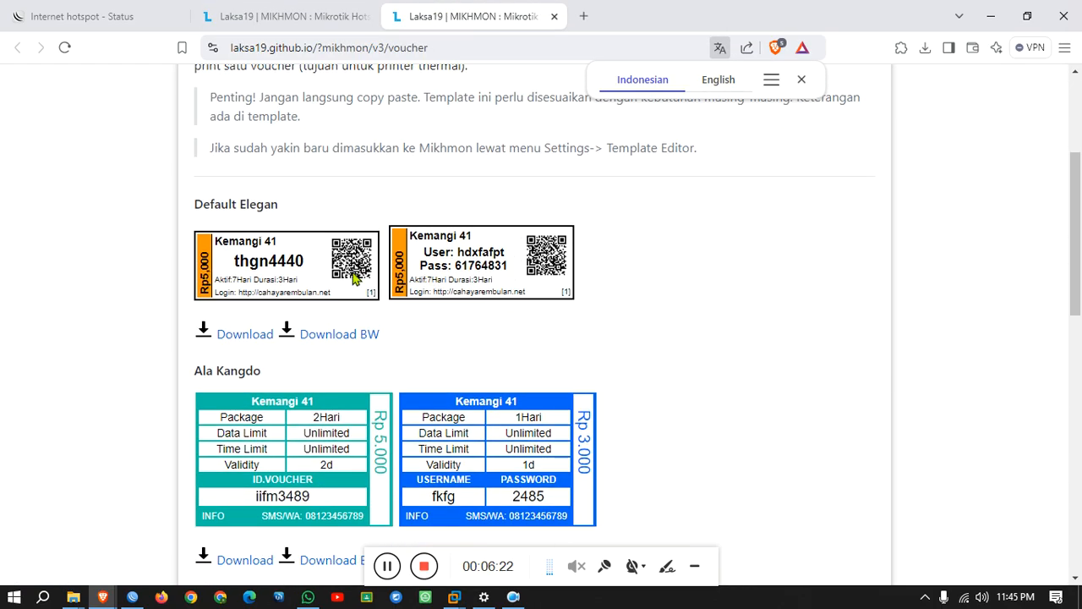
{"action": "scroll", "coordinate": [245, 267], "scroll_direction": "down", "scroll_amount": 5}
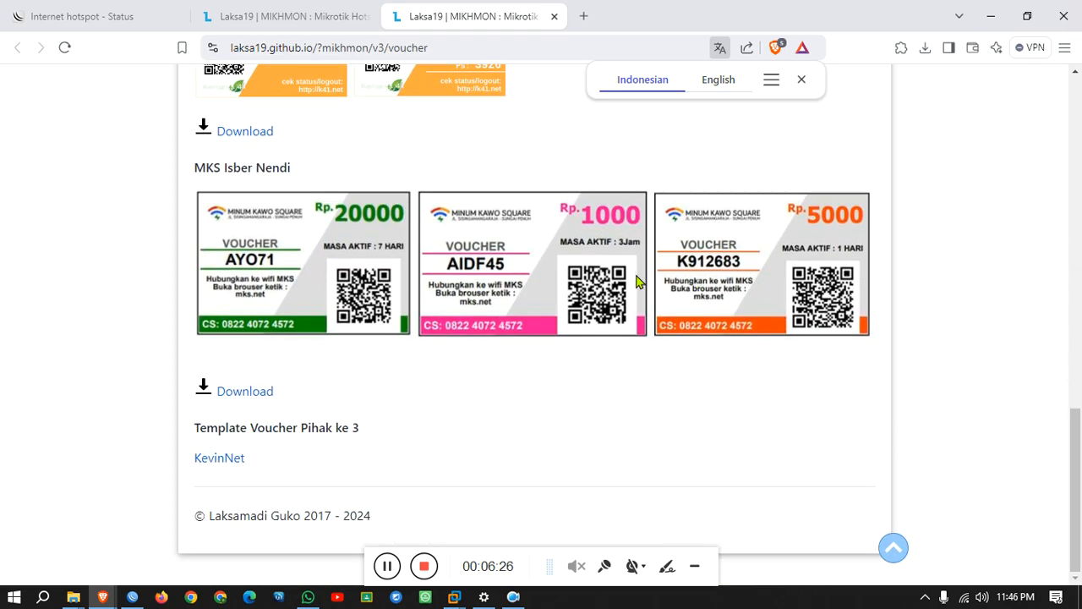
View the MIKHMON V3 page, close its tab, and return to the hotspot status tab.
{"action": "left_click", "coordinate": [238, 14]}
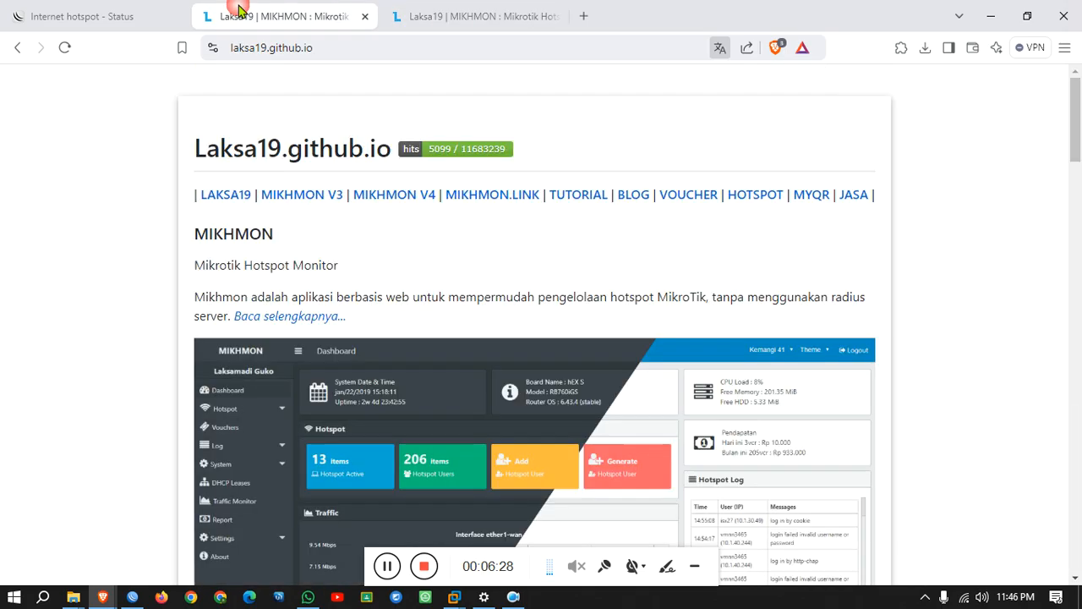
{"action": "left_click", "coordinate": [314, 203]}
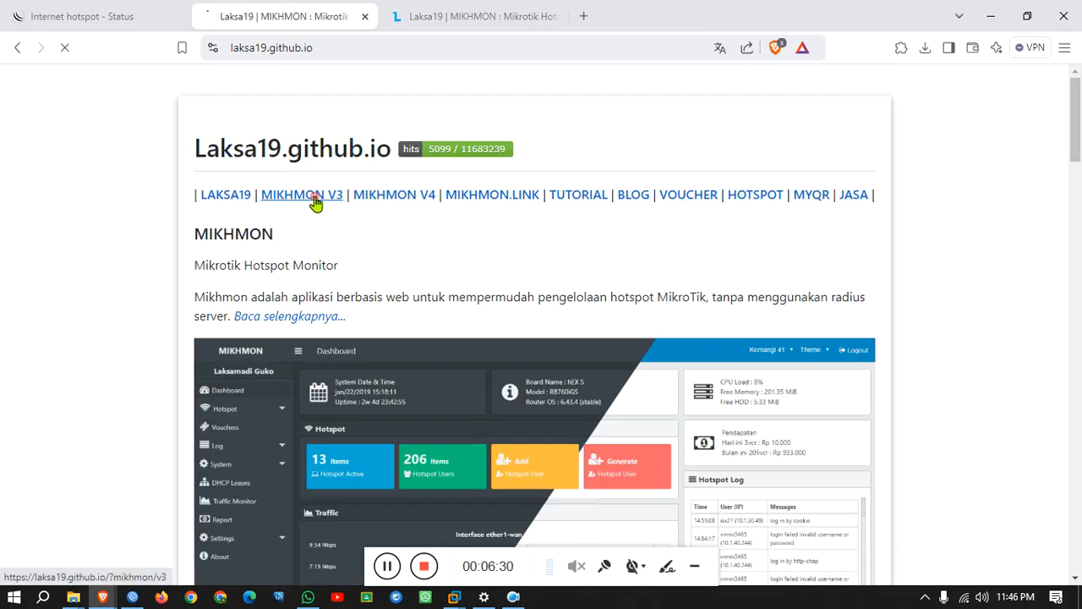
{"action": "scroll", "coordinate": [319, 262], "scroll_direction": "down", "scroll_amount": 12}
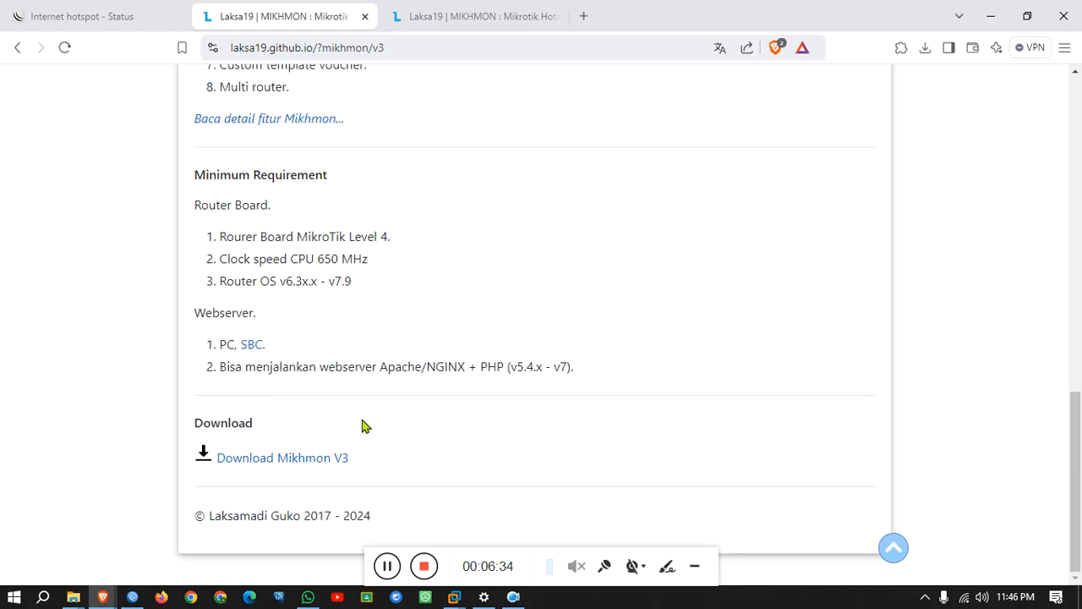
{"action": "scroll", "coordinate": [362, 423], "scroll_direction": "up", "scroll_amount": 12}
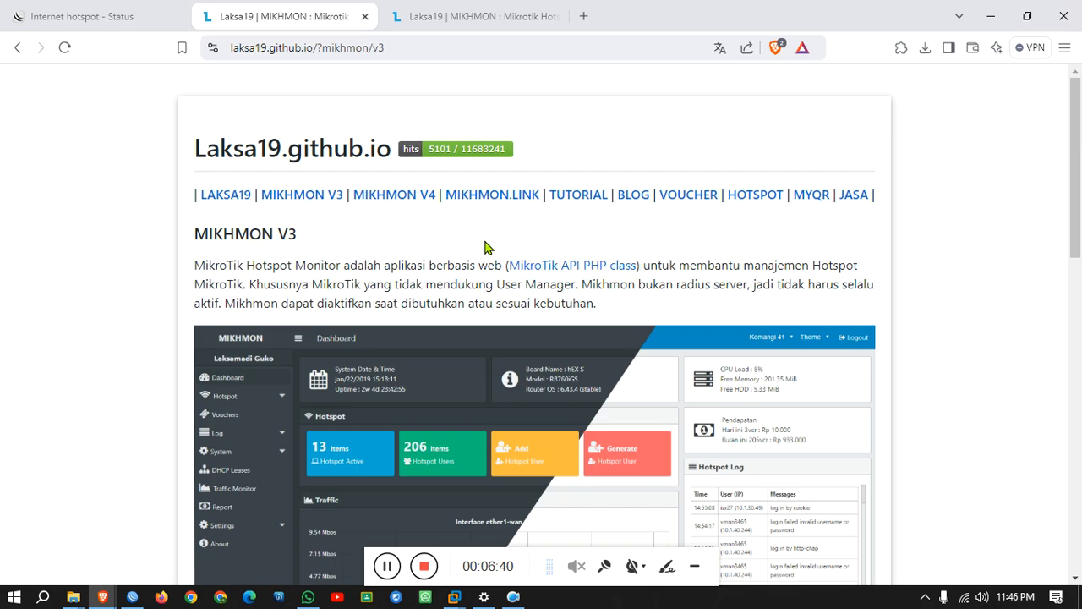
{"action": "left_click", "coordinate": [365, 16]}
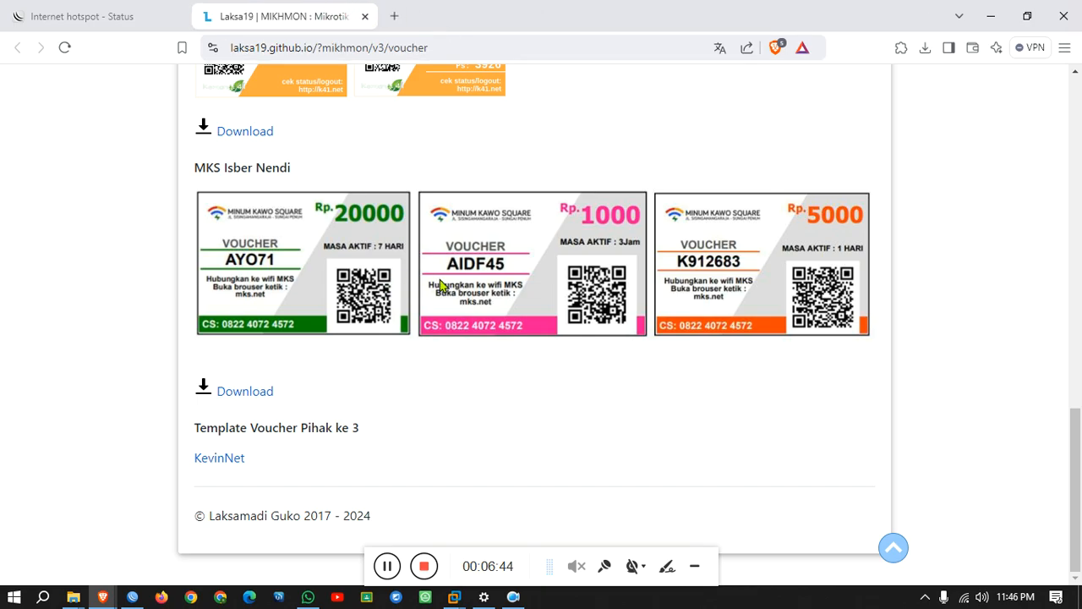
{"action": "left_click", "coordinate": [111, 26]}
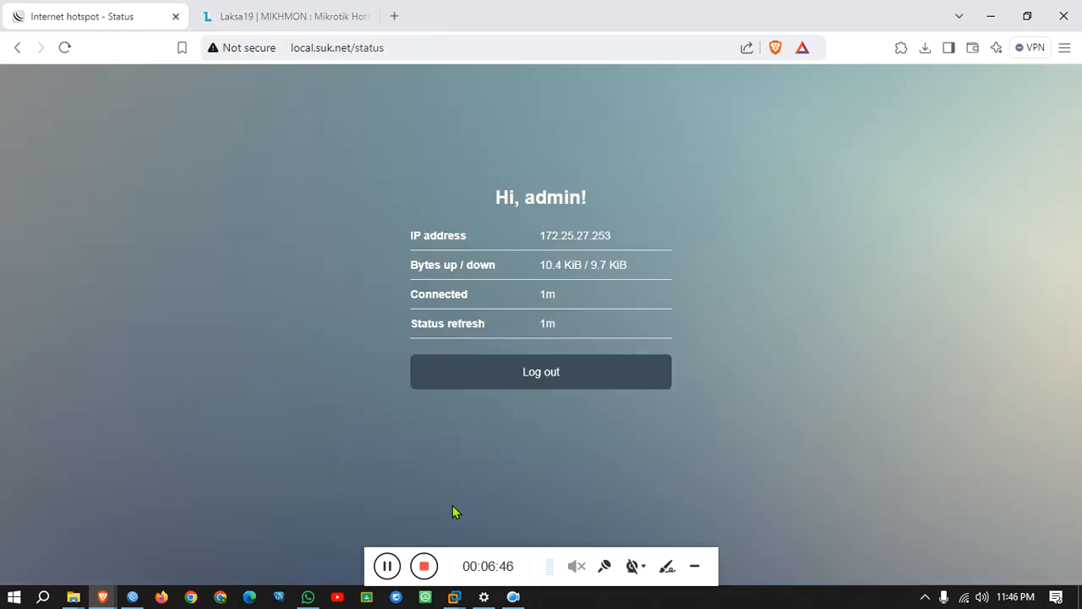
Extract the mikhmonv3ws archive in Server_Billing into its own mikhmonv3ws folder.
{"action": "mouse_move", "coordinate": [95, 603]}
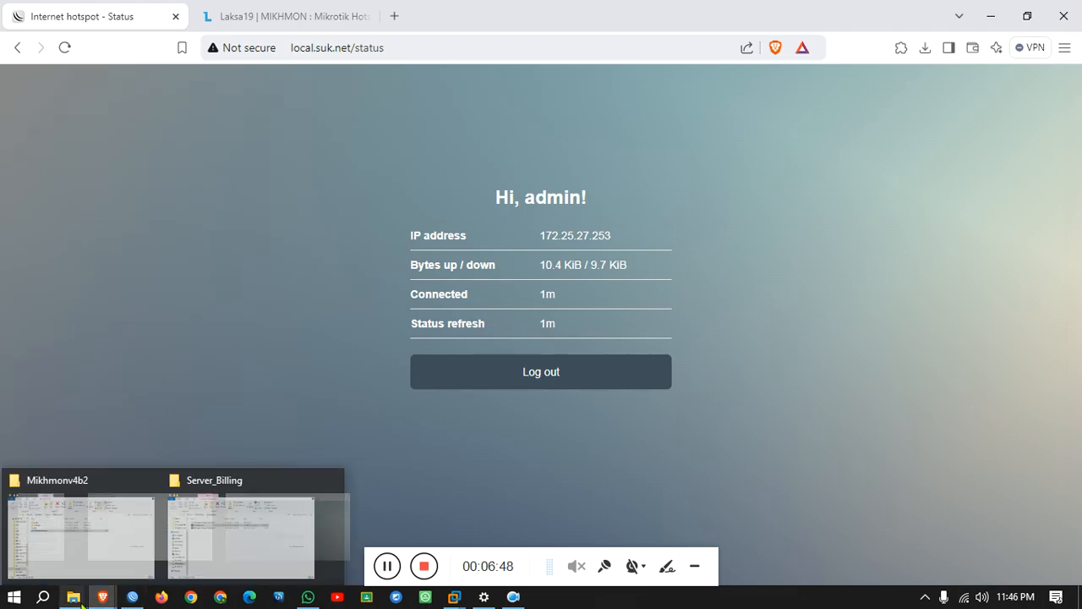
{"action": "left_click", "coordinate": [249, 555]}
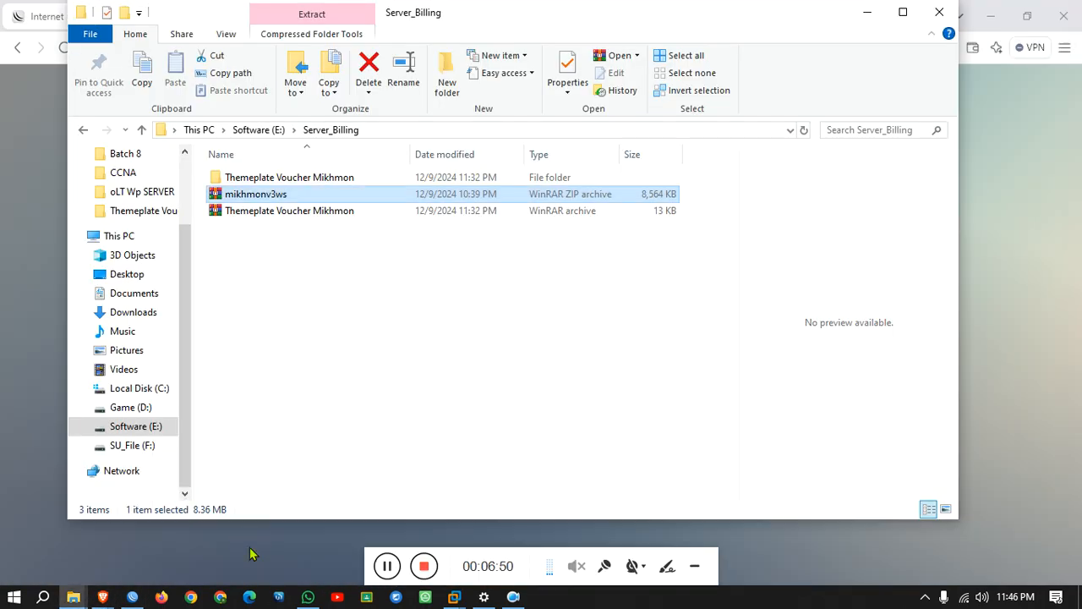
{"action": "right_click", "coordinate": [274, 195]}
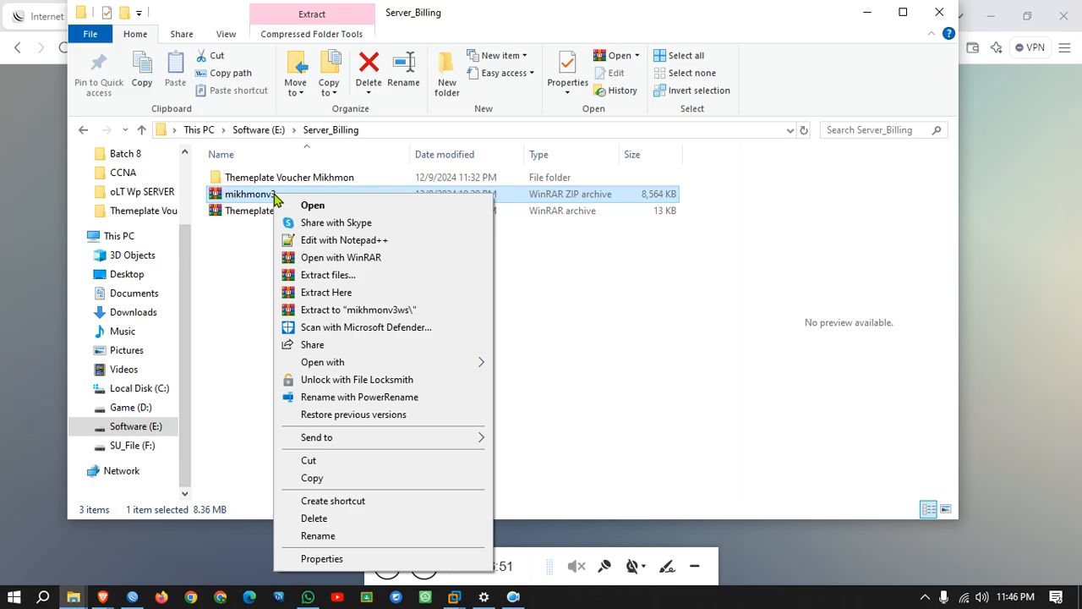
{"action": "left_click", "coordinate": [362, 274]}
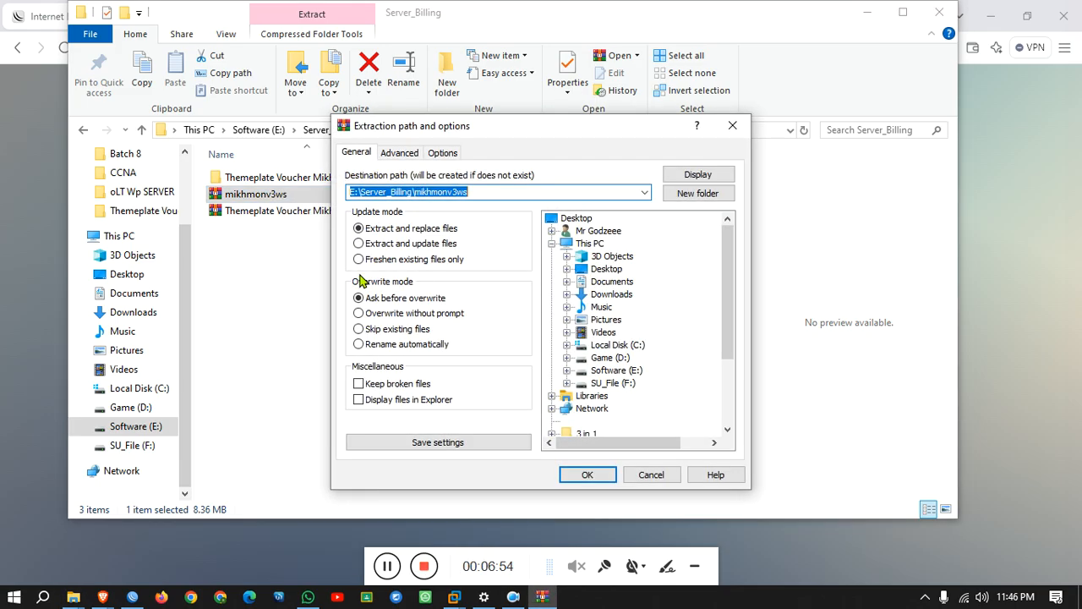
{"action": "left_click", "coordinate": [606, 476]}
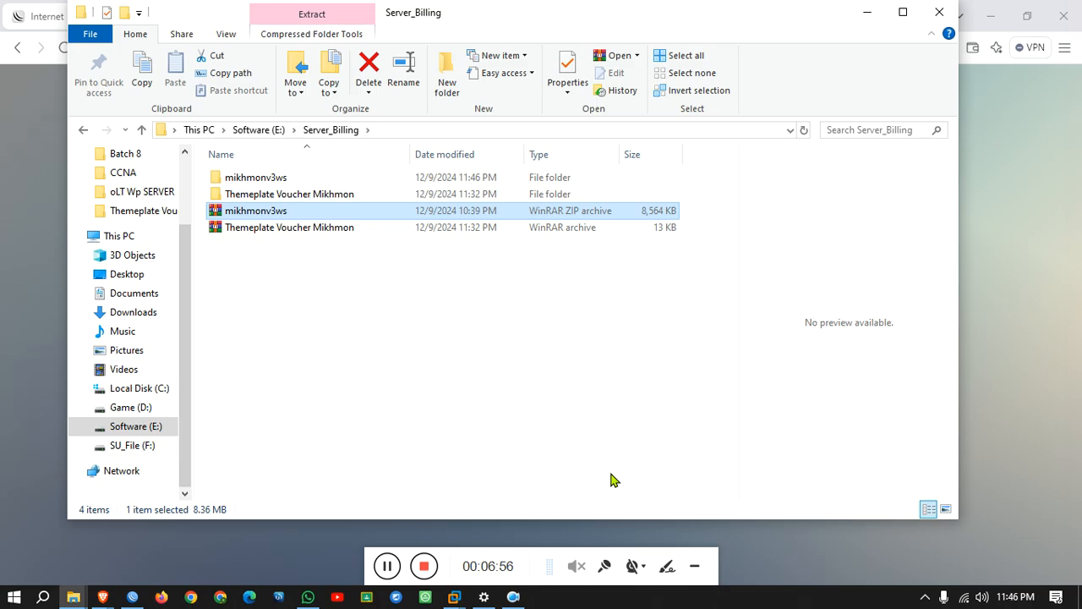
Launch MikhmonServer from the extracted Mikhmon Server folder.
{"action": "double_click", "coordinate": [321, 178]}
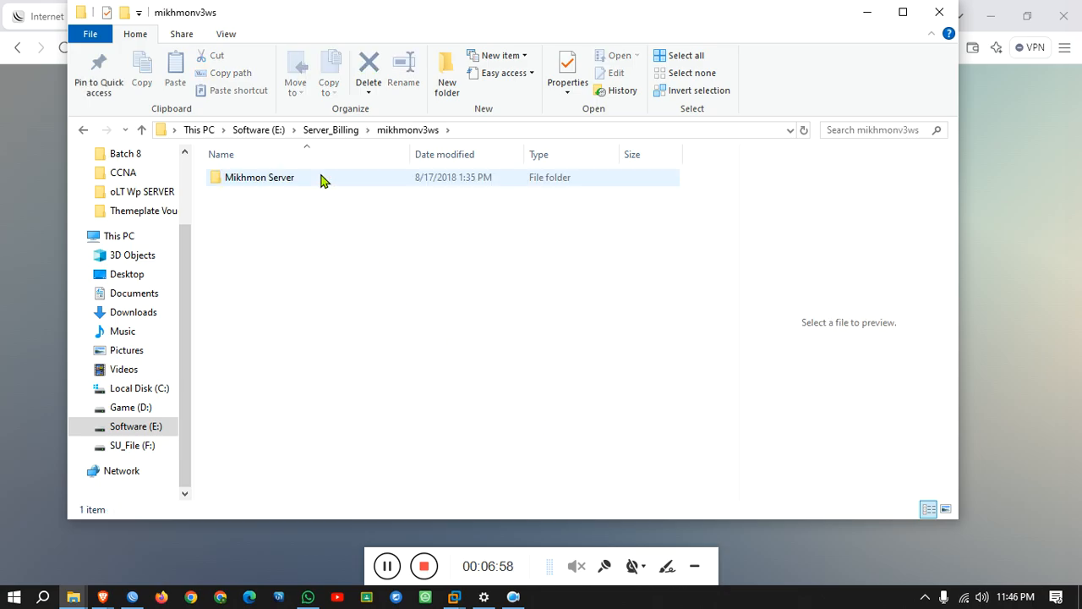
{"action": "double_click", "coordinate": [322, 179]}
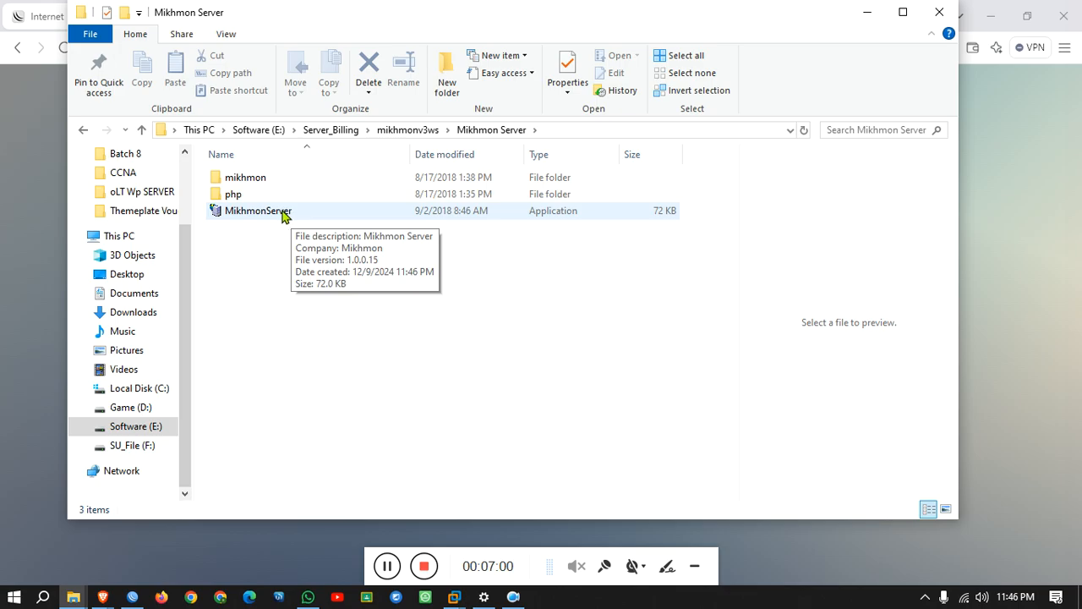
{"action": "double_click", "coordinate": [296, 213]}
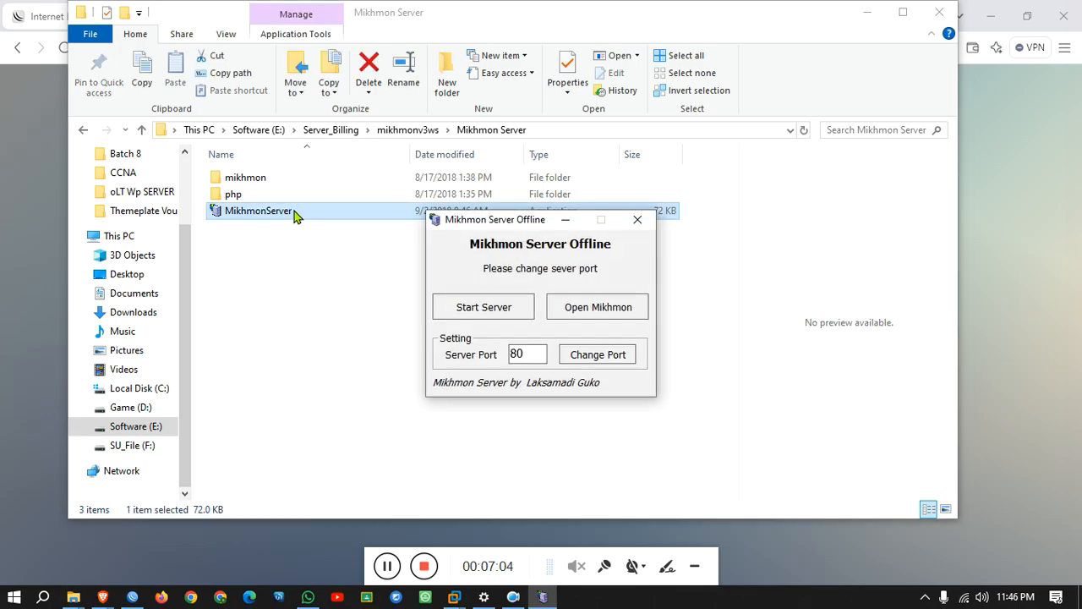
Change the Mikhmon Server port from 80 to 7777, start the server, and open Mikhmon.
{"action": "mouse_move", "coordinate": [531, 355]}
{"action": "left_mouse_down"}
{"action": "mouse_move", "coordinate": [440, 349]}
{"action": "mouse_move", "coordinate": [450, 361]}
{"action": "left_mouse_up"}
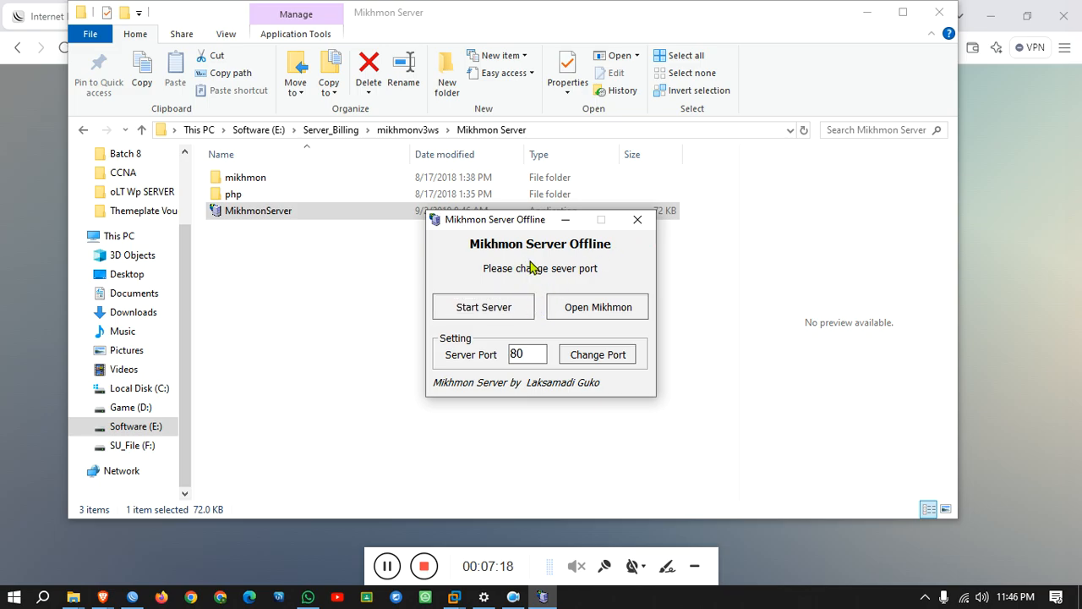
{"action": "double_click", "coordinate": [521, 353]}
{"action": "key", "text": "BackSpace"}
{"action": "type", "text": "7777"}
{"action": "left_click", "coordinate": [596, 357]}
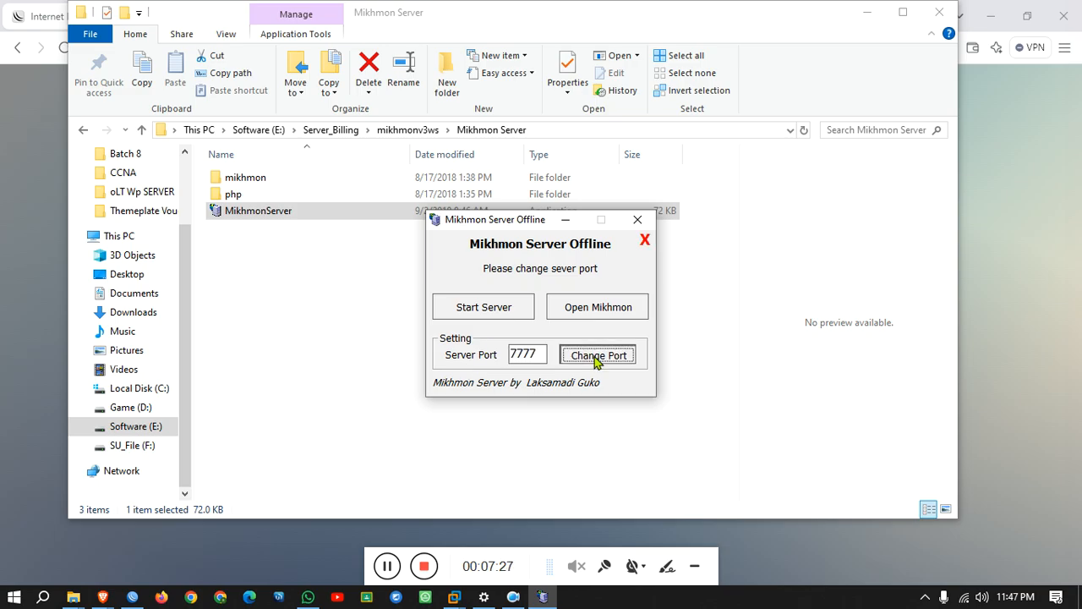
{"action": "left_click", "coordinate": [484, 307]}
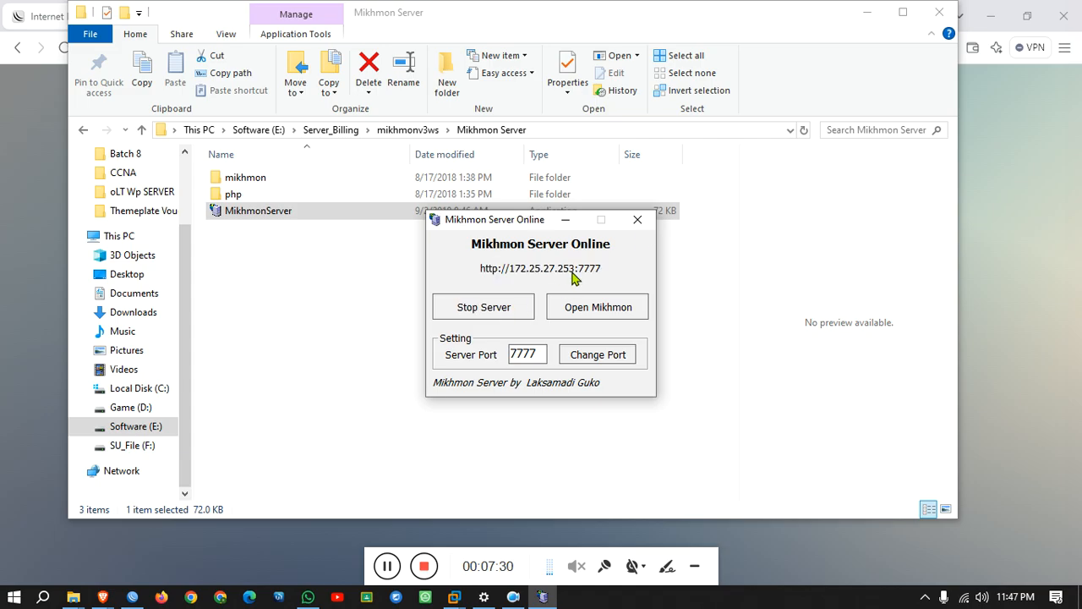
{"action": "left_click", "coordinate": [575, 310]}
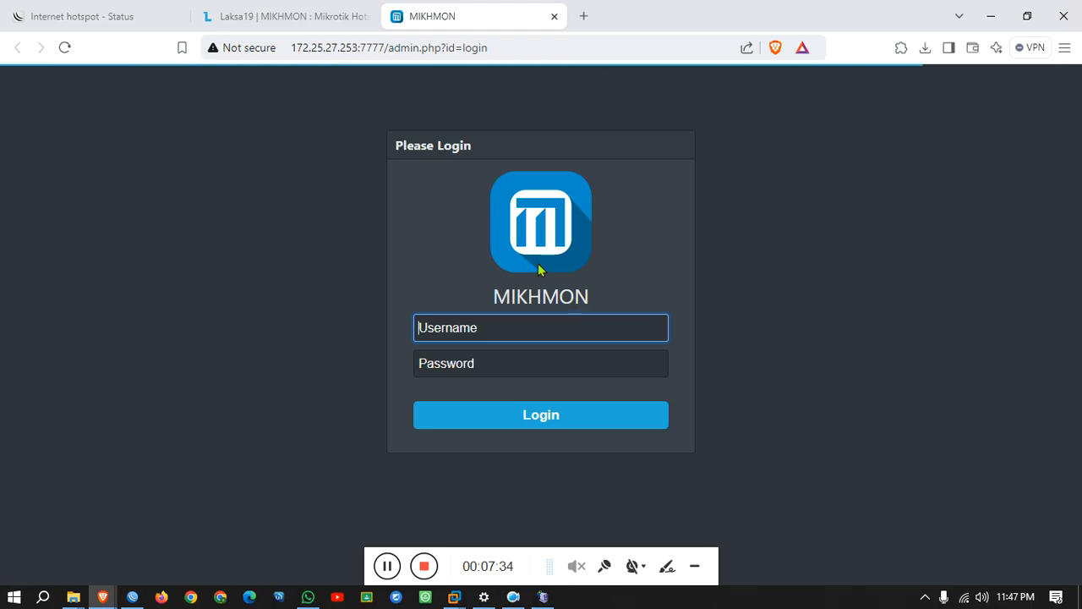
Log in to Mikhmon with the default admin credentials and decline saving the password.
{"action": "left_click", "coordinate": [507, 332]}
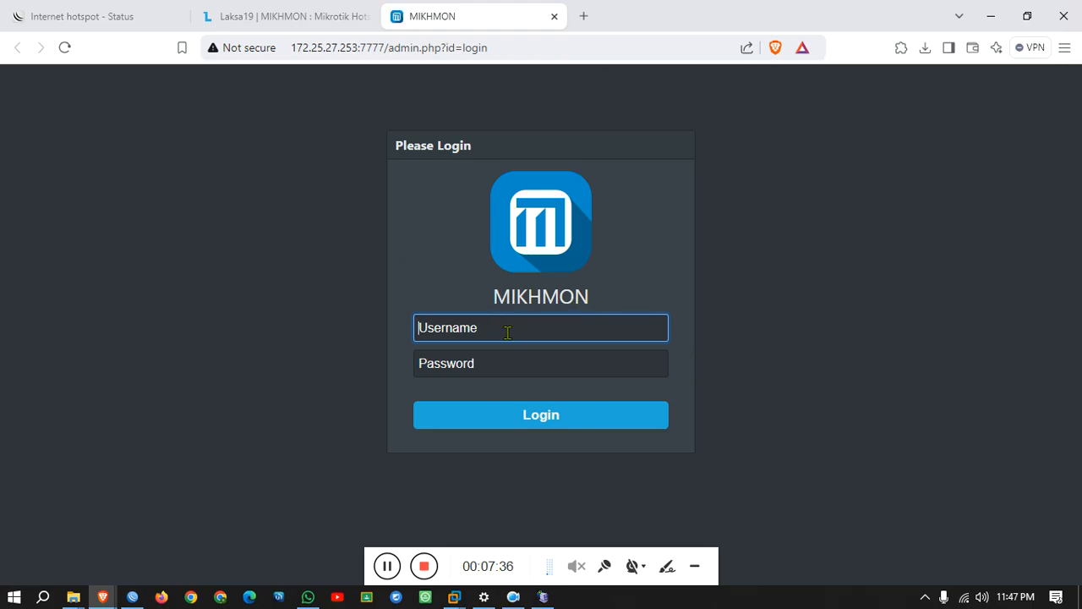
{"action": "type", "text": "mikhmon"}
{"action": "key", "text": "Tab"}
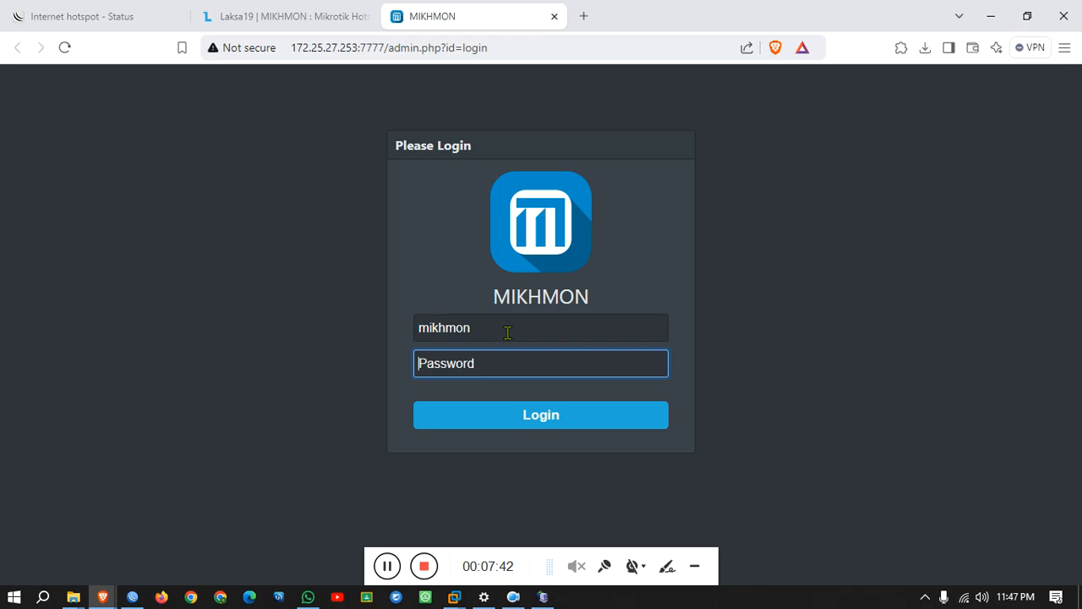
{"action": "type", "text": "1234"}
{"action": "key", "text": "Return"}
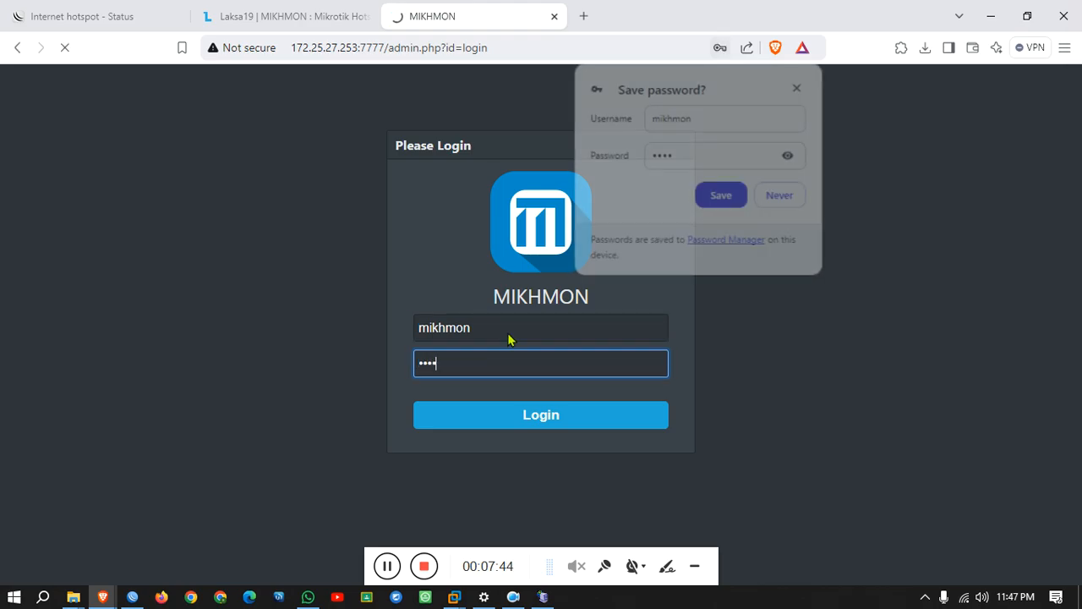
{"action": "left_click", "coordinate": [805, 201]}
Replace the admin username and password with new credentials and save them.
{"action": "double_click", "coordinate": [881, 208]}
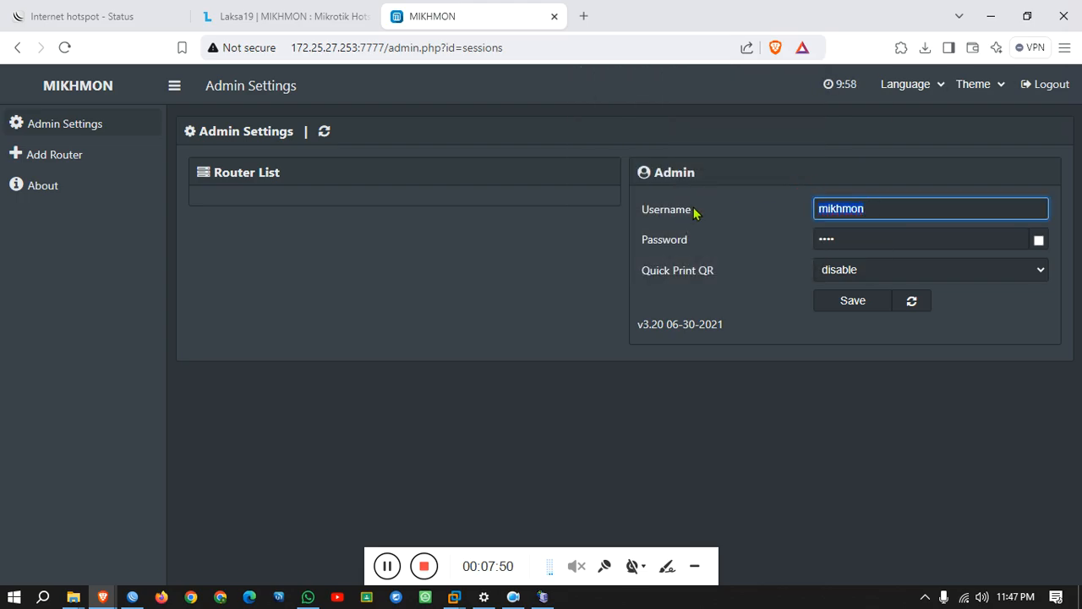
{"action": "type", "text": "siddique"}
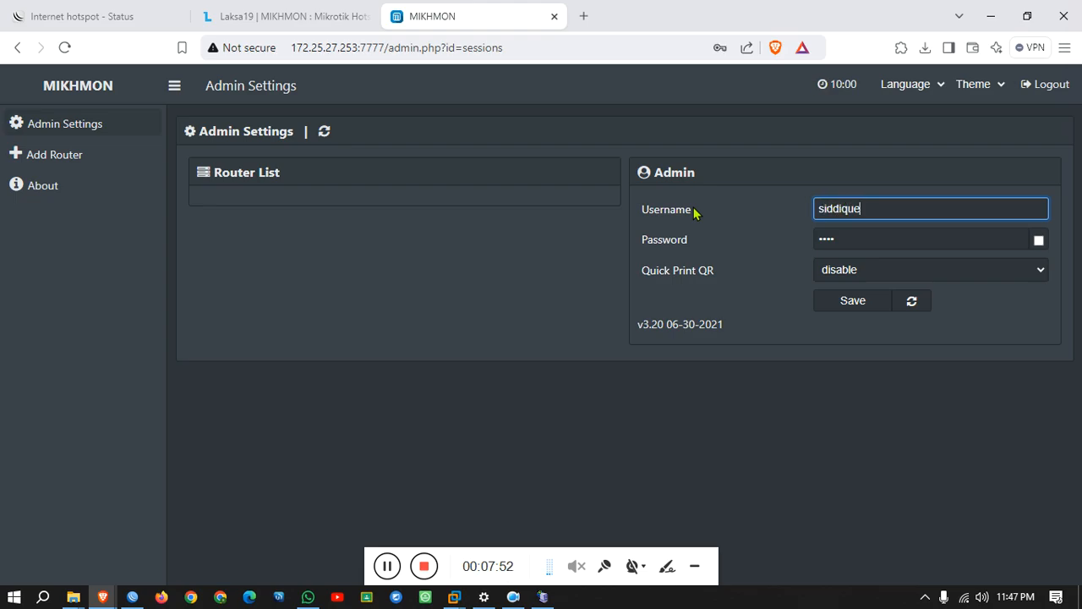
{"action": "key", "text": "Tab"}
{"action": "type", "text": "1"}
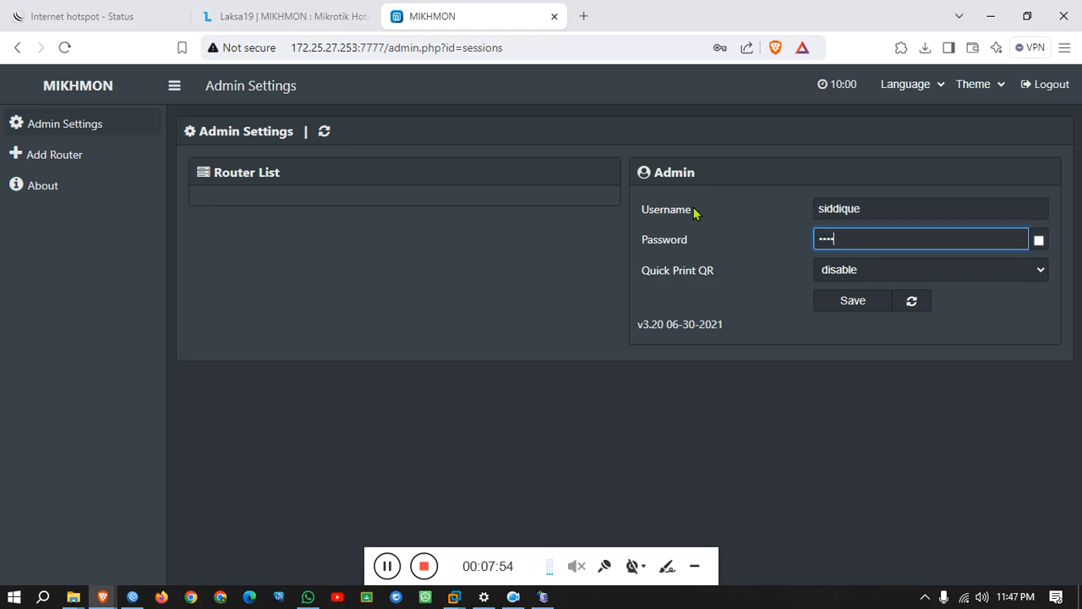
{"action": "left_click", "coordinate": [850, 304]}
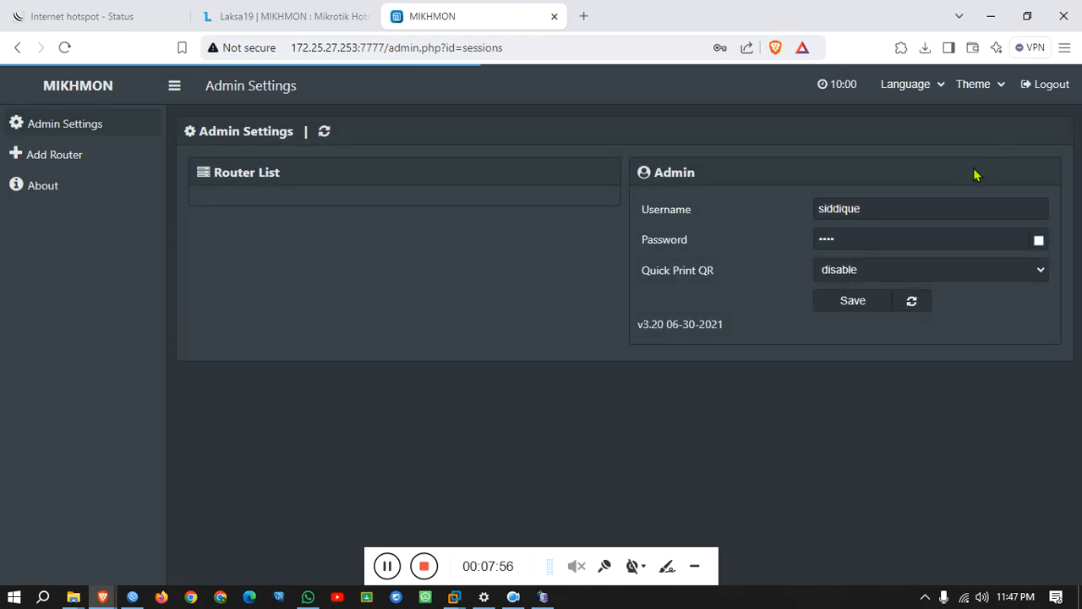
Log out and log back in with the new admin username and password.
{"action": "left_click", "coordinate": [1036, 90]}
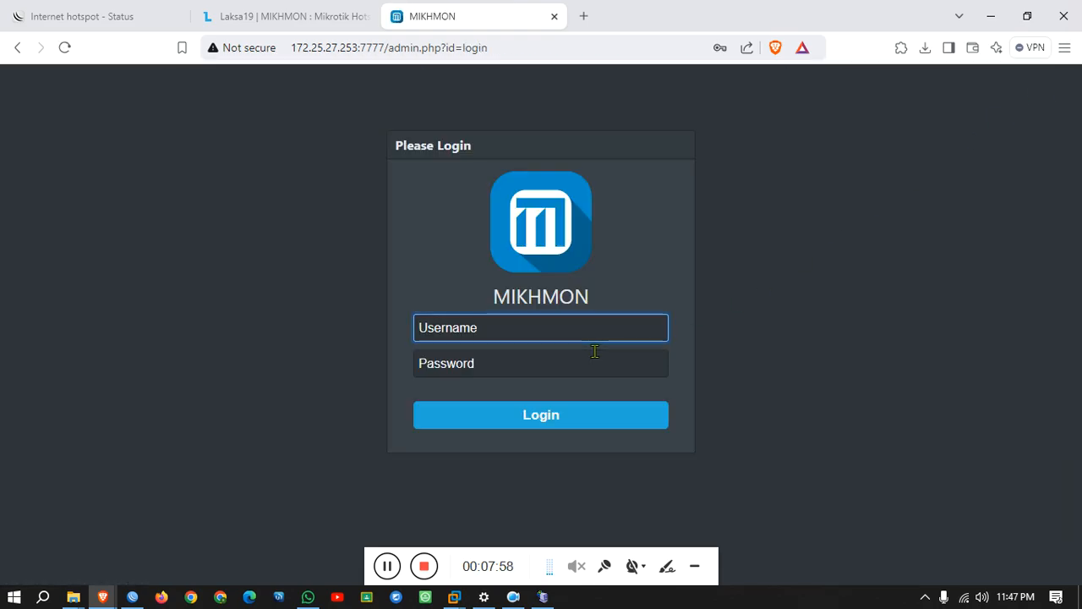
{"action": "left_click", "coordinate": [574, 334]}
{"action": "type", "text": "siddique"}
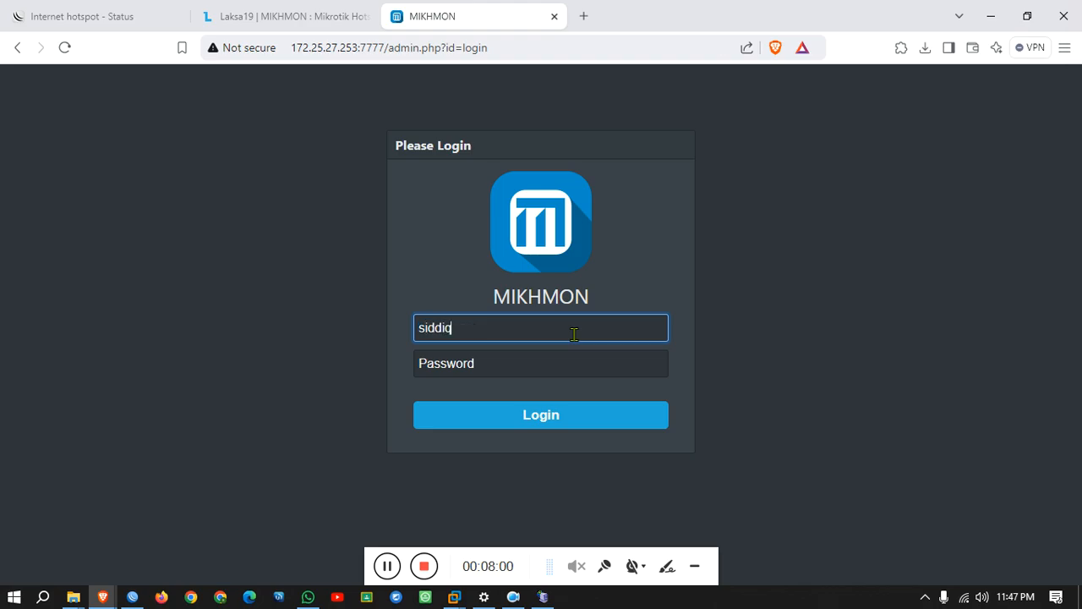
{"action": "key", "text": "Tab"}
{"action": "type", "text": "•••"}
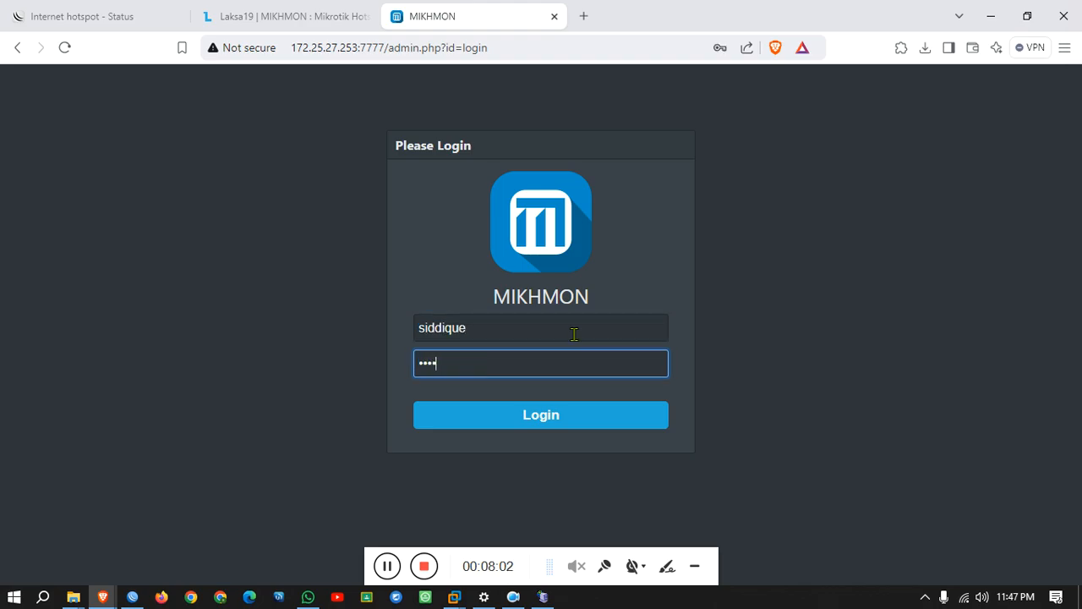
{"action": "type", "text": "•"}
{"action": "left_click", "coordinate": [569, 428]}
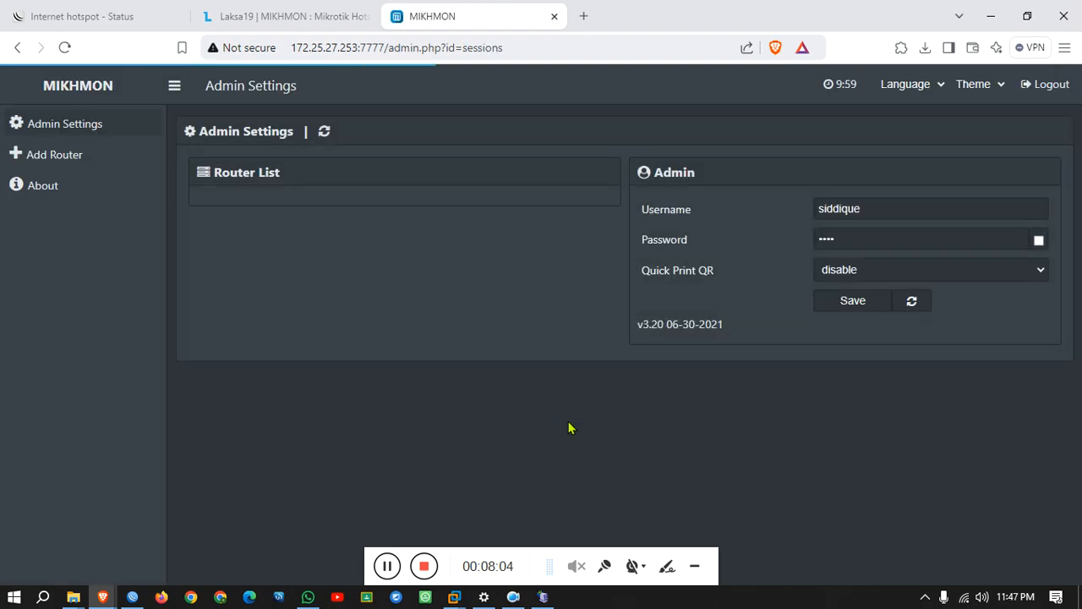
Add a new router session and enter SUK.net as its session name.
{"action": "left_click", "coordinate": [47, 158]}
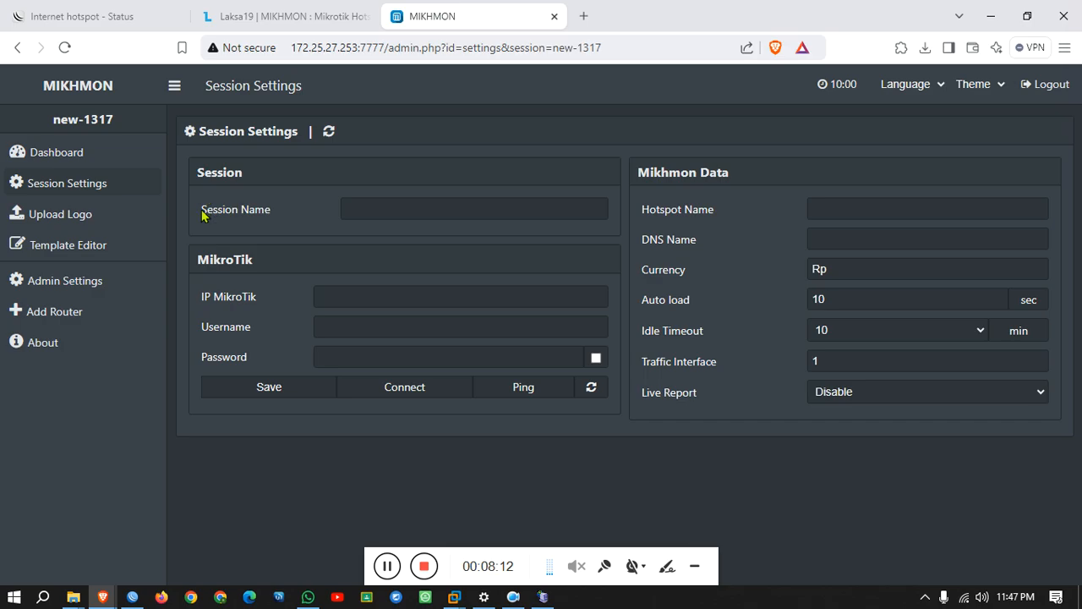
{"action": "left_click_drag", "start_coordinate": [203, 216], "coordinate": [286, 215]}
{"action": "left_click", "coordinate": [365, 204]}
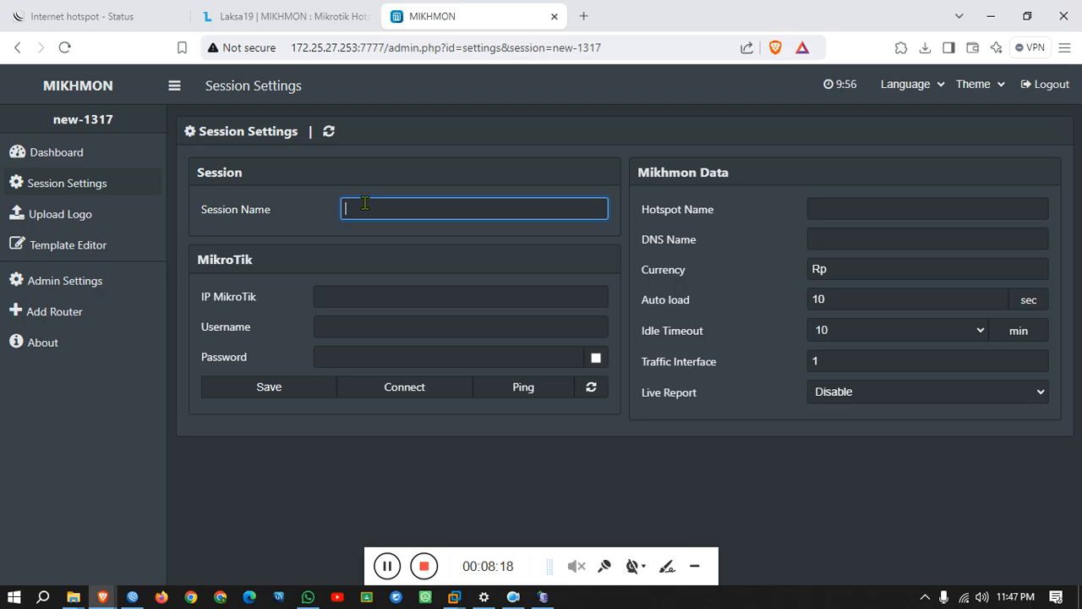
{"action": "type", "text": "Test"}
{"action": "type", "text": "SU"}
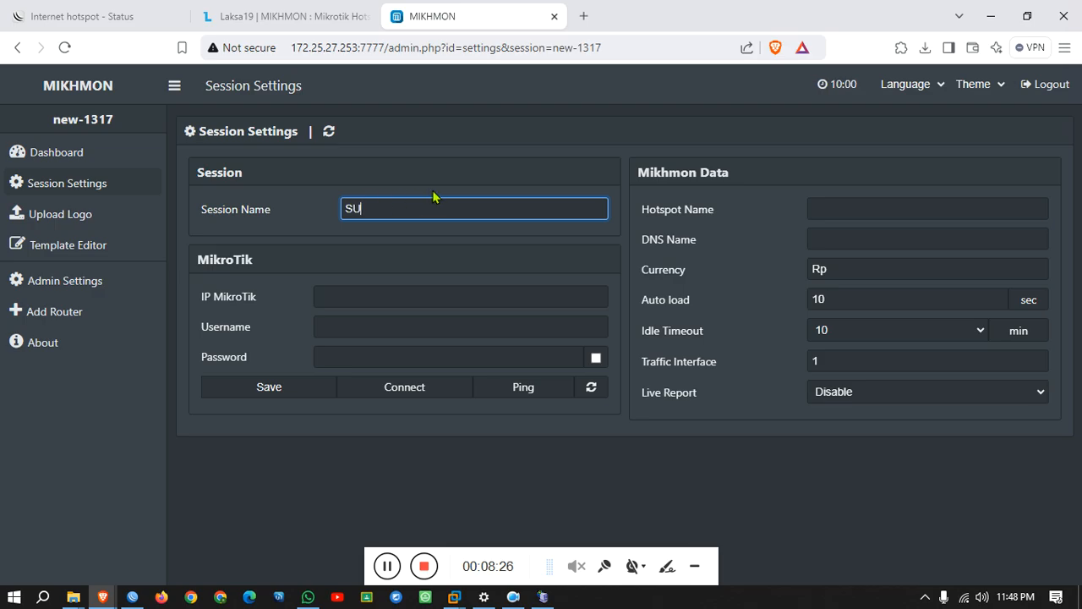
{"action": "type", "text": "K.net"}
Focus the IP MikroTik field and bring up WinBox to find the router address.
{"action": "left_click", "coordinate": [387, 290]}
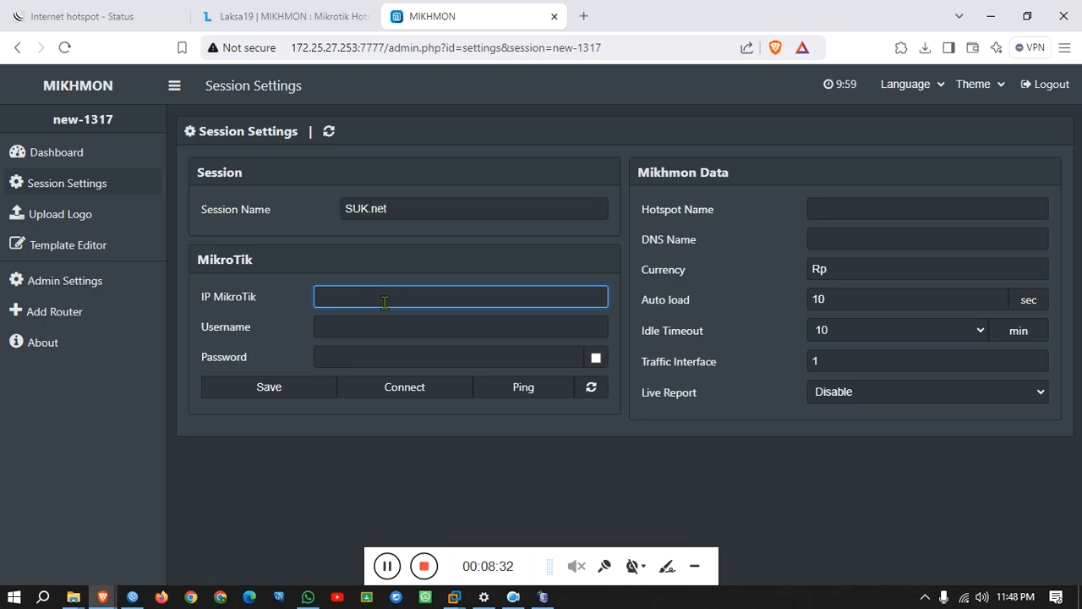
{"action": "left_click_drag", "start_coordinate": [204, 298], "coordinate": [211, 300]}
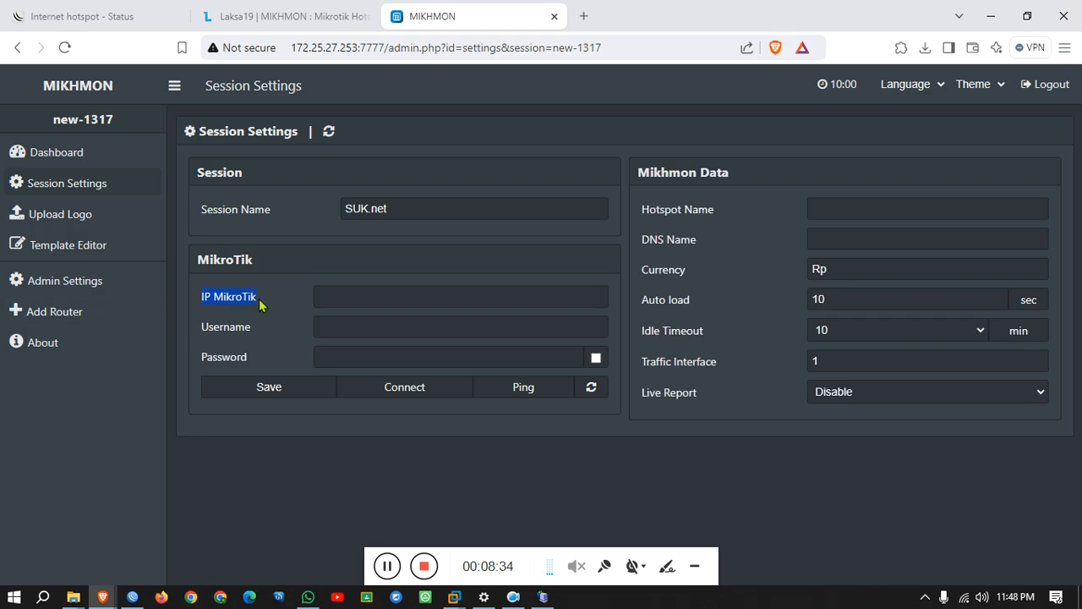
{"action": "left_click", "coordinate": [132, 597]}
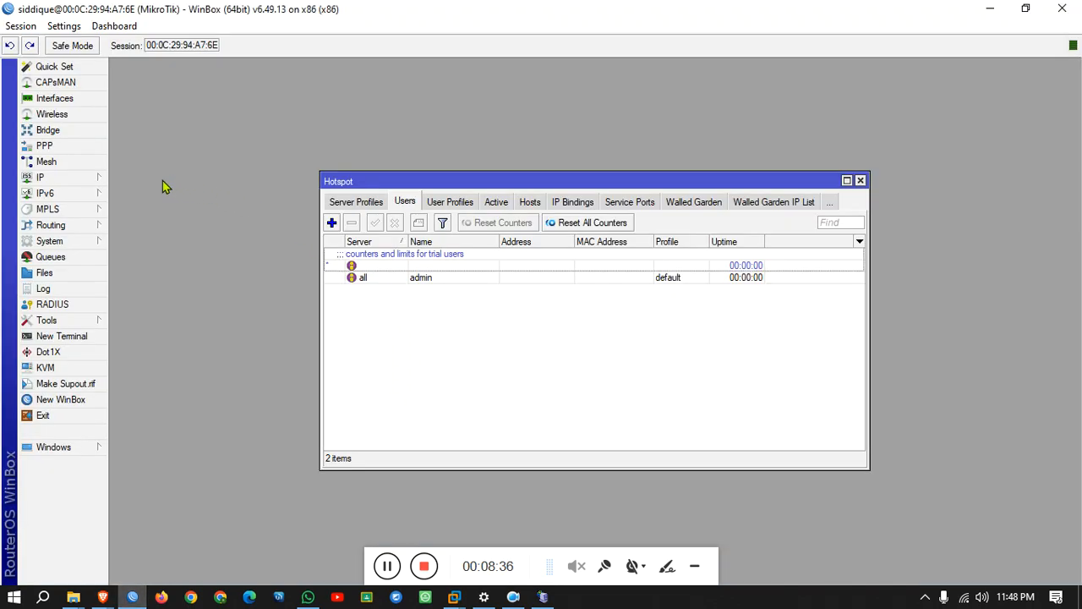
Copy the router address 192.168.11.230 from WinBox IP Addresses into Mikhmon's IP MikroTik field.
{"action": "left_click", "coordinate": [96, 176]}
{"action": "left_click", "coordinate": [140, 211]}
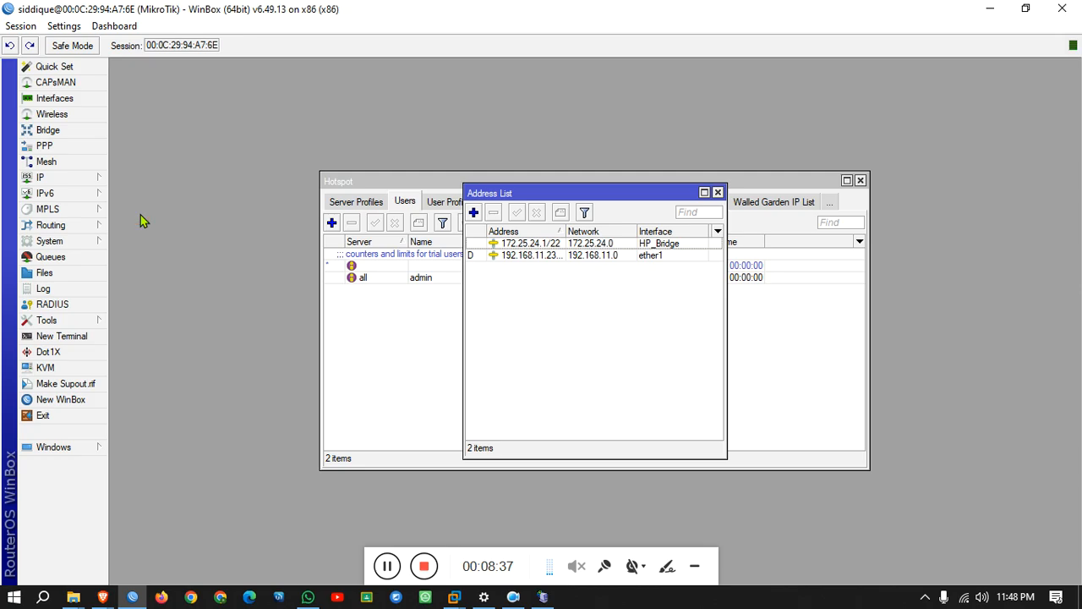
{"action": "double_click", "coordinate": [541, 263]}
{"action": "left_click_drag", "start_coordinate": [603, 260], "coordinate": [523, 260]}
{"action": "key", "text": "ctrl+c"}
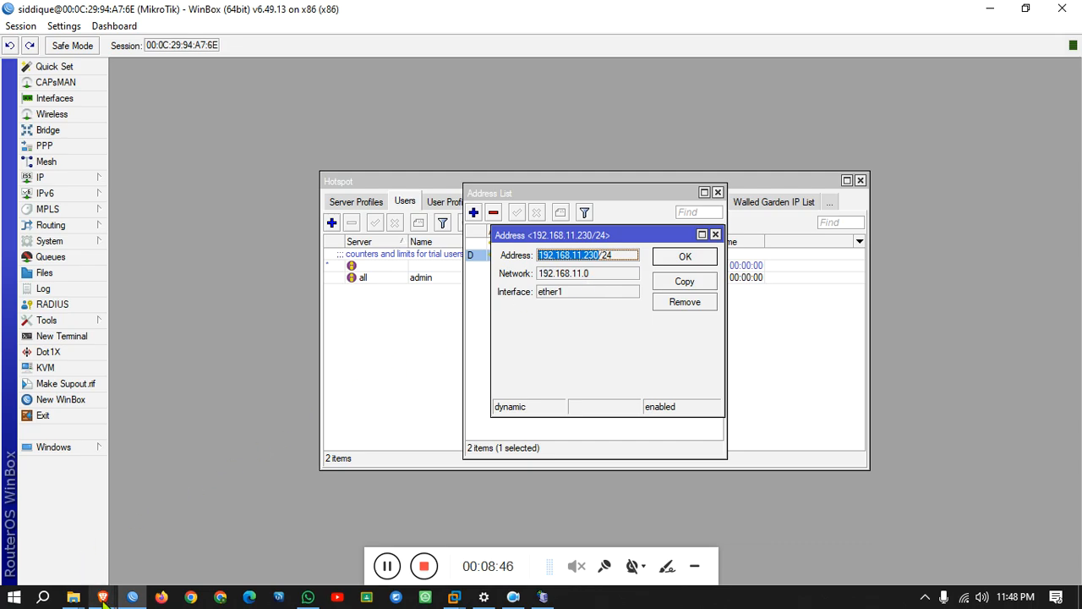
{"action": "mouse_move", "coordinate": [102, 597]}
{"action": "left_click", "coordinate": [302, 534]}
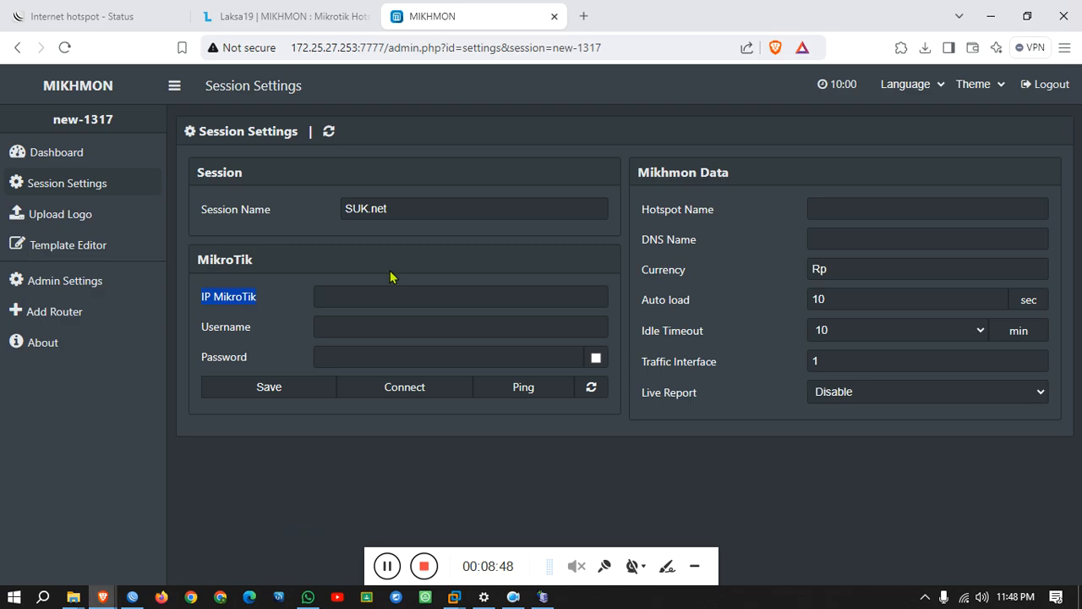
{"action": "left_click", "coordinate": [365, 295]}
{"action": "key", "text": "ctrl+v"}
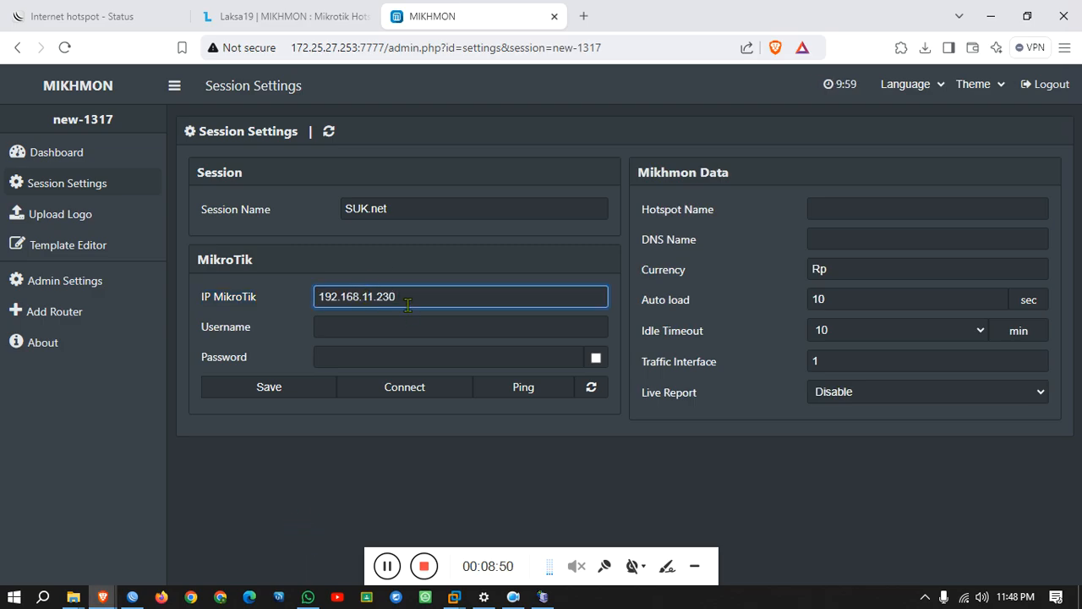
Look up the api service port 1090 in WinBox and append it to the Mikhmon address.
{"action": "mouse_move", "coordinate": [132, 596]}
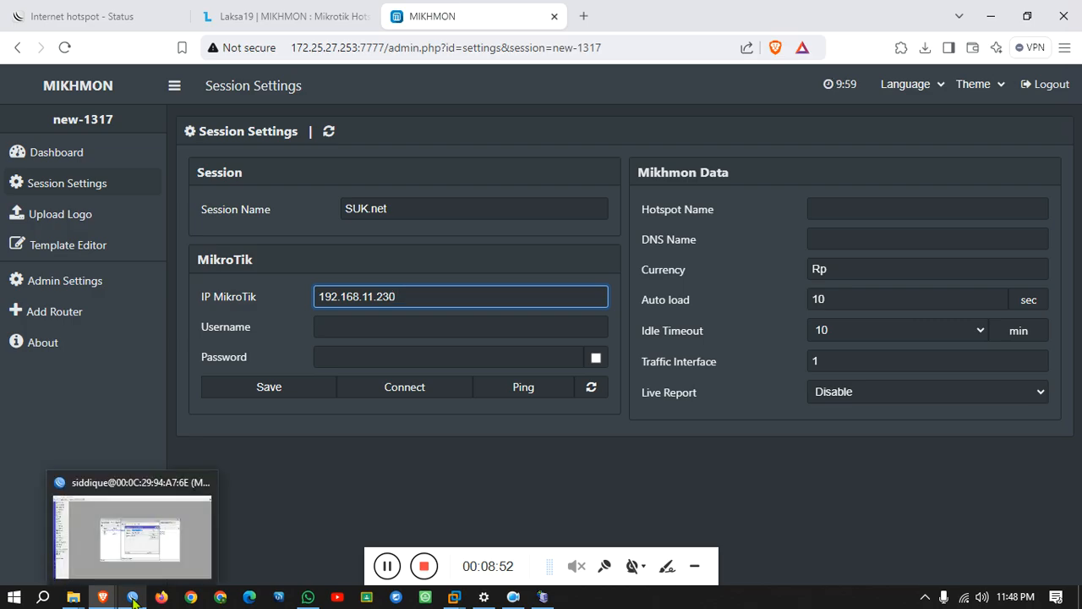
{"action": "left_click", "coordinate": [137, 561]}
{"action": "left_click", "coordinate": [84, 178]}
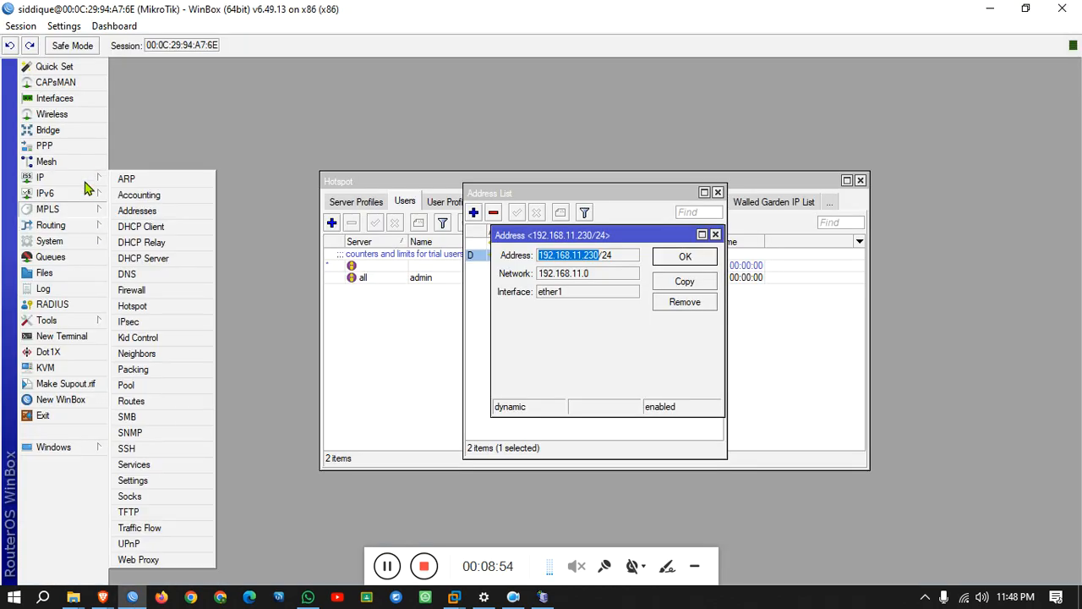
{"action": "left_click", "coordinate": [159, 466]}
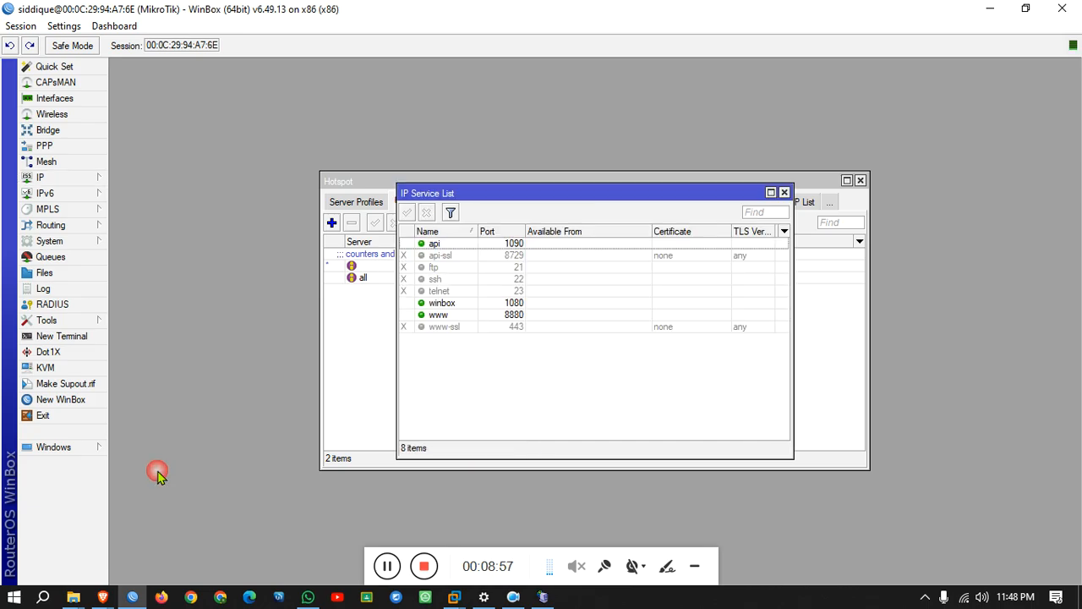
{"action": "double_click", "coordinate": [517, 244]}
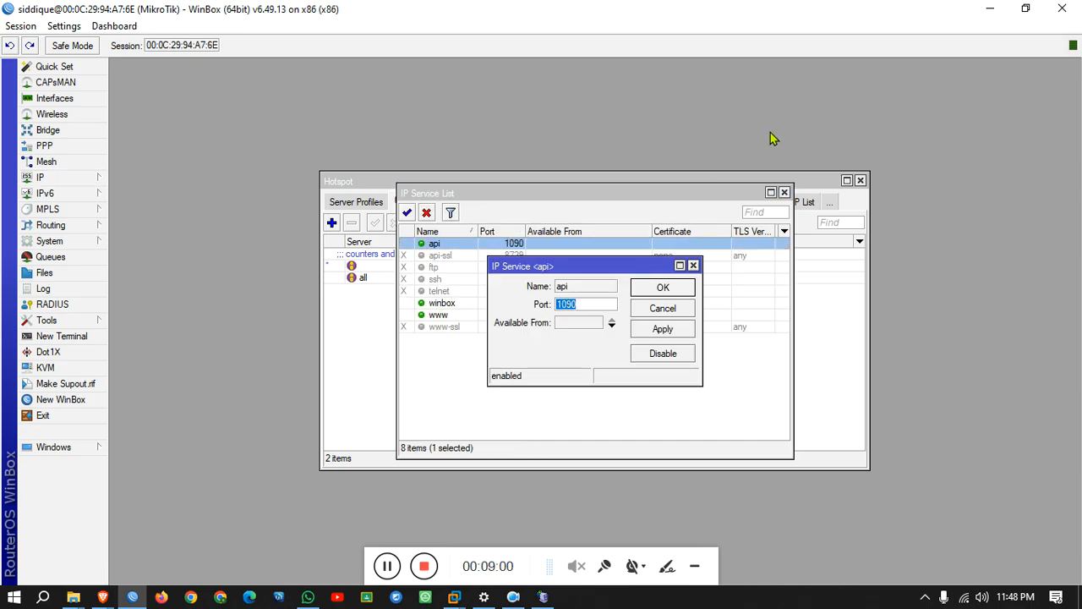
{"action": "left_click", "coordinate": [978, 8]}
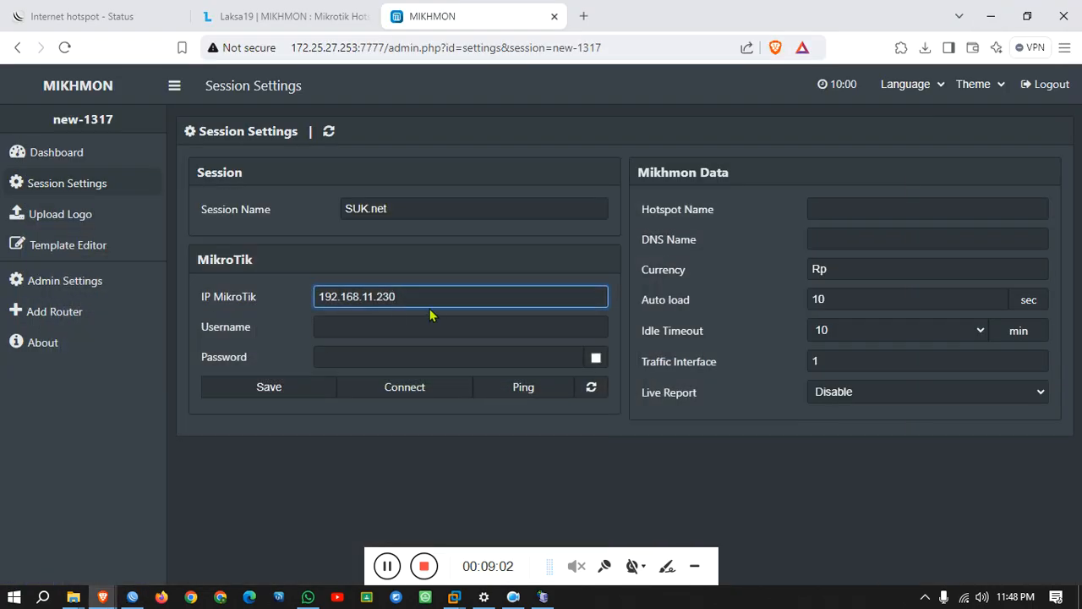
{"action": "type", "text": ":1090"}
{"action": "left_click", "coordinate": [424, 336]}
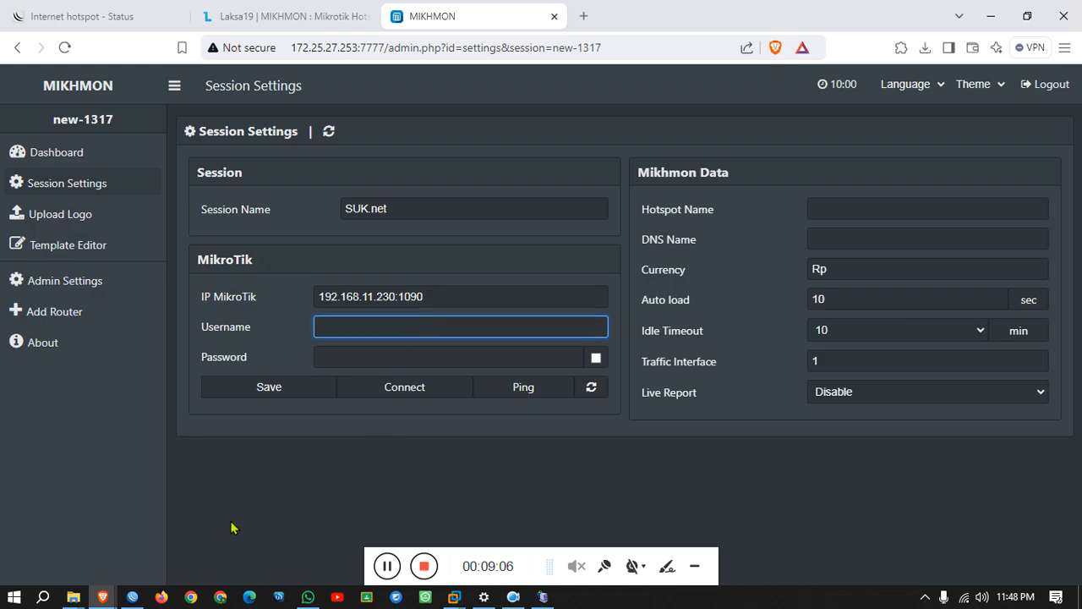
{"action": "left_click", "coordinate": [133, 597]}
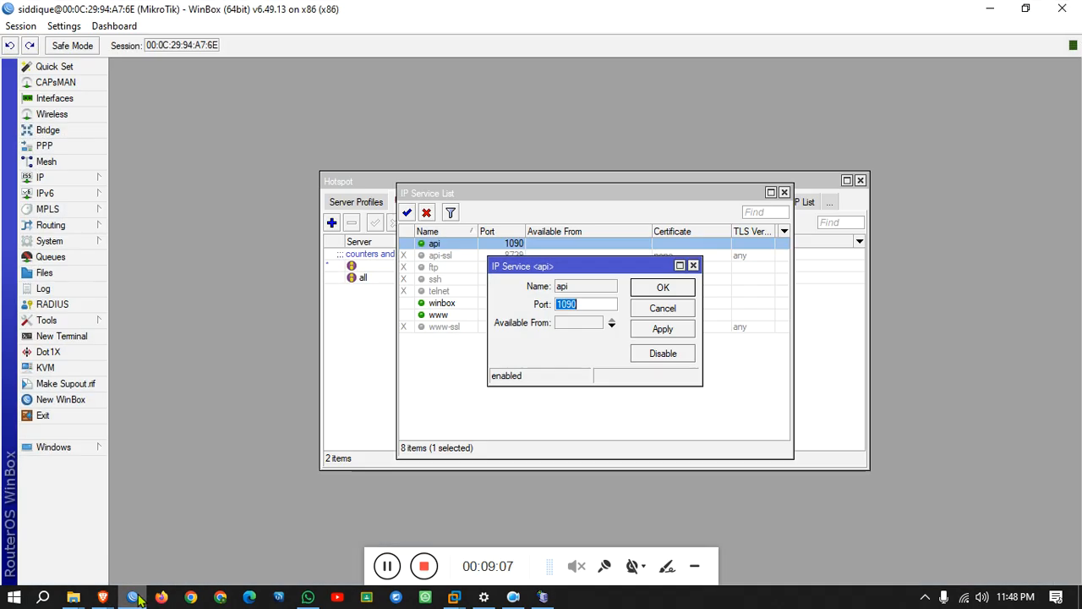
Open the router's user list under System > Users in WinBox.
{"action": "left_click", "coordinate": [106, 183]}
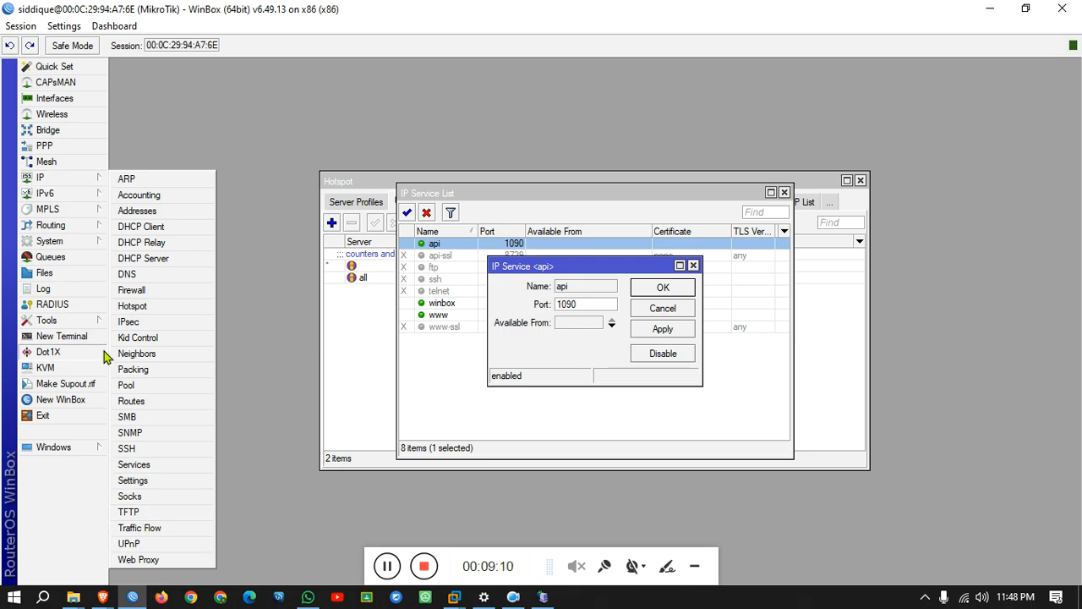
{"action": "left_click", "coordinate": [92, 243]}
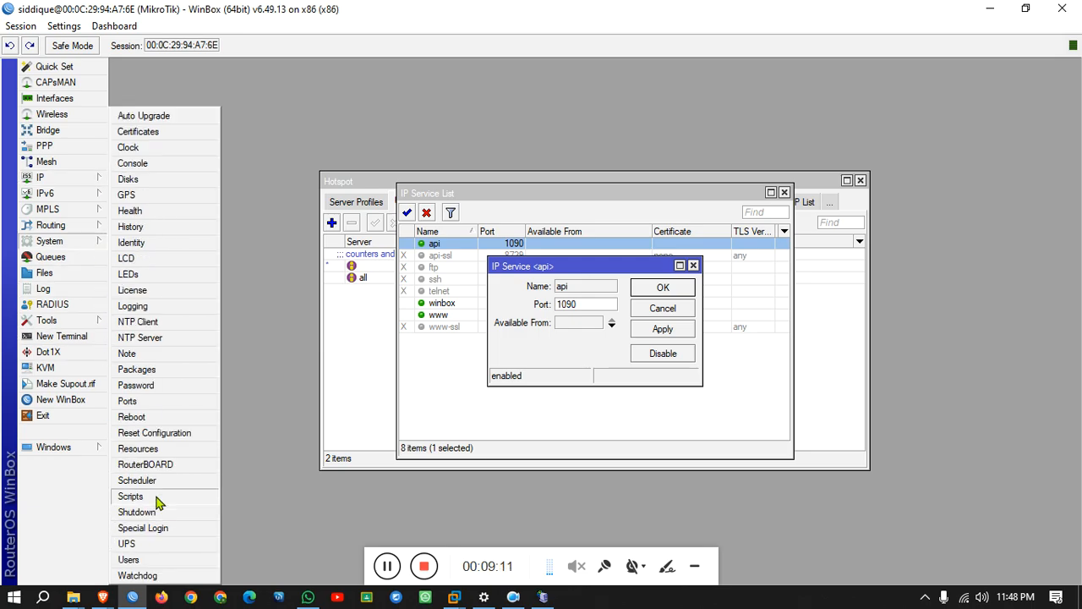
{"action": "left_click", "coordinate": [134, 560]}
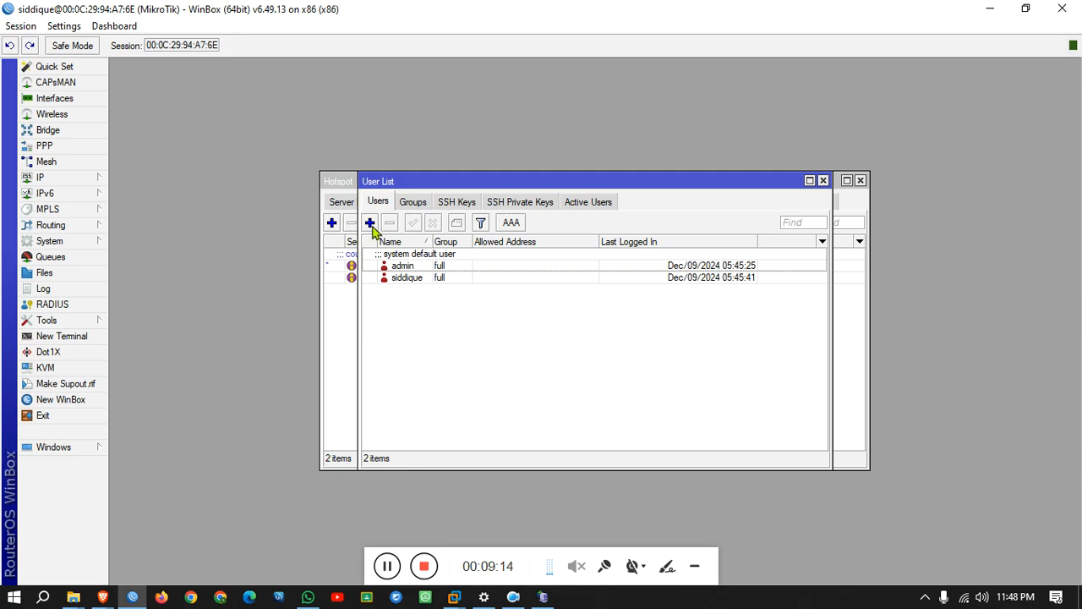
Add a router user named billing in the write group with a password.
{"action": "left_click", "coordinate": [370, 222]}
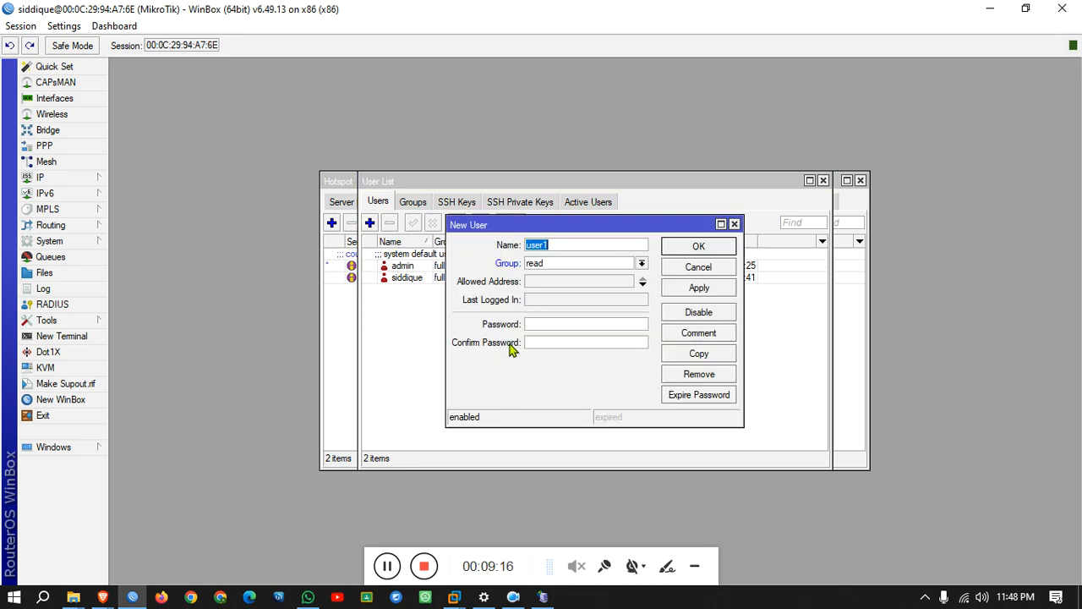
{"action": "type", "text": "billing"}
{"action": "left_click", "coordinate": [551, 264]}
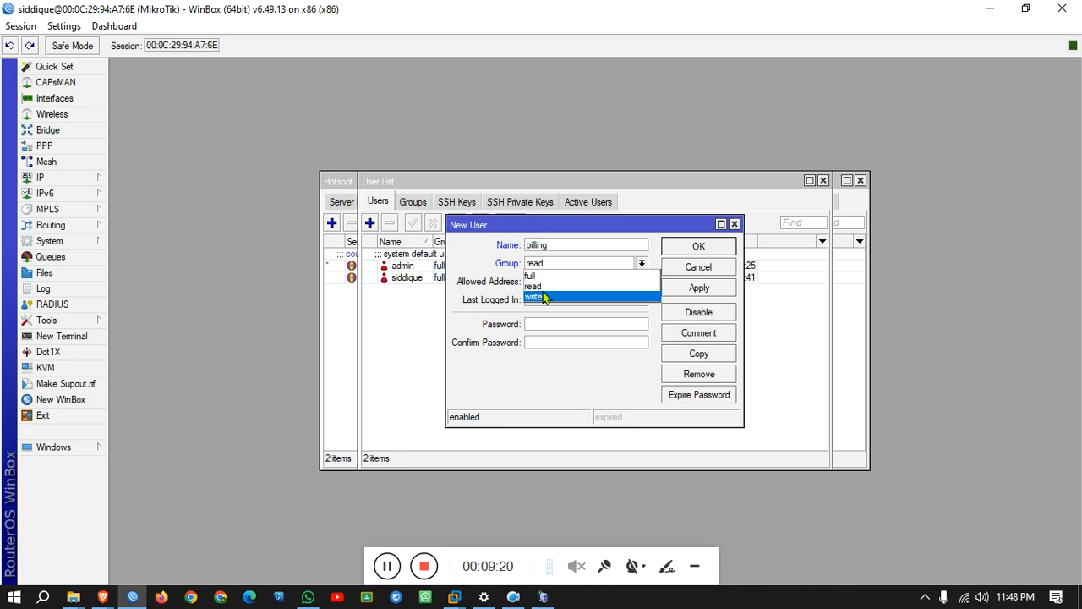
{"action": "left_click", "coordinate": [546, 297]}
{"action": "left_click", "coordinate": [541, 324]}
{"action": "type", "text": "billing"}
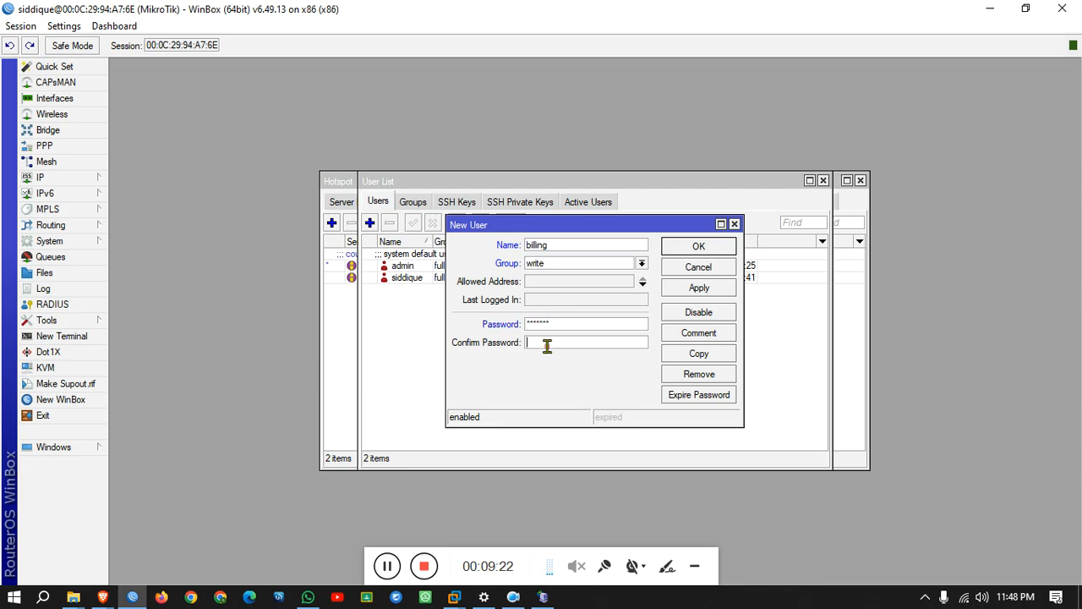
{"action": "left_click", "coordinate": [547, 342]}
{"action": "type", "text": "billing"}
{"action": "left_click", "coordinate": [693, 290]}
{"action": "left_click", "coordinate": [698, 247]}
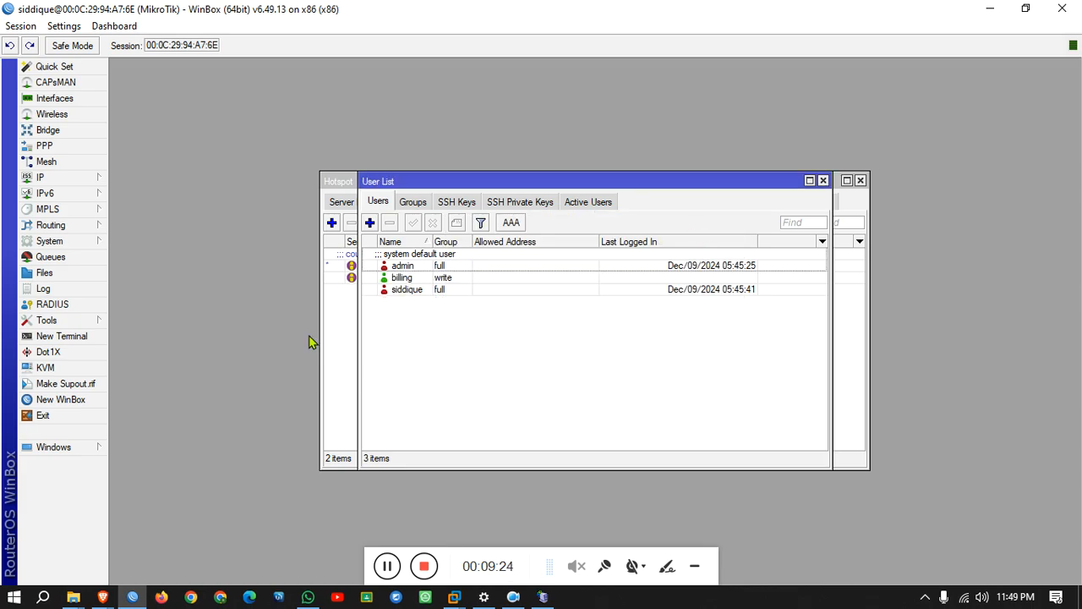
Enter the router username billing and its password in the Mikhmon session.
{"action": "mouse_move", "coordinate": [102, 596]}
{"action": "left_click", "coordinate": [333, 561]}
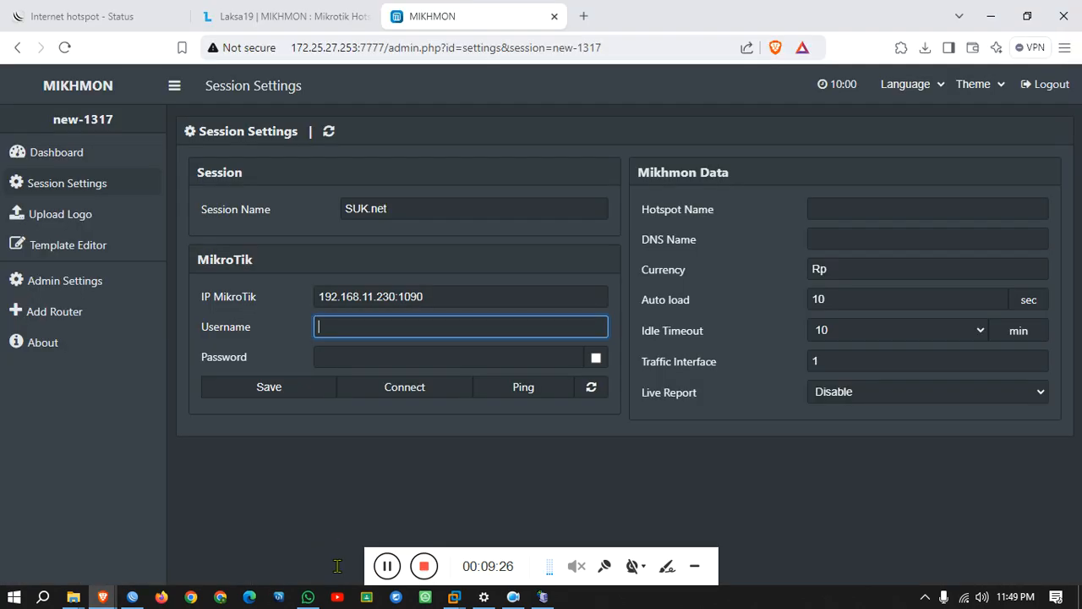
{"action": "type", "text": "billing"}
{"action": "left_click", "coordinate": [374, 356]}
{"action": "type", "text": "billing"}
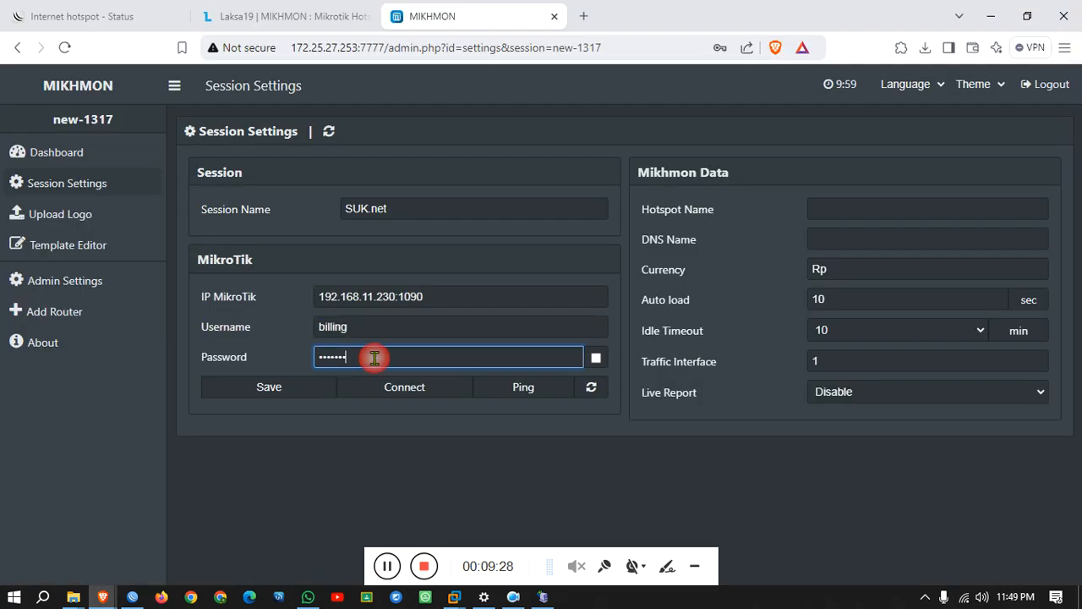
Copy the session name SUK.net into the Hotspot Name field.
{"action": "left_click", "coordinate": [809, 216]}
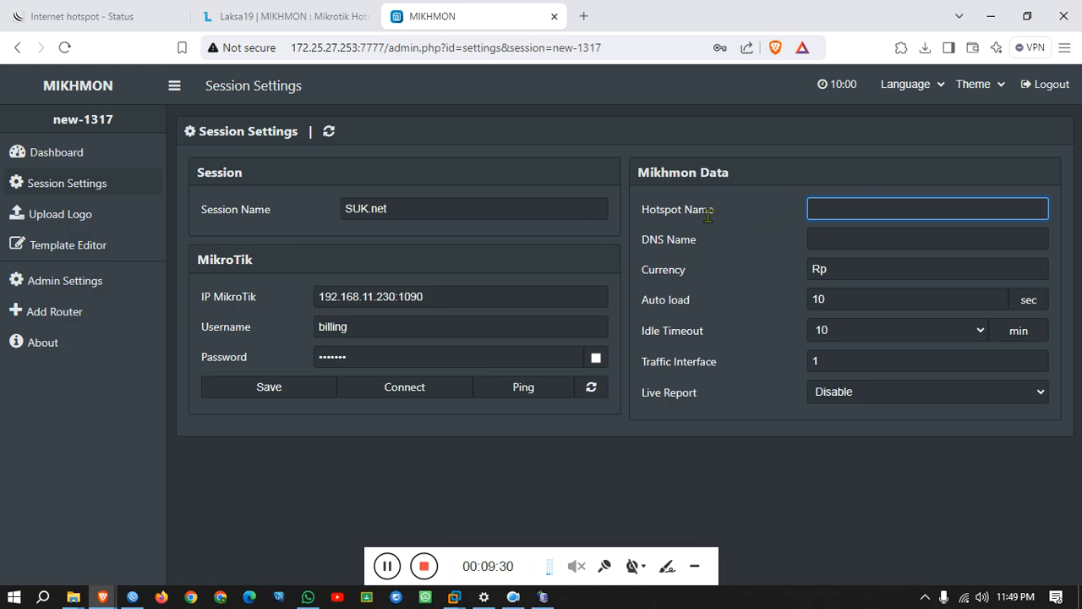
{"action": "left_click", "coordinate": [644, 209]}
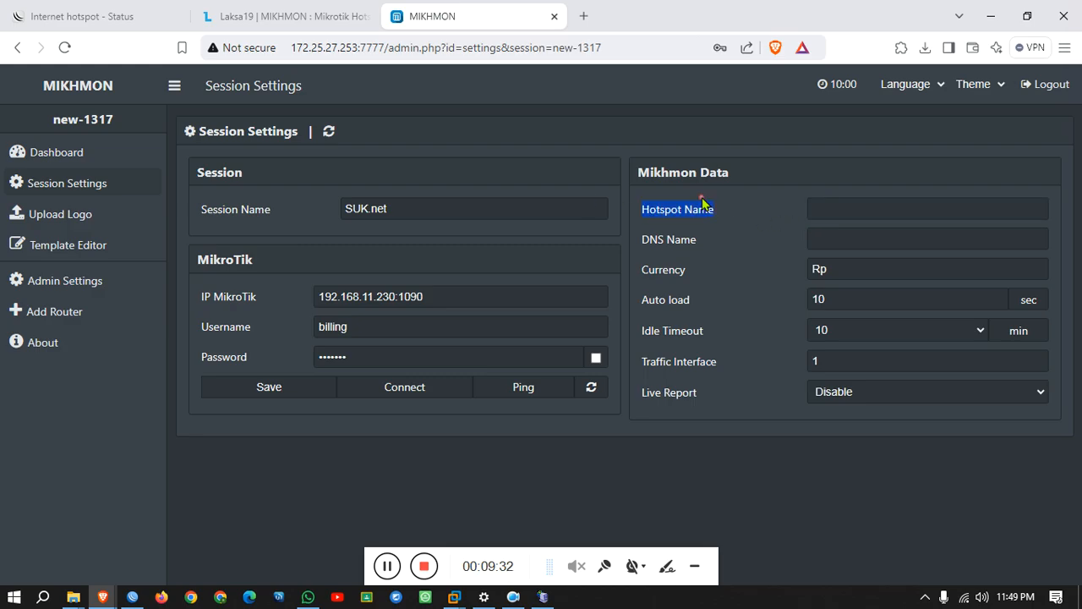
{"action": "left_click_drag", "start_coordinate": [451, 208], "coordinate": [213, 211]}
{"action": "key", "text": "ctrl+c"}
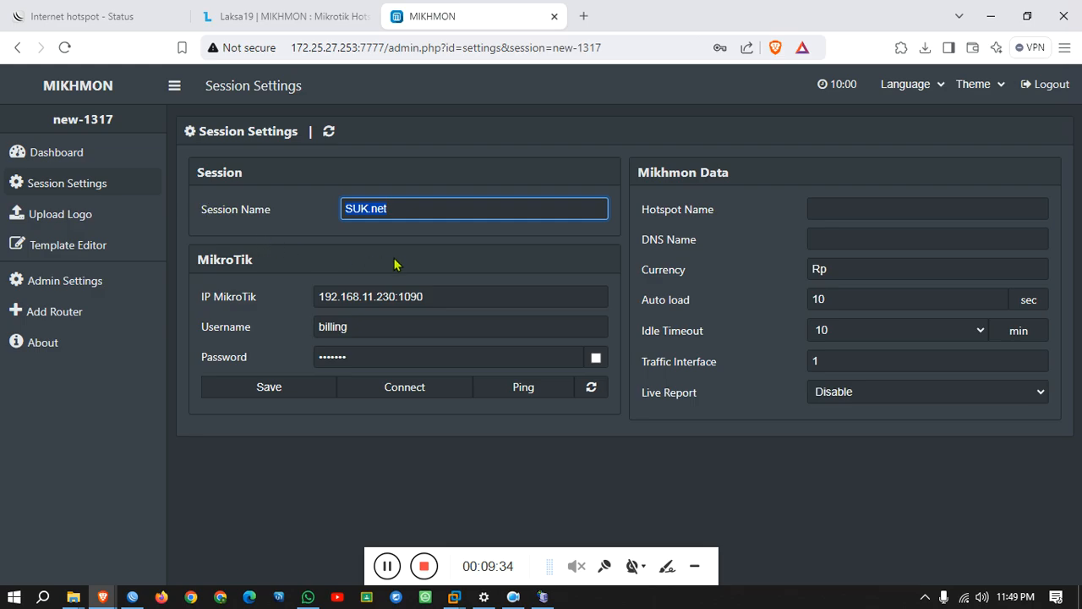
{"action": "left_click", "coordinate": [844, 209]}
{"action": "key", "text": "ctrl+v"}
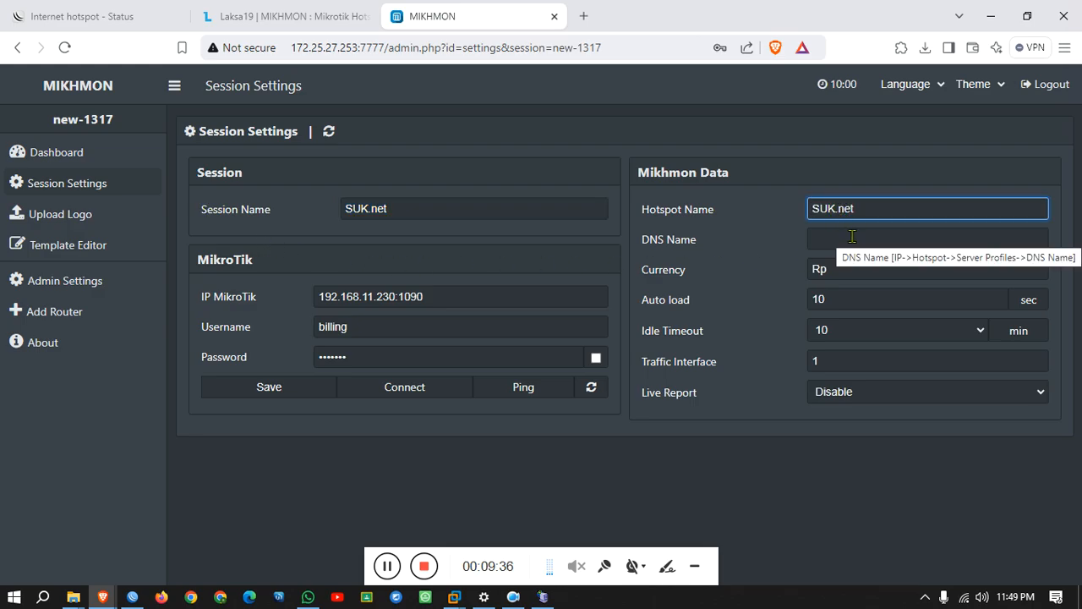
{"action": "left_click", "coordinate": [851, 237]}
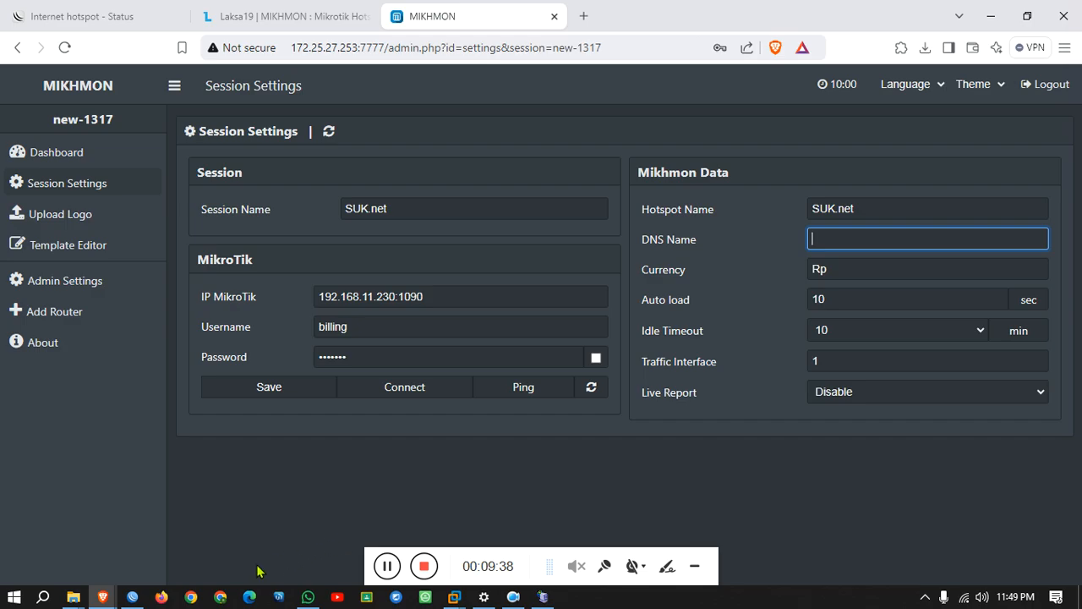
Copy DNS name local.suk.net from WinBox's hsprof1 server profile into Mikhmon's DNS Name.
{"action": "left_click", "coordinate": [132, 597]}
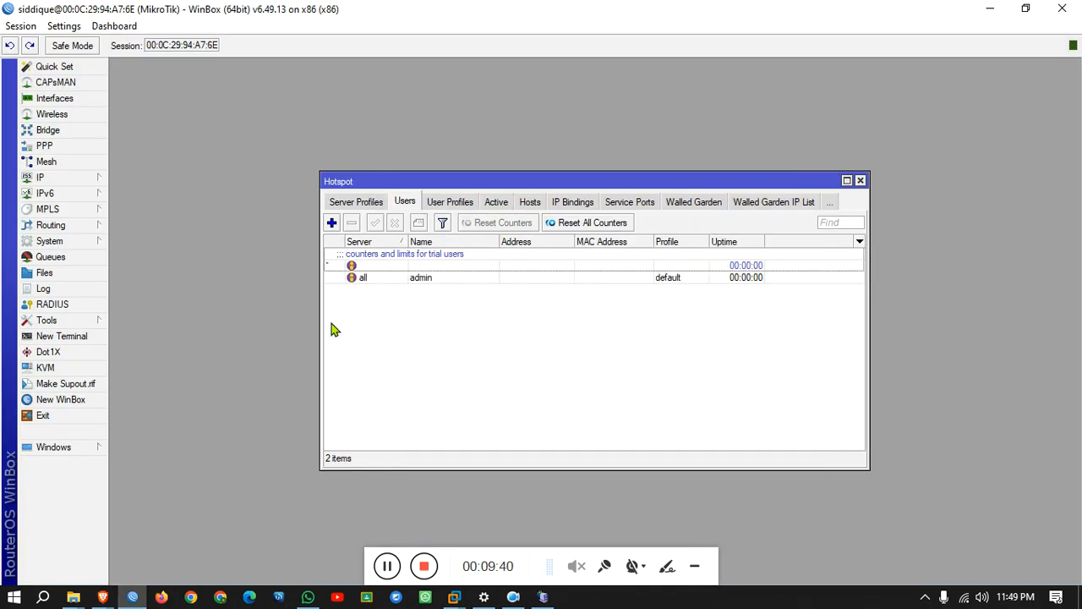
{"action": "left_click", "coordinate": [370, 203]}
{"action": "double_click", "coordinate": [442, 272]}
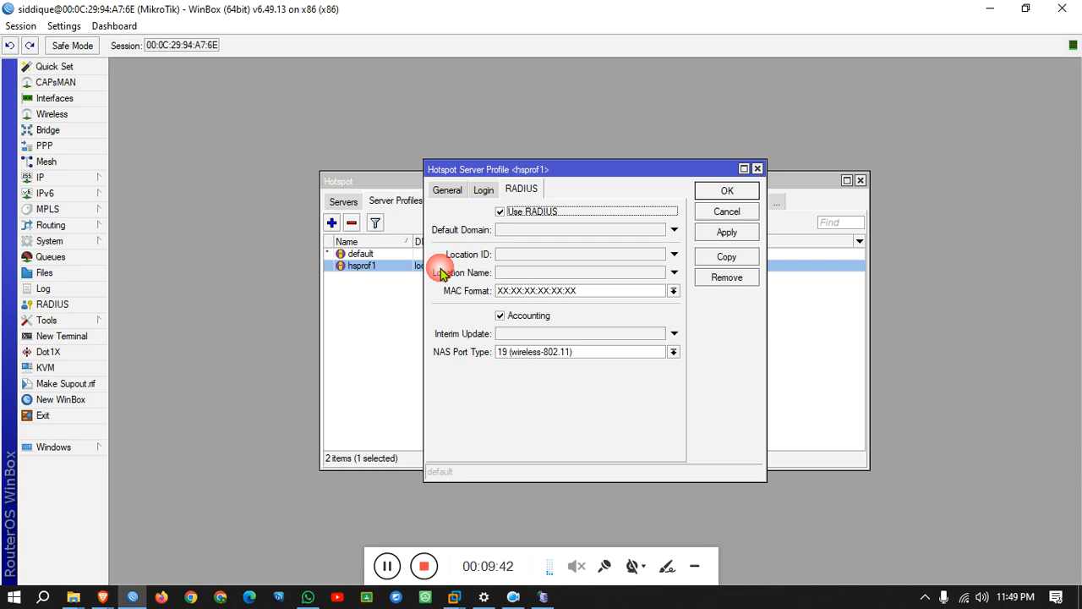
{"action": "left_click", "coordinate": [482, 193]}
{"action": "left_click", "coordinate": [462, 191]}
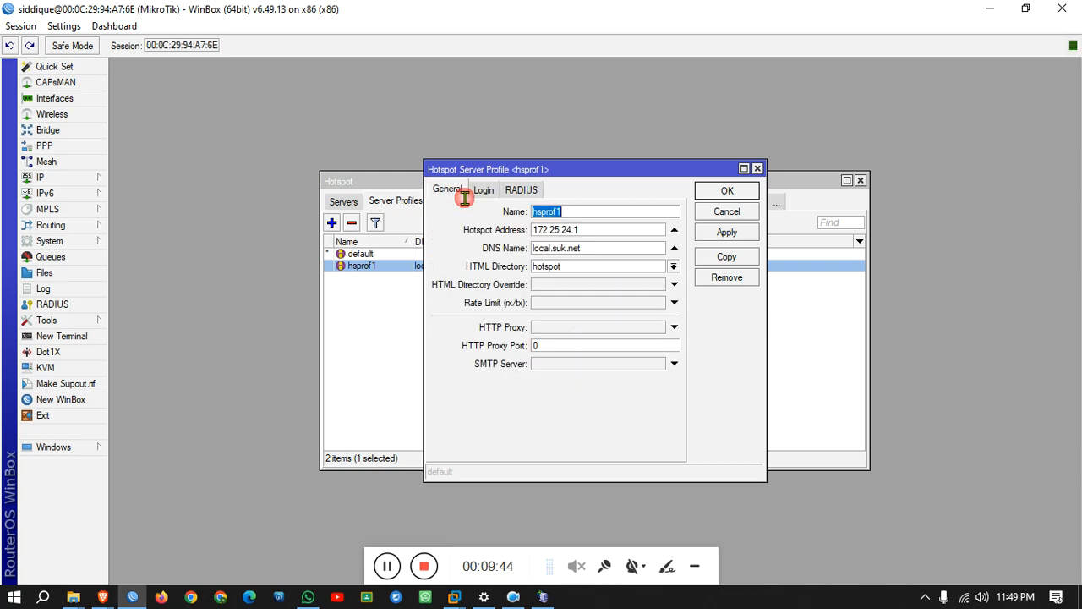
{"action": "left_click_drag", "start_coordinate": [592, 249], "coordinate": [469, 247]}
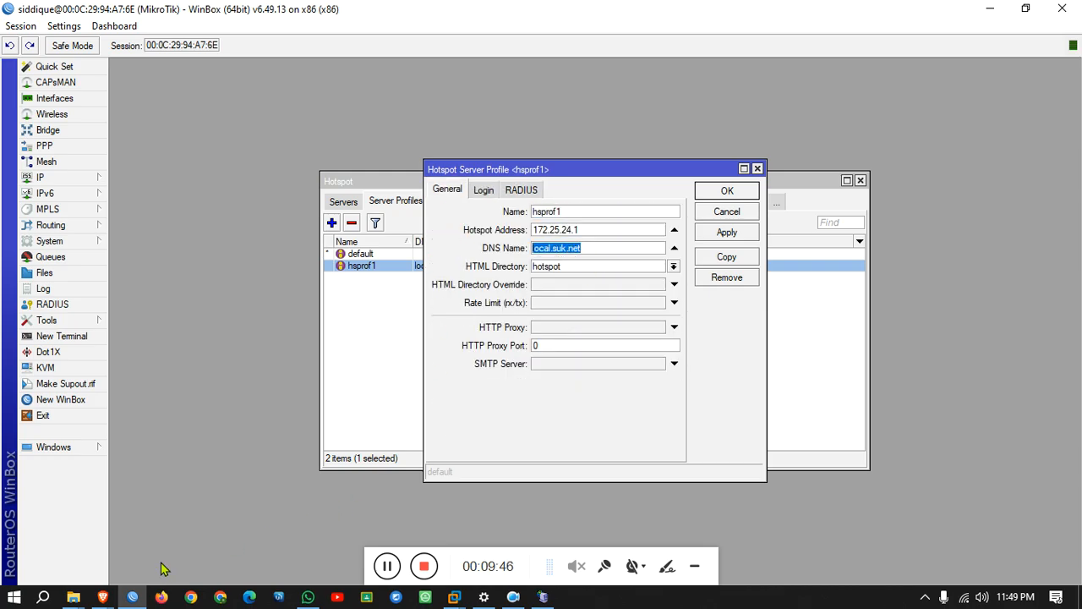
{"action": "mouse_move", "coordinate": [102, 596]}
{"action": "left_click", "coordinate": [296, 537]}
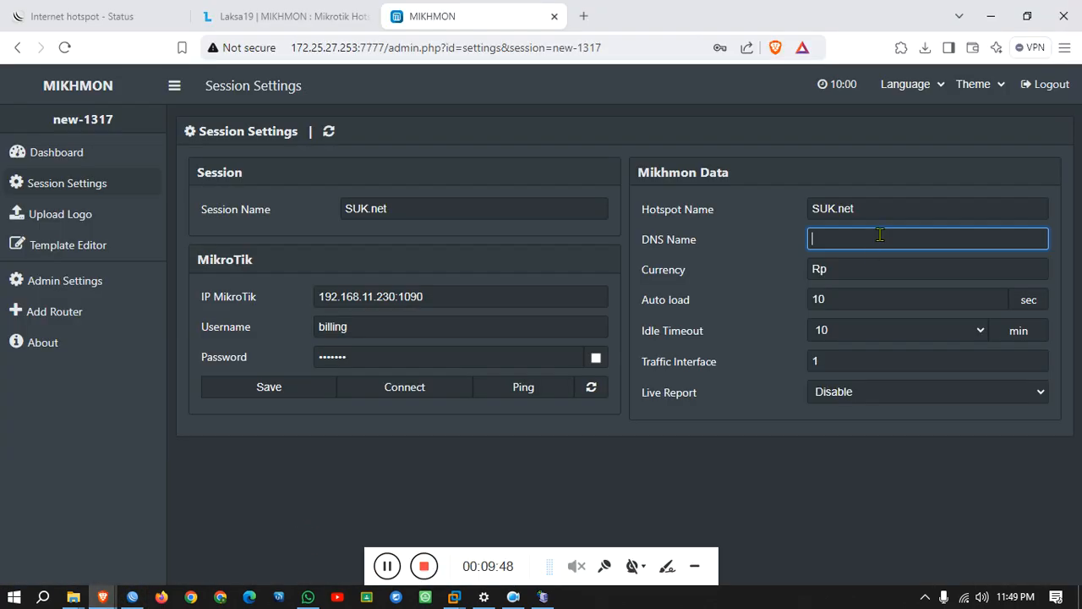
{"action": "type", "text": "local.suk.net"}
Set currency to tk, enable Live Report, and save the session.
{"action": "key", "text": "Tab"}
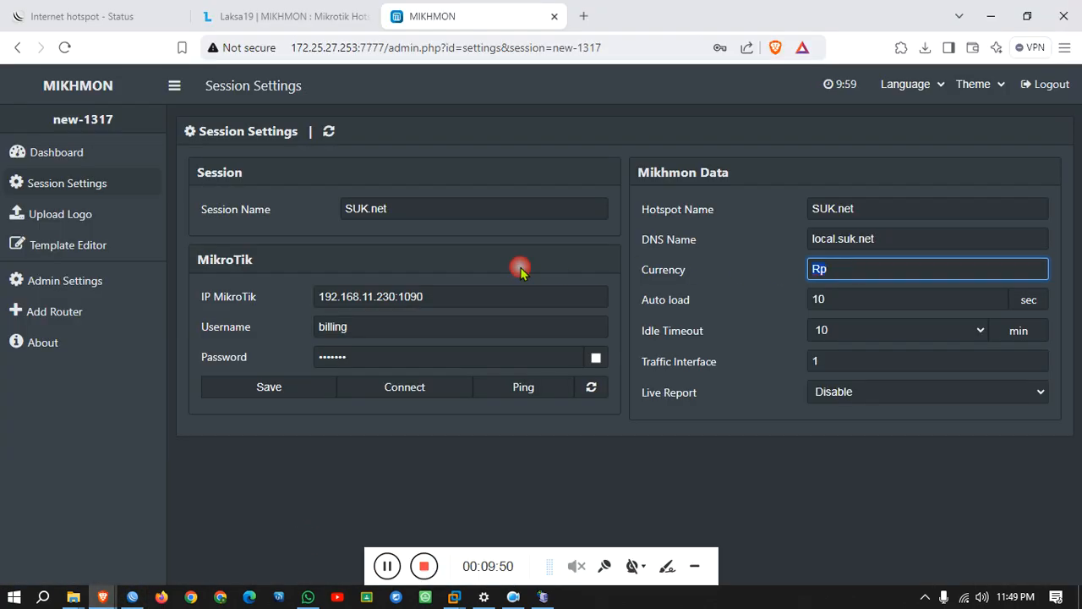
{"action": "type", "text": "tk"}
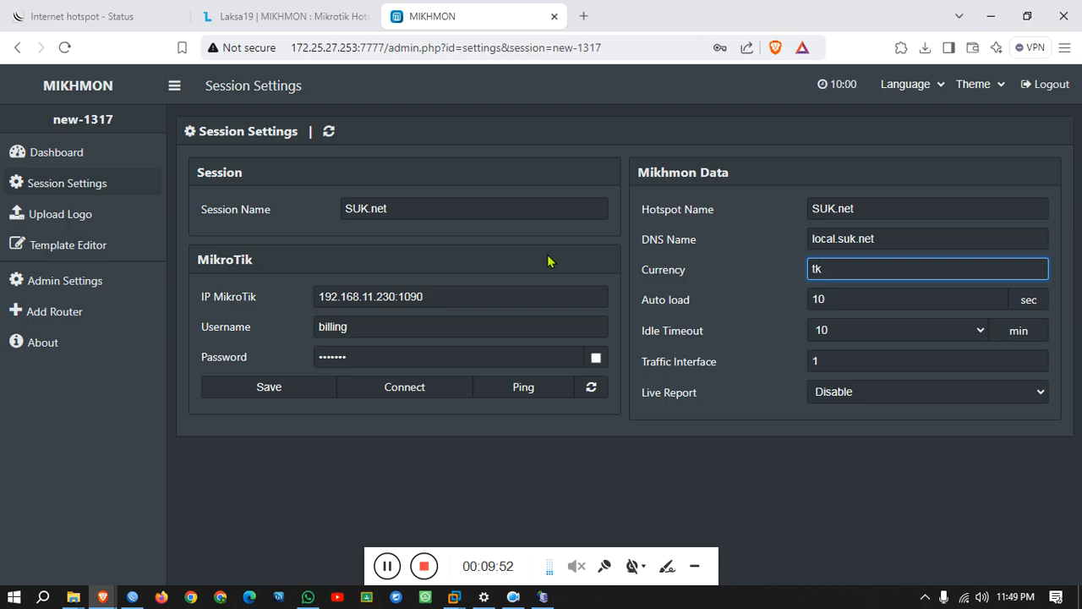
{"action": "left_click", "coordinate": [847, 392]}
{"action": "left_click", "coordinate": [834, 435]}
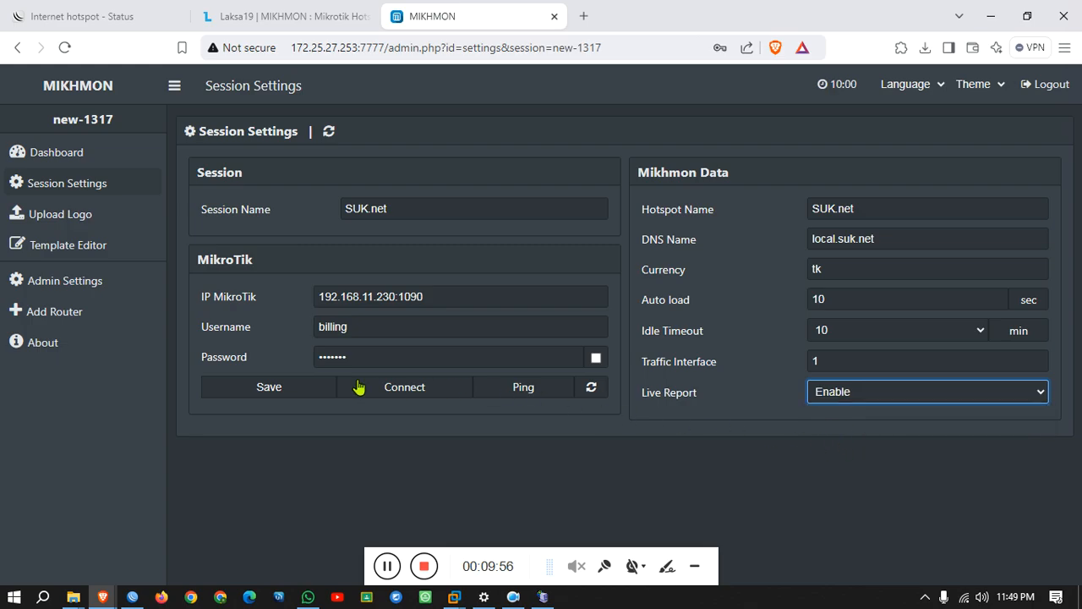
{"action": "left_click", "coordinate": [307, 386]}
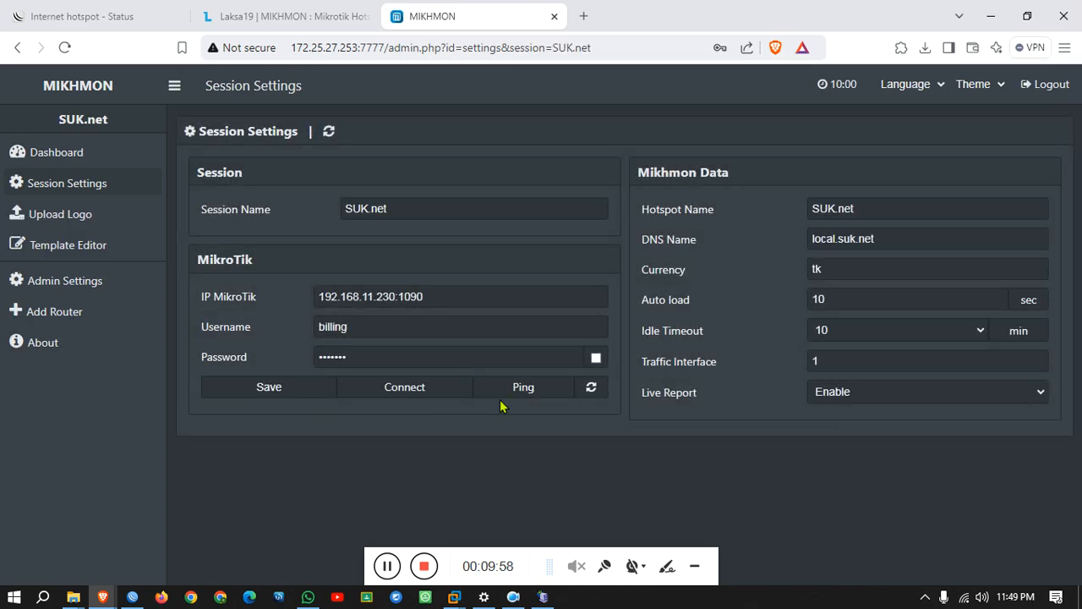
{"action": "left_click", "coordinate": [522, 393]}
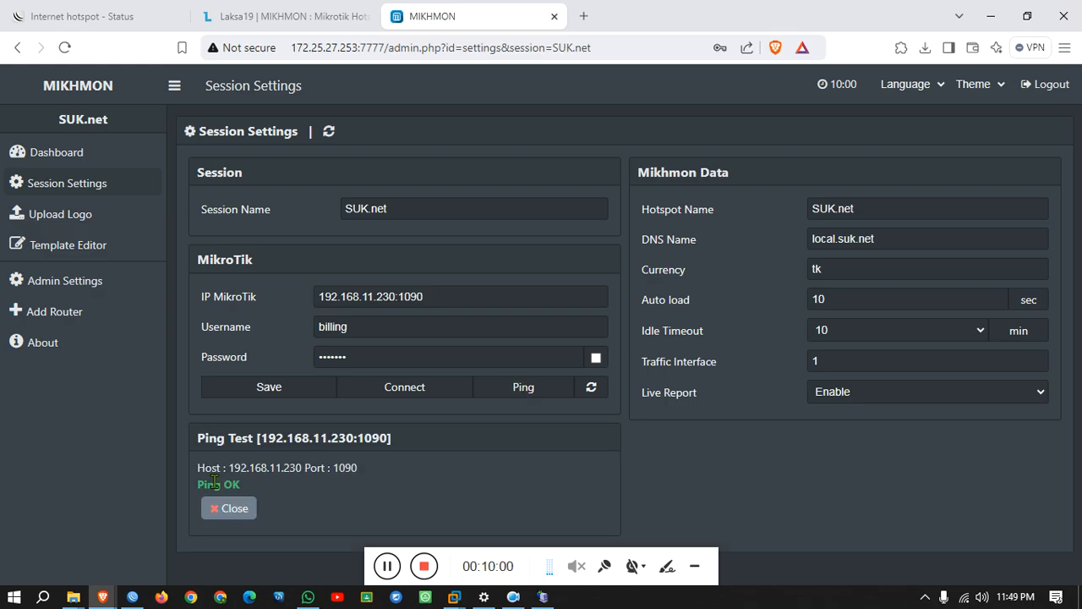
{"action": "left_click_drag", "start_coordinate": [244, 488], "coordinate": [195, 484]}
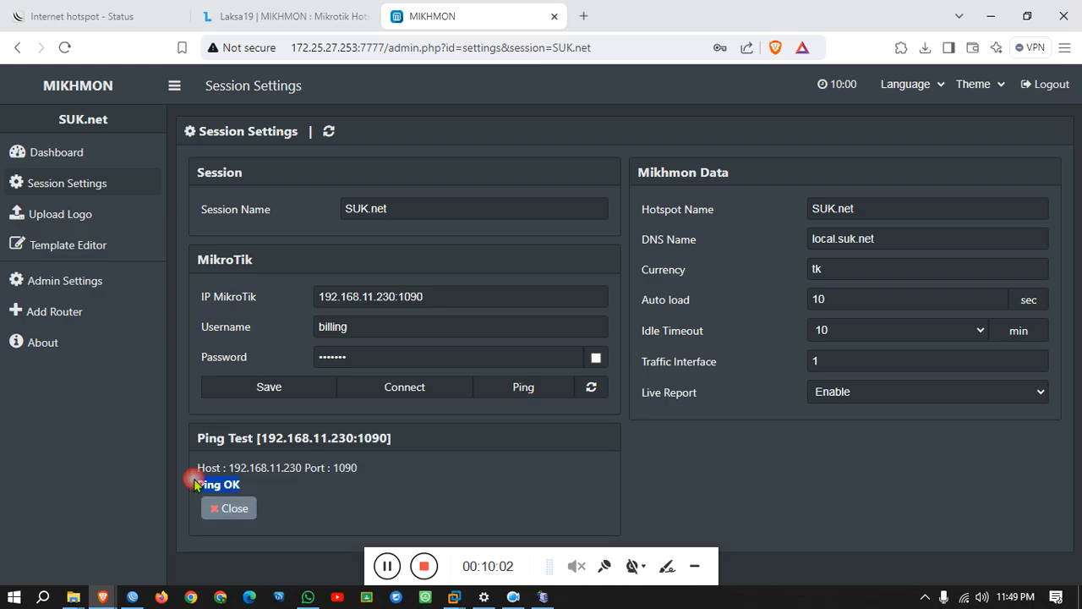
{"action": "left_click_drag", "start_coordinate": [413, 296], "coordinate": [497, 297]}
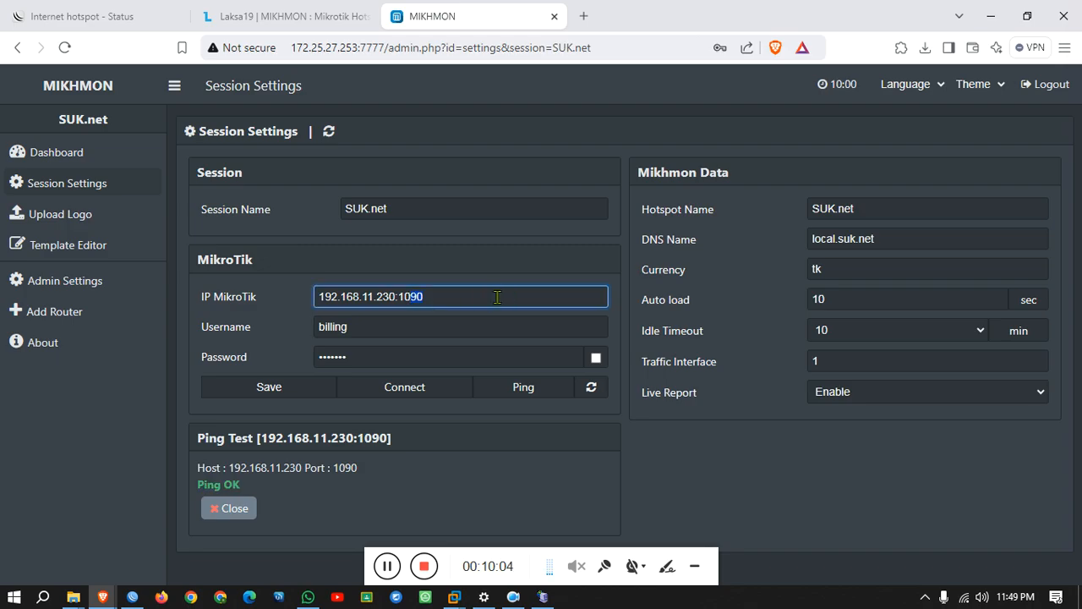
{"action": "type", "text": "8"}
{"action": "left_click", "coordinate": [284, 403]}
{"action": "left_click", "coordinate": [530, 391]}
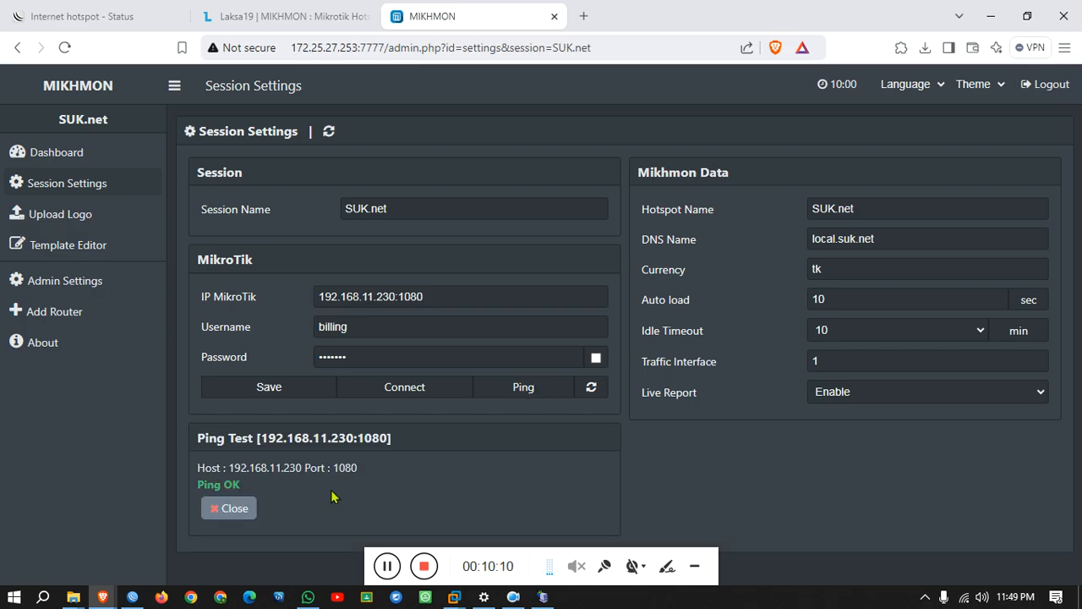
{"action": "left_click", "coordinate": [416, 298]}
{"action": "left_click", "coordinate": [554, 298]}
{"action": "key", "text": "BackSpace"}
{"action": "key", "text": "BackSpace"}
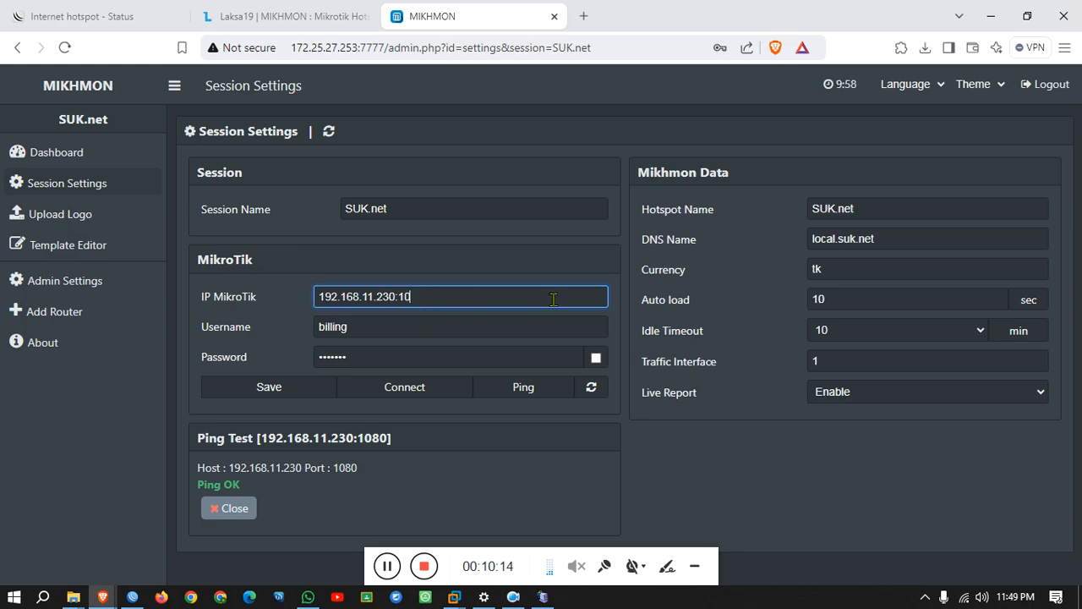
{"action": "type", "text": "90"}
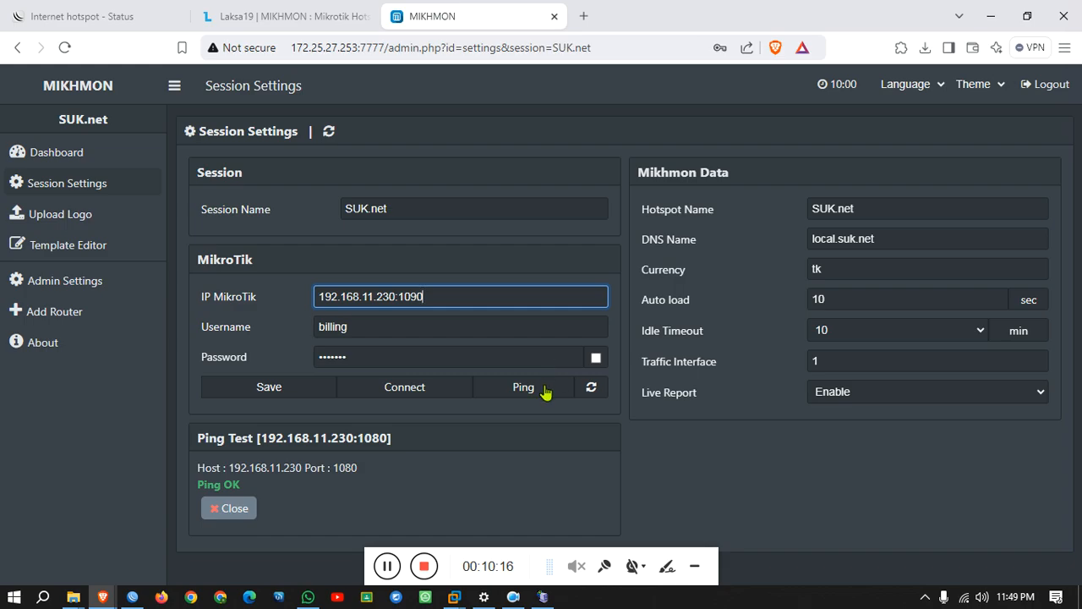
{"action": "left_click", "coordinate": [290, 391]}
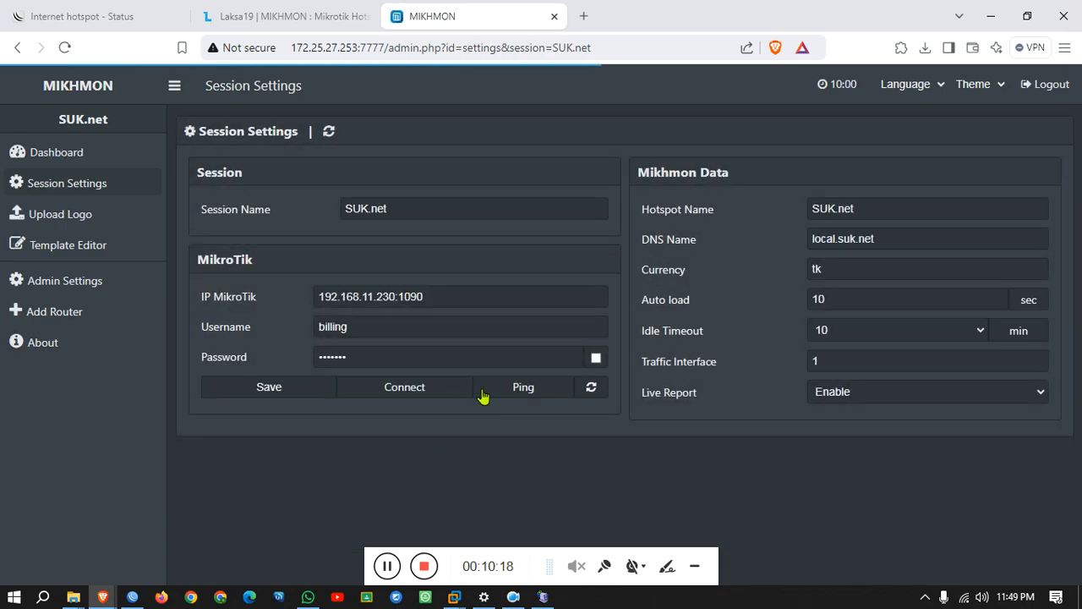
{"action": "left_click", "coordinate": [522, 388]}
Connect Mikhmon to the SUK.net router and check the hotspot users list.
{"action": "left_click", "coordinate": [411, 390]}
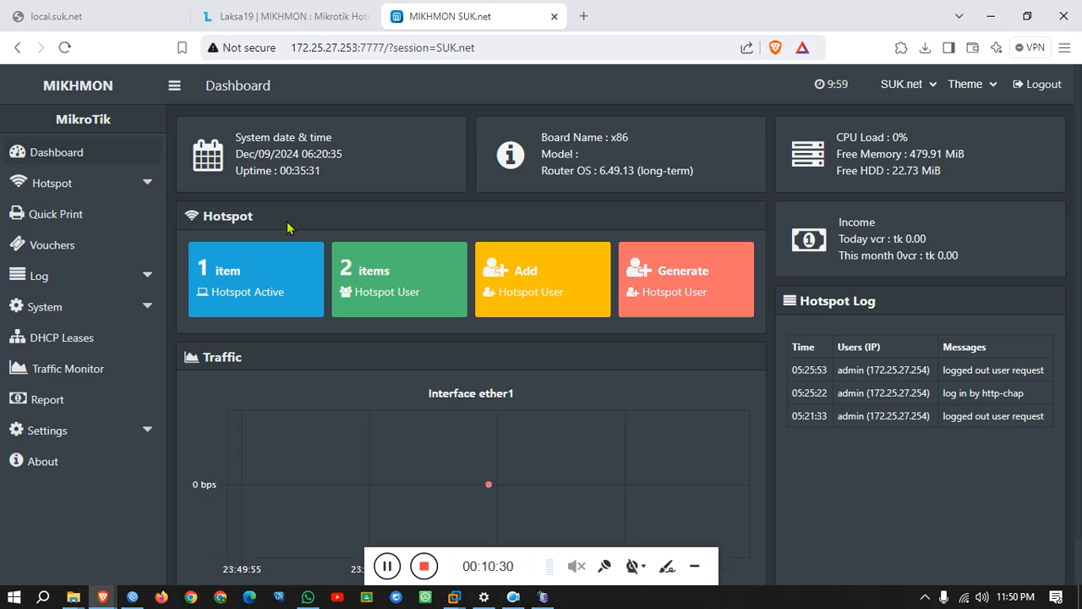
{"action": "left_click", "coordinate": [391, 305]}
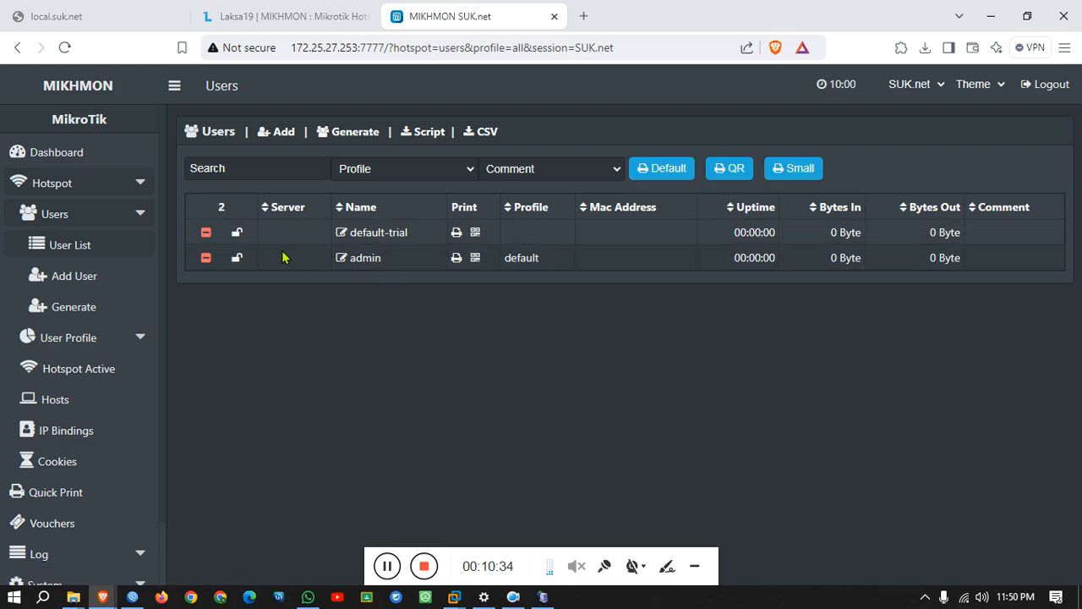
{"action": "left_click", "coordinate": [64, 151]}
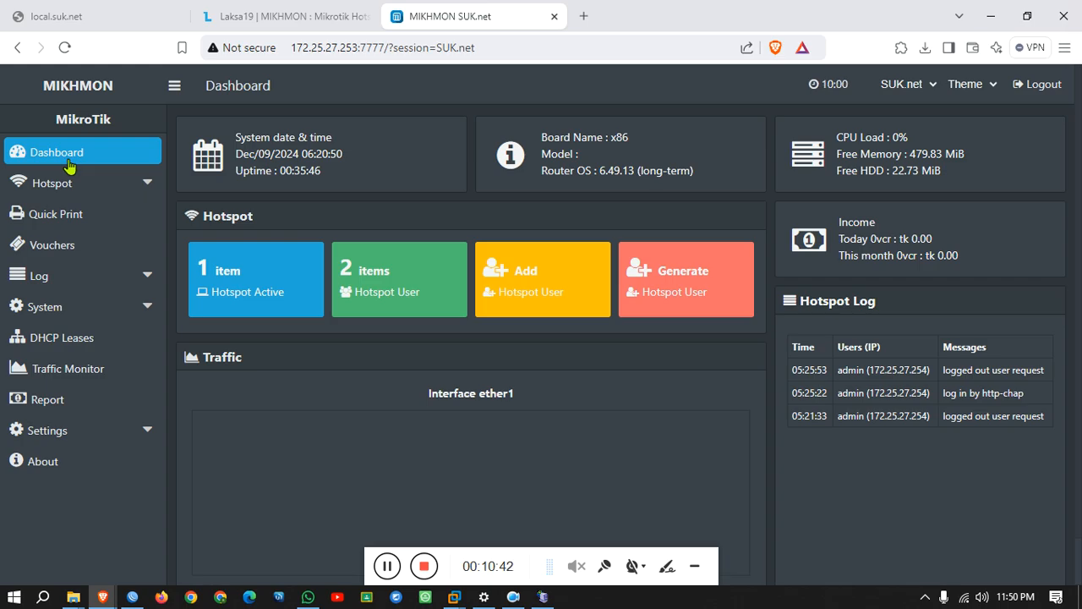
Open the Add User Profile form from Hotspot > User Profile.
{"action": "left_click", "coordinate": [71, 185]}
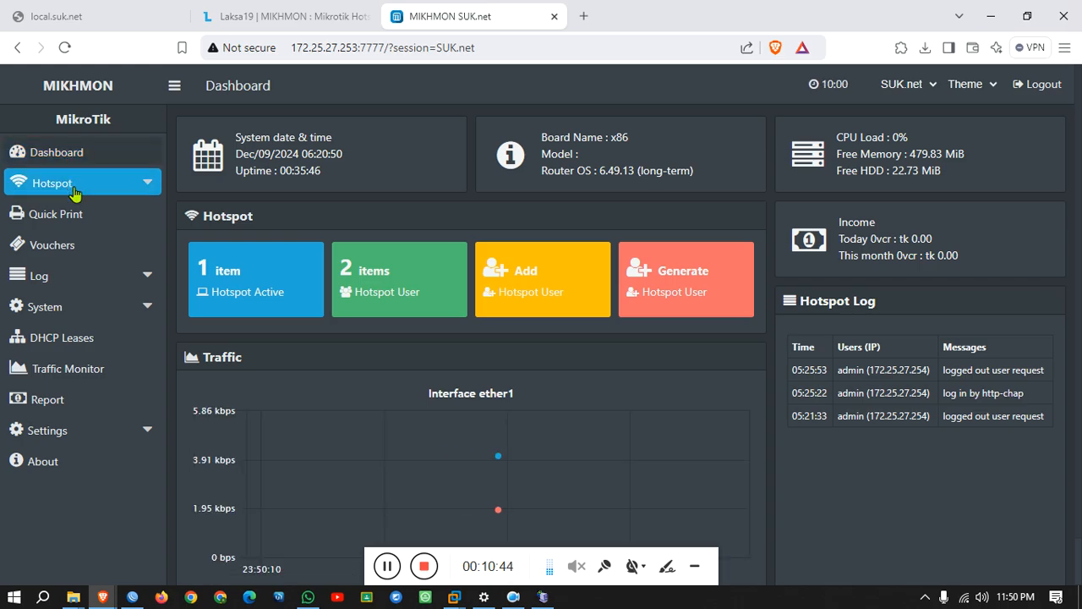
{"action": "left_click", "coordinate": [91, 193]}
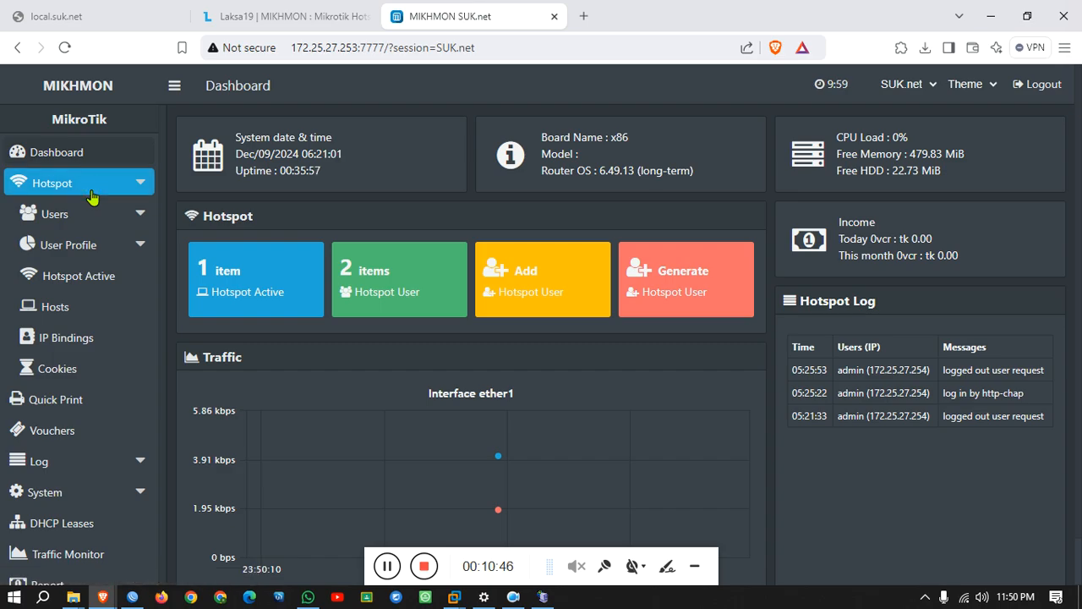
{"action": "left_click", "coordinate": [72, 245]}
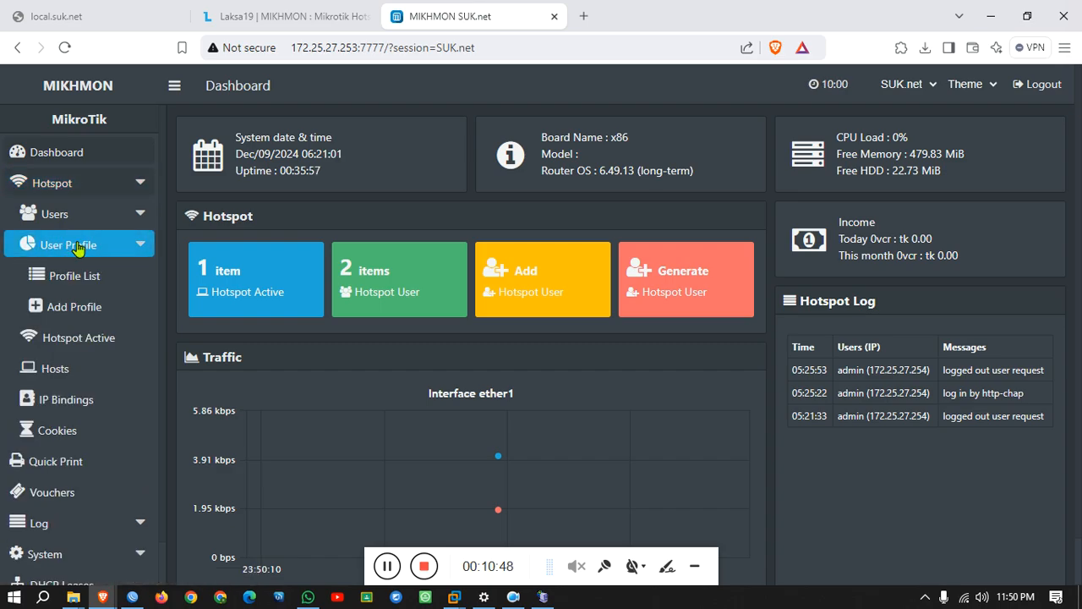
{"action": "left_click", "coordinate": [74, 276]}
{"action": "left_click", "coordinate": [78, 310]}
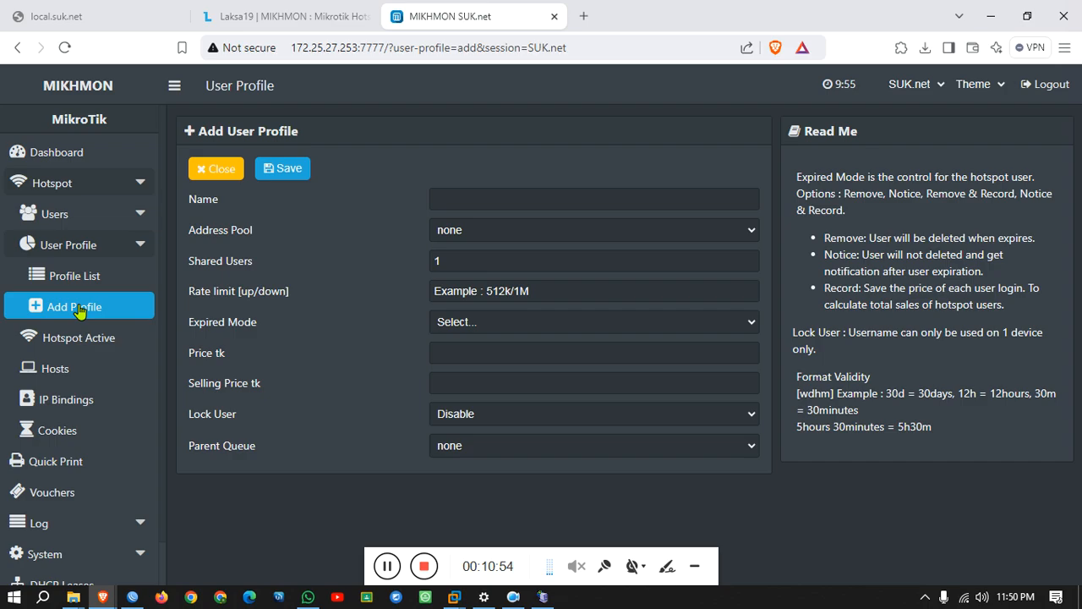
Name the new profile 30_Days and assign it the hs-pool-4 address pool.
{"action": "left_click", "coordinate": [595, 205]}
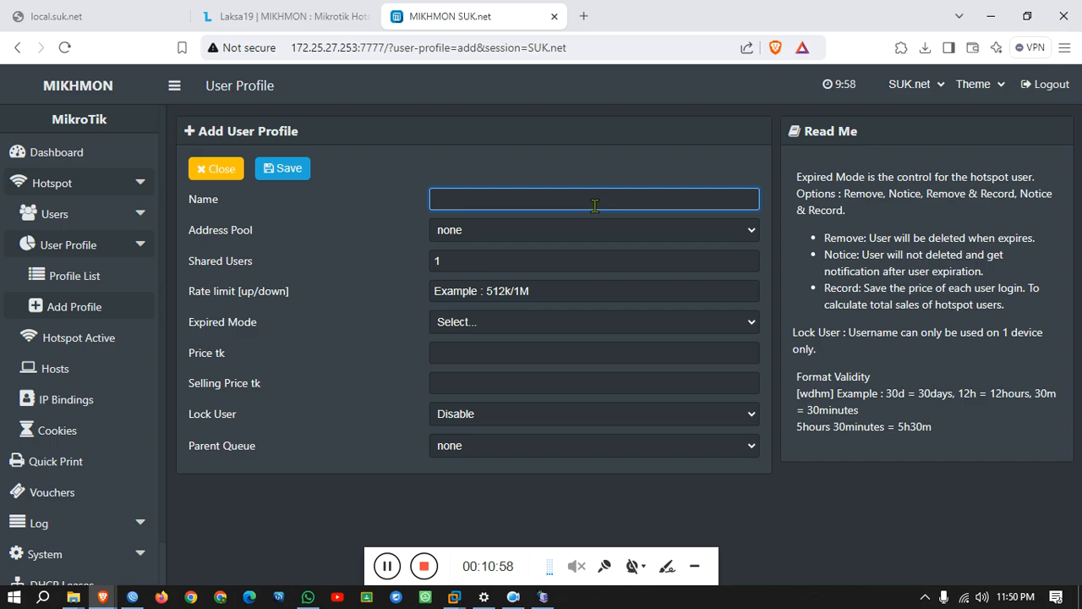
{"action": "type", "text": "30_Days"}
{"action": "left_click", "coordinate": [563, 230]}
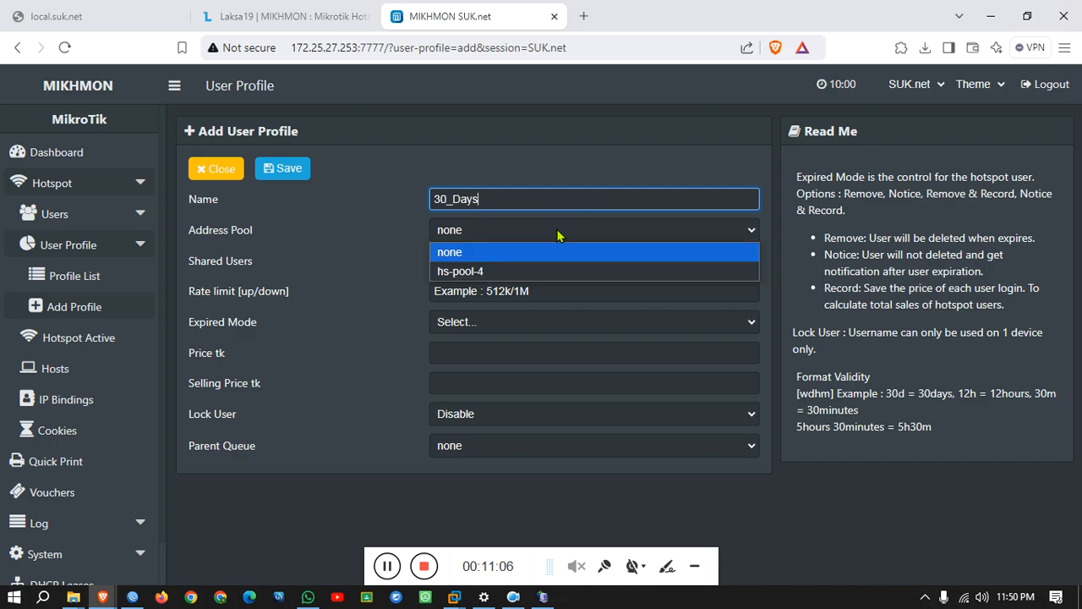
{"action": "left_click", "coordinate": [492, 276]}
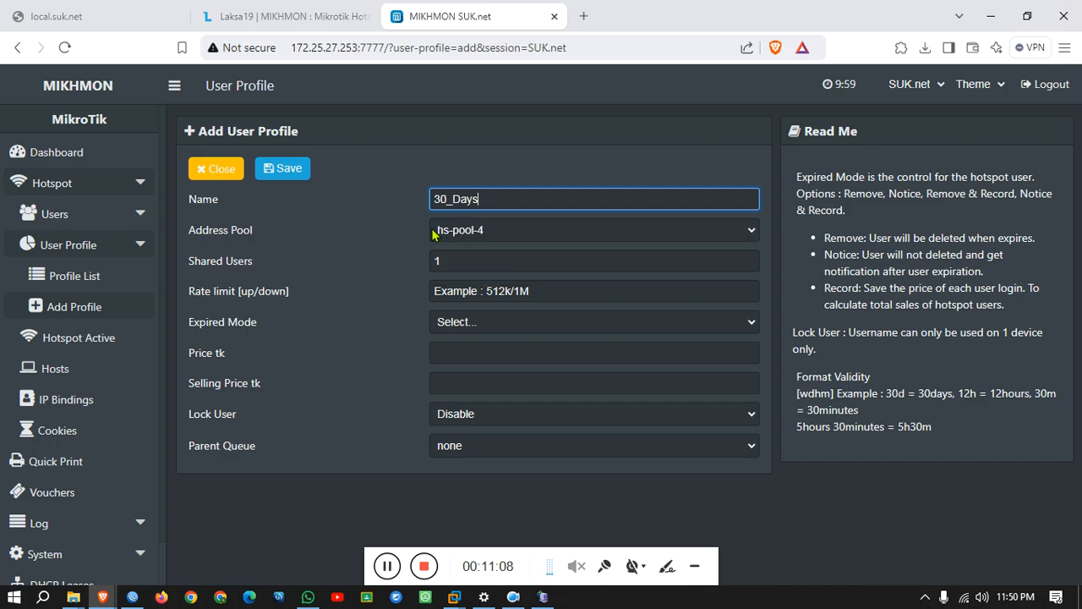
{"action": "left_click", "coordinate": [127, 597]}
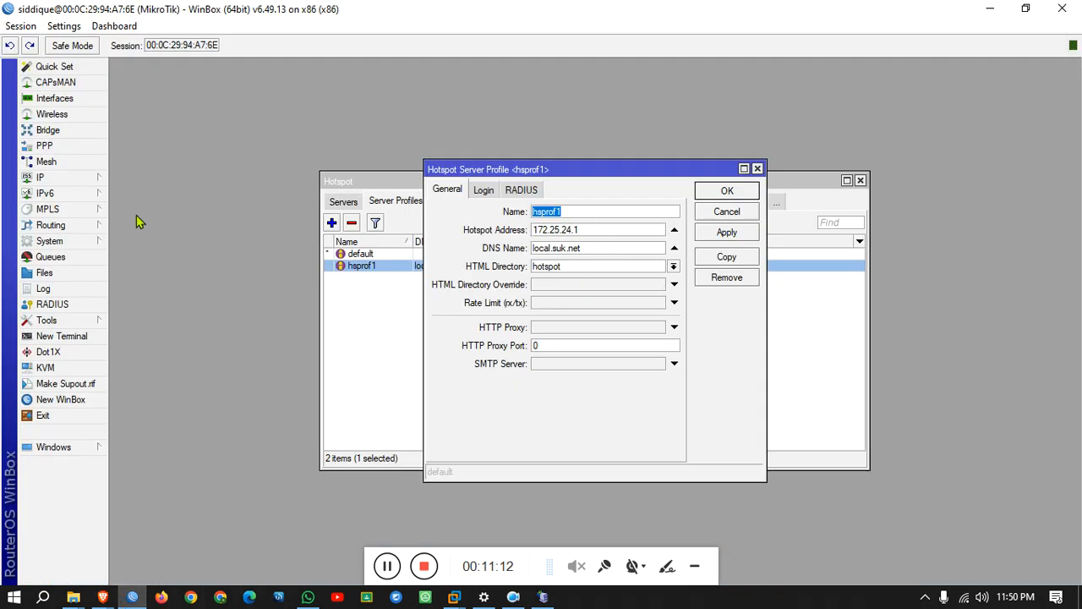
Check in WinBox's IP Pool list that hs-pool-4 spans 172.25.24.2–172.25.27.254.
{"action": "left_click", "coordinate": [65, 181]}
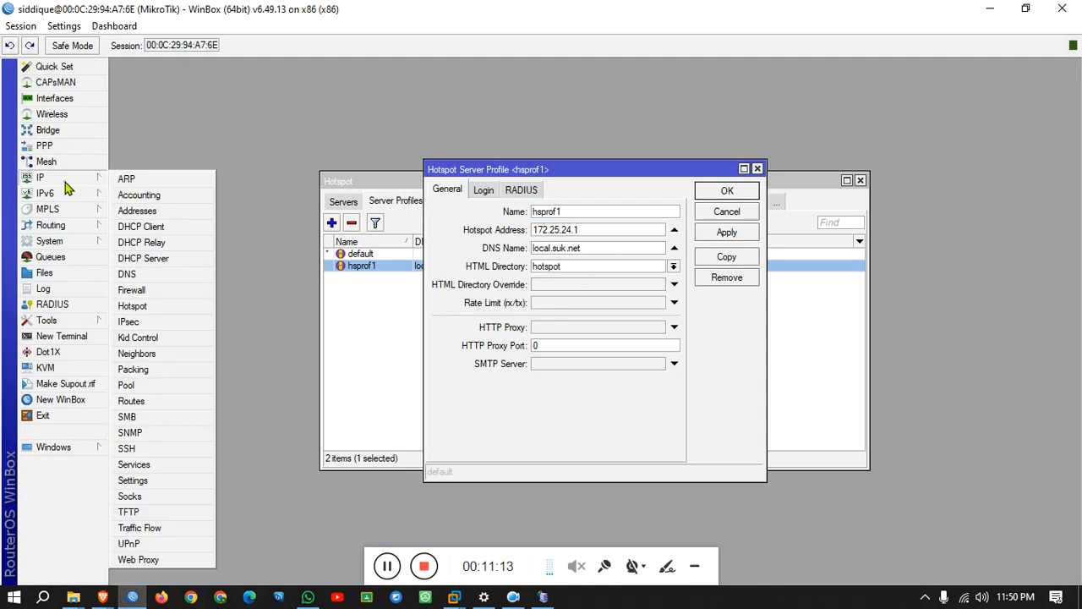
{"action": "left_click", "coordinate": [141, 385]}
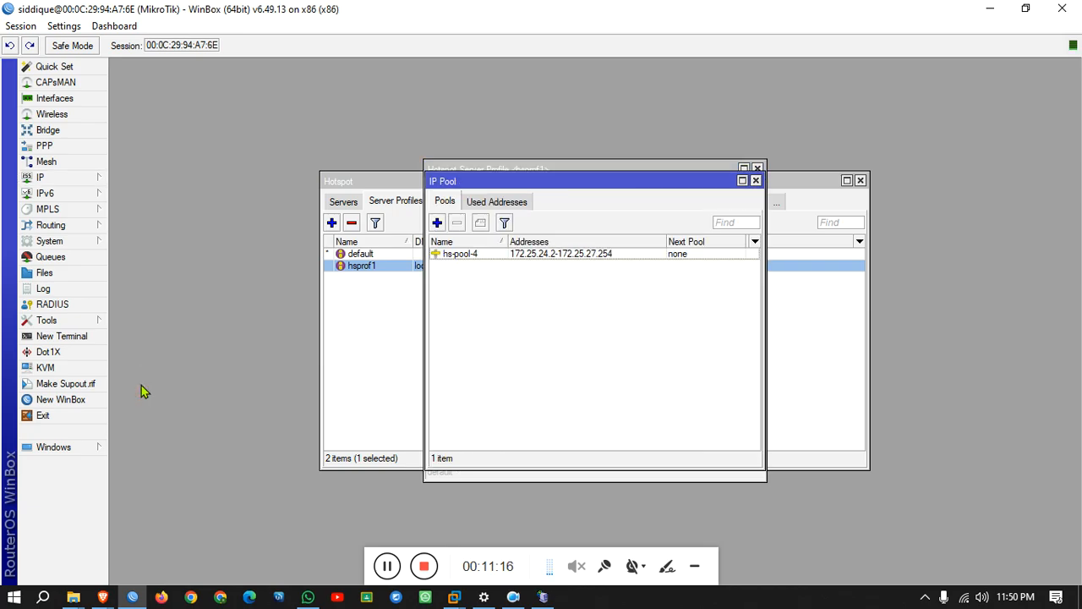
{"action": "left_click", "coordinate": [465, 257]}
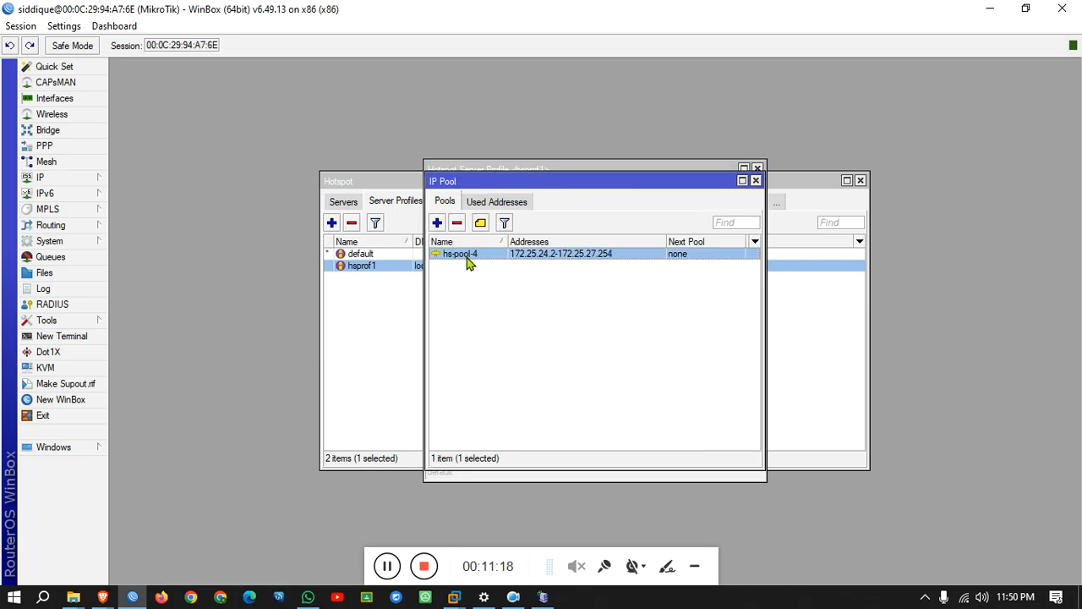
{"action": "mouse_move", "coordinate": [103, 597]}
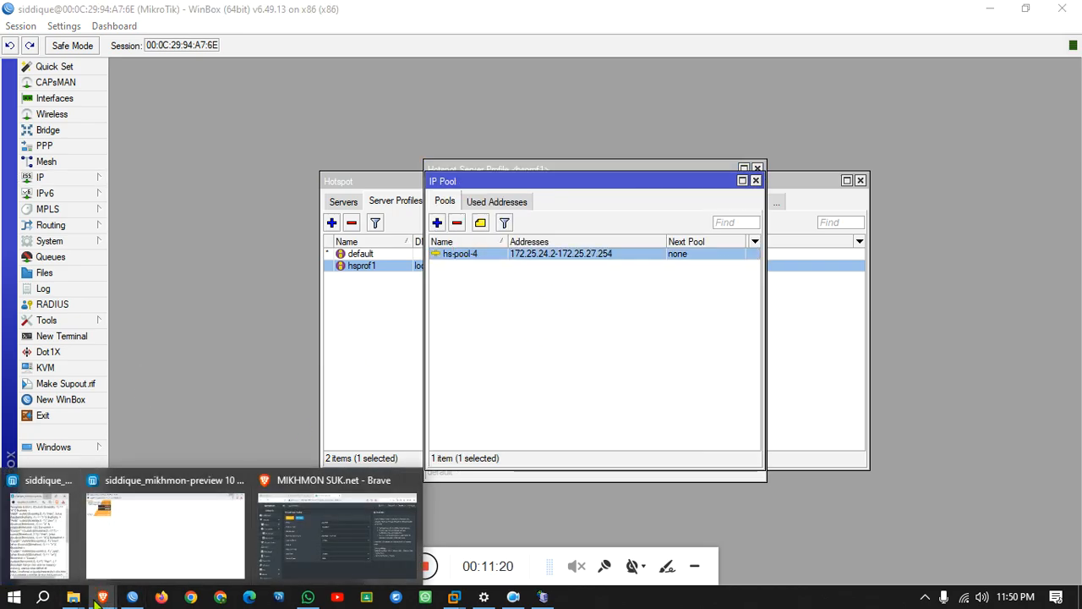
{"action": "left_click", "coordinate": [336, 532]}
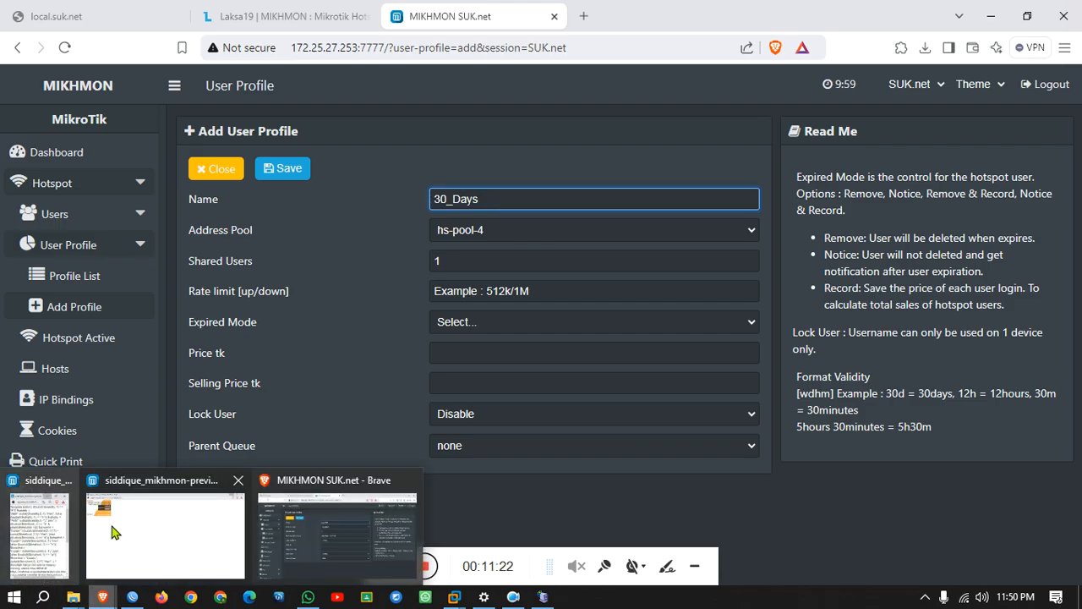
Give the 30_Days profile 1 shared user and a 5M/5M rate limit.
{"action": "left_click", "coordinate": [236, 484]}
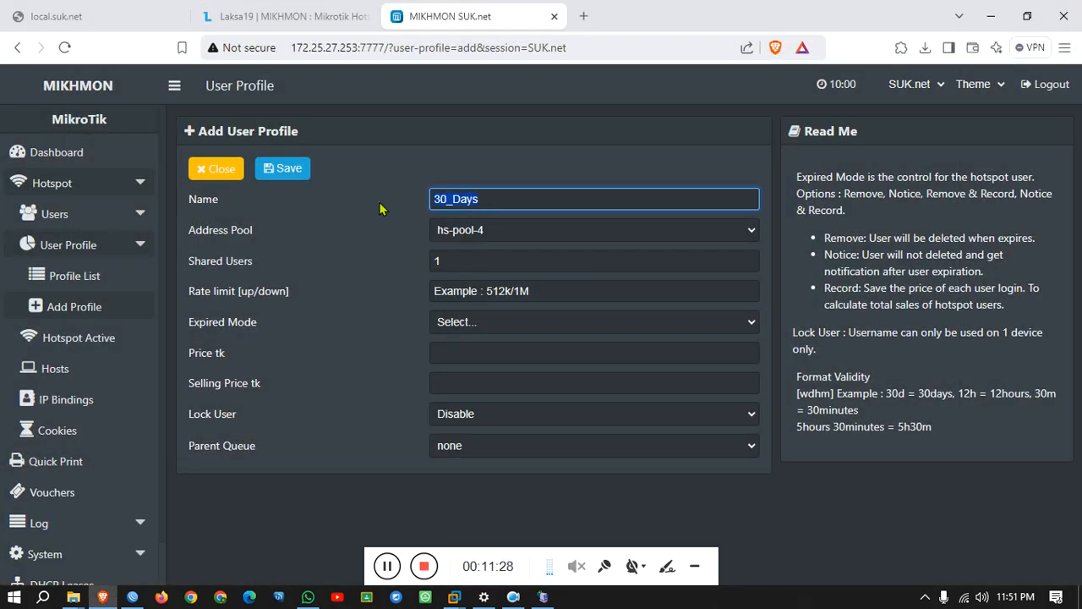
{"action": "left_click_drag", "start_coordinate": [491, 258], "coordinate": [414, 267]}
{"action": "left_click", "coordinate": [526, 291]}
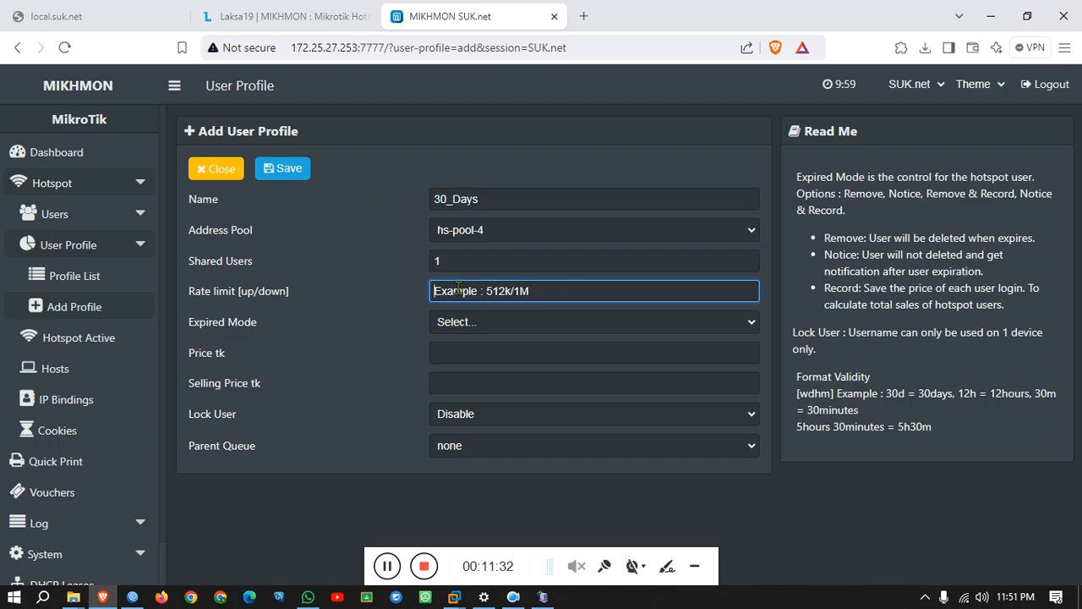
{"action": "type", "text": "5"}
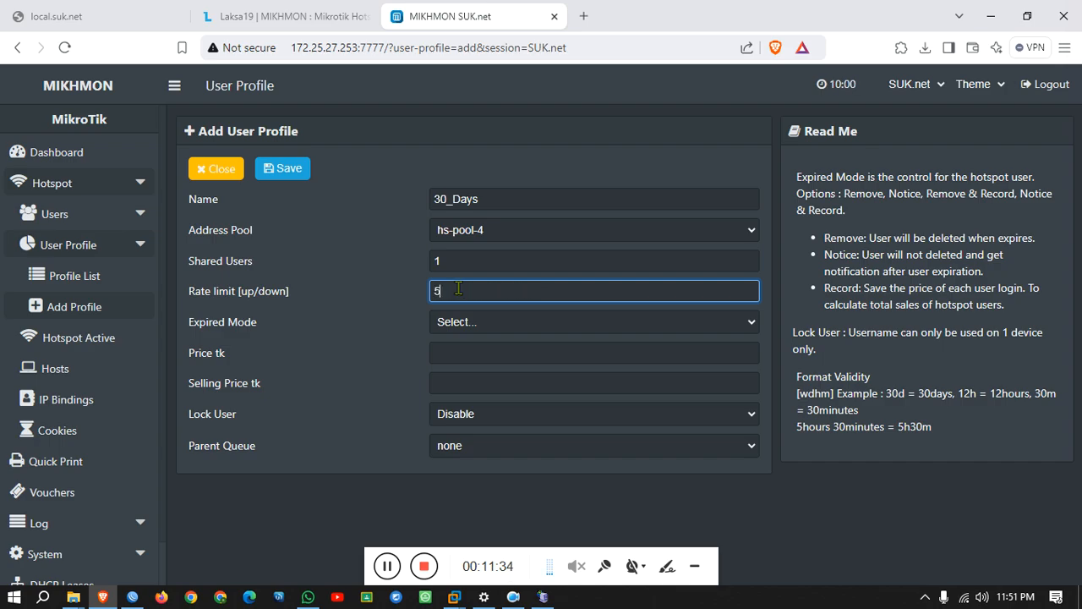
{"action": "type", "text": "M/5M"}
{"action": "left_click", "coordinate": [496, 330]}
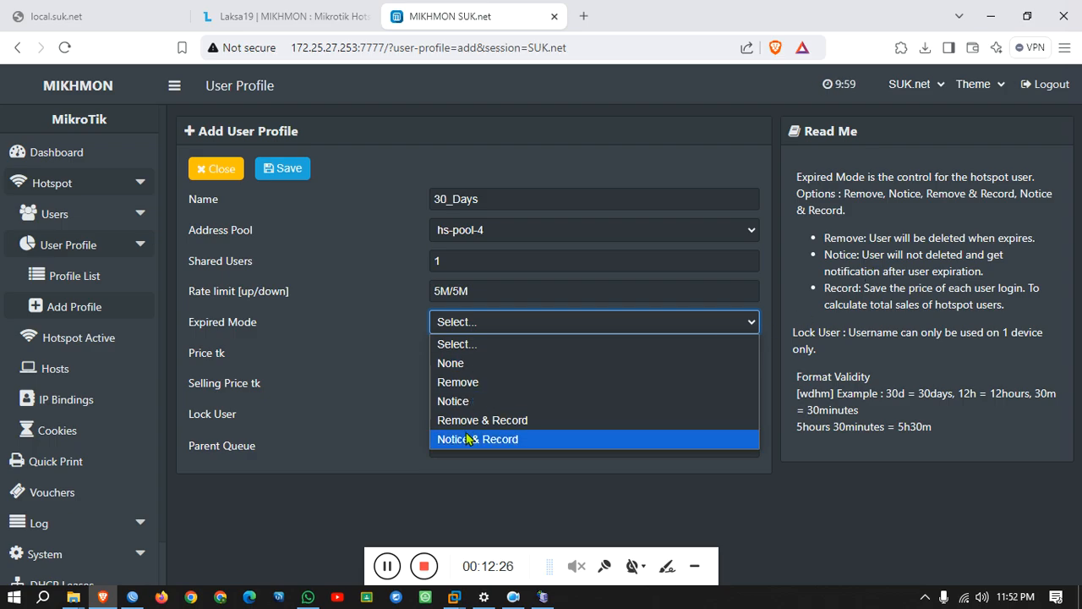
Set Notice & Record expiry, 30d validity and a price of 250.
{"action": "left_click", "coordinate": [499, 439]}
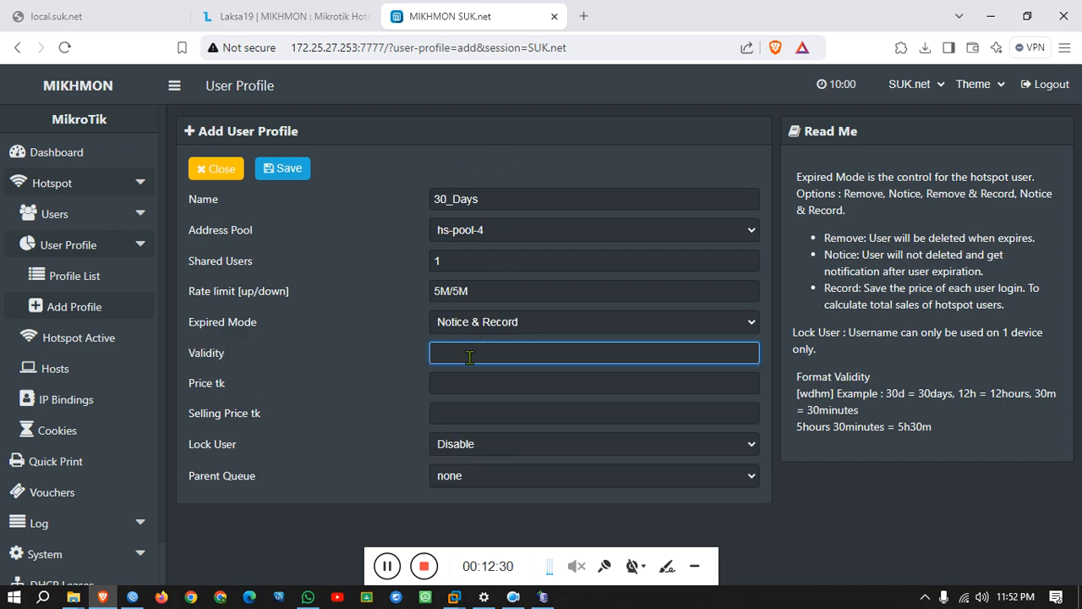
{"action": "type", "text": "30d"}
{"action": "left_click", "coordinate": [467, 382]}
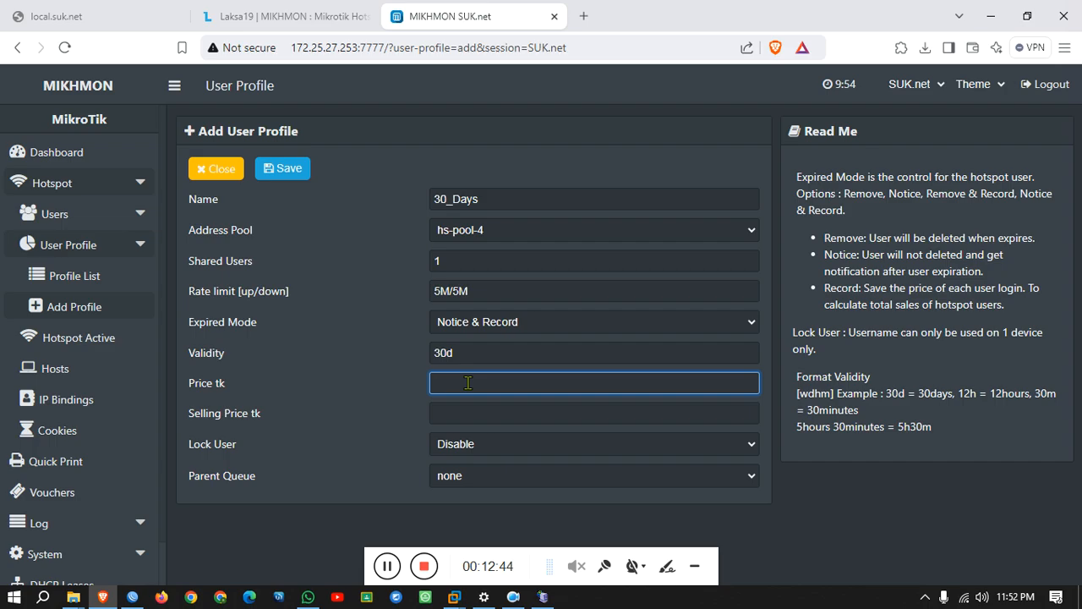
{"action": "type", "text": "250"}
{"action": "left_click_drag", "start_coordinate": [468, 383], "coordinate": [376, 387]}
Set selling price 260, enable Lock User, save, and copy the name 30_Days.
{"action": "left_click", "coordinate": [476, 410]}
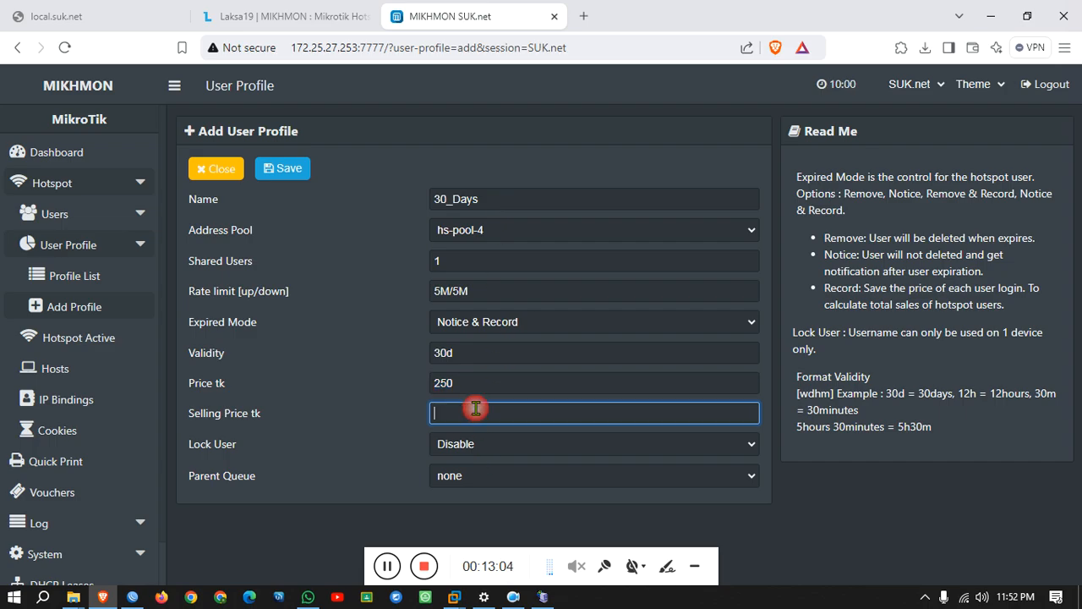
{"action": "type", "text": "260"}
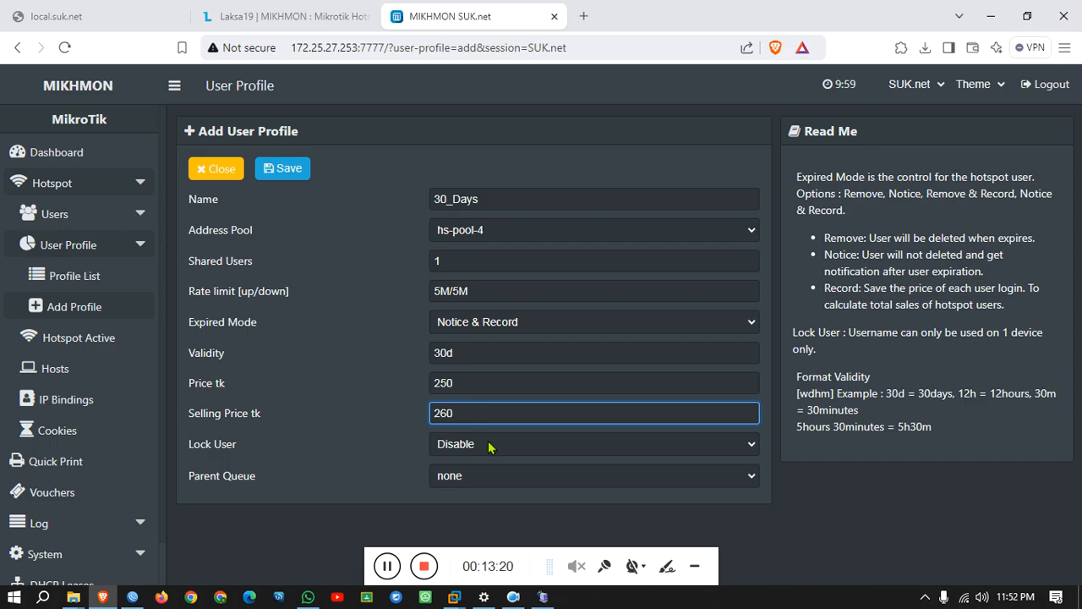
{"action": "left_click", "coordinate": [491, 445]}
{"action": "left_click", "coordinate": [461, 484]}
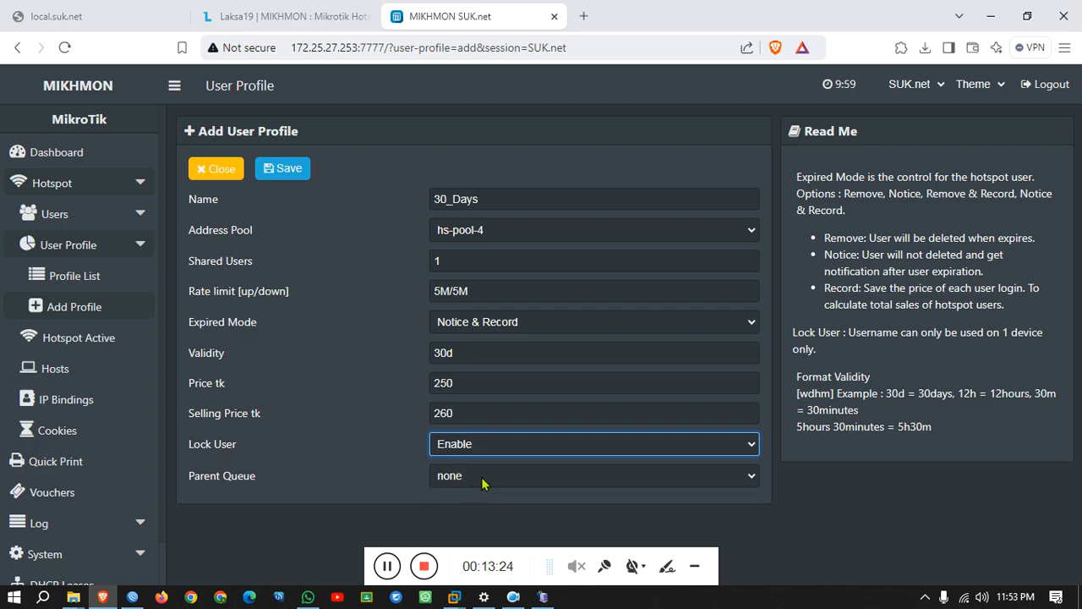
{"action": "left_click", "coordinate": [272, 177]}
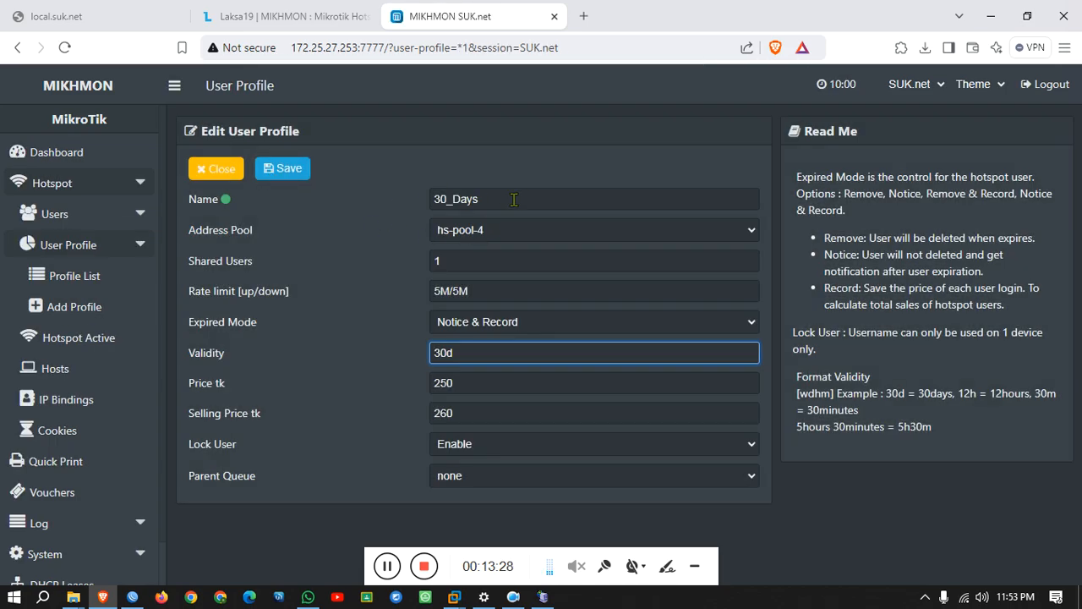
{"action": "double_click", "coordinate": [513, 199]}
{"action": "right_click", "coordinate": [439, 198]}
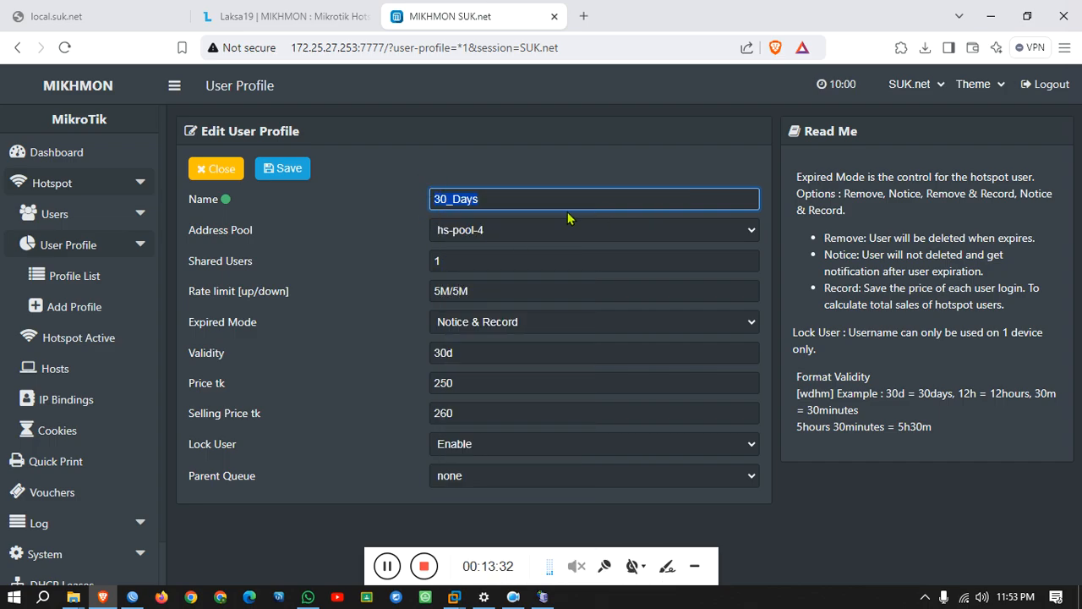
Start a new user profile named 15_Days.
{"action": "left_click", "coordinate": [114, 317]}
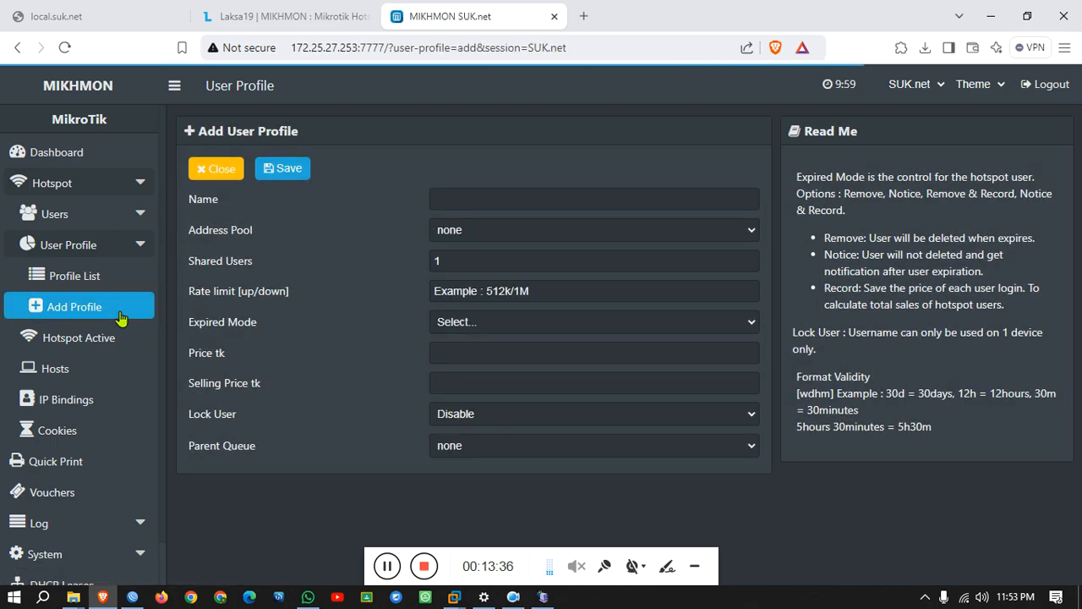
{"action": "left_click", "coordinate": [475, 202]}
{"action": "right_click", "coordinate": [475, 203]}
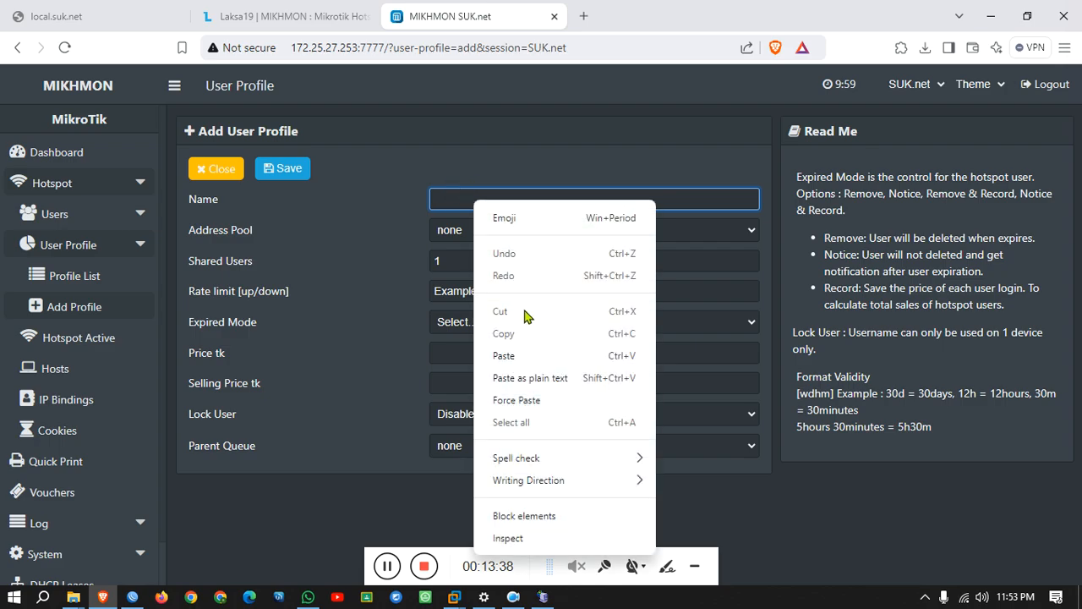
{"action": "left_click", "coordinate": [522, 346]}
{"action": "left_click", "coordinate": [447, 199]}
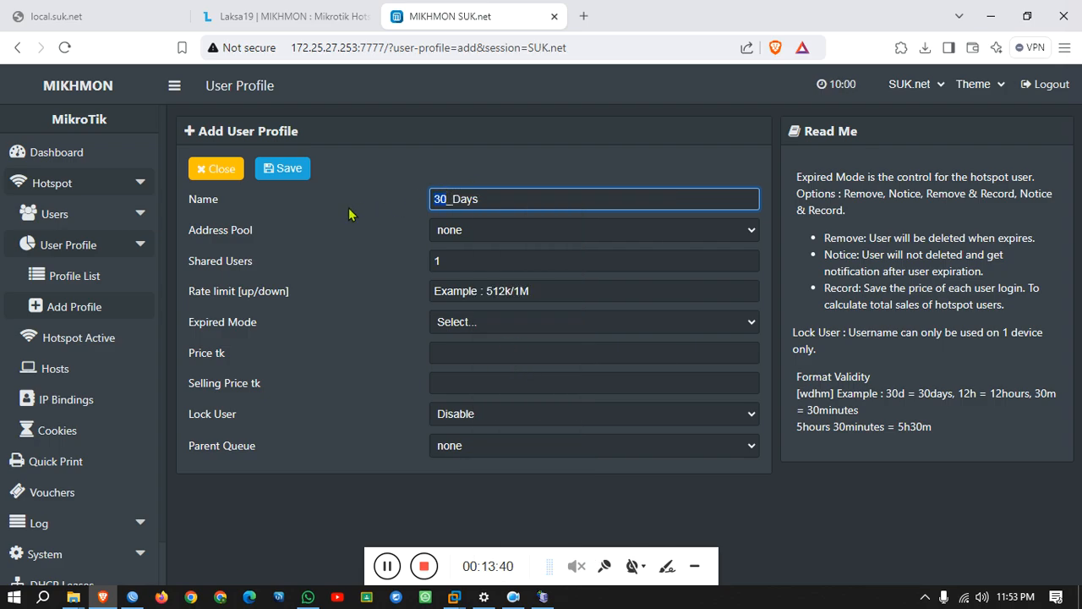
{"action": "key", "text": "BackSpace"}
{"action": "key", "text": "BackSpace"}
{"action": "type", "text": "15"}
Give it pool hs-pool-4, 5M/5M rate limit, Notice & Record expiry and 15d validity.
{"action": "left_click", "coordinate": [491, 234]}
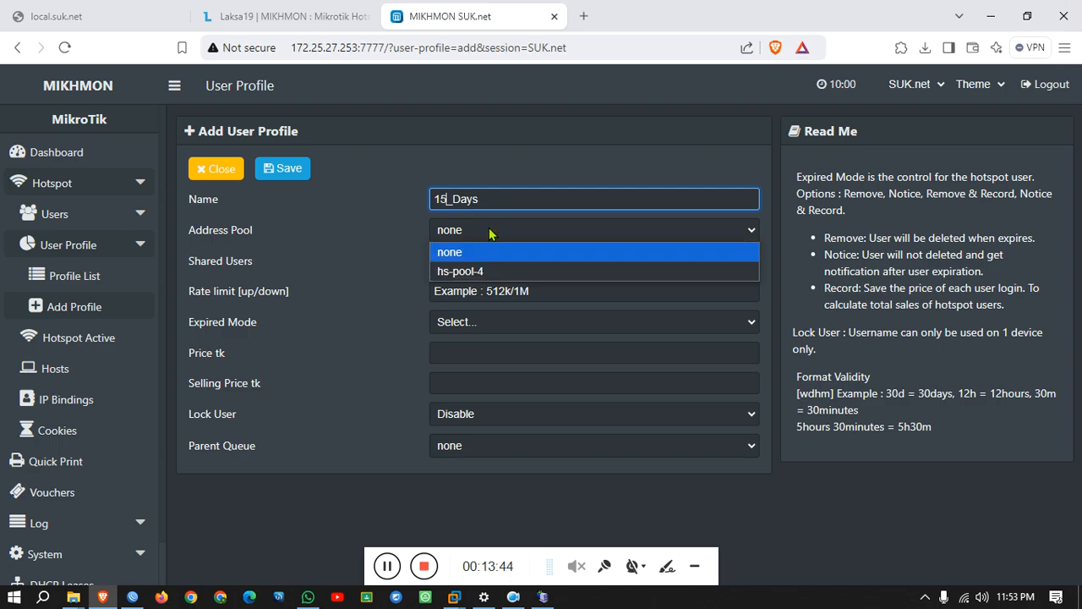
{"action": "left_click", "coordinate": [474, 264]}
{"action": "left_click", "coordinate": [469, 291]}
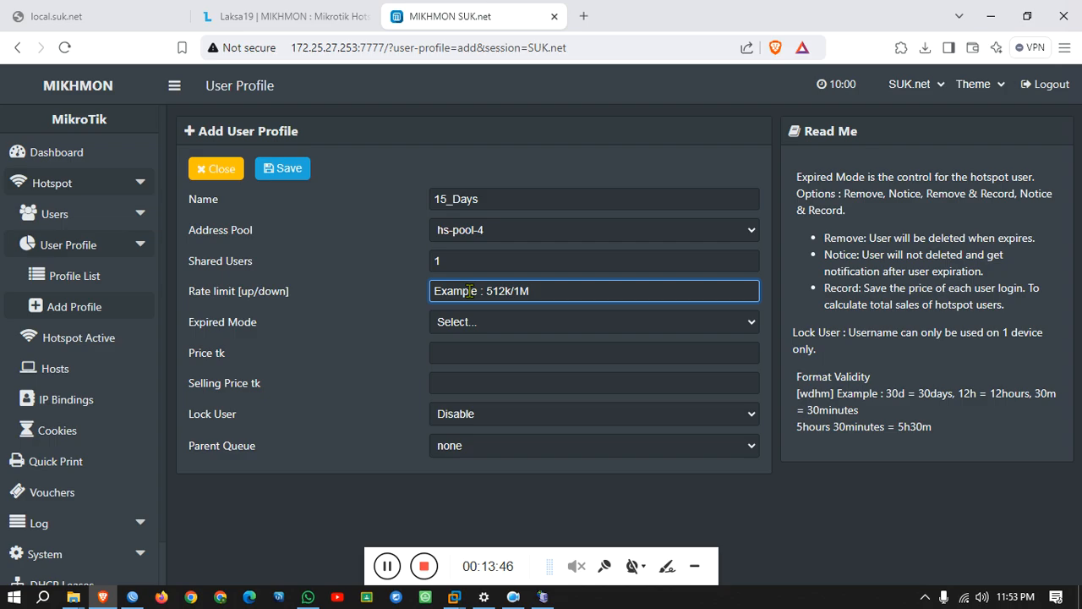
{"action": "type", "text": "5M/5M"}
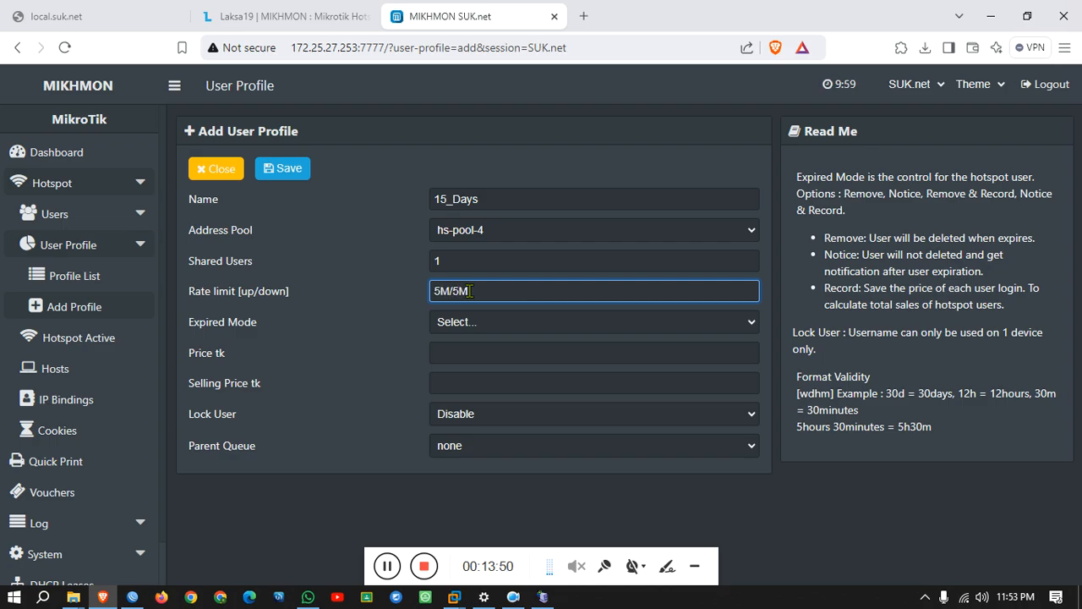
{"action": "left_click", "coordinate": [473, 325]}
{"action": "left_click", "coordinate": [479, 441]}
{"action": "left_click", "coordinate": [528, 352]}
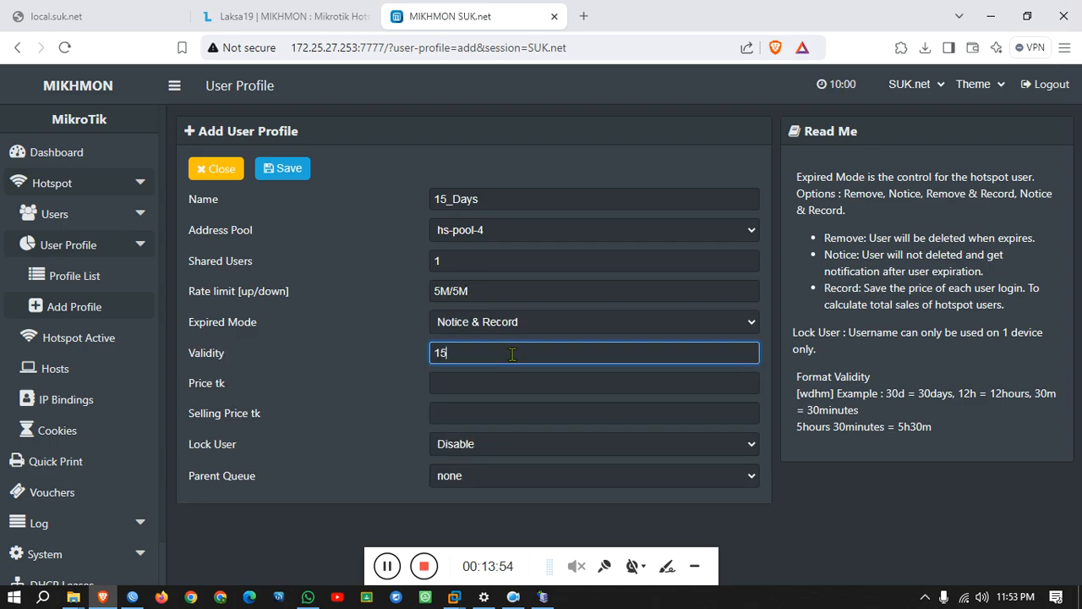
{"action": "type", "text": "15d"}
Set price 100, selling price 105, enable Lock User and save the profile.
{"action": "left_click", "coordinate": [489, 393]}
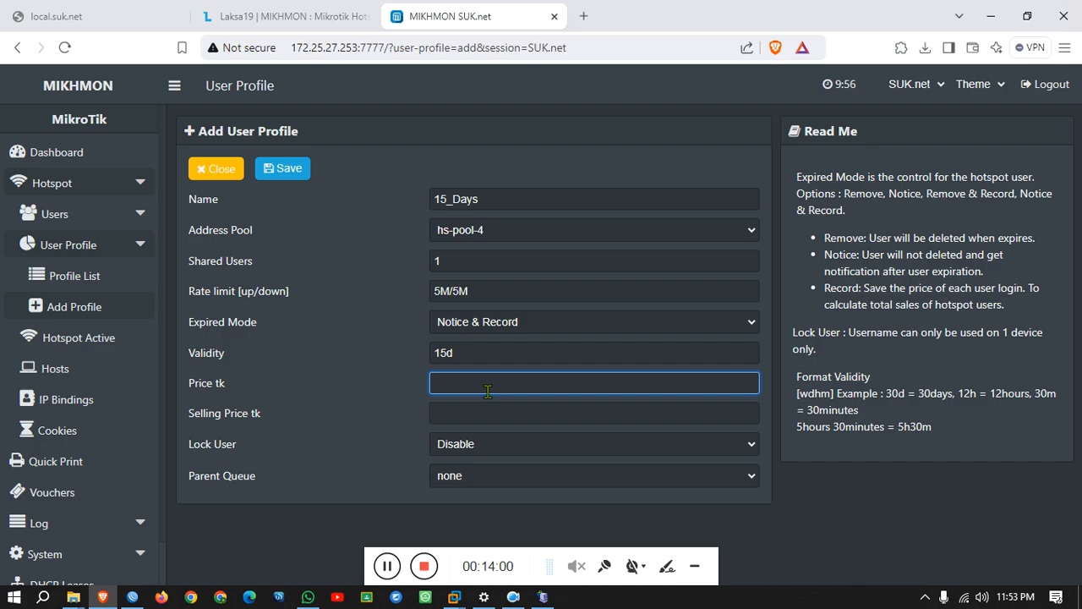
{"action": "type", "text": "1"}
{"action": "type", "text": "25"}
{"action": "type", "text": "00"}
{"action": "left_click", "coordinate": [485, 412]}
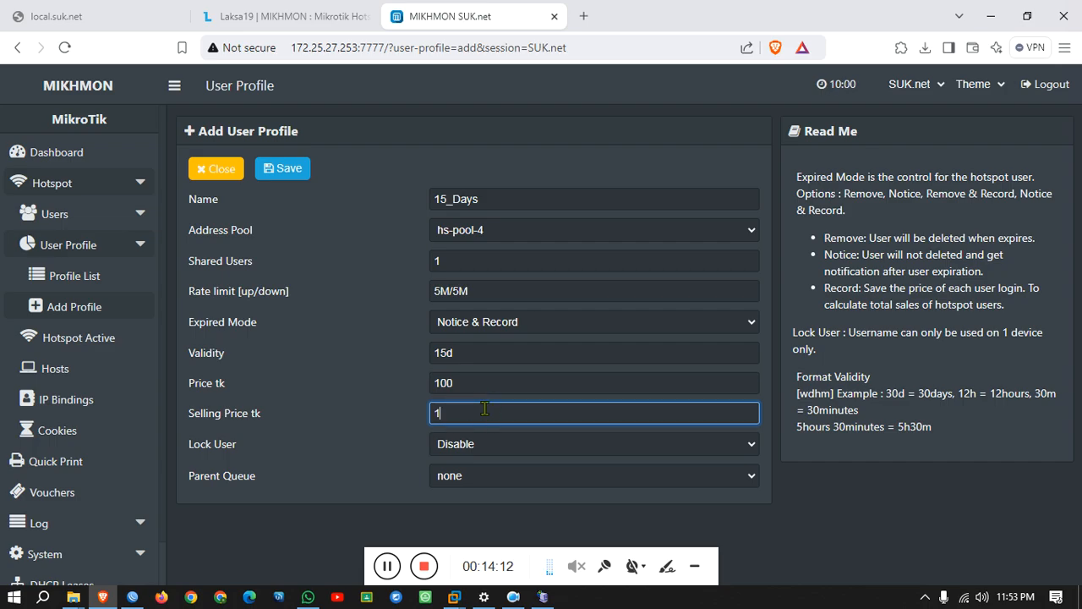
{"action": "type", "text": "105"}
{"action": "left_click", "coordinate": [484, 452]}
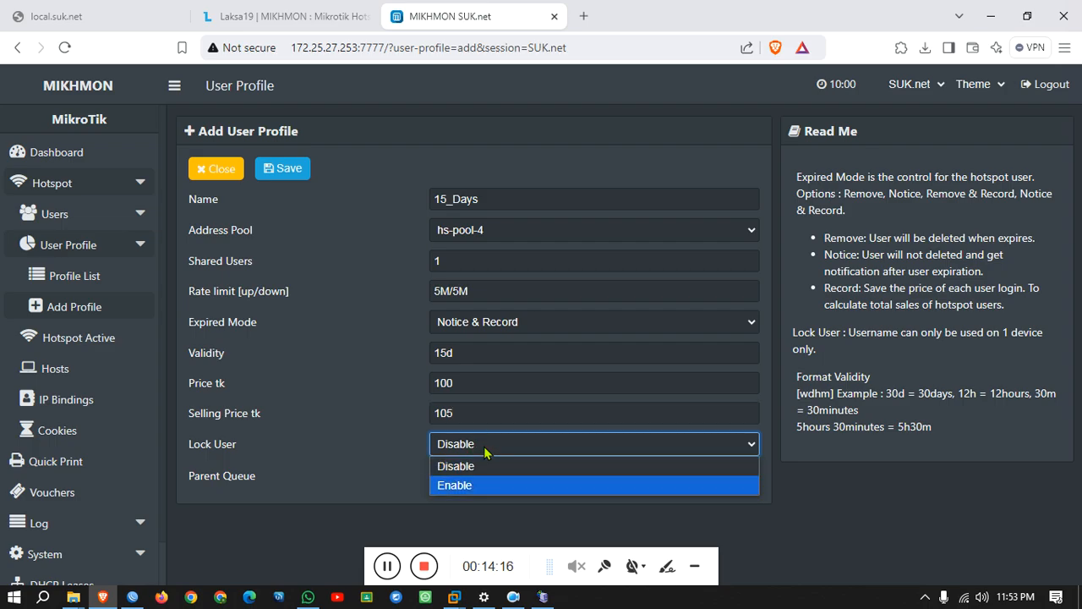
{"action": "left_click", "coordinate": [473, 482]}
{"action": "left_click", "coordinate": [283, 170]}
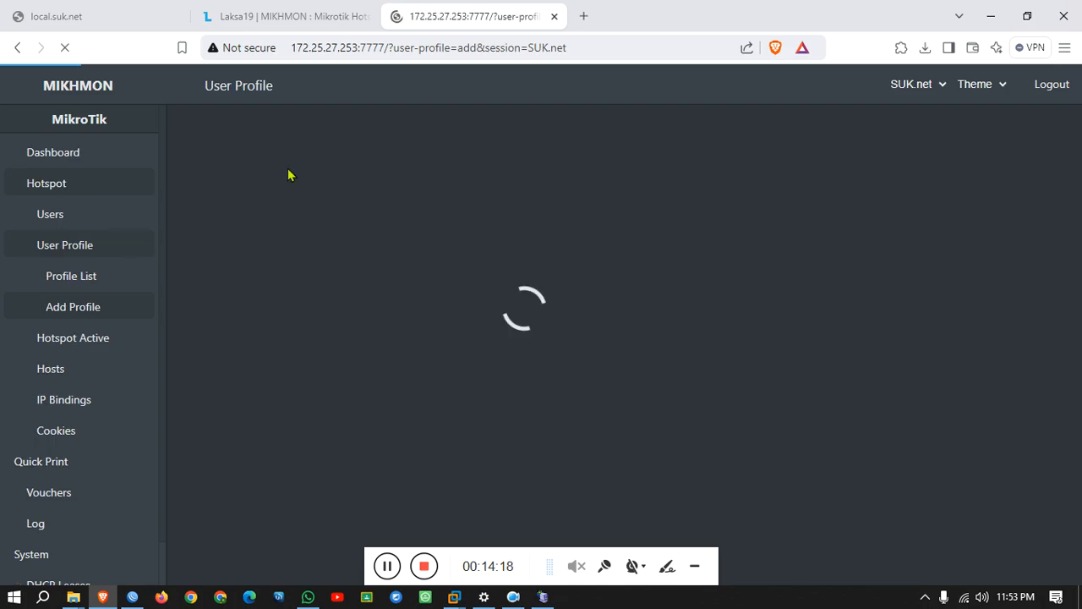
{"action": "left_click", "coordinate": [97, 315]}
Name the new profile 7_Days and assign the hs-pool-4 address pool.
{"action": "left_click", "coordinate": [463, 202]}
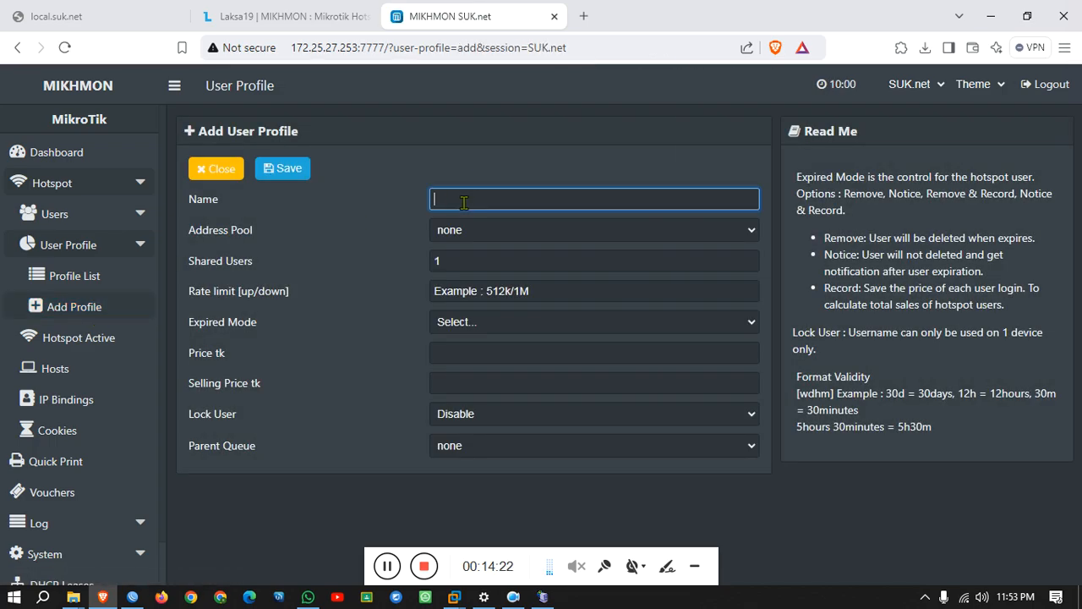
{"action": "type", "text": "30_Days"}
{"action": "left_click_drag", "start_coordinate": [448, 199], "coordinate": [356, 210]}
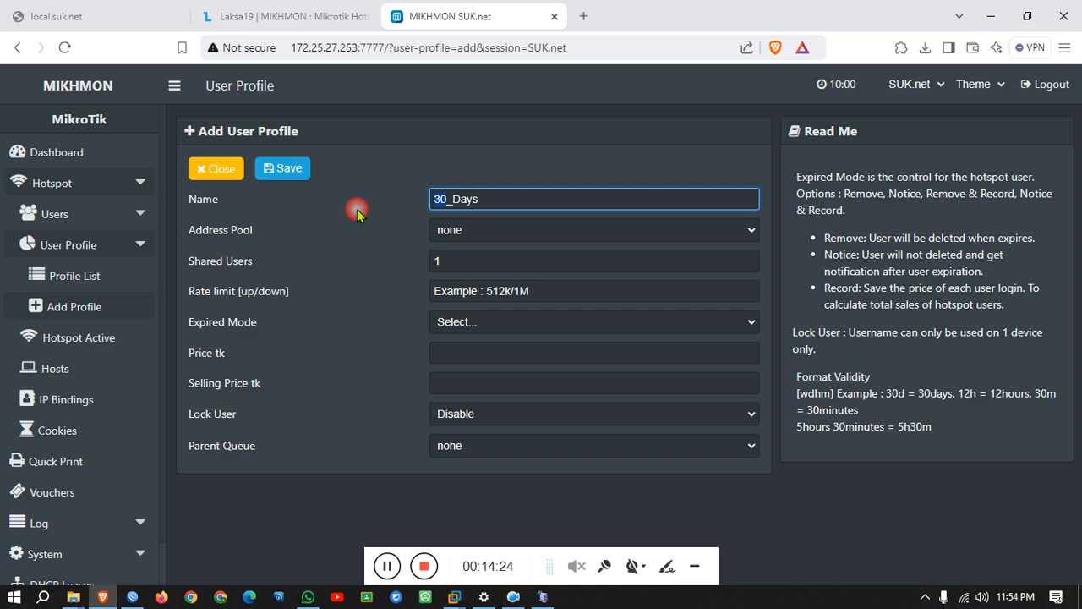
{"action": "type", "text": "7"}
{"action": "left_click", "coordinate": [469, 231]}
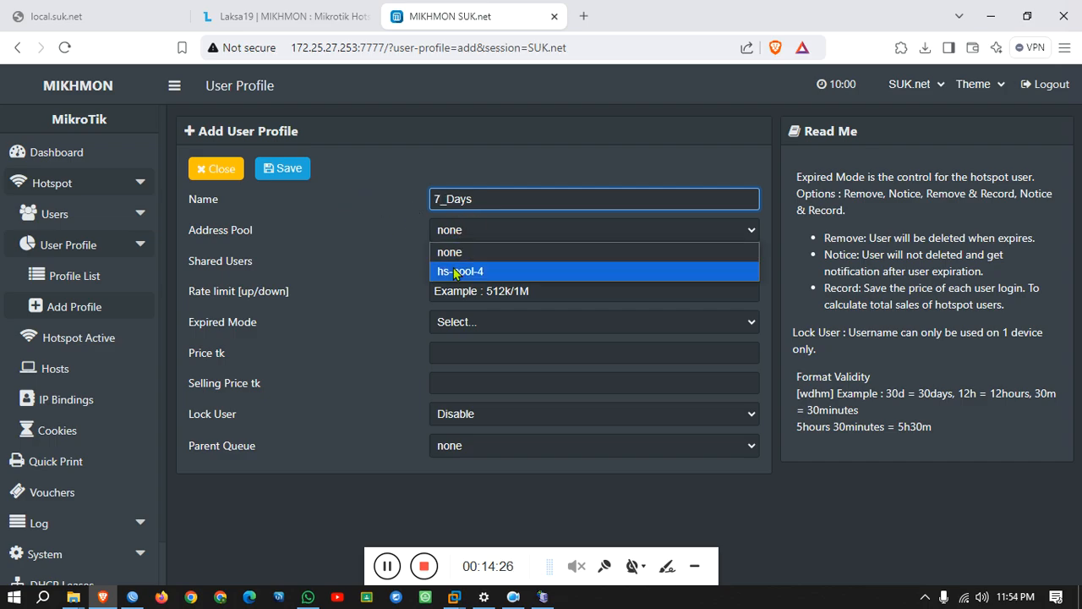
{"action": "left_click", "coordinate": [460, 272]}
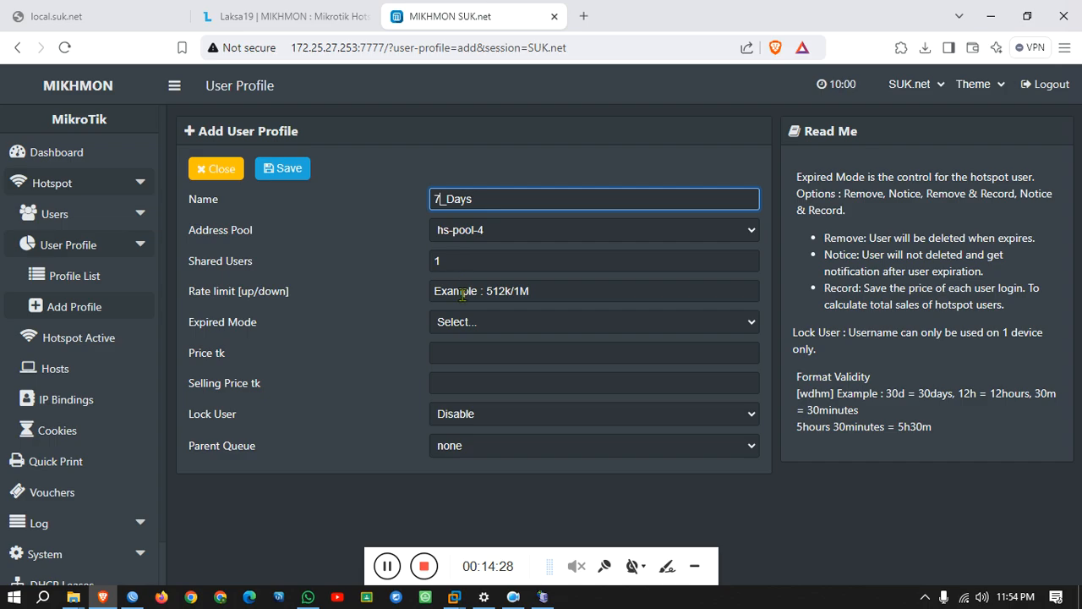
Set a 5M/5M rate limit, Notice & Record expiry and 7d validity.
{"action": "left_click", "coordinate": [461, 292]}
{"action": "type", "text": "5m"}
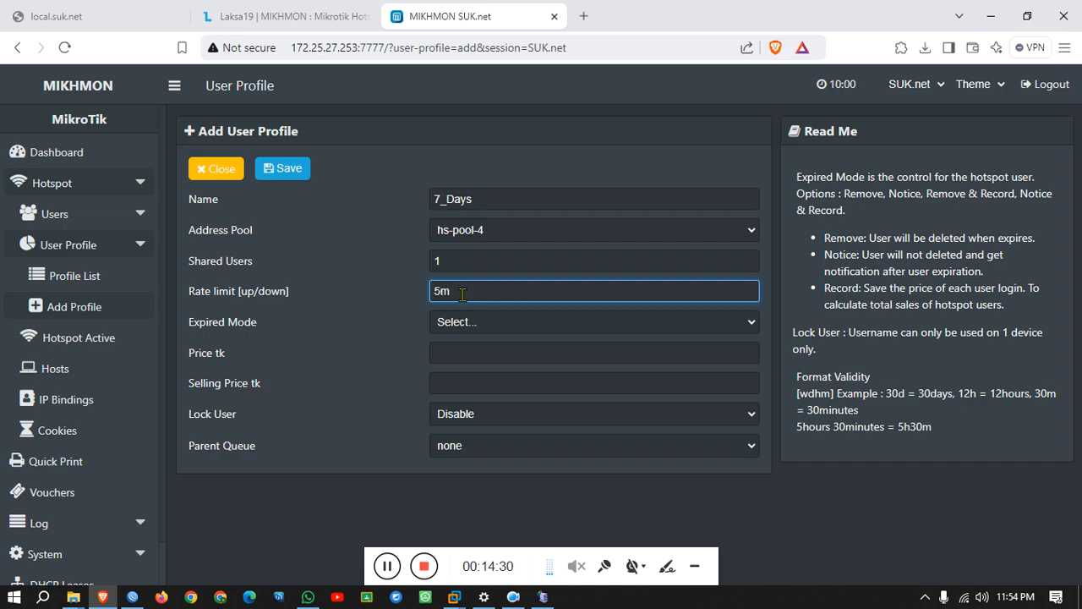
{"action": "key", "text": "BackSpace"}
{"action": "type", "text": "M/5M"}
{"action": "left_click", "coordinate": [465, 319]}
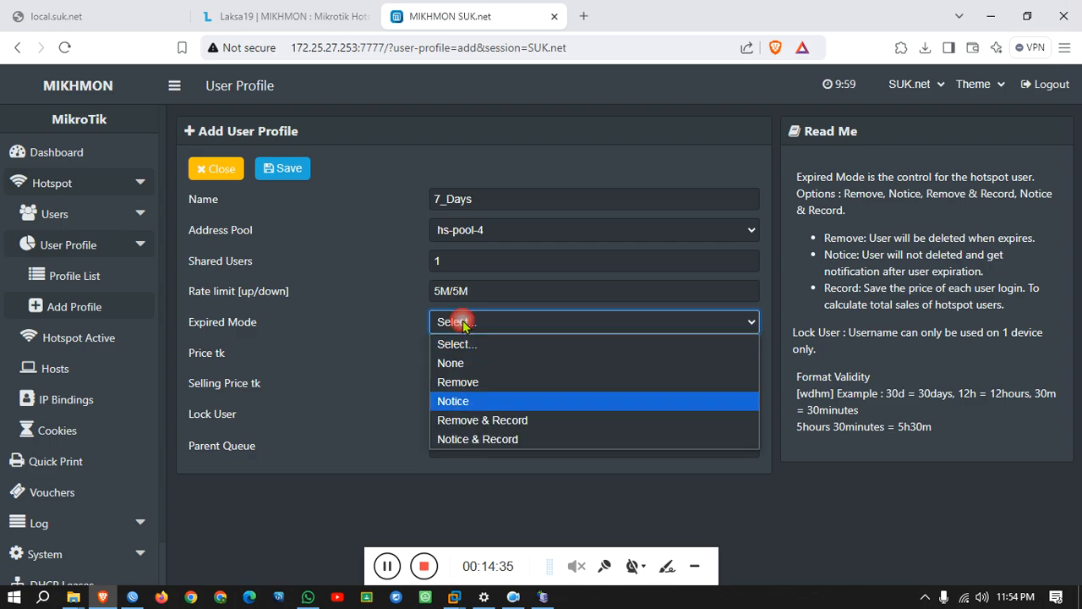
{"action": "left_click", "coordinate": [478, 439]}
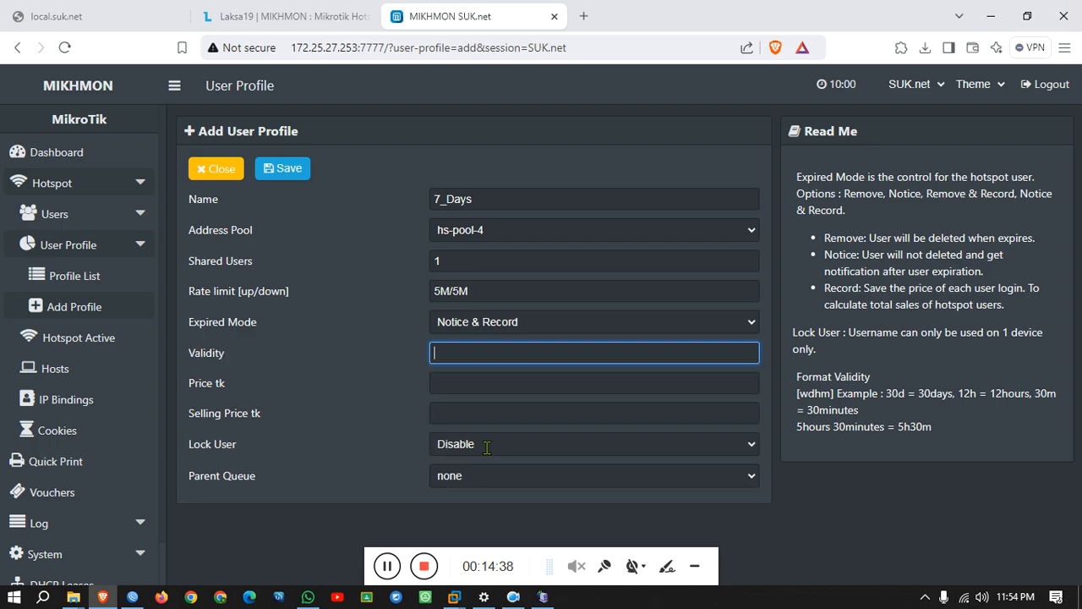
{"action": "left_click", "coordinate": [511, 350]}
{"action": "type", "text": "7d"}
Set price 50, selling price 52, enable Lock User and save the profile.
{"action": "left_click", "coordinate": [487, 382]}
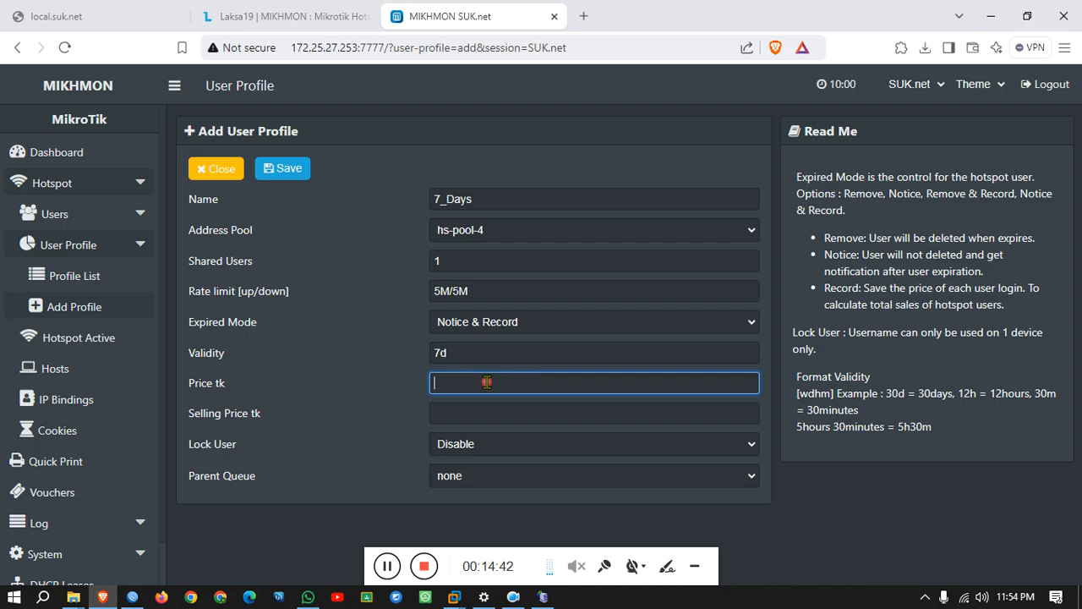
{"action": "type", "text": "50"}
{"action": "left_click", "coordinate": [477, 414]}
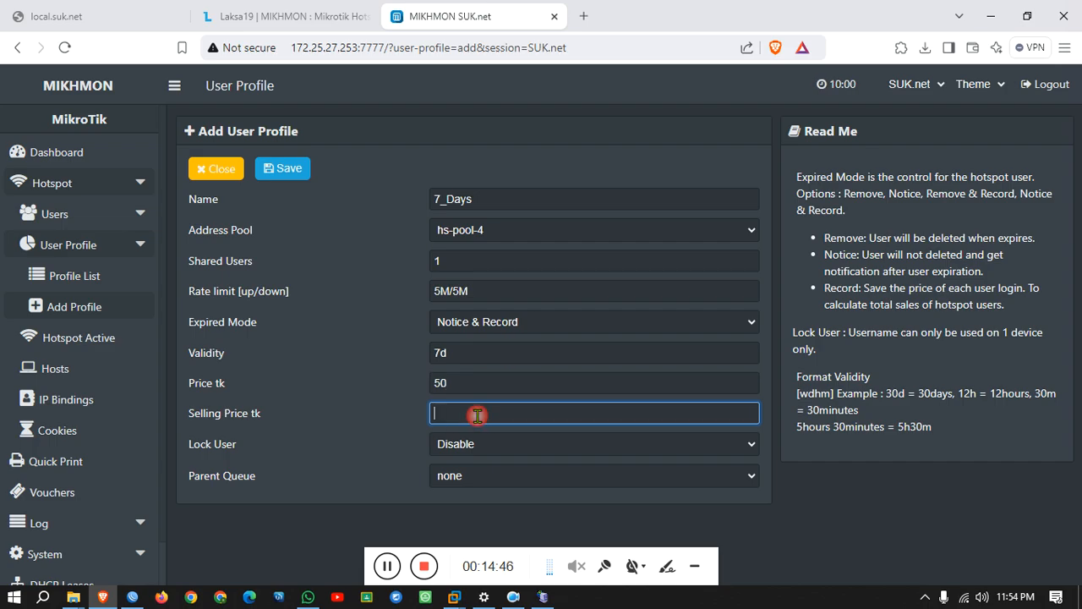
{"action": "left_click", "coordinate": [483, 442]}
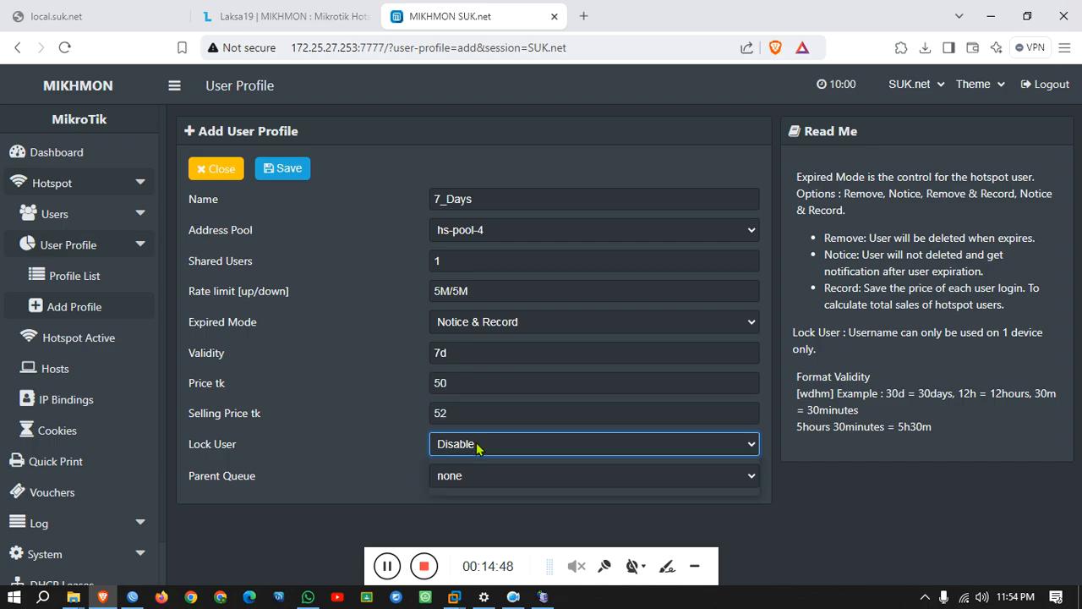
{"action": "left_click", "coordinate": [463, 485]}
{"action": "left_click", "coordinate": [292, 169]}
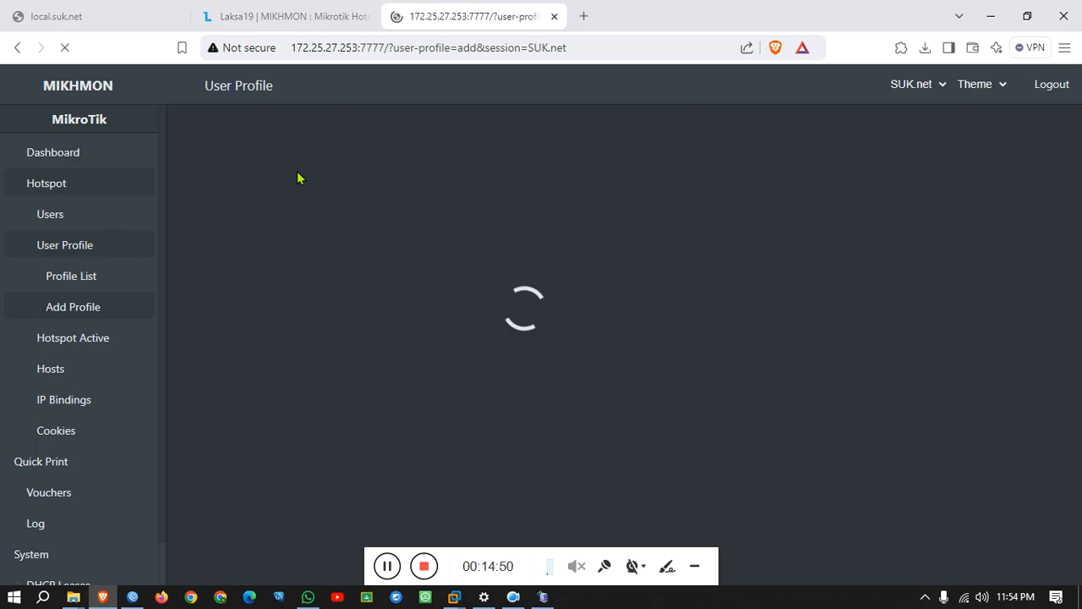
{"action": "left_click", "coordinate": [134, 323]}
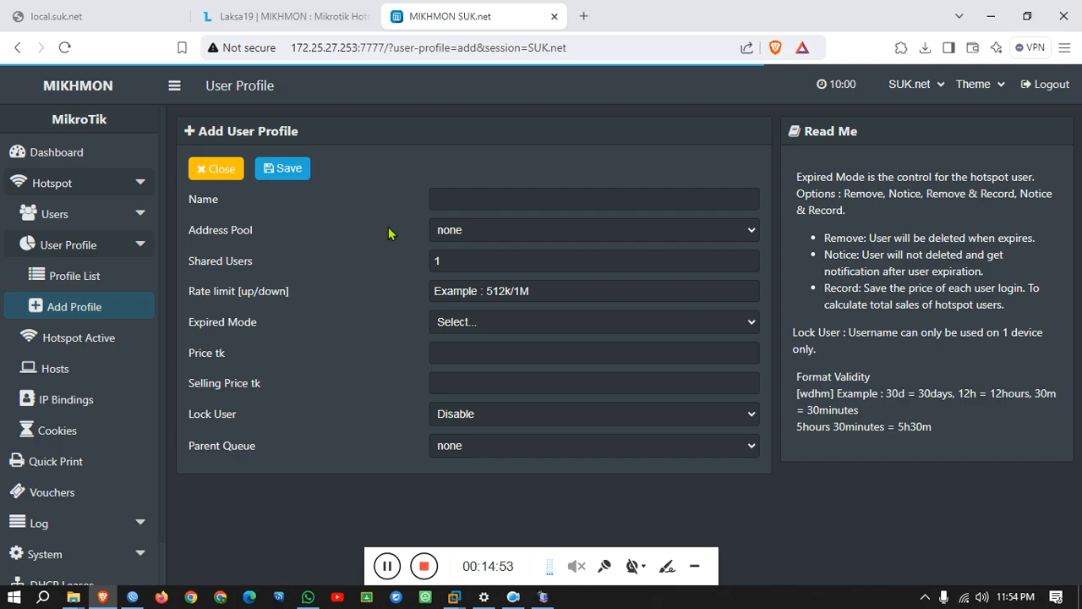
Name the new profile 1_Days and assign the hs-pool-4 address pool.
{"action": "left_click", "coordinate": [434, 202]}
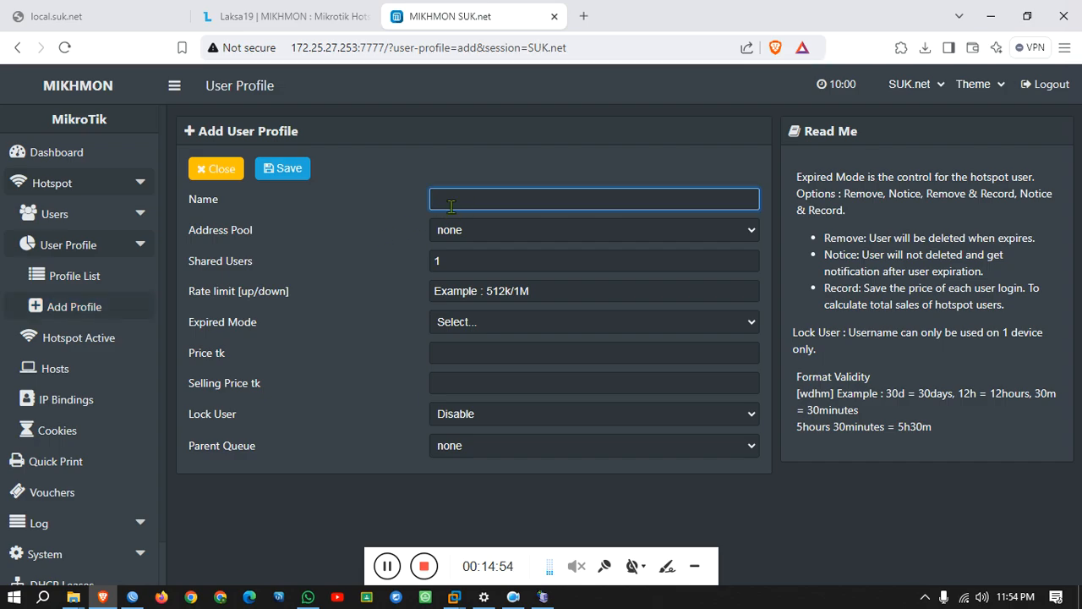
{"action": "type", "text": "30 Days"}
{"action": "left_click", "coordinate": [449, 199]}
{"action": "key", "text": "BackSpace"}
{"action": "key", "text": "BackSpace"}
{"action": "type", "text": "1"}
{"action": "left_click", "coordinate": [466, 230]}
{"action": "left_click", "coordinate": [473, 270]}
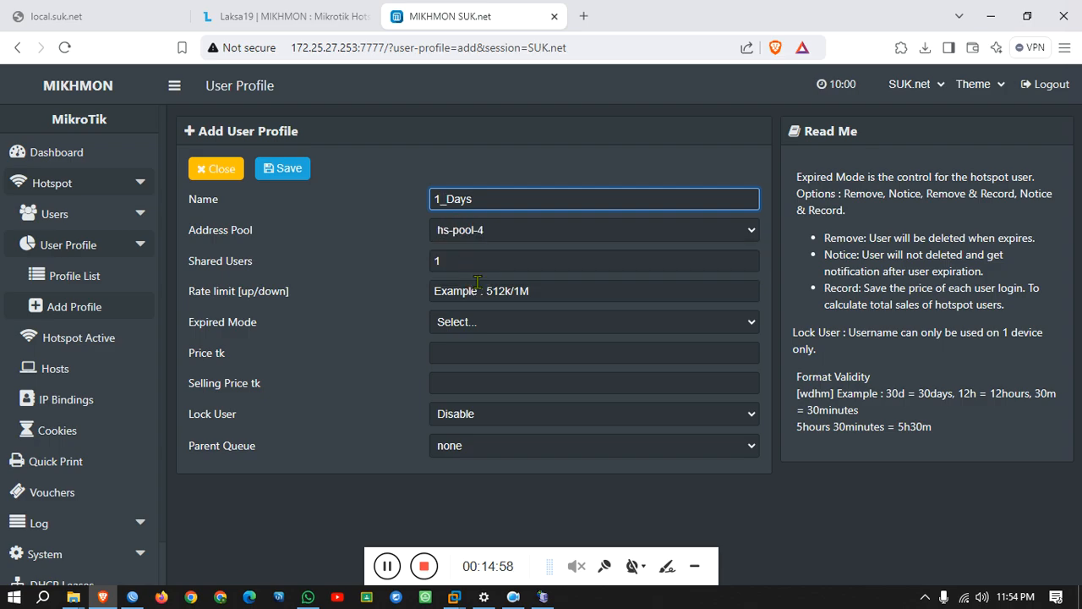
Set a 5M/5M rate limit, Notice & Record expiry and 1d validity.
{"action": "left_click", "coordinate": [478, 287]}
{"action": "type", "text": "5"}
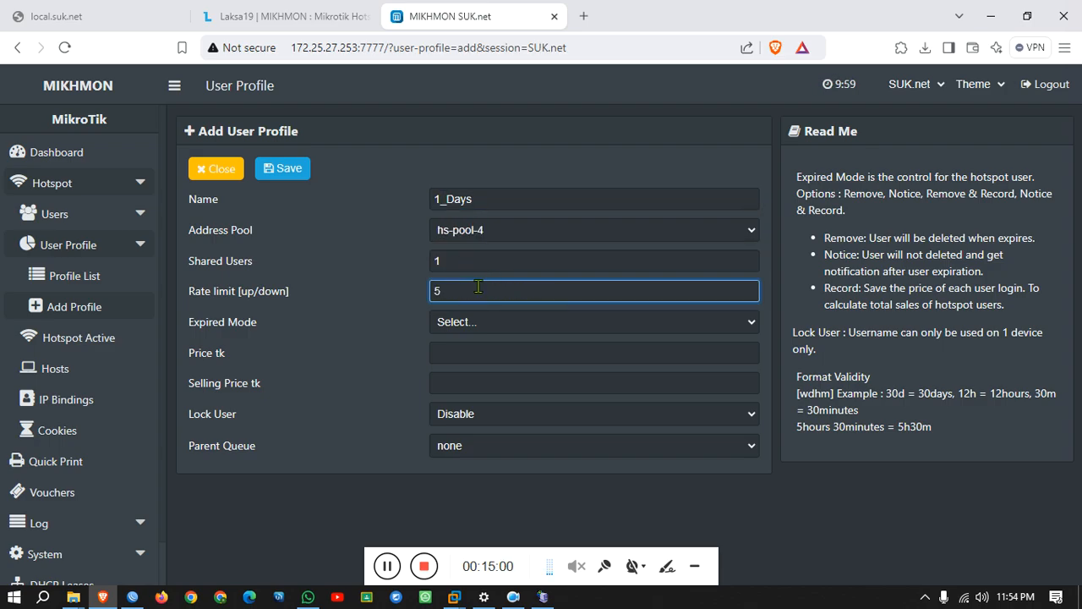
{"action": "type", "text": "M/5M"}
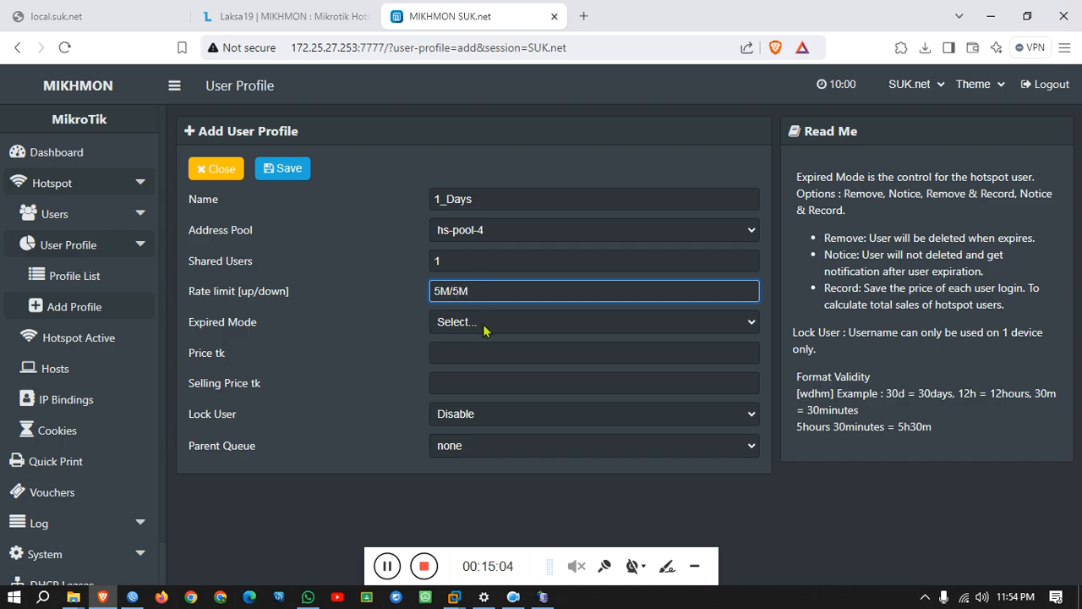
{"action": "left_click", "coordinate": [482, 324]}
{"action": "left_click", "coordinate": [482, 441]}
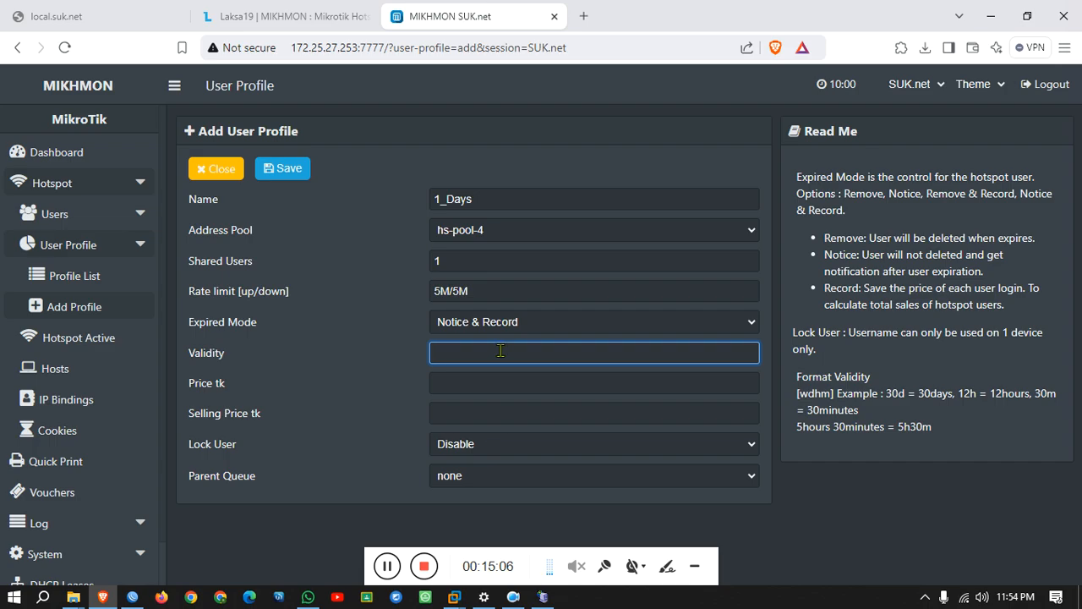
{"action": "type", "text": "1d"}
Set price 10, selling price 12, enable Lock User and save the profile.
{"action": "left_click", "coordinate": [479, 387]}
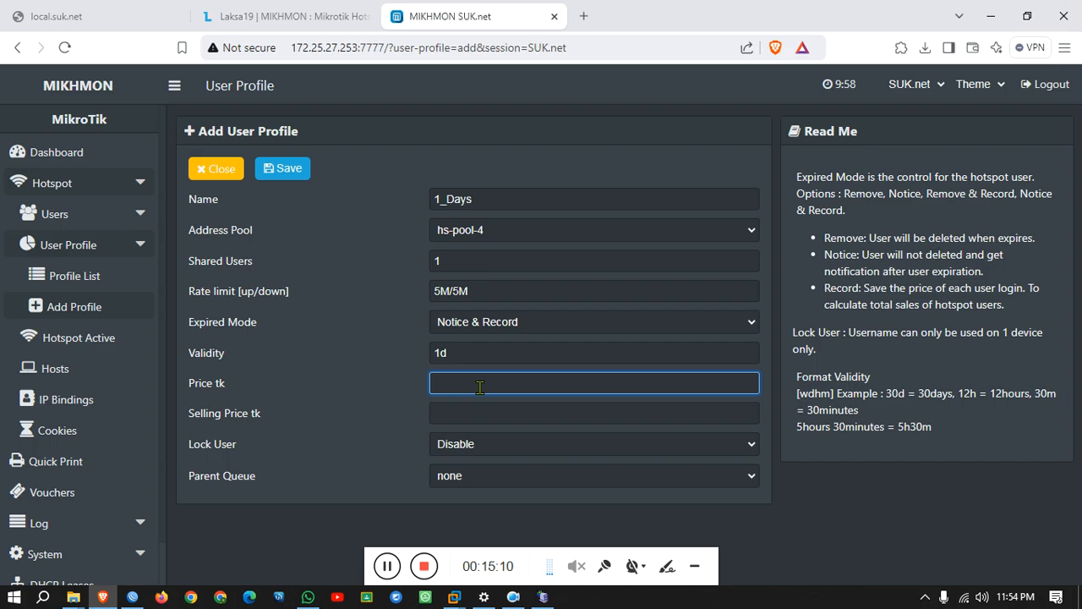
{"action": "type", "text": "10"}
{"action": "left_click", "coordinate": [477, 411]}
{"action": "type", "text": "12"}
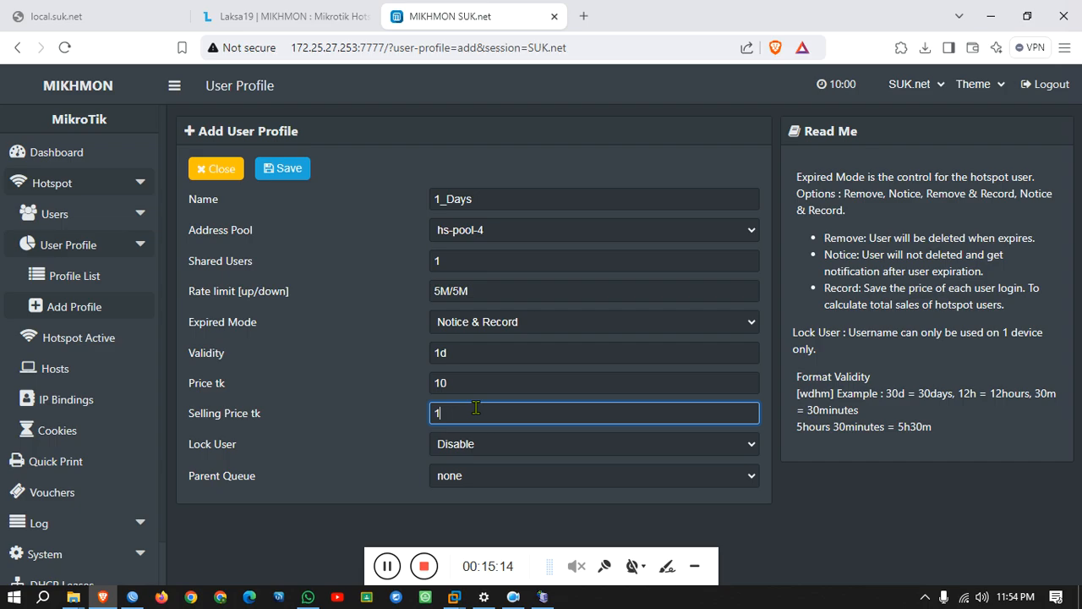
{"action": "left_click", "coordinate": [476, 446]}
{"action": "left_click", "coordinate": [483, 483]}
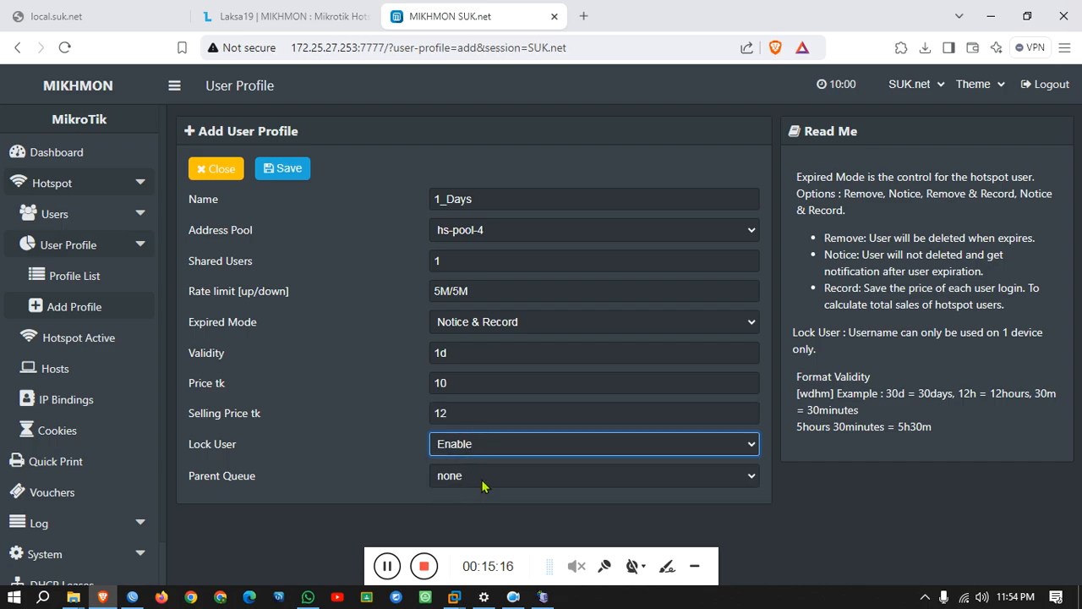
{"action": "left_click", "coordinate": [296, 169]}
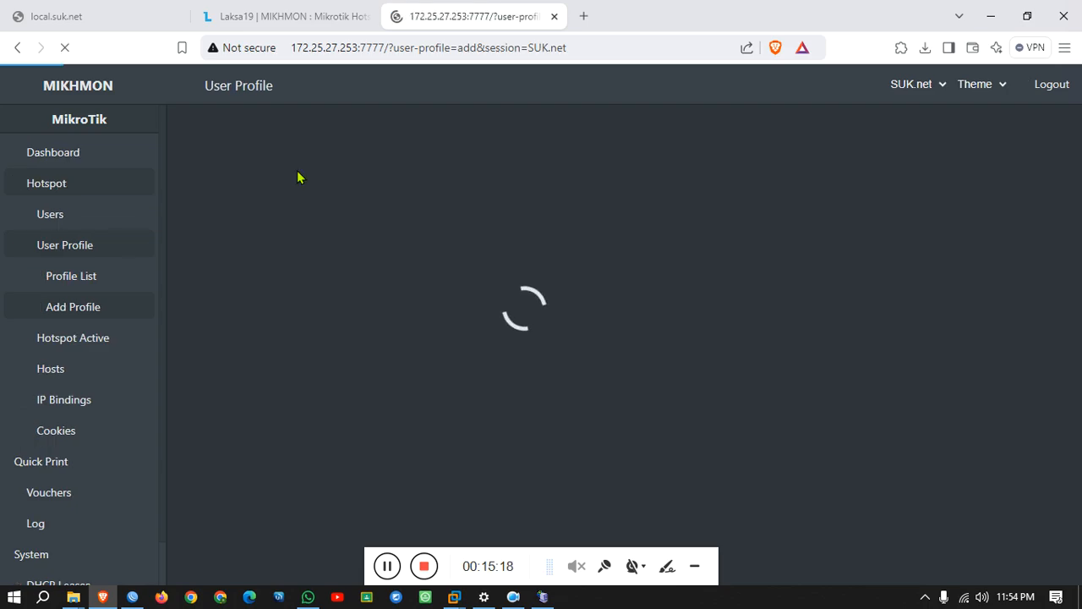
Review the Profile List showing default, 30_Days, 15_Days, 7_Days and 1_Days.
{"action": "left_click", "coordinate": [56, 275]}
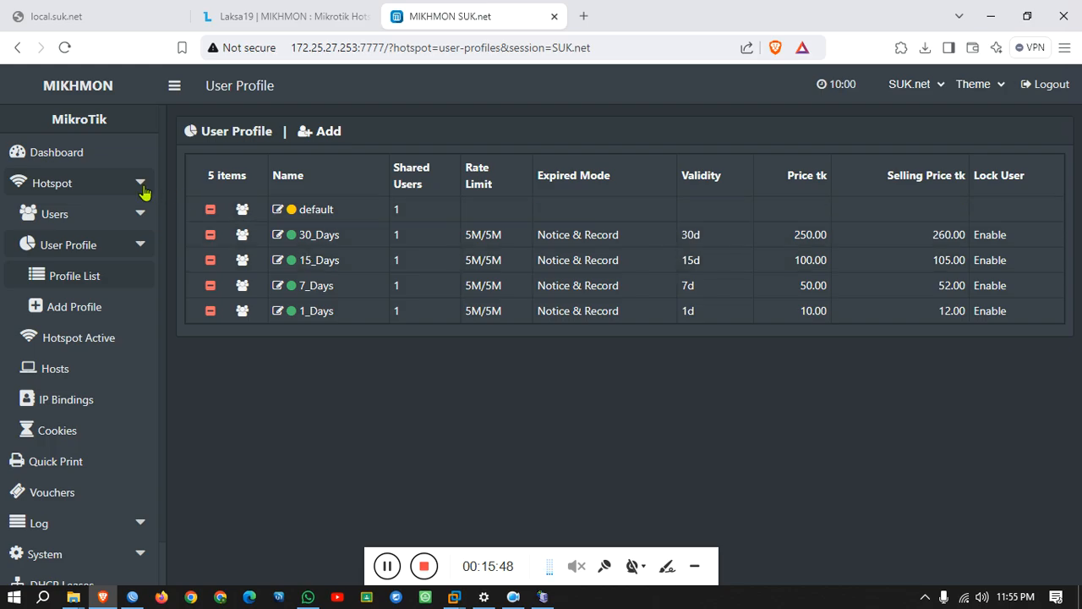
{"action": "left_click", "coordinate": [51, 213]}
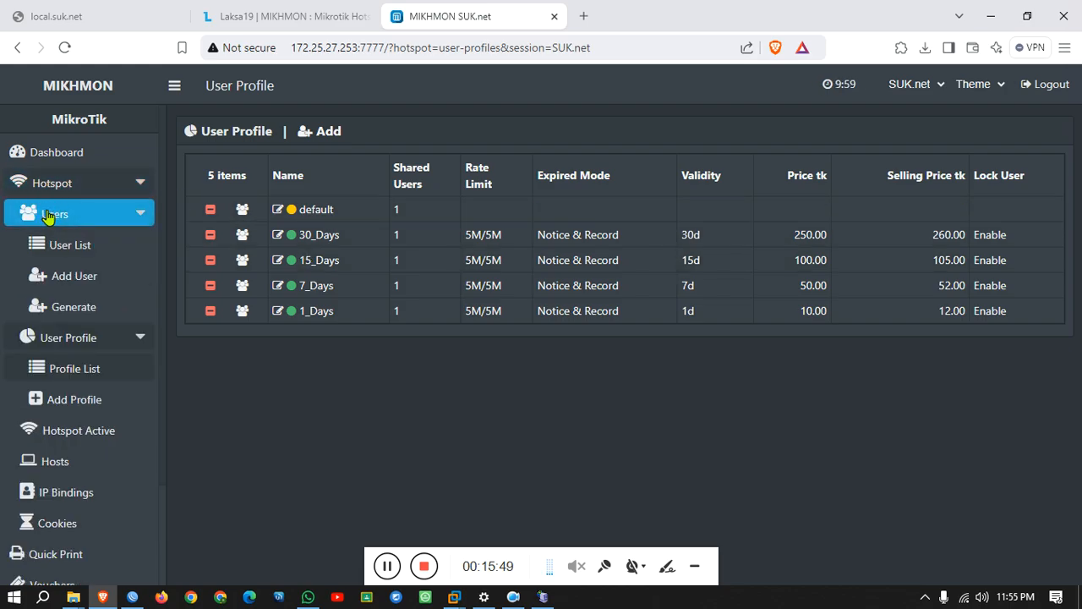
Set up 5 vouchers on server hotspot1, Username = Password mode, name length 8.
{"action": "left_click", "coordinate": [91, 314]}
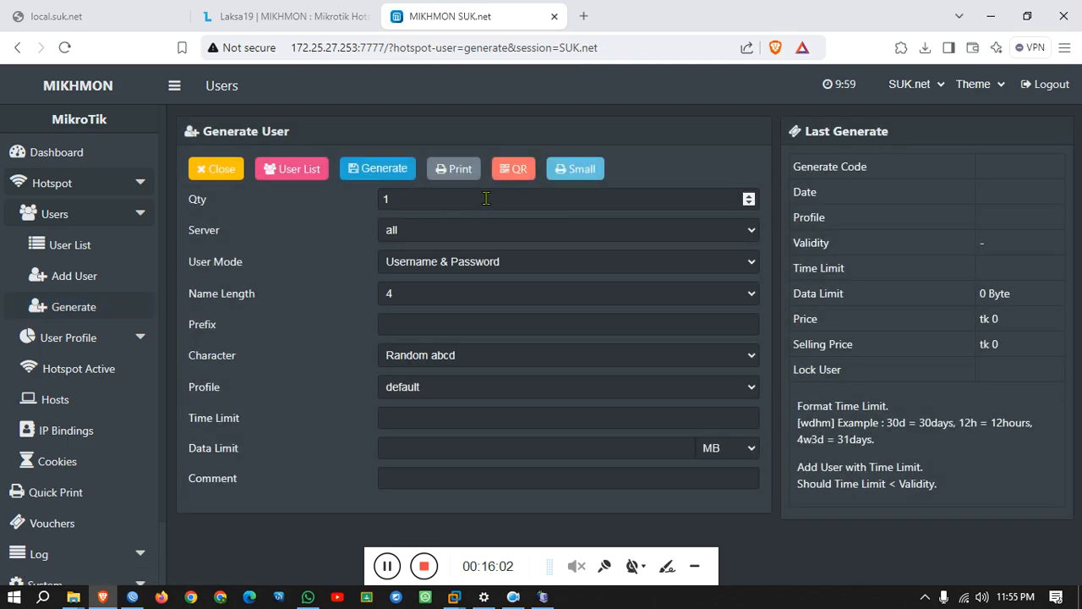
{"action": "left_click_drag", "start_coordinate": [487, 199], "coordinate": [291, 209]}
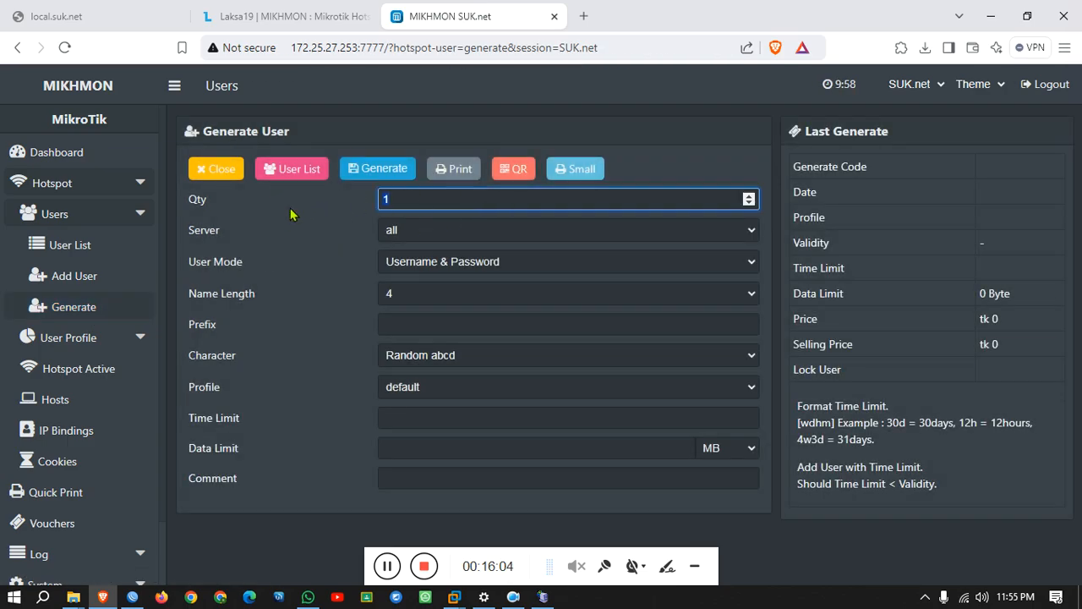
{"action": "type", "text": "5"}
{"action": "left_click", "coordinate": [444, 233]}
{"action": "left_click", "coordinate": [394, 271]}
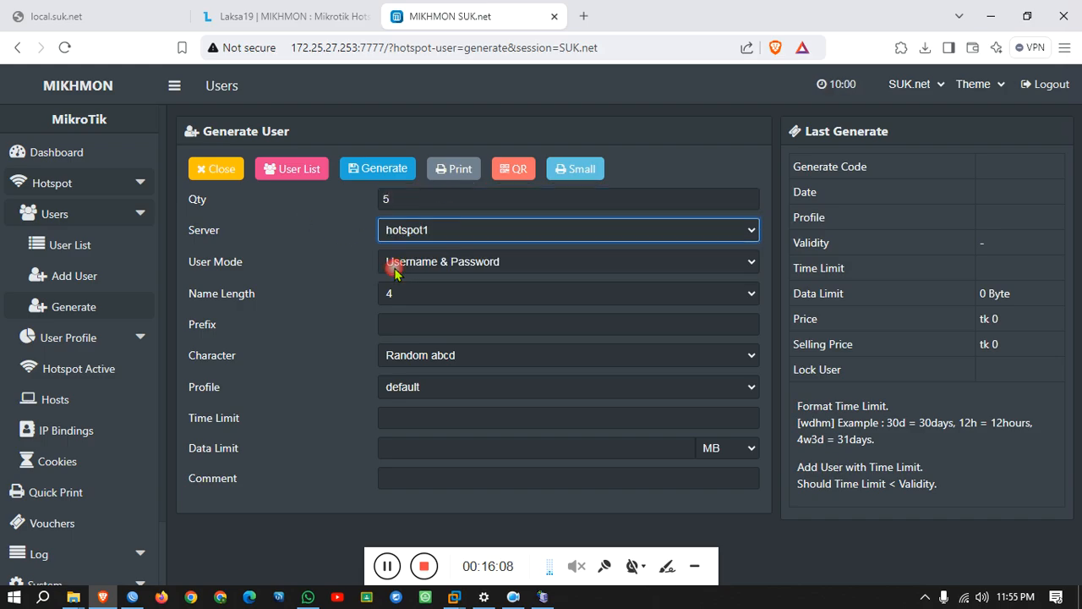
{"action": "left_click", "coordinate": [427, 266]}
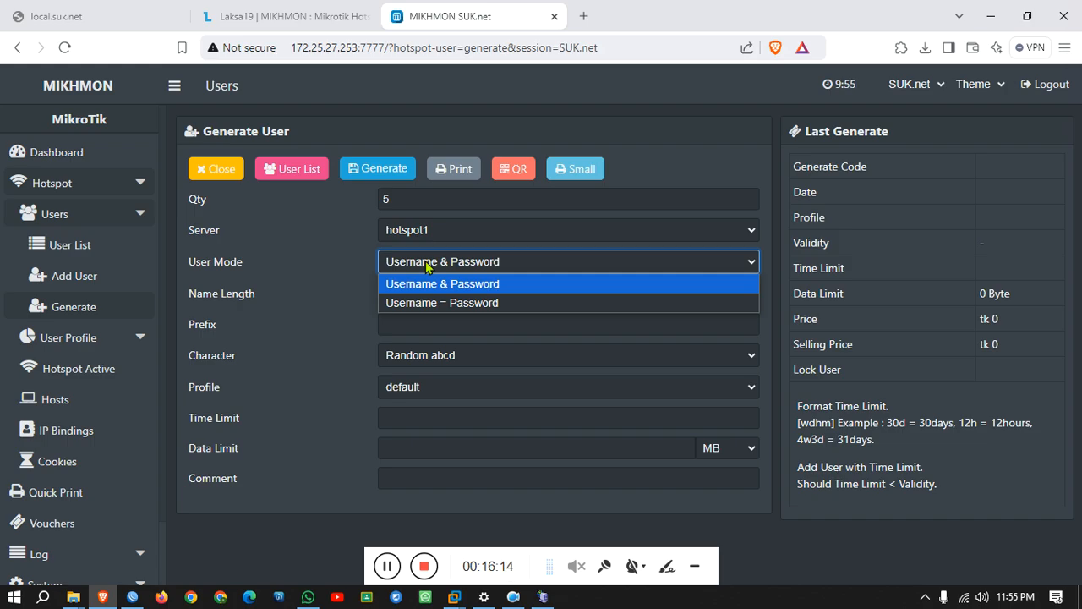
{"action": "left_click", "coordinate": [423, 302]}
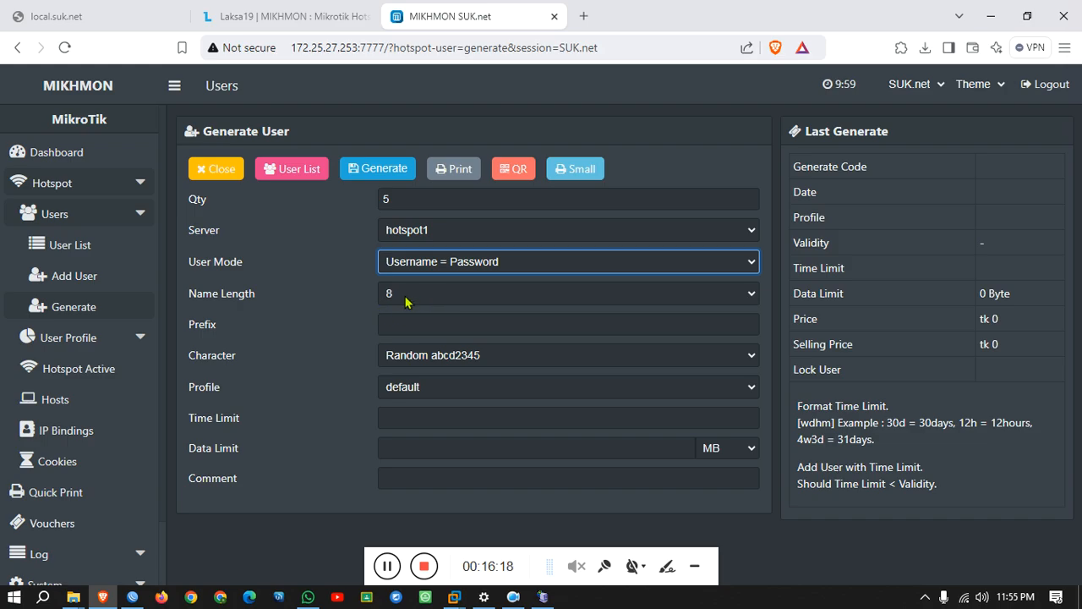
{"action": "left_click", "coordinate": [406, 300]}
{"action": "left_click", "coordinate": [406, 298]}
Give the vouchers prefix SUK-, numeric-only characters and the 1_Days profile.
{"action": "left_click", "coordinate": [397, 327]}
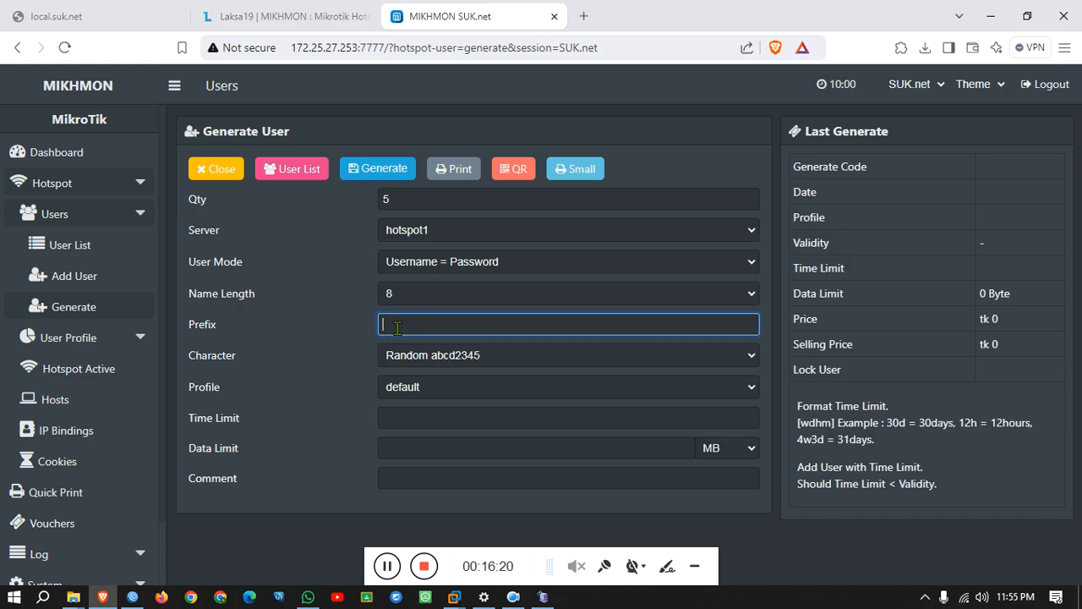
{"action": "type", "text": "SUK-"}
{"action": "left_click", "coordinate": [479, 361]}
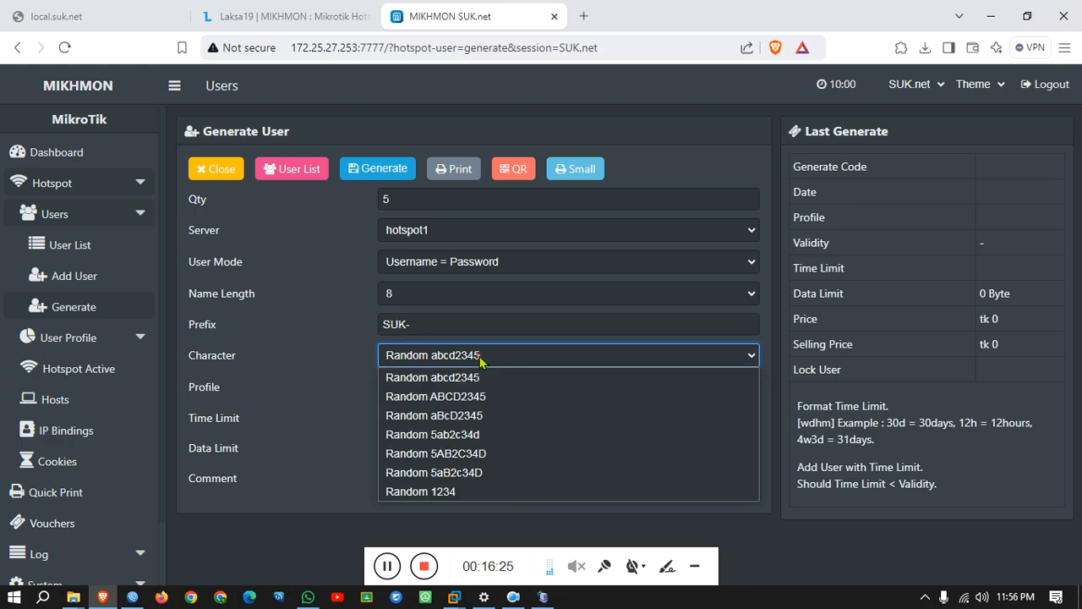
{"action": "left_click", "coordinate": [466, 492]}
{"action": "left_click", "coordinate": [436, 386]}
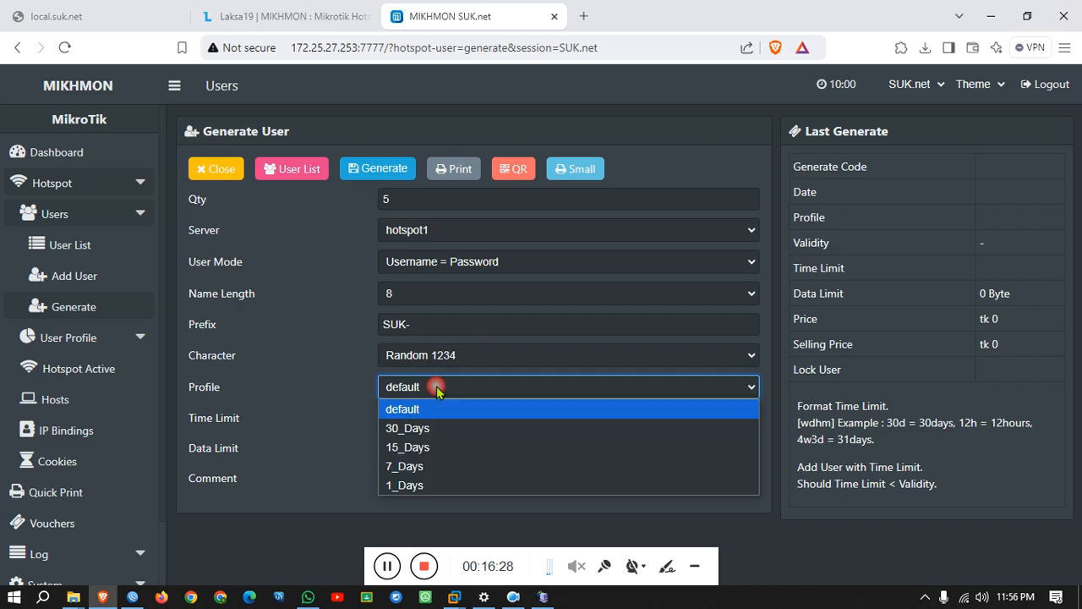
{"action": "left_click", "coordinate": [416, 485]}
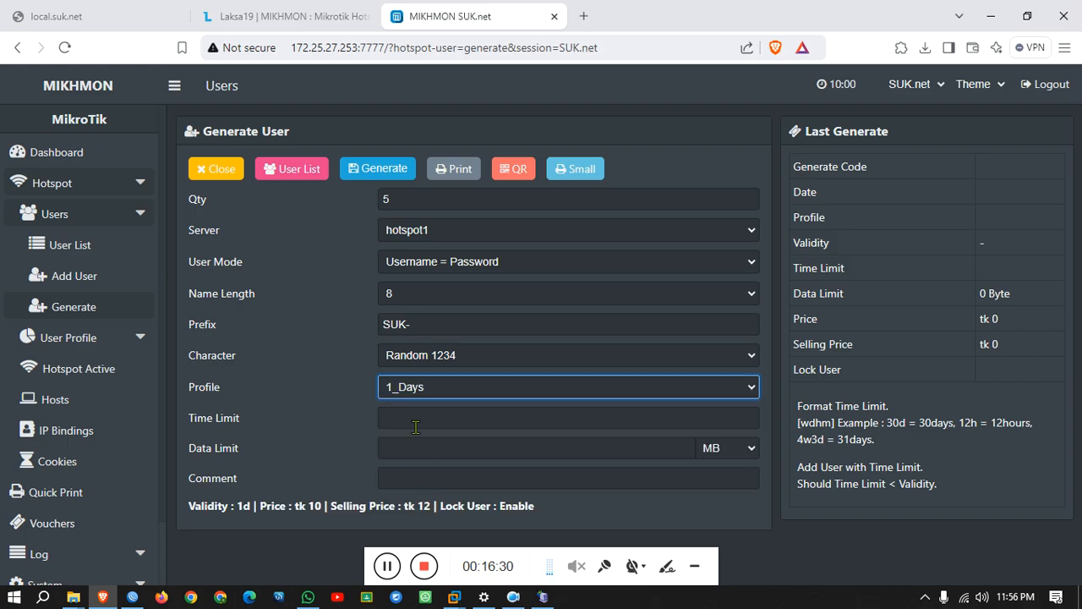
Add a comment to the batch and generate the five vouchers.
{"action": "left_click", "coordinate": [506, 479]}
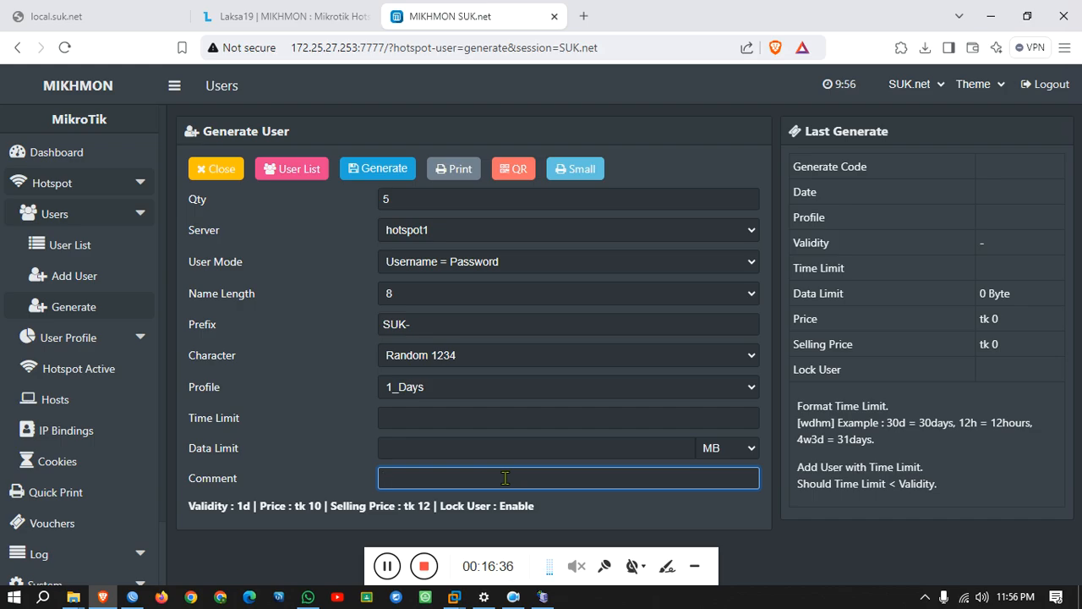
{"action": "type", "text": "Th"}
{"action": "type", "text": "amim"}
{"action": "key", "text": "BackSpace"}
{"action": "key", "text": "BackSpace"}
{"action": "type", "text": "mim"}
{"action": "left_click", "coordinate": [355, 171]}
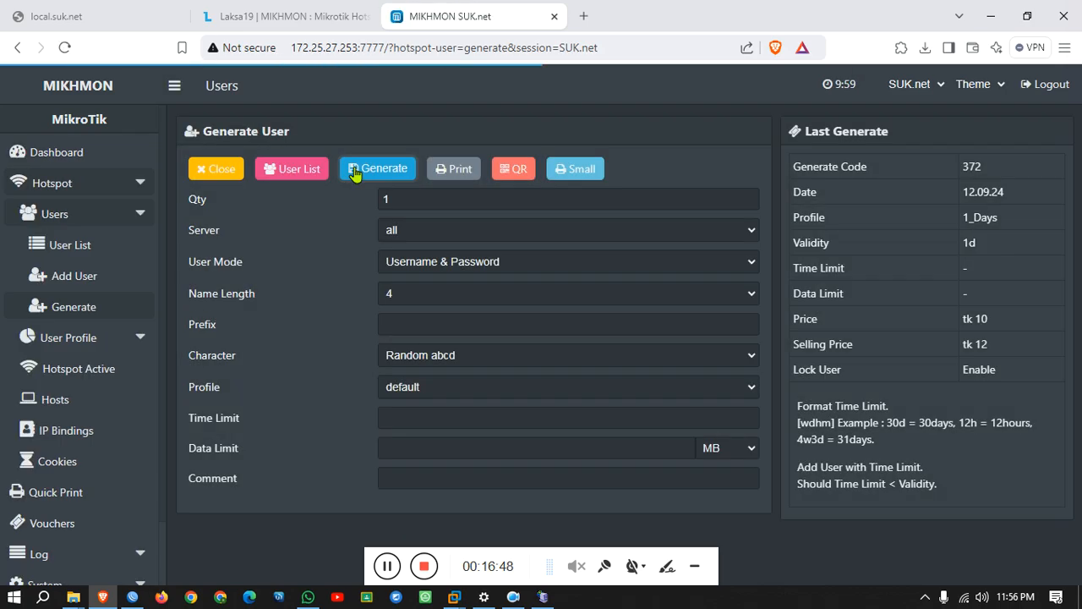
Open Mikhmon's print page showing the five SUK- 1d tk 12.00 voucher cards.
{"action": "left_click", "coordinate": [455, 170]}
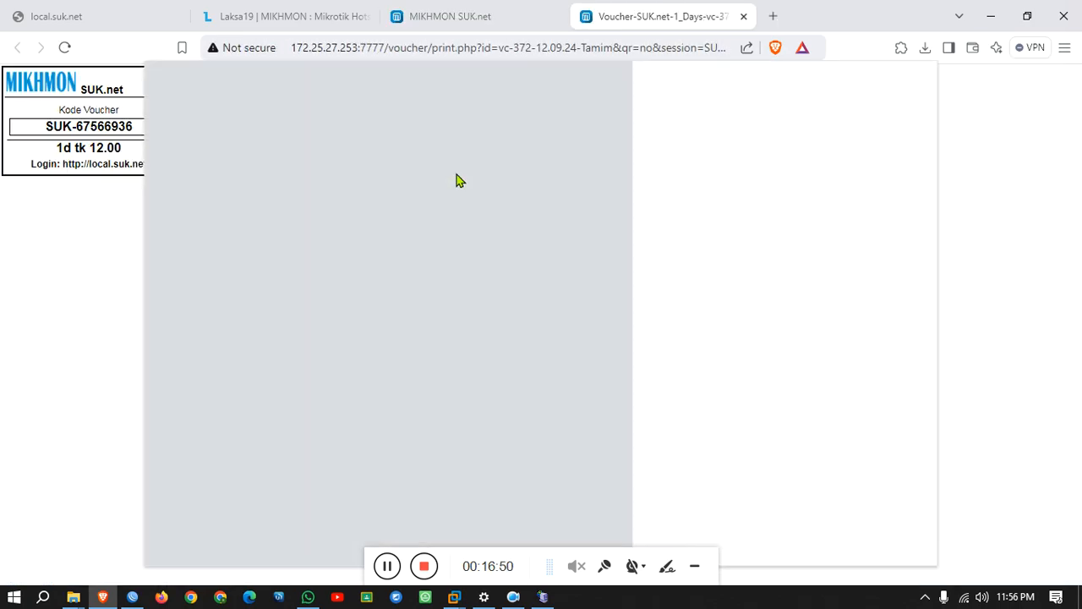
{"action": "left_click", "coordinate": [884, 532]}
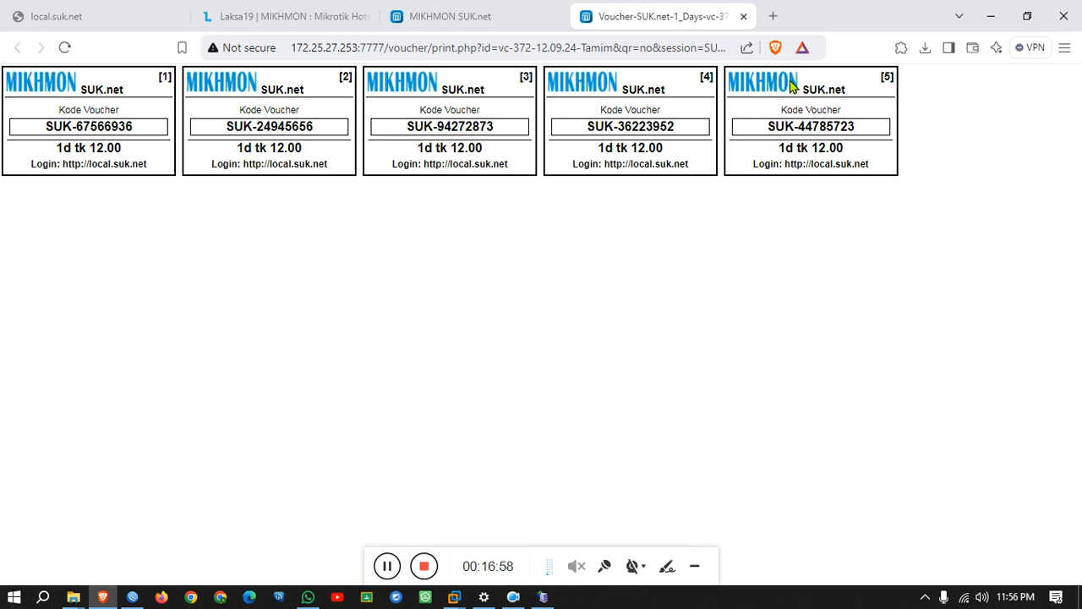
{"action": "left_click", "coordinate": [74, 597]}
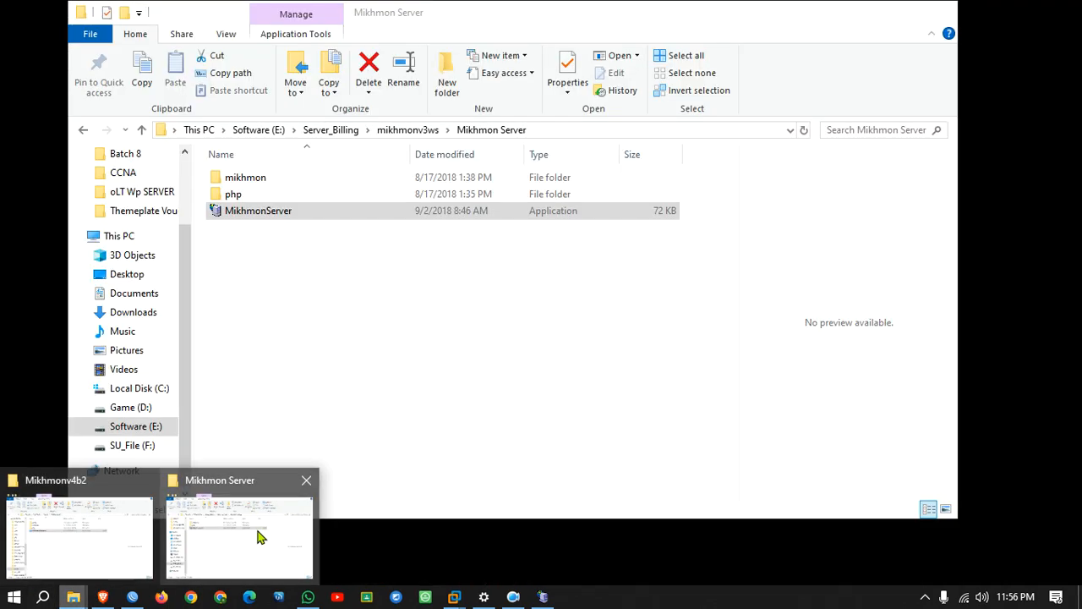
Browse to mikhmon\img in the Mikhmon Server folder and preview the 3066×1024 logo PNG.
{"action": "left_click", "coordinate": [259, 536]}
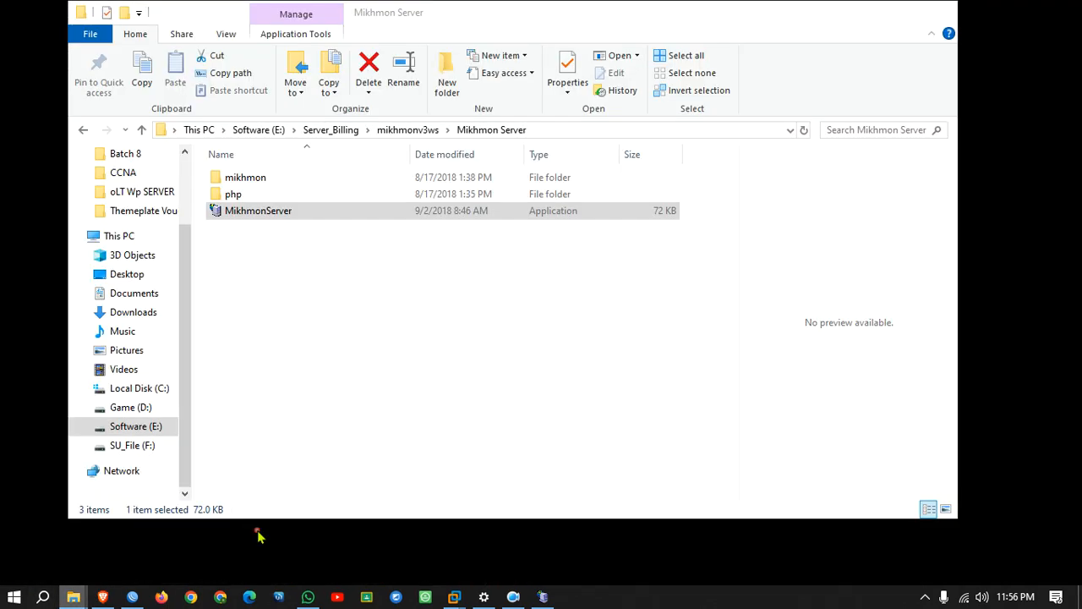
{"action": "double_click", "coordinate": [278, 181]}
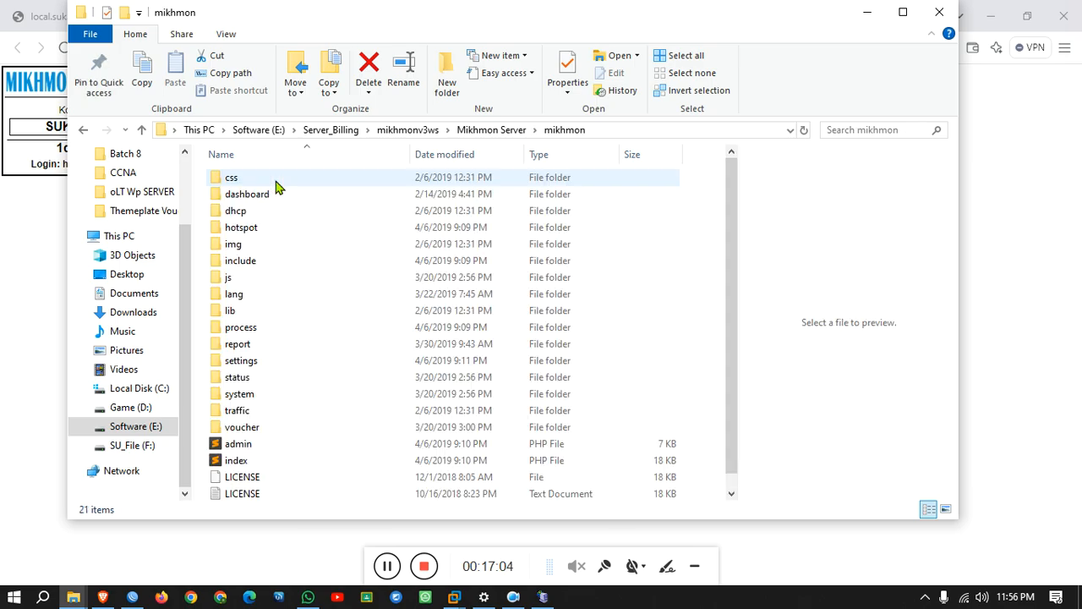
{"action": "double_click", "coordinate": [251, 245]}
{"action": "left_click", "coordinate": [427, 219]}
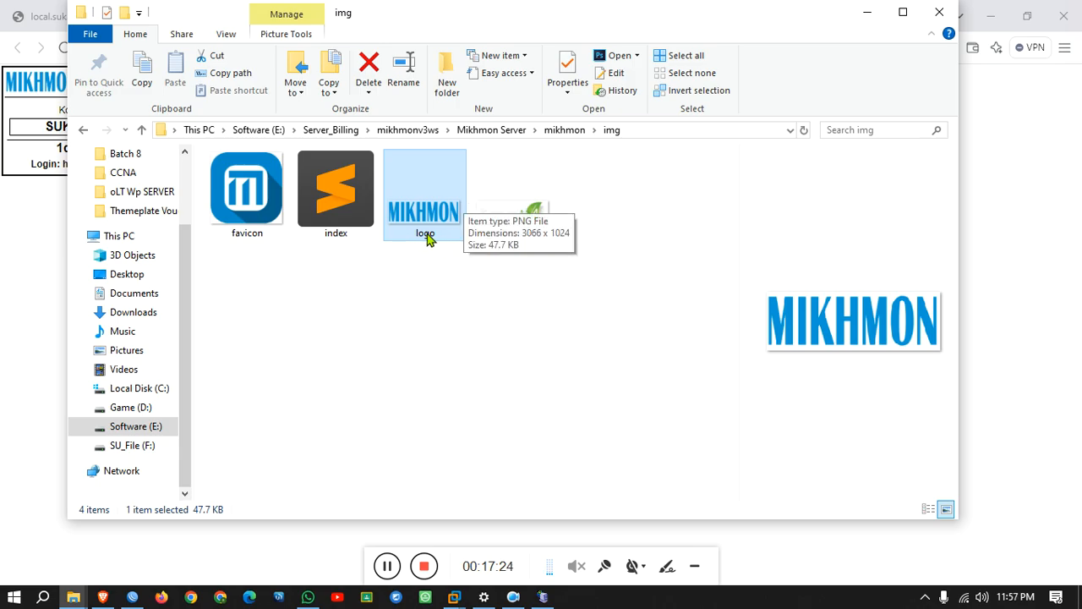
Close the voucher print page and open Hotspot > Users > User List in Mikhmon.
{"action": "left_click", "coordinate": [868, 19]}
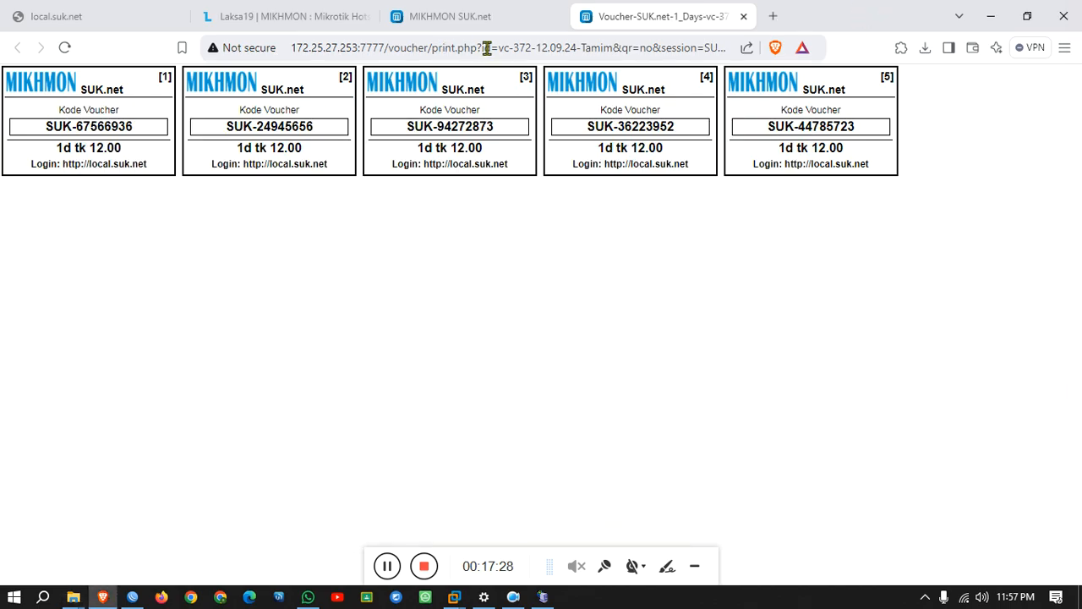
{"action": "left_click", "coordinate": [742, 17]}
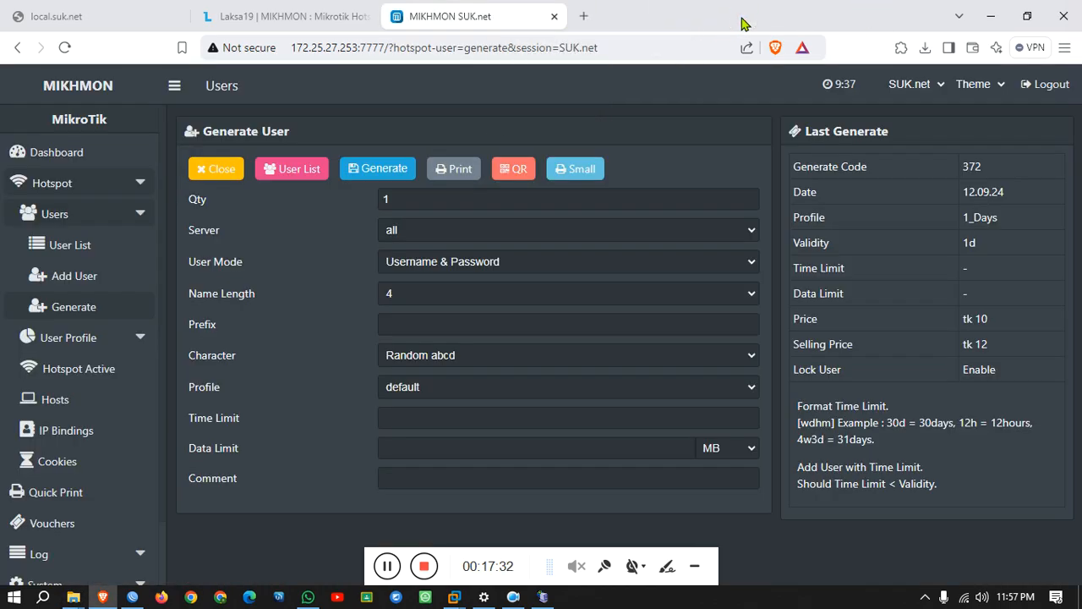
{"action": "left_click", "coordinate": [43, 152]}
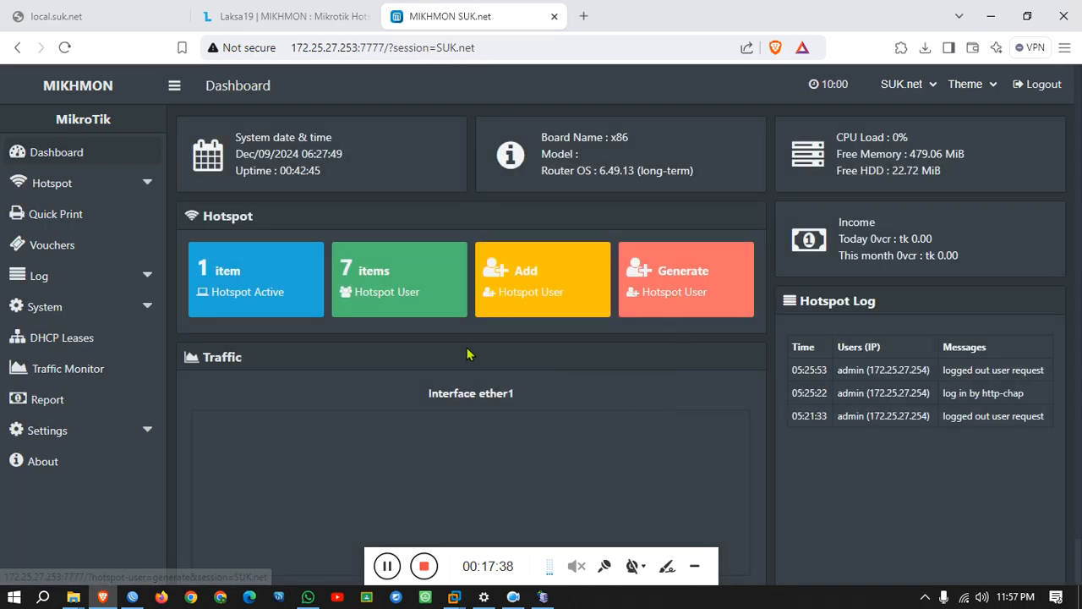
{"action": "left_click", "coordinate": [18, 188]}
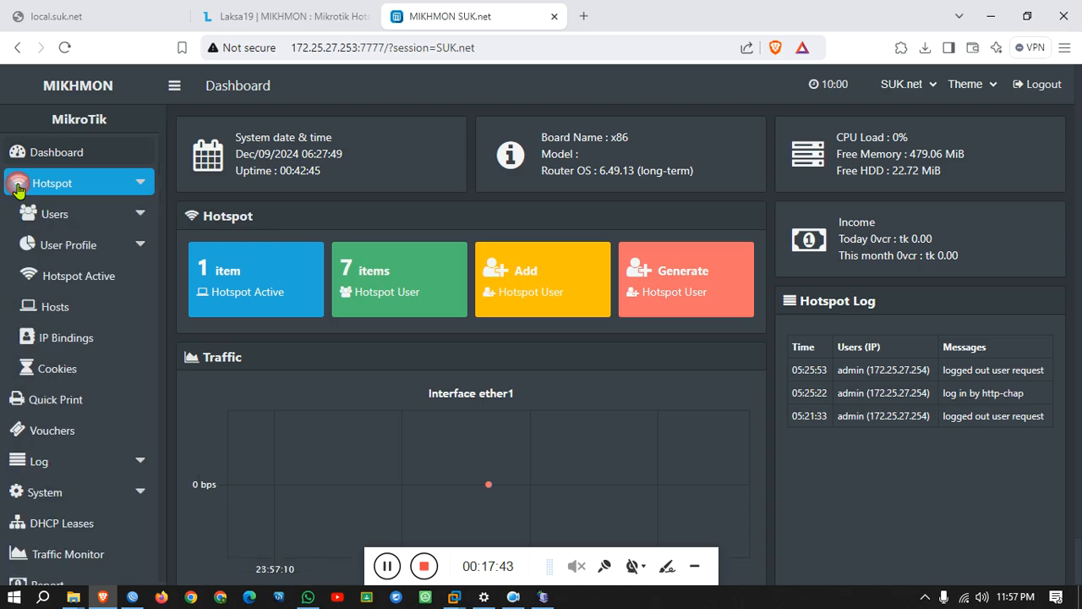
{"action": "left_click", "coordinate": [56, 215]}
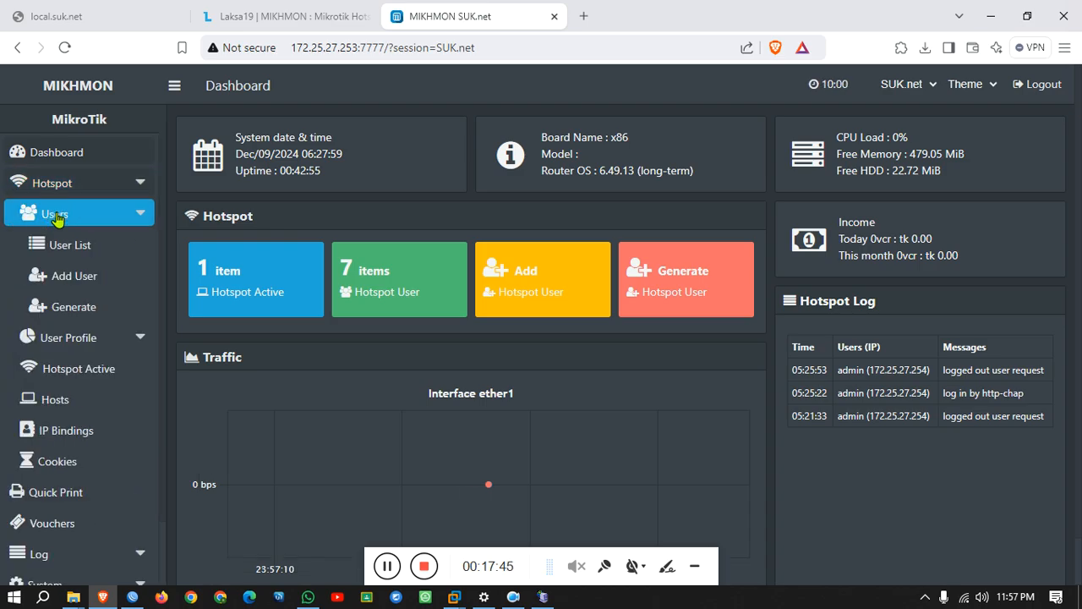
{"action": "left_click", "coordinate": [85, 249]}
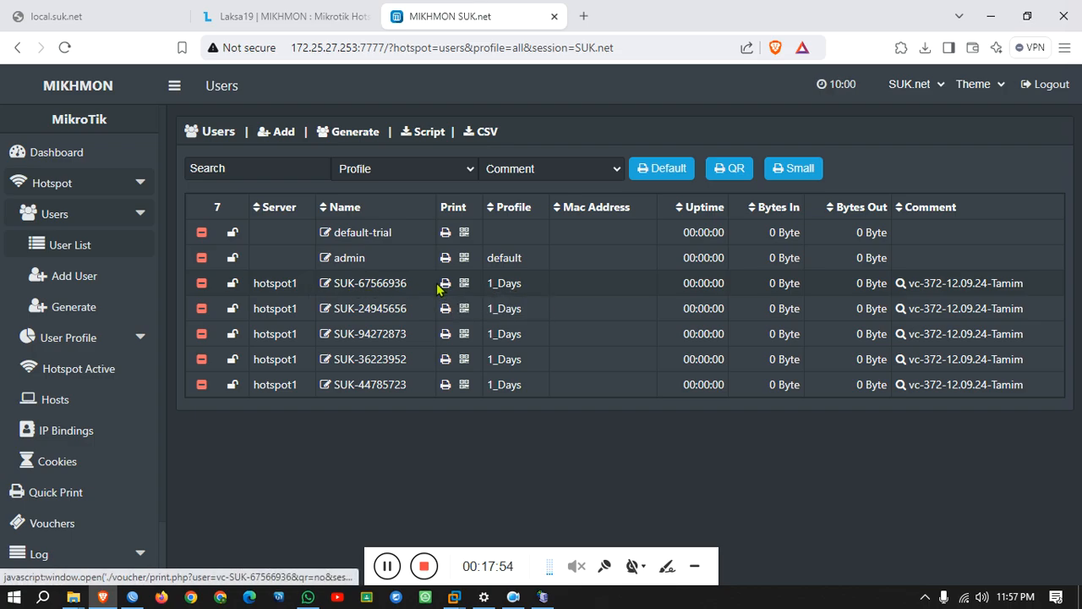
Copy the first SUK- voucher name from the hotspot user list.
{"action": "left_click_drag", "start_coordinate": [416, 287], "coordinate": [356, 283]}
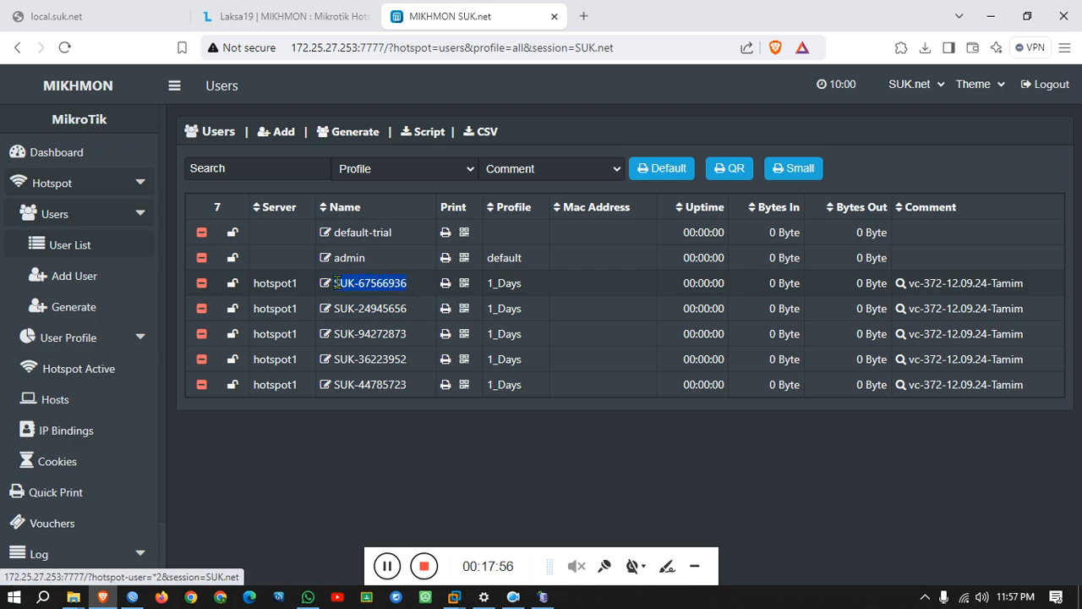
{"action": "right_click", "coordinate": [336, 284]}
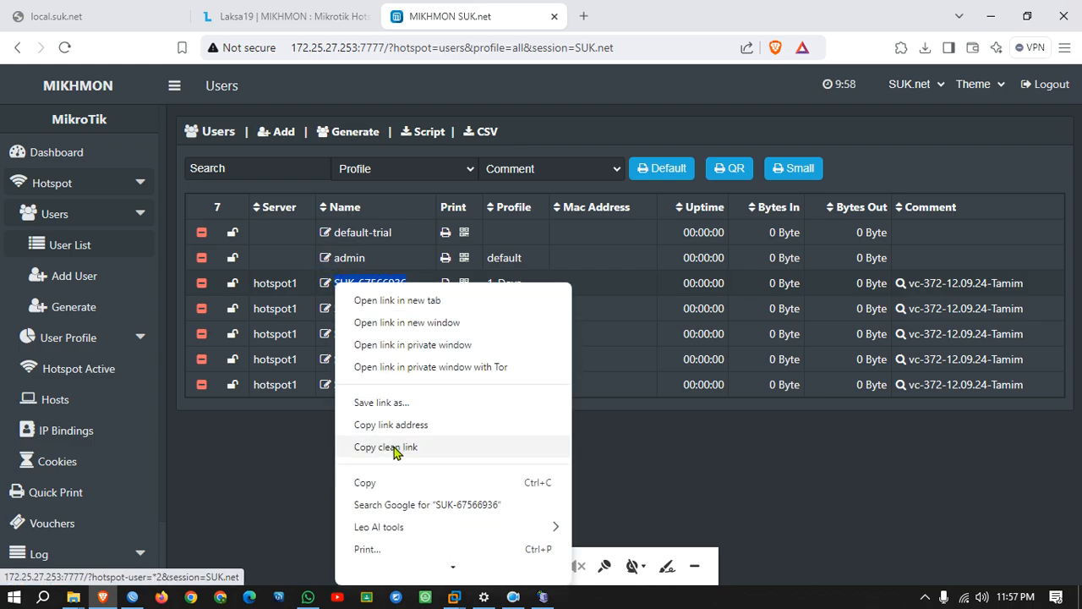
{"action": "left_click", "coordinate": [366, 482]}
{"action": "left_click", "coordinate": [136, 16]}
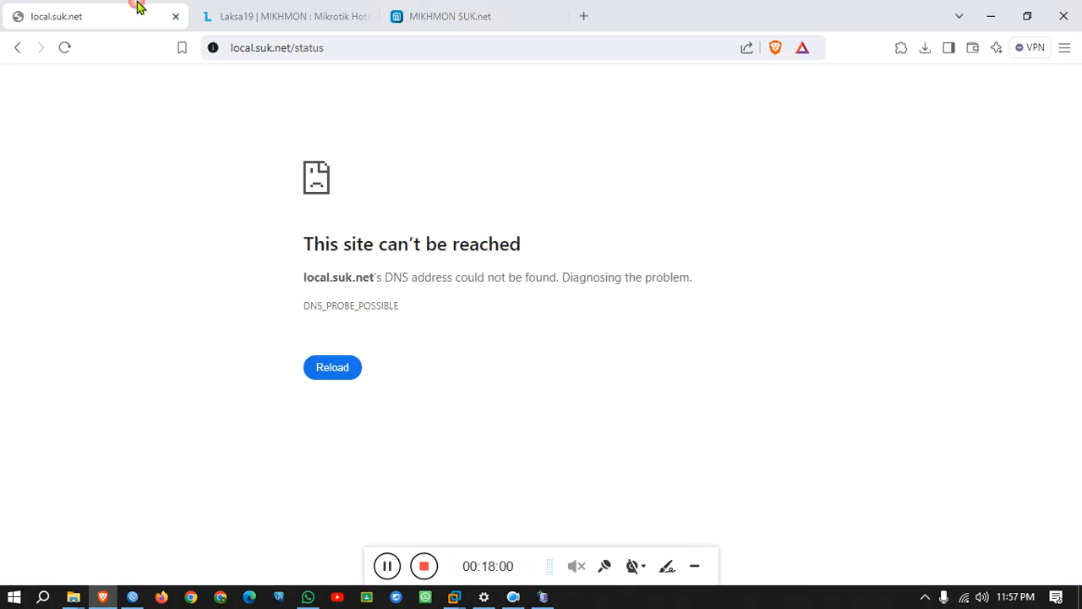
Reload the hotspot page at local.suk.net without the /status path.
{"action": "left_click", "coordinate": [69, 51]}
{"action": "left_click_drag", "start_coordinate": [289, 48], "coordinate": [338, 48]}
{"action": "key", "text": "BackSpace"}
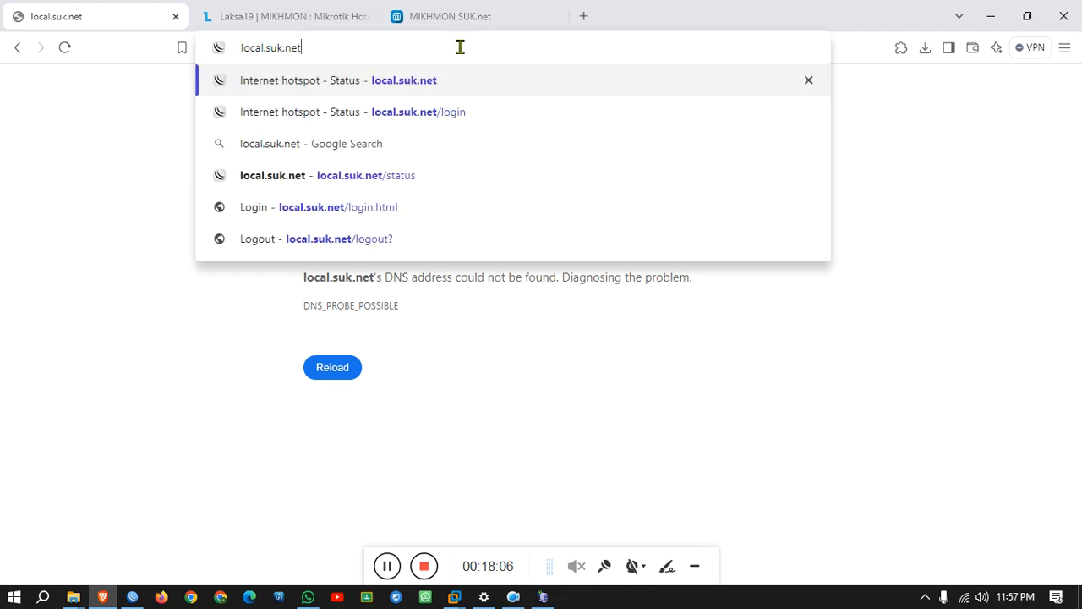
{"action": "key", "text": "Return"}
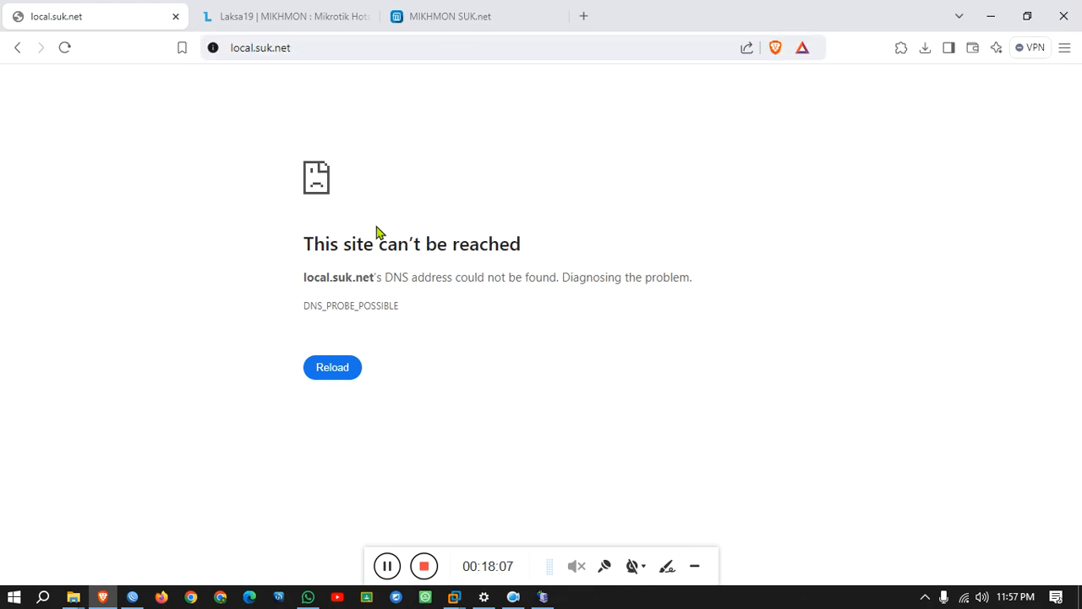
Copy the hotspot DNS name local.suk.net from WinBox's hotspot server profile.
{"action": "left_click", "coordinate": [132, 596]}
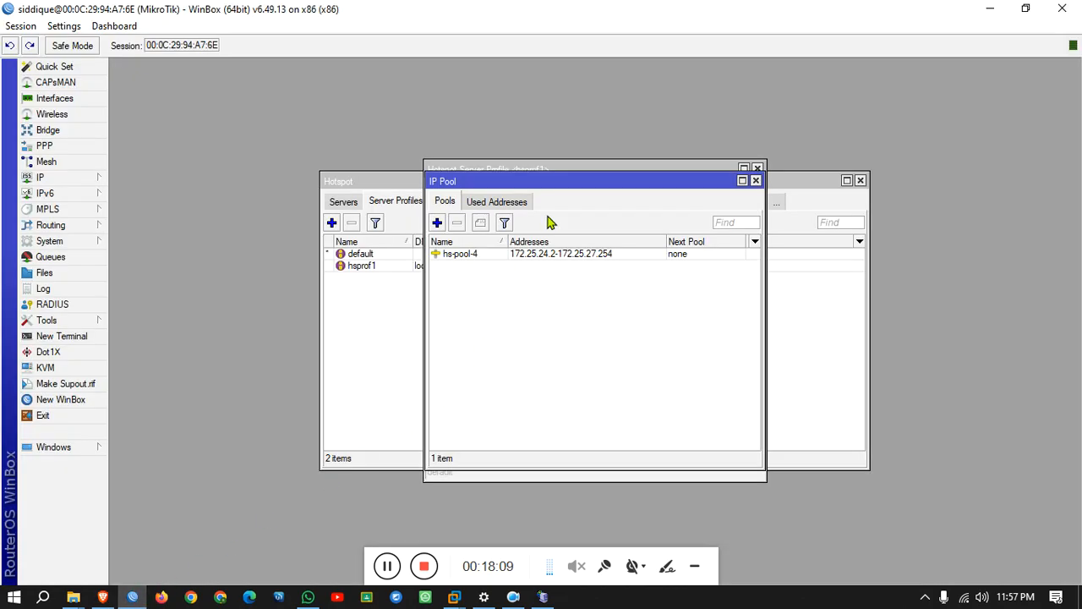
{"action": "left_click", "coordinate": [756, 180]}
{"action": "left_click_drag", "start_coordinate": [605, 248], "coordinate": [486, 248]}
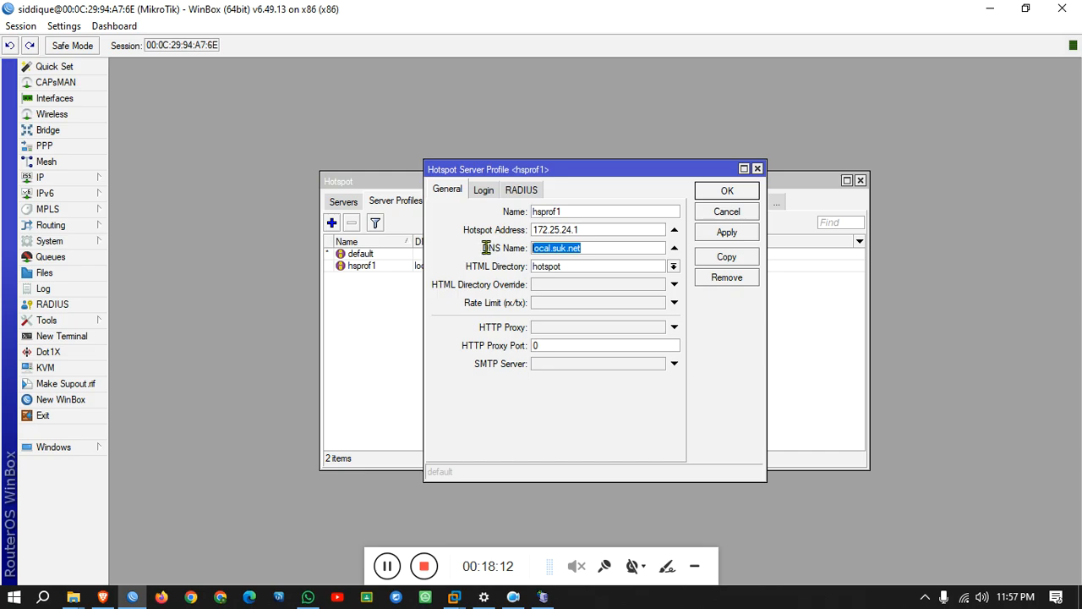
{"action": "right_click", "coordinate": [567, 248]}
{"action": "left_click", "coordinate": [607, 285]}
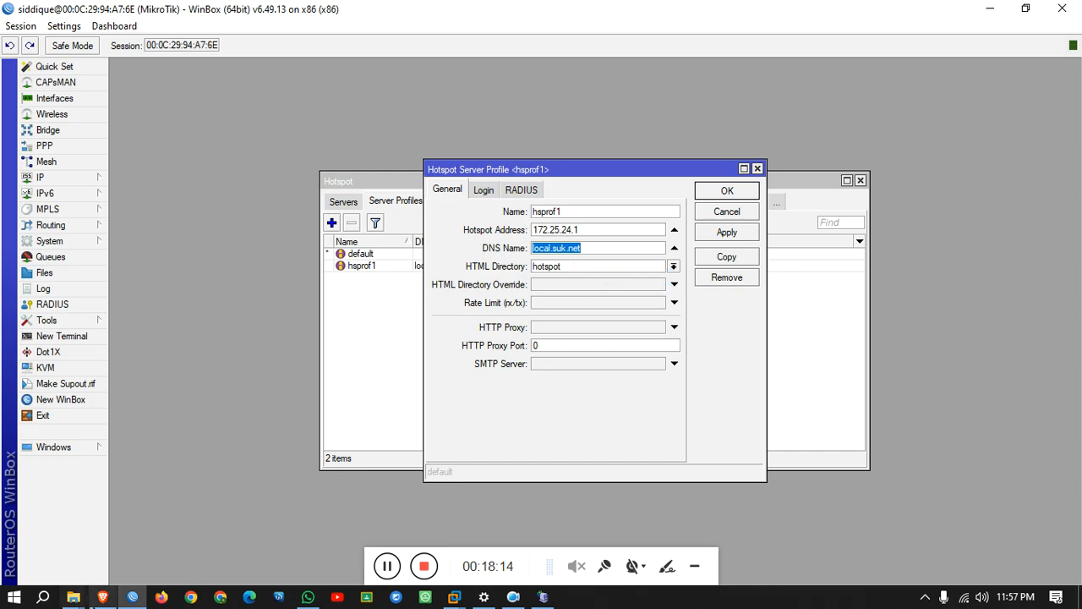
Paste local.suk.net into the browser address bar and load the hotspot page.
{"action": "left_click", "coordinate": [102, 597]}
{"action": "left_click", "coordinate": [315, 53]}
{"action": "triple_click", "coordinate": [315, 53]}
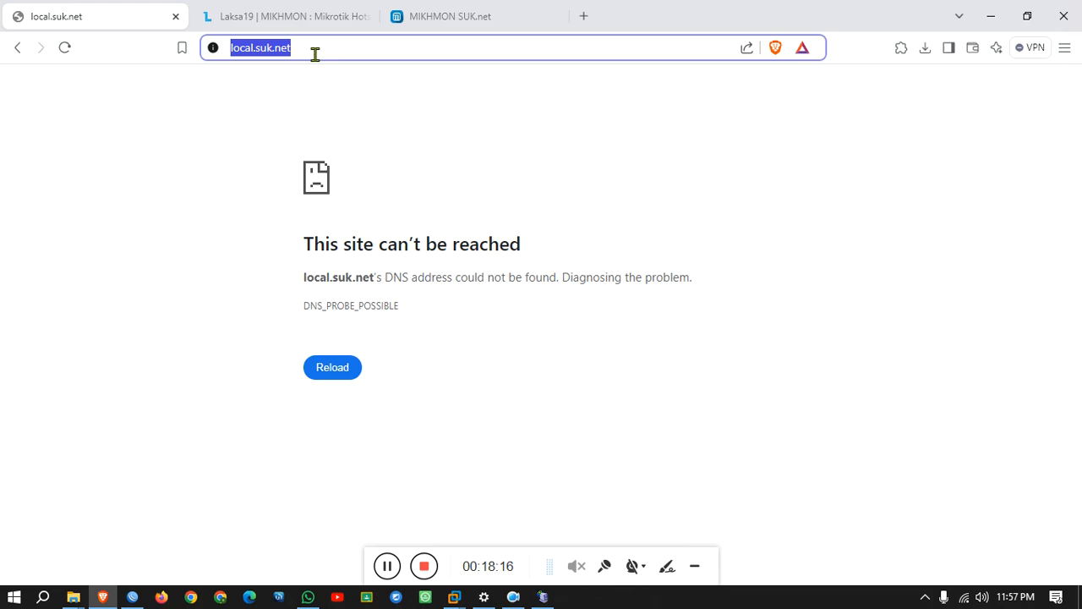
{"action": "right_click", "coordinate": [314, 53]}
{"action": "left_click", "coordinate": [388, 210]}
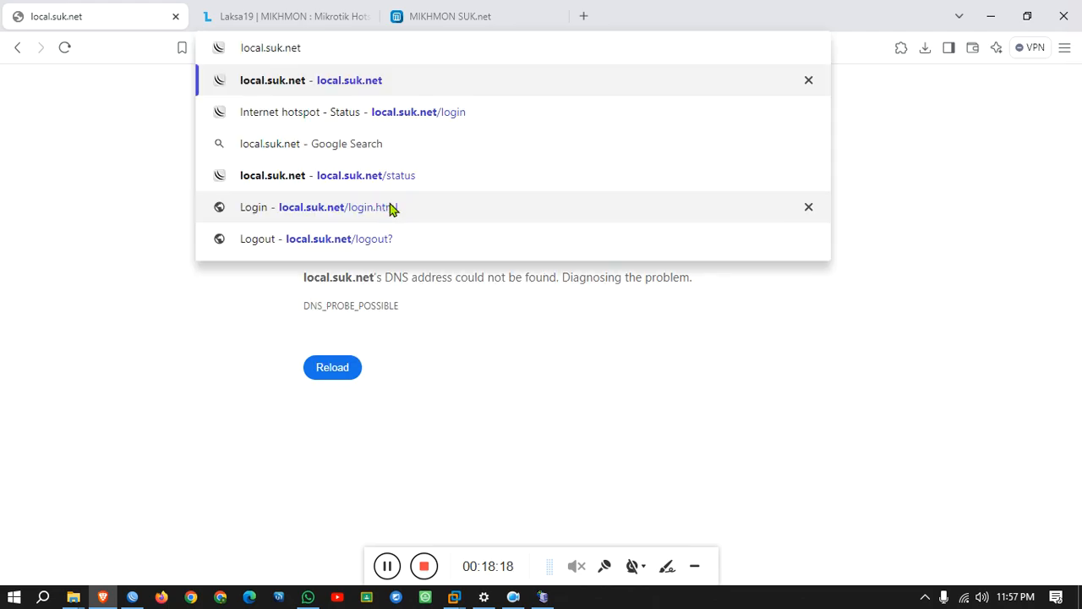
{"action": "key", "text": "Return"}
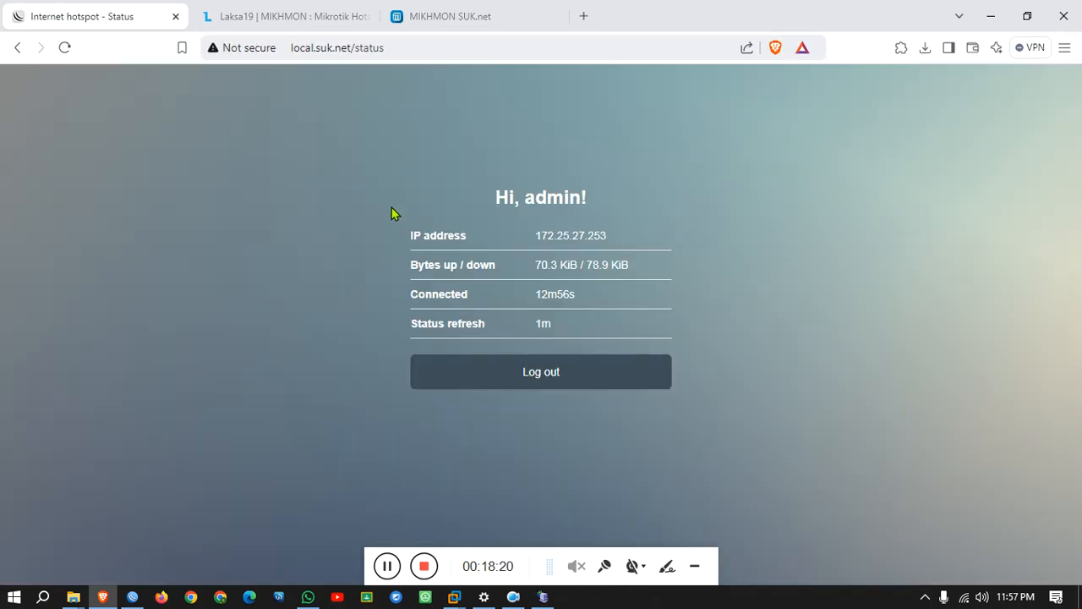
Log the admin session out of the hotspot and start filling in the login form.
{"action": "left_click", "coordinate": [507, 376]}
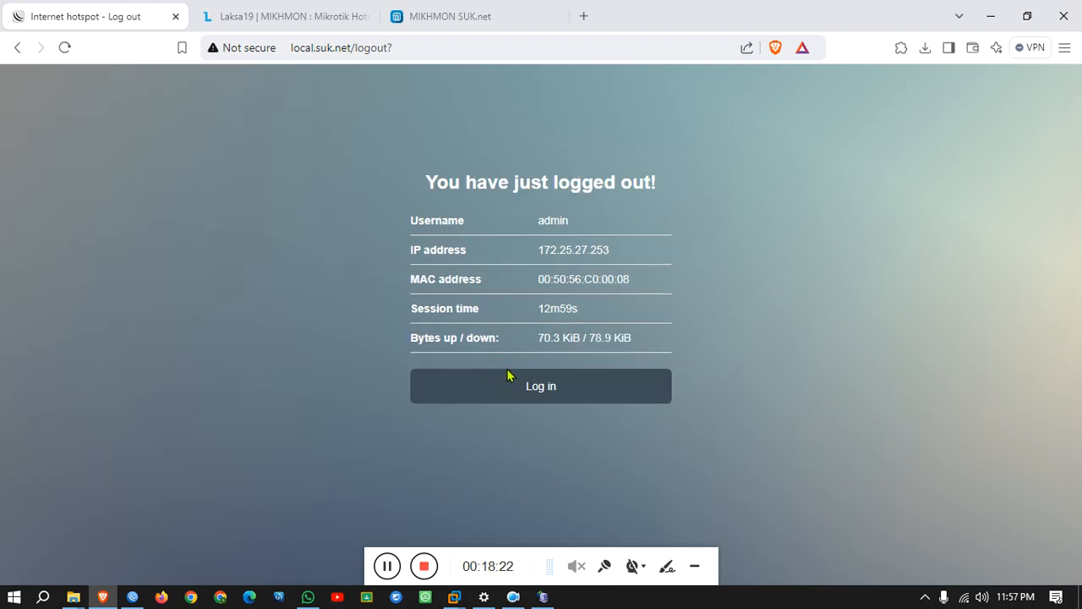
{"action": "left_click", "coordinate": [502, 385]}
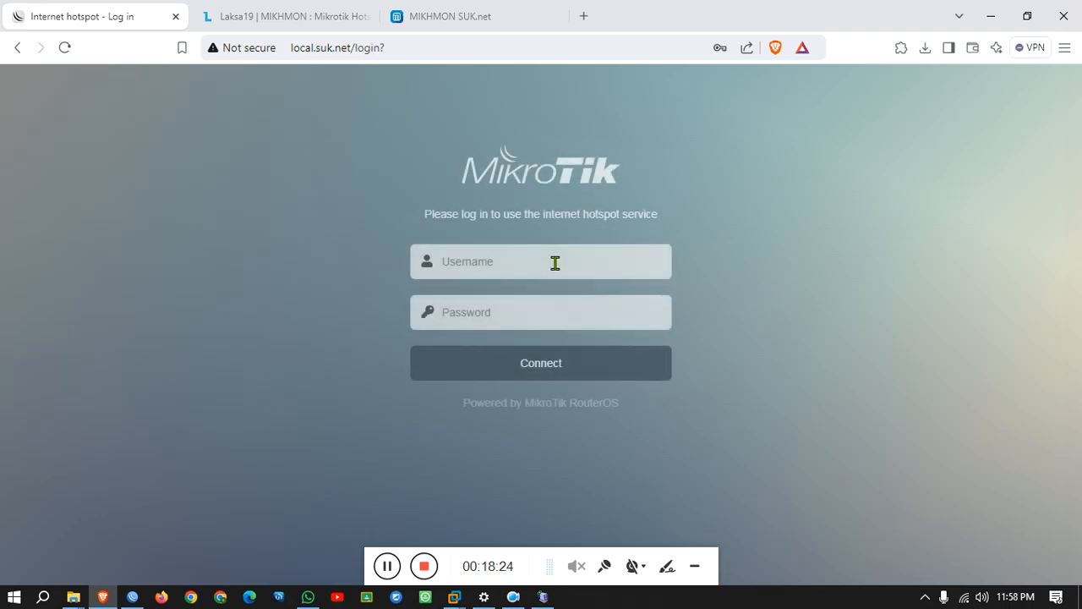
{"action": "left_click", "coordinate": [549, 258]}
{"action": "key", "text": "ctrl+v"}
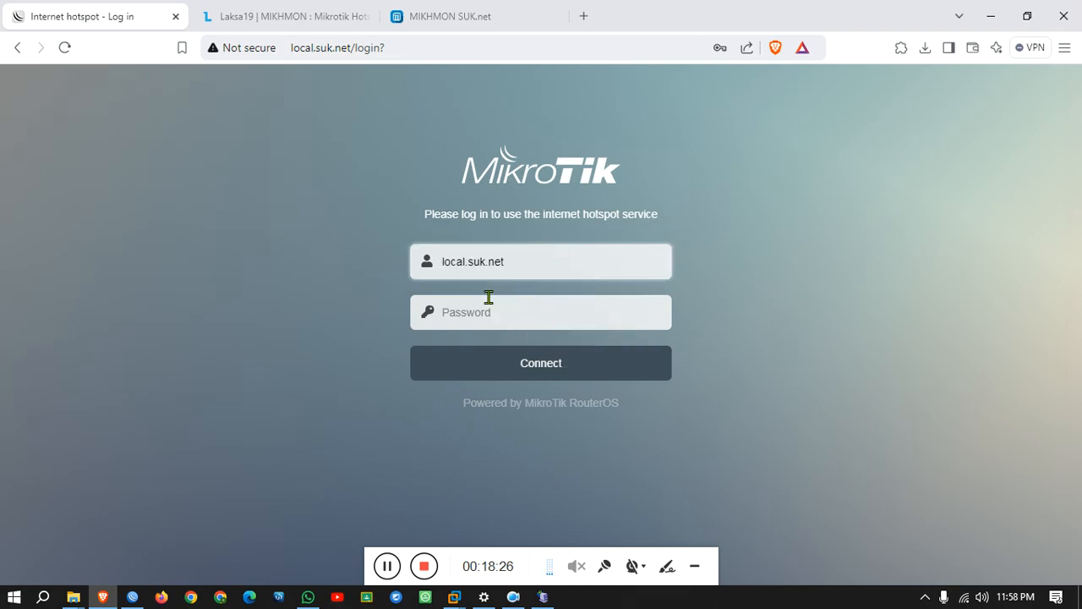
{"action": "left_click", "coordinate": [489, 299]}
{"action": "left_click", "coordinate": [448, 16]}
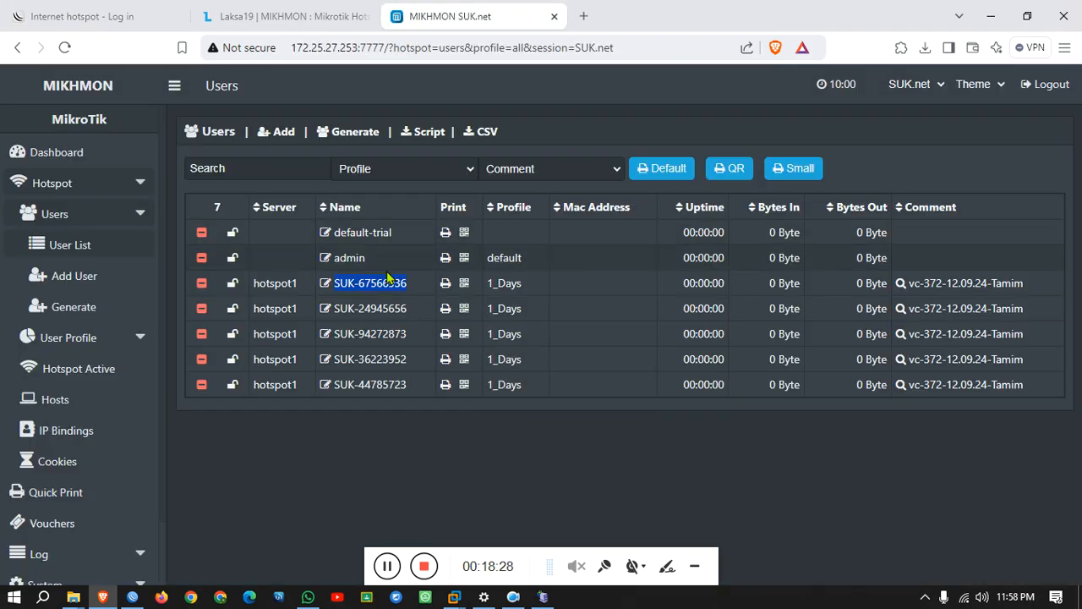
Copy the first SUK- voucher name from Mikhmon's user list for the login form.
{"action": "right_click", "coordinate": [374, 282]}
{"action": "left_click", "coordinate": [425, 478]}
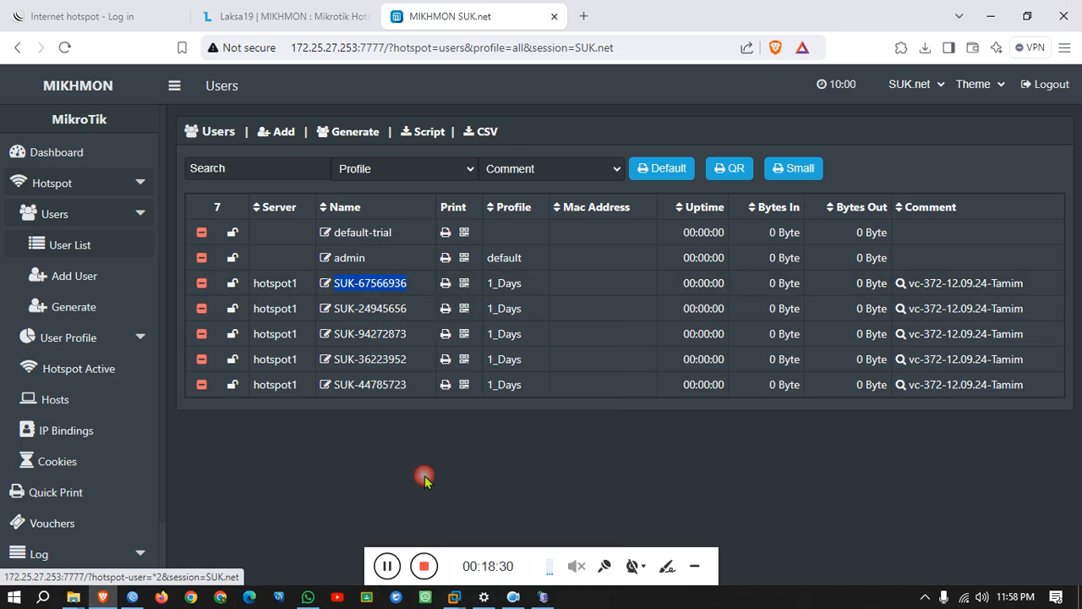
{"action": "left_click", "coordinate": [100, 8]}
{"action": "double_click", "coordinate": [529, 261]}
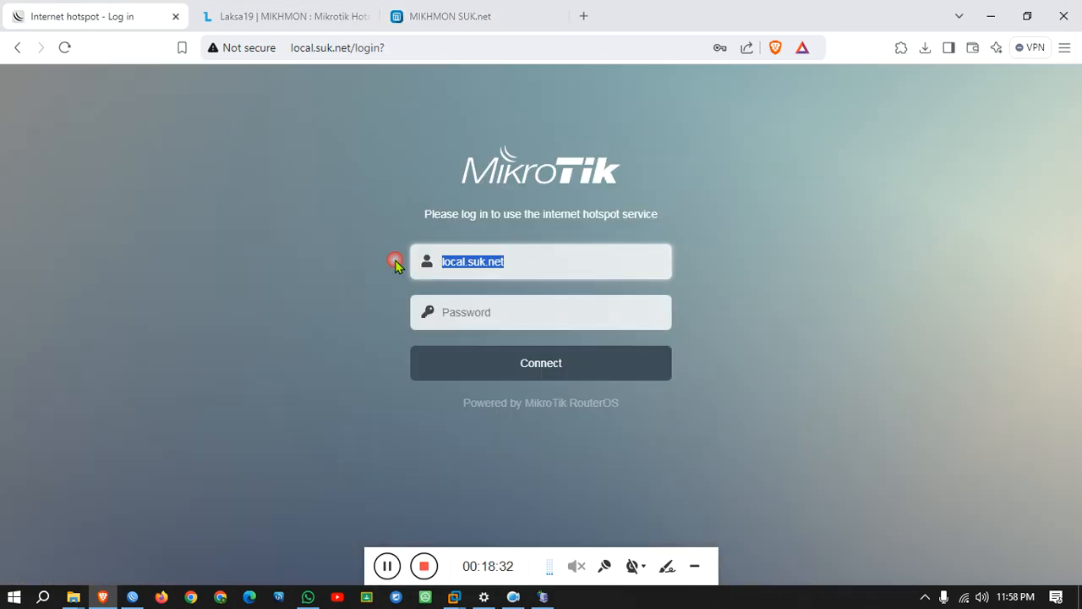
{"action": "left_click", "coordinate": [448, 16]}
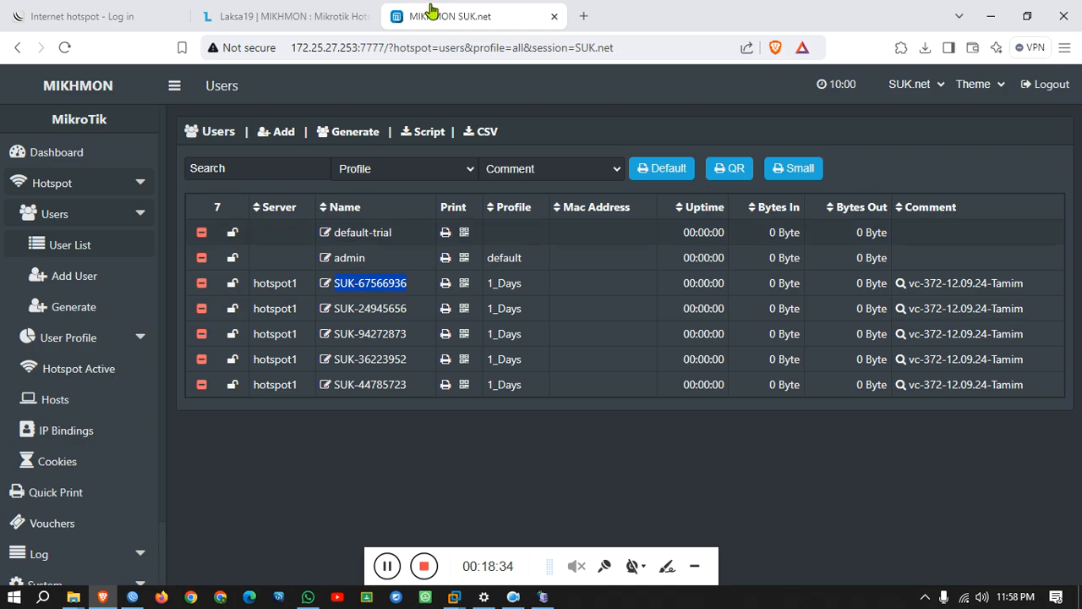
{"action": "left_click", "coordinate": [109, 6]}
Log into the hotspot with the voucher name and password, saving the credentials in the browser.
{"action": "left_click_drag", "start_coordinate": [503, 255], "coordinate": [394, 260]}
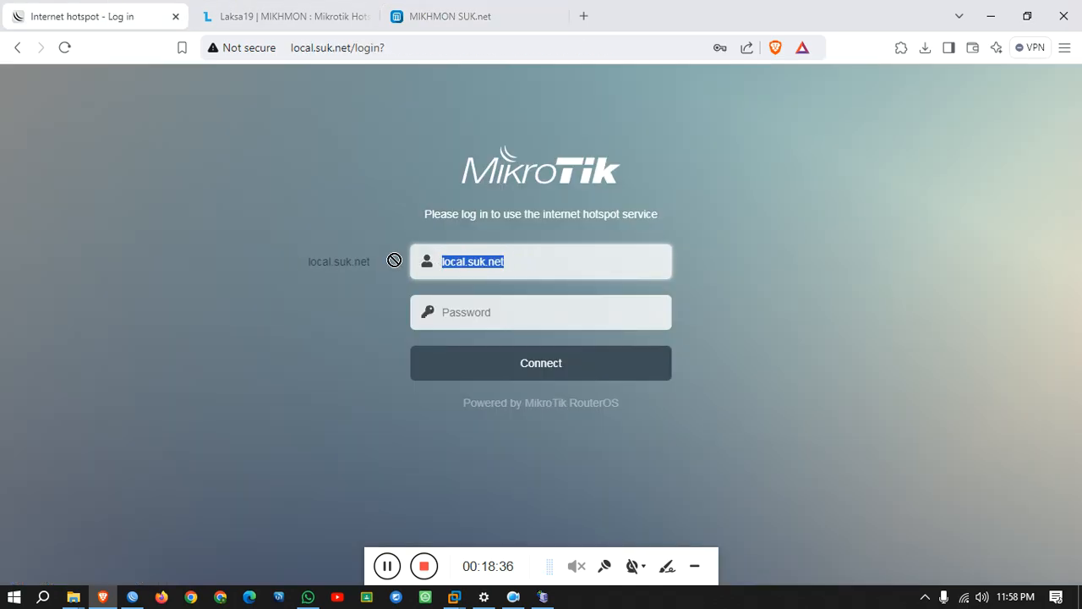
{"action": "key", "text": "ctrl+v"}
{"action": "left_click", "coordinate": [512, 302]}
{"action": "key", "text": "ctrl+v"}
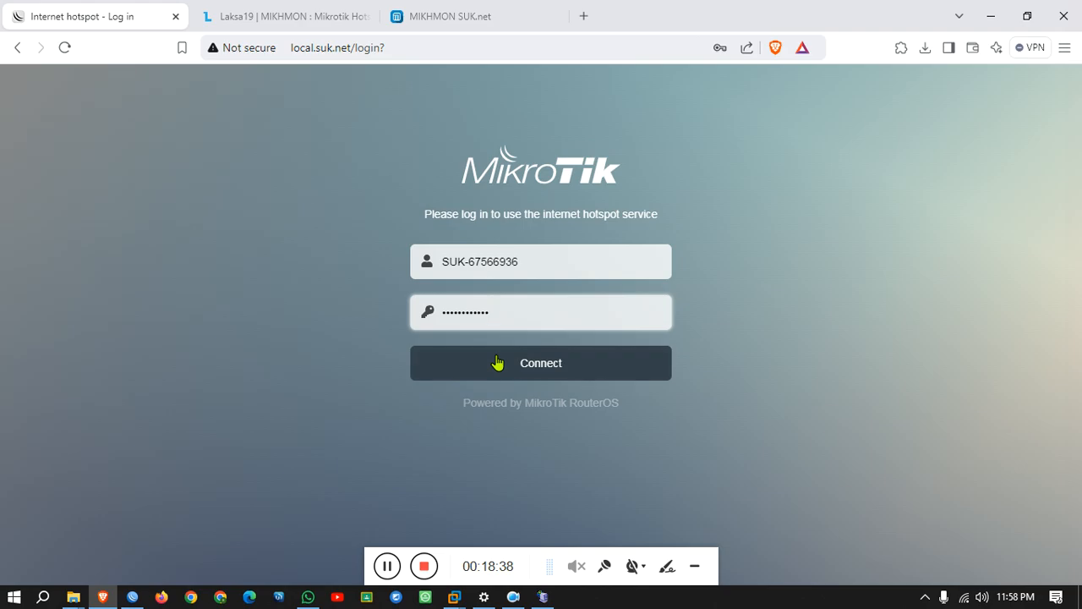
{"action": "left_click", "coordinate": [496, 363]}
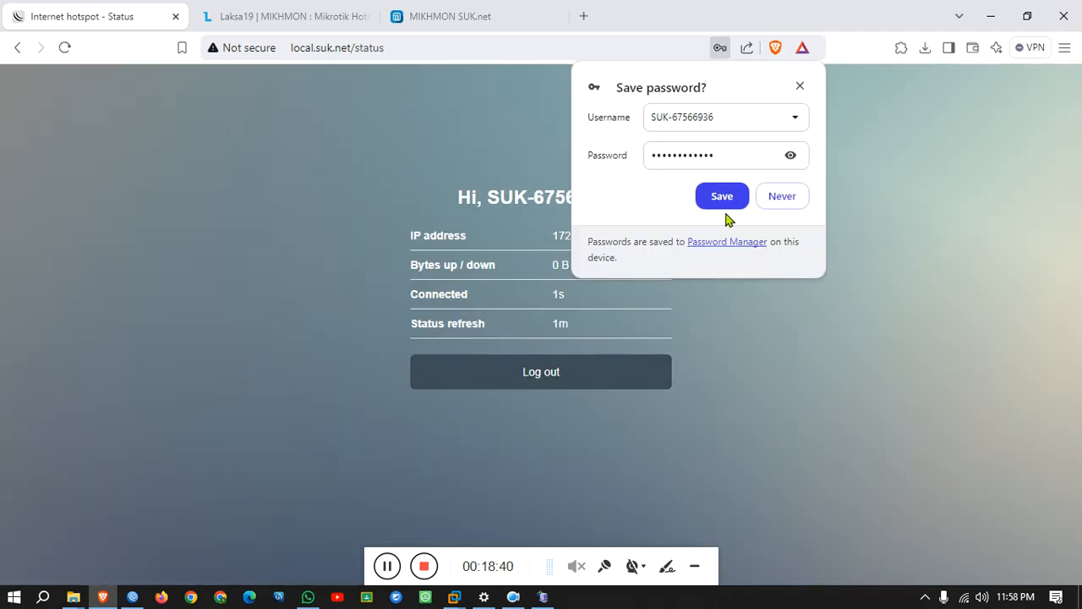
{"action": "left_click", "coordinate": [703, 200]}
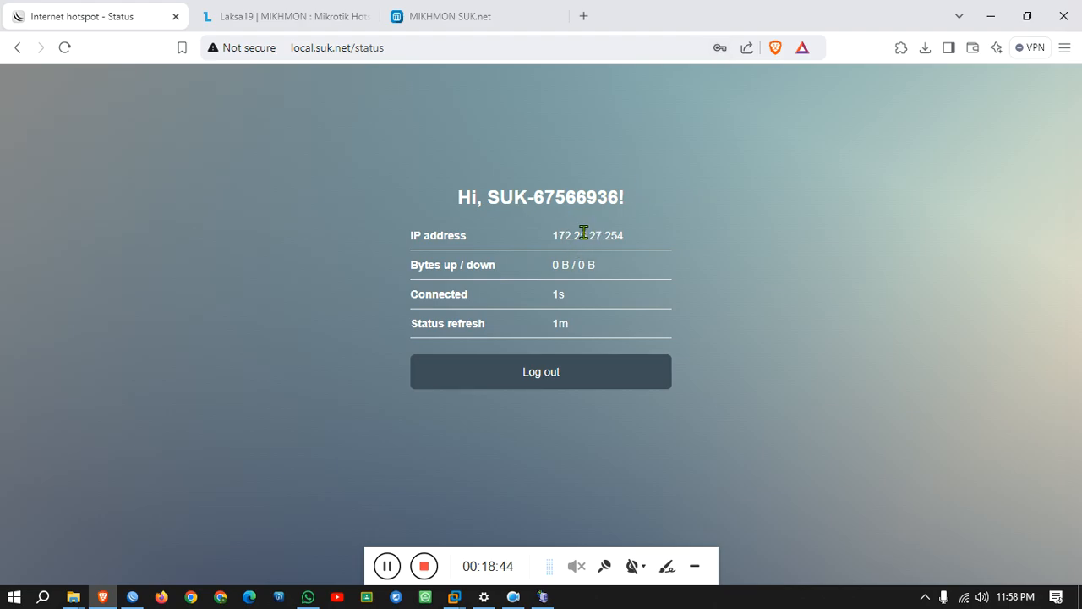
Highlight the assigned IP 172.25.27.254, connected time and refresh interval on the status page.
{"action": "left_click_drag", "start_coordinate": [581, 235], "coordinate": [515, 264]}
{"action": "left_click", "coordinate": [557, 298]}
{"action": "double_click", "coordinate": [557, 299]}
{"action": "left_click_drag", "start_coordinate": [587, 327], "coordinate": [464, 311]}
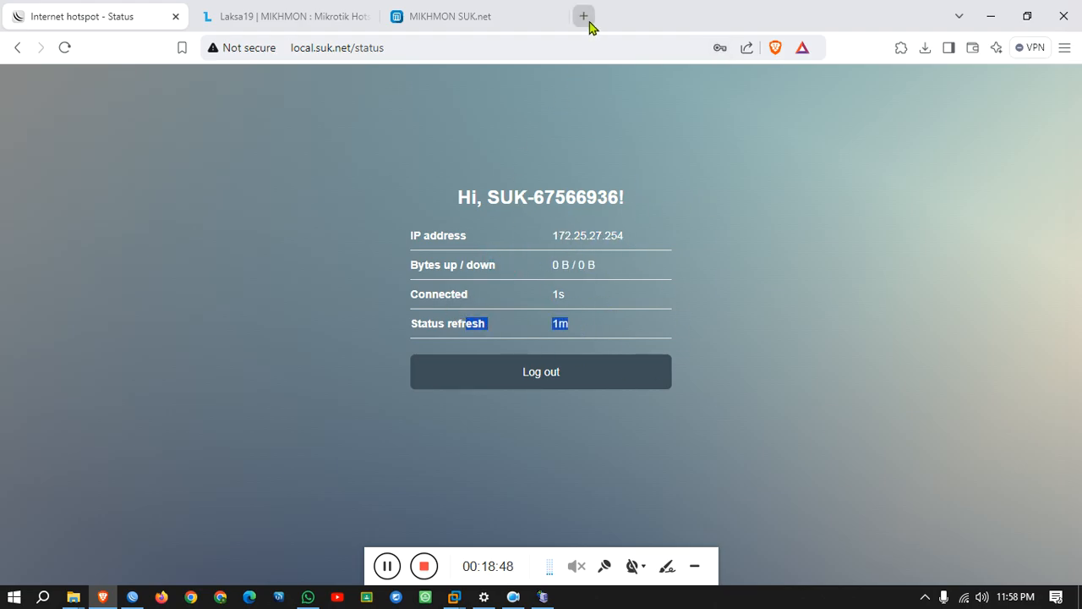
{"action": "left_click", "coordinate": [583, 16]}
Play a Remo & Lizelle D'souza video on youtube.com, then refresh the hotspot status to see traffic.
{"action": "type", "text": "you"}
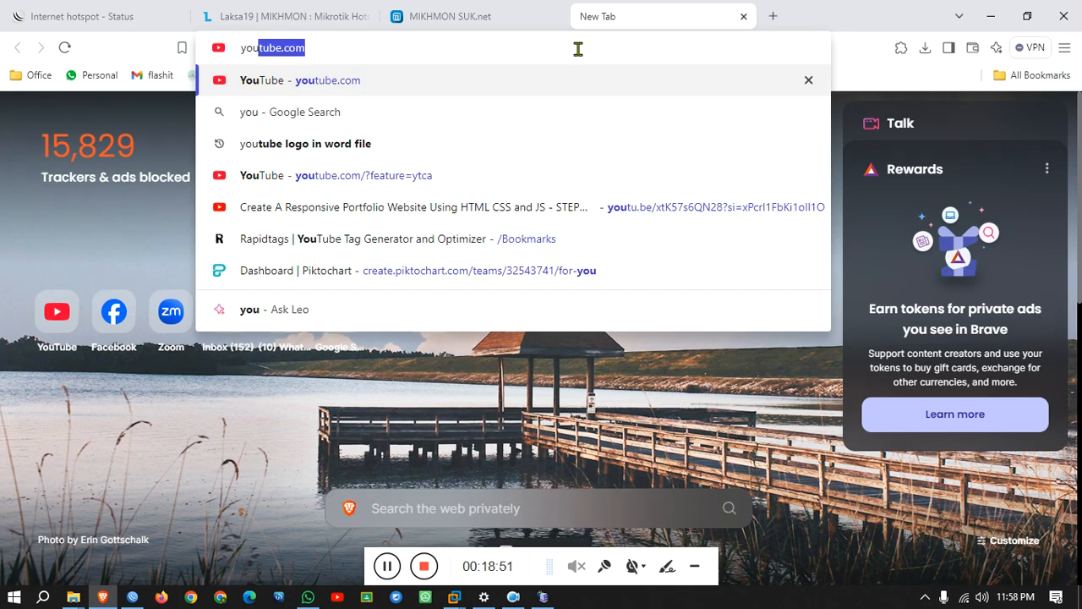
{"action": "key", "text": "Return"}
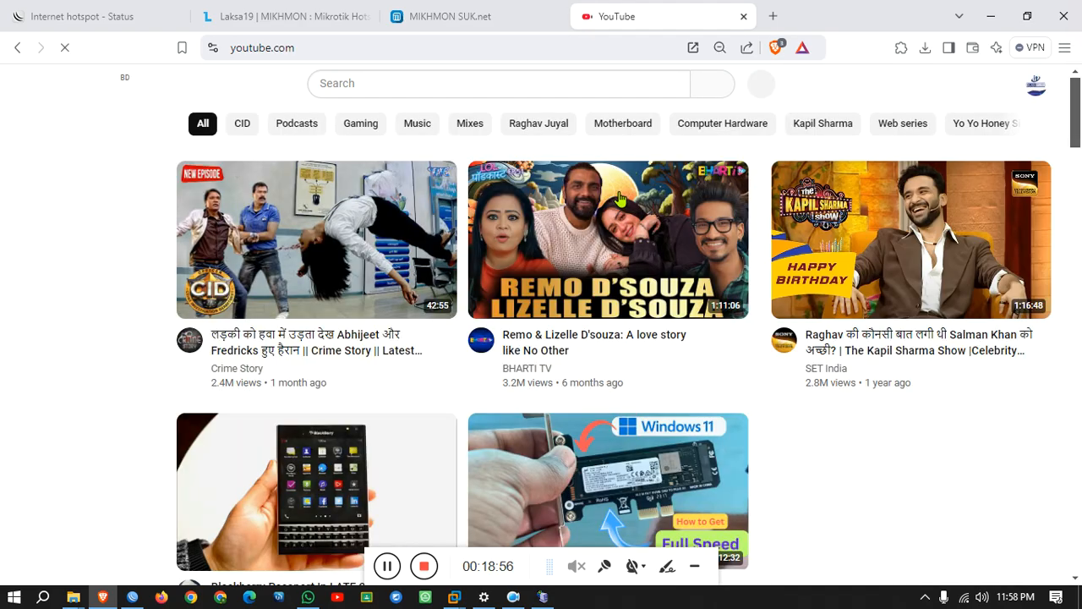
{"action": "left_click", "coordinate": [615, 236]}
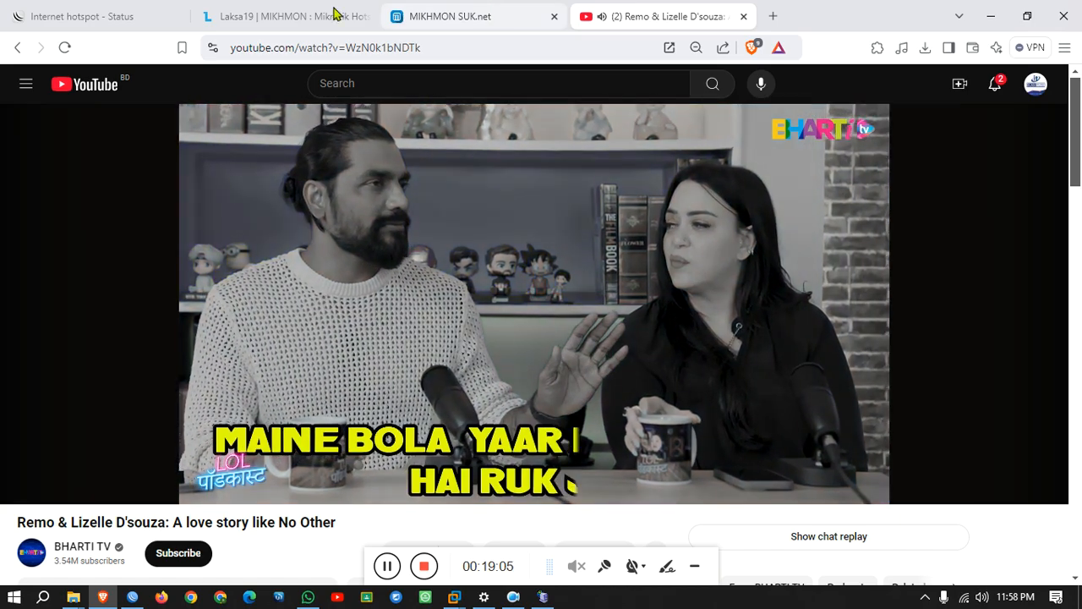
{"action": "left_click", "coordinate": [42, 10]}
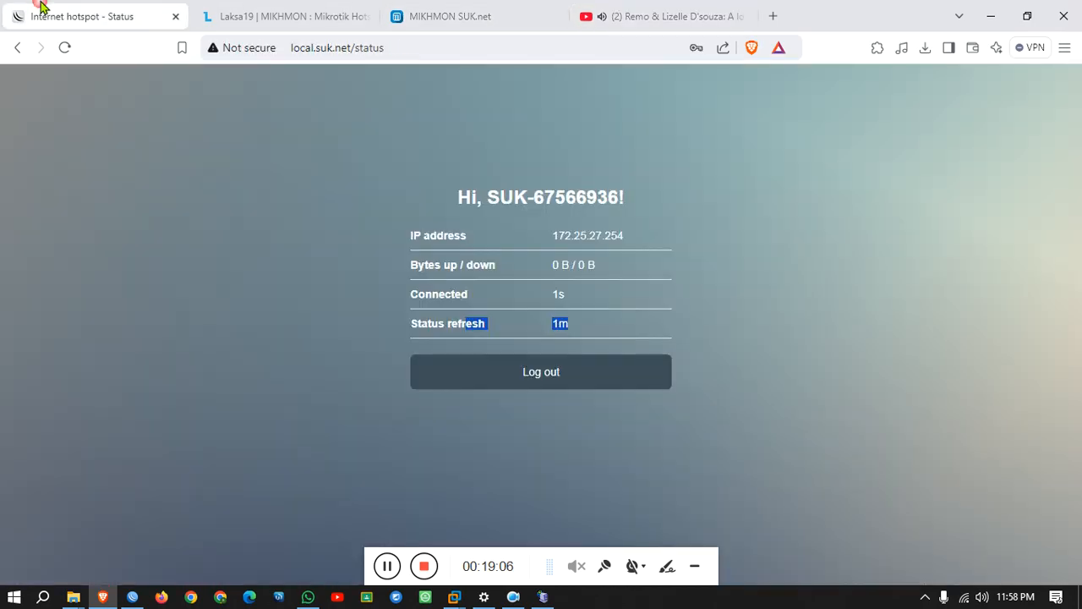
{"action": "left_click", "coordinate": [64, 49]}
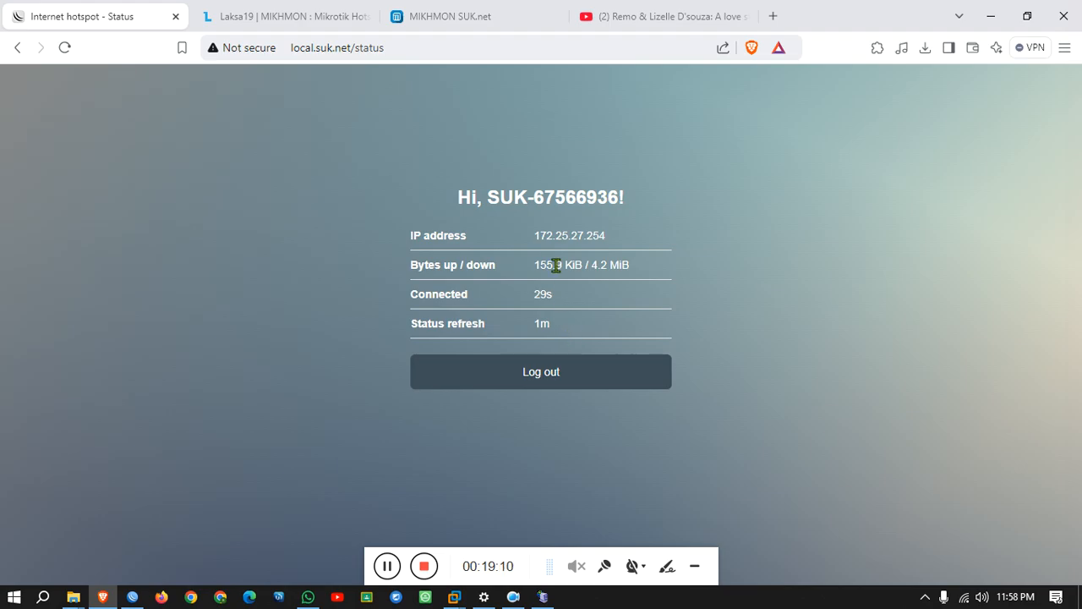
Close YouTube and log the voucher user out back to the hotspot login form.
{"action": "left_click", "coordinate": [744, 17]}
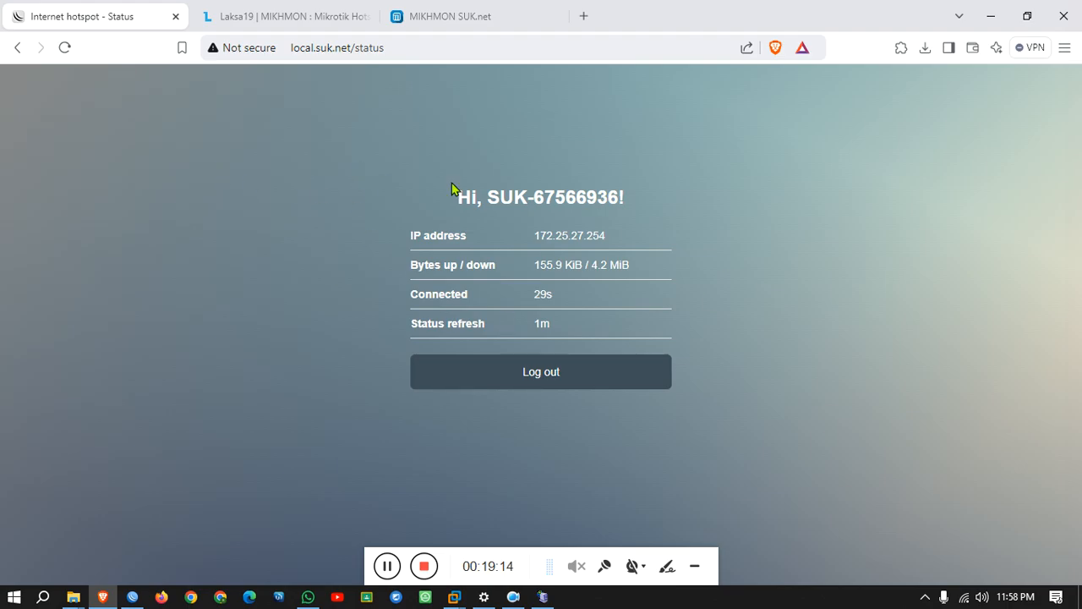
{"action": "left_click", "coordinate": [490, 384]}
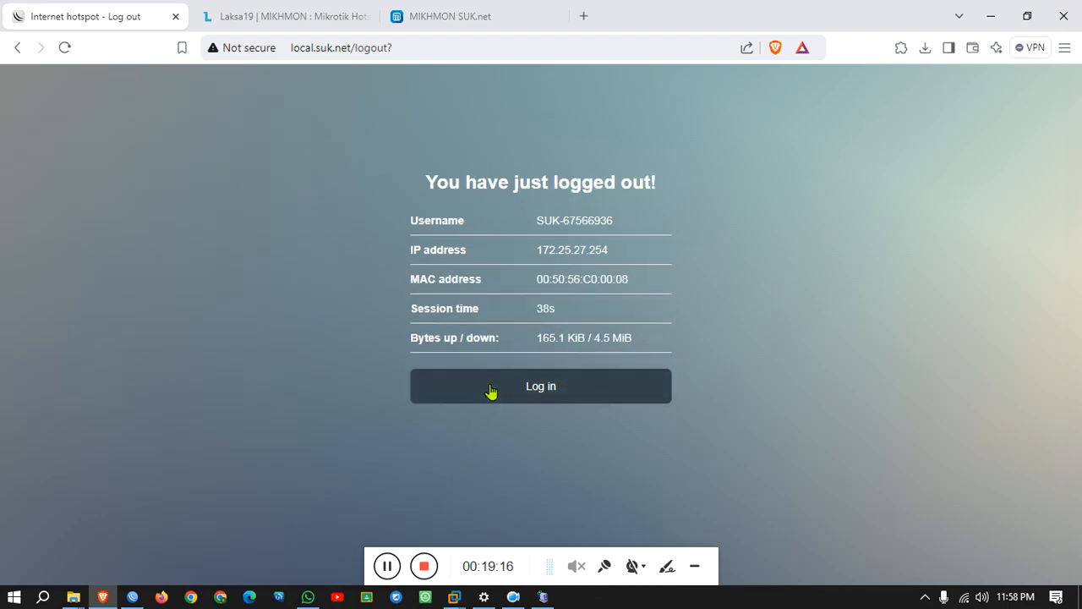
{"action": "left_click", "coordinate": [491, 394]}
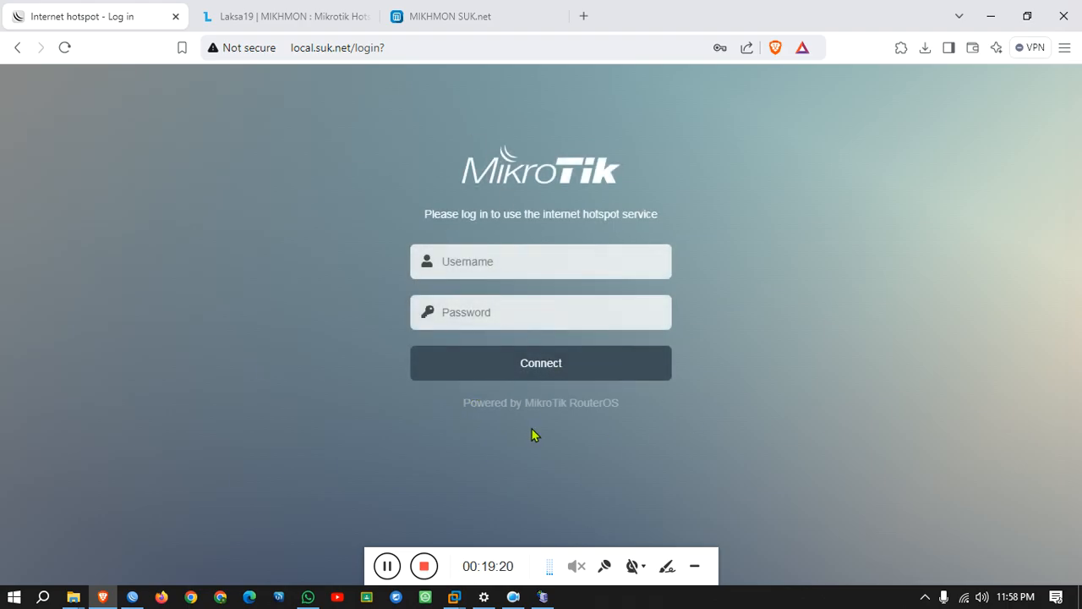
{"action": "left_click", "coordinate": [132, 597]}
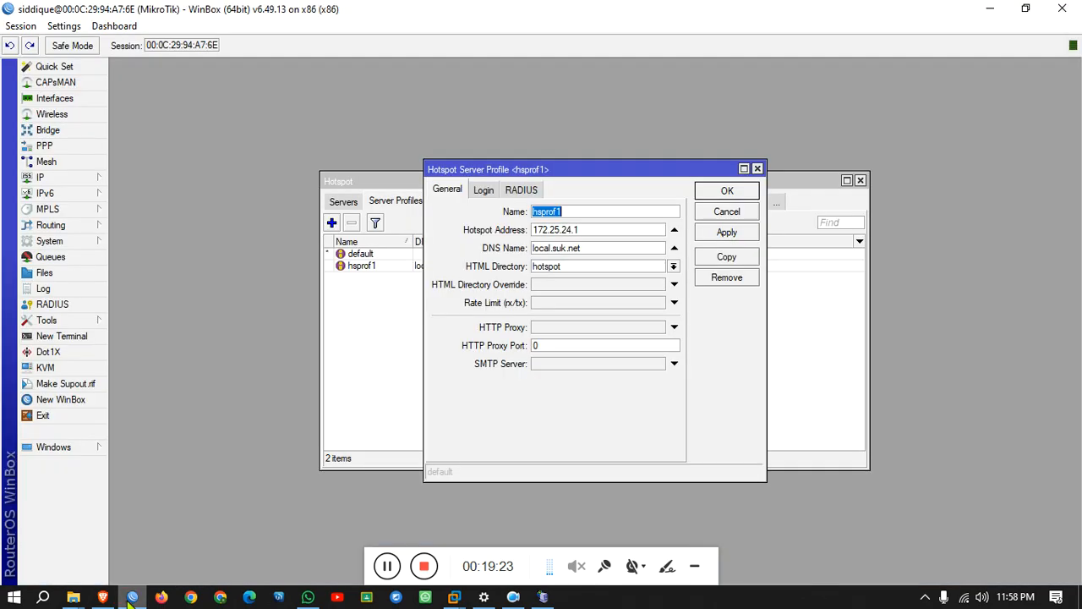
Disable the hotspot1 server and open the File List at the router's hotspot directory.
{"action": "left_click", "coordinate": [758, 170]}
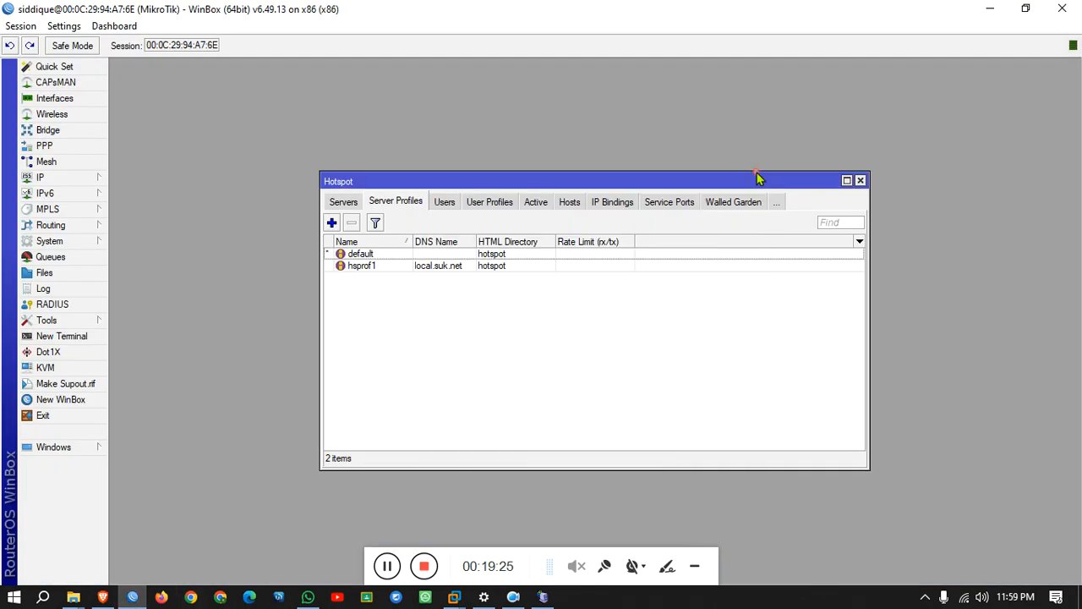
{"action": "left_click", "coordinate": [344, 202]}
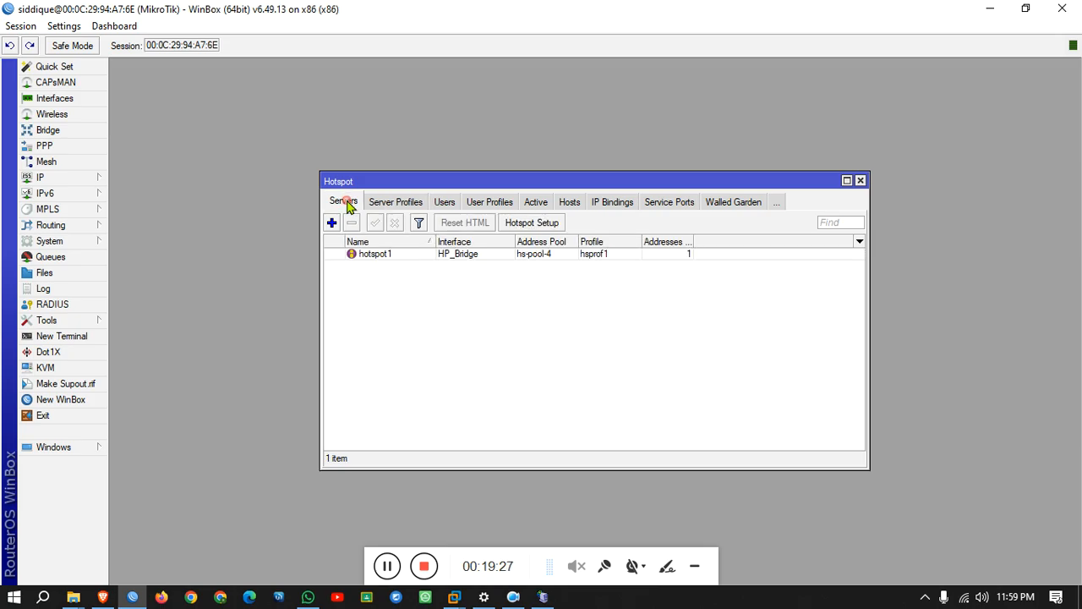
{"action": "left_click", "coordinate": [363, 261]}
{"action": "left_click", "coordinate": [394, 226]}
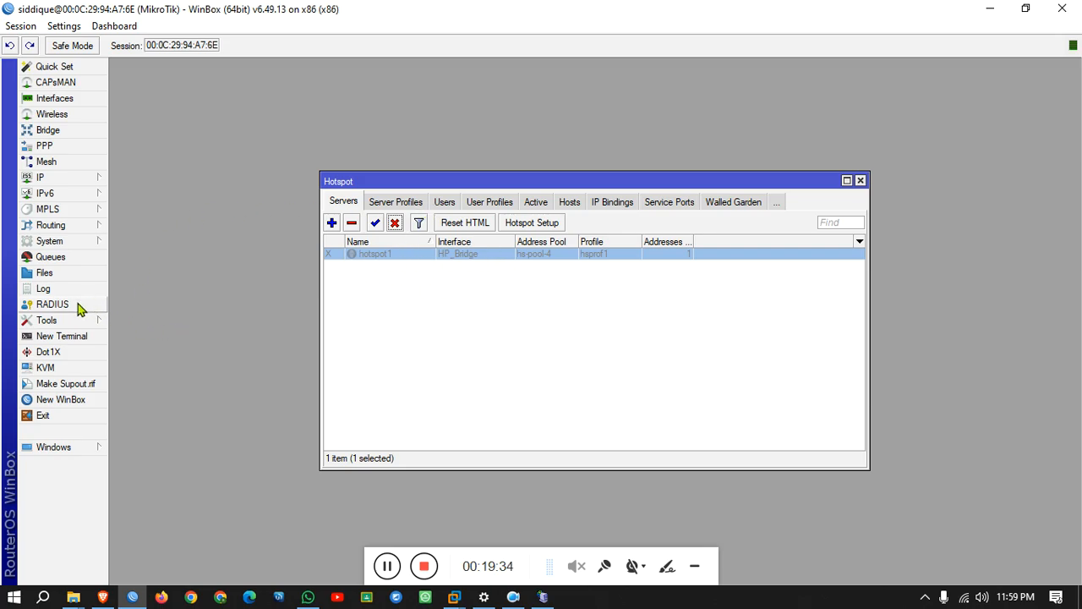
{"action": "left_click", "coordinate": [61, 272]}
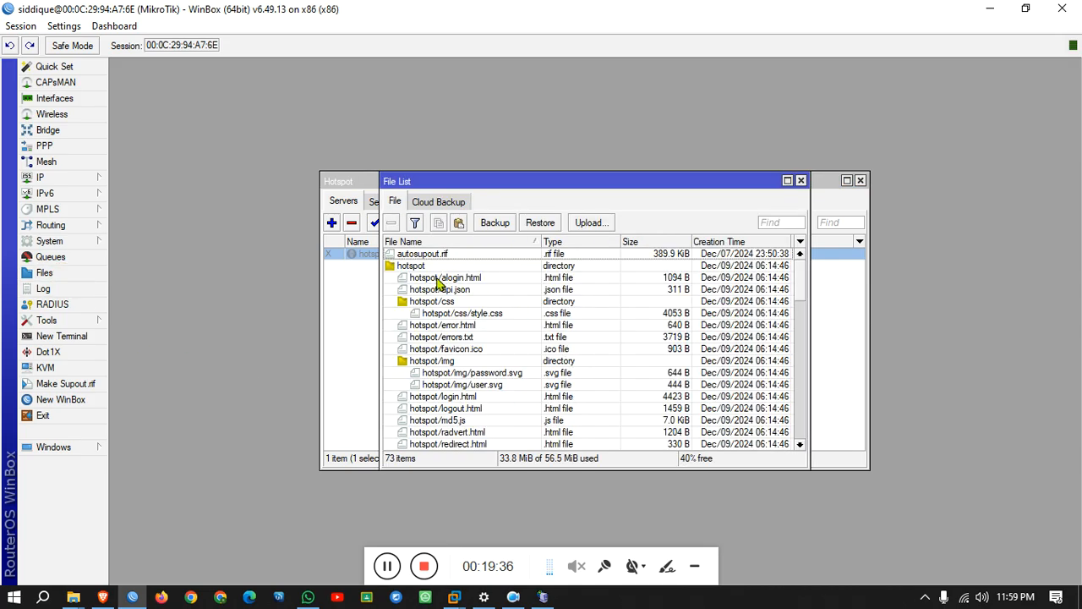
{"action": "left_click", "coordinate": [423, 267]}
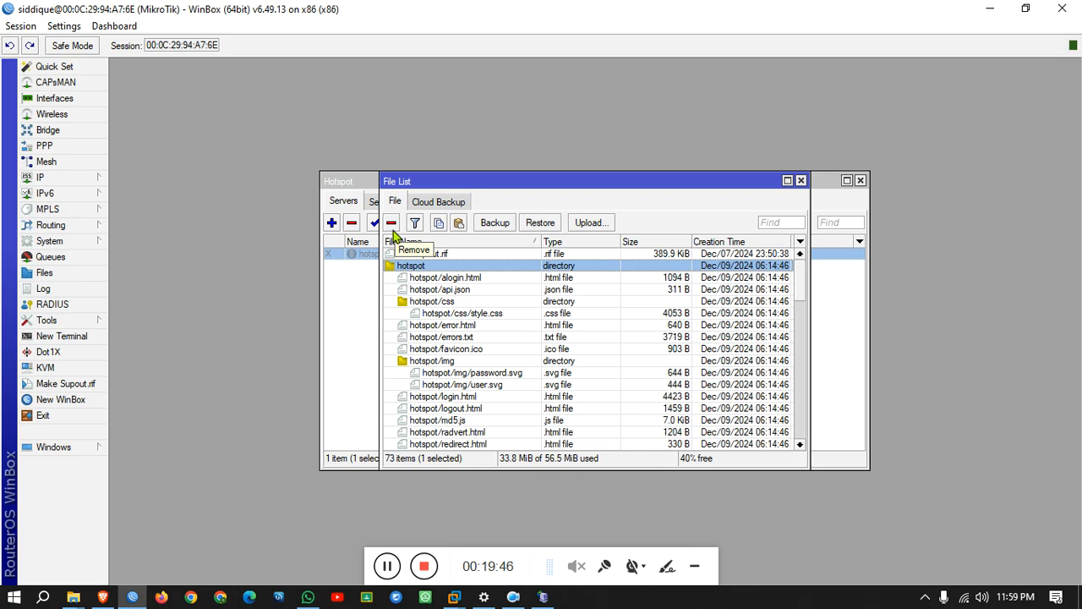
Remove the hotspot directory from the router's files, leaving 47 items, and start an upload.
{"action": "left_click", "coordinate": [392, 232]}
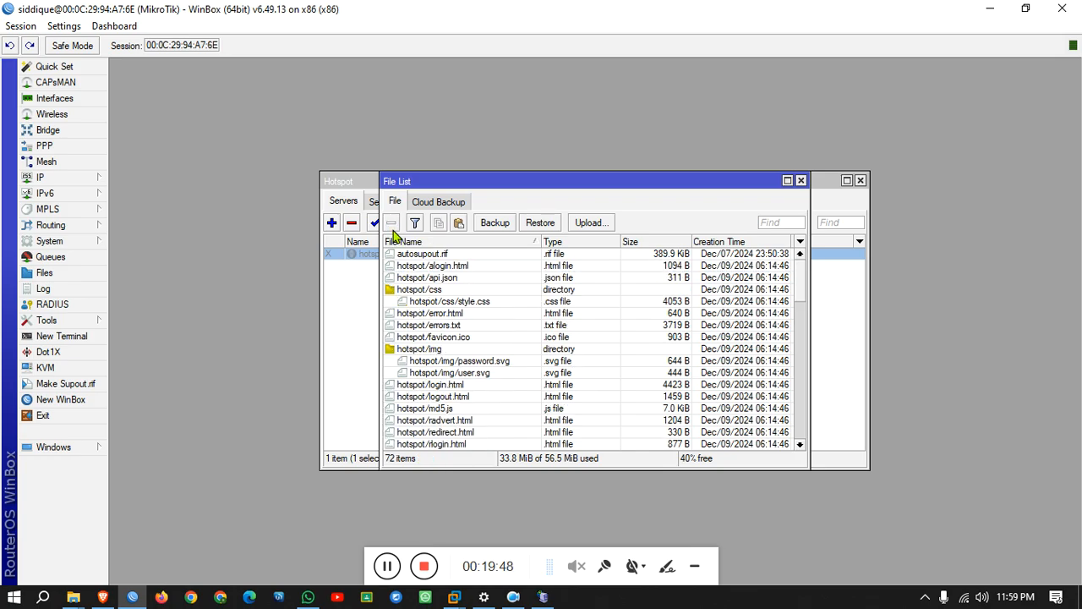
{"action": "left_click", "coordinate": [591, 223]}
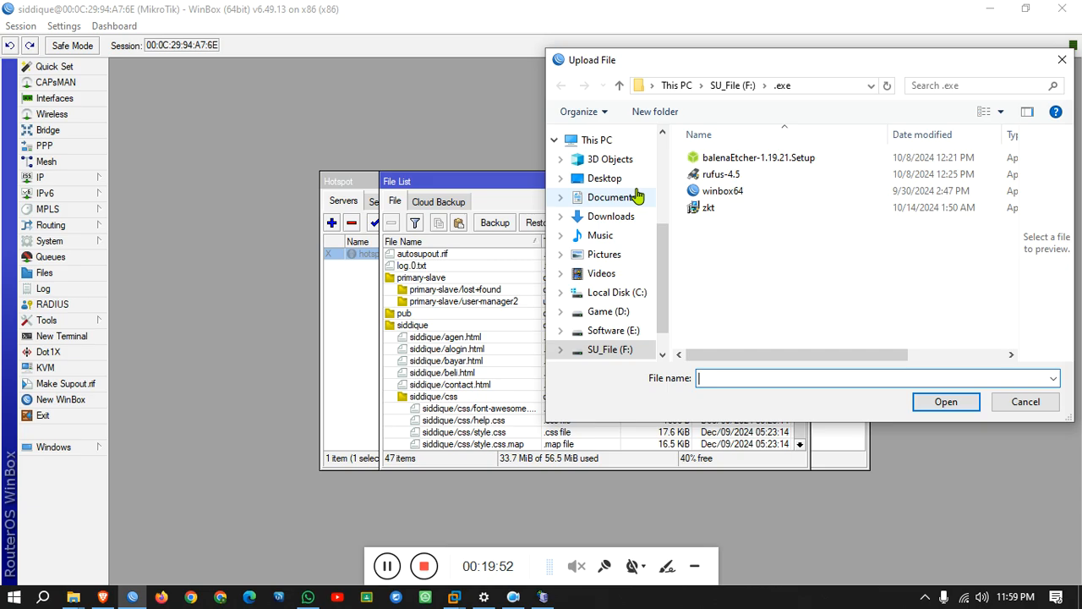
In the Upload File dialog, browse the Desktop and the Server_Billing folder on Software (E:).
{"action": "left_click", "coordinate": [602, 178]}
{"action": "scroll", "coordinate": [930, 203], "scroll_direction": "down", "scroll_amount": 5}
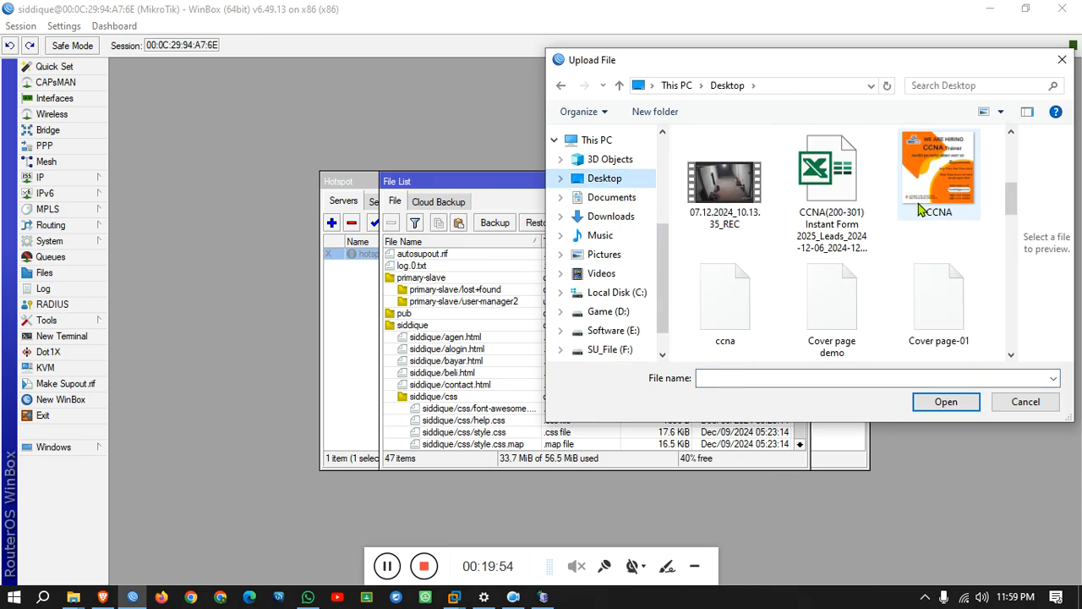
{"action": "scroll", "coordinate": [876, 313], "scroll_direction": "down", "scroll_amount": 6}
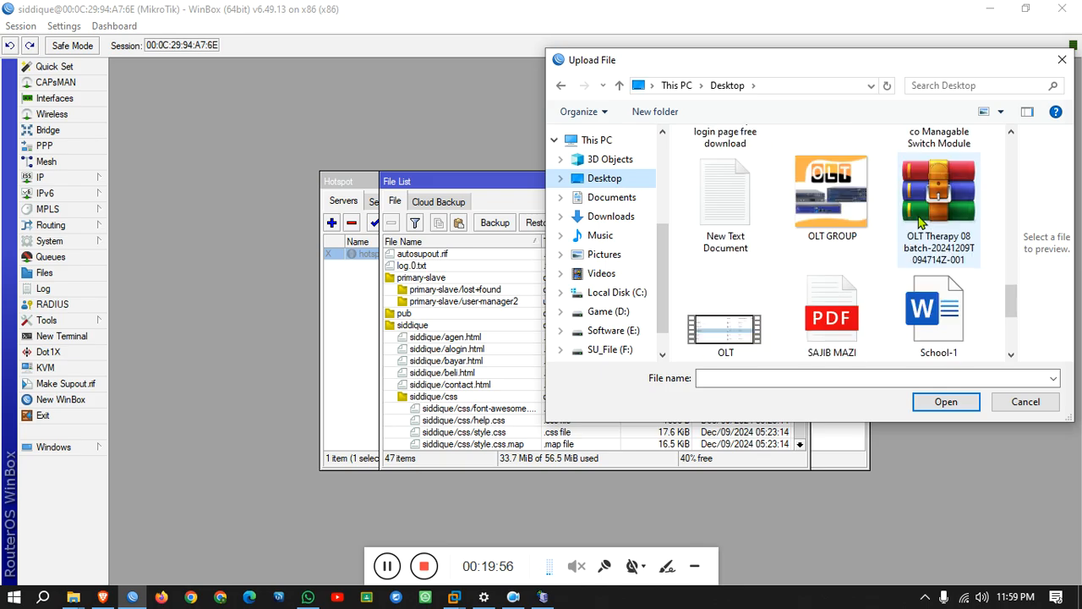
{"action": "scroll", "coordinate": [875, 314], "scroll_direction": "up", "scroll_amount": 5}
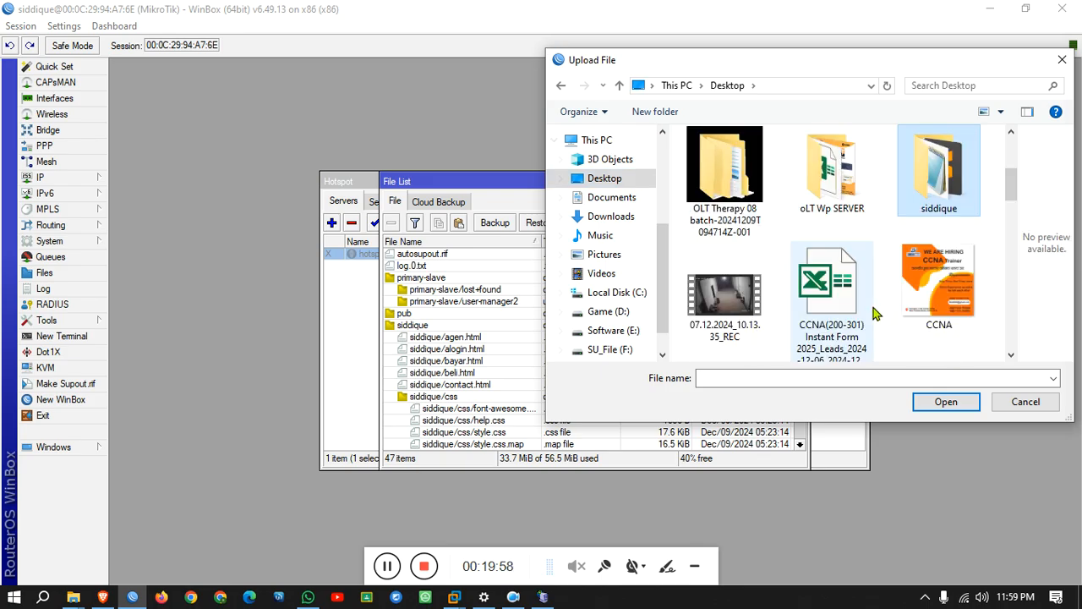
{"action": "key", "text": "s"}
{"action": "key", "text": "s"}
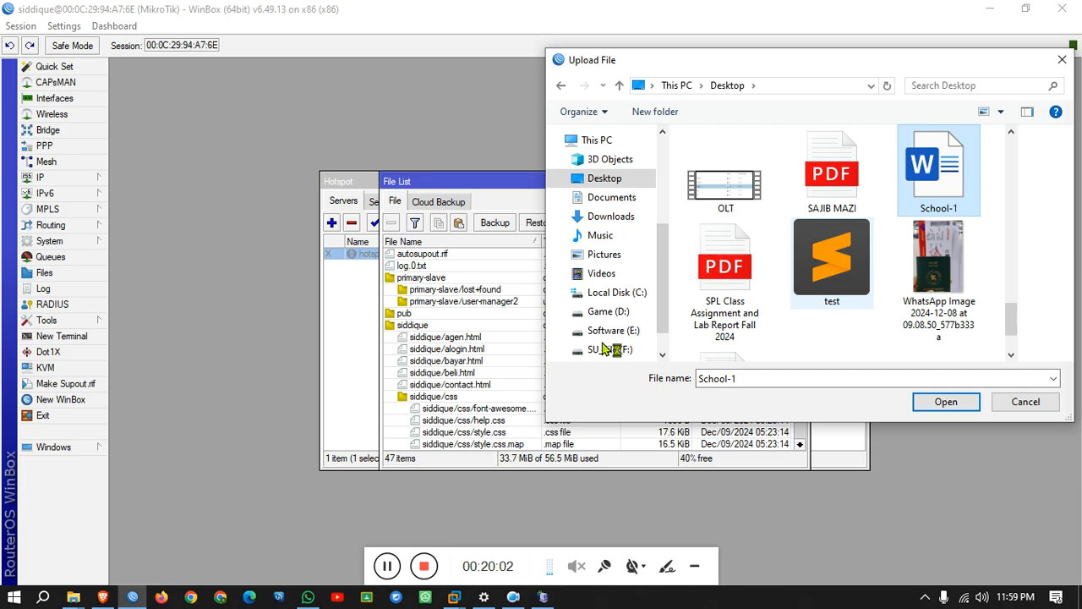
{"action": "key", "text": "s"}
{"action": "key", "text": "s"}
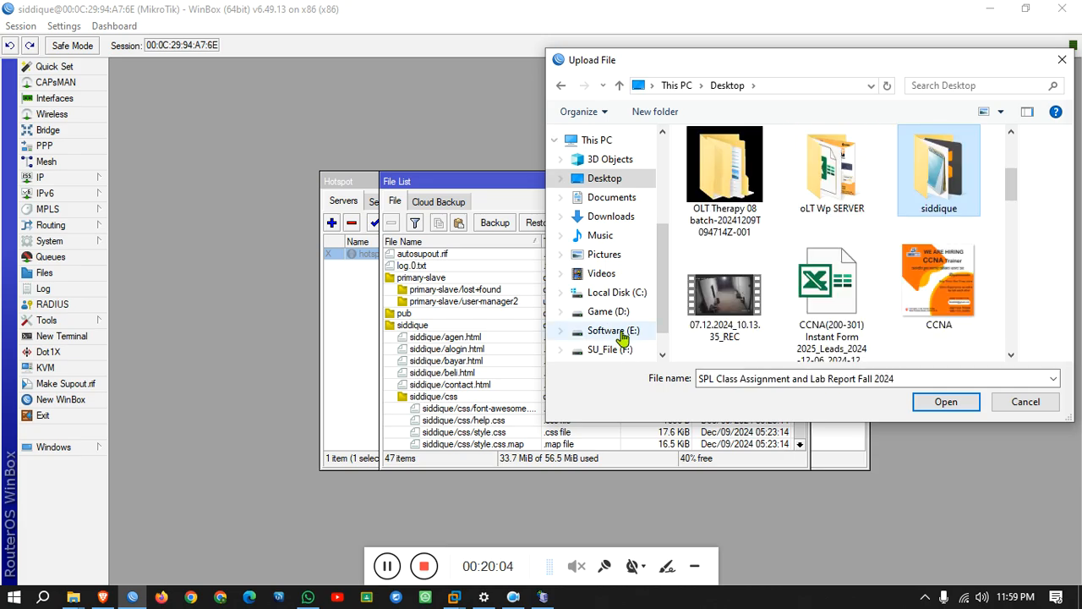
{"action": "left_click", "coordinate": [620, 333]}
{"action": "scroll", "coordinate": [745, 316], "scroll_direction": "down", "scroll_amount": 1}
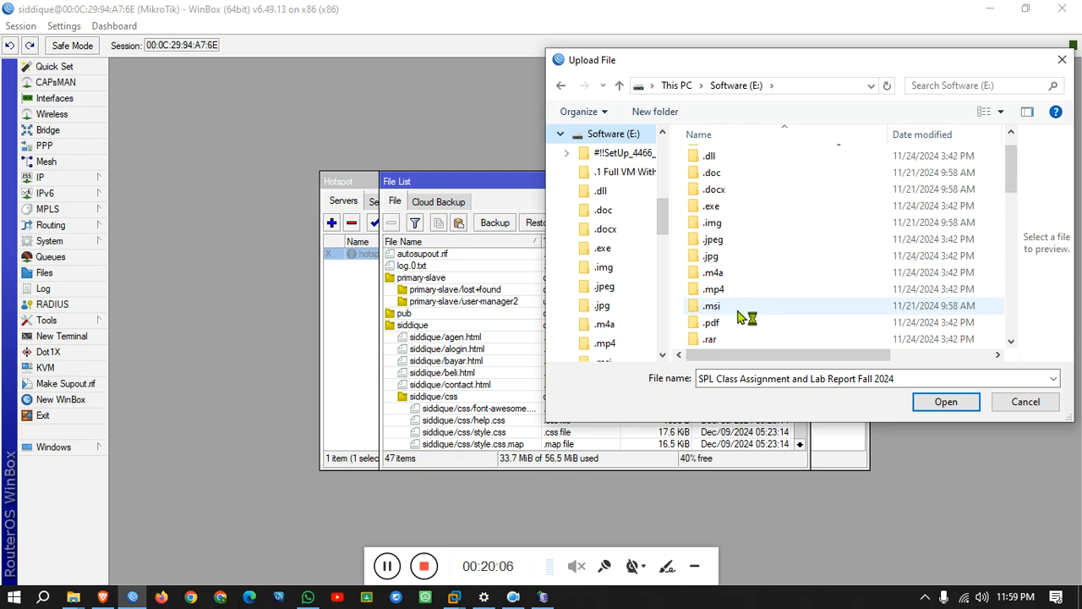
{"action": "scroll", "coordinate": [745, 316], "scroll_direction": "down", "scroll_amount": 7}
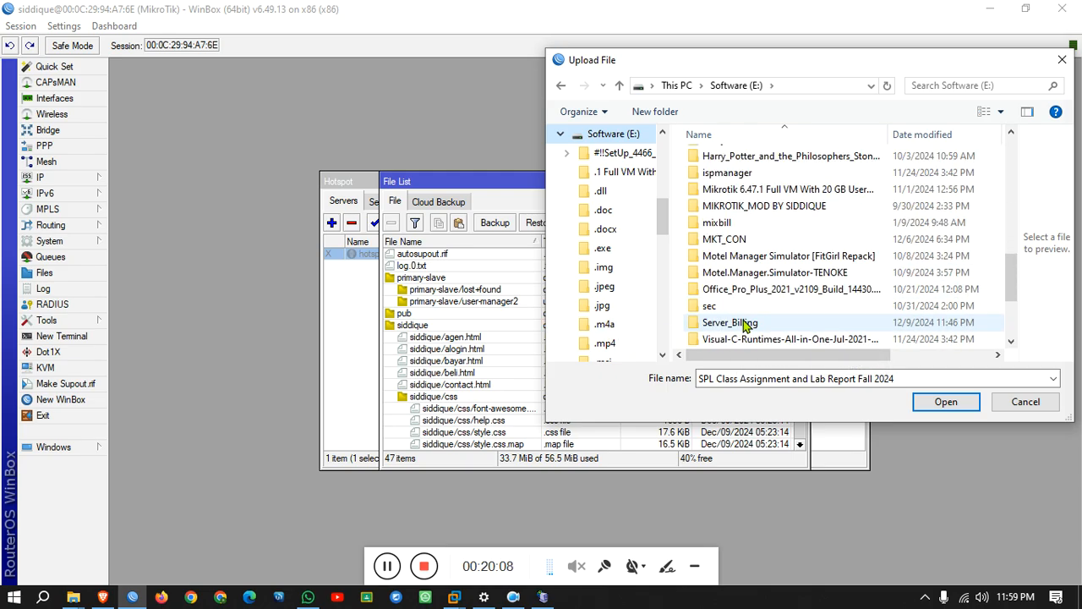
{"action": "double_click", "coordinate": [744, 323]}
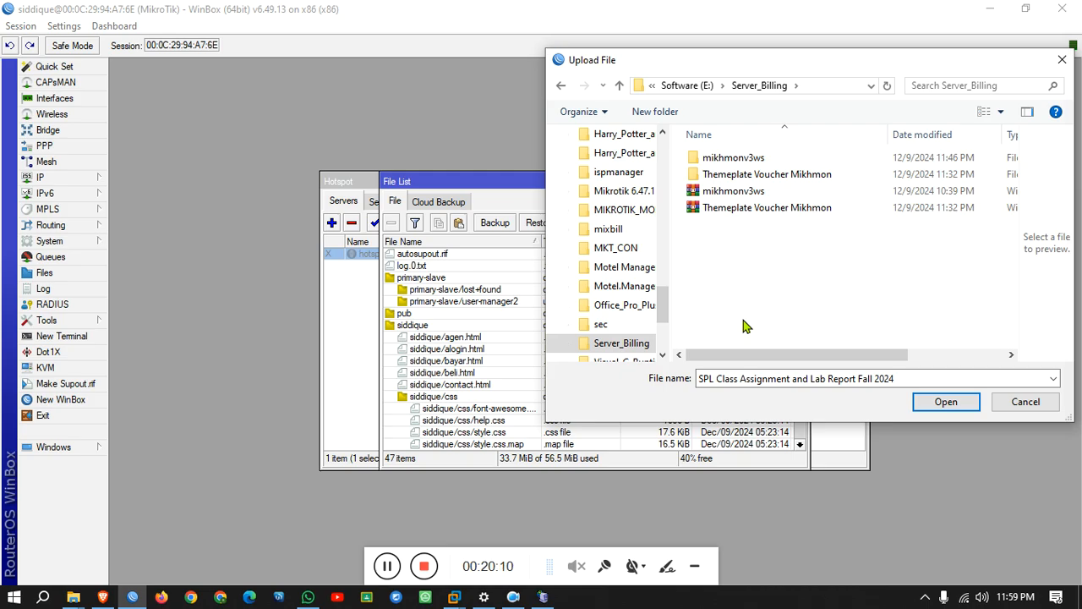
{"action": "scroll", "coordinate": [634, 308], "scroll_direction": "up", "scroll_amount": 7}
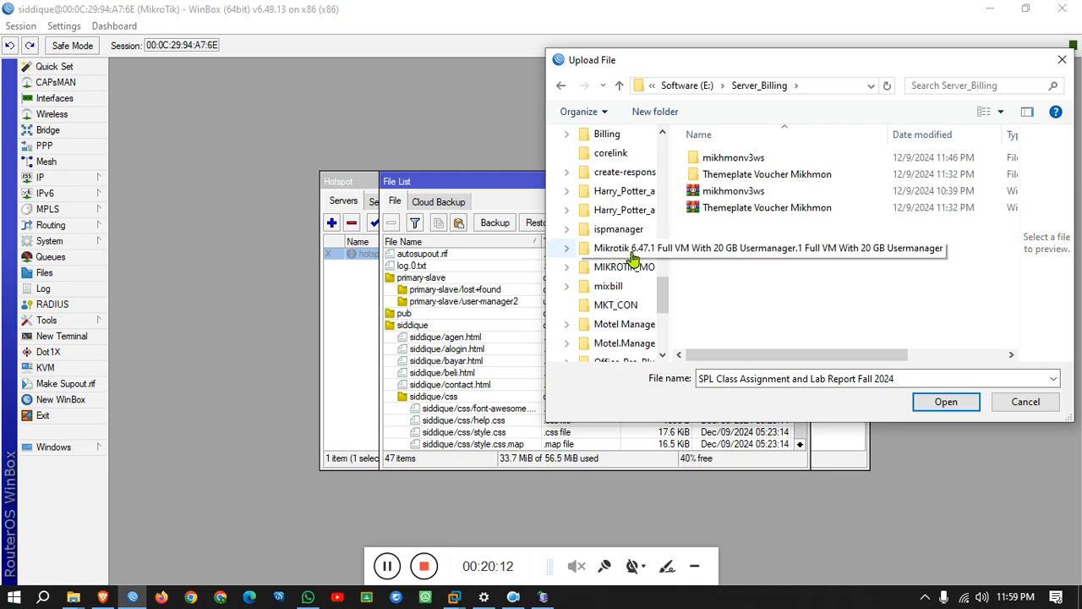
{"action": "scroll", "coordinate": [634, 258], "scroll_direction": "up", "scroll_amount": 8}
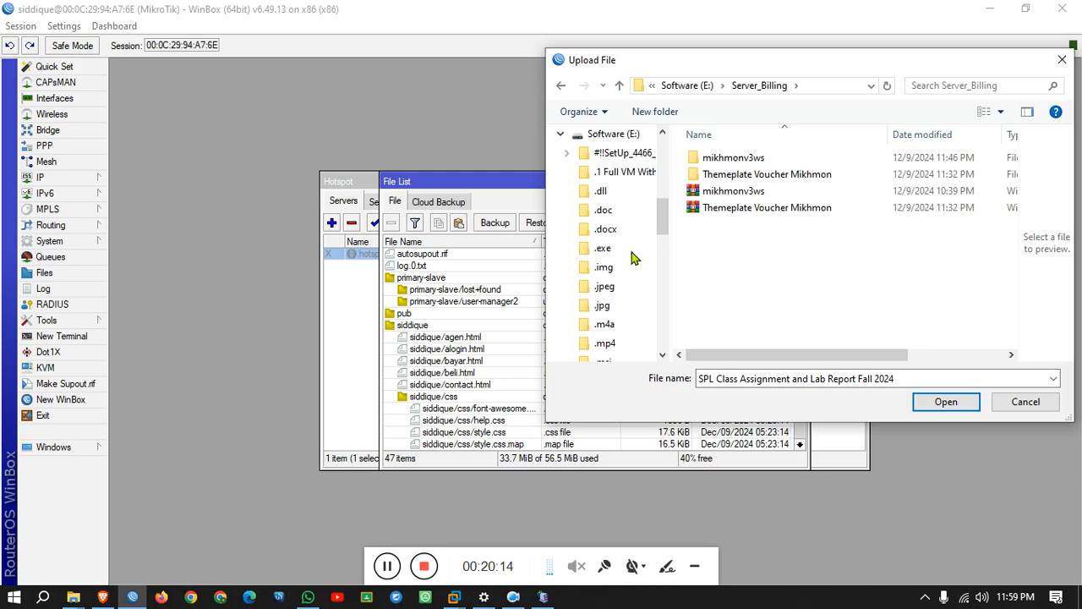
Copy the siddique folder from SU_File (F:)\Server onto the Software (E:) drive.
{"action": "left_click", "coordinate": [561, 210]}
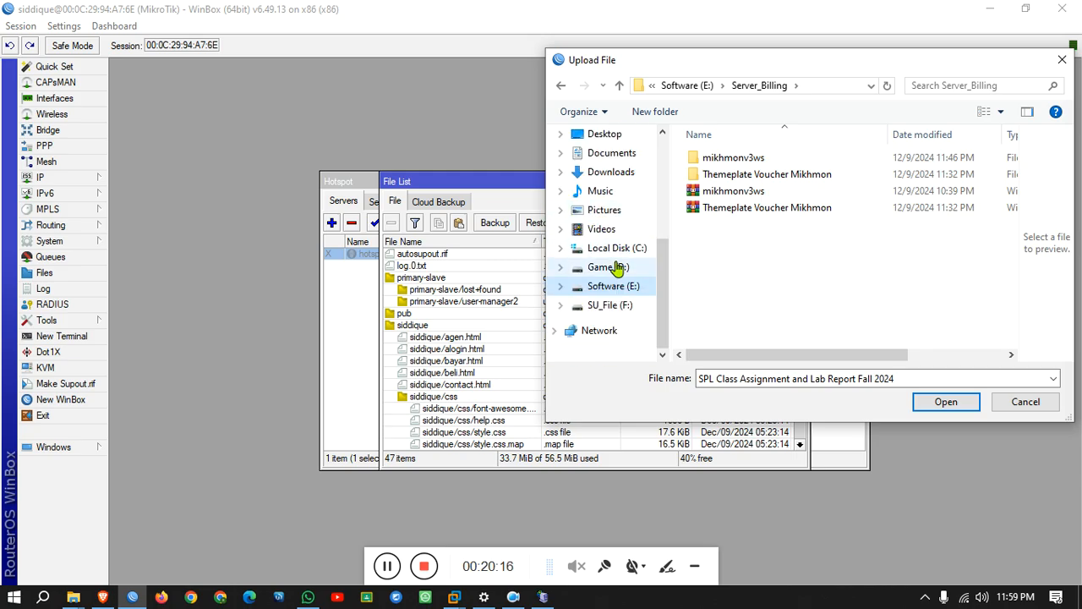
{"action": "left_click", "coordinate": [621, 305]}
{"action": "scroll", "coordinate": [732, 307], "scroll_direction": "down", "scroll_amount": 4}
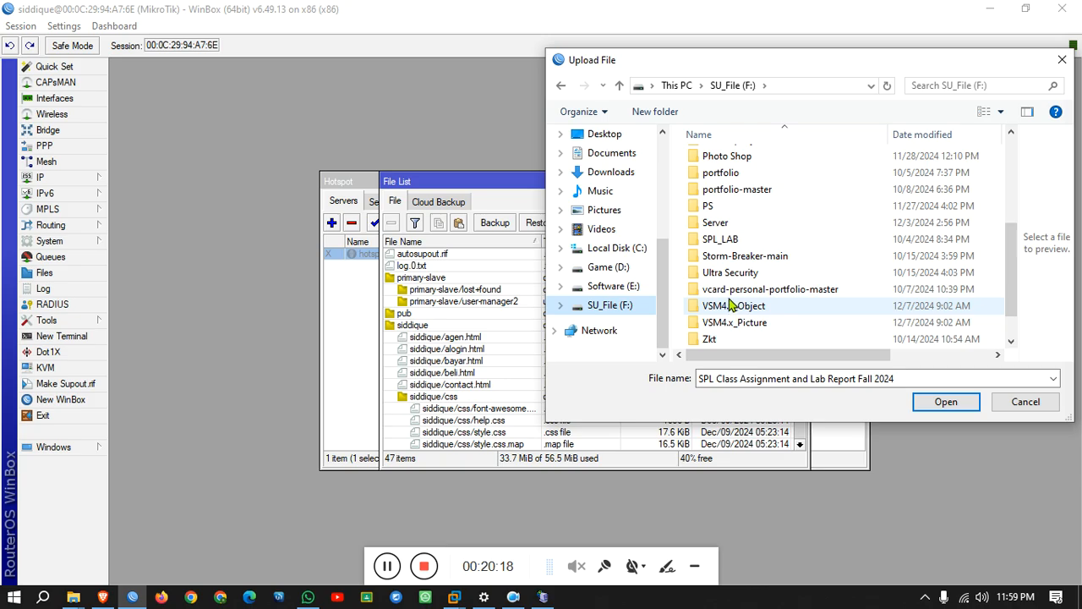
{"action": "double_click", "coordinate": [737, 223]}
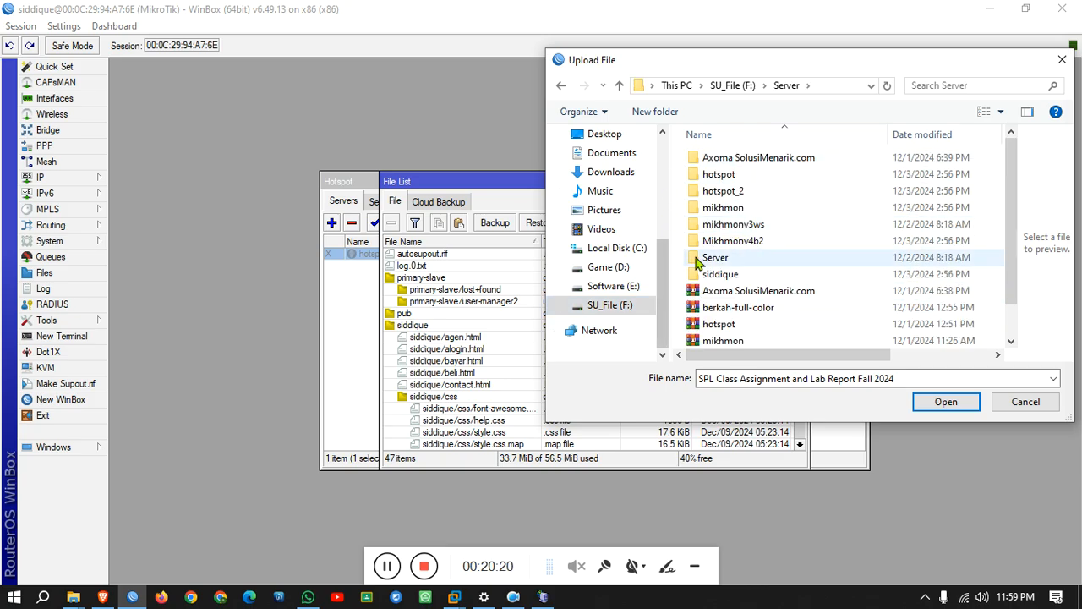
{"action": "left_click", "coordinate": [732, 280]}
{"action": "left_click_drag", "start_coordinate": [730, 279], "coordinate": [664, 284]}
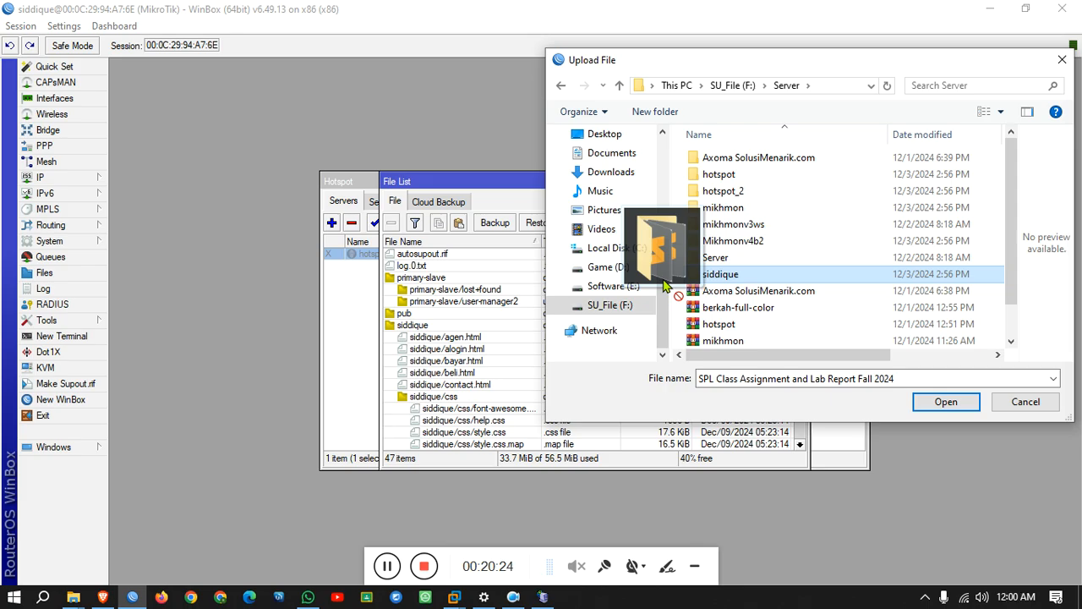
{"action": "left_click_drag", "start_coordinate": [663, 285], "coordinate": [734, 286]}
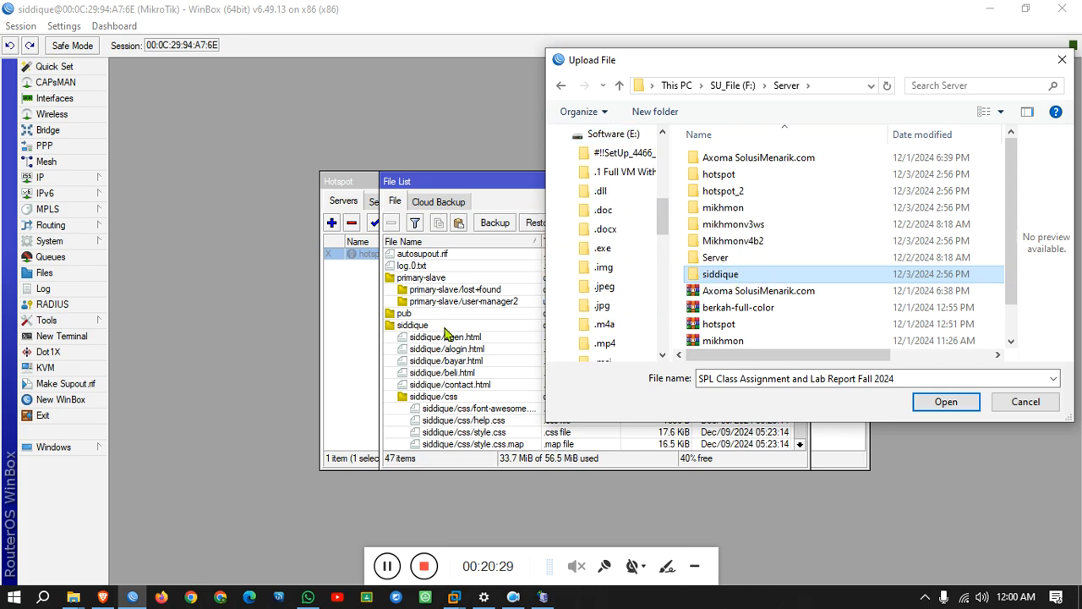
Cancel the upload and delete the siddique directory from the router's file list.
{"action": "left_click", "coordinate": [1025, 402]}
{"action": "scroll", "coordinate": [551, 354], "scroll_direction": "down", "scroll_amount": 1}
{"action": "left_click", "coordinate": [423, 290]}
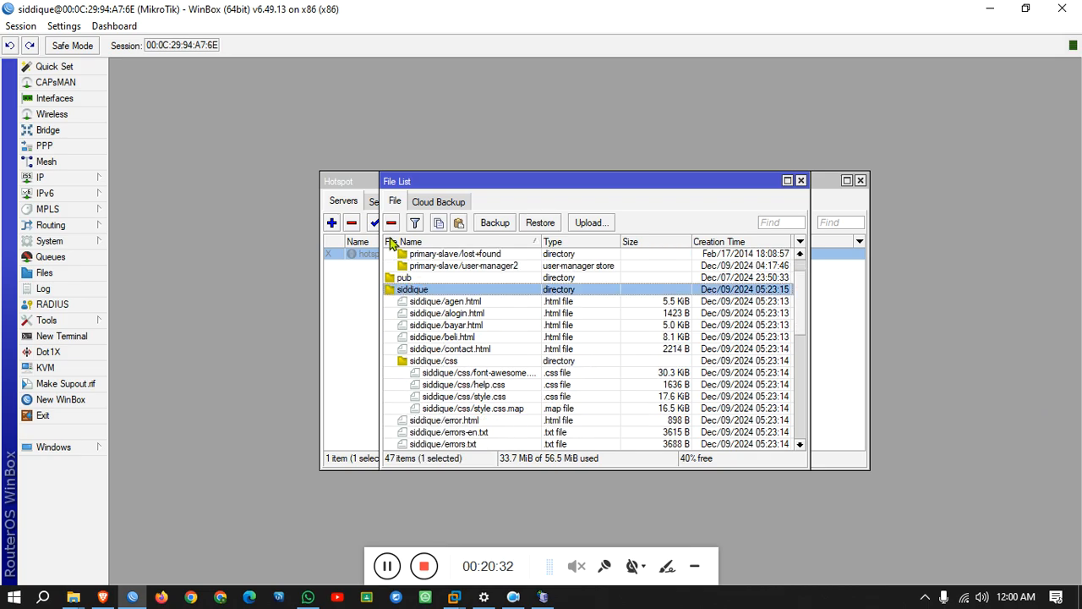
{"action": "left_click", "coordinate": [397, 222]}
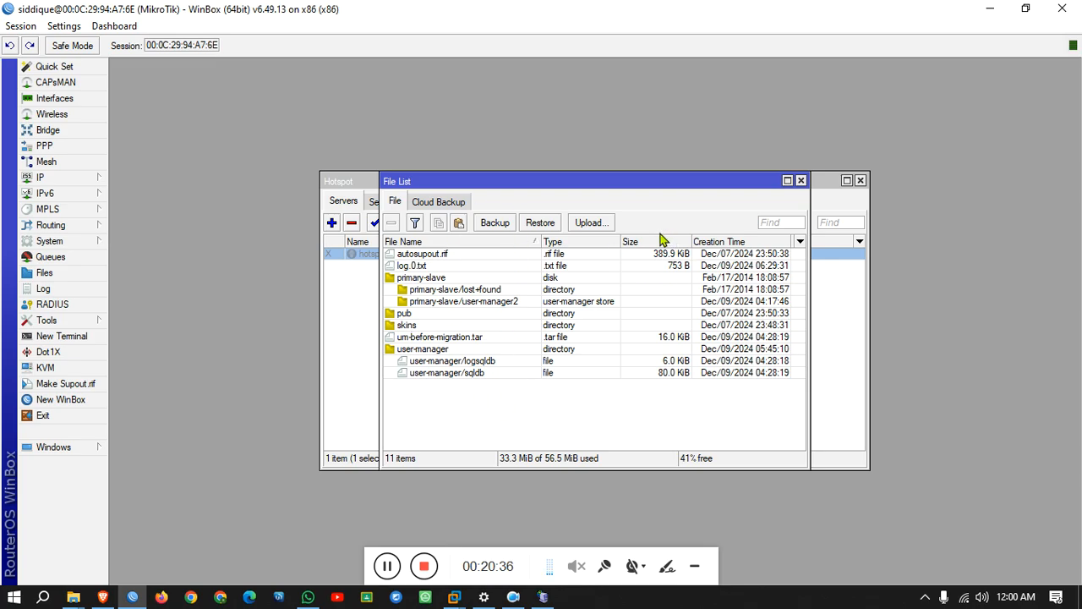
Upload the siddique folder from SU_File (F:)\Server into the router's File List.
{"action": "left_click", "coordinate": [608, 224]}
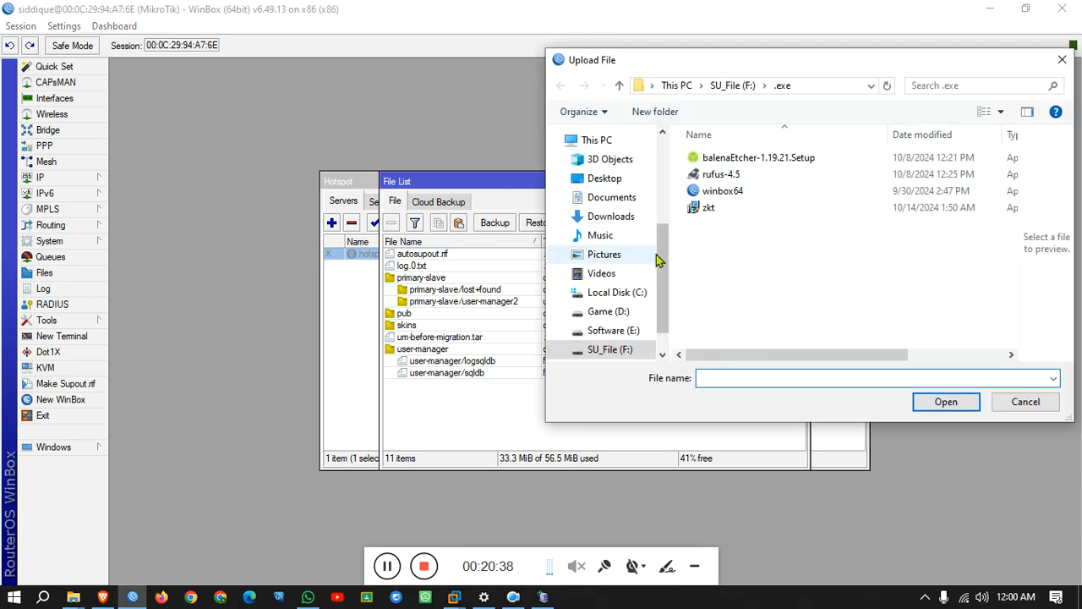
{"action": "left_click", "coordinate": [621, 350]}
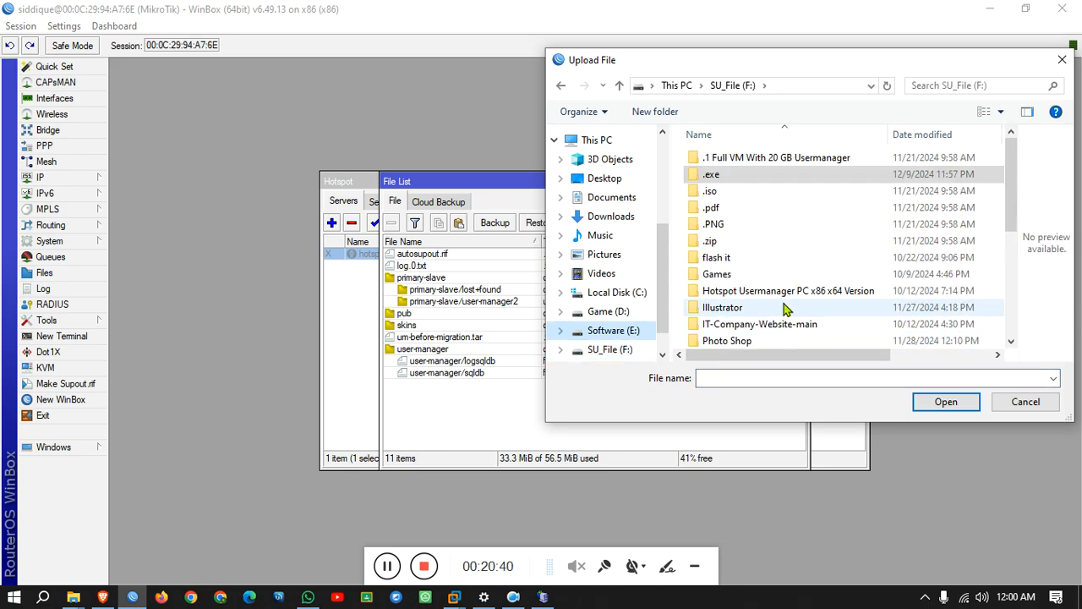
{"action": "scroll", "coordinate": [778, 287], "scroll_direction": "down", "scroll_amount": 4}
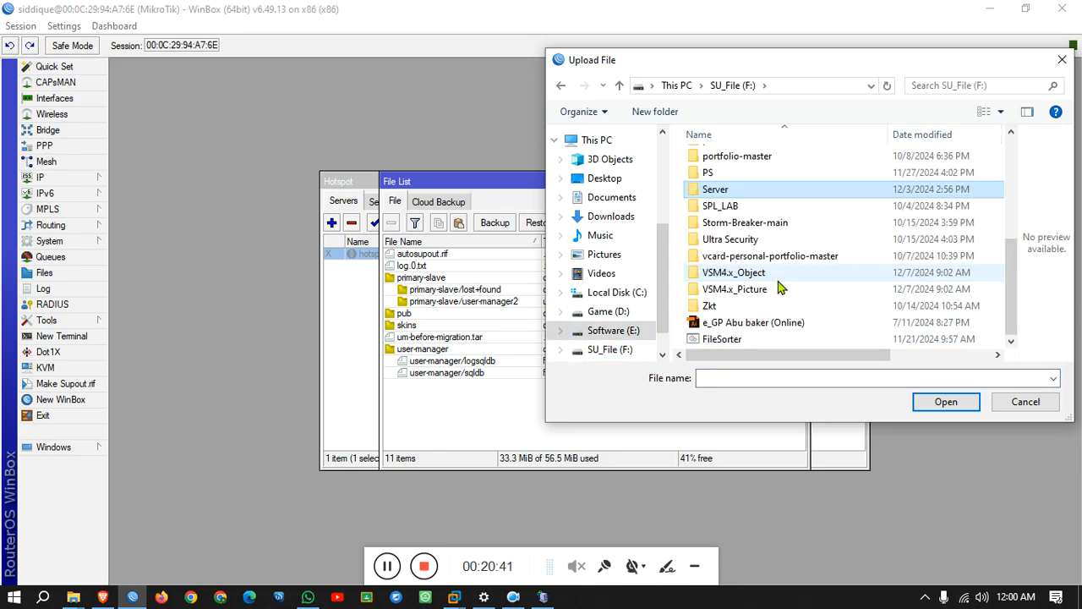
{"action": "double_click", "coordinate": [715, 181]}
{"action": "left_click_drag", "start_coordinate": [720, 274], "coordinate": [495, 421]}
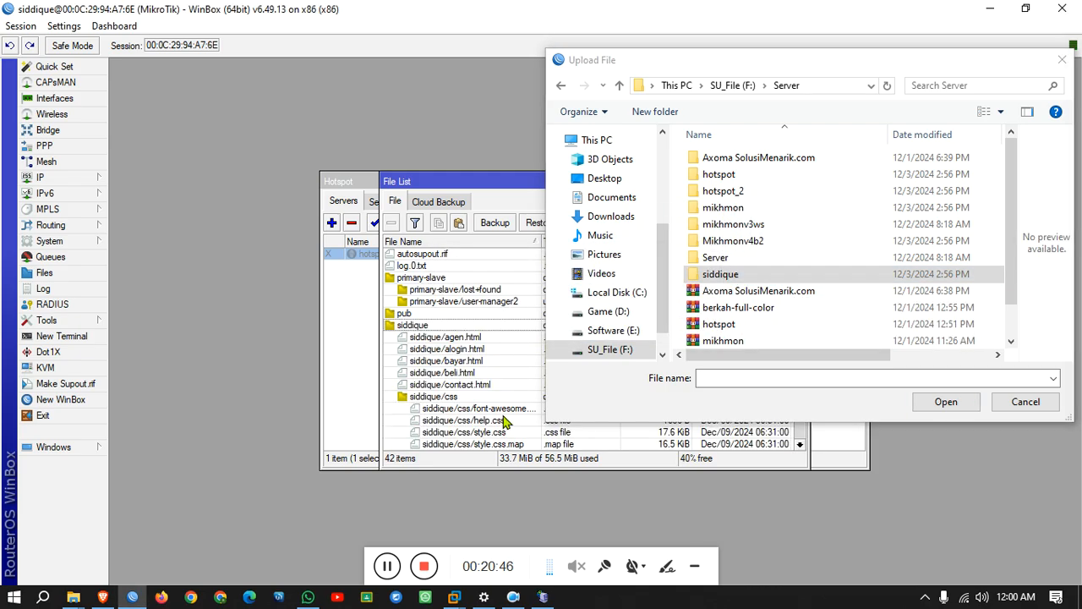
Enable hotspot1, close the upload dialog and File List, then disable hotspot1 again.
{"action": "left_click", "coordinate": [336, 406]}
{"action": "left_click", "coordinate": [364, 254]}
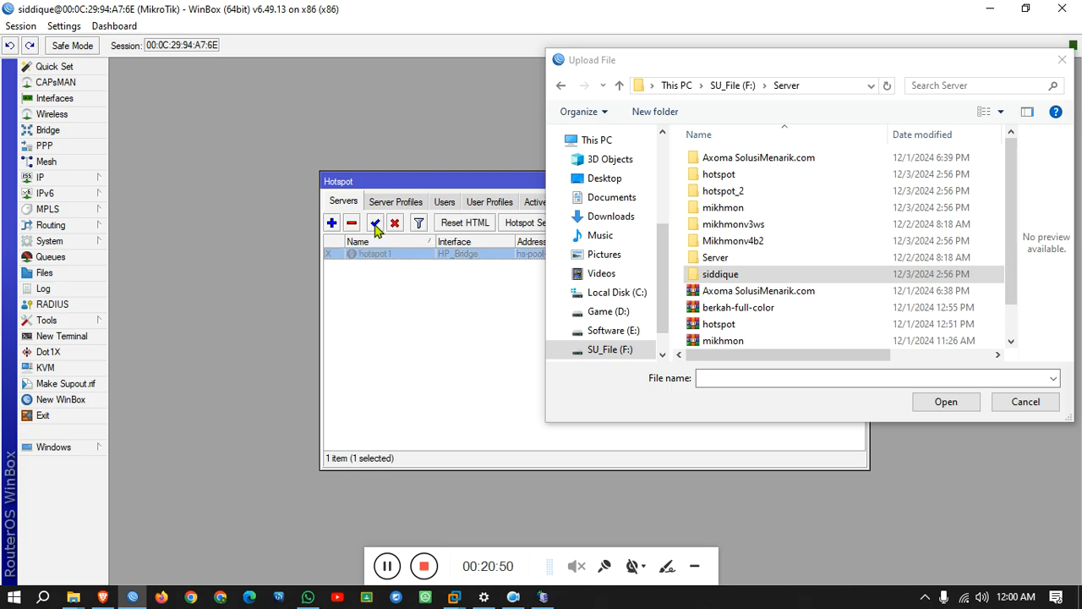
{"action": "left_click", "coordinate": [375, 224]}
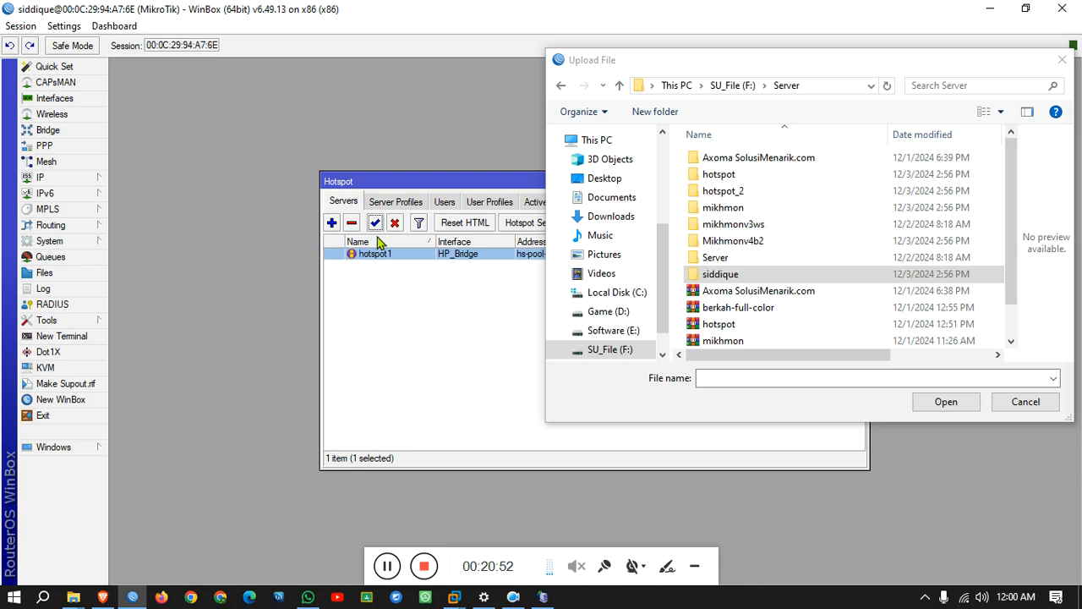
{"action": "left_click", "coordinate": [1062, 59]}
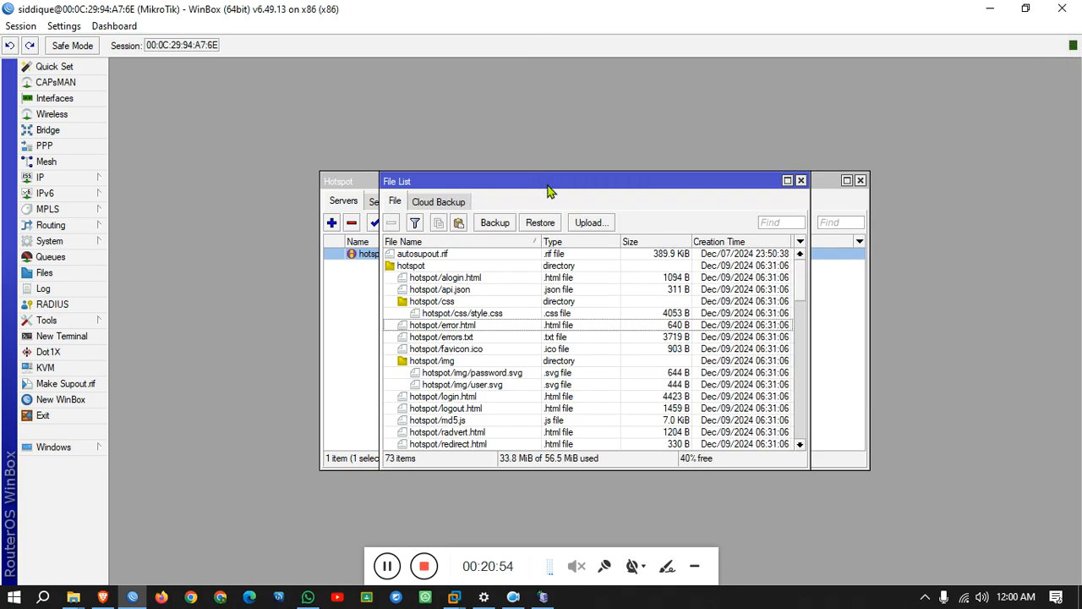
{"action": "left_click", "coordinate": [801, 181]}
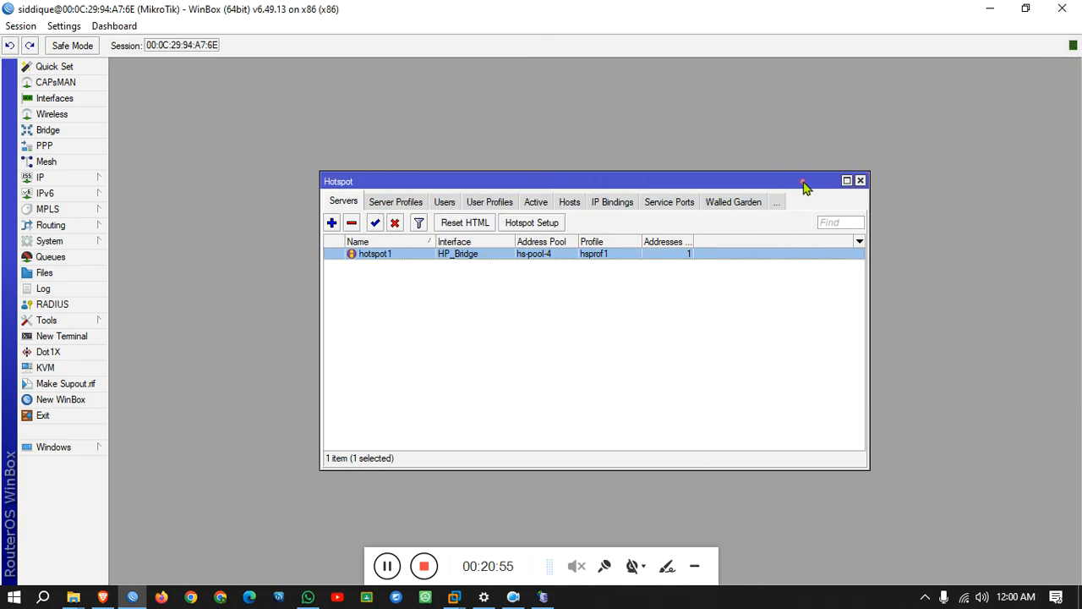
{"action": "left_click", "coordinate": [394, 224]}
Set the hsprof1 profile's HTML Directory to siddique and toggle the hotspot1 server on.
{"action": "left_click", "coordinate": [400, 207]}
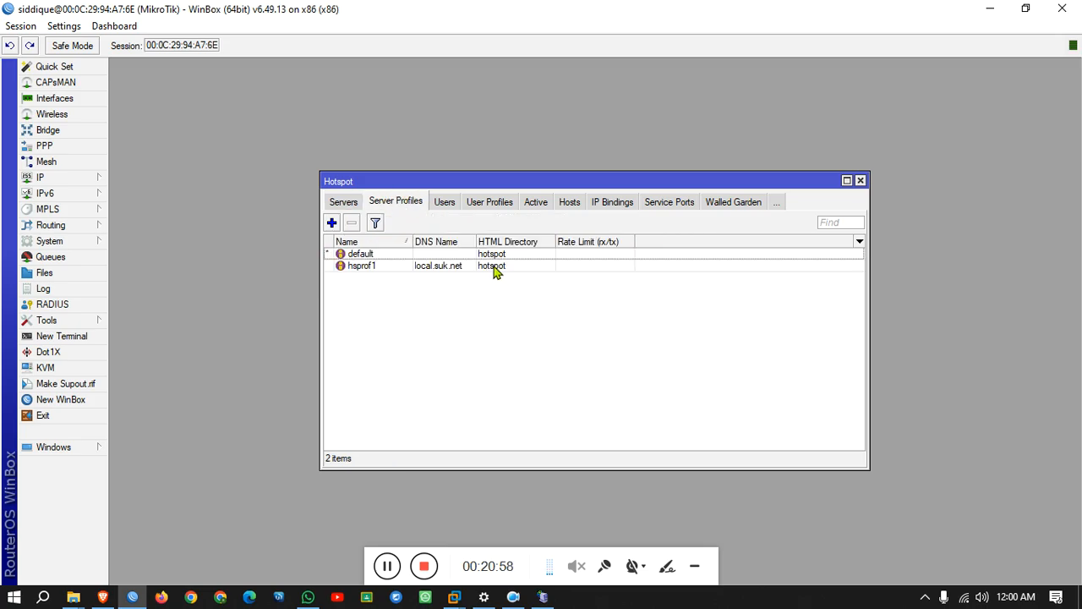
{"action": "double_click", "coordinate": [496, 269]}
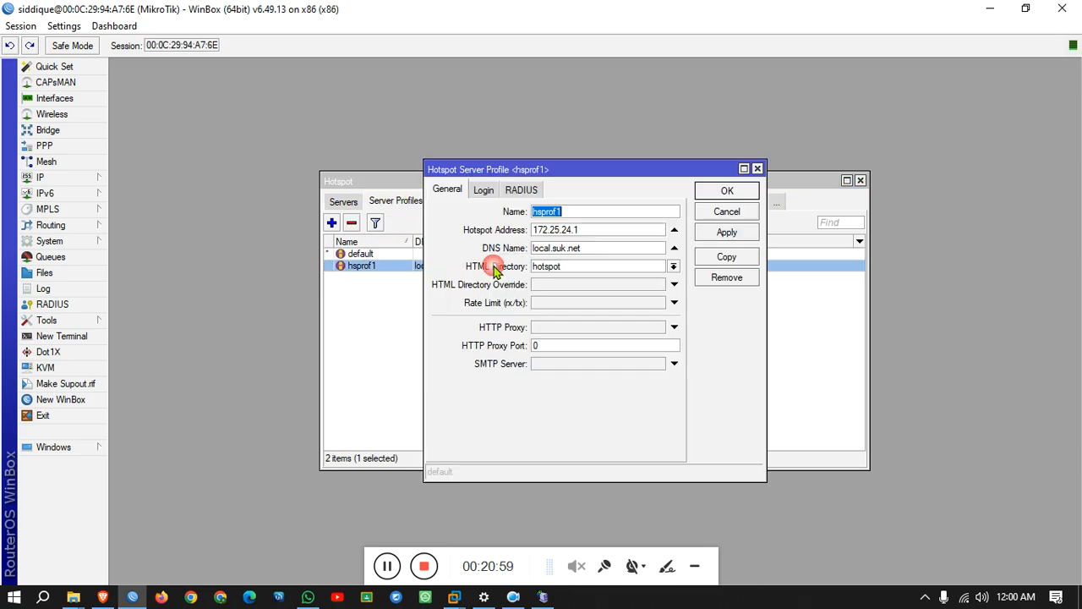
{"action": "left_click", "coordinate": [674, 266]}
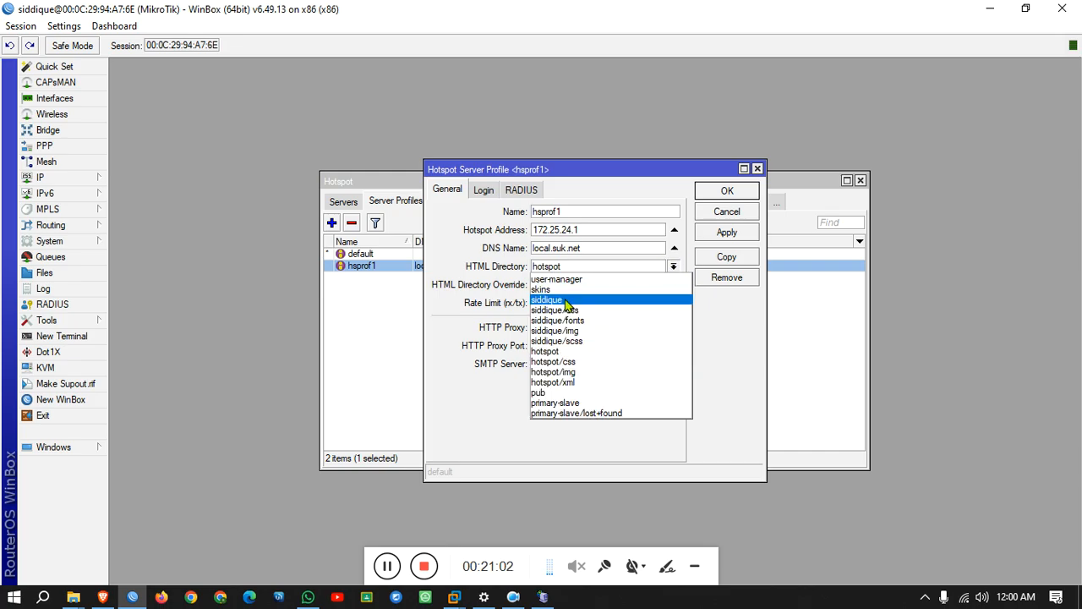
{"action": "left_click", "coordinate": [566, 301]}
{"action": "left_click", "coordinate": [725, 232]}
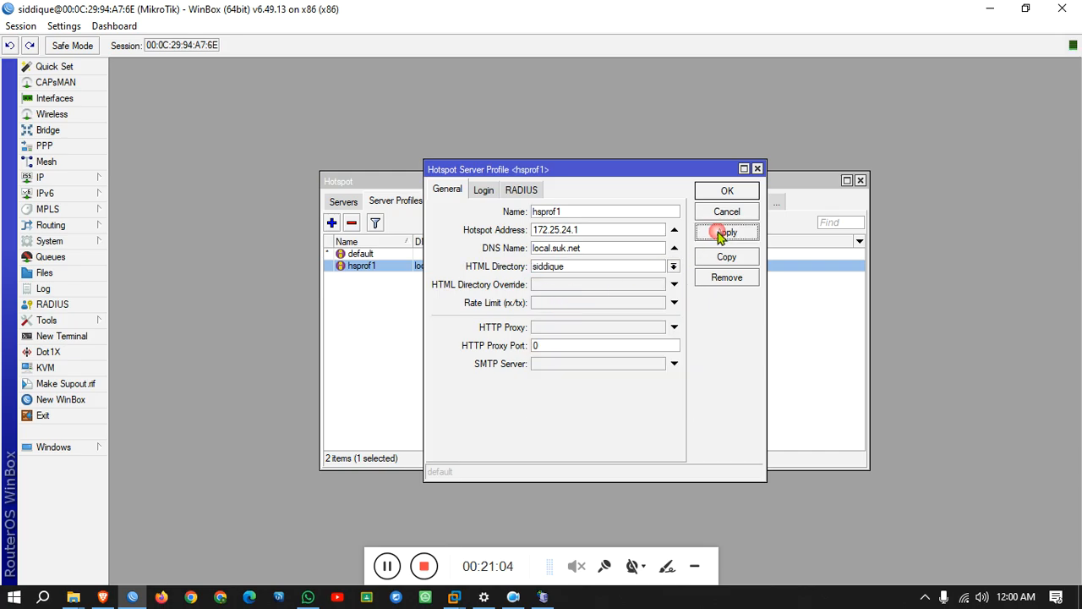
{"action": "left_click", "coordinate": [729, 193]}
{"action": "left_click", "coordinate": [350, 205]}
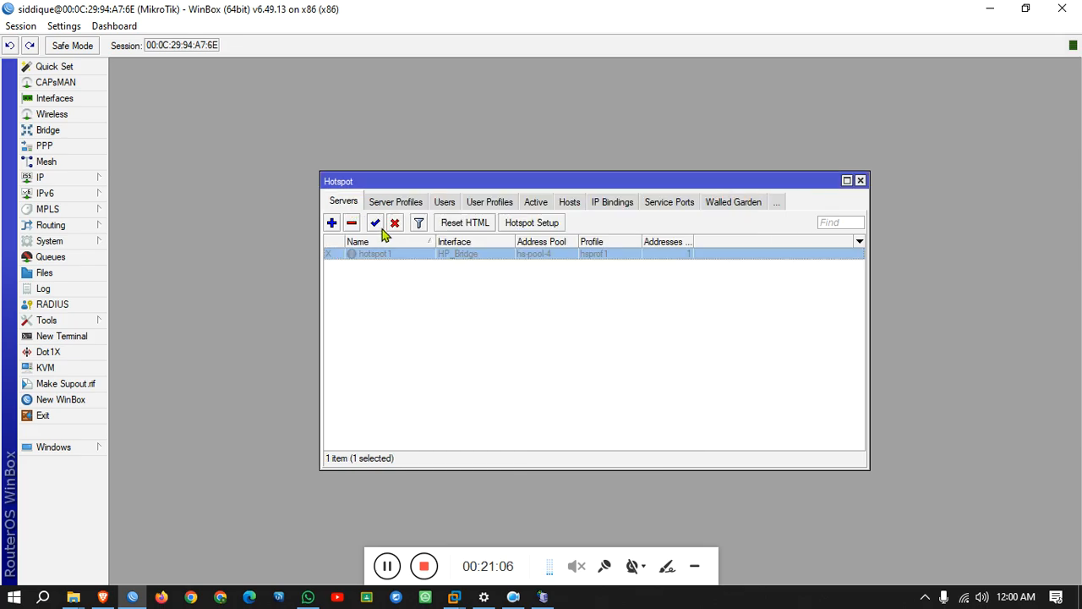
{"action": "left_click", "coordinate": [376, 224]}
Reload the hotspot login page in Brave to show the SUK_Net.BD Welcome template and view the packages page.
{"action": "left_click", "coordinate": [100, 597]}
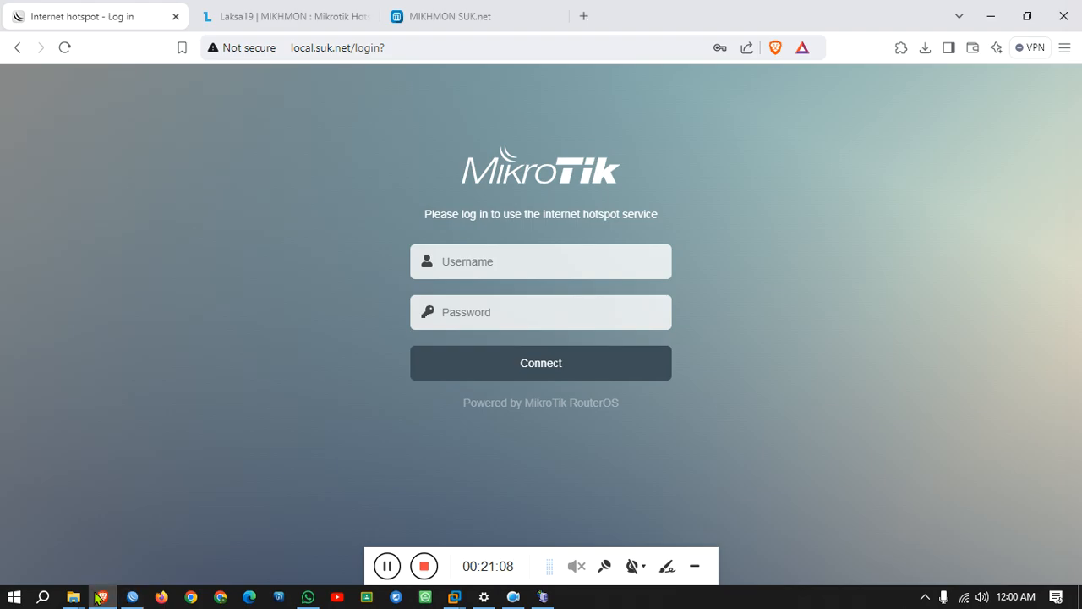
{"action": "left_click", "coordinate": [68, 49]}
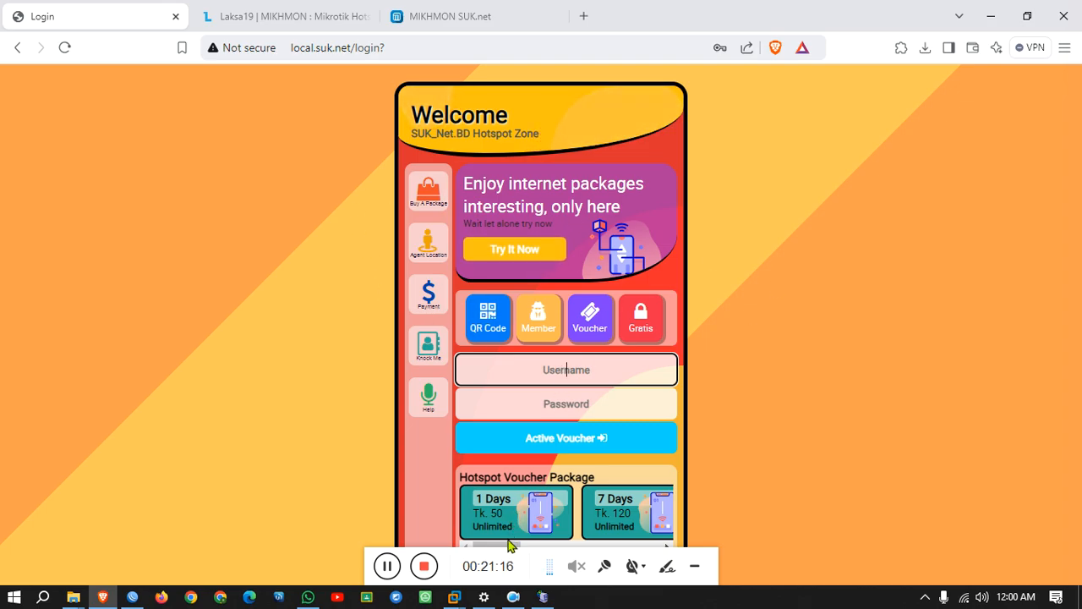
{"action": "mouse_move", "coordinate": [508, 547]}
{"action": "left_mouse_down"}
{"action": "mouse_move", "coordinate": [682, 546]}
{"action": "mouse_move", "coordinate": [498, 546]}
{"action": "left_mouse_up"}
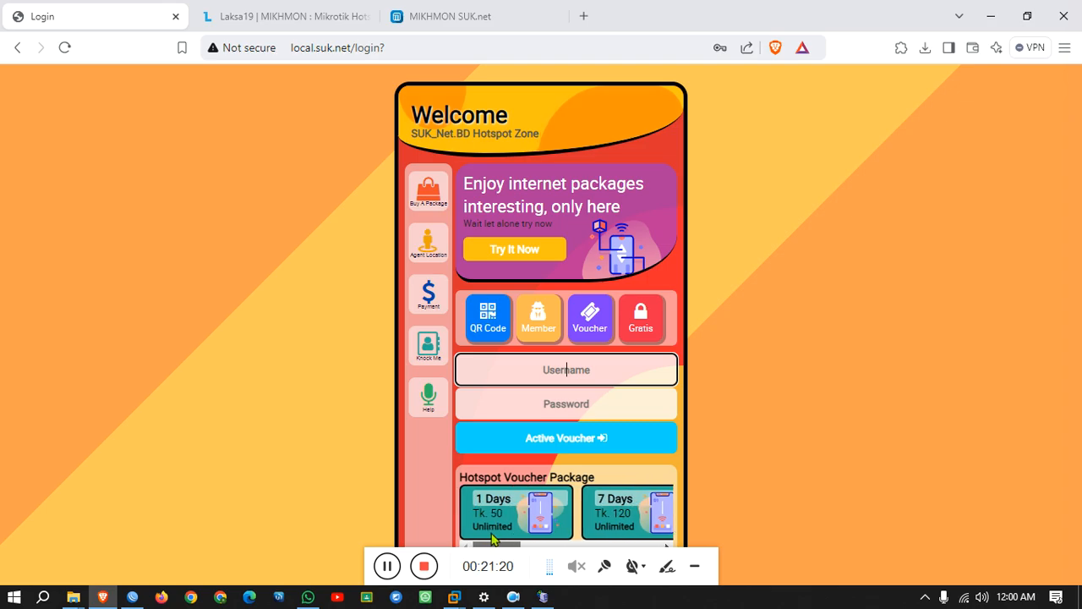
{"action": "left_click", "coordinate": [542, 248]}
{"action": "left_click_drag", "start_coordinate": [491, 263], "coordinate": [665, 263]}
{"action": "scroll", "coordinate": [640, 411], "scroll_direction": "down", "scroll_amount": 2}
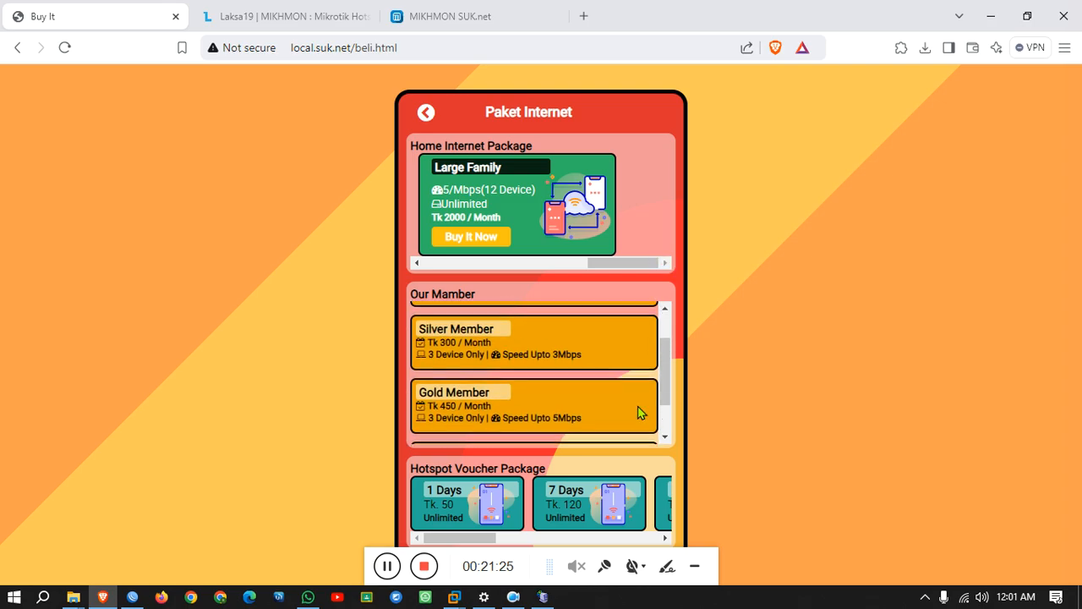
{"action": "left_click", "coordinate": [422, 114]}
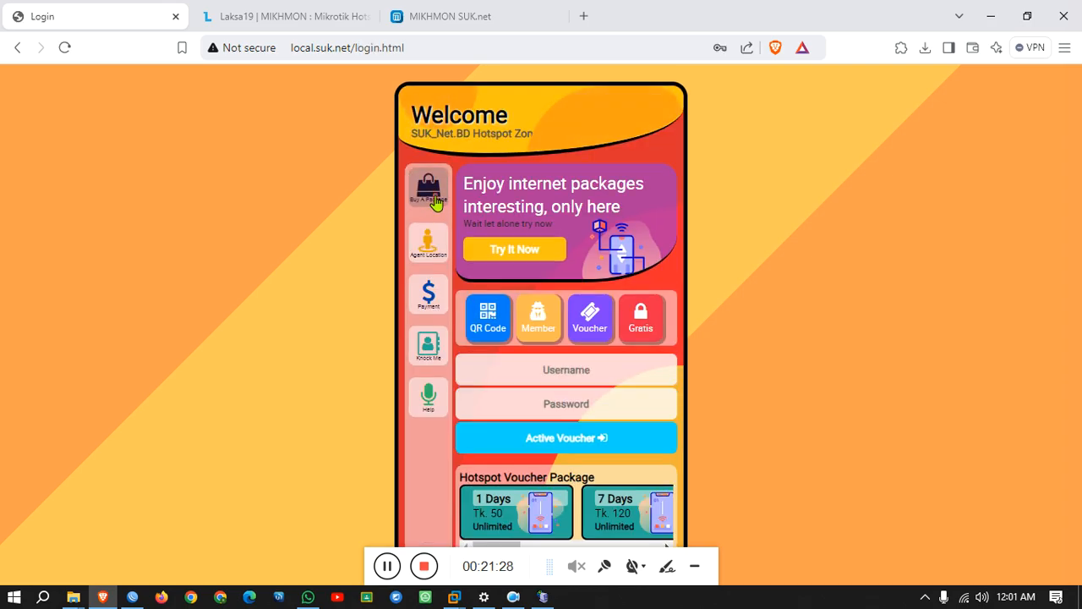
Check the package buying, voucher agent locations and payment method pages.
{"action": "left_click", "coordinate": [436, 207]}
{"action": "scroll", "coordinate": [500, 377], "scroll_direction": "down", "scroll_amount": 2}
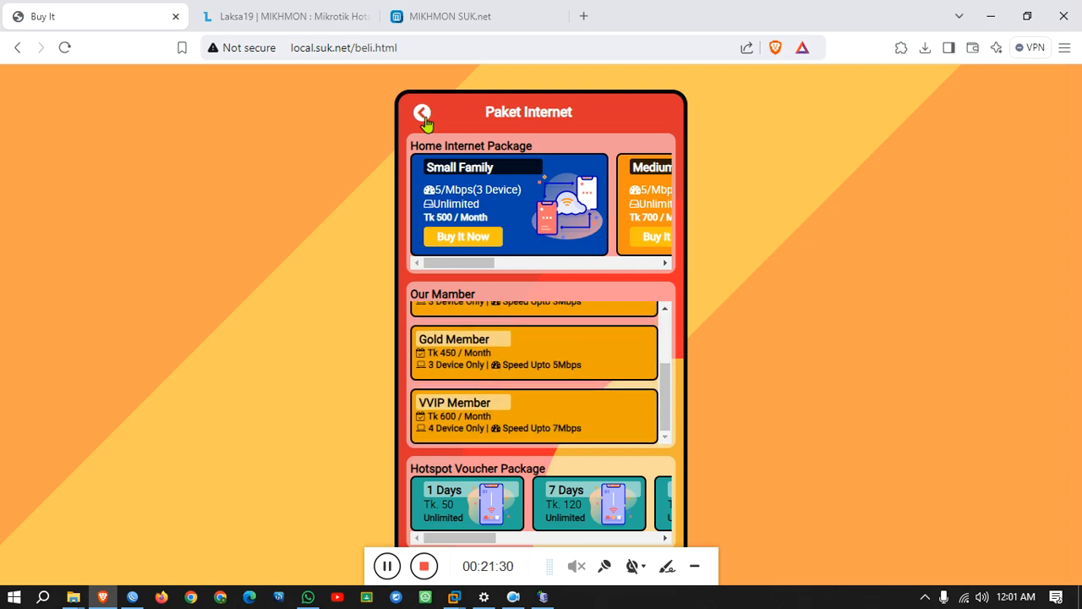
{"action": "left_click", "coordinate": [424, 119]}
{"action": "left_click", "coordinate": [431, 246]}
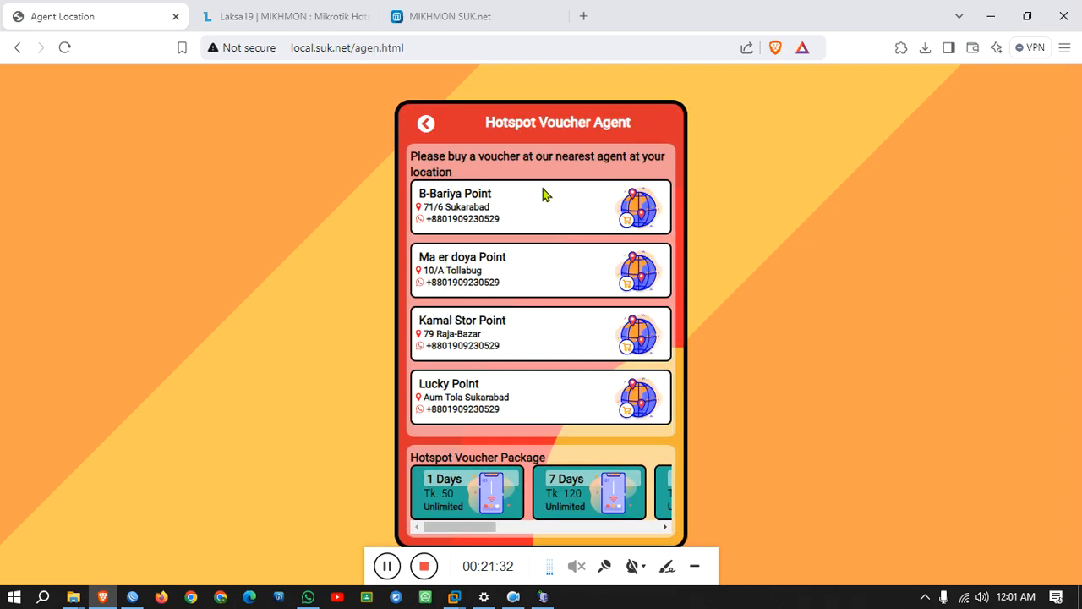
{"action": "left_click", "coordinate": [423, 127]}
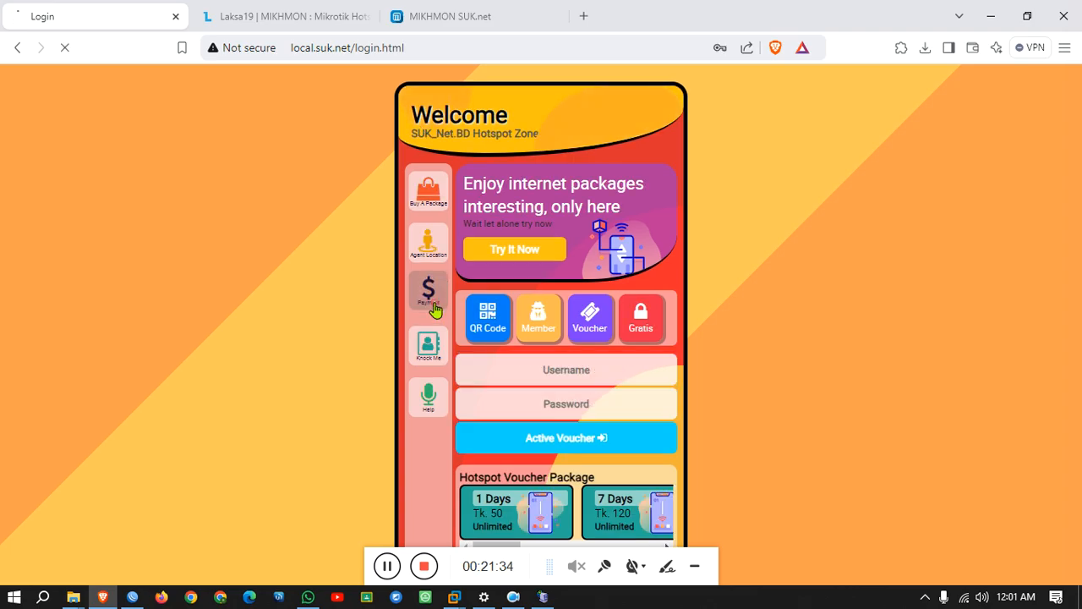
{"action": "left_click", "coordinate": [432, 298]}
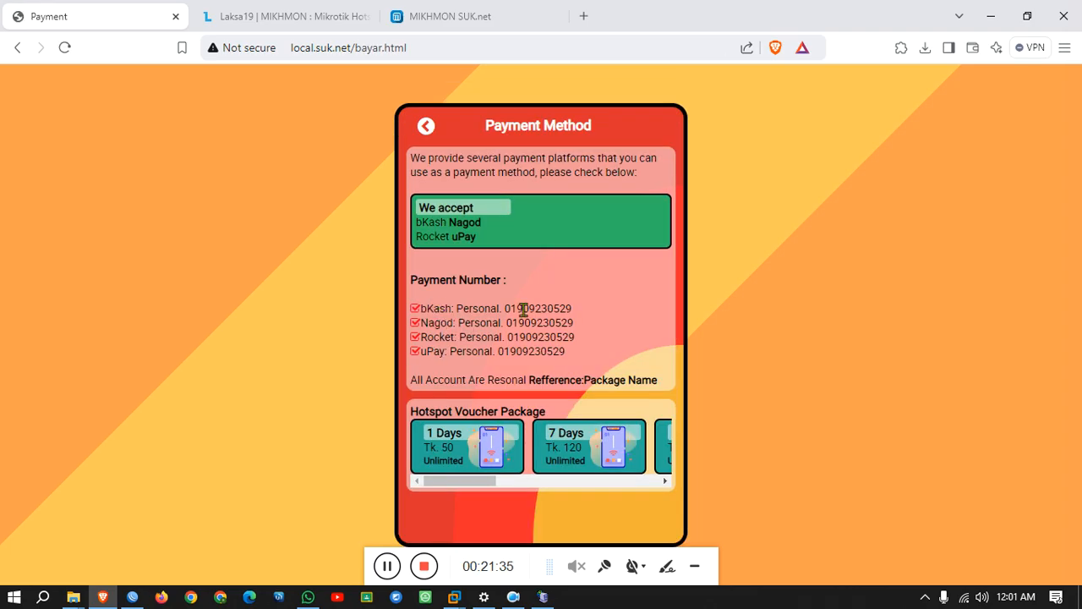
{"action": "left_click", "coordinate": [421, 127]}
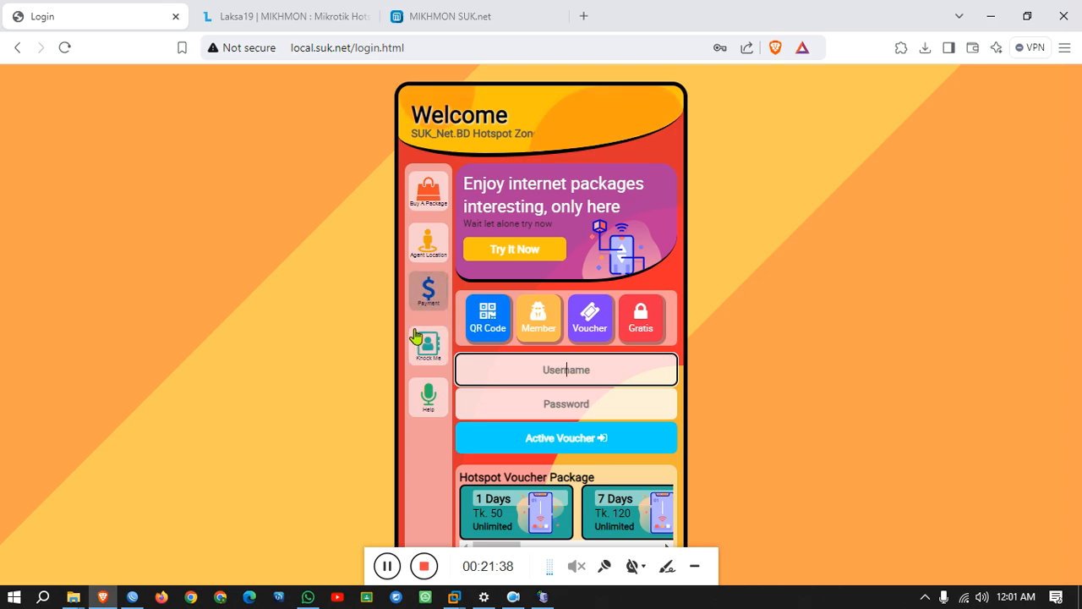
Check the Knock Me contact page and the customer help page.
{"action": "left_click", "coordinate": [429, 347]}
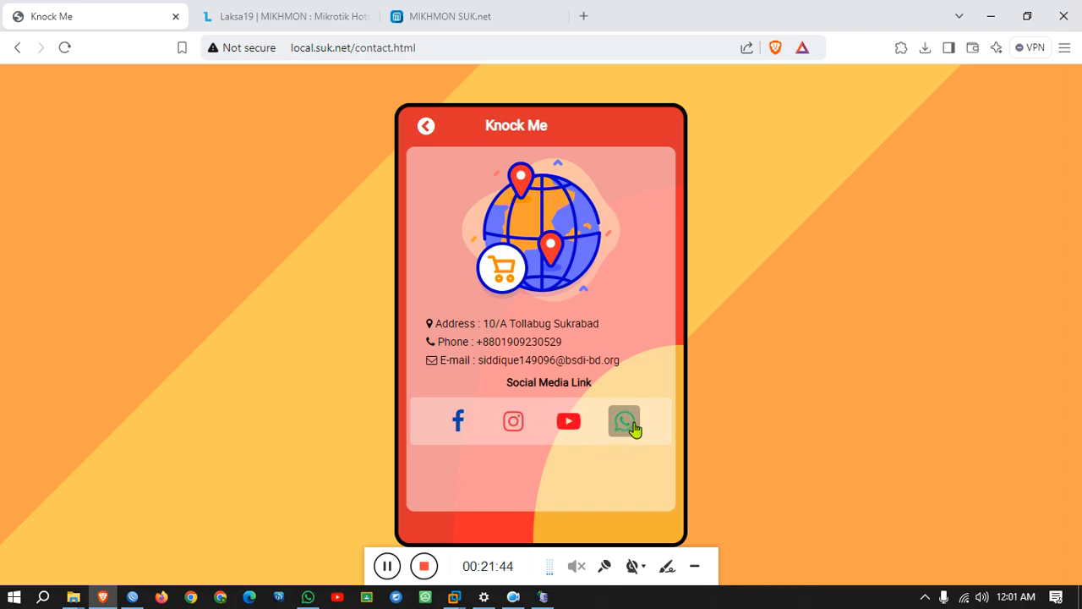
{"action": "left_click", "coordinate": [423, 126]}
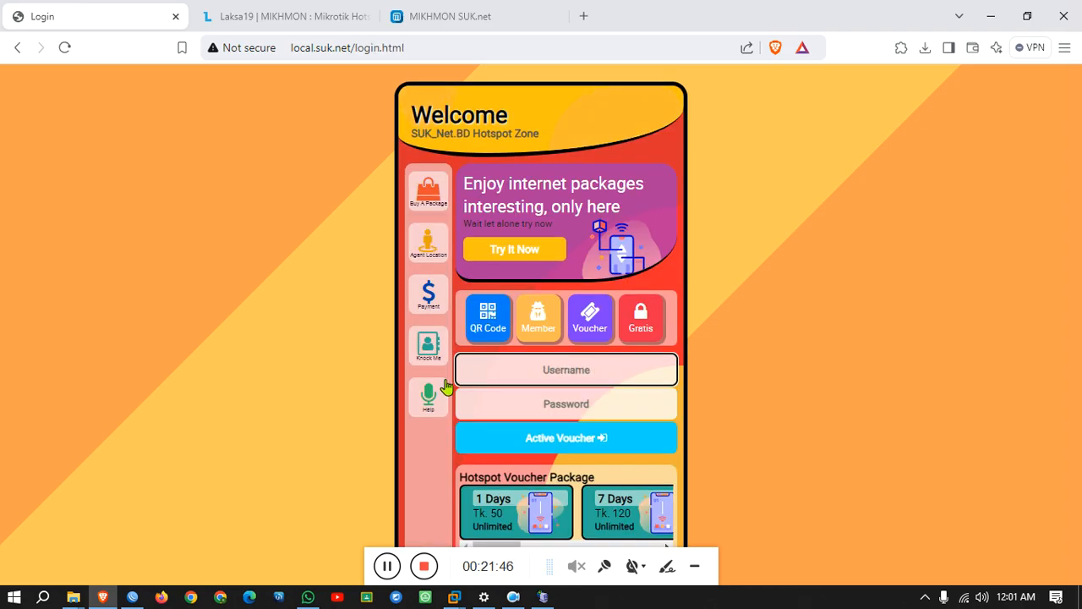
{"action": "left_click", "coordinate": [436, 391]}
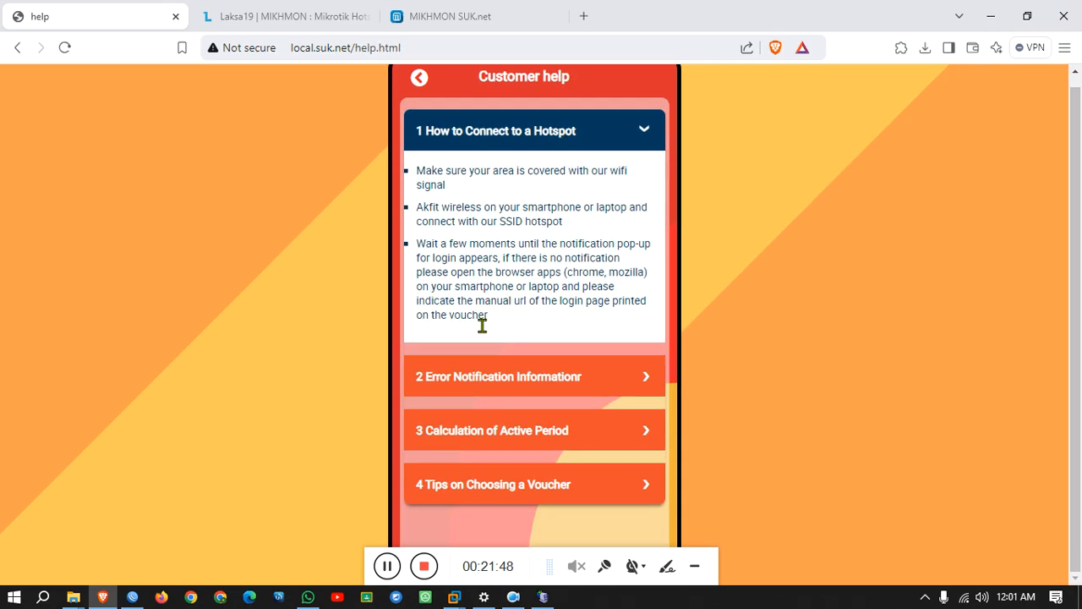
{"action": "left_click", "coordinate": [415, 88]}
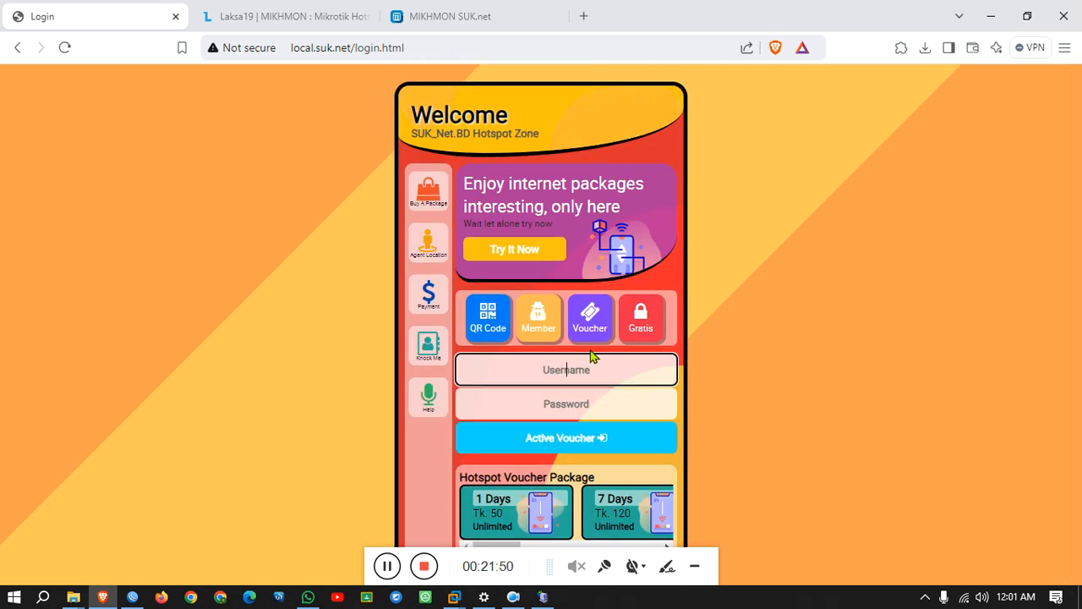
Log in to the hotspot with the saved voucher login and continue to the device status page.
{"action": "left_click", "coordinate": [566, 369]}
{"action": "left_click", "coordinate": [580, 412]}
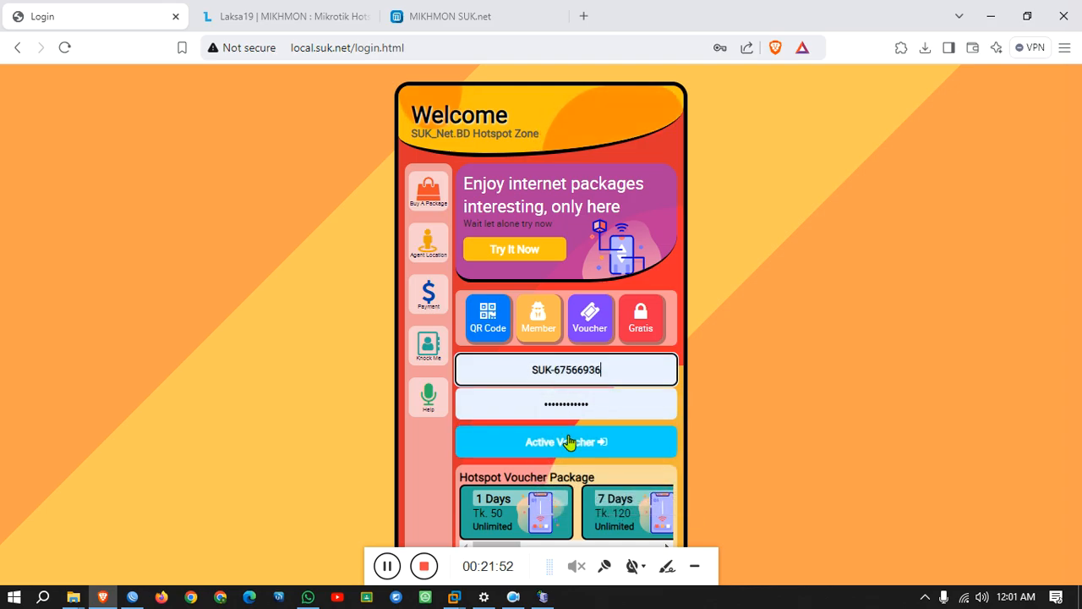
{"action": "left_click", "coordinate": [568, 439]}
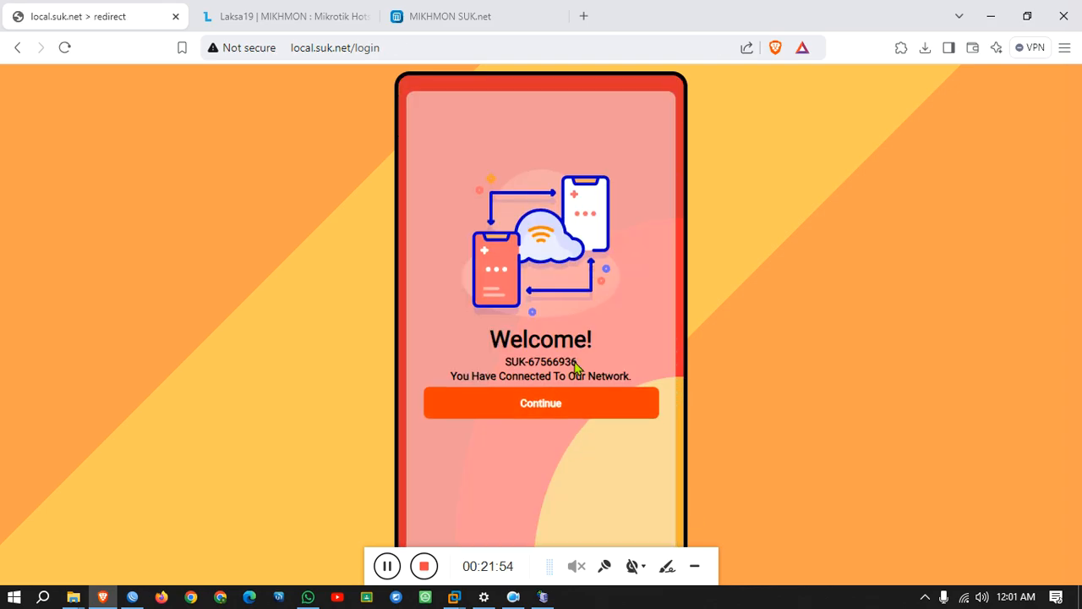
{"action": "left_click", "coordinate": [547, 410]}
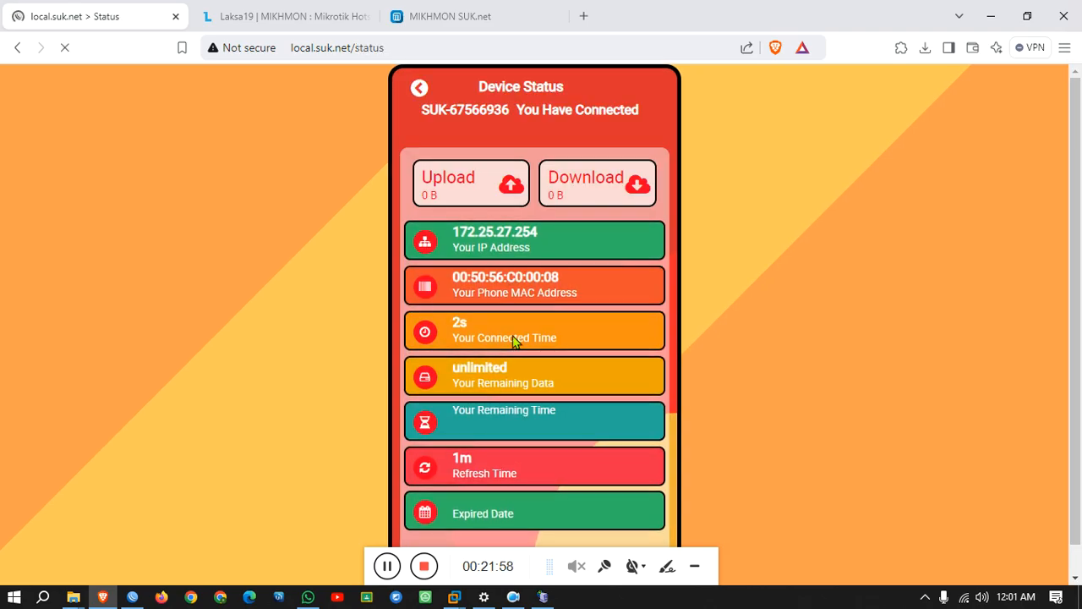
Open youtube.com in a new tab and play a video to generate traffic.
{"action": "left_click", "coordinate": [582, 17]}
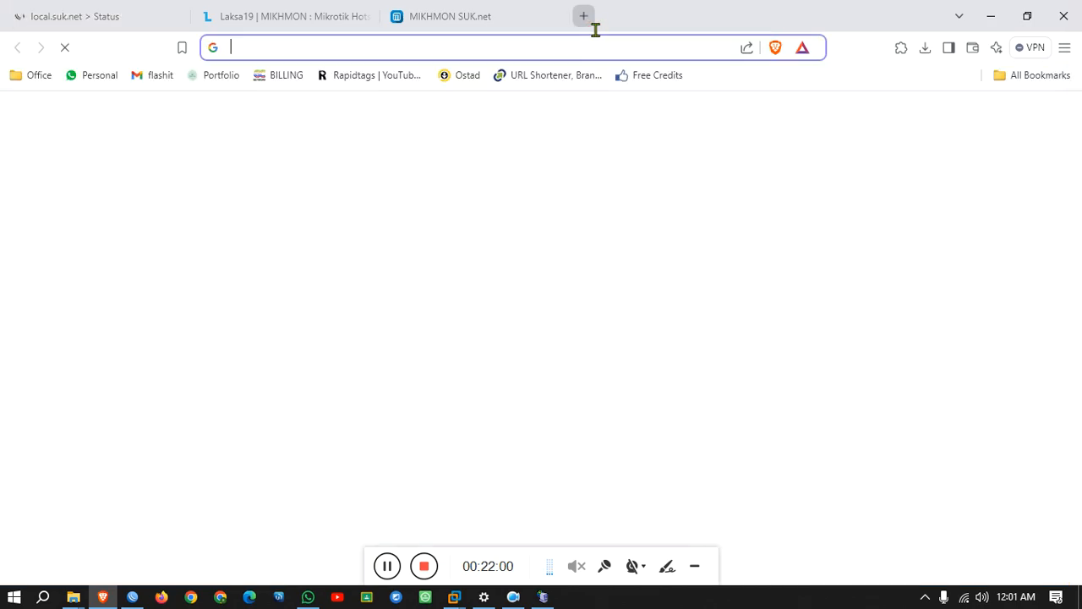
{"action": "type", "text": "7"}
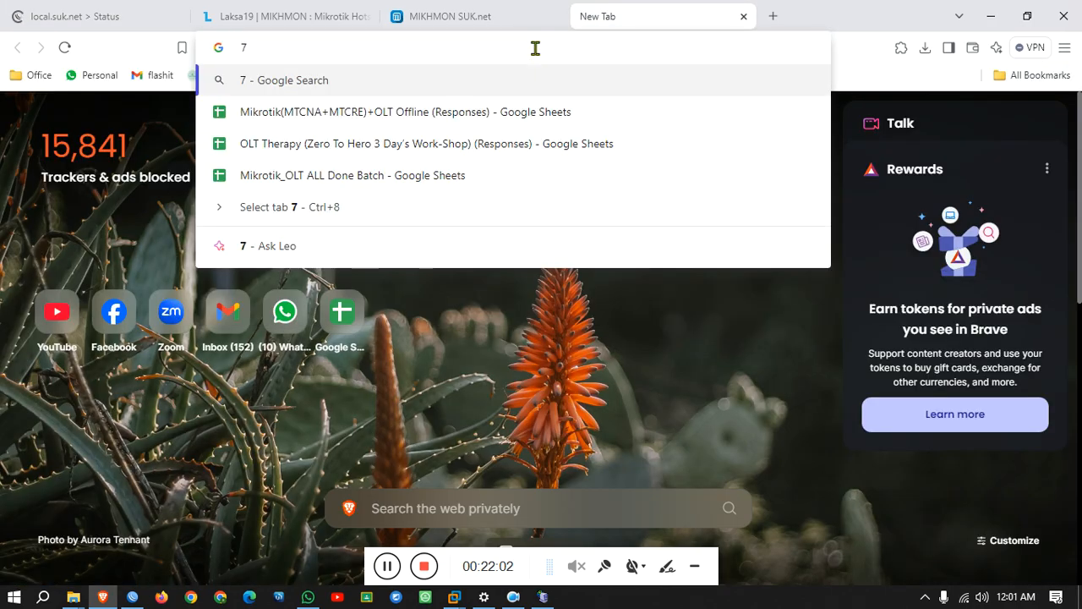
{"action": "key", "text": "BackSpace"}
{"action": "type", "text": "you"}
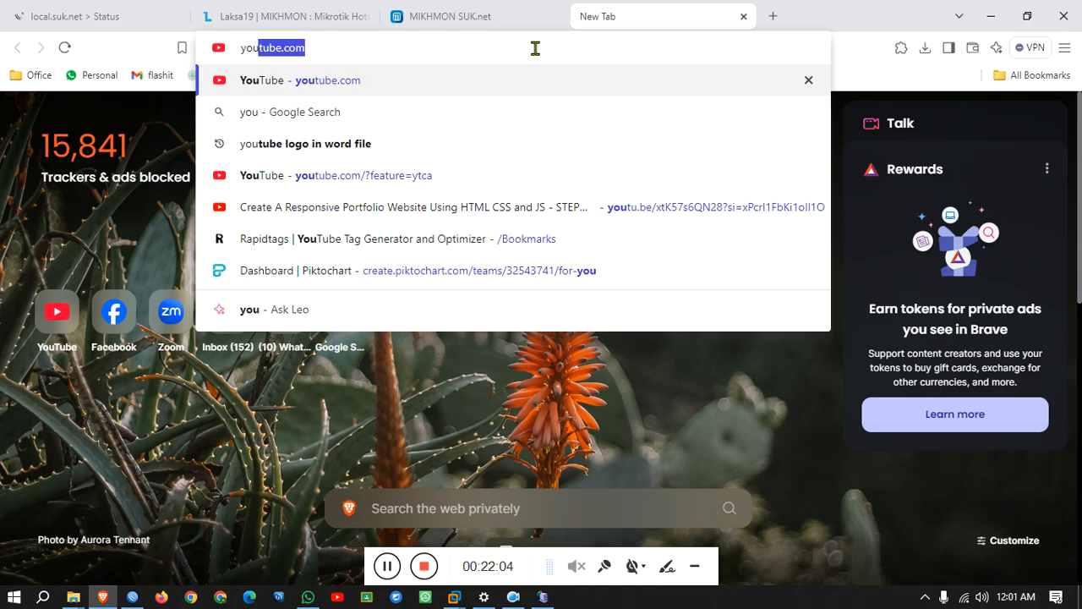
{"action": "key", "text": "Return"}
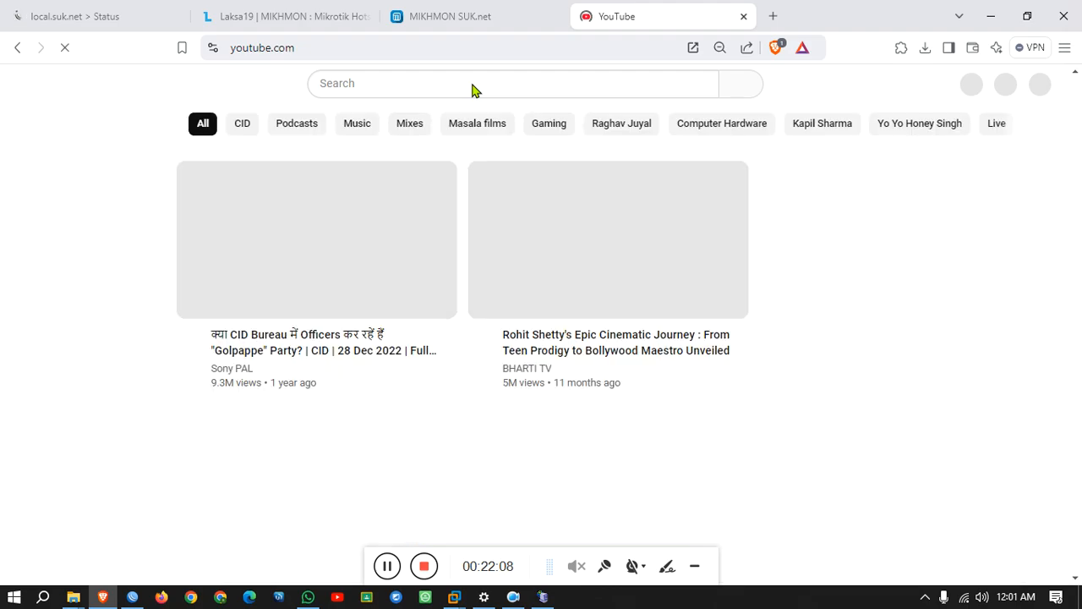
{"action": "left_click", "coordinate": [587, 174]}
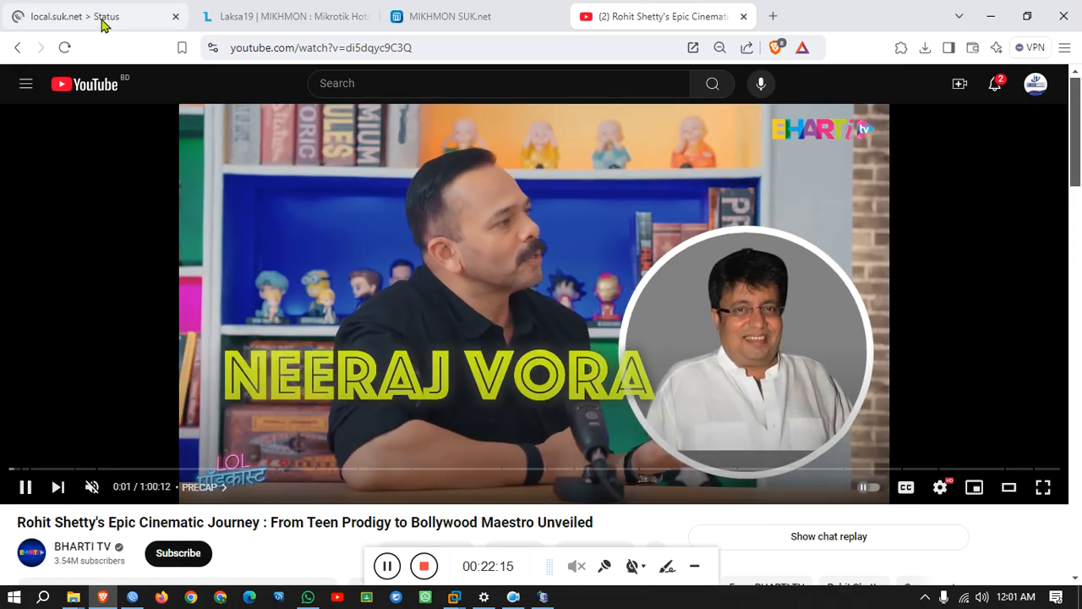
Refresh the hotspot status page to see the updated upload and download usage.
{"action": "left_click", "coordinate": [102, 23]}
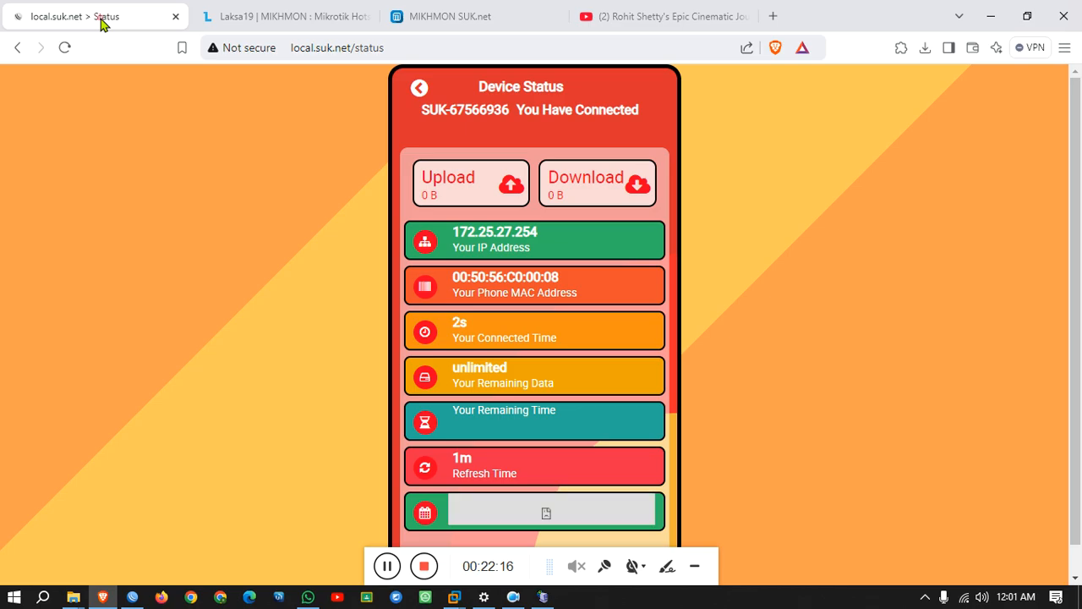
{"action": "left_click", "coordinate": [65, 49]}
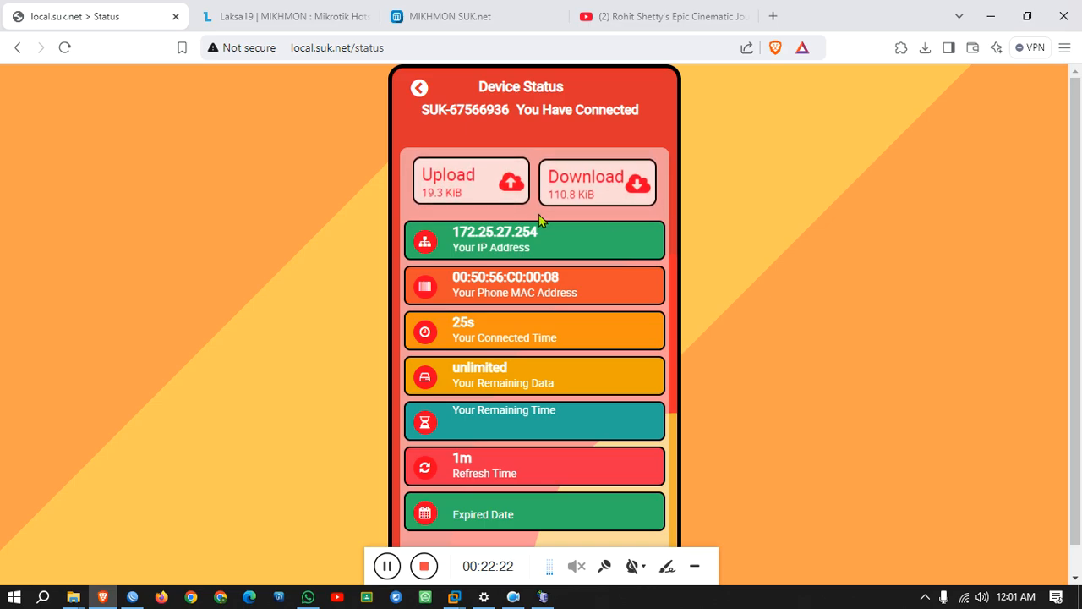
{"action": "scroll", "coordinate": [518, 309], "scroll_direction": "down", "scroll_amount": 1}
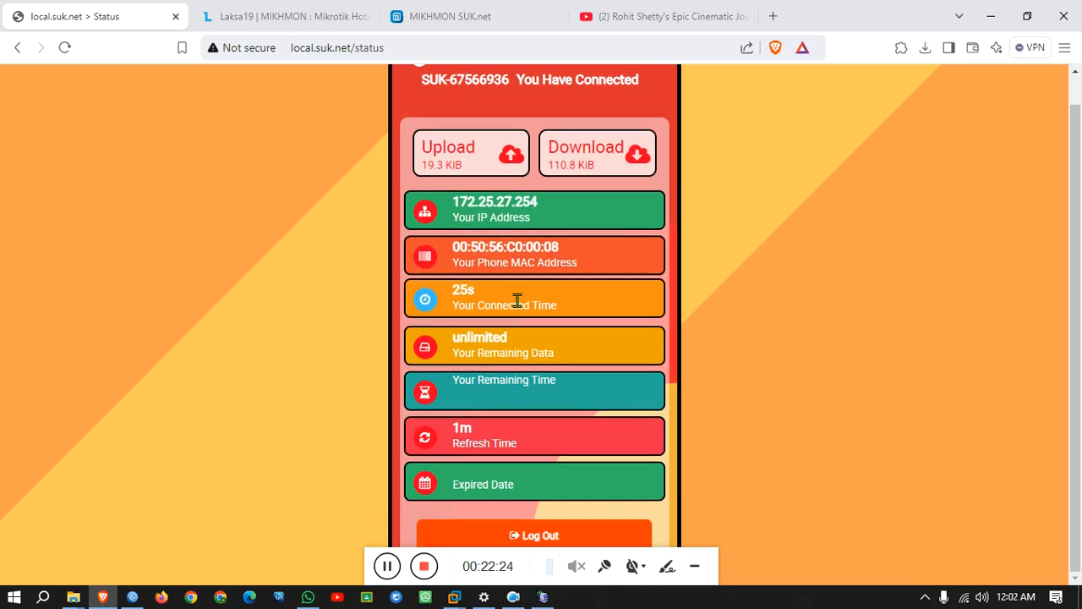
{"action": "scroll", "coordinate": [518, 301], "scroll_direction": "up", "scroll_amount": 1}
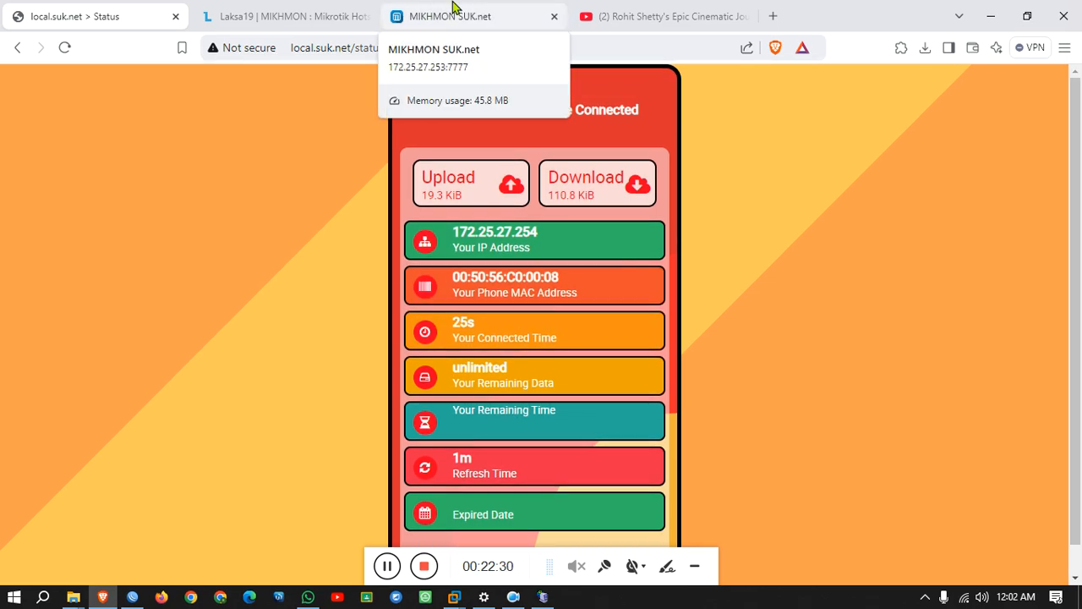
Print the logged-in 1_Days user's voucher (1d, tk 12.00), cancel printing, and close the preview.
{"action": "left_click", "coordinate": [426, 23]}
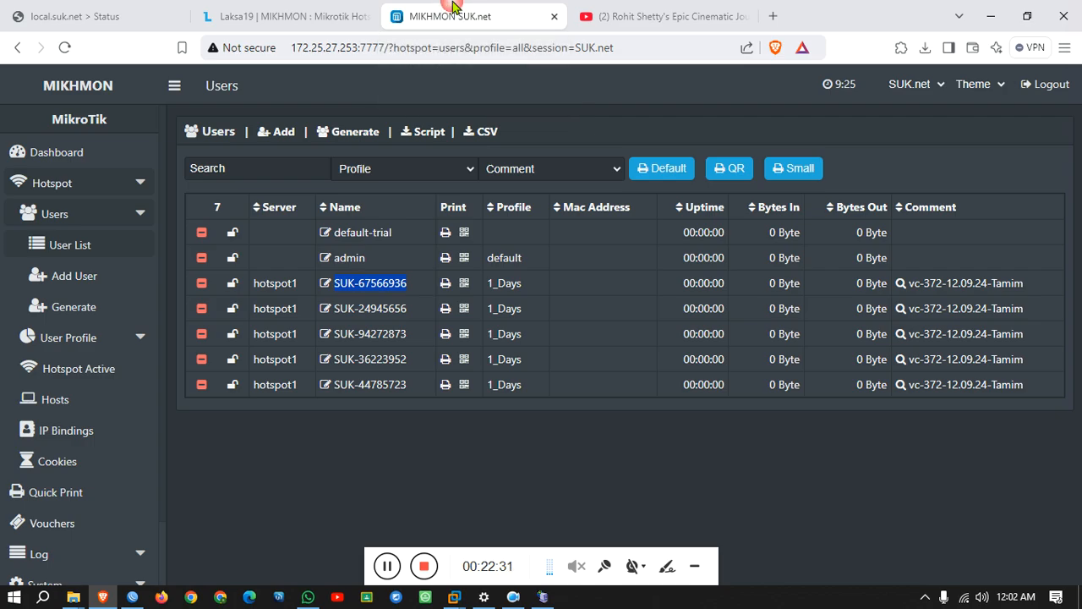
{"action": "left_click", "coordinate": [446, 284]}
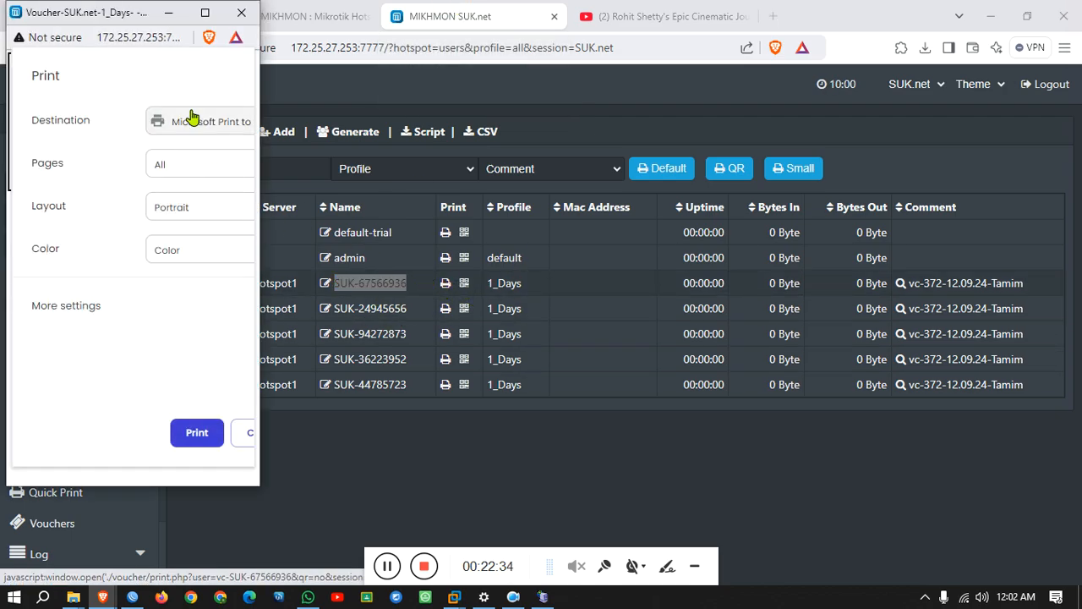
{"action": "left_click", "coordinate": [245, 433]}
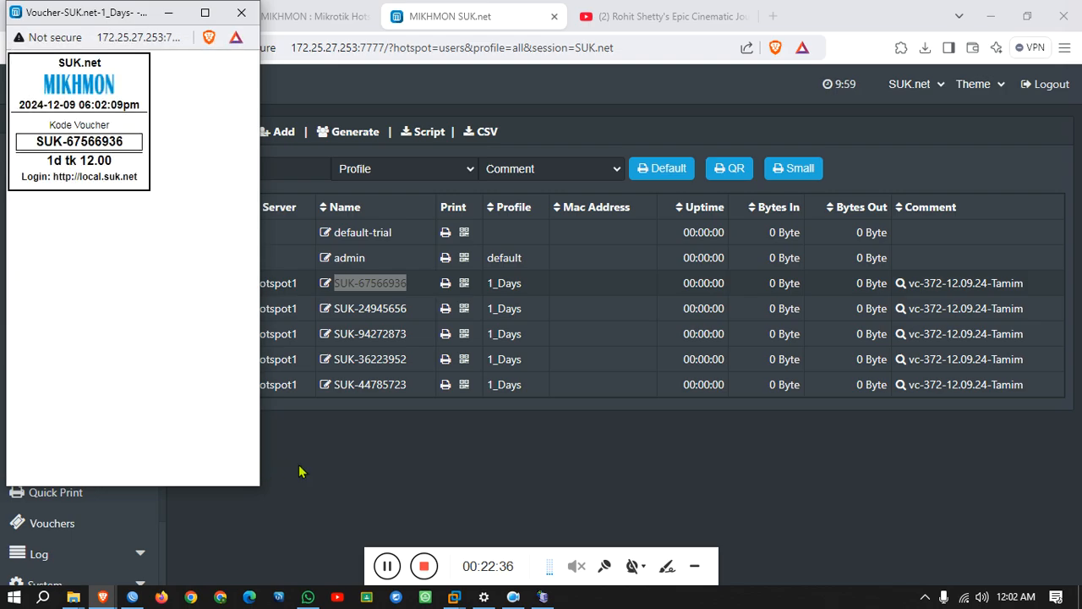
{"action": "left_click", "coordinate": [444, 470]}
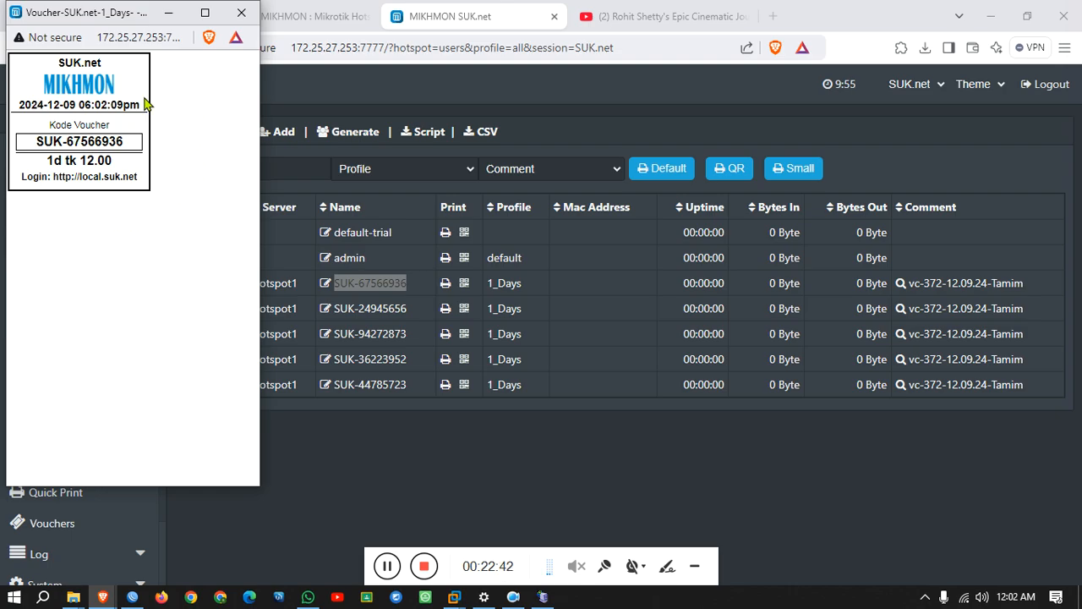
{"action": "left_click", "coordinate": [242, 12]}
In File Explorer, browse to Software (E:) > Server_Billing > Themeplate Voucher Mikhmon.
{"action": "mouse_move", "coordinate": [74, 597]}
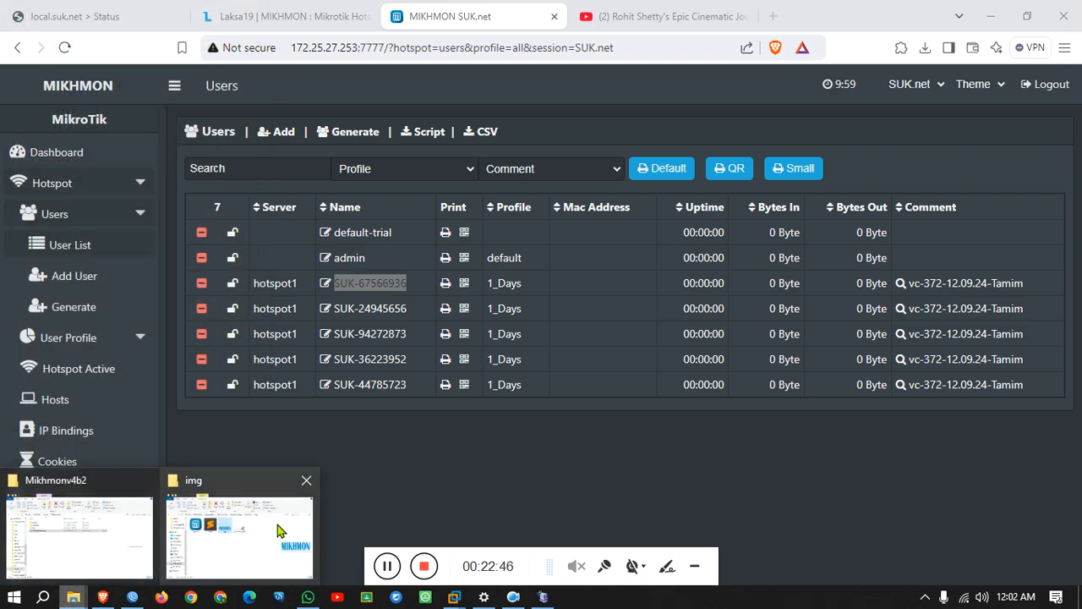
{"action": "left_click", "coordinate": [119, 540]}
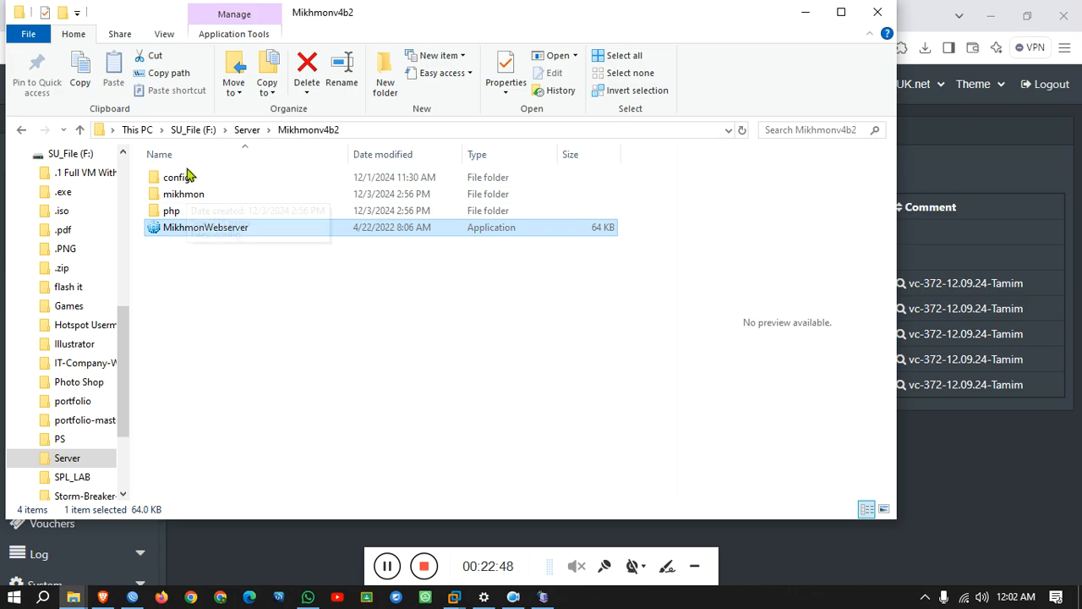
{"action": "left_click", "coordinate": [247, 131]}
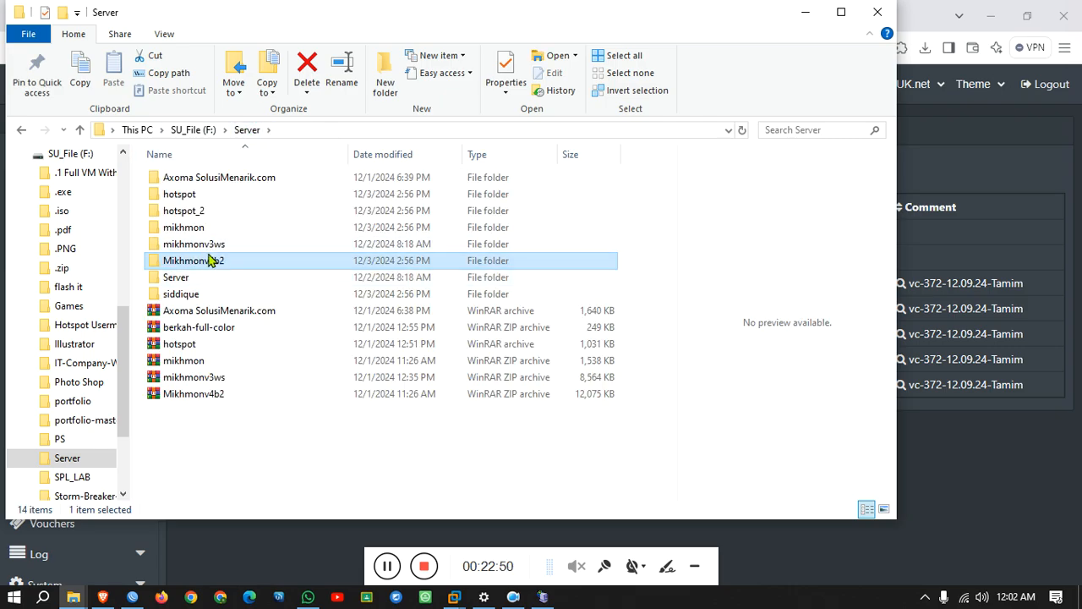
{"action": "scroll", "coordinate": [108, 444], "scroll_direction": "down", "scroll_amount": 1}
{"action": "scroll", "coordinate": [107, 448], "scroll_direction": "up", "scroll_amount": 1}
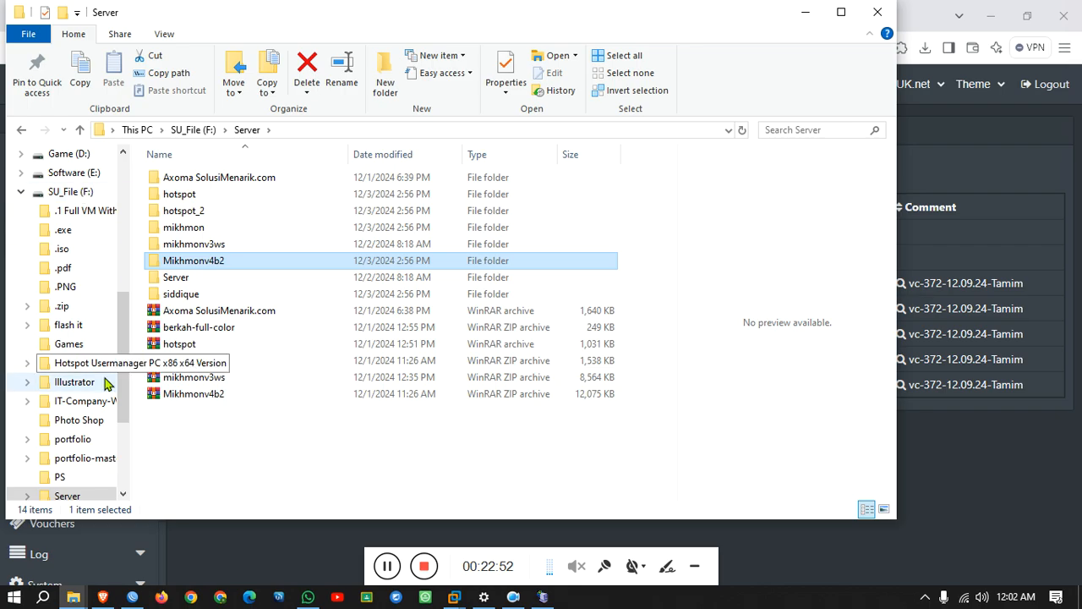
{"action": "left_click", "coordinate": [55, 173]}
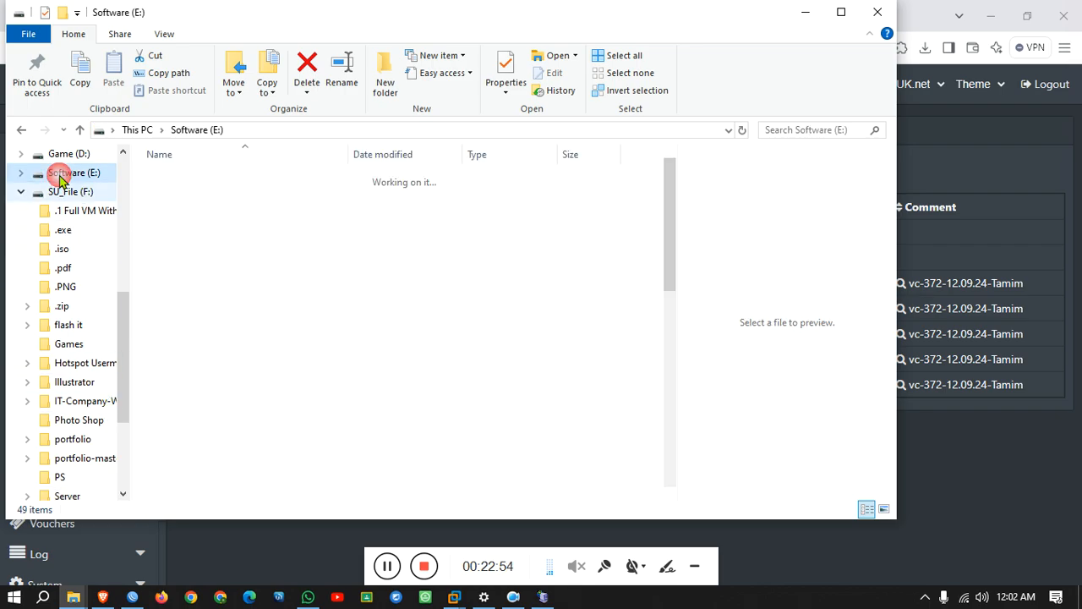
{"action": "scroll", "coordinate": [237, 355], "scroll_direction": "down", "scroll_amount": 3}
{"action": "scroll", "coordinate": [239, 364], "scroll_direction": "down", "scroll_amount": 3}
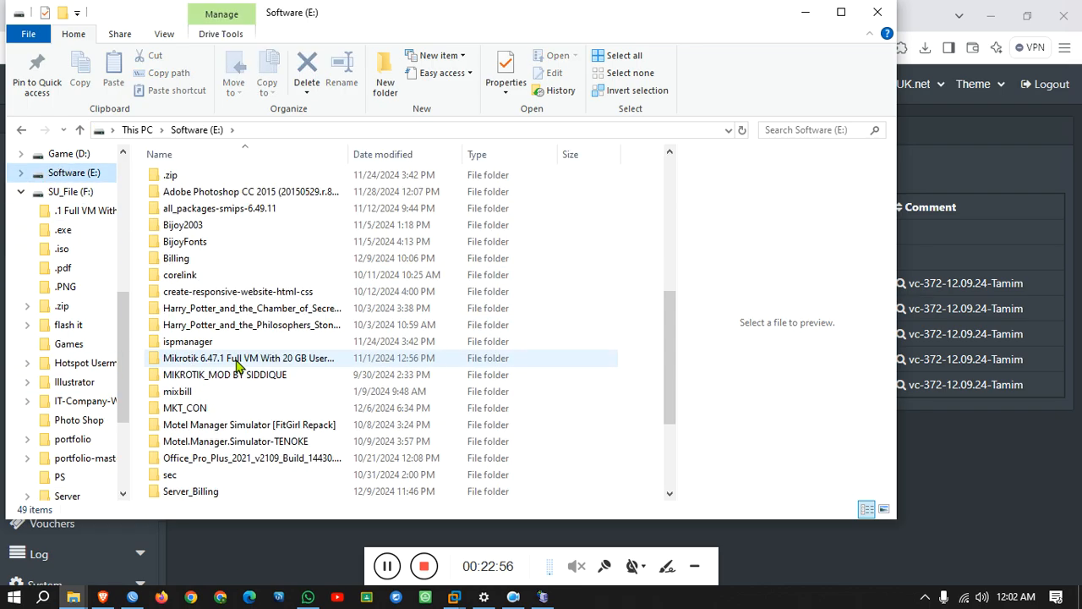
{"action": "scroll", "coordinate": [238, 363], "scroll_direction": "down", "scroll_amount": 1}
{"action": "double_click", "coordinate": [213, 441]}
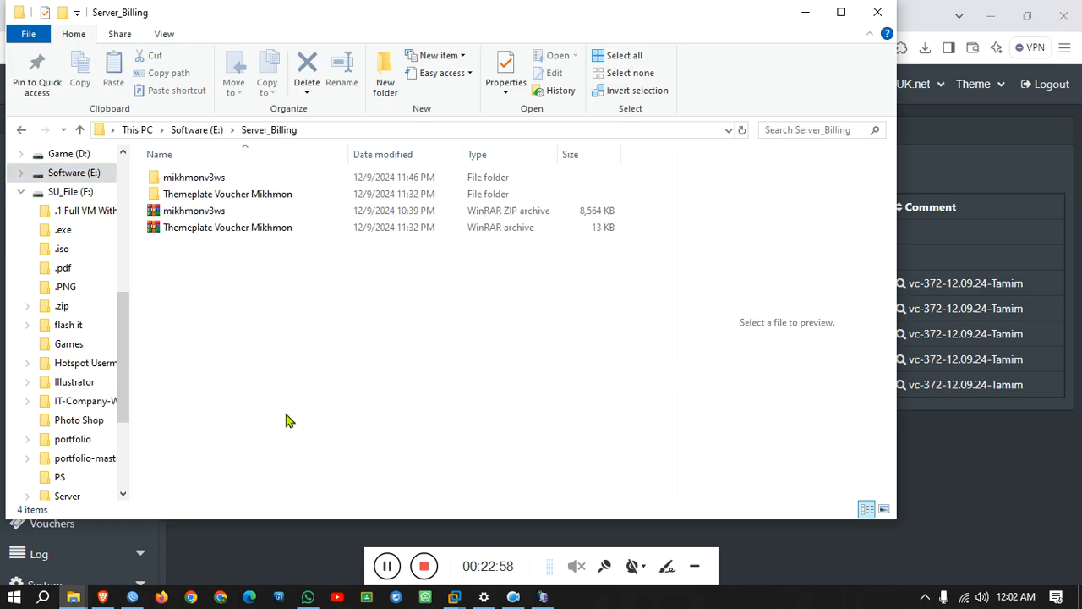
{"action": "double_click", "coordinate": [204, 191]}
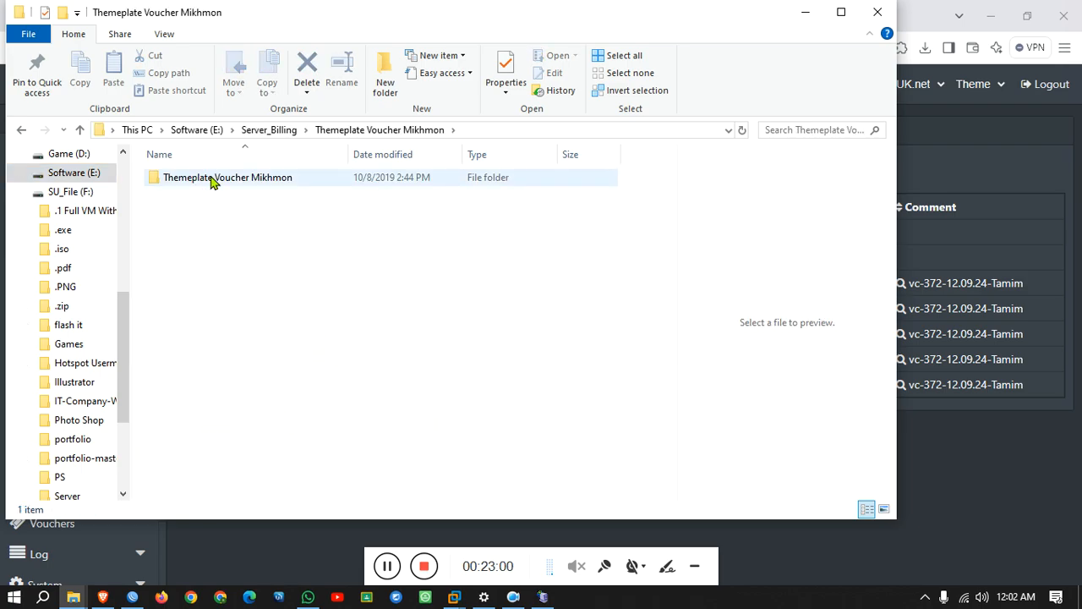
Open the Orange voucher template in Notepad, select its entire code, and minimize the windows.
{"action": "double_click", "coordinate": [212, 180]}
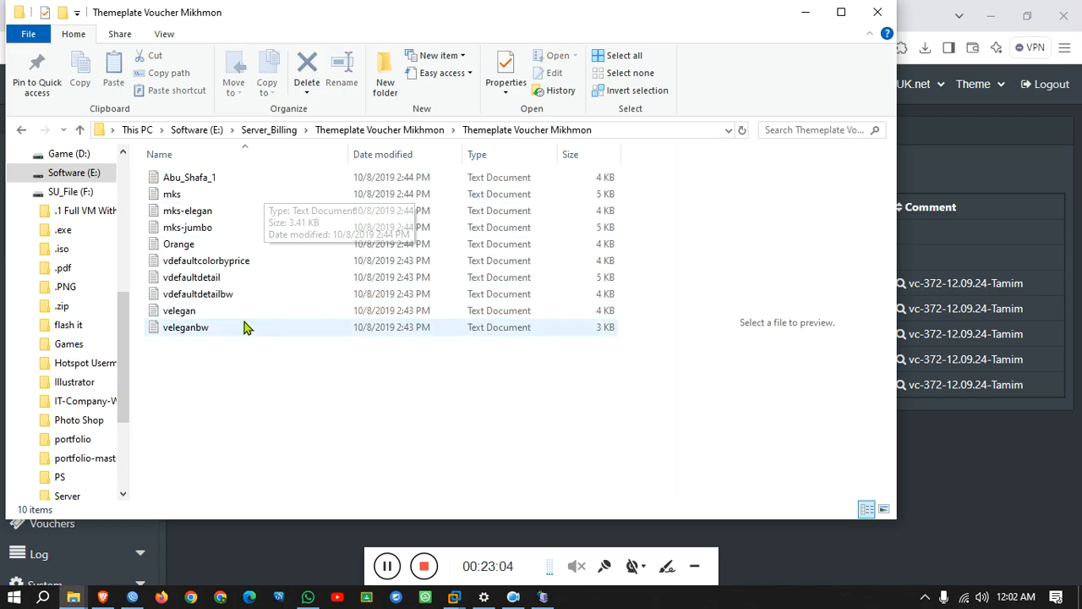
{"action": "double_click", "coordinate": [213, 246]}
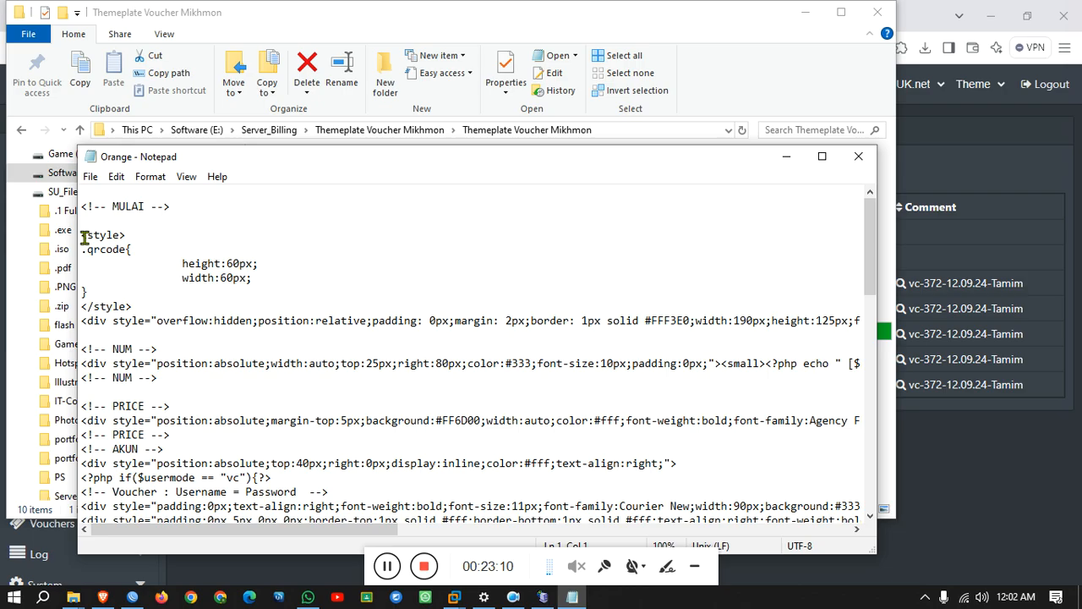
{"action": "left_click_drag", "start_coordinate": [84, 235], "coordinate": [169, 470]}
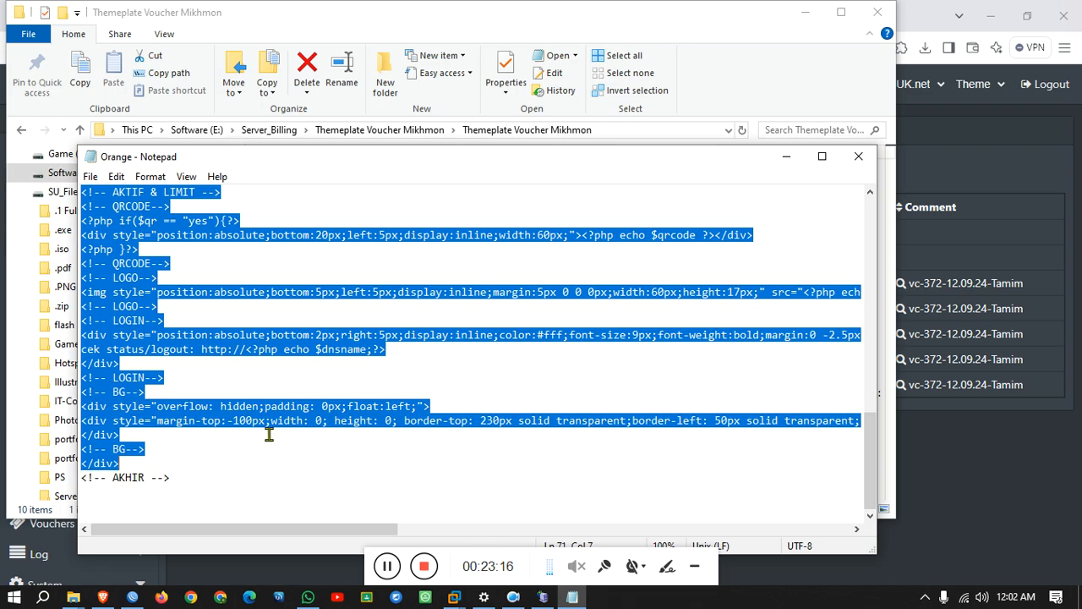
{"action": "left_click", "coordinate": [786, 156]}
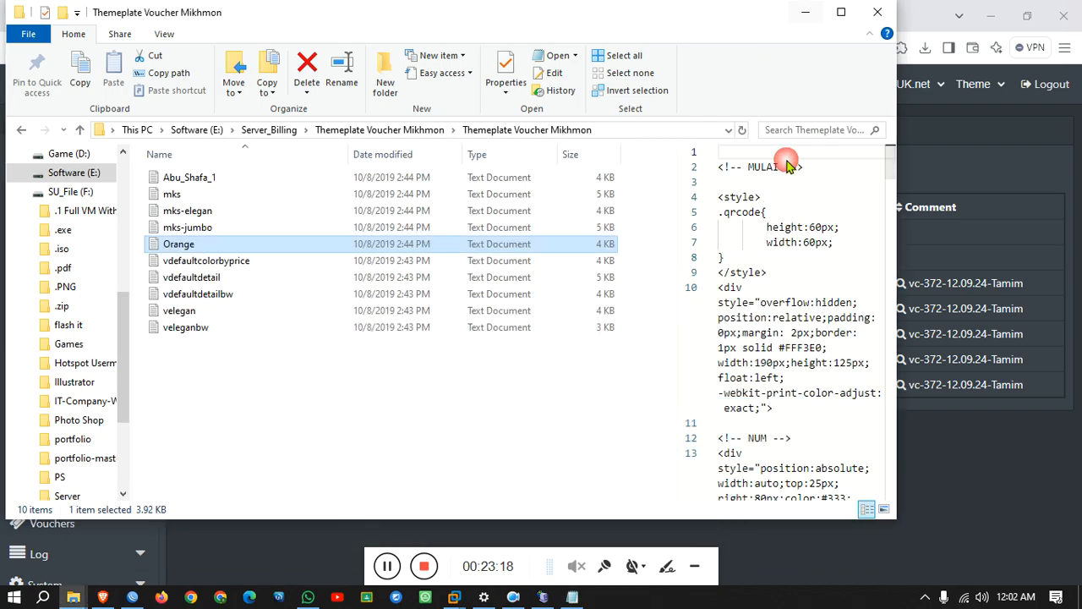
{"action": "left_click", "coordinate": [805, 12]}
{"action": "scroll", "coordinate": [81, 397], "scroll_direction": "down", "scroll_amount": 2}
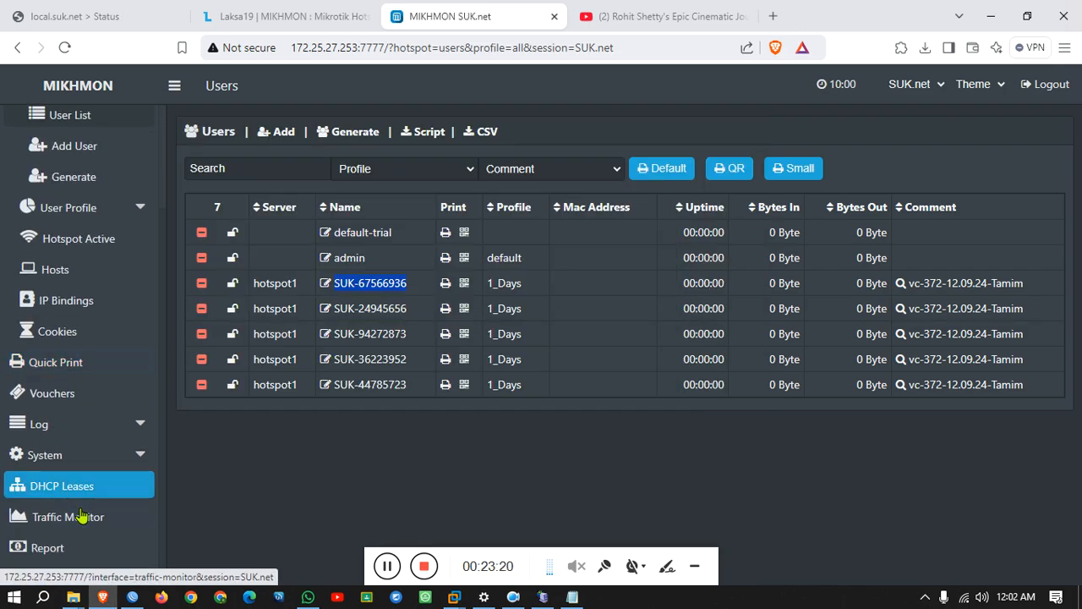
Replace the code in MIKHMON's Template Editor with the pasted Orange template.
{"action": "left_click", "coordinate": [49, 579]}
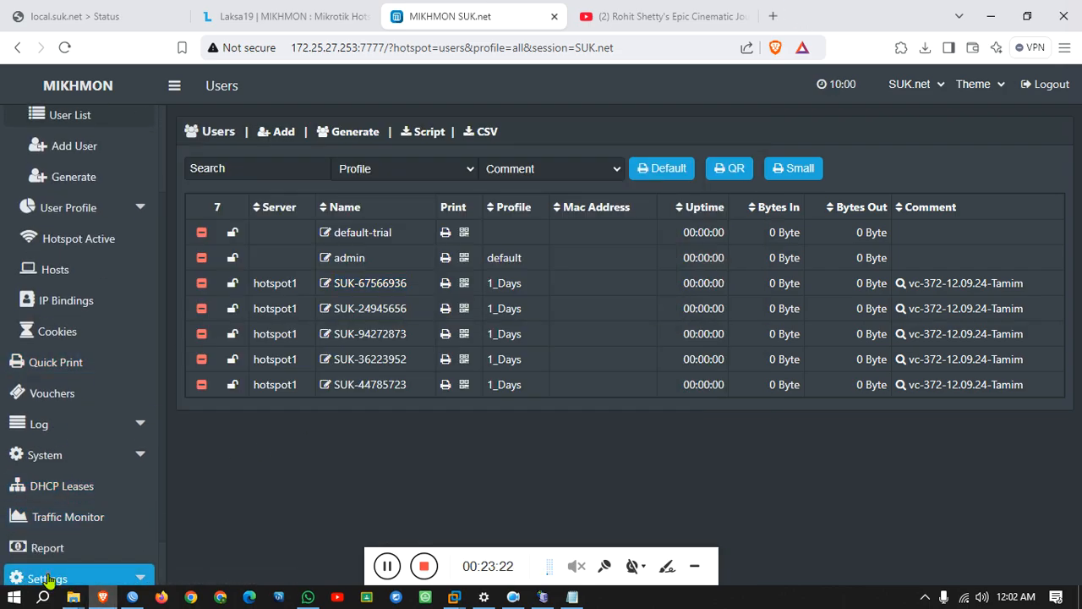
{"action": "scroll", "coordinate": [51, 579], "scroll_direction": "down", "scroll_amount": 2}
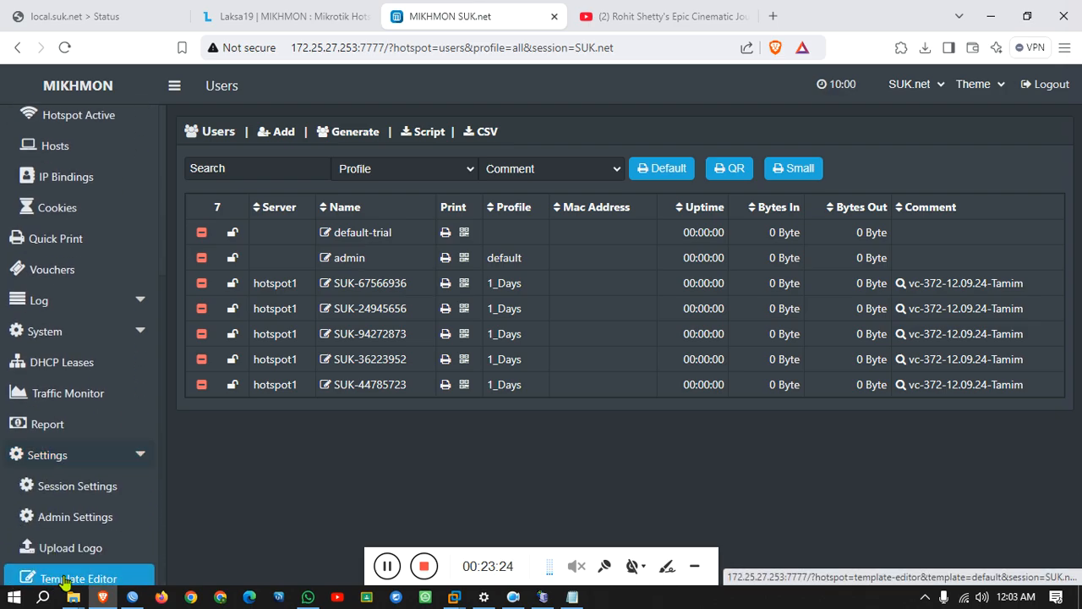
{"action": "left_click", "coordinate": [66, 580]}
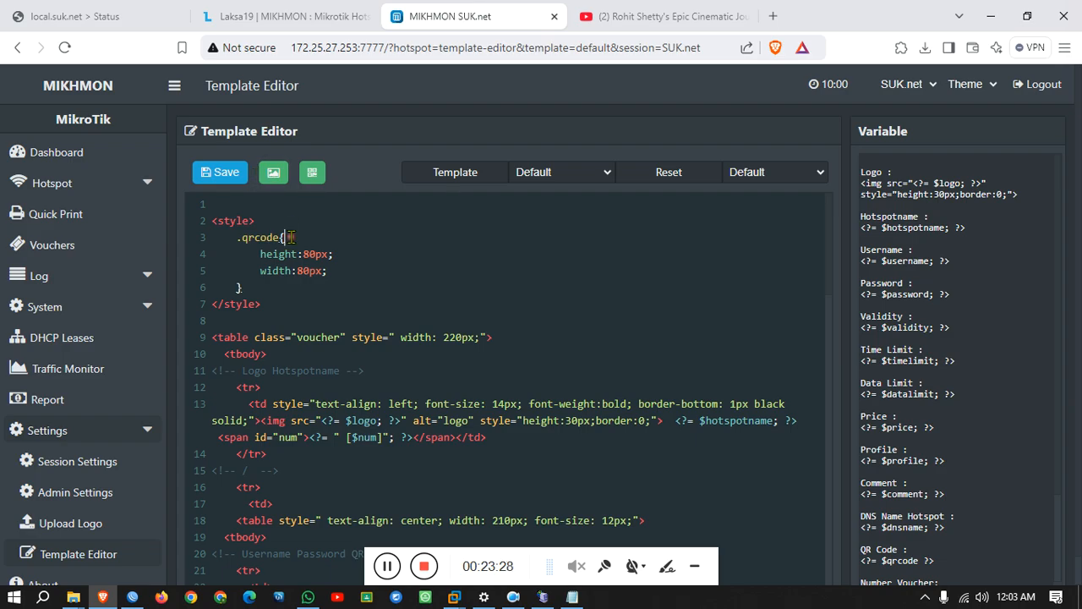
{"action": "key", "text": "ctrl+a"}
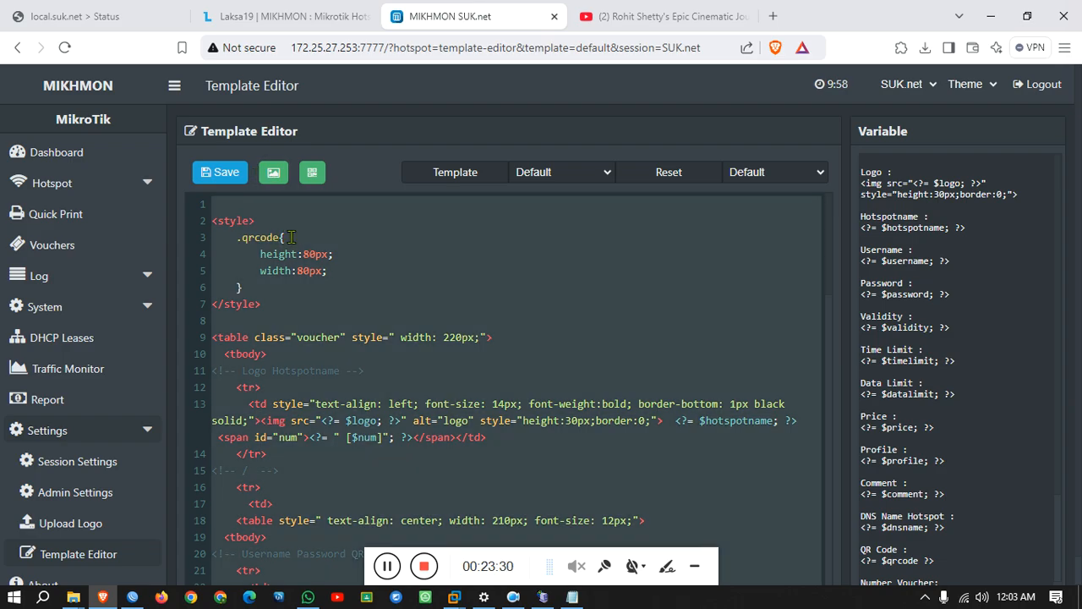
{"action": "key", "text": "ctrl+v"}
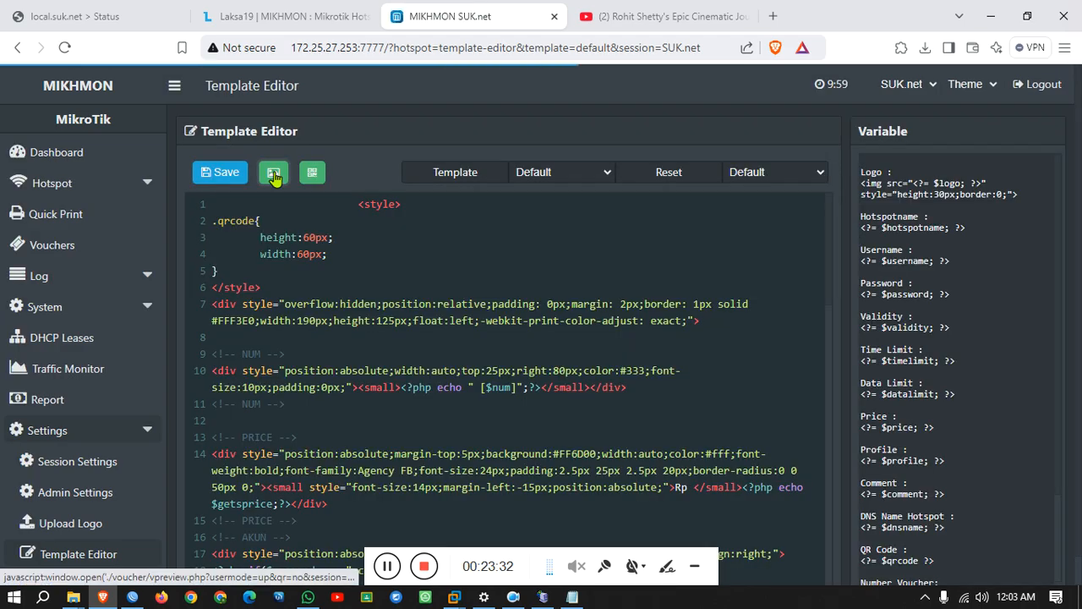
Preview the orange voucher, then go to the Upload Logo page.
{"action": "left_click", "coordinate": [273, 172]}
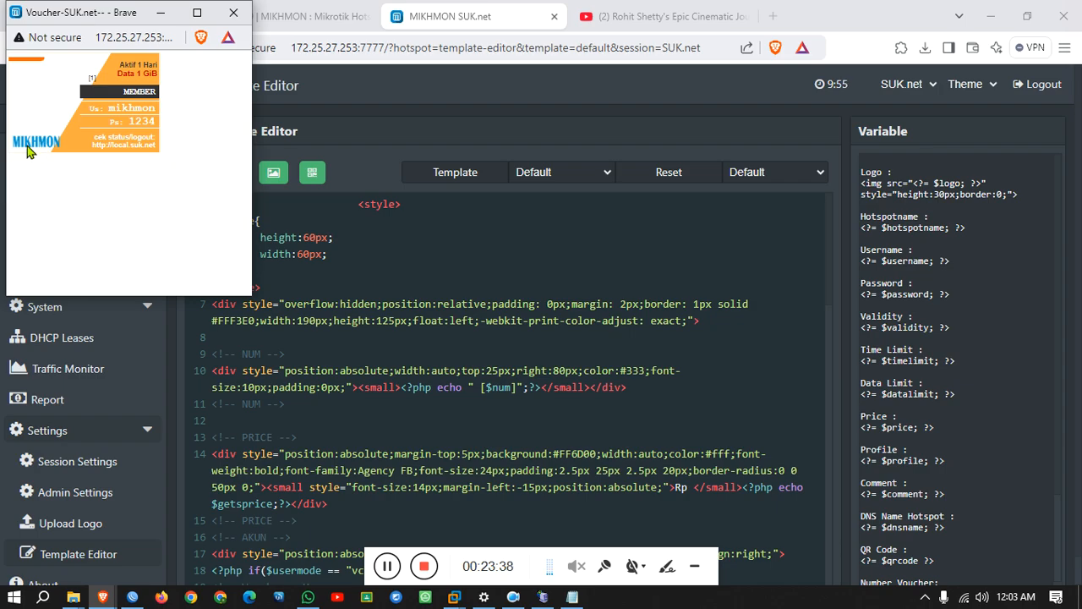
{"action": "left_click", "coordinate": [161, 13]}
{"action": "left_click", "coordinate": [88, 535]}
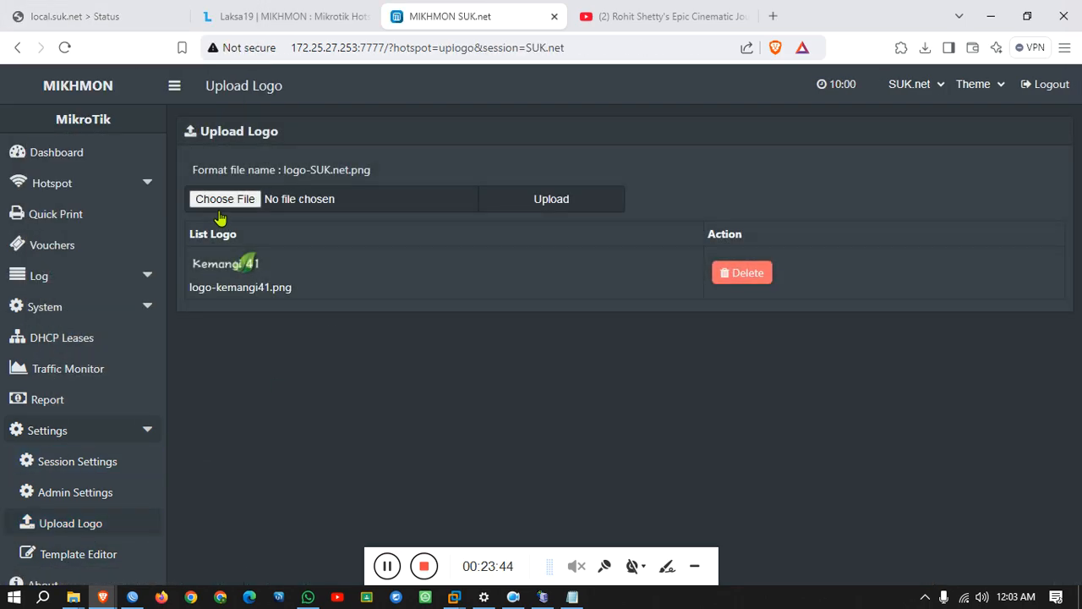
Look for a logo image on the Software (E:) .img folder and Game (D:) drive.
{"action": "left_click", "coordinate": [228, 203]}
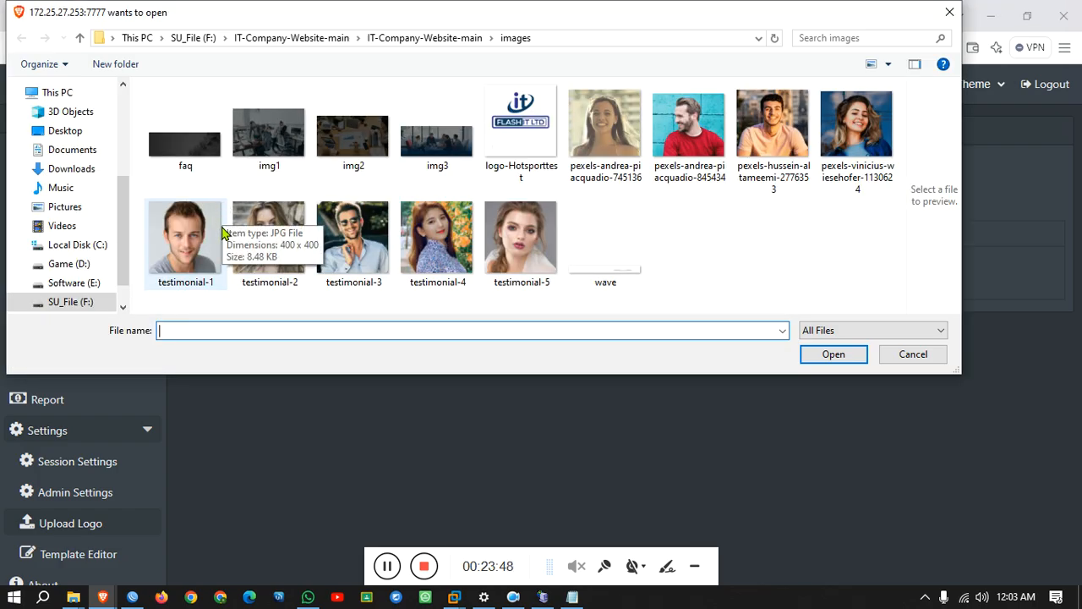
{"action": "scroll", "coordinate": [73, 296], "scroll_direction": "down", "scroll_amount": 1}
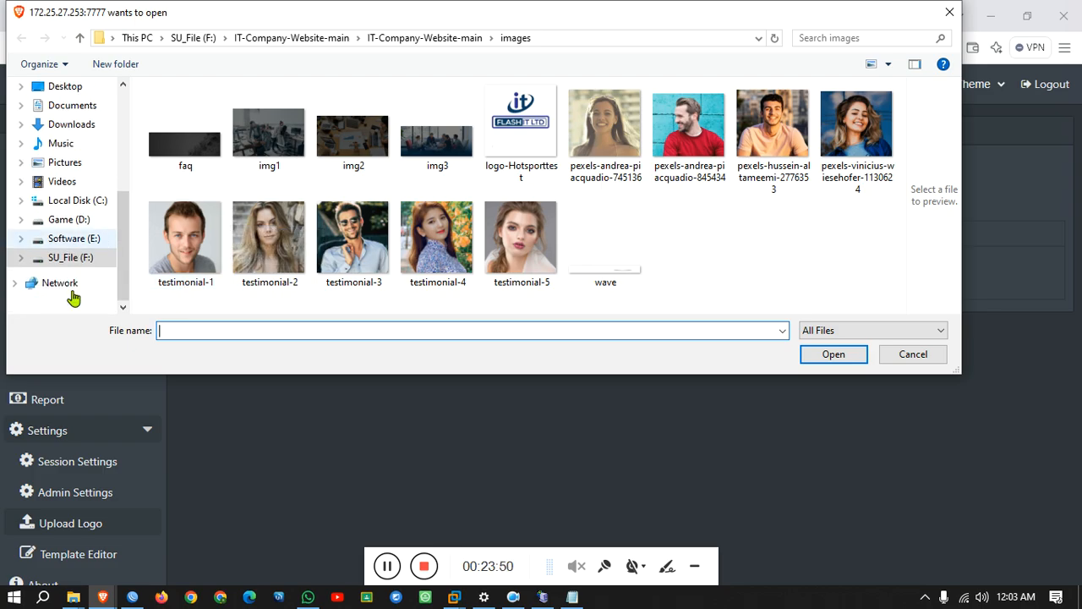
{"action": "left_click", "coordinate": [70, 238]}
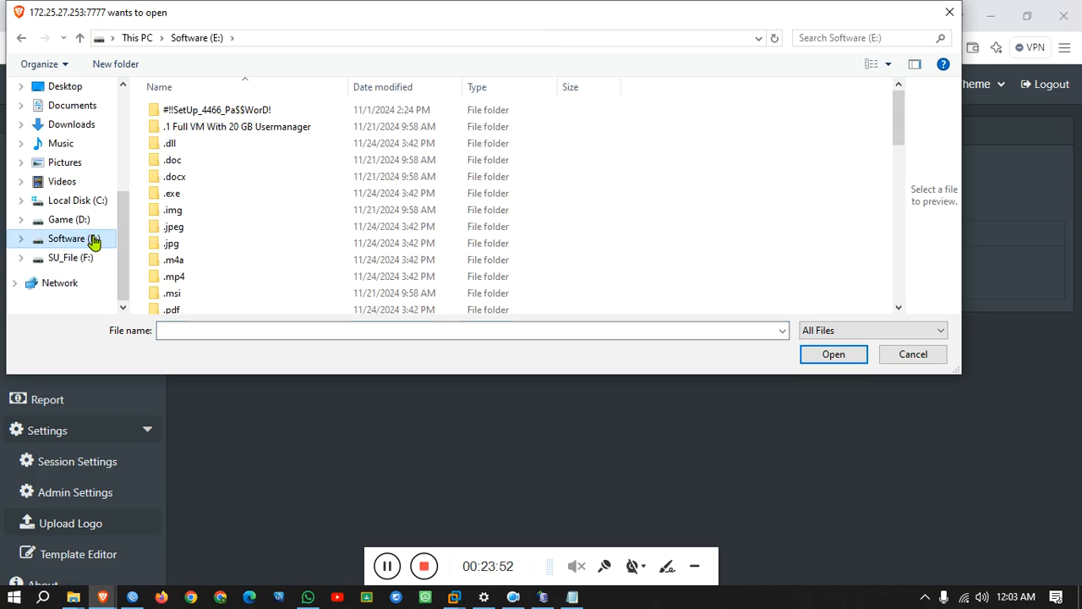
{"action": "double_click", "coordinate": [185, 211]}
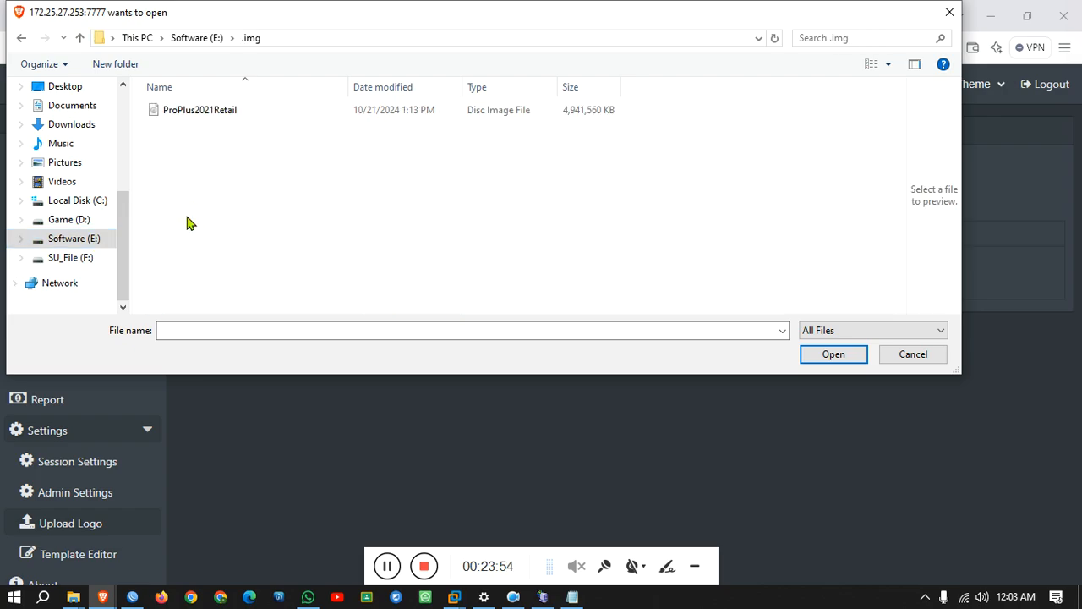
{"action": "left_click", "coordinate": [70, 219]}
{"action": "scroll", "coordinate": [264, 308], "scroll_direction": "down", "scroll_amount": 1}
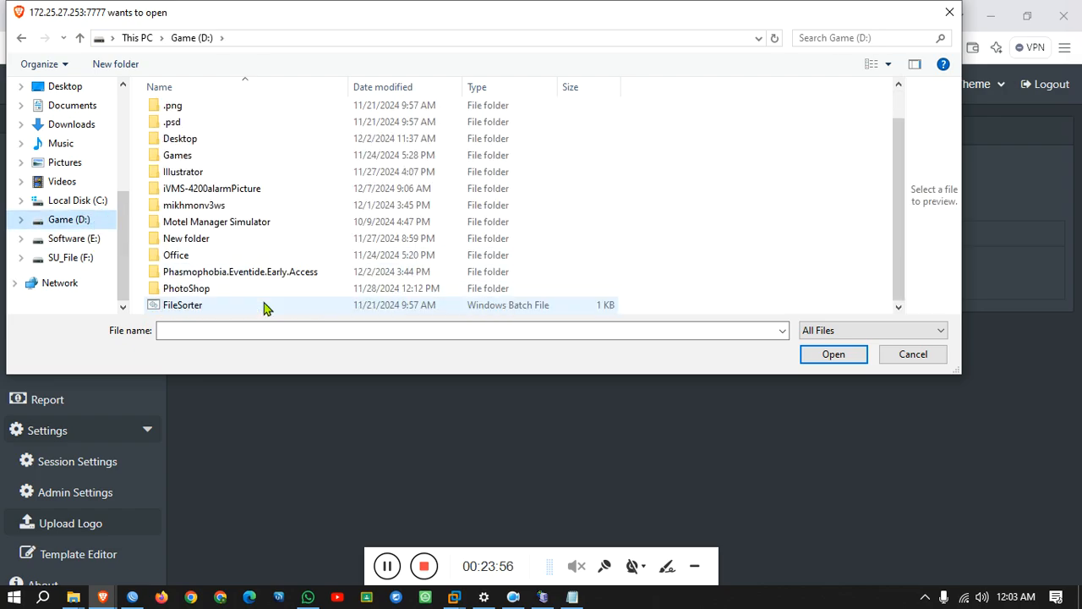
Choose OLT GROUP.jpeg from the Desktop as the logo file to upload.
{"action": "left_click", "coordinate": [80, 92]}
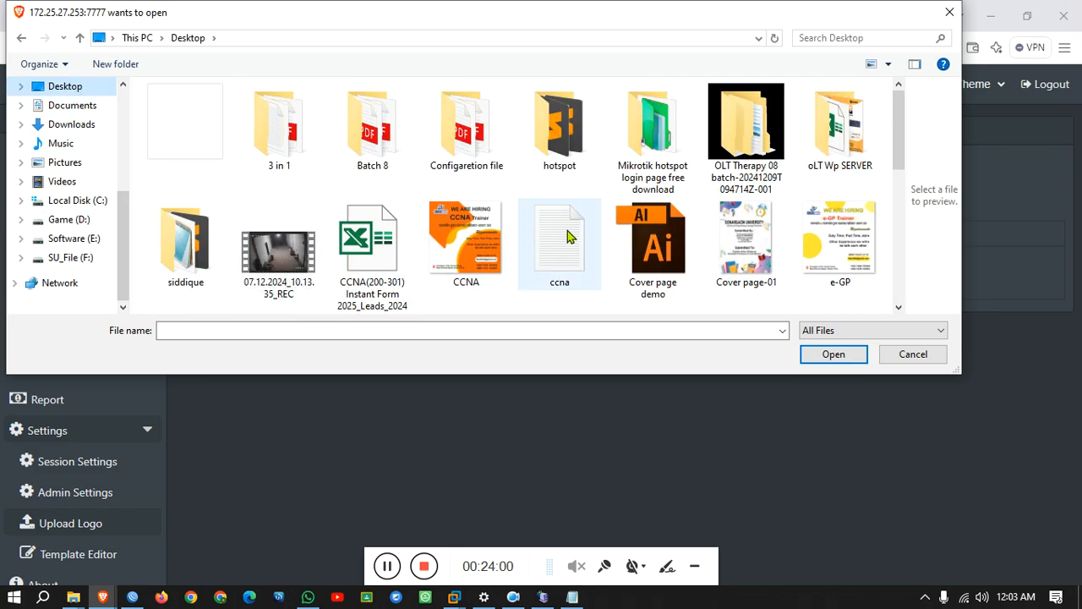
{"action": "scroll", "coordinate": [564, 237], "scroll_direction": "down", "scroll_amount": 3}
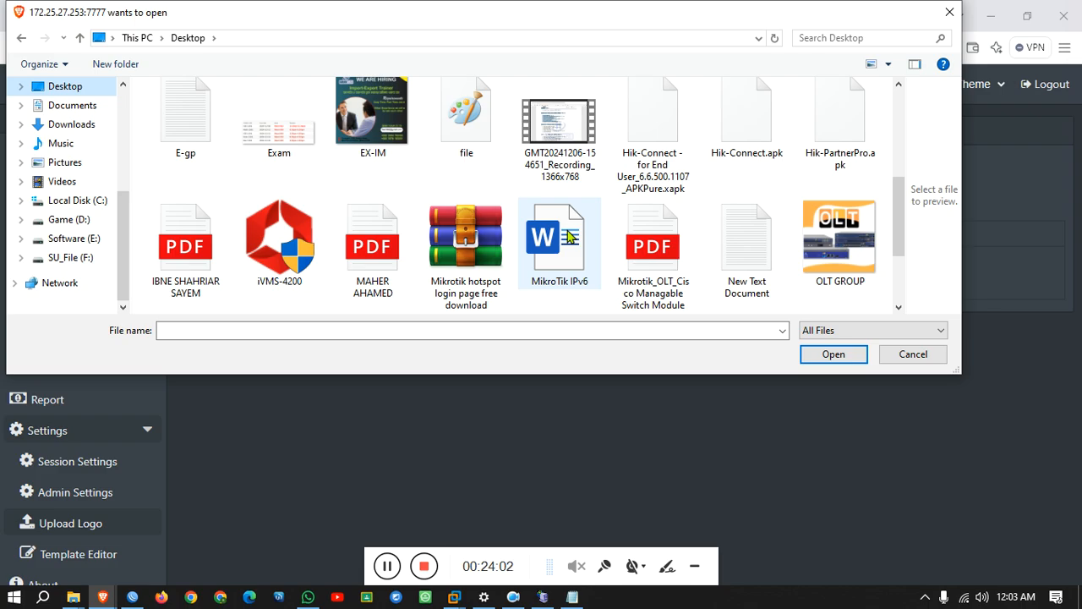
{"action": "scroll", "coordinate": [571, 238], "scroll_direction": "down", "scroll_amount": 2}
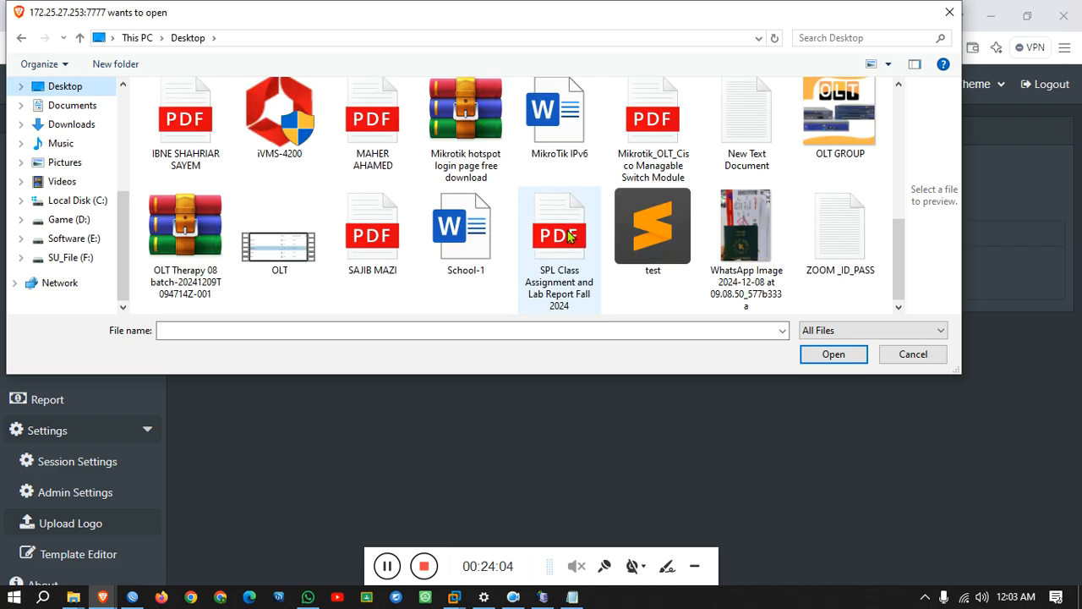
{"action": "scroll", "coordinate": [568, 237], "scroll_direction": "up", "scroll_amount": 5}
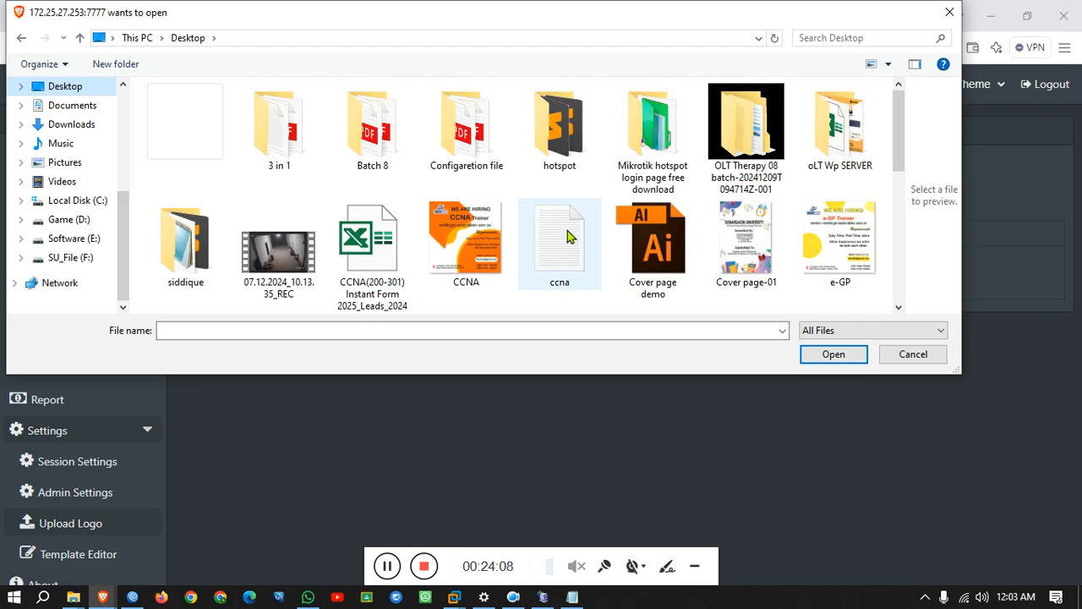
{"action": "scroll", "coordinate": [567, 237], "scroll_direction": "down", "scroll_amount": 2}
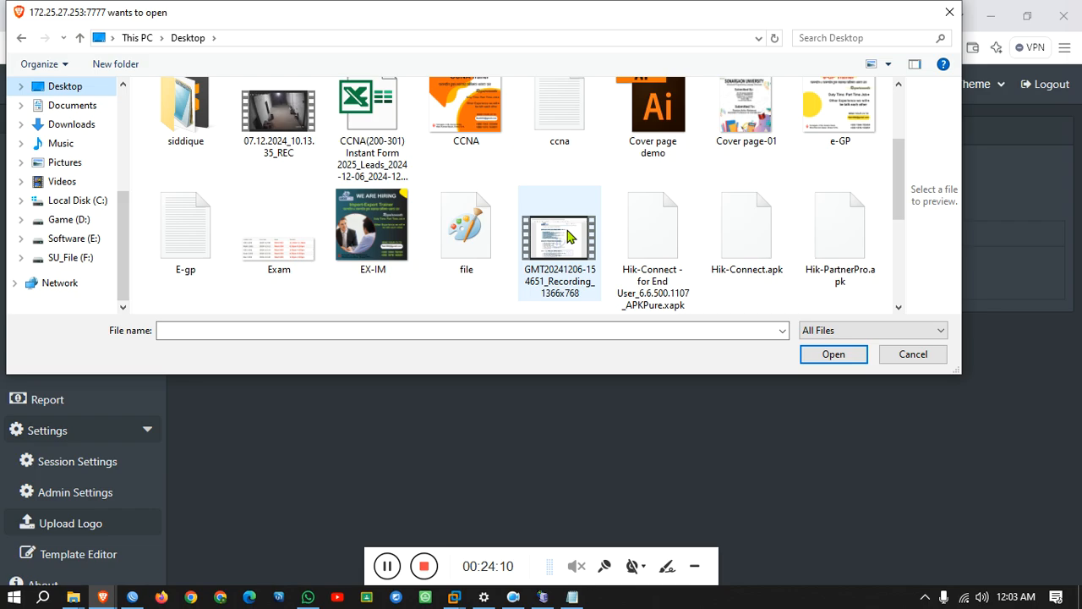
{"action": "scroll", "coordinate": [569, 238], "scroll_direction": "down", "scroll_amount": 2}
{"action": "left_click", "coordinate": [837, 238]}
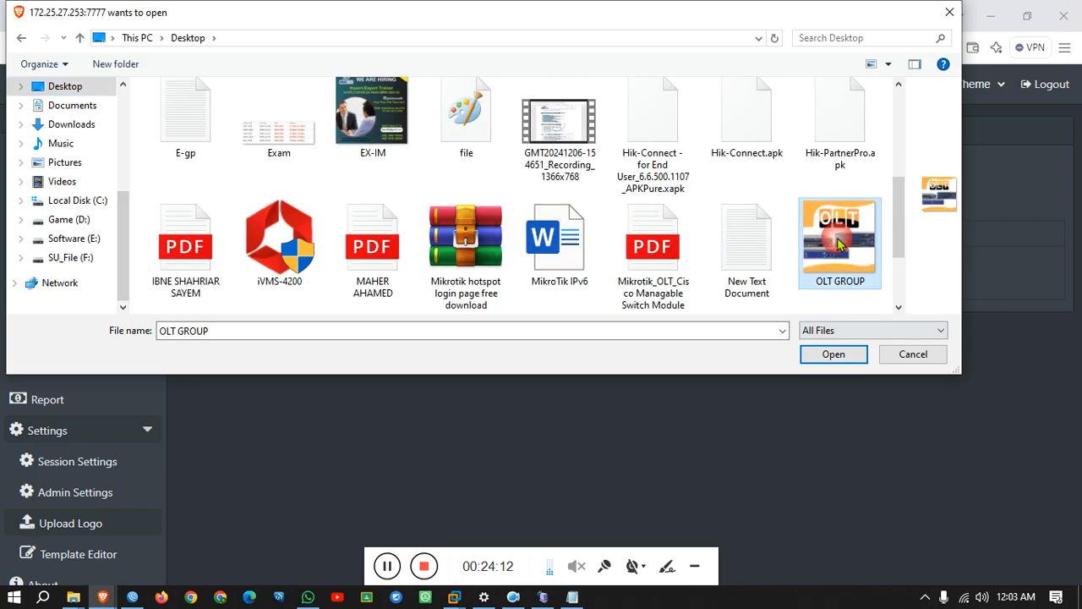
{"action": "left_click", "coordinate": [833, 353]}
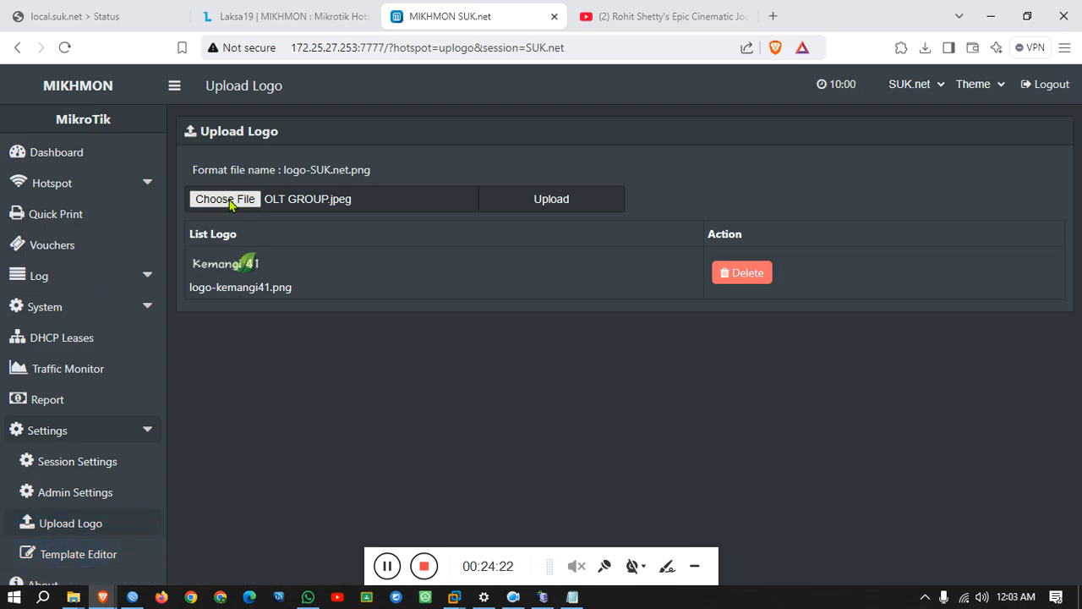
Attempt the logo upload and copy the required name logo-SUK.net.png from the alert.
{"action": "left_click", "coordinate": [526, 198]}
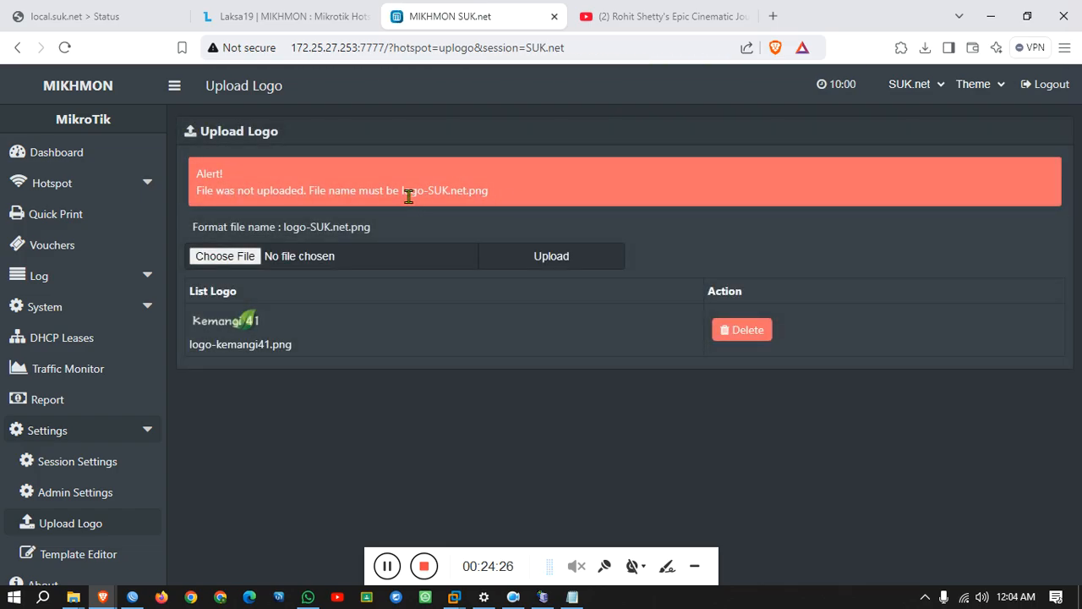
{"action": "left_click_drag", "start_coordinate": [402, 192], "coordinate": [490, 189]}
{"action": "key", "text": "ctrl+c"}
{"action": "right_click", "coordinate": [465, 189]}
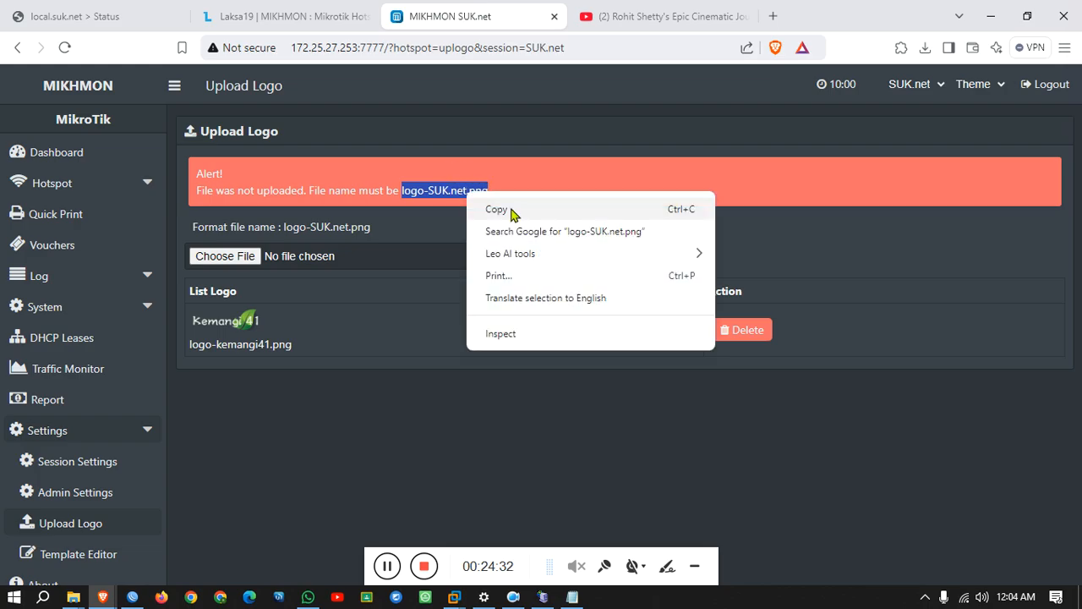
{"action": "left_click", "coordinate": [511, 211]}
Rename the OLT GROUP image to logo-SUK.net.png in the file picker and upload it.
{"action": "left_click", "coordinate": [213, 259]}
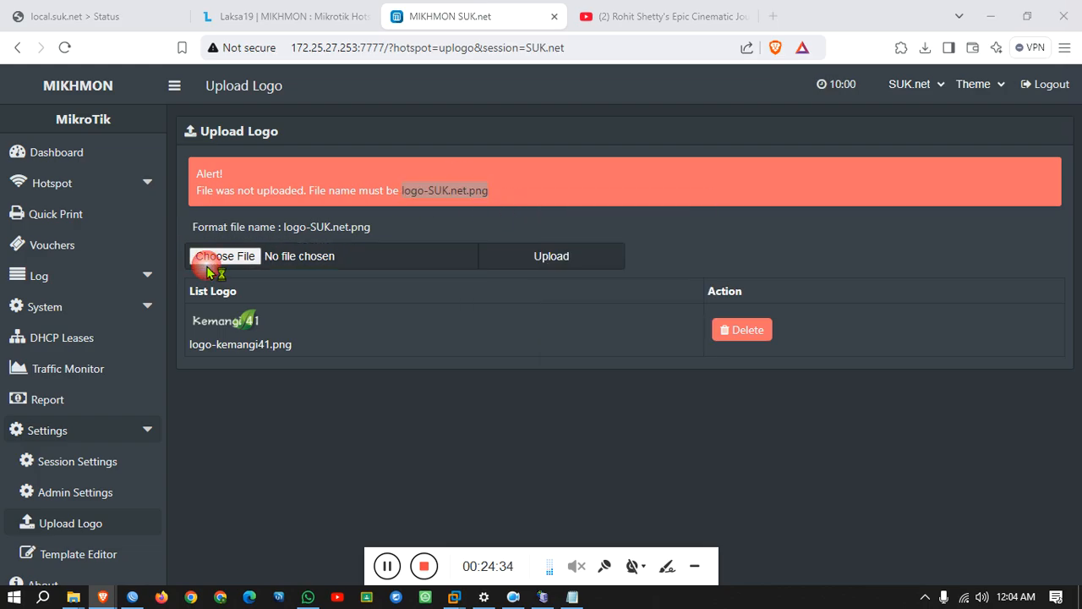
{"action": "scroll", "coordinate": [652, 237], "scroll_direction": "down", "scroll_amount": 6}
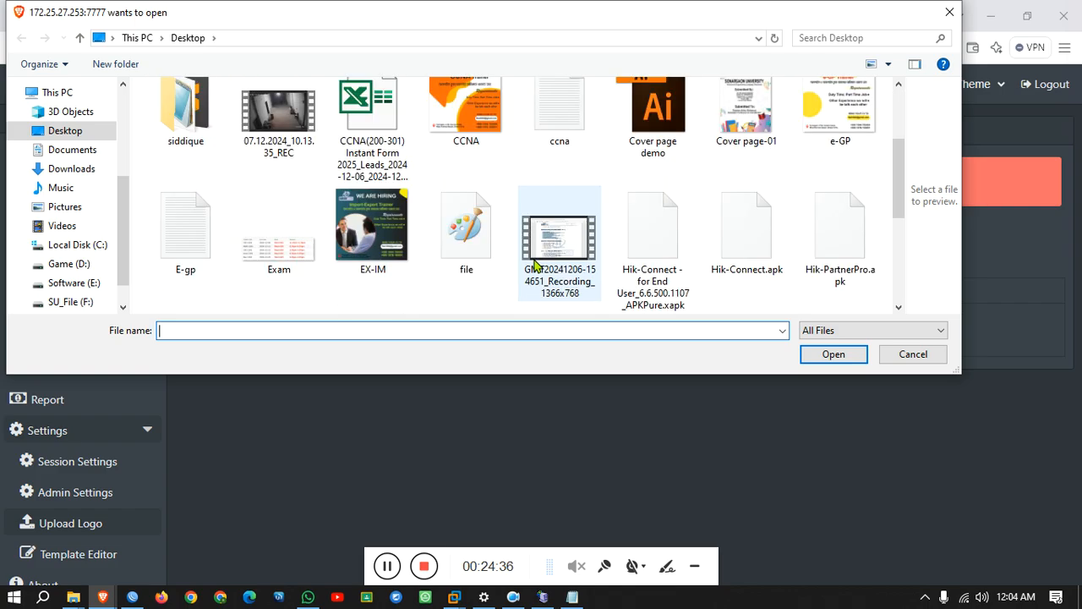
{"action": "left_click", "coordinate": [871, 137]}
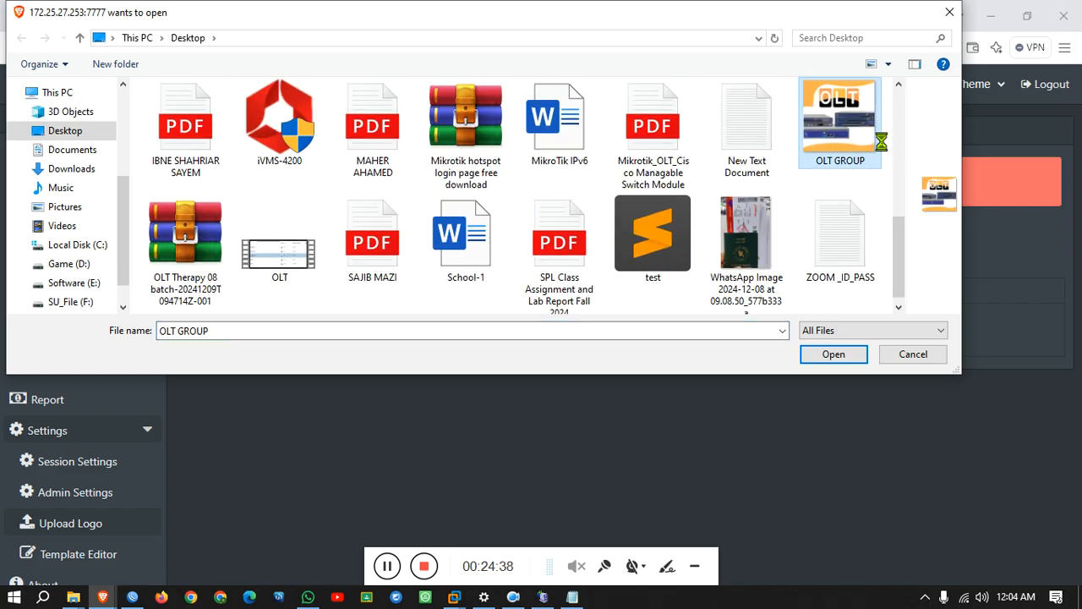
{"action": "right_click", "coordinate": [870, 137]}
{"action": "left_click", "coordinate": [924, 551]}
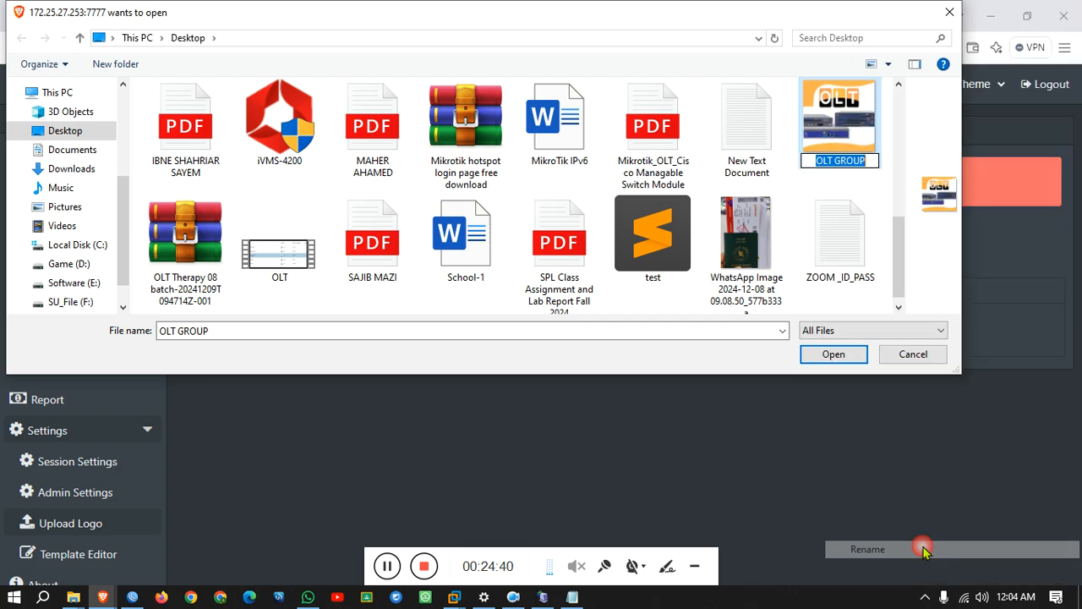
{"action": "key", "text": "ctrl+v"}
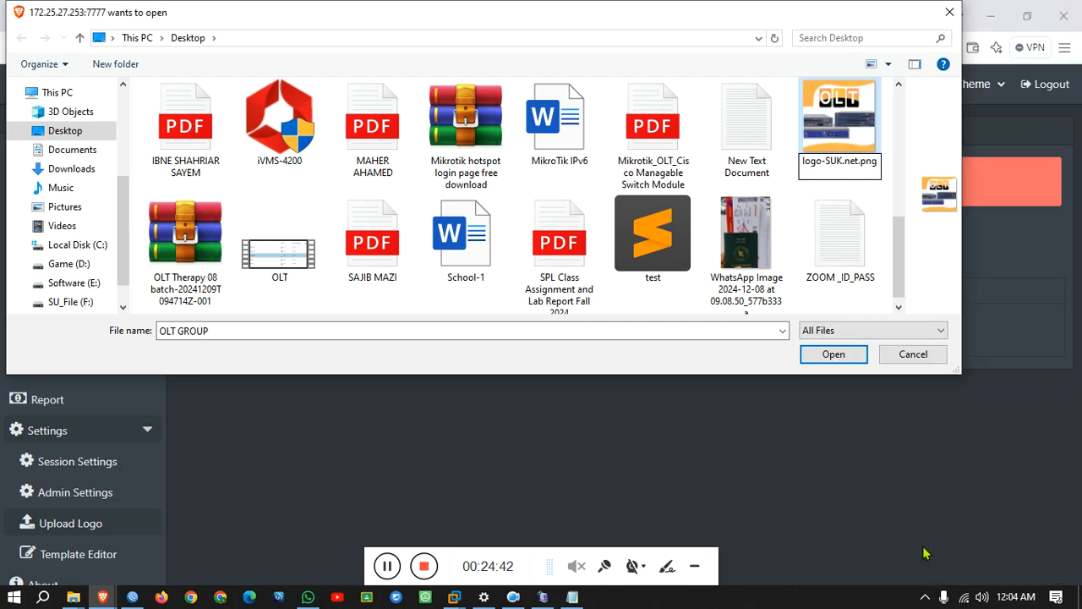
{"action": "key", "text": "Return"}
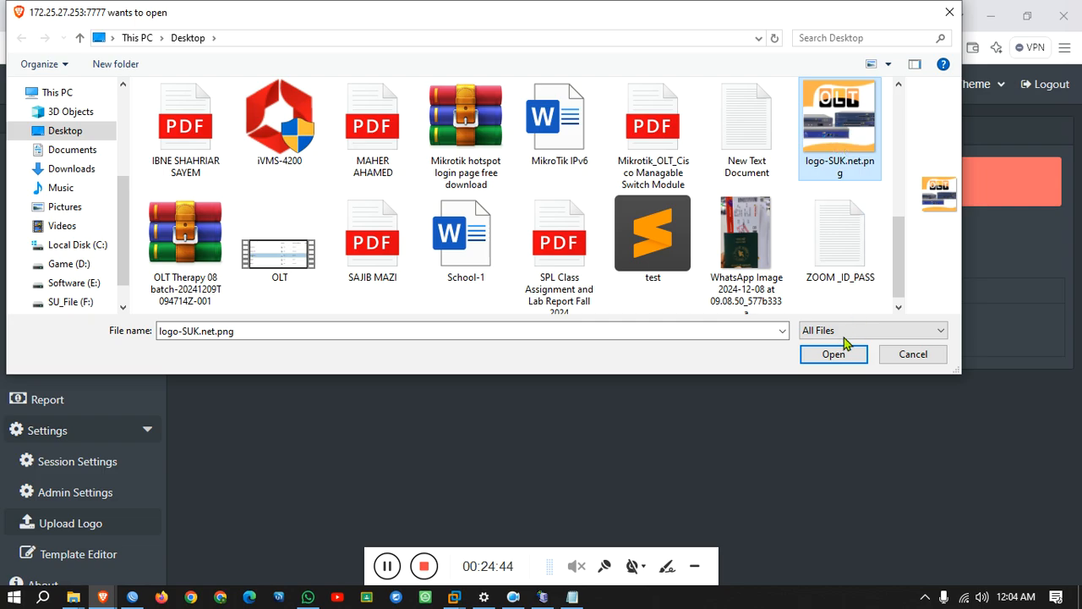
{"action": "left_click", "coordinate": [833, 354]}
{"action": "left_click", "coordinate": [517, 264]}
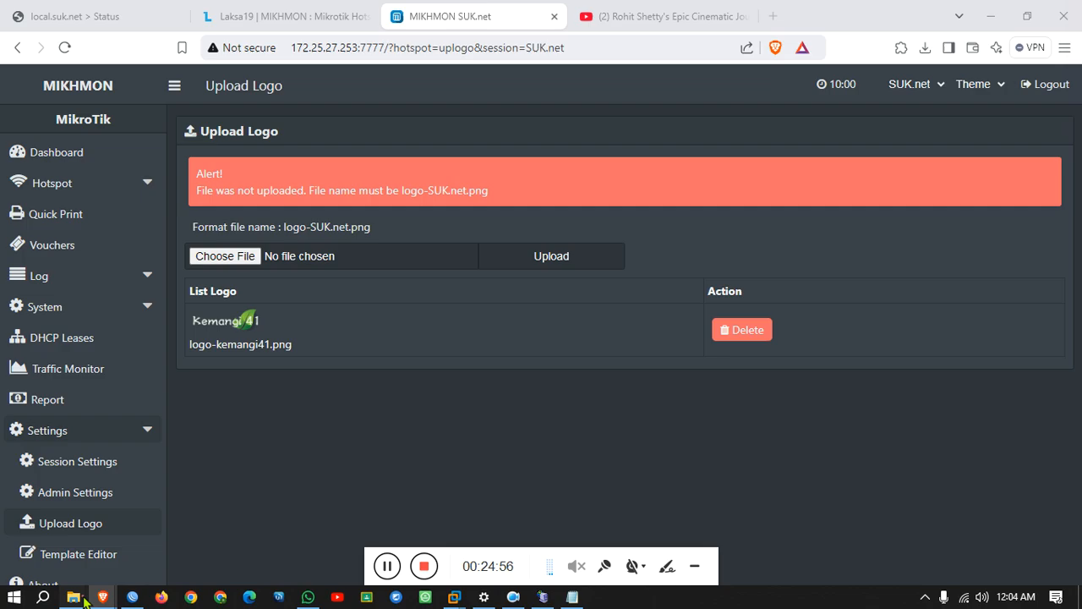
Copy logo-SUK.net.png from the Desktop and paste it into the mikhmon img folder.
{"action": "mouse_move", "coordinate": [74, 597]}
{"action": "mouse_move", "coordinate": [219, 548]}
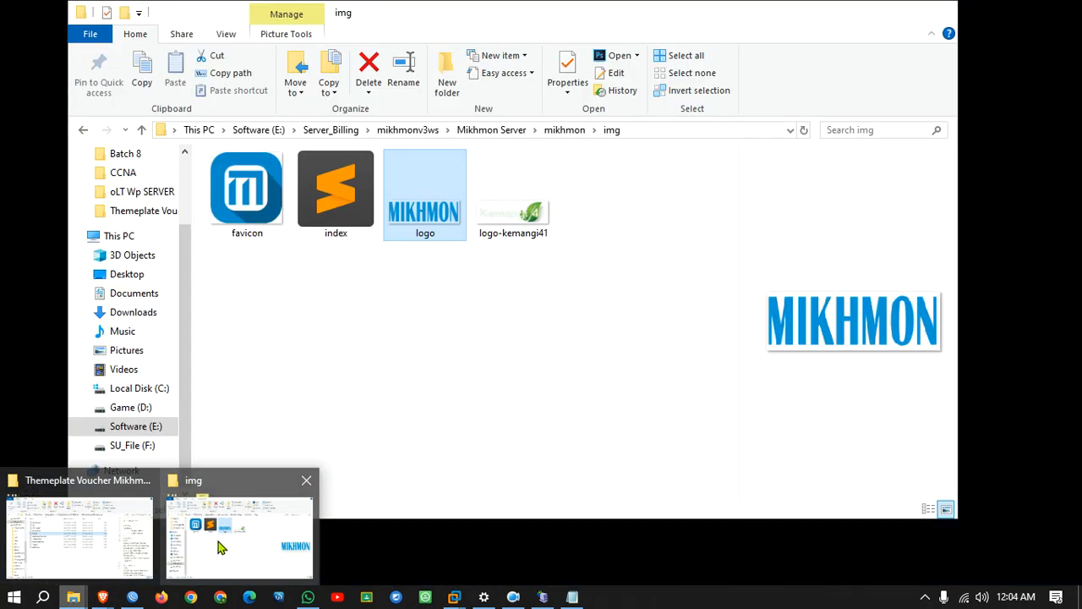
{"action": "left_click", "coordinate": [218, 548]}
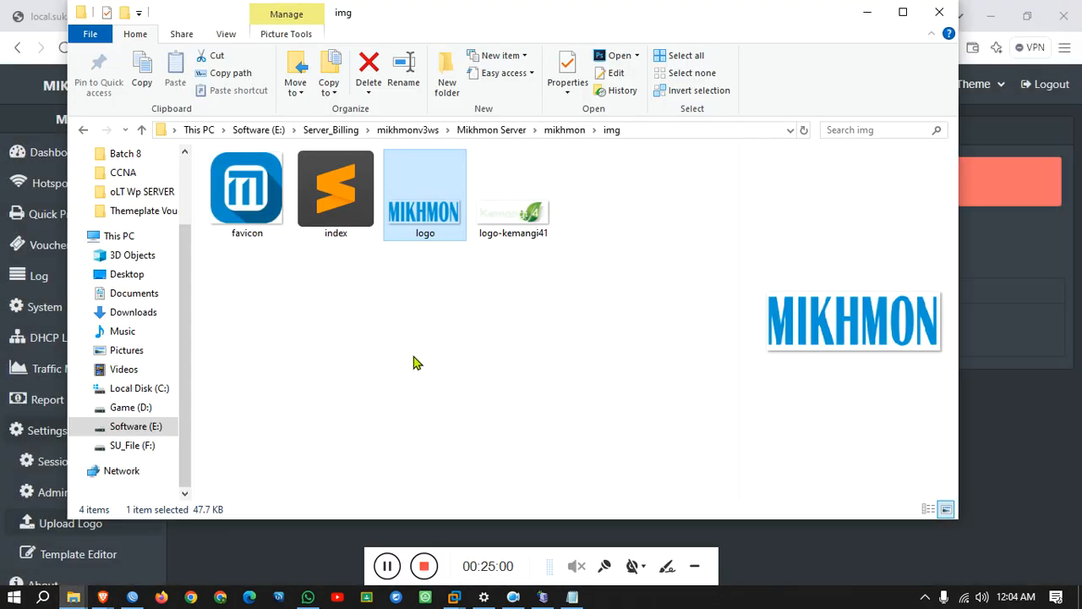
{"action": "left_click", "coordinate": [131, 275]}
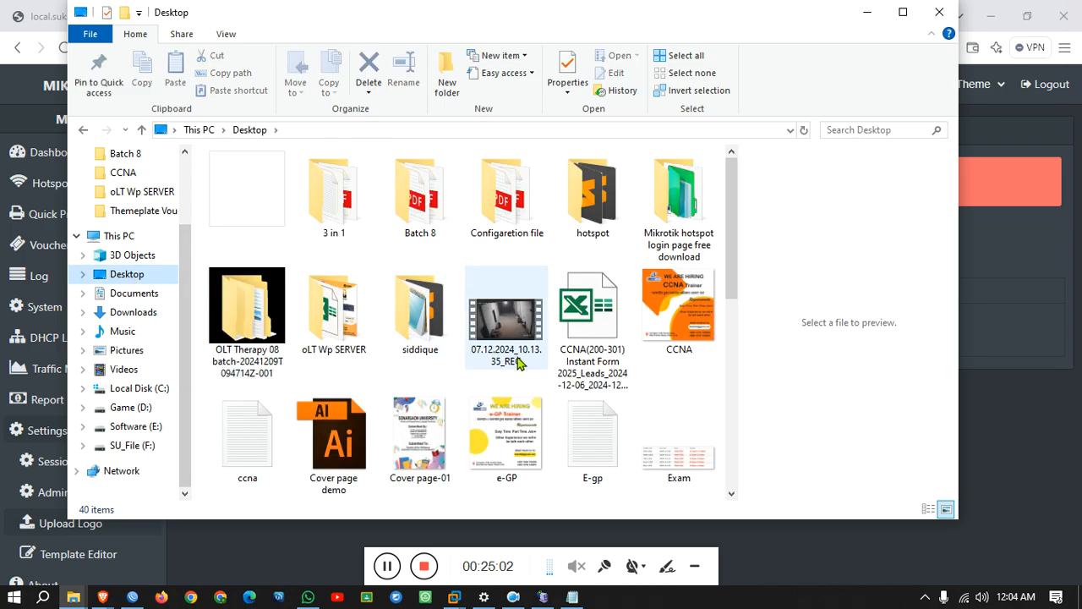
{"action": "scroll", "coordinate": [522, 363], "scroll_direction": "down", "scroll_amount": 5}
{"action": "scroll", "coordinate": [522, 363], "scroll_direction": "down", "scroll_amount": 2}
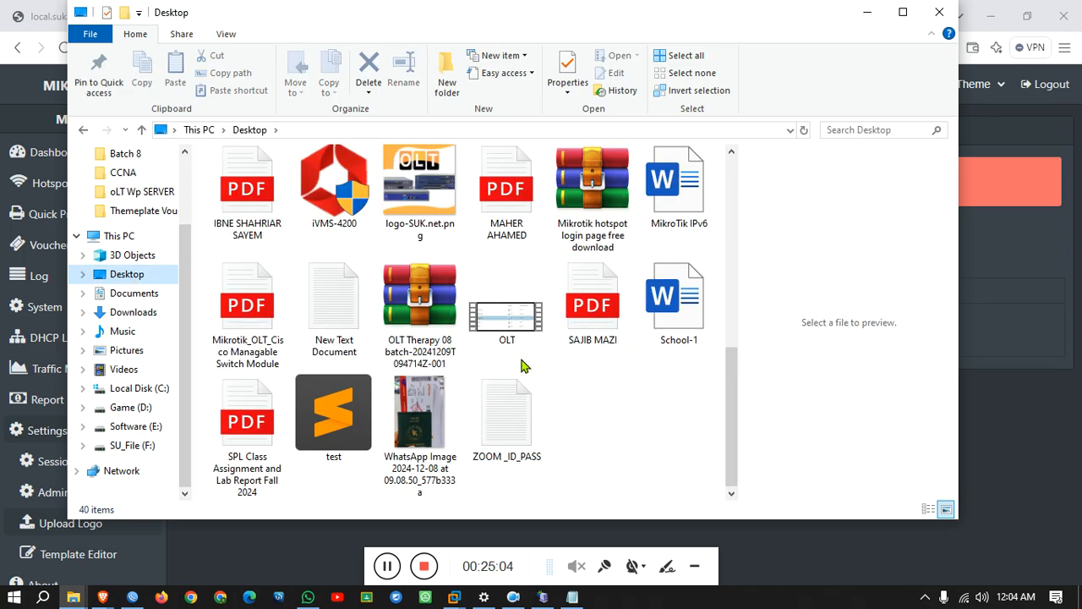
{"action": "left_click", "coordinate": [420, 216]}
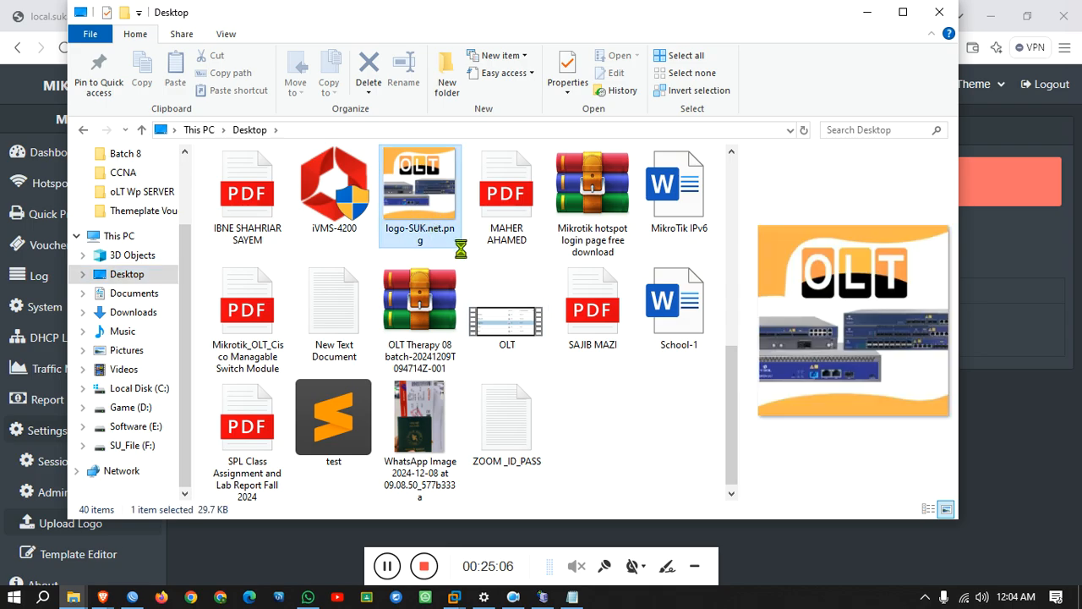
{"action": "right_click", "coordinate": [428, 237]}
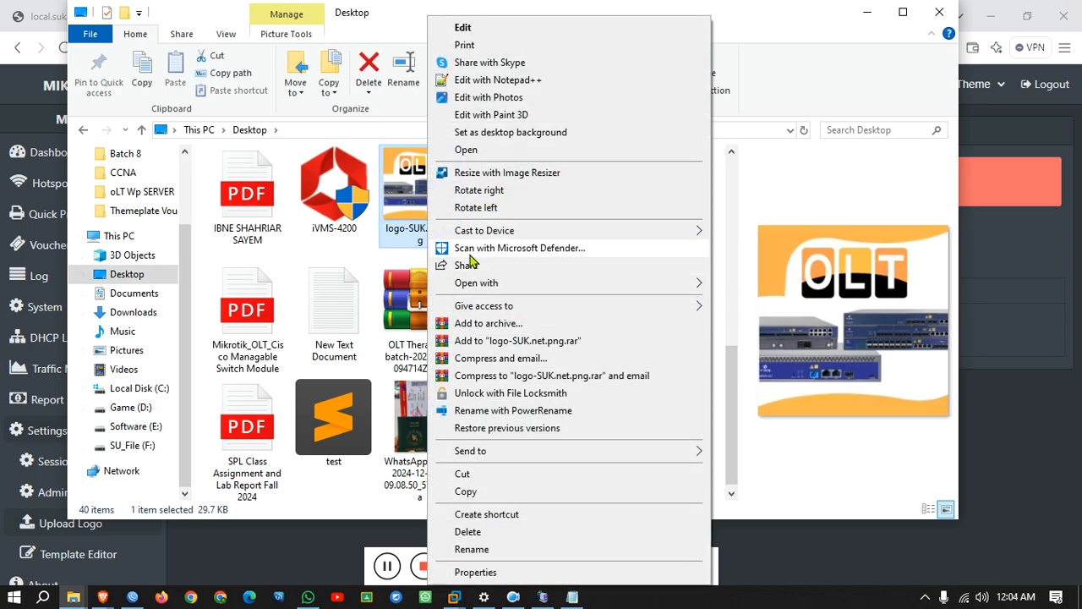
{"action": "left_click", "coordinate": [478, 497]}
{"action": "left_click", "coordinate": [82, 131]}
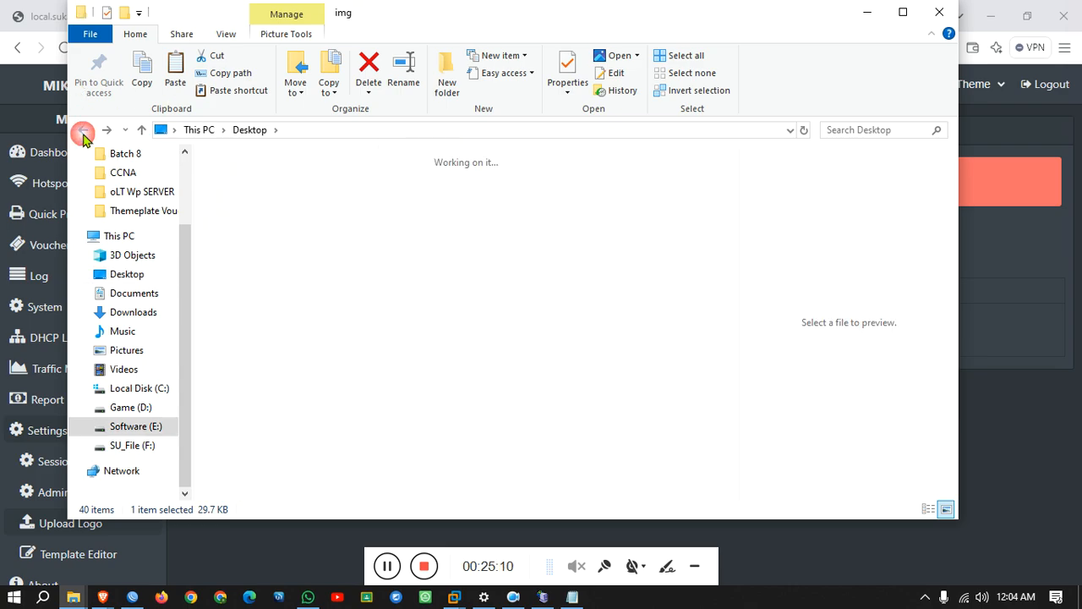
{"action": "right_click", "coordinate": [396, 319]}
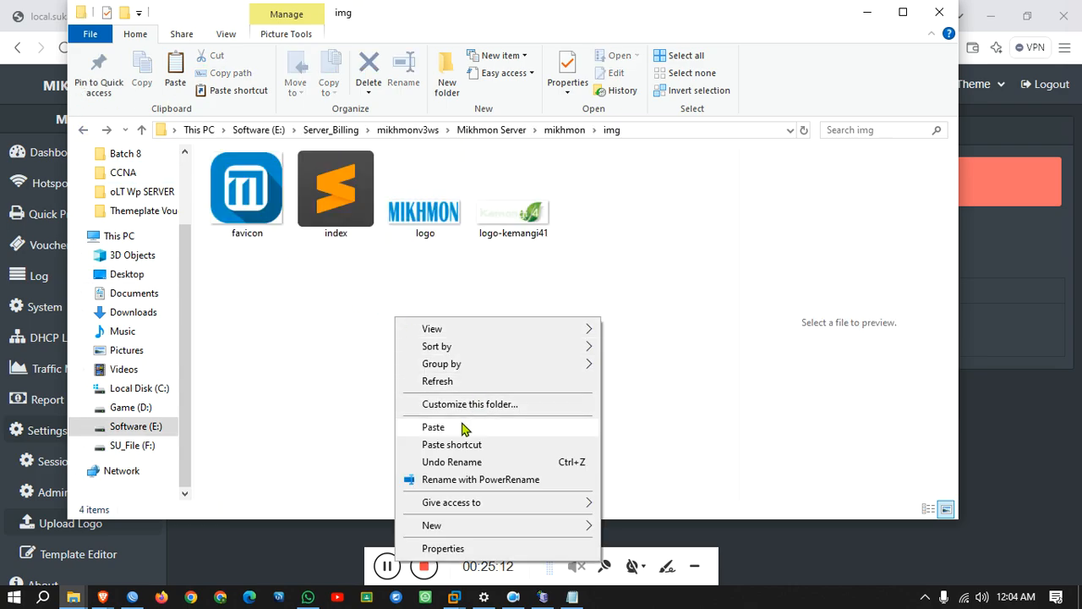
{"action": "left_click", "coordinate": [467, 426]}
In the logo file picker, browse to Software (E:) > Server_Billing.
{"action": "left_click", "coordinate": [868, 21]}
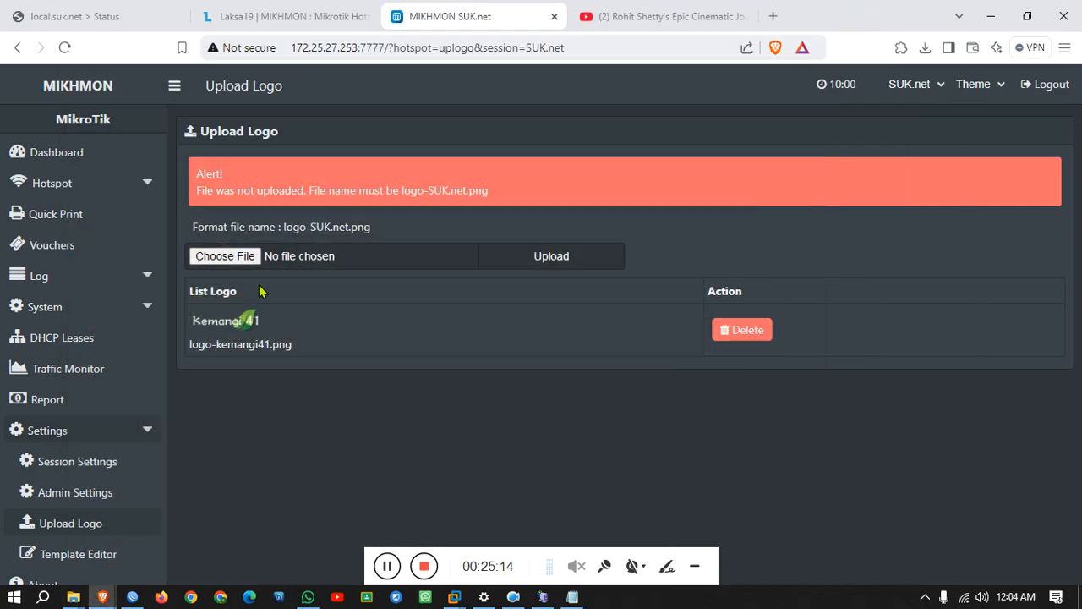
{"action": "left_click", "coordinate": [228, 258]}
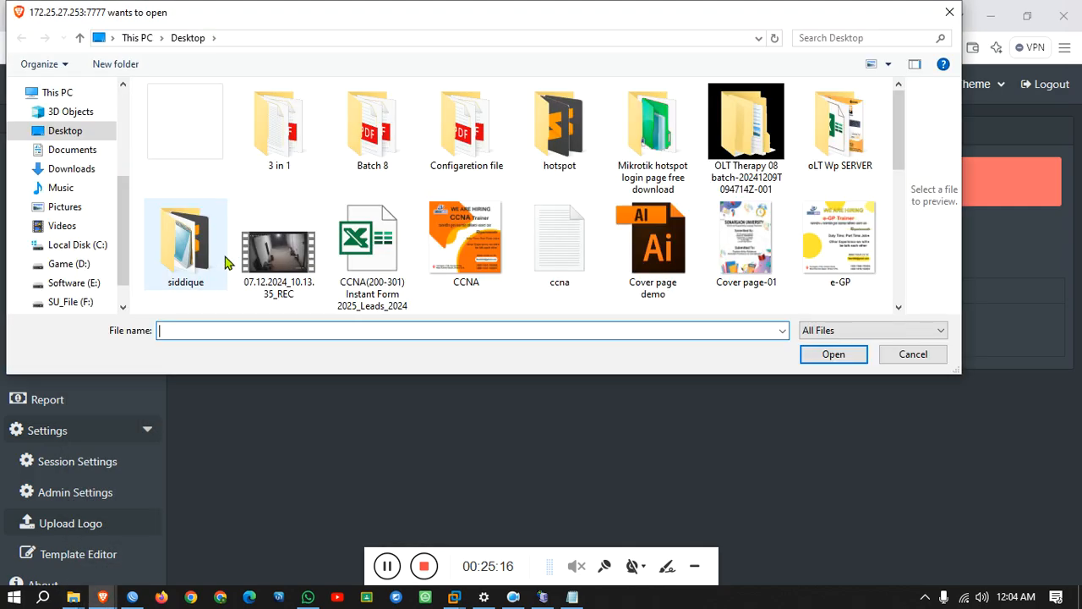
{"action": "scroll", "coordinate": [380, 253], "scroll_direction": "down", "scroll_amount": 2}
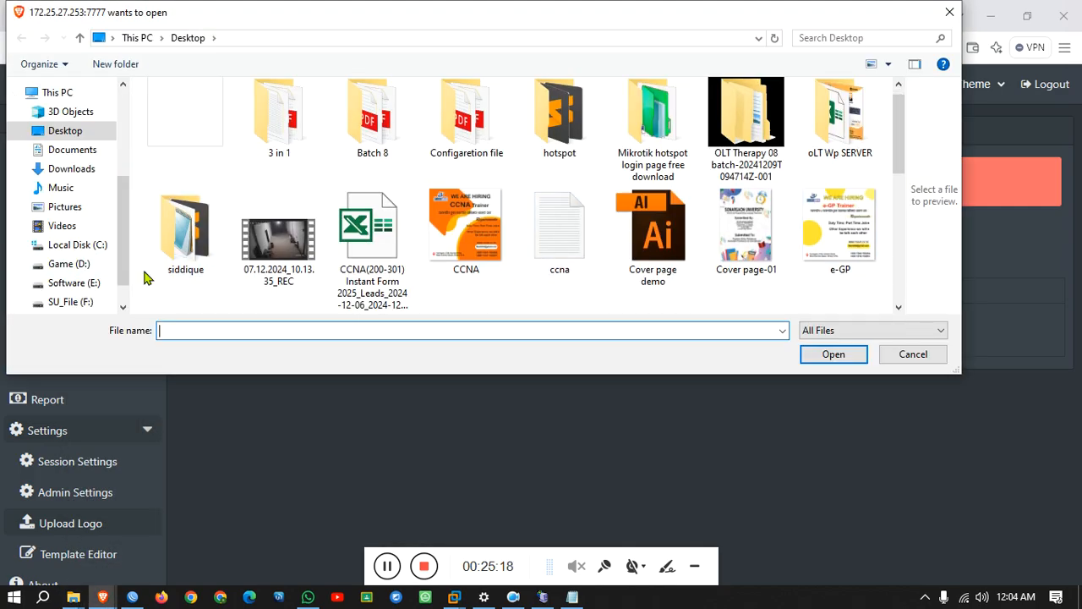
{"action": "left_click", "coordinate": [75, 257]}
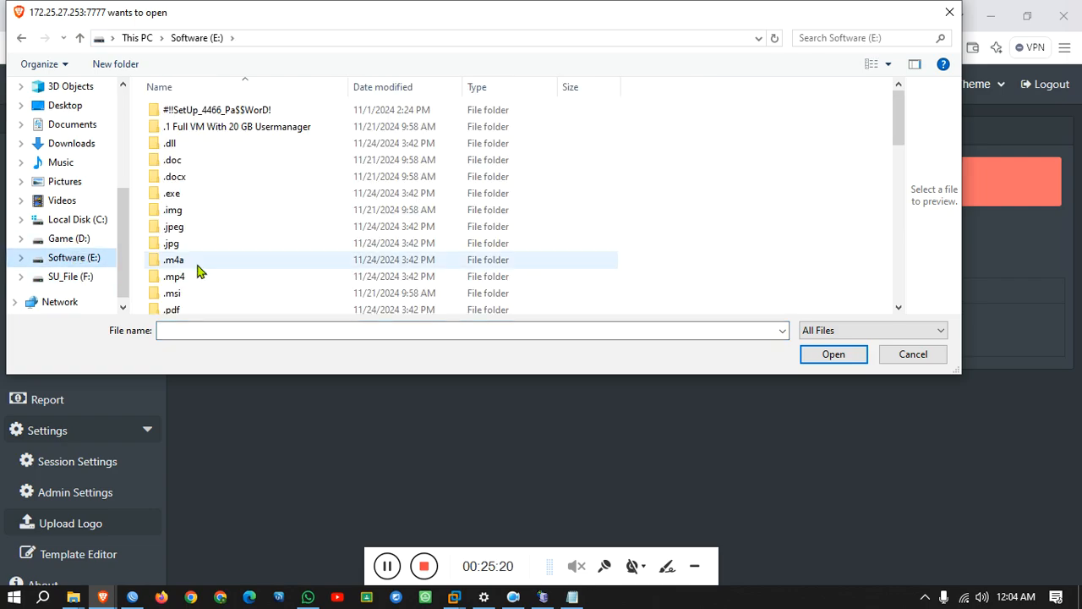
{"action": "scroll", "coordinate": [198, 271], "scroll_direction": "down", "scroll_amount": 7}
{"action": "scroll", "coordinate": [198, 271], "scroll_direction": "down", "scroll_amount": 1}
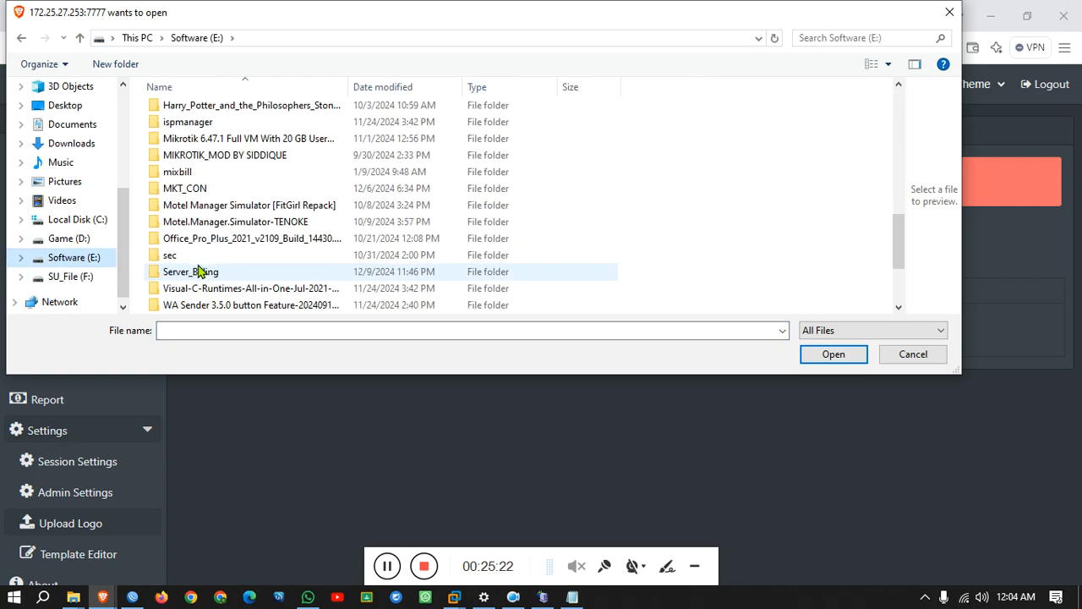
{"action": "double_click", "coordinate": [211, 275]}
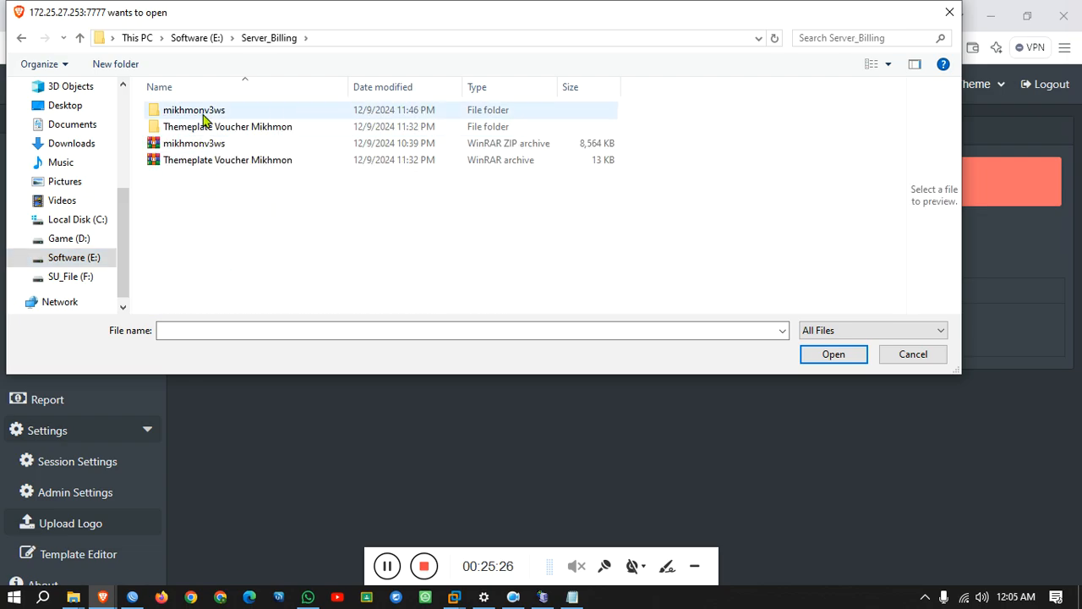
Choose logo-SUK.net.png from mikhmonv3ws > Mikhmon Server > mikhmon > img and upload it.
{"action": "double_click", "coordinate": [202, 118]}
{"action": "double_click", "coordinate": [203, 114]}
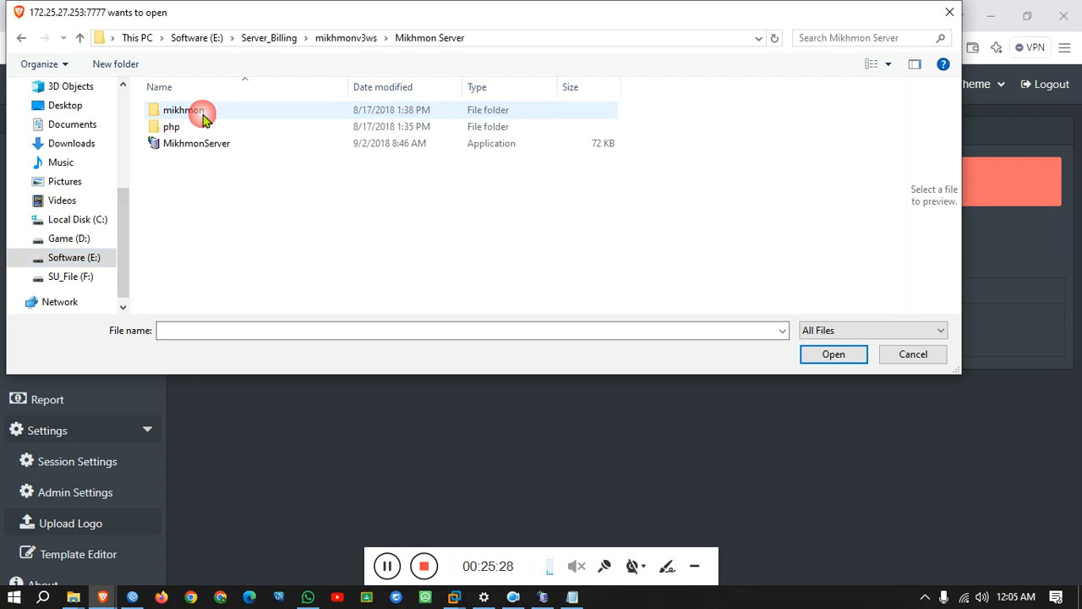
{"action": "double_click", "coordinate": [203, 114]}
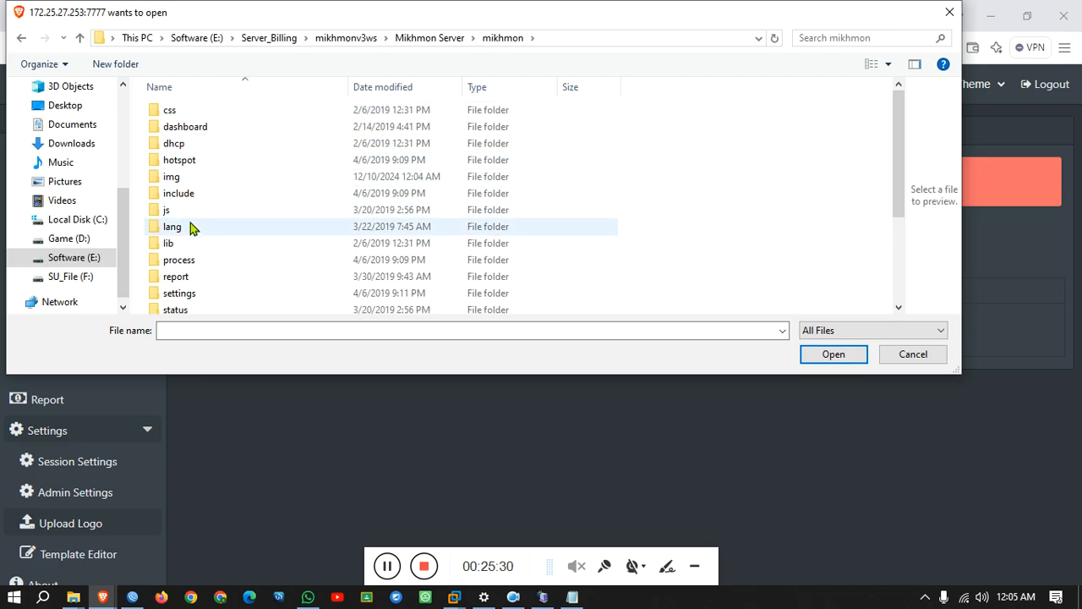
{"action": "double_click", "coordinate": [203, 176]}
{"action": "left_click", "coordinate": [497, 148]}
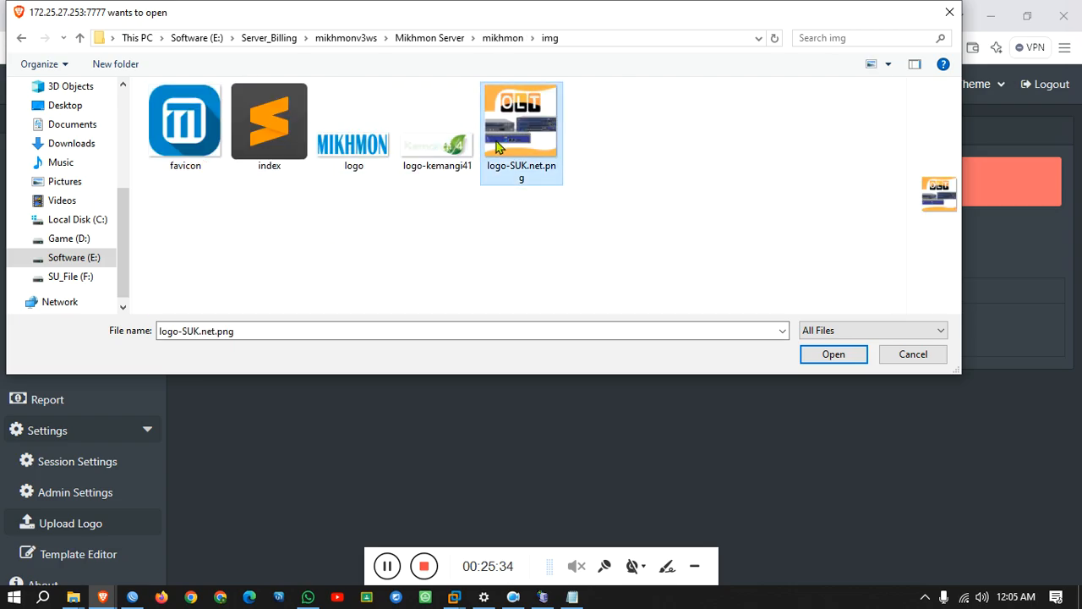
{"action": "left_click", "coordinate": [836, 356]}
{"action": "left_click", "coordinate": [540, 258]}
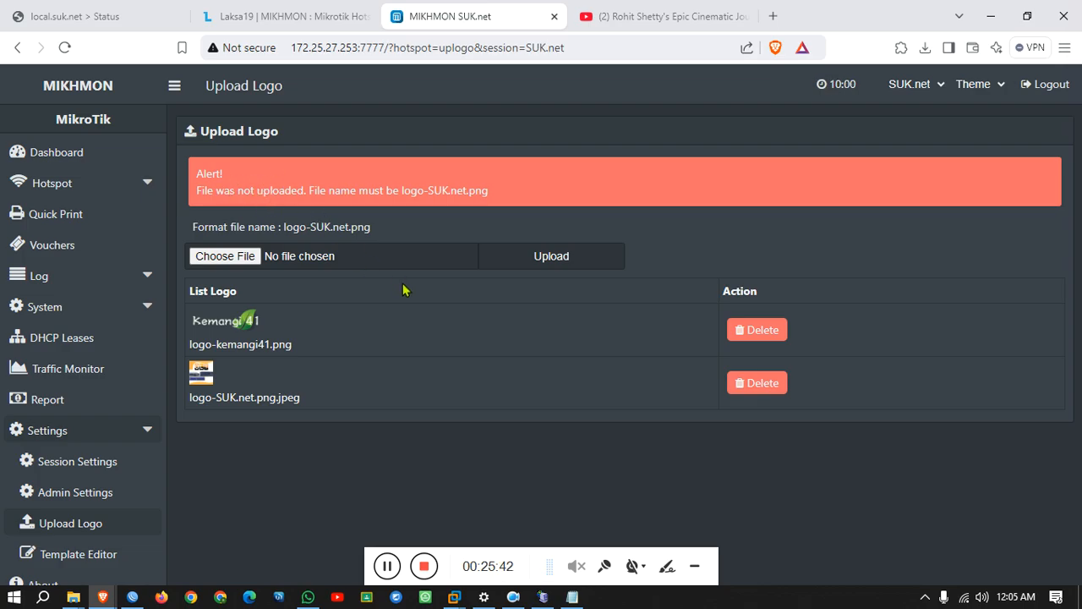
Delete the logo-kemangi41.png logo, then preview the voucher template in the Template Editor.
{"action": "left_click", "coordinate": [754, 337]}
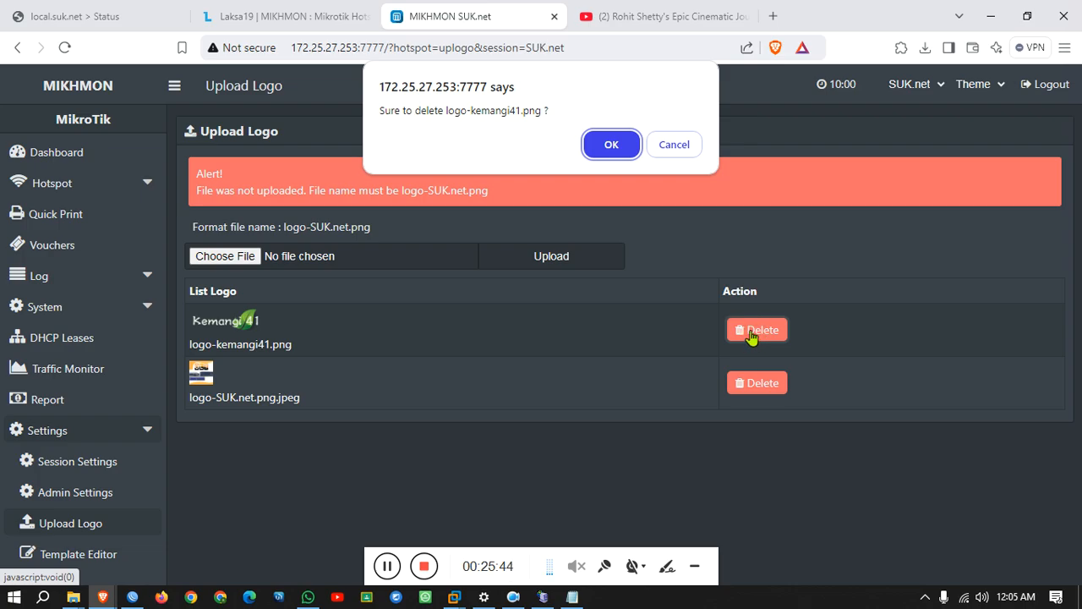
{"action": "left_click", "coordinate": [611, 146]}
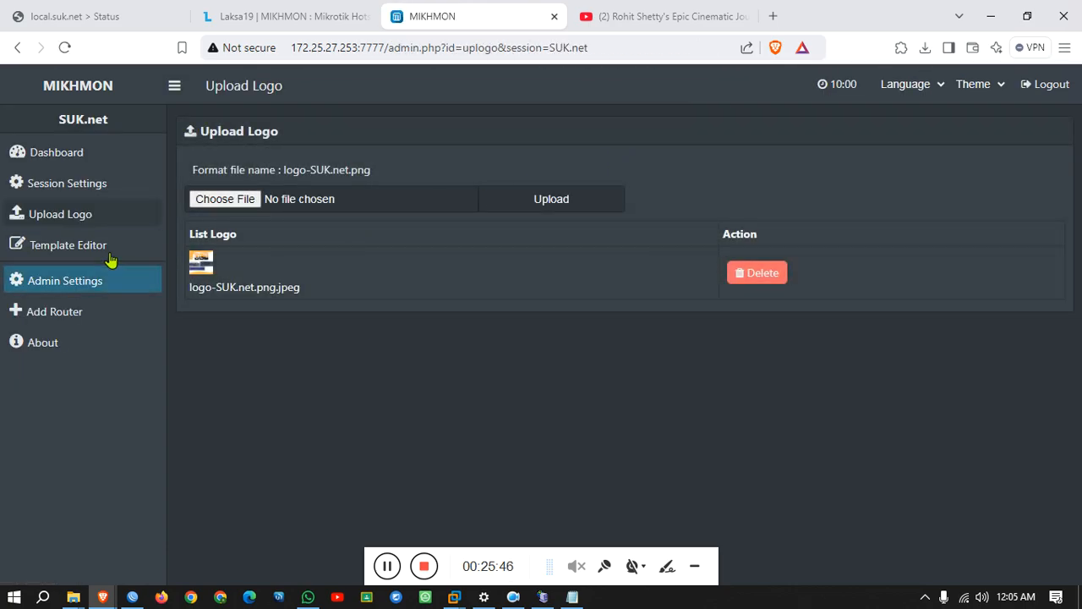
{"action": "left_click", "coordinate": [106, 249]}
{"action": "scroll", "coordinate": [222, 152], "scroll_direction": "down", "scroll_amount": 1}
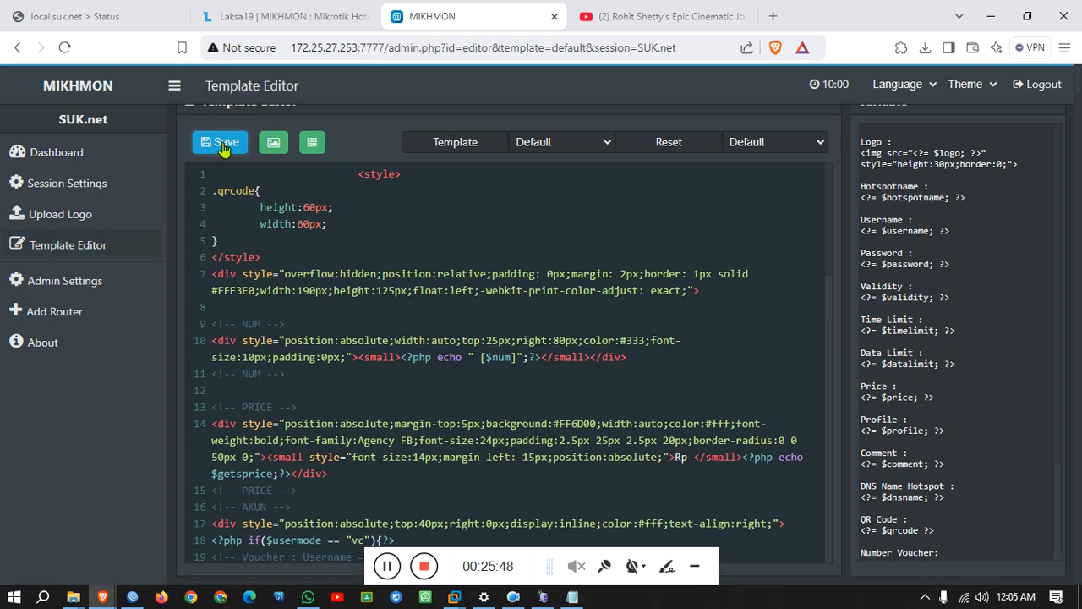
{"action": "left_click", "coordinate": [273, 143]}
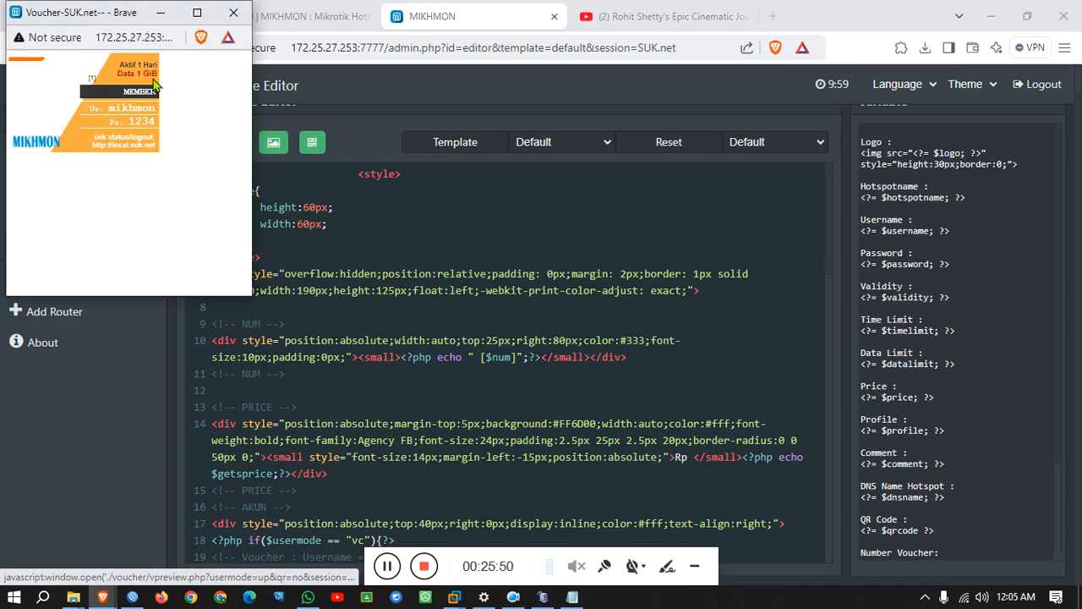
{"action": "left_click", "coordinate": [167, 15]}
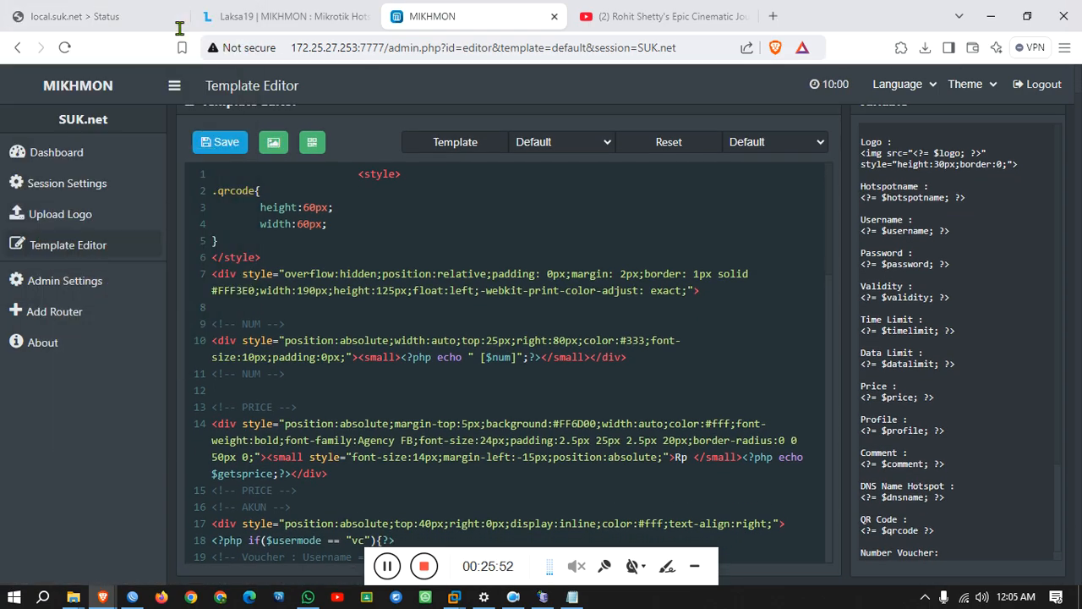
Bring up the img folder window and check the folder's properties.
{"action": "left_click", "coordinate": [991, 16]}
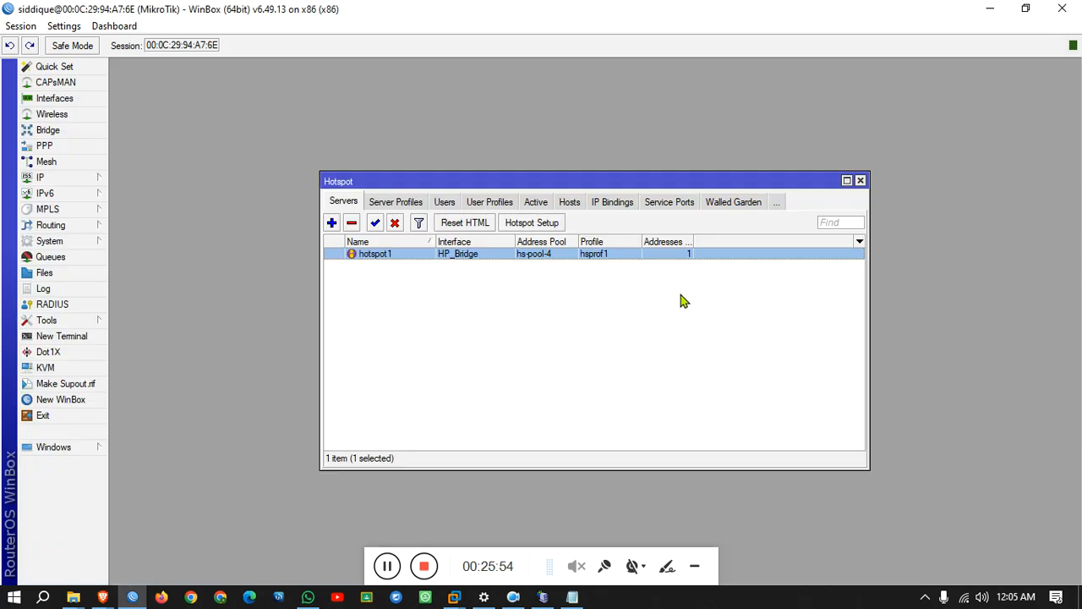
{"action": "mouse_move", "coordinate": [73, 597]}
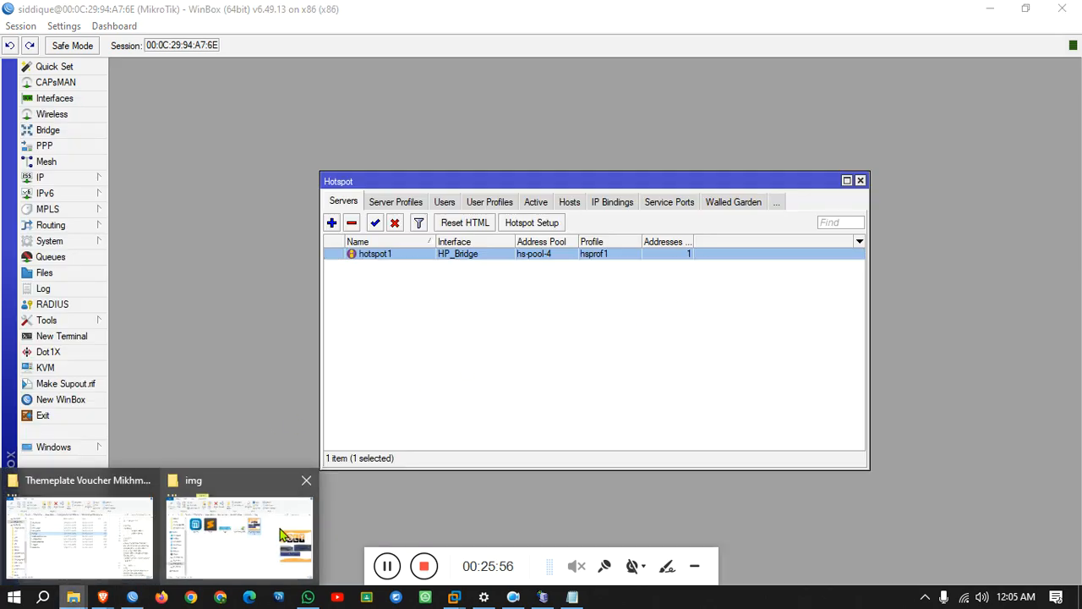
{"action": "left_click", "coordinate": [265, 531]}
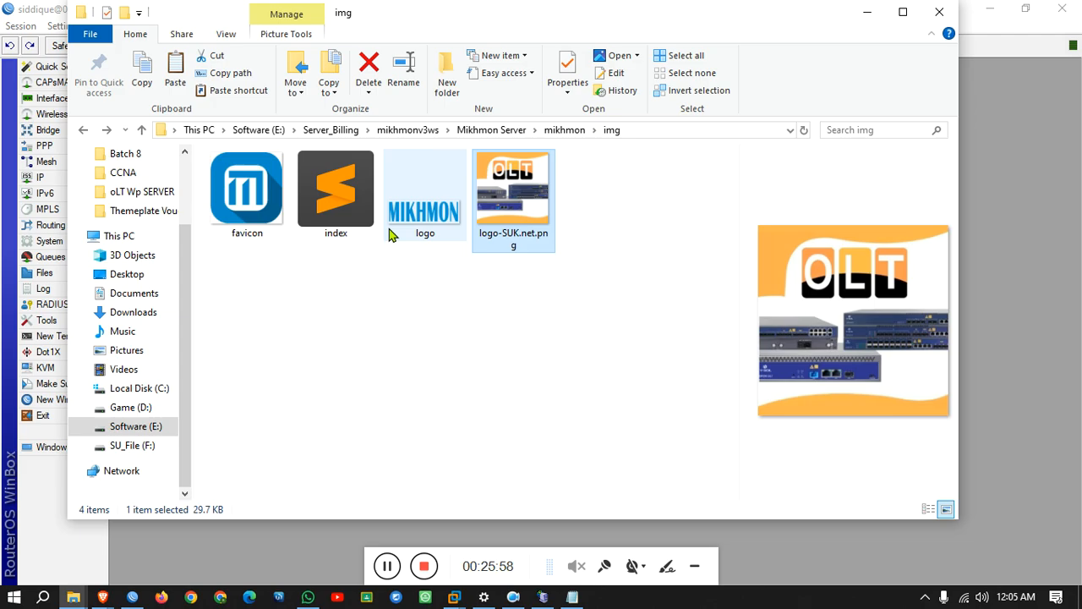
{"action": "right_click", "coordinate": [389, 229]}
{"action": "left_click", "coordinate": [448, 460]}
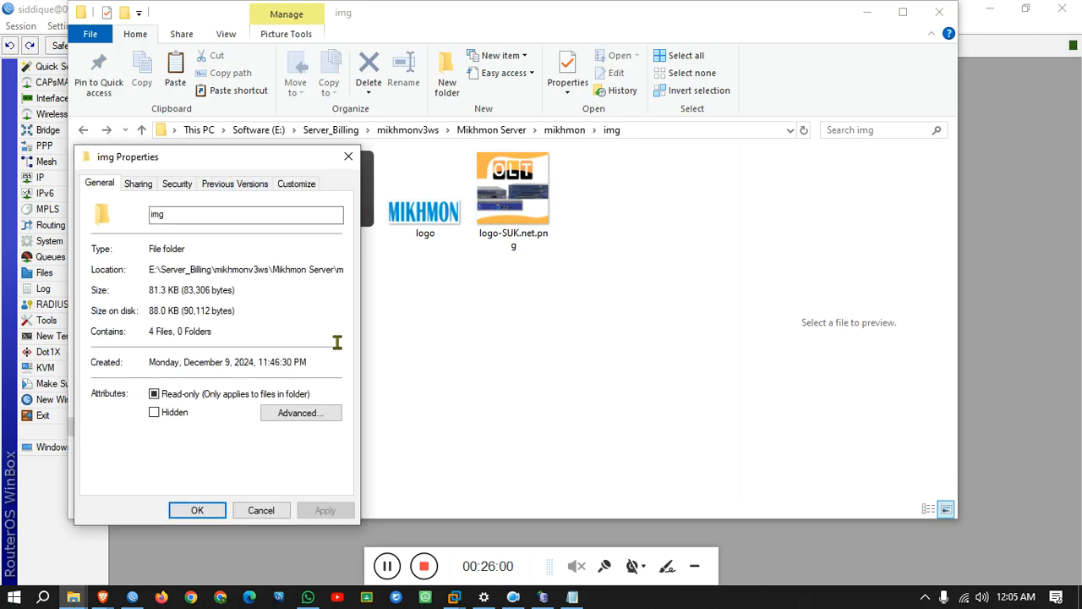
{"action": "left_click", "coordinate": [349, 157]}
Rename the old logo file to logo888.
{"action": "right_click", "coordinate": [423, 193]}
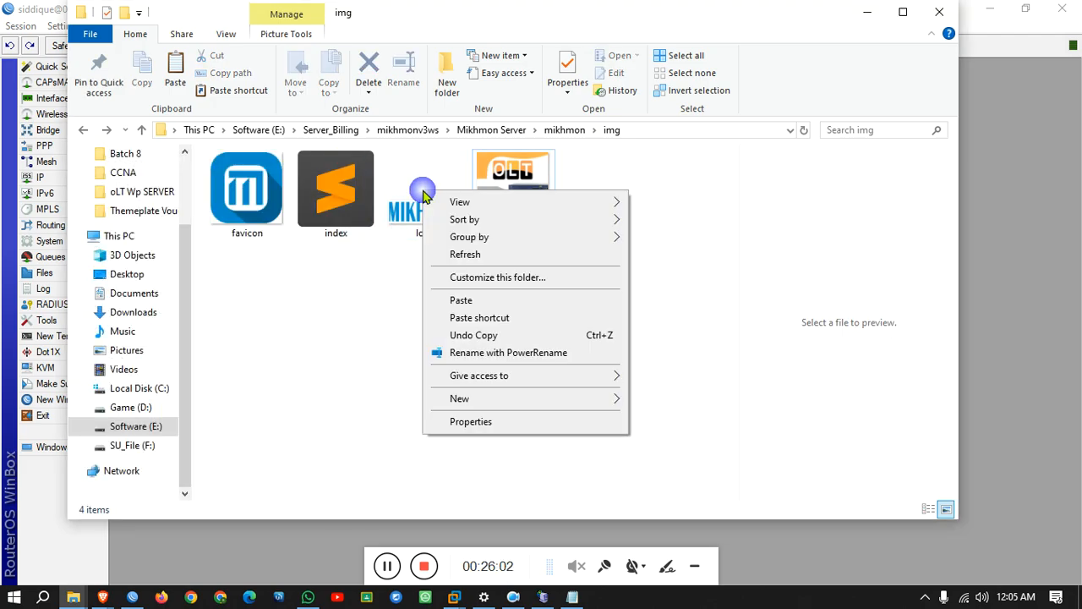
{"action": "left_click", "coordinate": [413, 211]}
{"action": "right_click", "coordinate": [399, 218]}
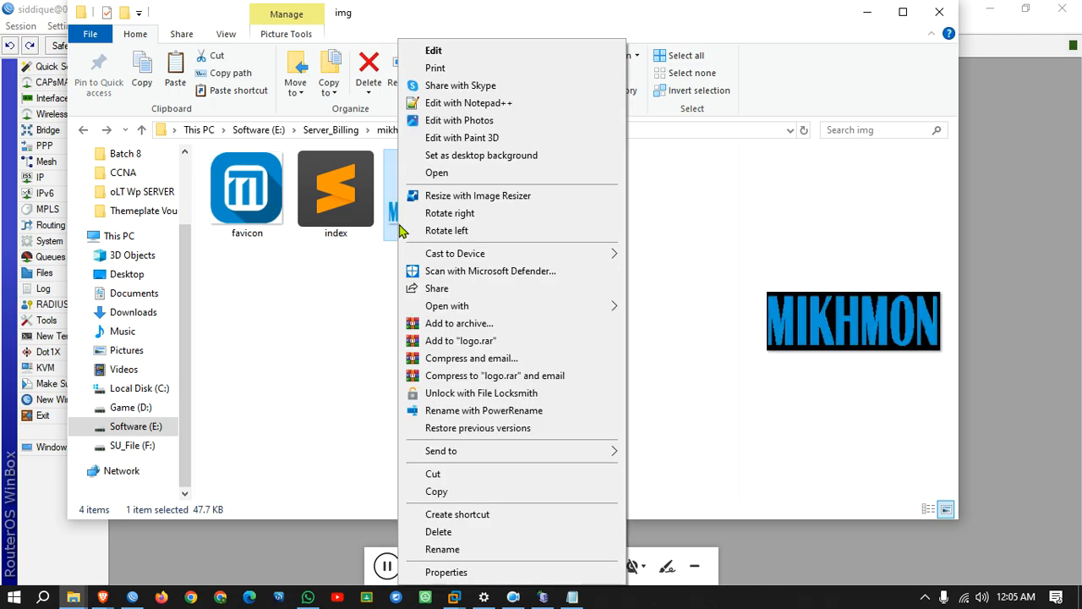
{"action": "left_click", "coordinate": [450, 546]}
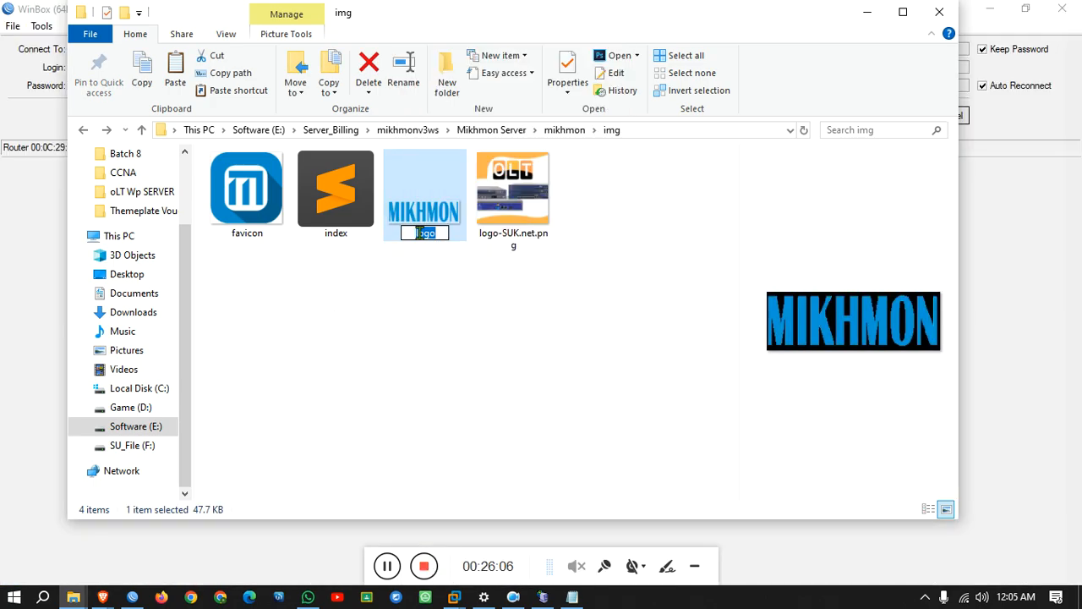
{"action": "right_click", "coordinate": [419, 233]}
{"action": "left_click", "coordinate": [468, 295]}
{"action": "left_click", "coordinate": [438, 218]}
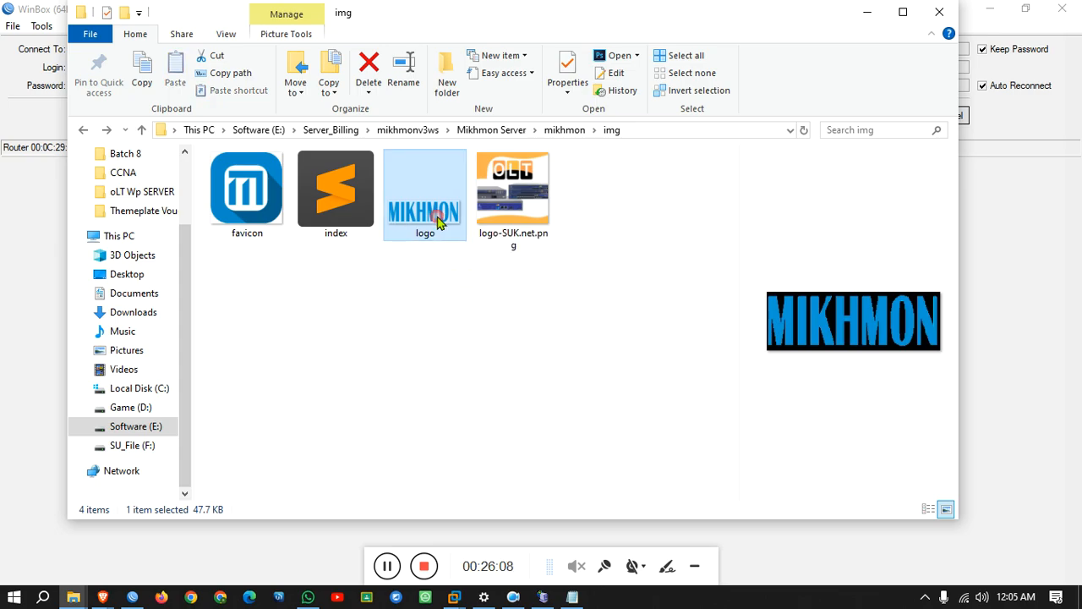
{"action": "right_click", "coordinate": [425, 236]}
{"action": "left_click", "coordinate": [473, 550]}
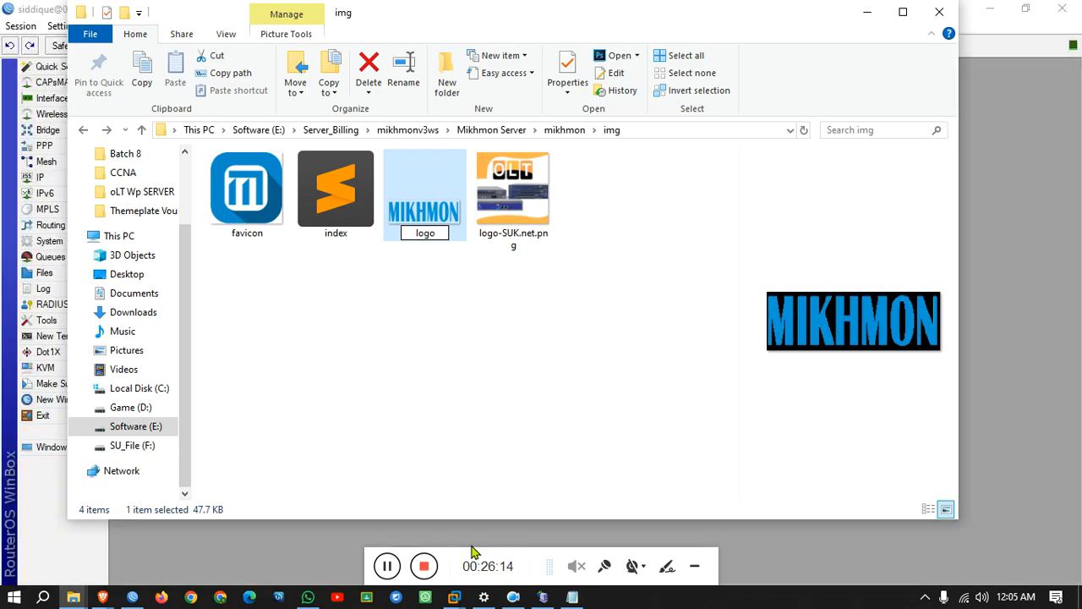
{"action": "type", "text": "888"}
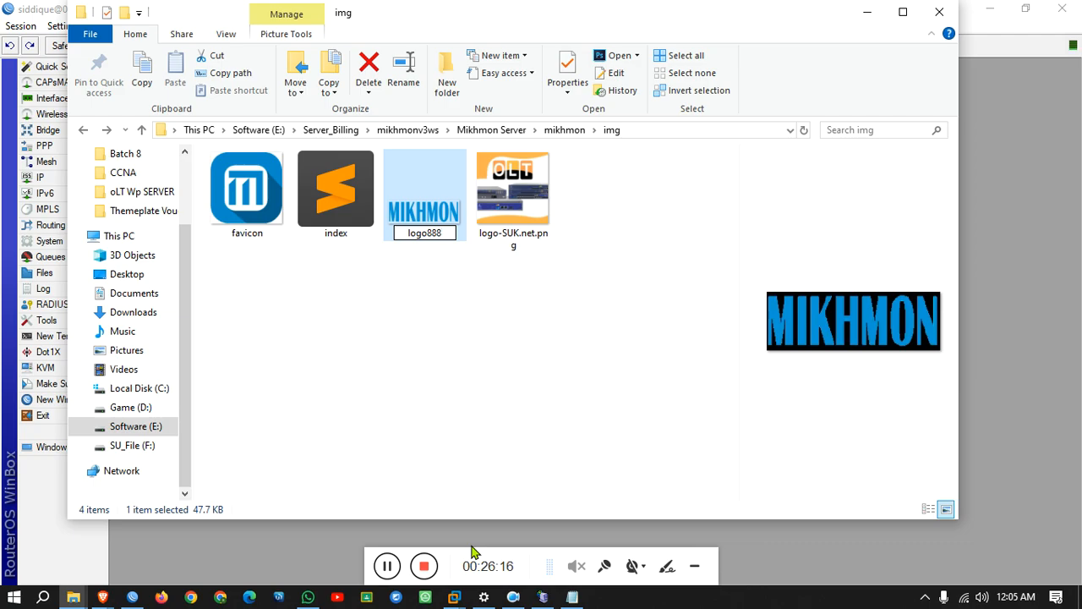
{"action": "key", "text": "Return"}
Rename logo-SUK.net.png to logo.
{"action": "left_click", "coordinate": [517, 236]}
{"action": "right_click", "coordinate": [522, 240]}
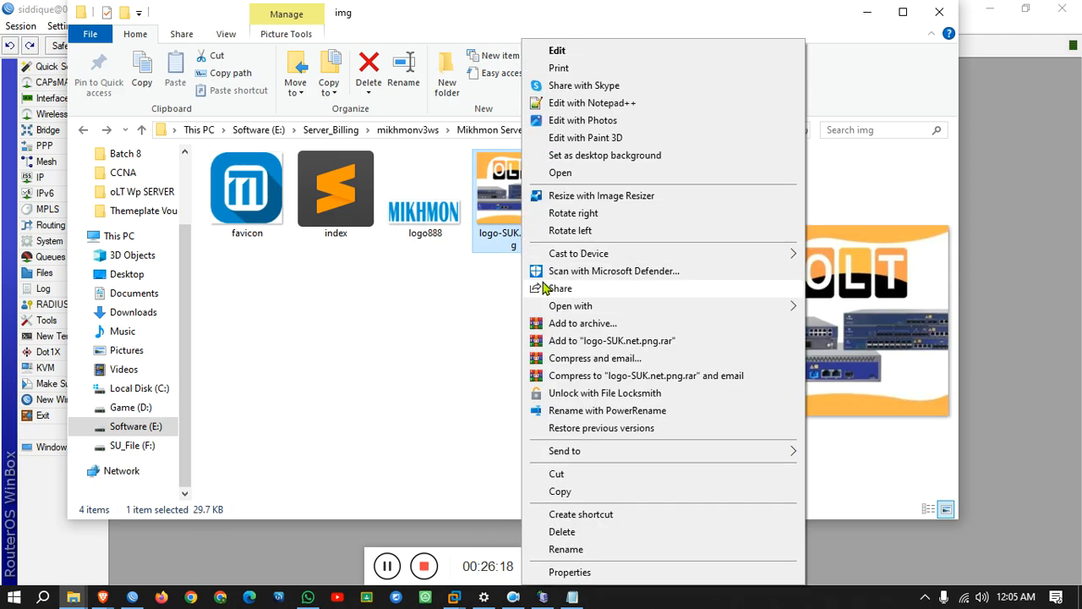
{"action": "left_click", "coordinate": [565, 549]}
{"action": "type", "text": "logo"}
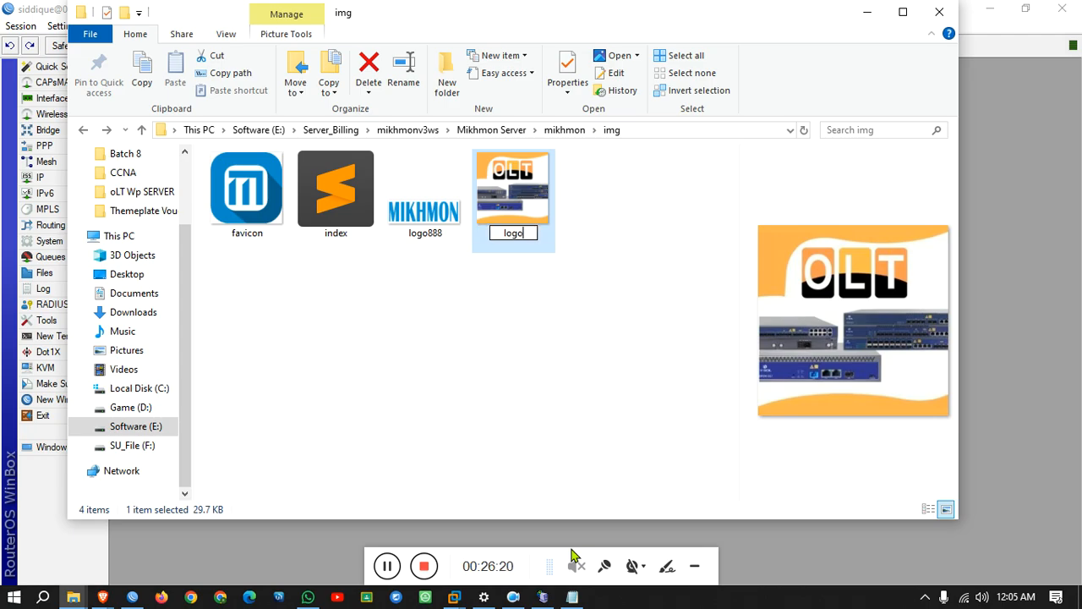
{"action": "key", "text": "Return"}
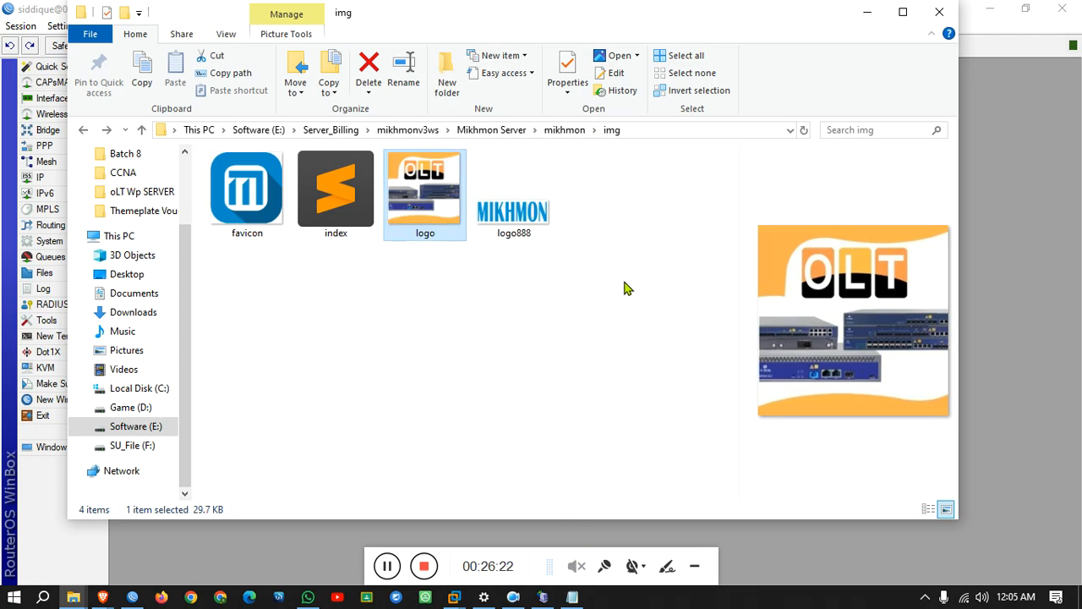
{"action": "left_click", "coordinate": [867, 15]}
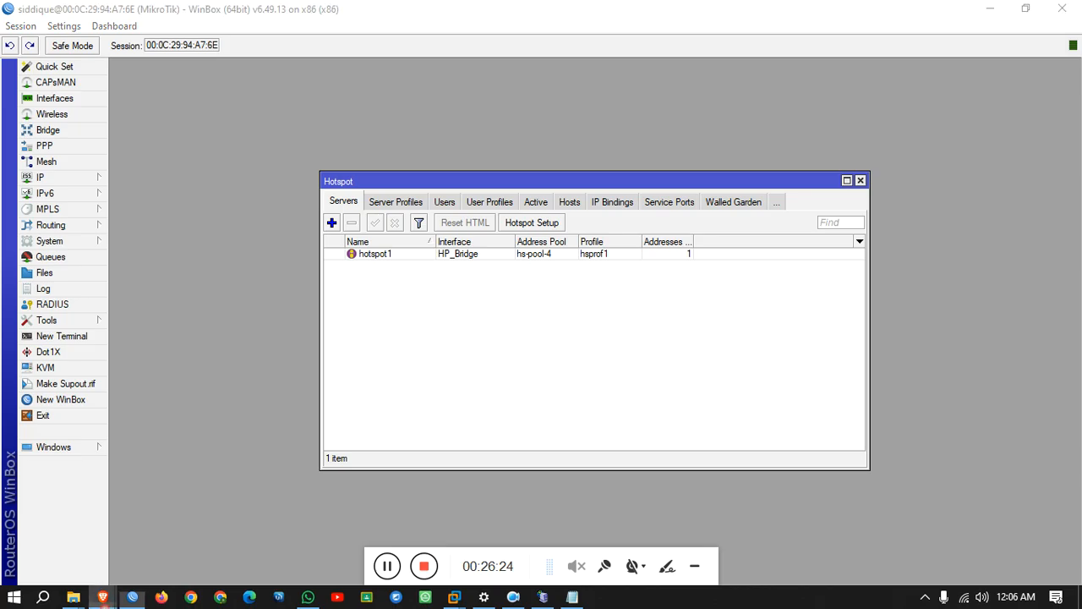
Close the two old voucher windows and restore the MIKHMON Template Editor.
{"action": "mouse_move", "coordinate": [102, 597]}
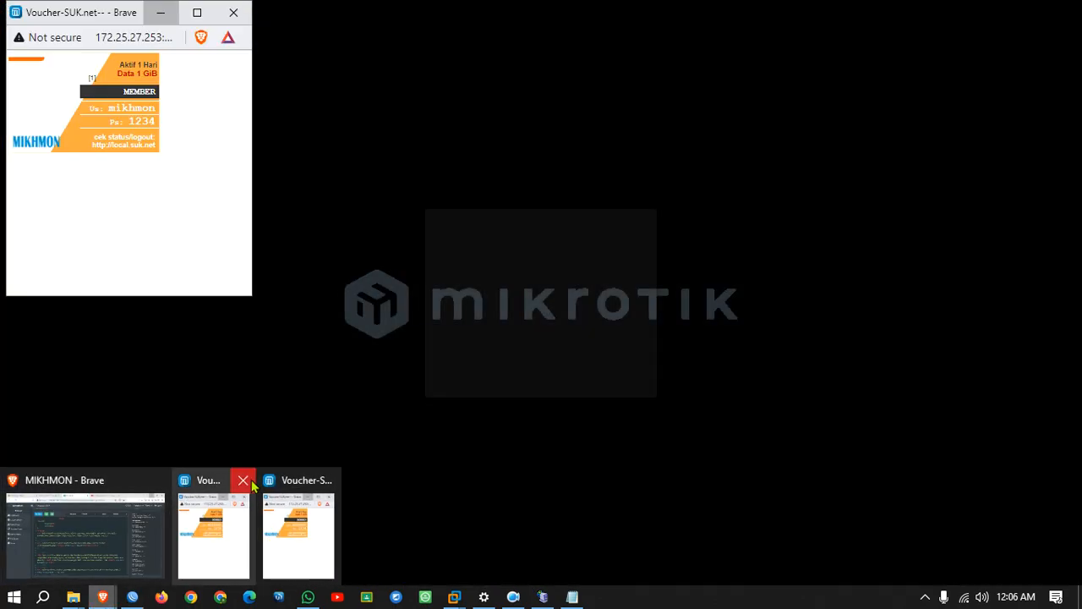
{"action": "left_click", "coordinate": [243, 480]}
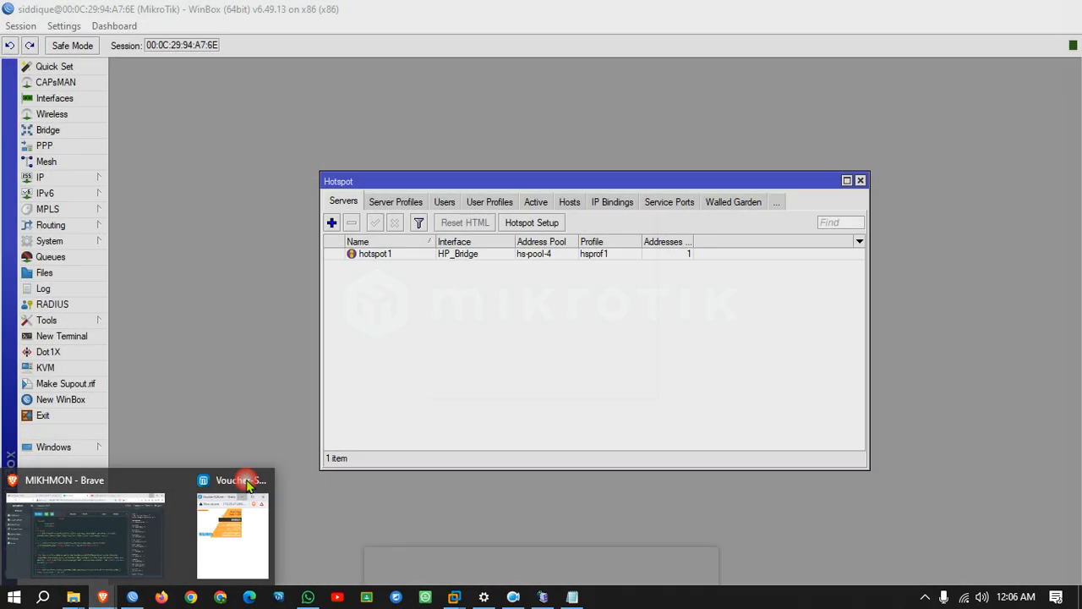
{"action": "left_click", "coordinate": [245, 481]}
{"action": "left_click", "coordinate": [144, 554]}
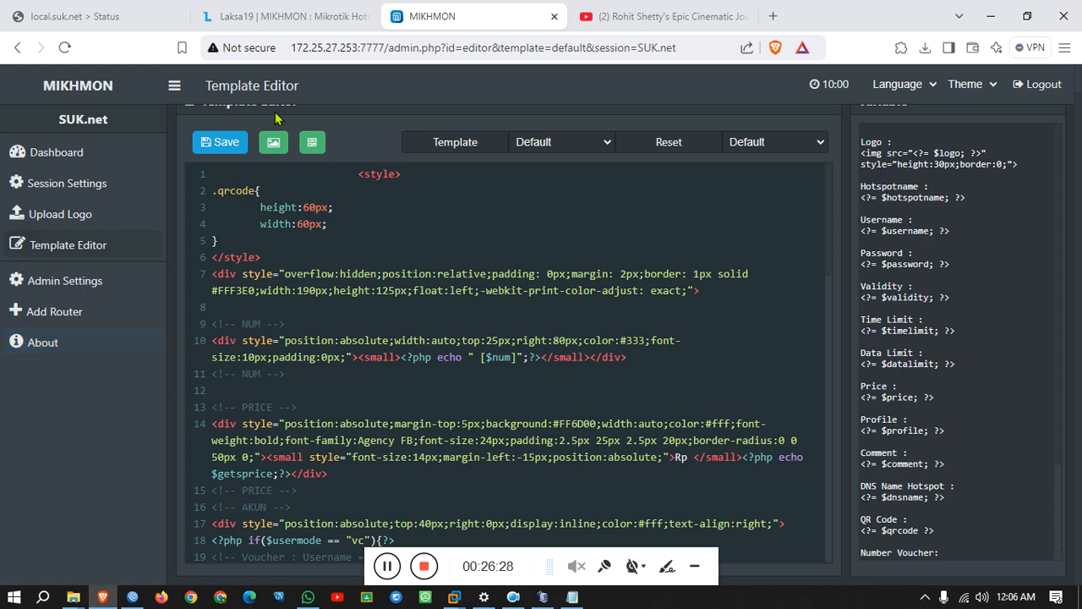
Save the voucher template, view its full-screen print preview, then return to the Dashboard.
{"action": "left_click", "coordinate": [222, 146]}
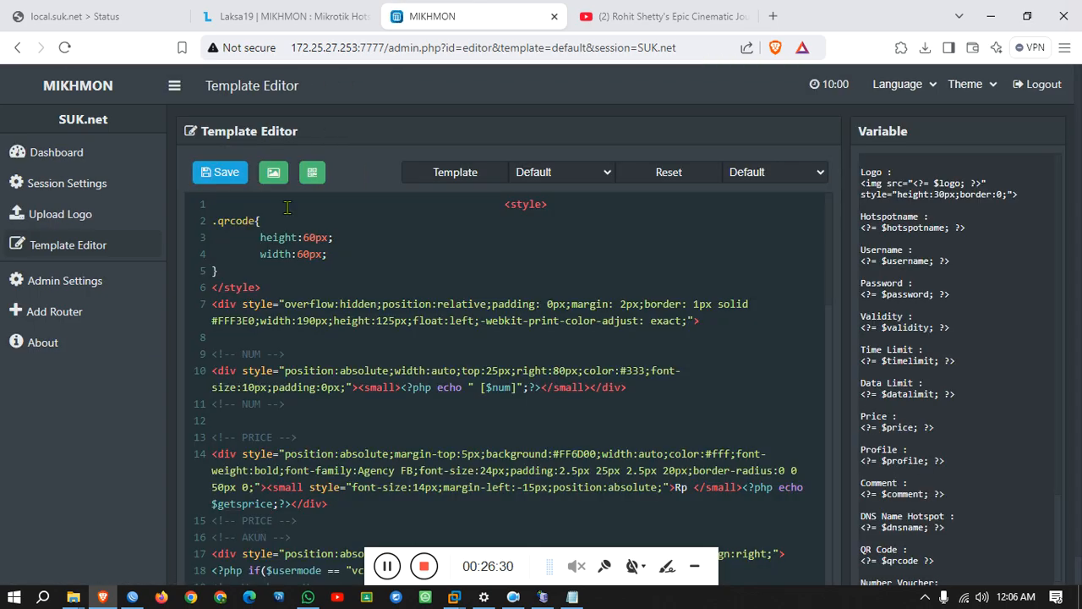
{"action": "left_click", "coordinate": [273, 173]}
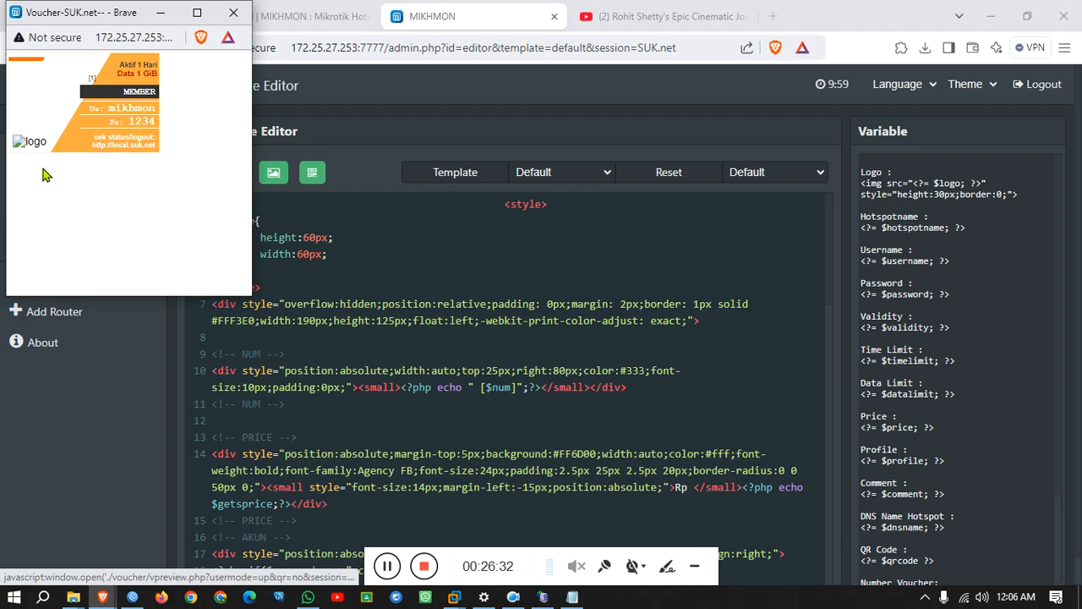
{"action": "left_click", "coordinate": [197, 13]}
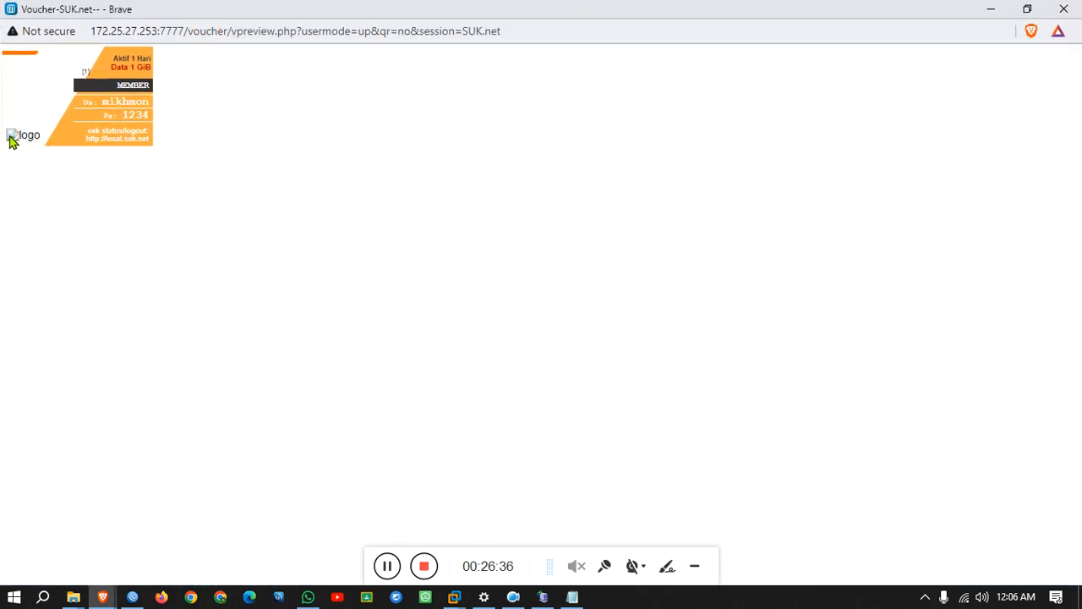
{"action": "left_click", "coordinate": [1063, 9]}
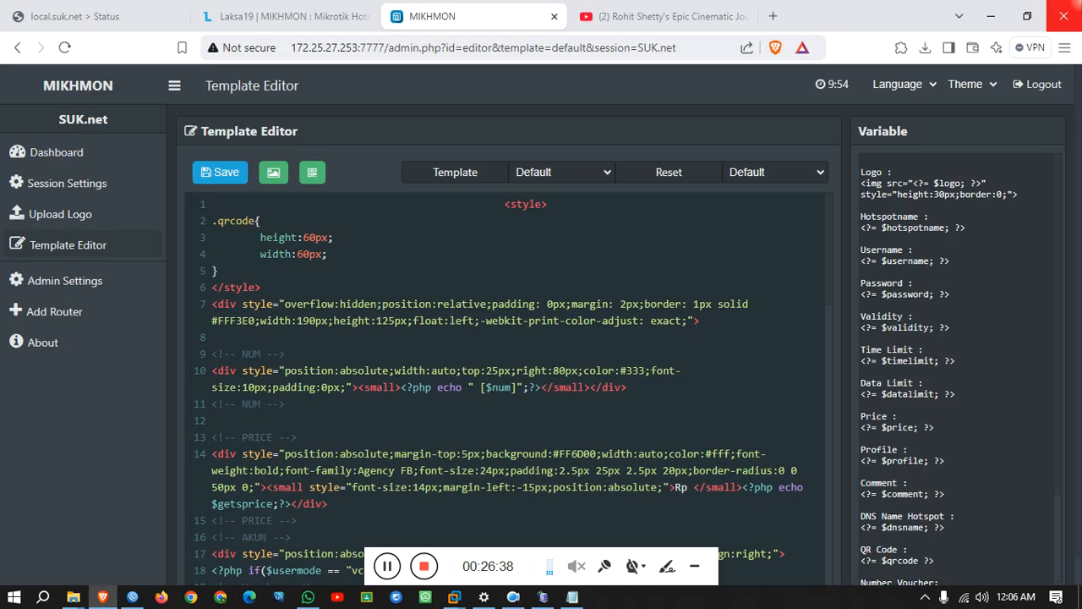
{"action": "left_click", "coordinate": [53, 157]}
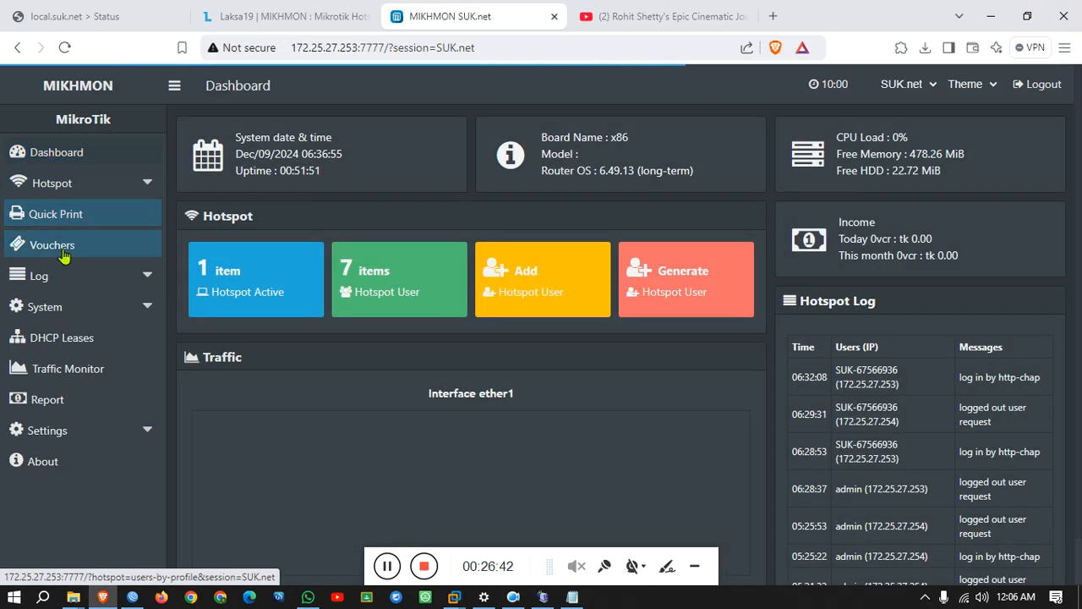
Print-preview the logged-in user's voucher from the all-profiles user list, then close it.
{"action": "left_click", "coordinate": [63, 246]}
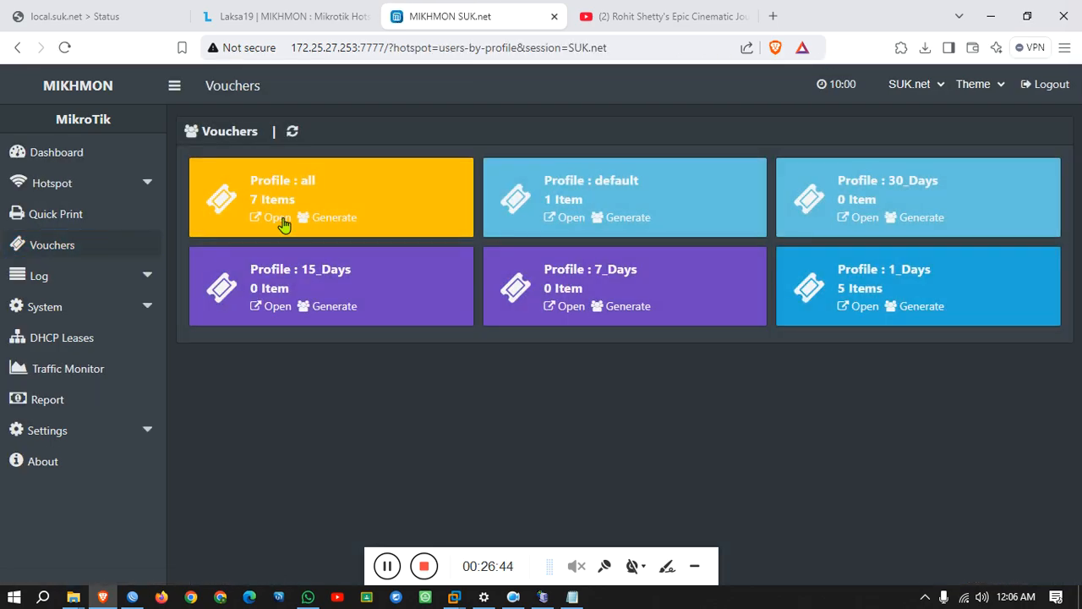
{"action": "left_click", "coordinate": [279, 219]}
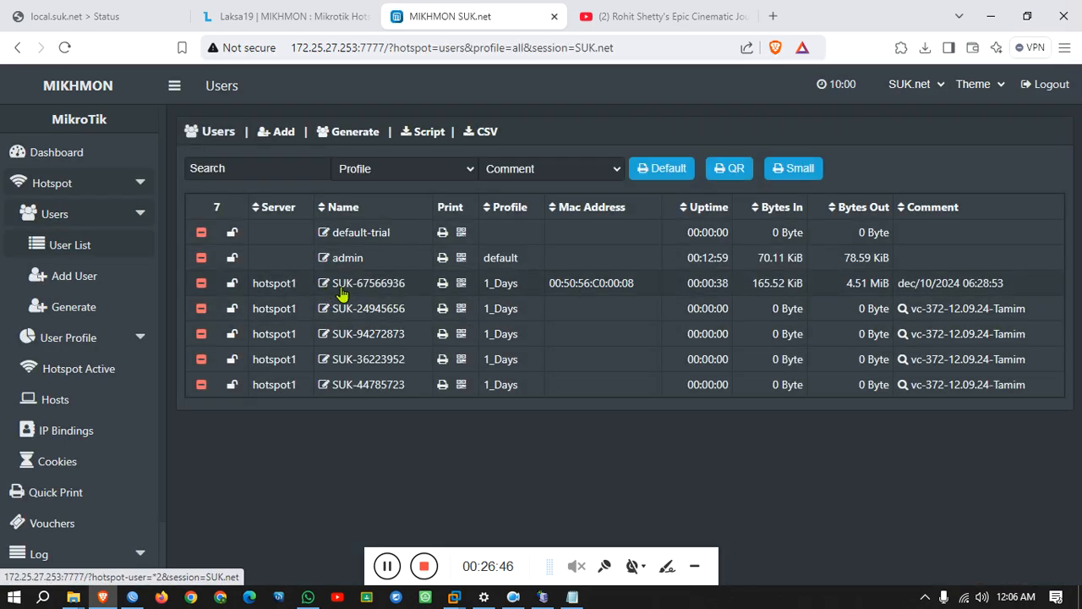
{"action": "left_click", "coordinate": [443, 284]}
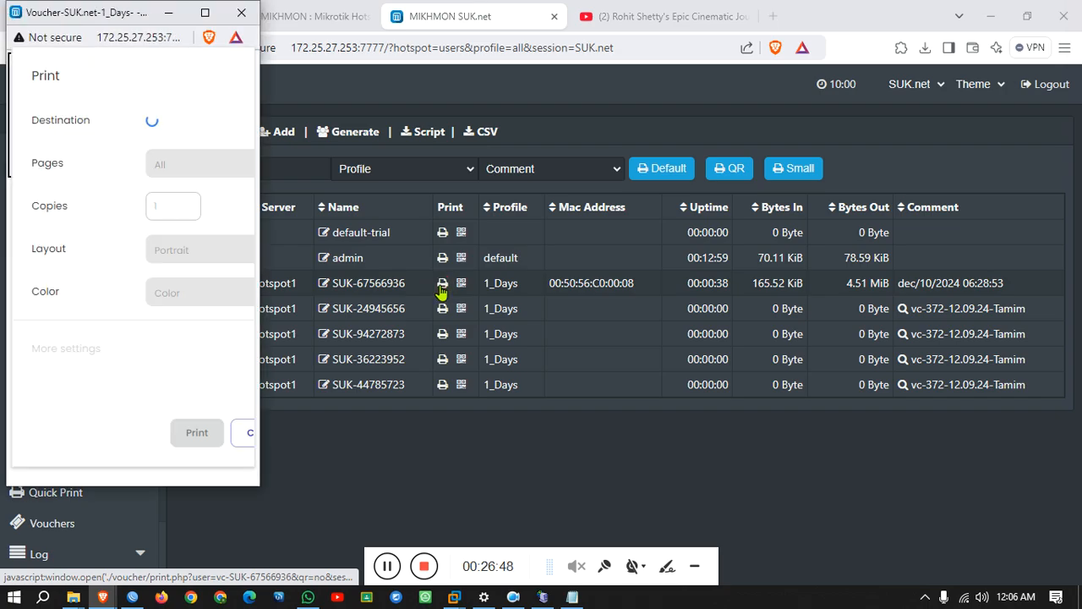
{"action": "left_click", "coordinate": [241, 435]}
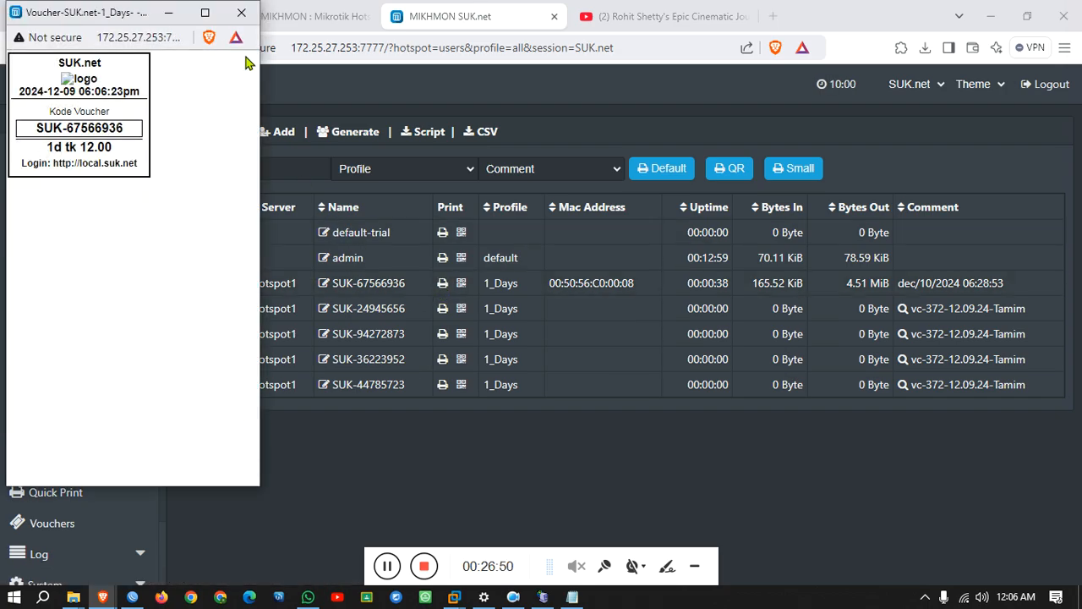
{"action": "left_click", "coordinate": [168, 15]}
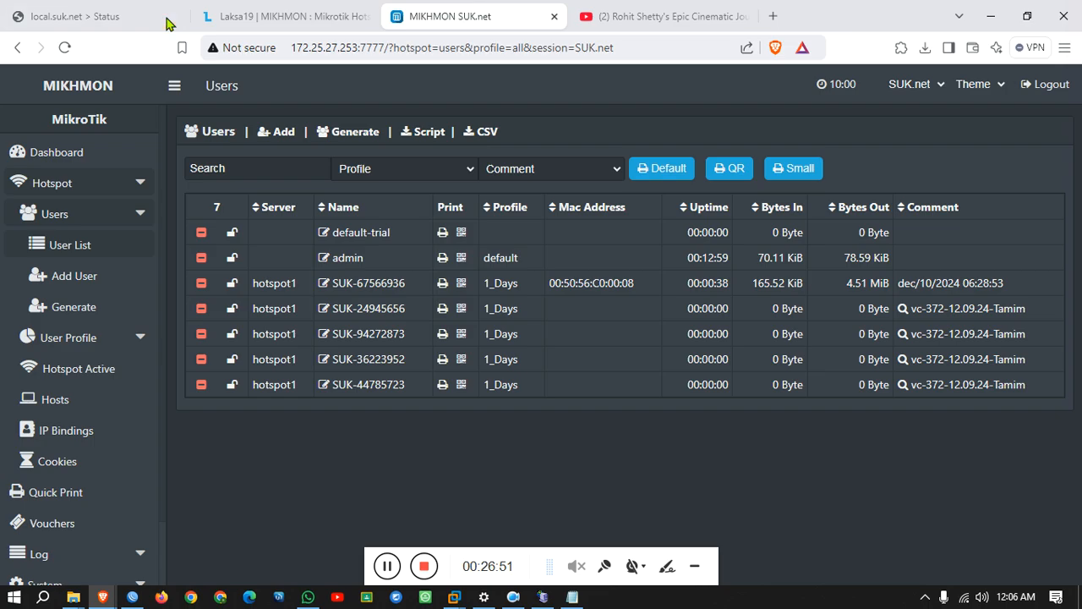
Try printing vouchers without a comment, dismiss the warning, and view the used 1_Days voucher.
{"action": "left_click", "coordinate": [527, 174]}
{"action": "left_click", "coordinate": [522, 169]}
{"action": "left_click", "coordinate": [638, 172]}
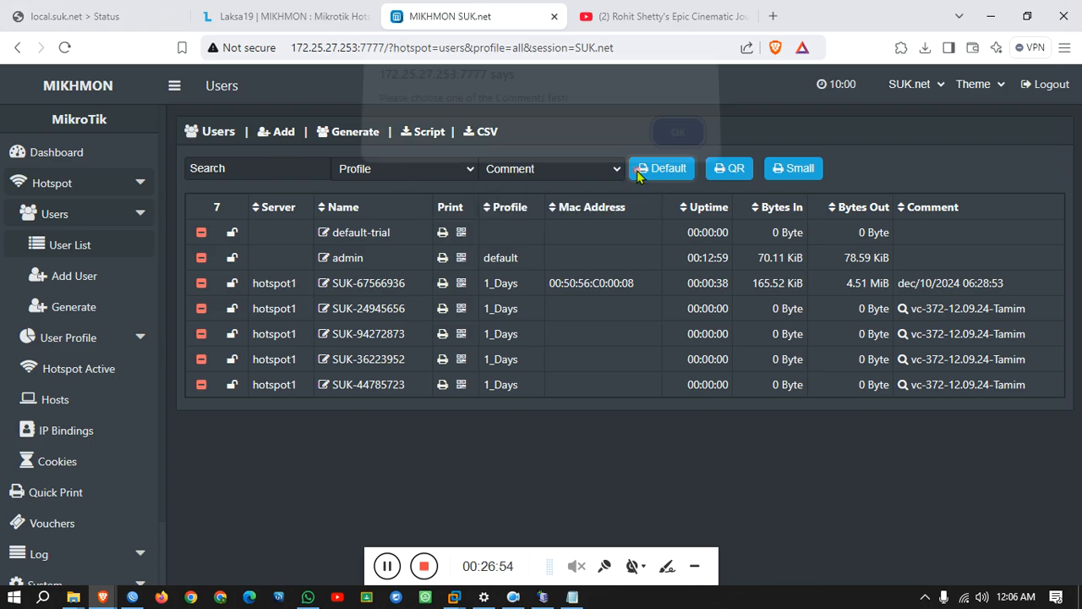
{"action": "left_click", "coordinate": [677, 137]}
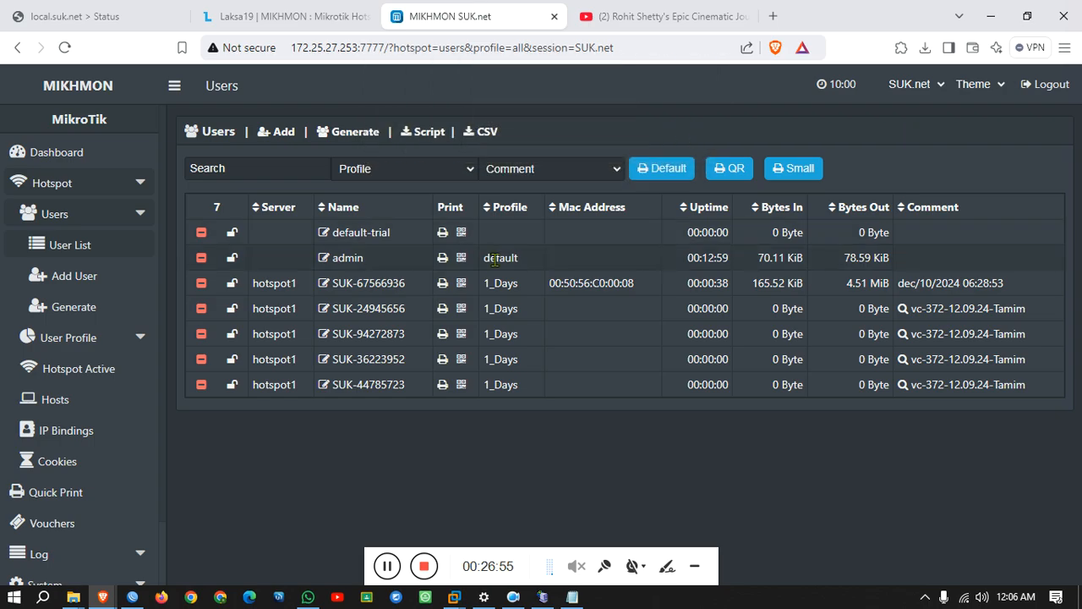
{"action": "right_click", "coordinate": [443, 286]}
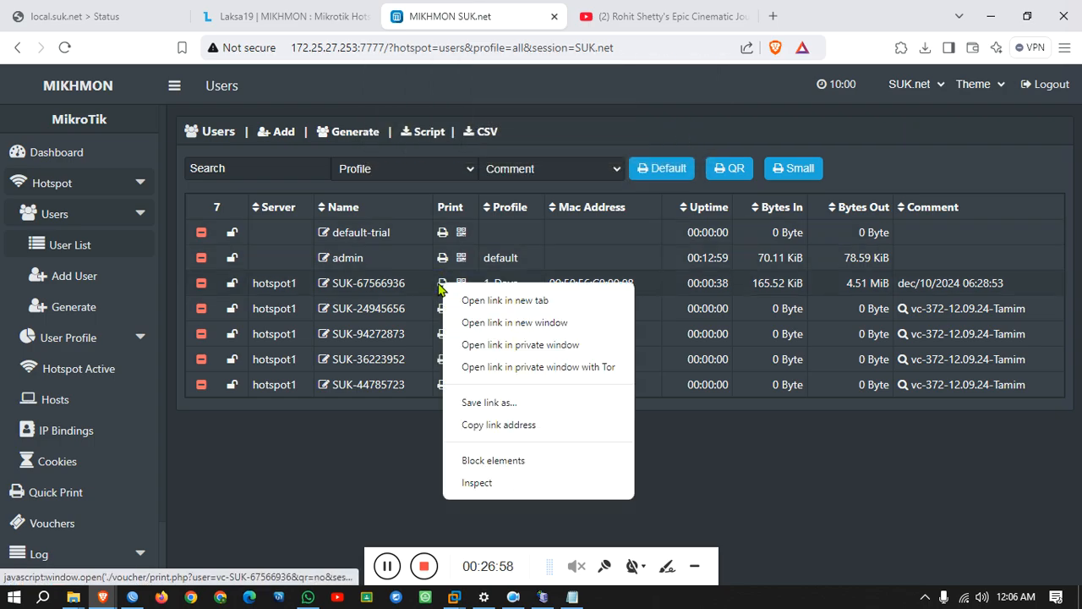
{"action": "left_click", "coordinate": [443, 286]}
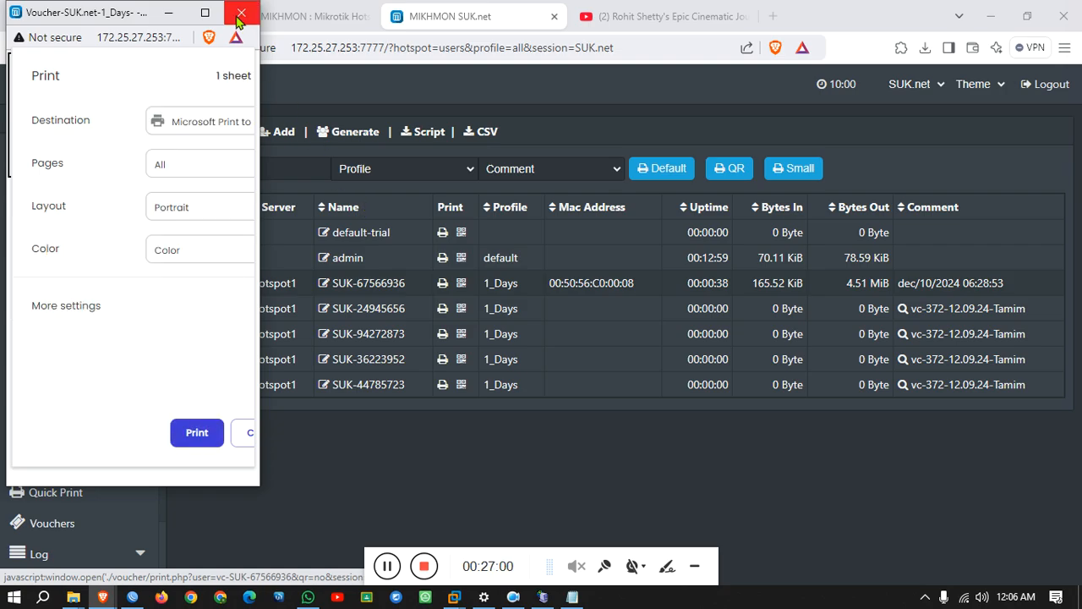
{"action": "left_click", "coordinate": [240, 15]}
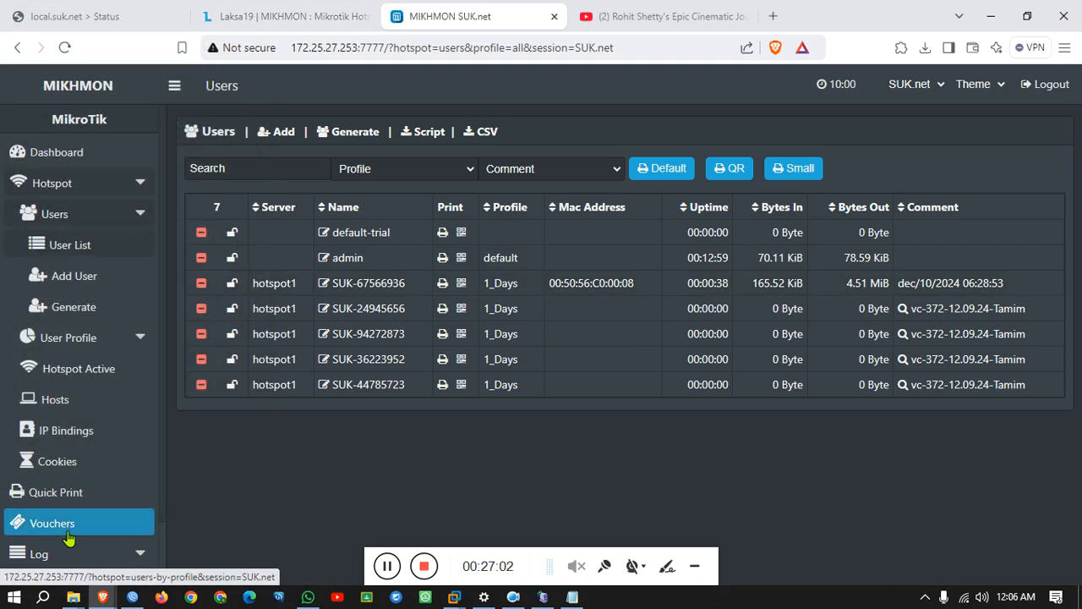
Expand Settings in the sidebar and open the Template Editor.
{"action": "scroll", "coordinate": [68, 533], "scroll_direction": "down", "scroll_amount": 2}
{"action": "left_click", "coordinate": [76, 572]}
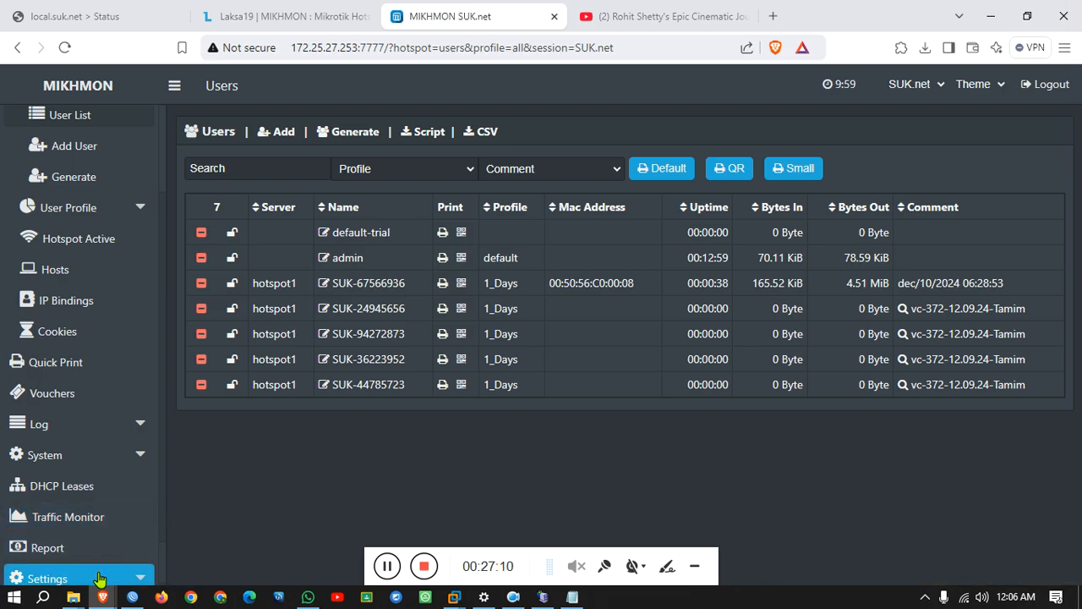
{"action": "scroll", "coordinate": [126, 398], "scroll_direction": "up", "scroll_amount": 2}
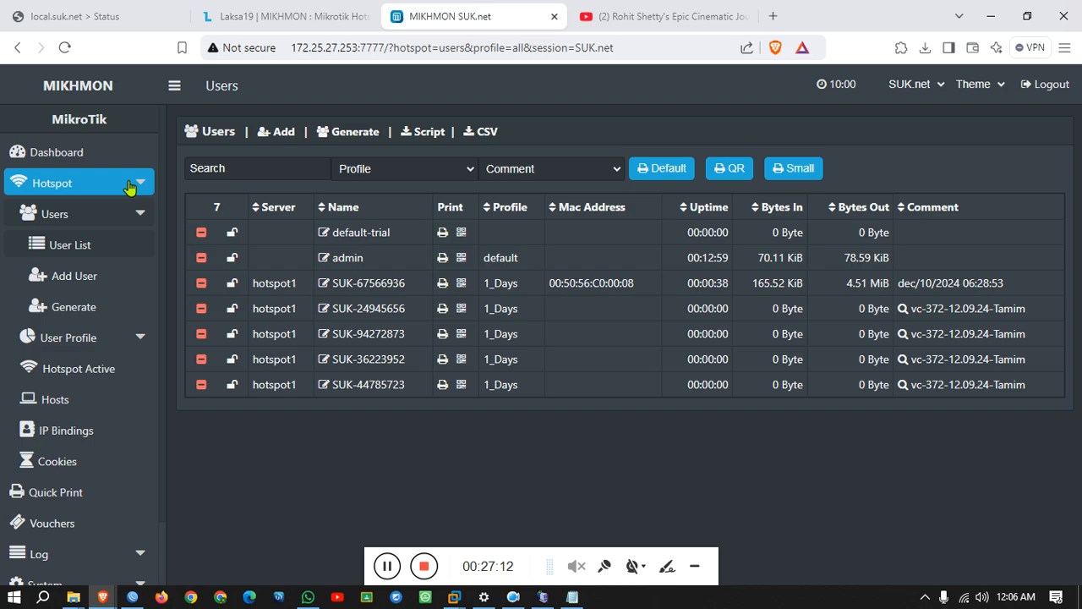
{"action": "left_click", "coordinate": [140, 339]}
{"action": "left_click", "coordinate": [142, 338]}
{"action": "left_click", "coordinate": [141, 214]}
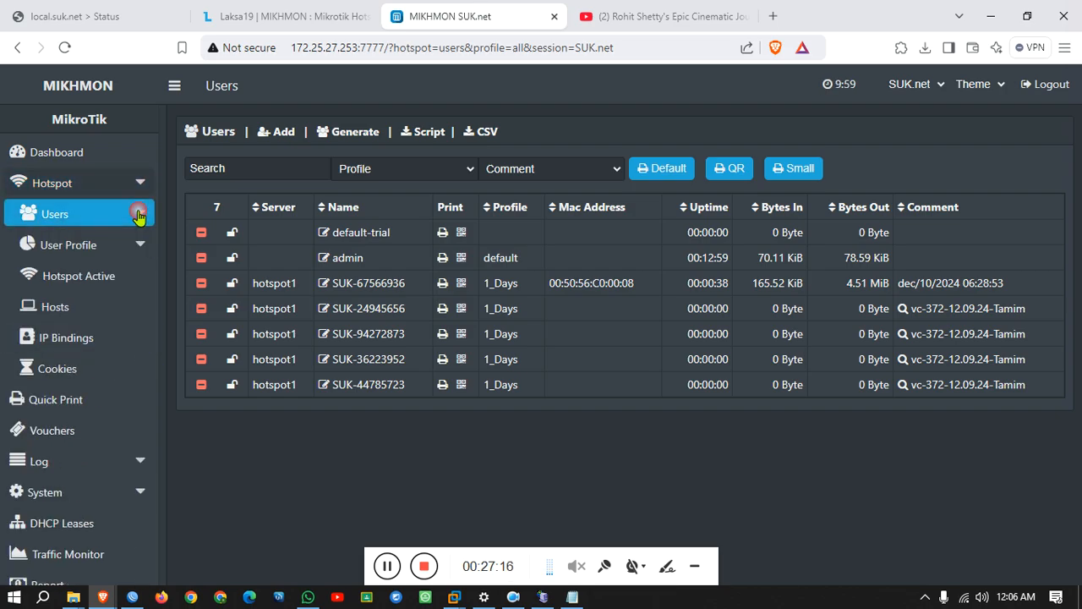
{"action": "scroll", "coordinate": [131, 380], "scroll_direction": "down", "scroll_amount": 1}
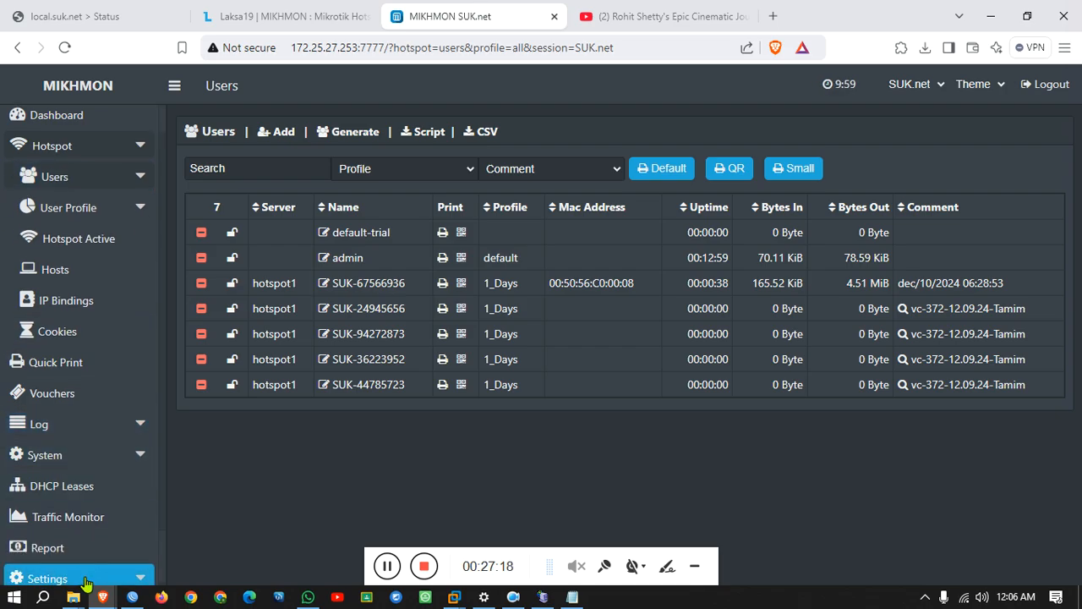
{"action": "left_click", "coordinate": [126, 575]}
{"action": "scroll", "coordinate": [127, 580], "scroll_direction": "down", "scroll_amount": 2}
{"action": "left_click", "coordinate": [117, 579]}
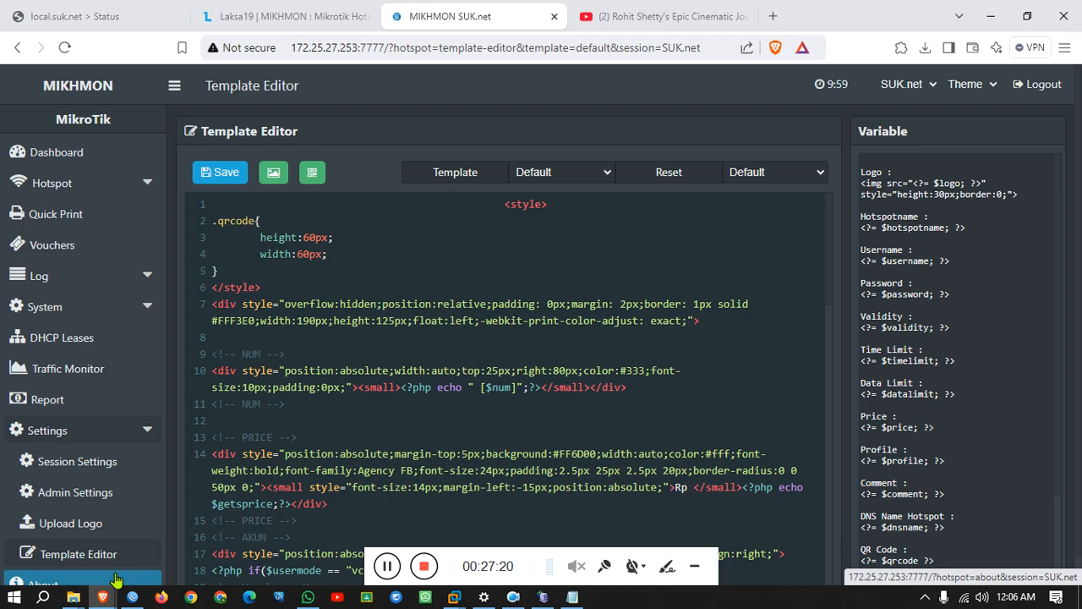
Reload the Default voucher template and save it.
{"action": "left_click", "coordinate": [405, 262]}
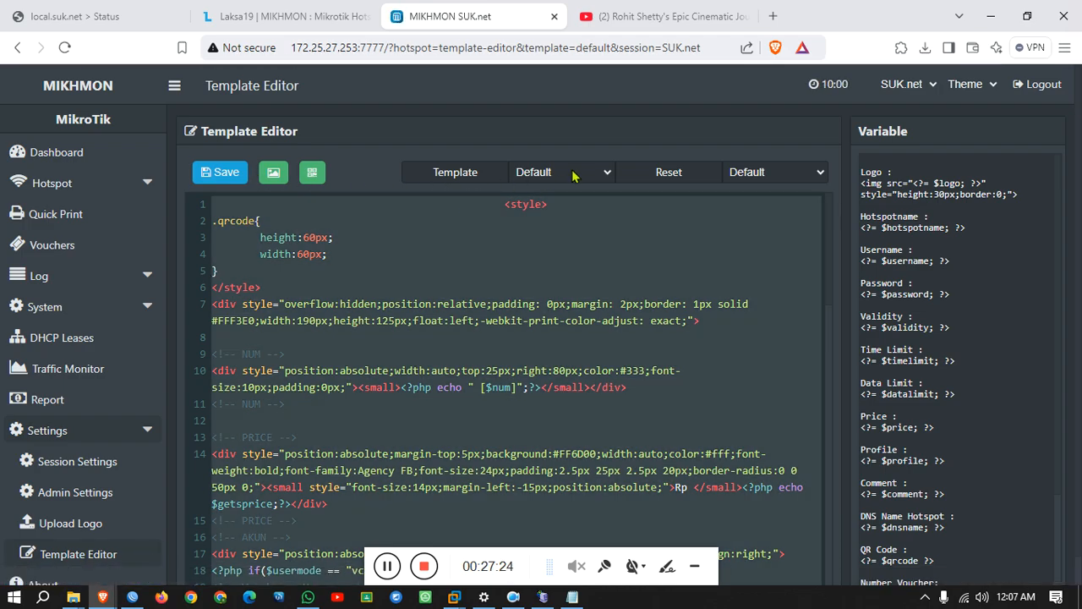
{"action": "left_click", "coordinate": [573, 173]}
{"action": "left_click", "coordinate": [570, 212]}
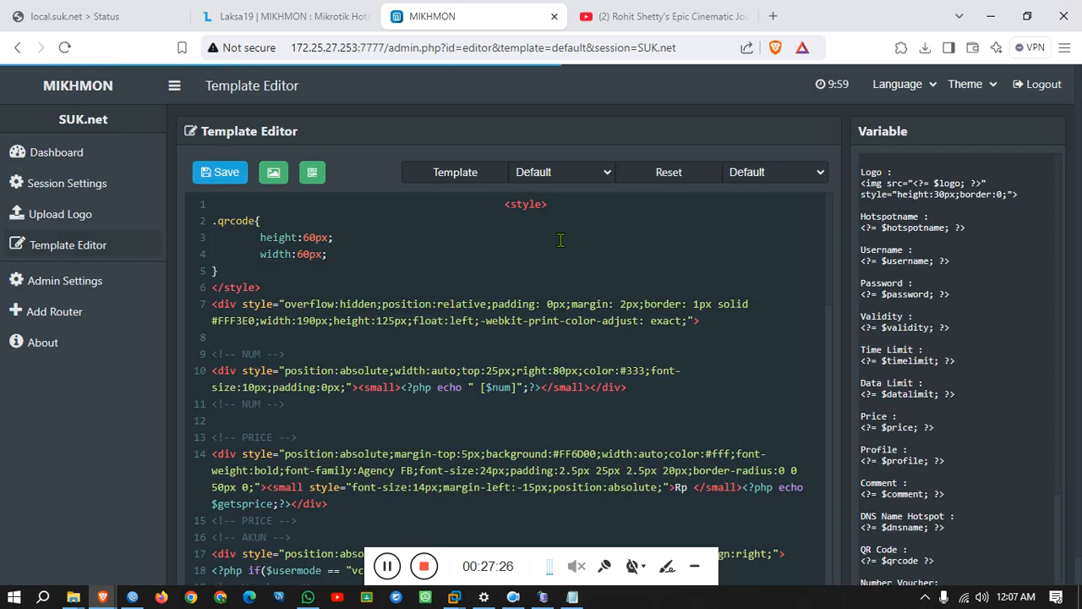
{"action": "key", "text": "ctrl+a"}
{"action": "left_click", "coordinate": [554, 247]}
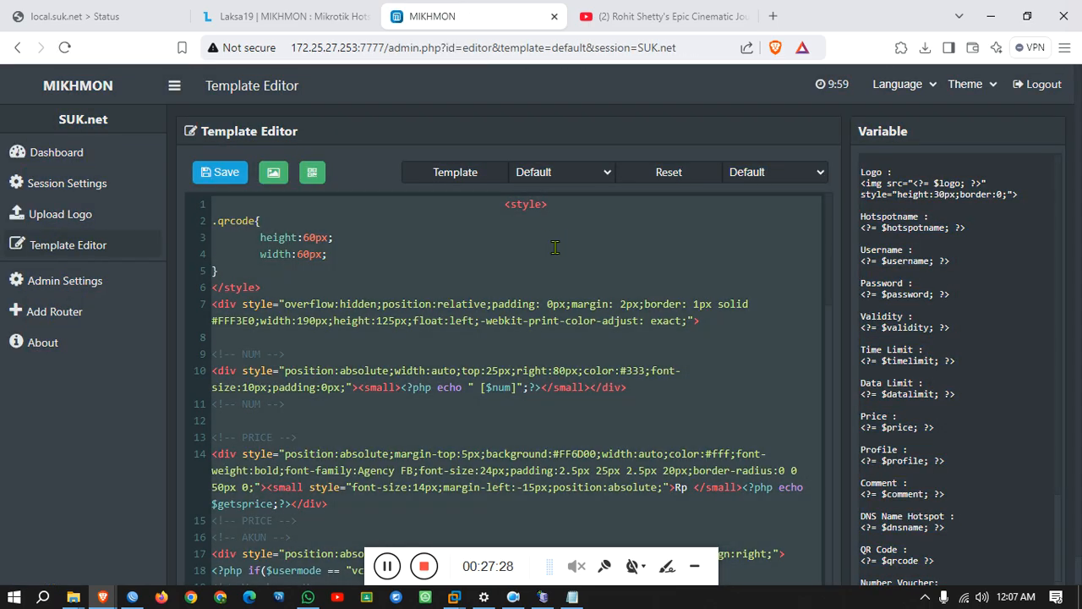
{"action": "left_click", "coordinate": [214, 179]}
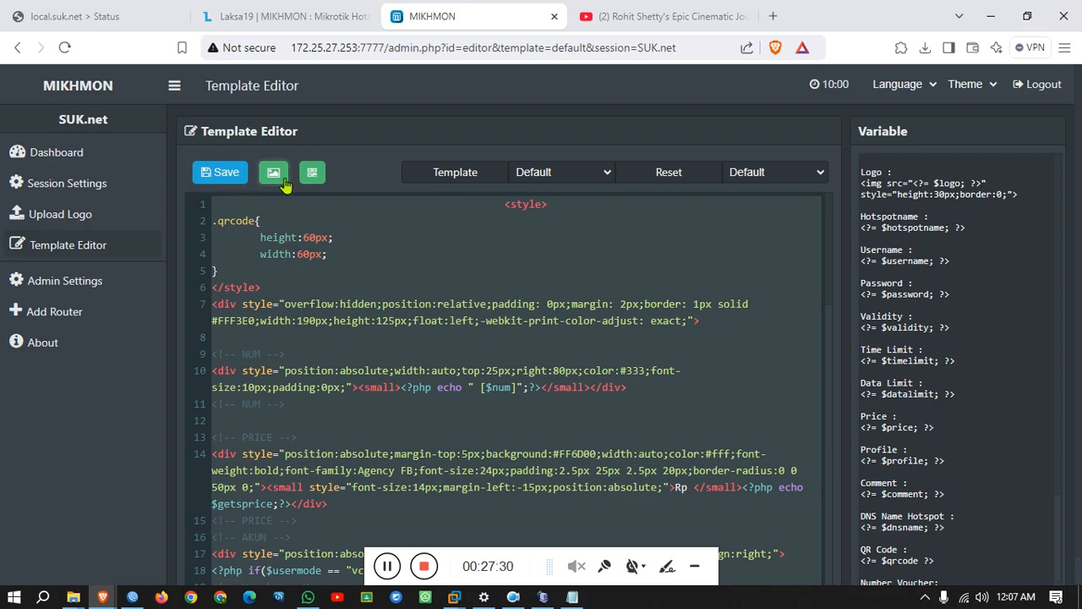
{"action": "left_click", "coordinate": [548, 173]}
{"action": "left_click", "coordinate": [546, 211]}
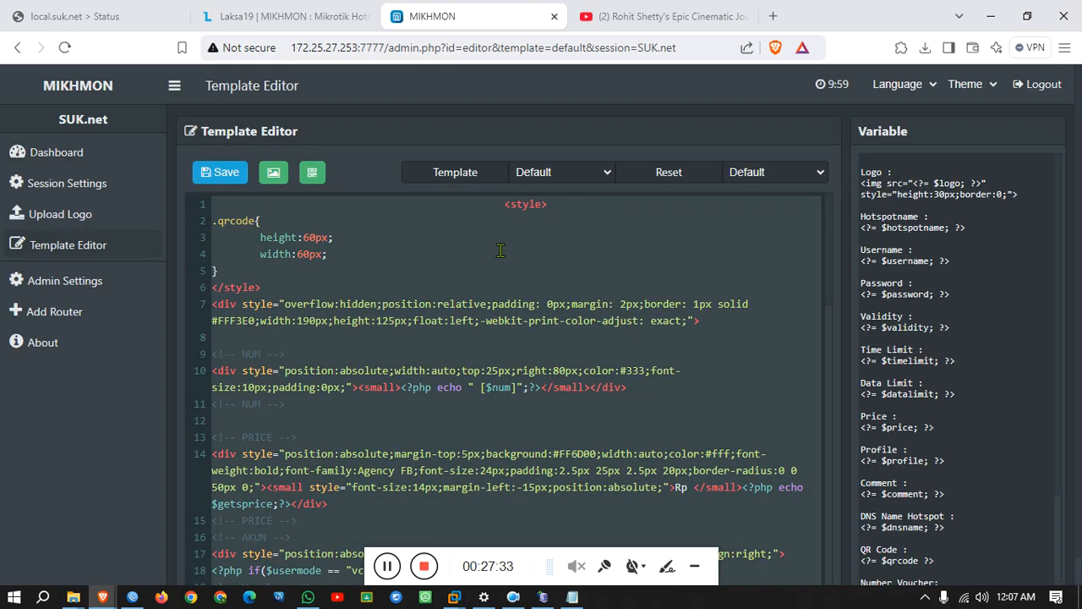
{"action": "left_click", "coordinate": [544, 173]}
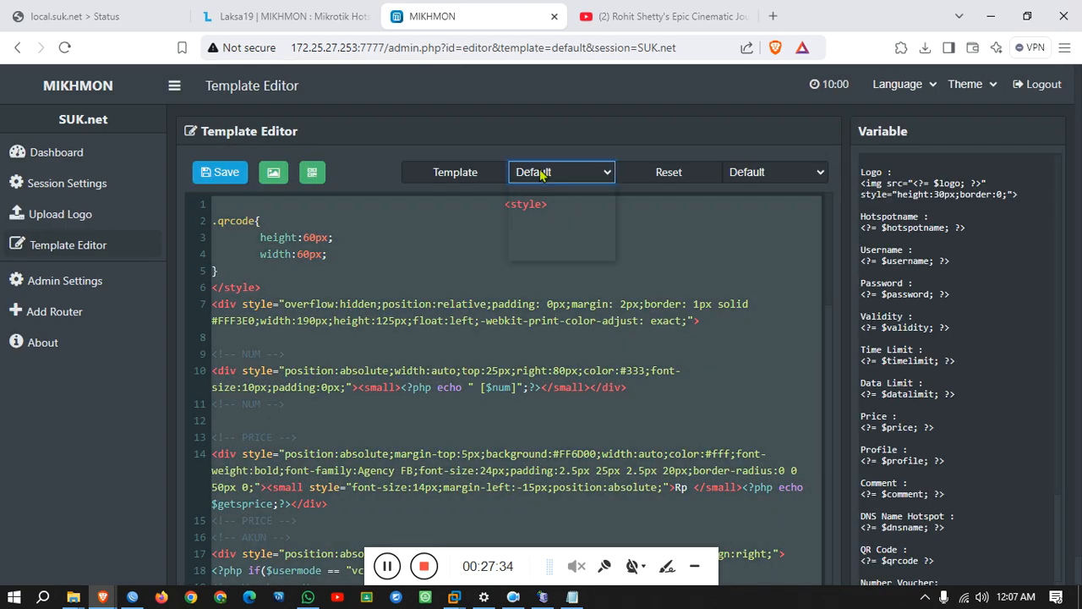
{"action": "left_click", "coordinate": [539, 212]}
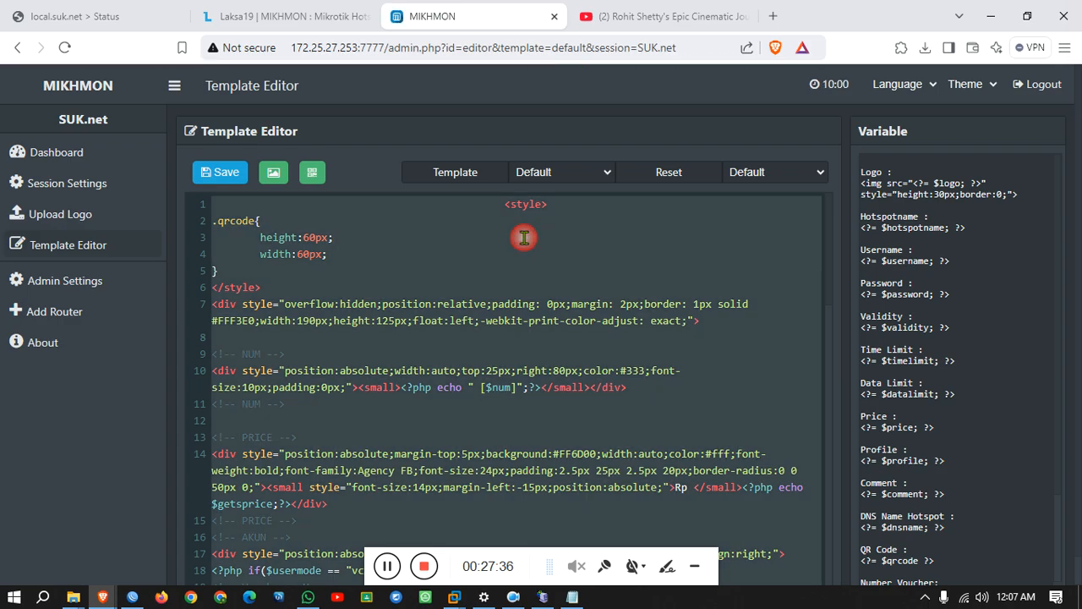
{"action": "scroll", "coordinate": [509, 234], "scroll_direction": "down", "scroll_amount": 10}
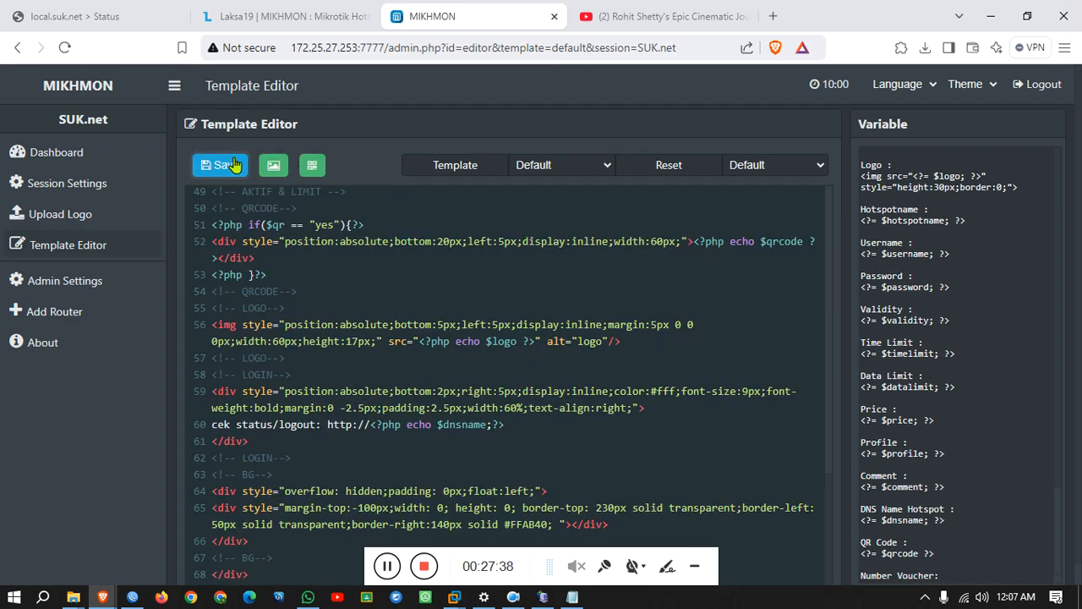
{"action": "left_click", "coordinate": [227, 166]}
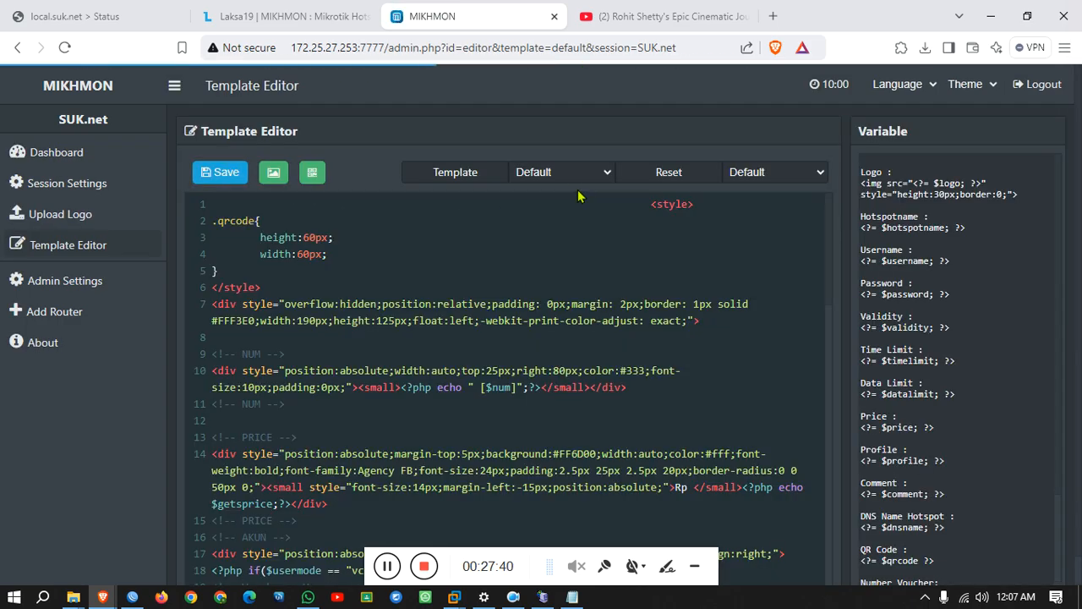
Save the Thermal template, load the Small template, and return to the Dashboard.
{"action": "left_click", "coordinate": [578, 175]}
{"action": "left_click", "coordinate": [551, 232]}
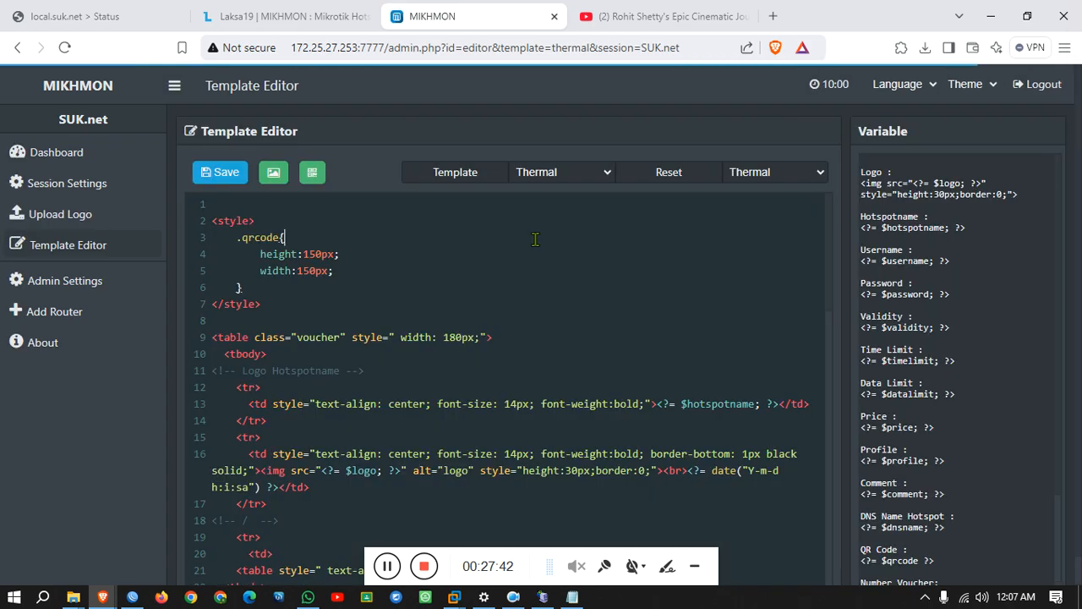
{"action": "scroll", "coordinate": [534, 239], "scroll_direction": "down", "scroll_amount": 10}
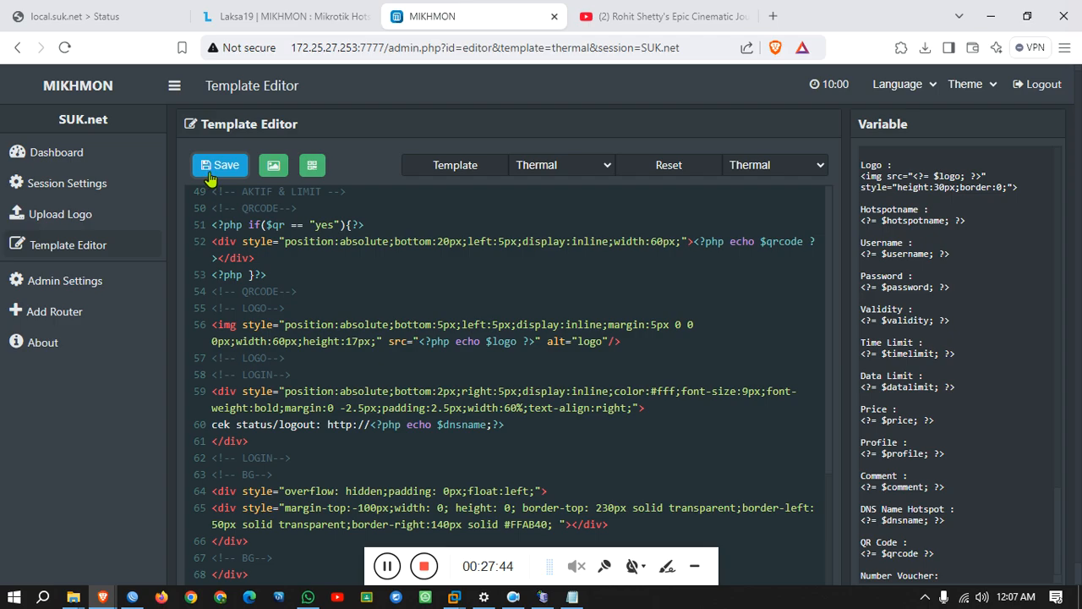
{"action": "left_click", "coordinate": [221, 173]}
{"action": "left_click", "coordinate": [572, 174]}
{"action": "left_click", "coordinate": [548, 248]}
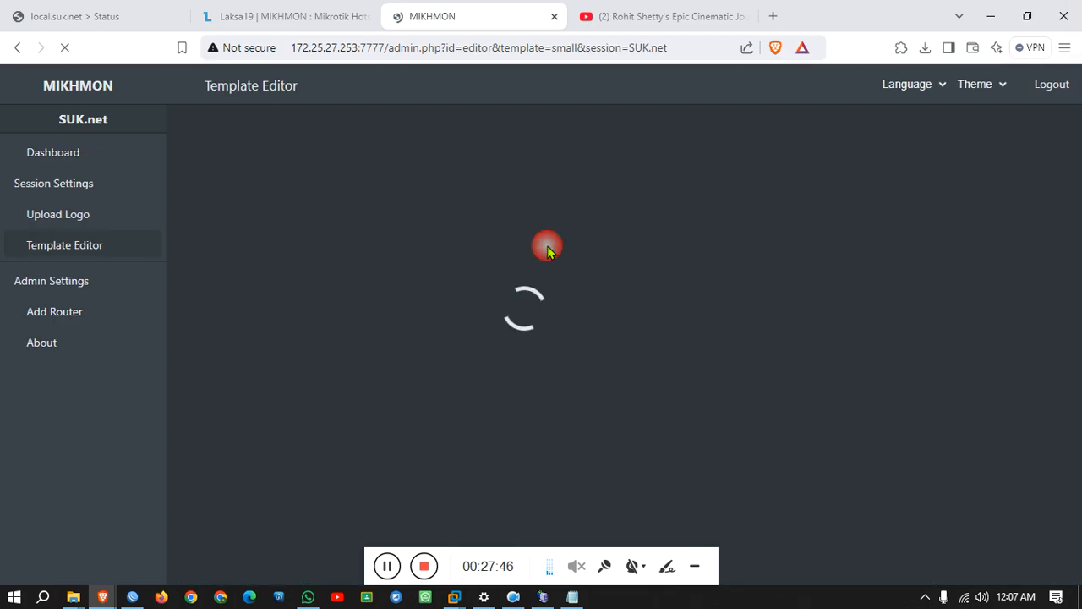
{"action": "scroll", "coordinate": [487, 245], "scroll_direction": "down", "scroll_amount": 10}
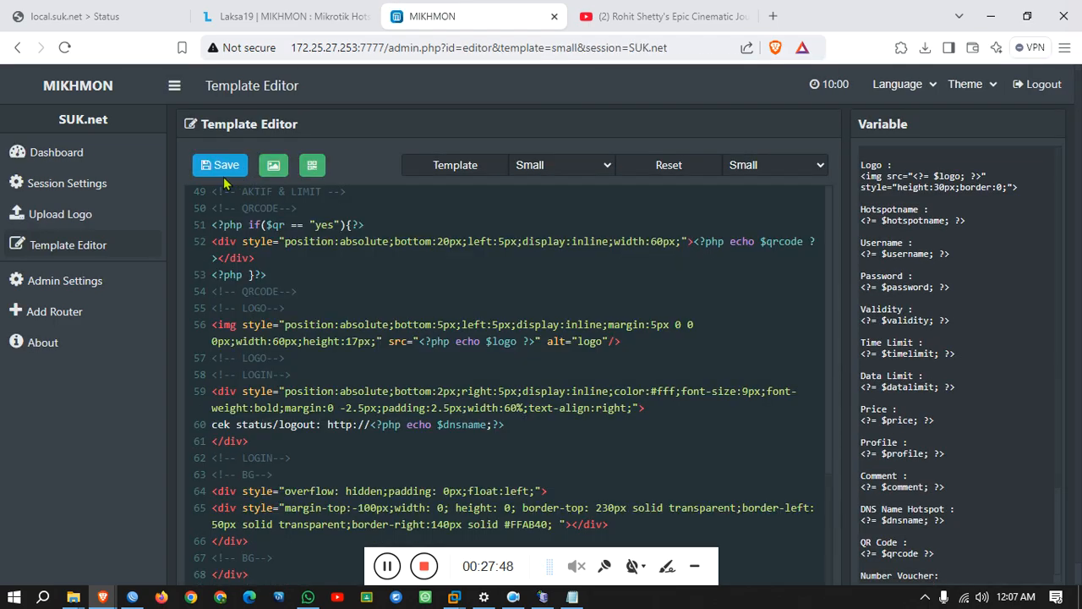
{"action": "left_click", "coordinate": [95, 157]}
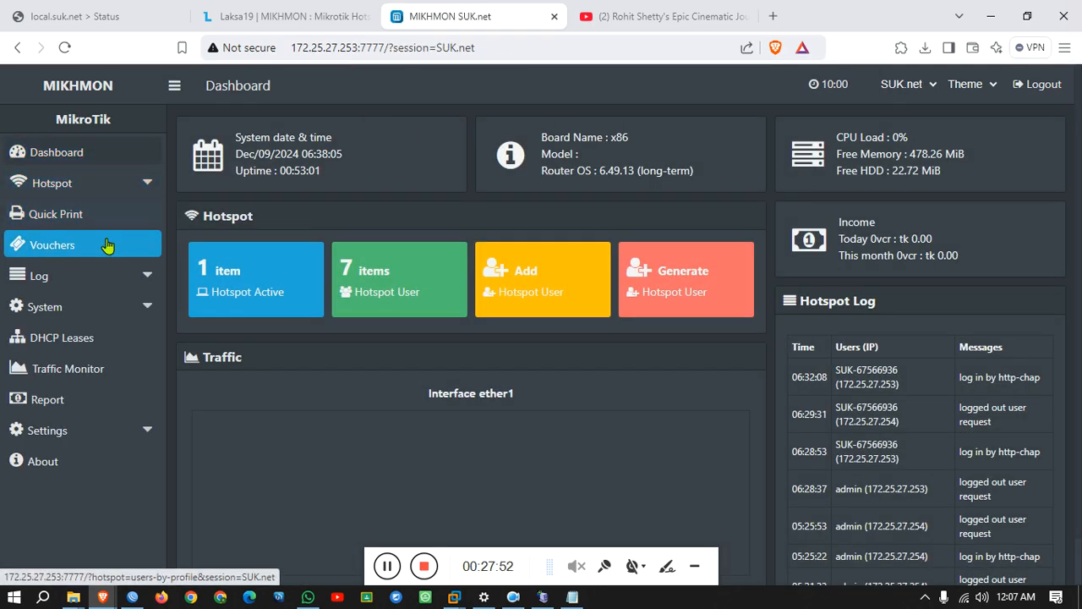
From the all-users list, preview the SUK user's 1_Days orange voucher, enlarge it, then close it.
{"action": "left_click", "coordinate": [107, 245]}
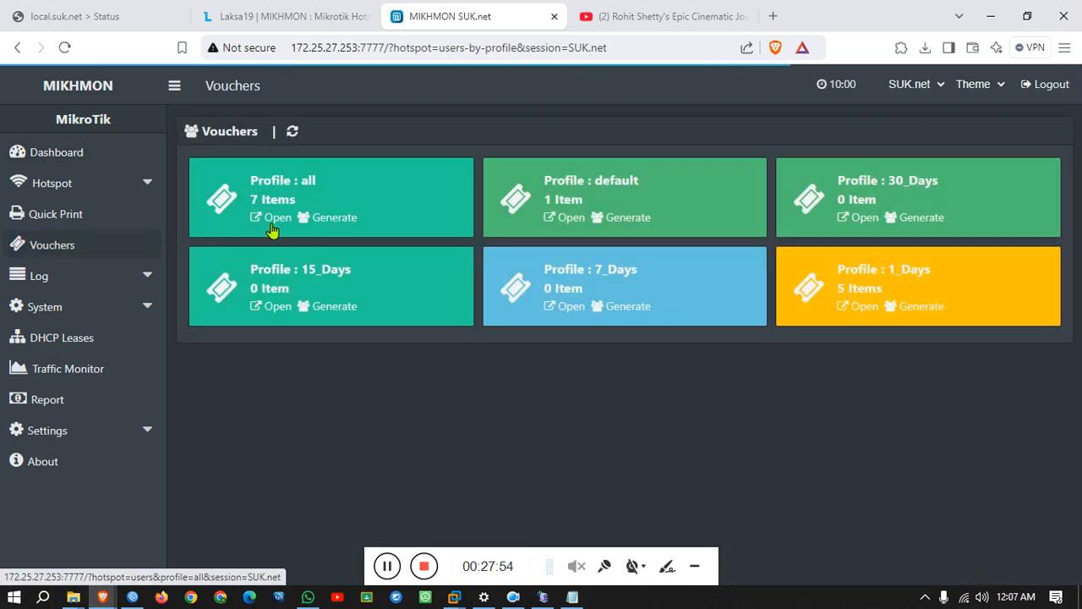
{"action": "left_click", "coordinate": [272, 221]}
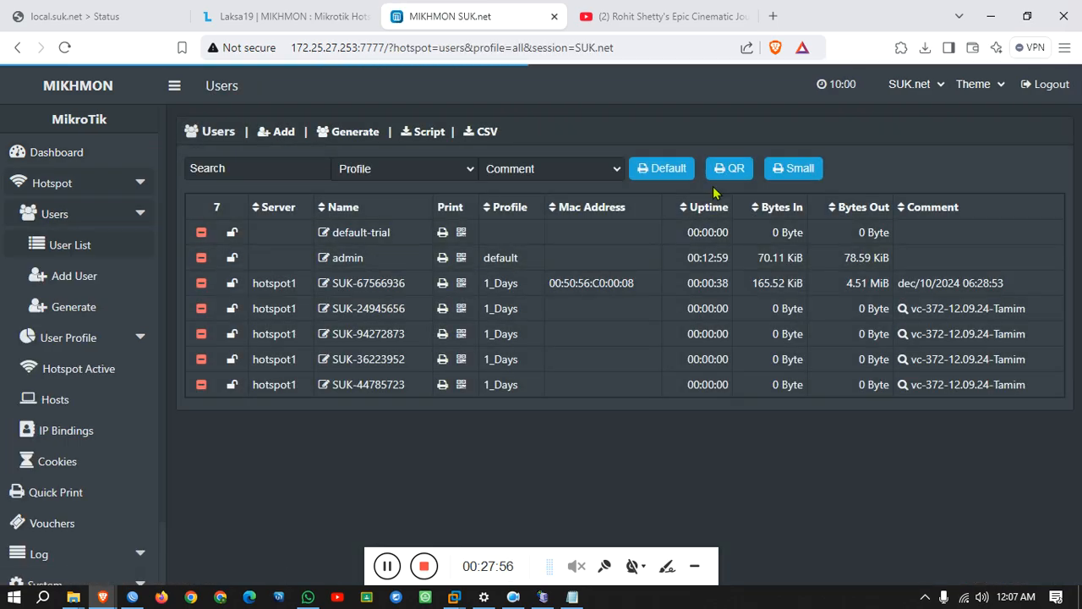
{"action": "left_click", "coordinate": [668, 169]}
{"action": "left_click", "coordinate": [677, 142]}
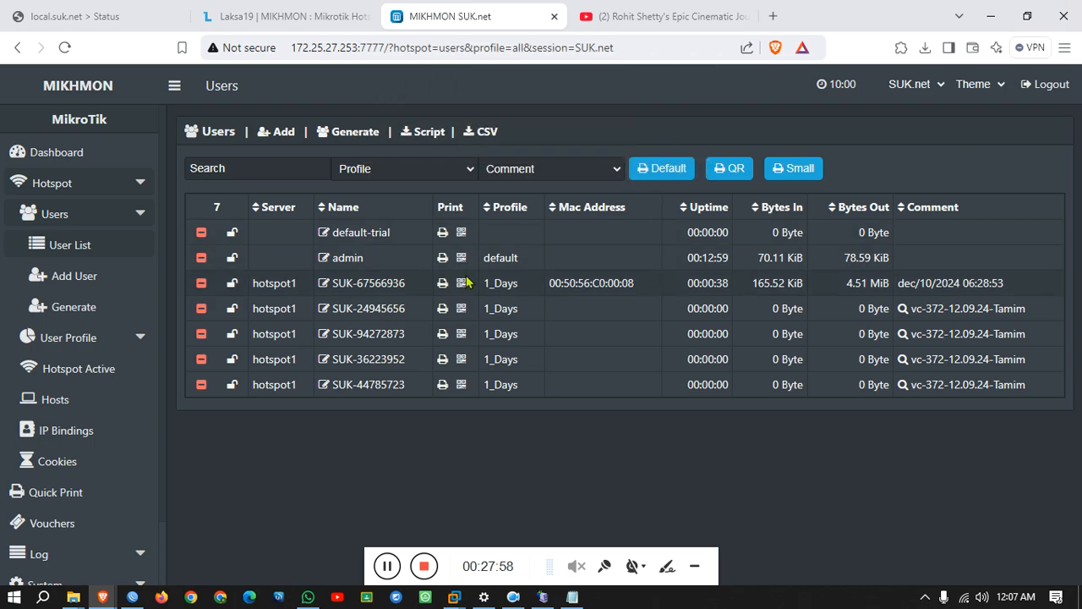
{"action": "left_click", "coordinate": [442, 285]}
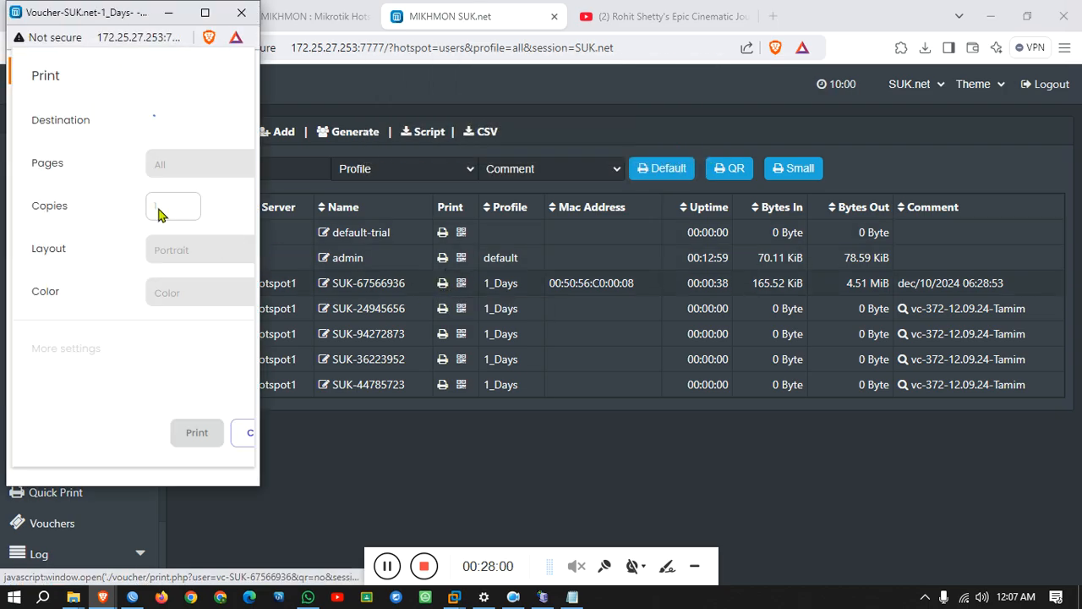
{"action": "left_click", "coordinate": [242, 432]}
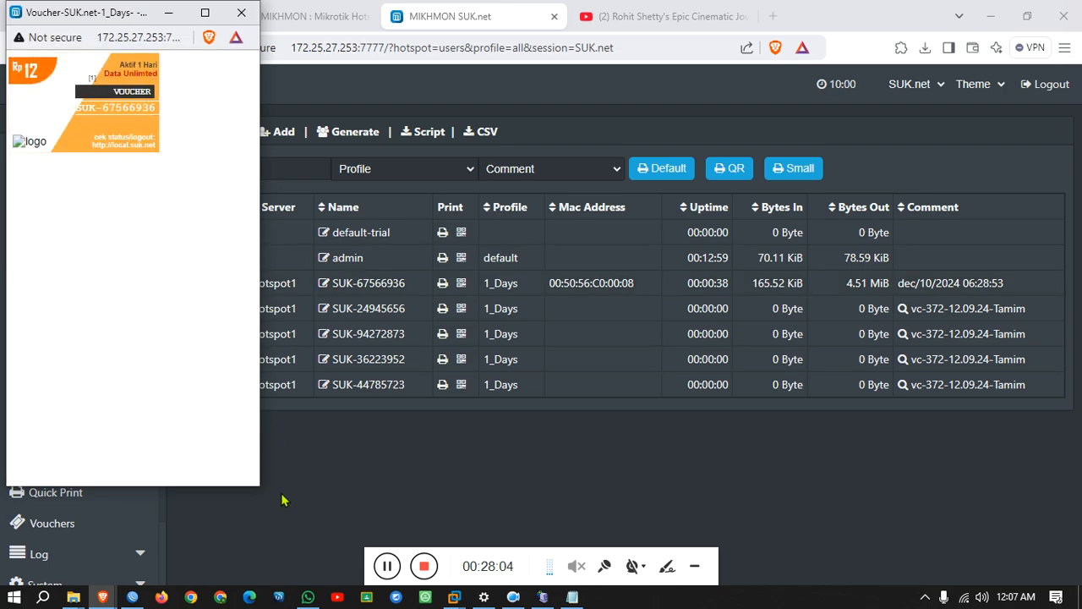
{"action": "left_click_drag", "start_coordinate": [261, 488], "coordinate": [663, 532]}
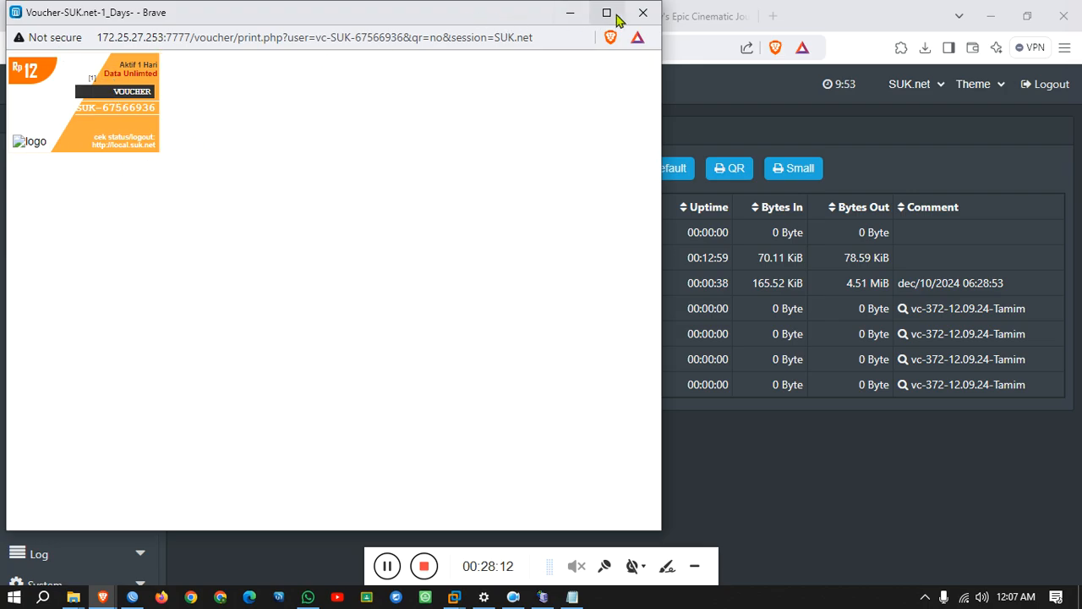
{"action": "left_click", "coordinate": [643, 13]}
Bring the Orange template forward in Notepad and select all its code.
{"action": "mouse_move", "coordinate": [71, 597]}
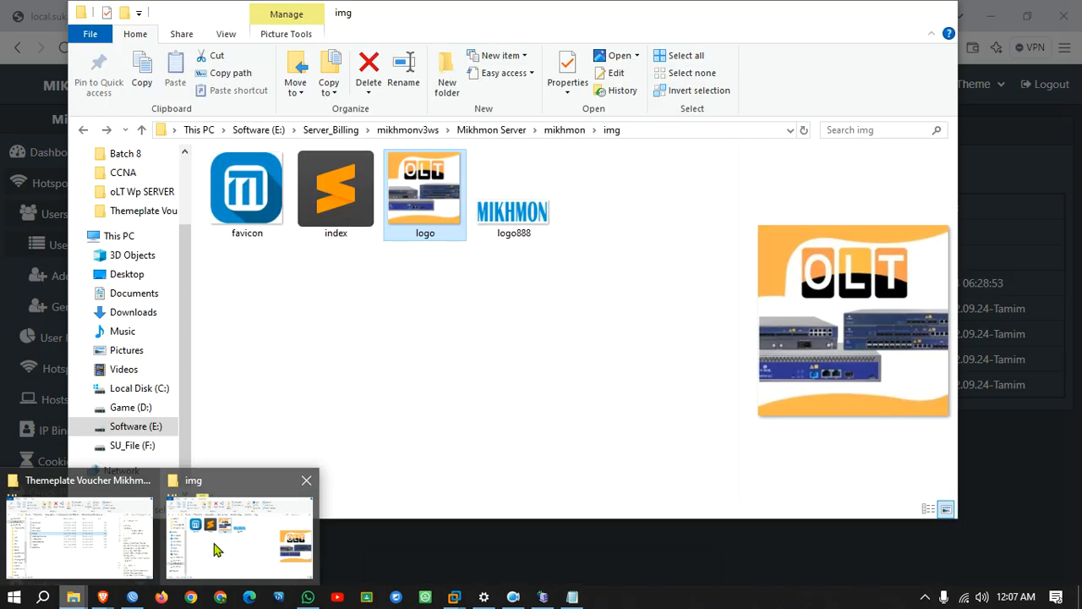
{"action": "mouse_move", "coordinate": [70, 550]}
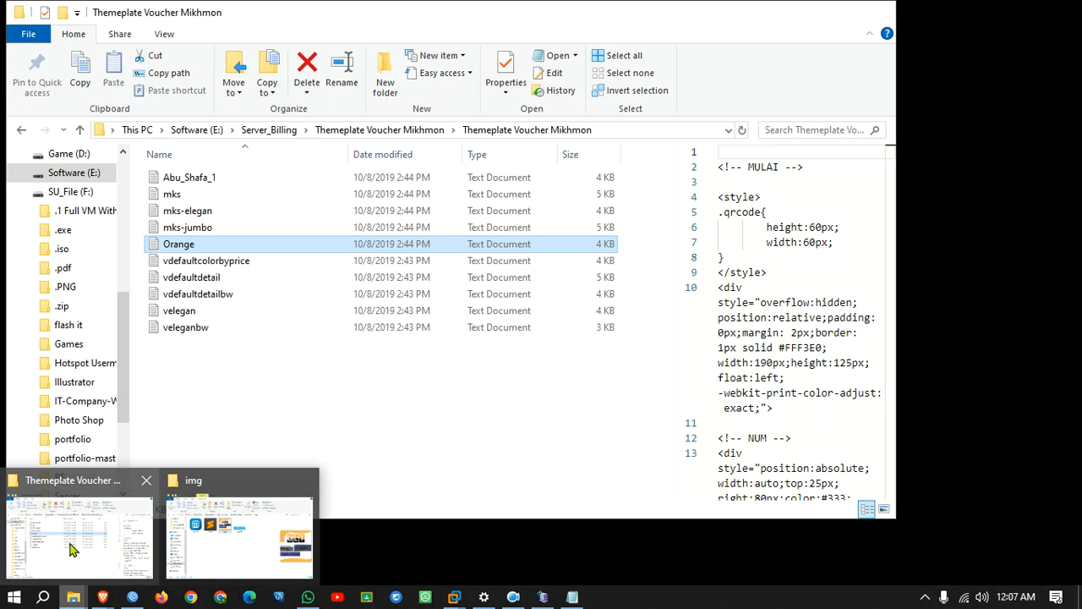
{"action": "left_click", "coordinate": [70, 549]}
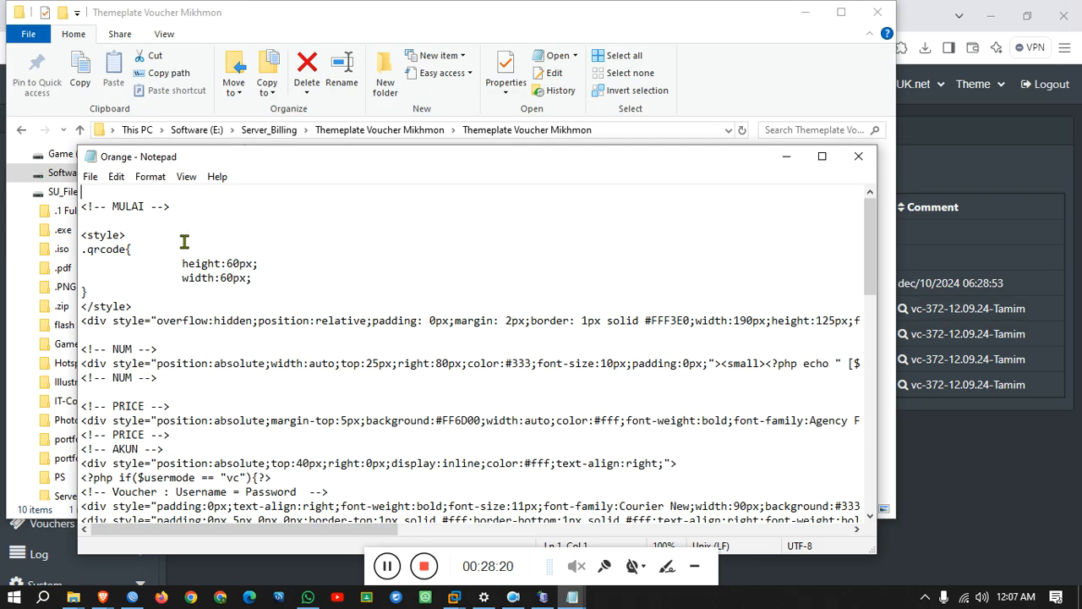
{"action": "key", "text": "ctrl+a"}
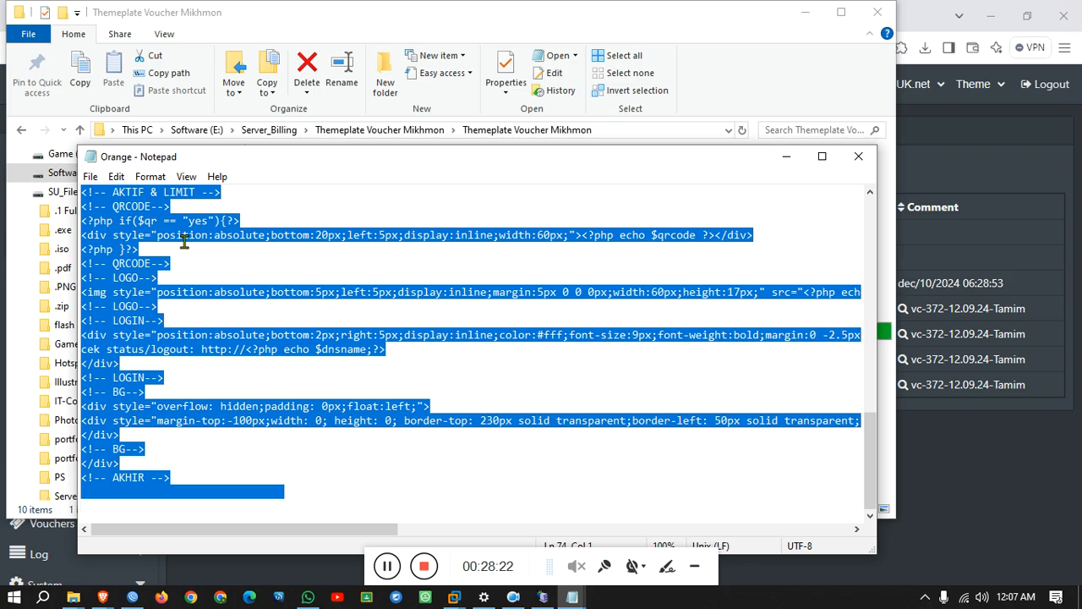
Launch Sublime Text from Start search, close the changelog, and maximise the test.php editor.
{"action": "left_click", "coordinate": [15, 597]}
{"action": "type", "text": "syb"}
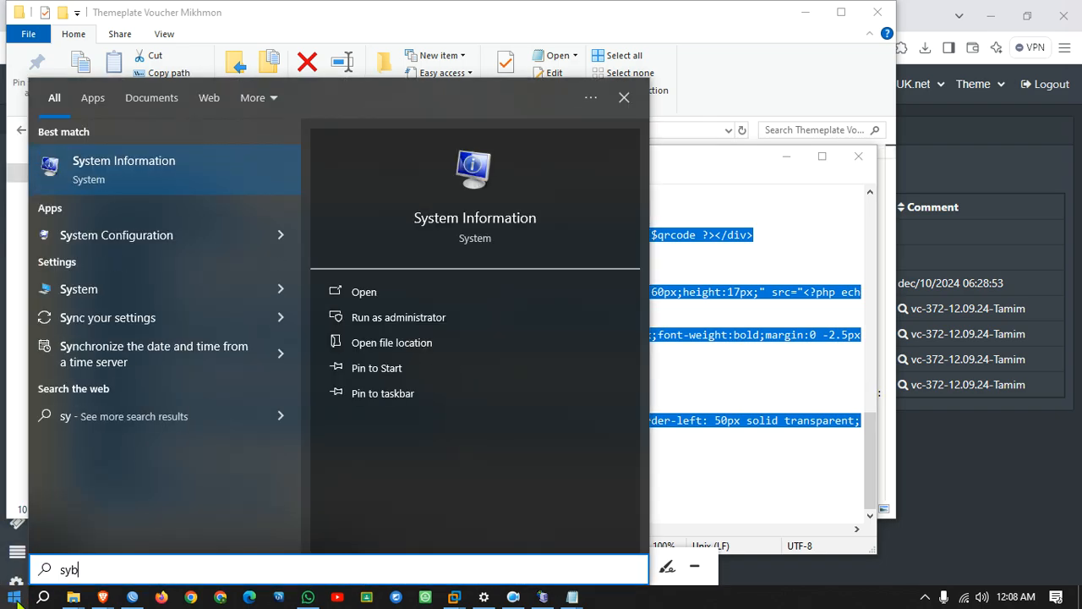
{"action": "key", "text": "BackSpace"}
{"action": "key", "text": "BackSpace"}
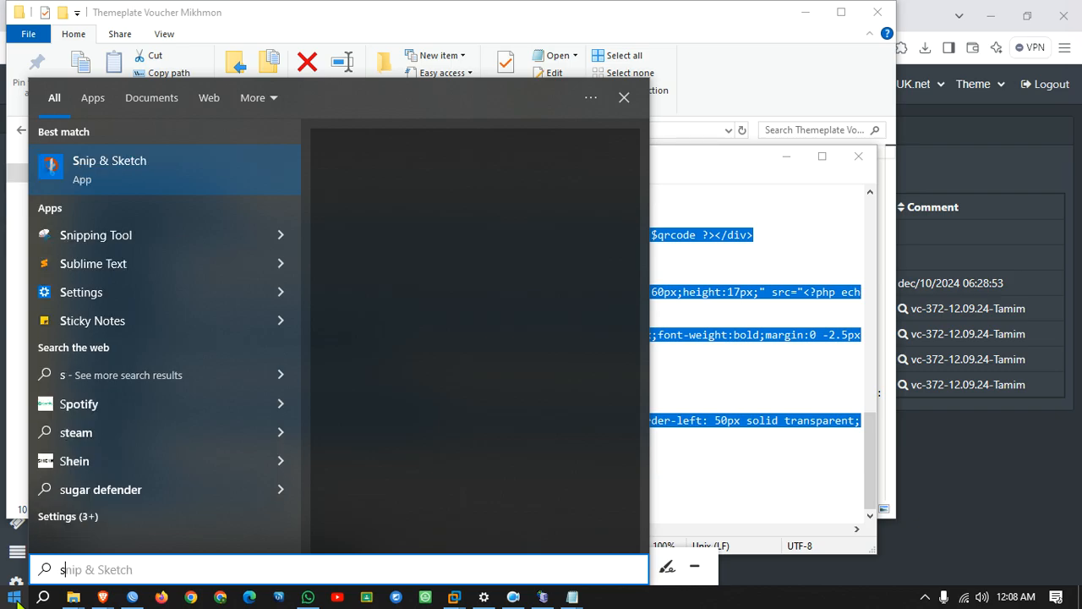
{"action": "type", "text": "ub"}
{"action": "left_click", "coordinate": [15, 597]}
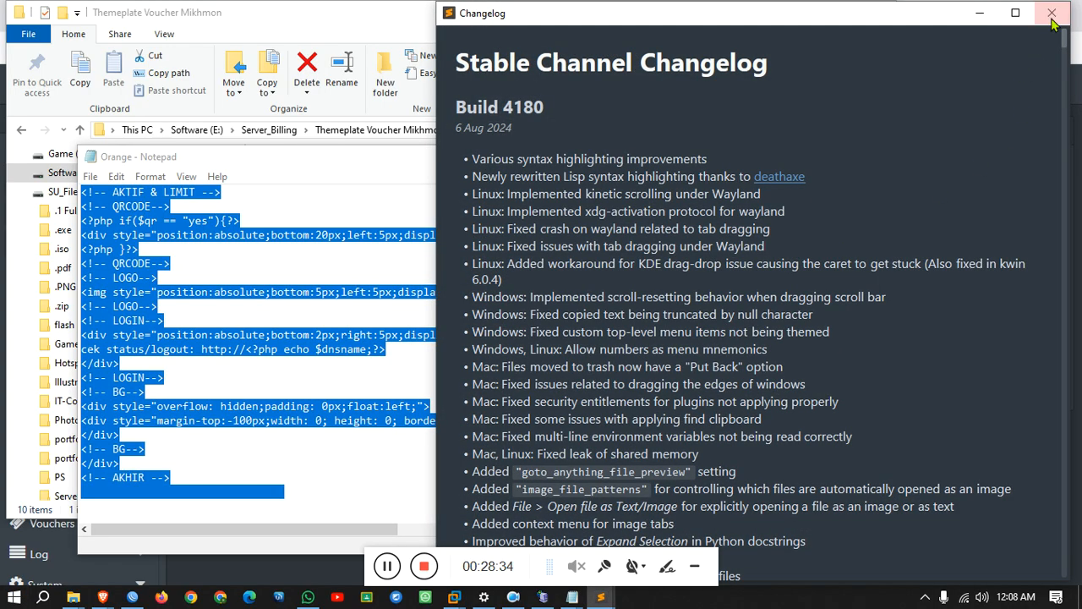
{"action": "left_click", "coordinate": [1053, 17]}
{"action": "double_click", "coordinate": [909, 98]}
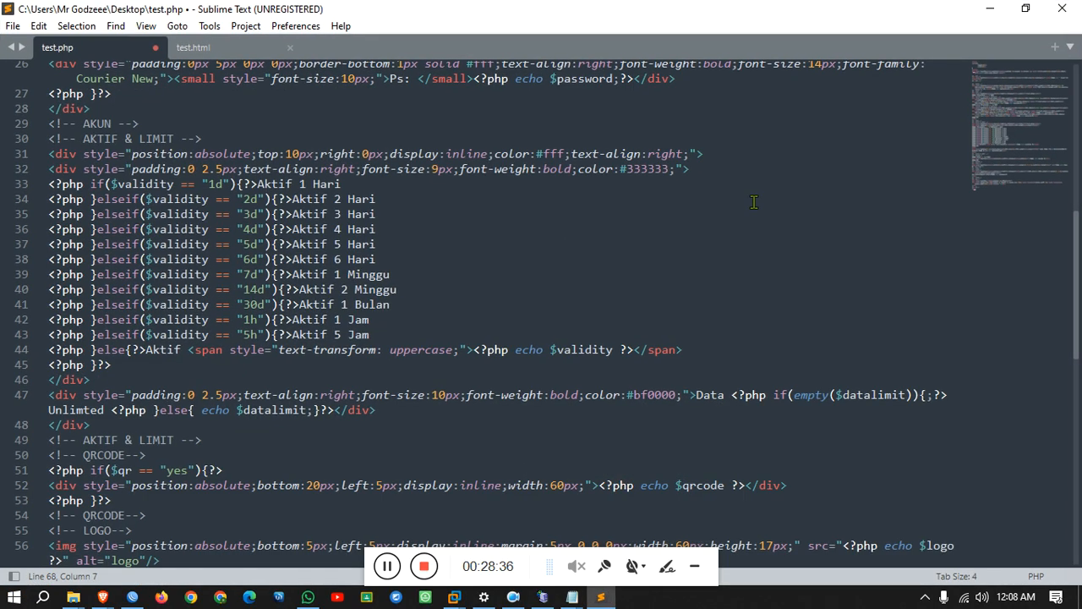
Replace all of test.php's code with the pasted Orange voucher template.
{"action": "key", "text": "ctrl+a"}
{"action": "key", "text": "ctrl+v"}
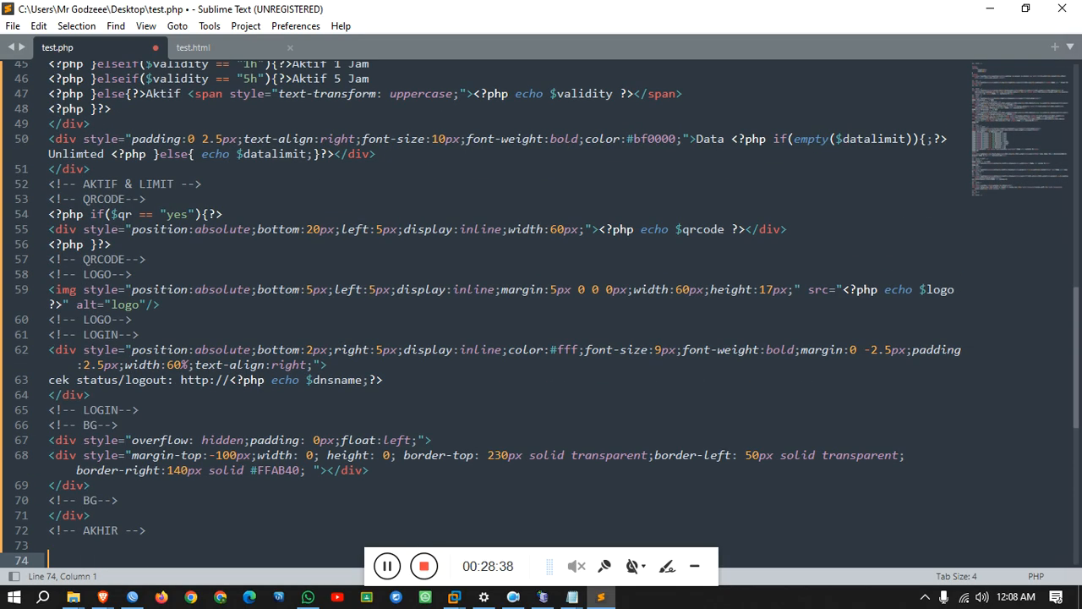
{"action": "scroll", "coordinate": [293, 288], "scroll_direction": "up", "scroll_amount": 15}
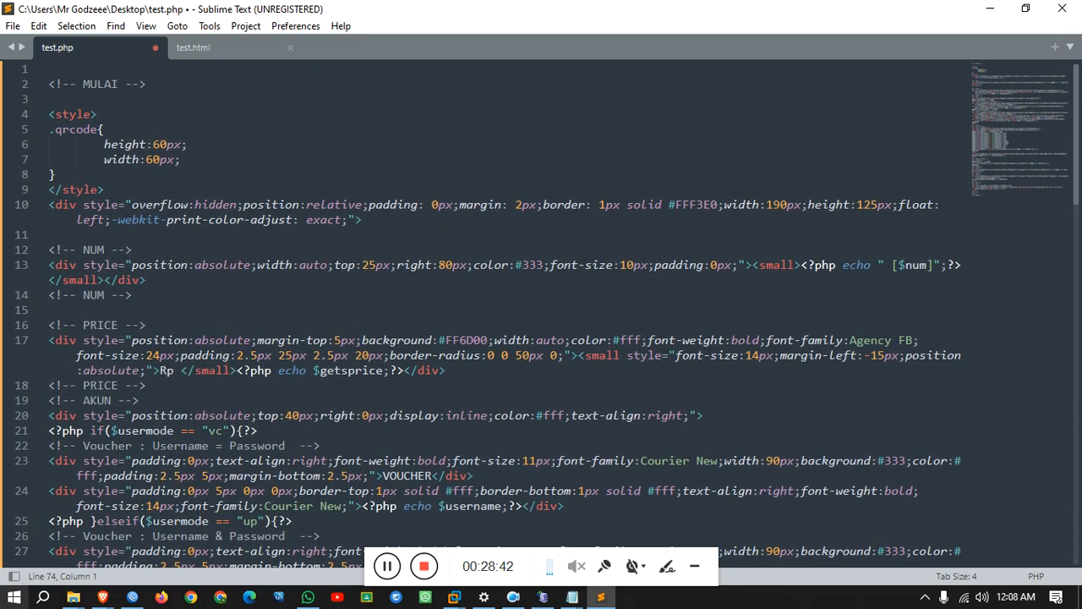
Close the old preview and reprint voucher SUK-67566936 from the MIKHMON users page.
{"action": "mouse_move", "coordinate": [102, 597]}
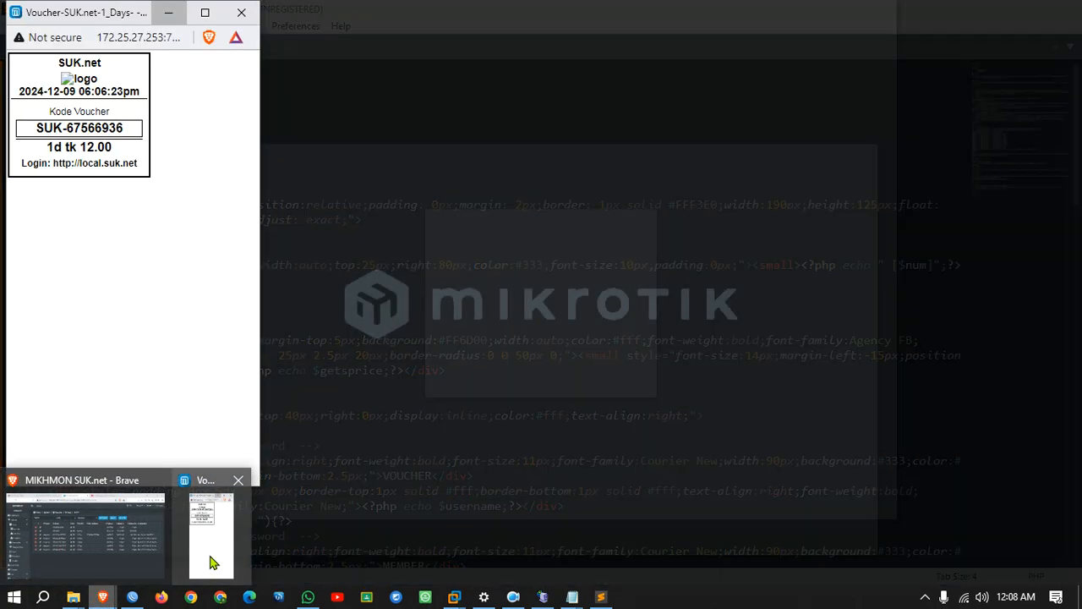
{"action": "left_click", "coordinate": [238, 480]}
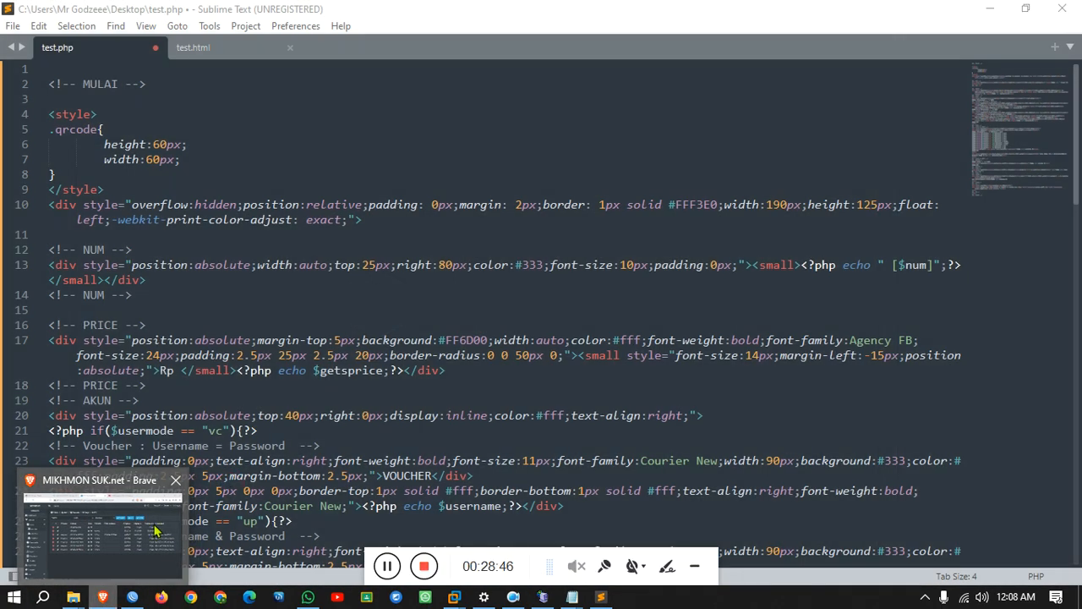
{"action": "left_click", "coordinate": [85, 533]}
{"action": "left_click", "coordinate": [674, 176]}
{"action": "left_click", "coordinate": [676, 145]}
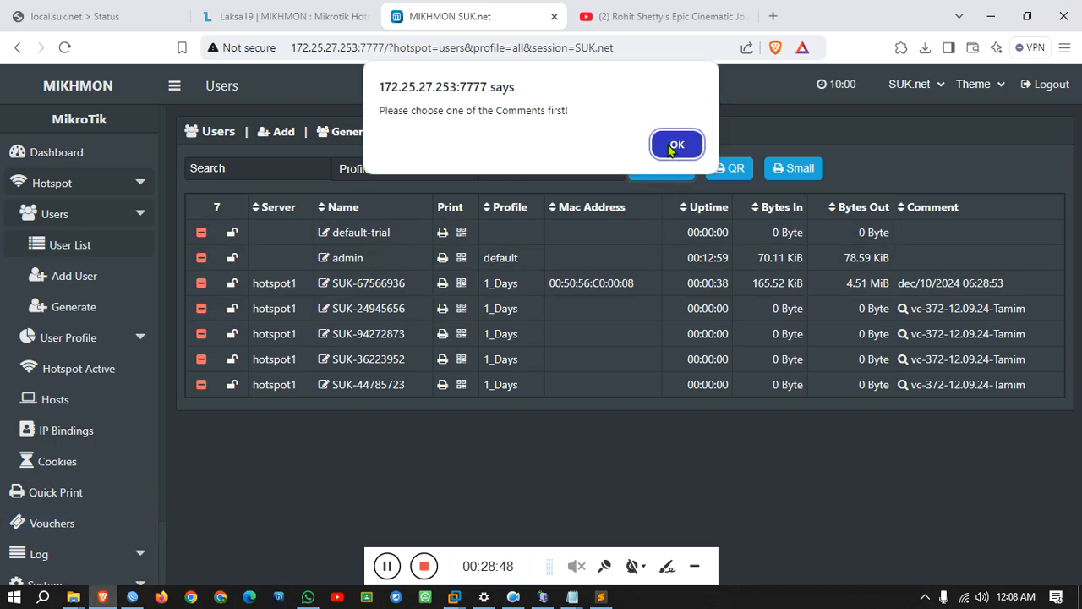
{"action": "left_click", "coordinate": [441, 285]}
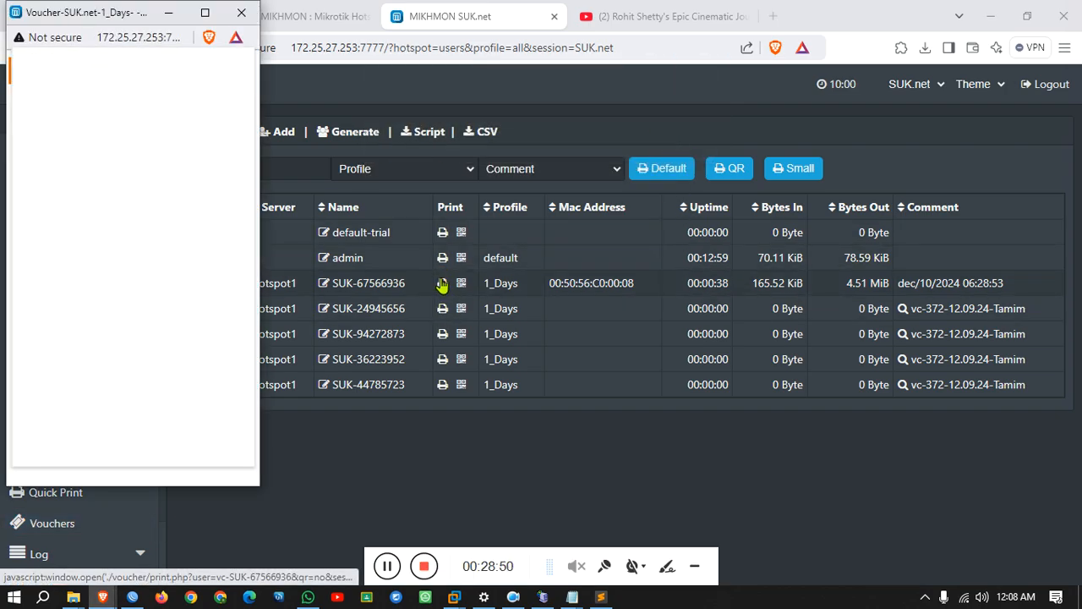
Copy the 'Rp' currency label from the voucher preview, then return to Sublime Text.
{"action": "left_click", "coordinate": [233, 434]}
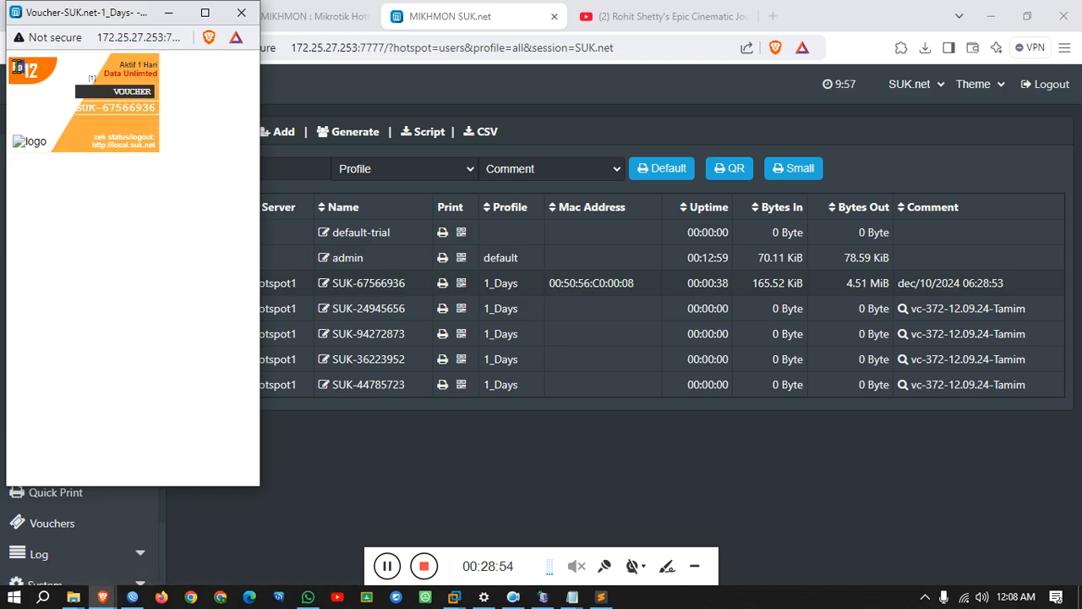
{"action": "double_click", "coordinate": [15, 66]}
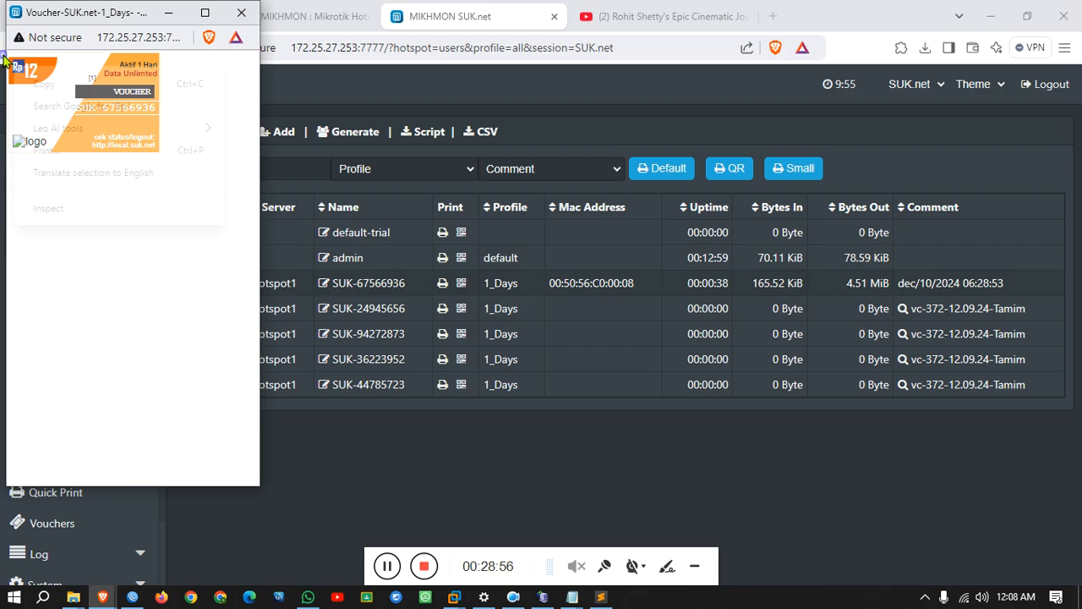
{"action": "right_click", "coordinate": [17, 68]}
{"action": "left_click", "coordinate": [53, 84]}
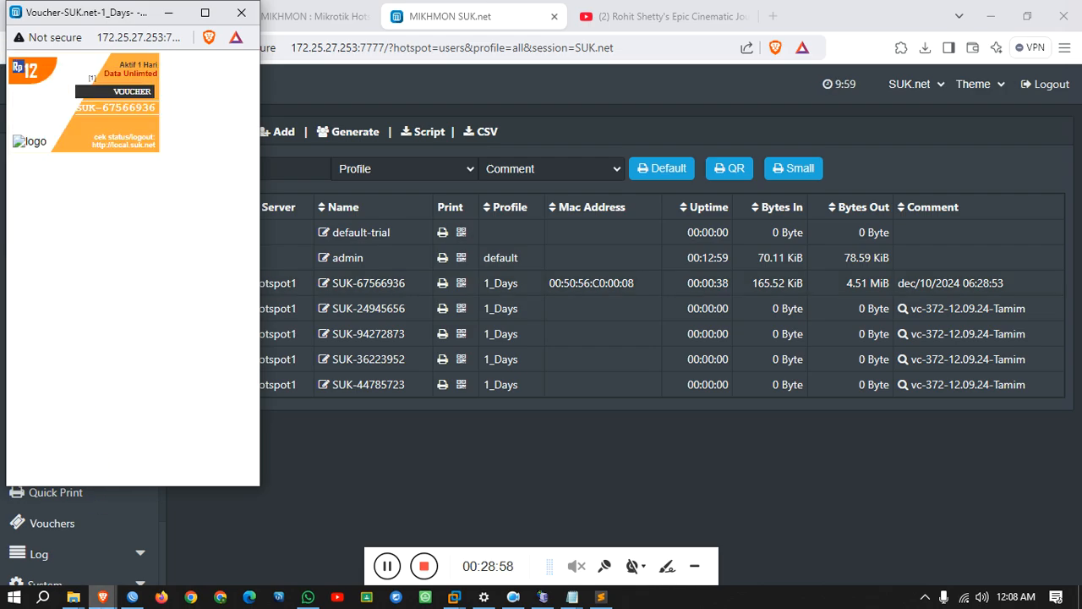
{"action": "mouse_move", "coordinate": [135, 599]}
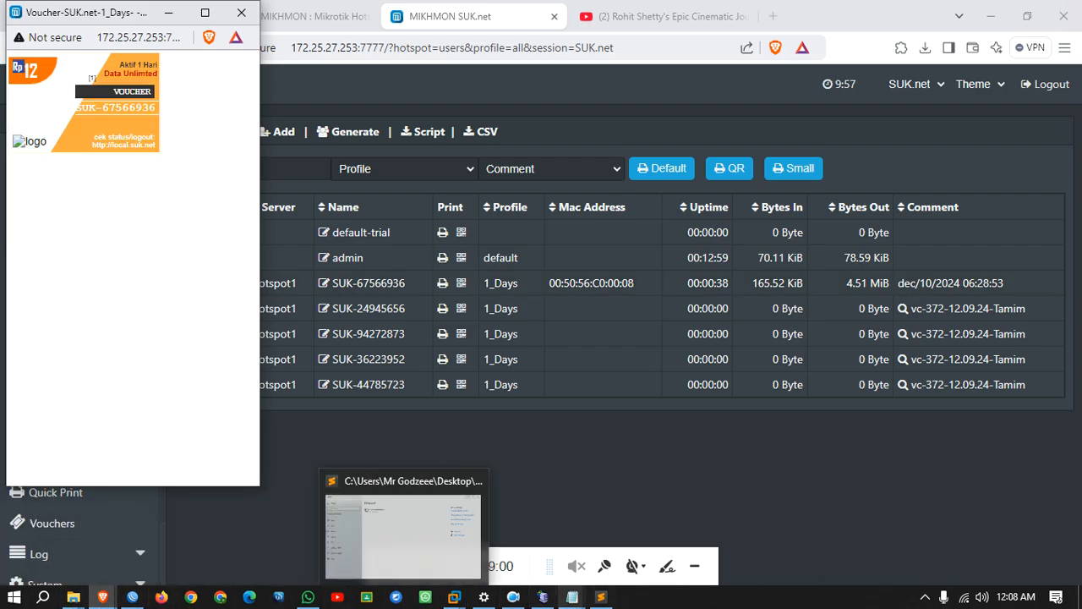
{"action": "left_click", "coordinate": [601, 597]}
Find the Rp currency label on line 17 of test.php and change it to tk.
{"action": "left_click", "coordinate": [566, 316]}
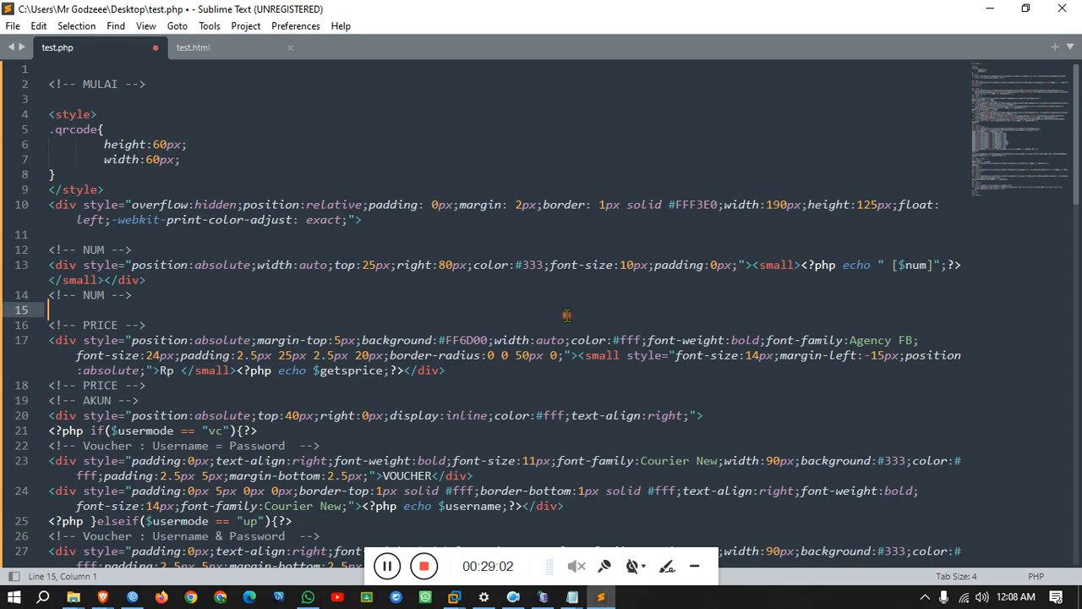
{"action": "key", "text": "ctrl+f"}
{"action": "type", "text": "Rp"}
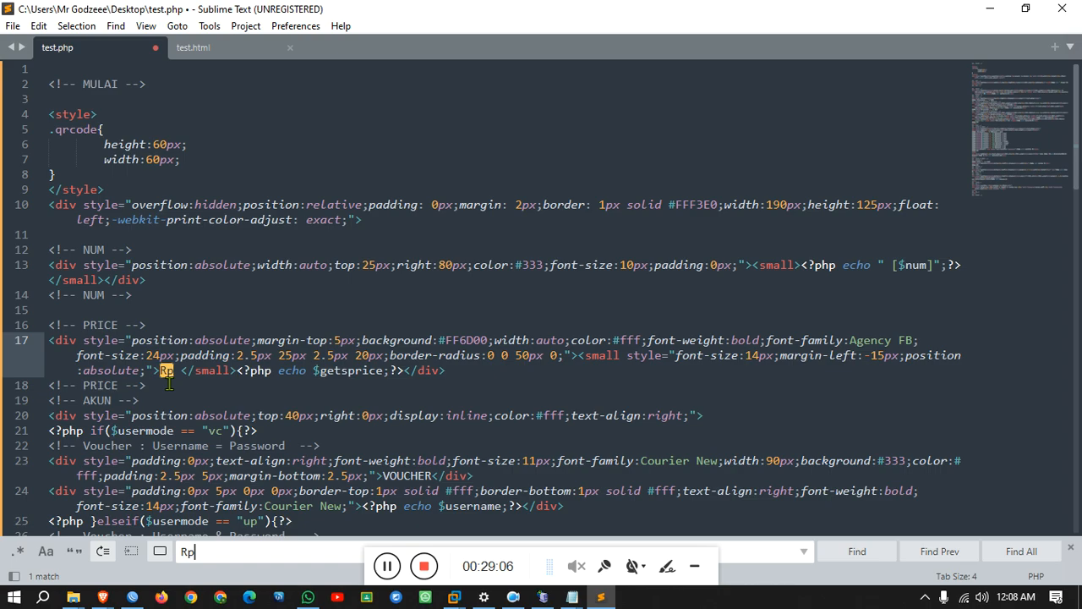
{"action": "scroll", "coordinate": [169, 383], "scroll_direction": "down", "scroll_amount": 2}
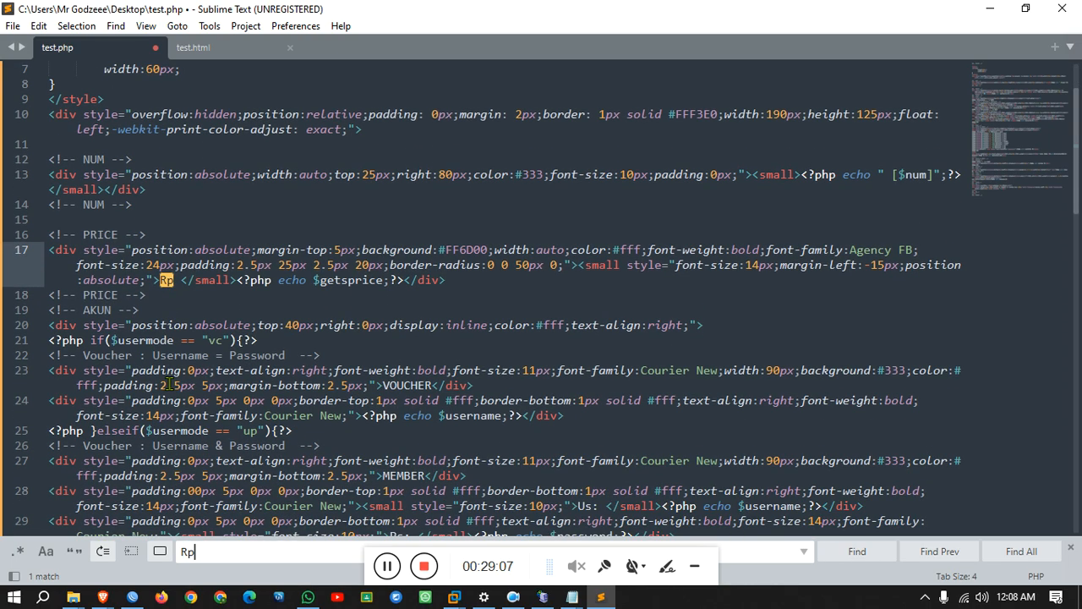
{"action": "left_click", "coordinate": [937, 557]}
{"action": "left_click", "coordinate": [1002, 561]}
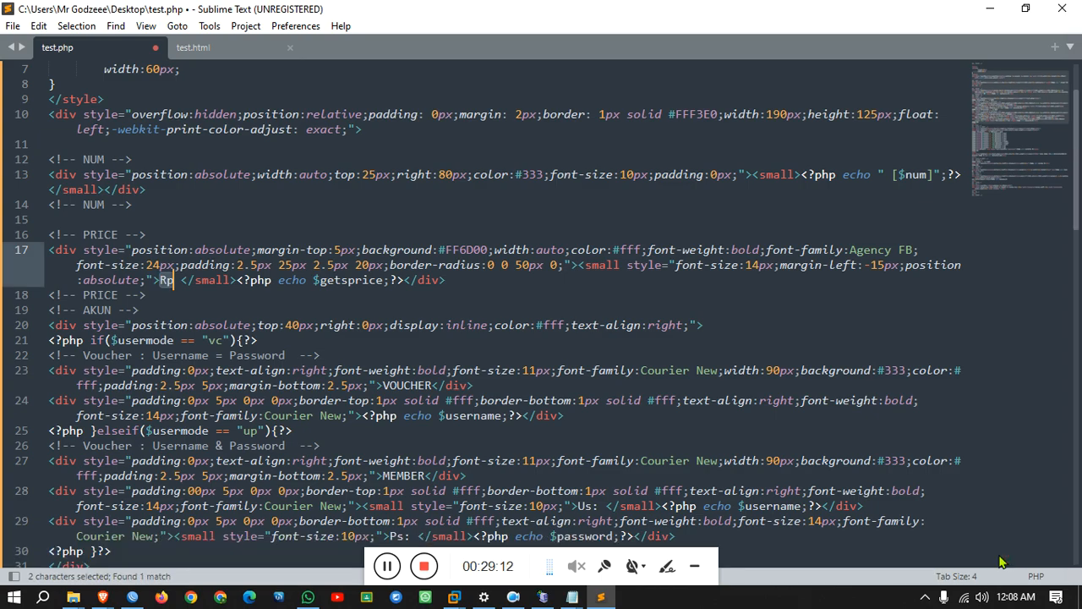
{"action": "left_click", "coordinate": [170, 280]}
{"action": "left_click_drag", "start_coordinate": [170, 281], "coordinate": [156, 281]}
{"action": "type", "text": "tk"}
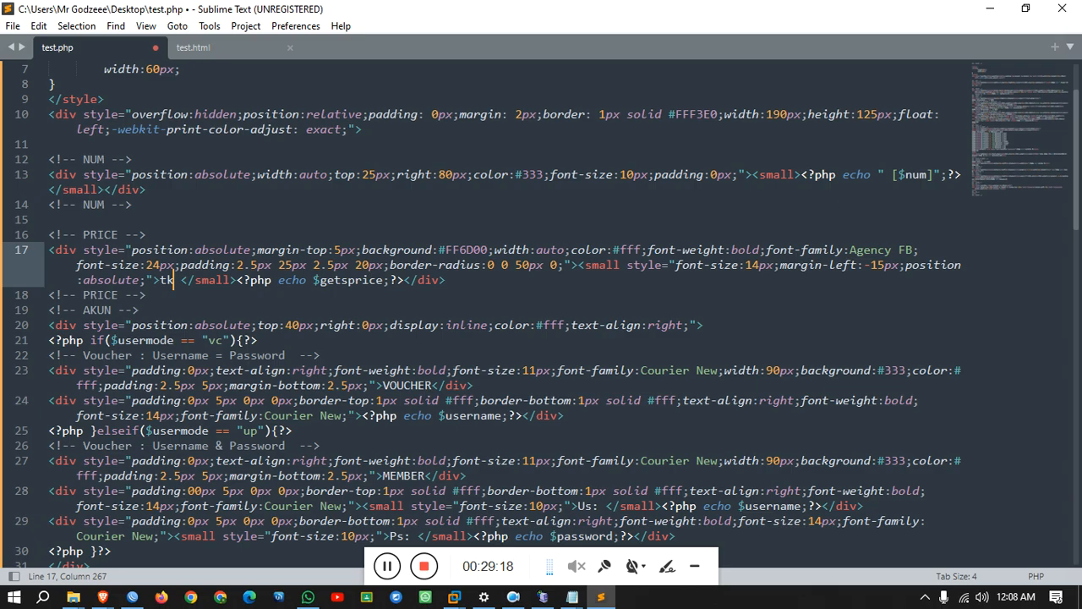
Start a Save As for the edited template, then cancel it.
{"action": "key", "text": "ctrl+a"}
{"action": "key", "text": "ctrl+shift+s"}
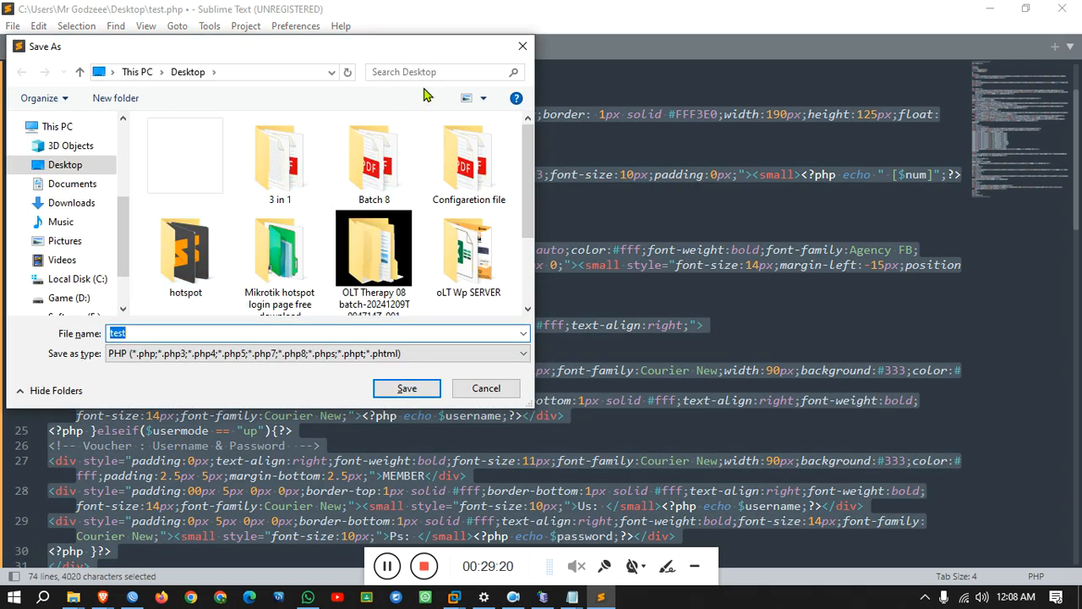
{"action": "left_click", "coordinate": [525, 43]}
{"action": "scroll", "coordinate": [478, 198], "scroll_direction": "up", "scroll_amount": 2}
{"action": "left_click", "coordinate": [474, 107]}
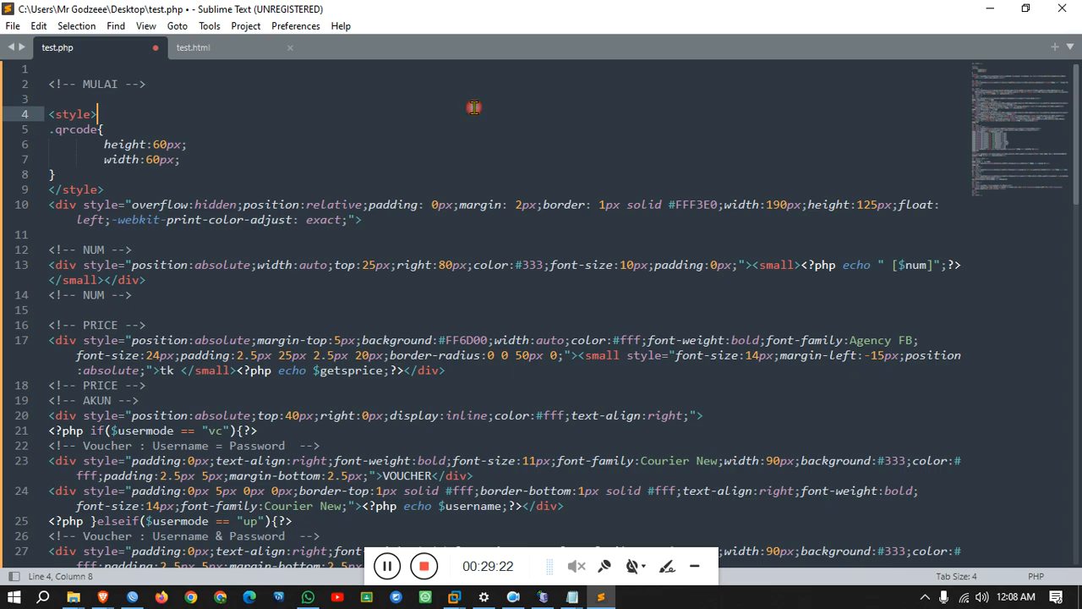
Select the 'Aktif 1 Hari' validity text on the voucher preview, then minimize the preview.
{"action": "left_click", "coordinate": [102, 597]}
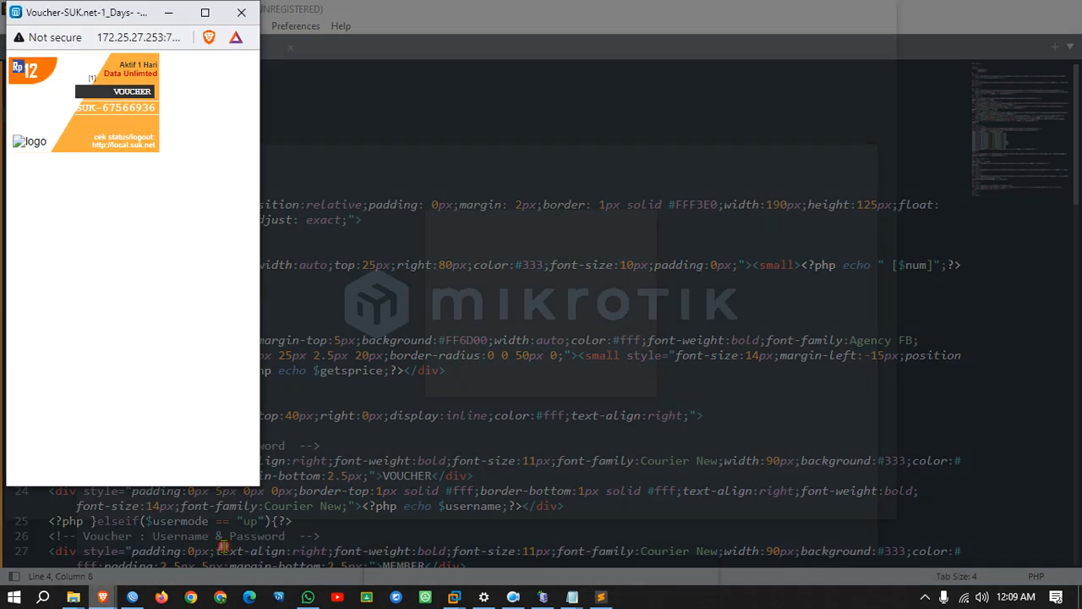
{"action": "left_click_drag", "start_coordinate": [150, 64], "coordinate": [161, 68]}
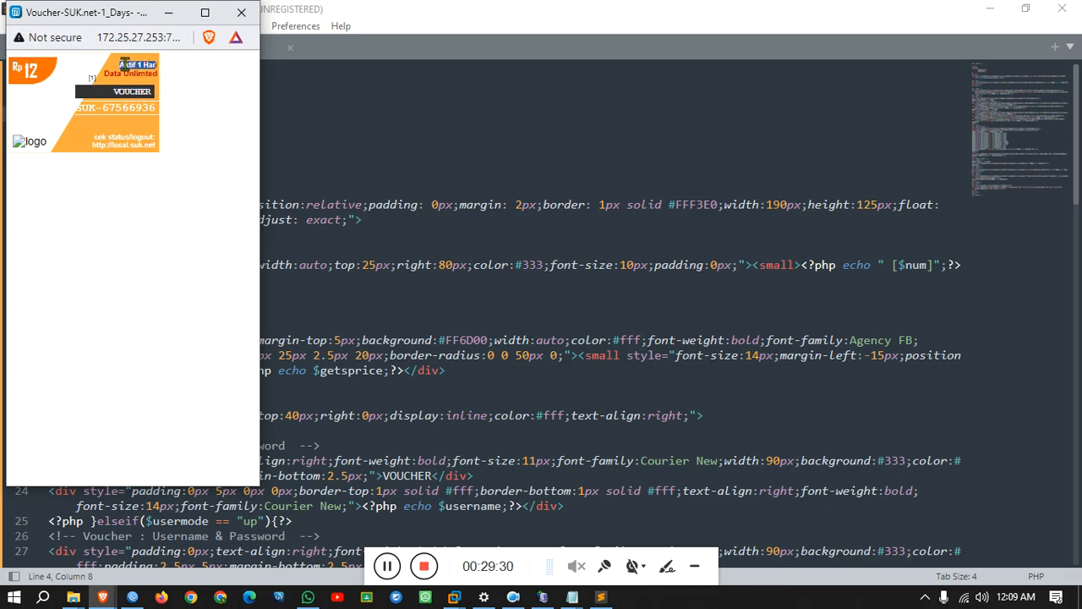
{"action": "left_click_drag", "start_coordinate": [120, 64], "coordinate": [156, 65]}
{"action": "left_click", "coordinate": [168, 12]}
Find 'Aktif 1 Hari' in the code, copy the word Aktif from line 36, and return to Brave.
{"action": "scroll", "coordinate": [310, 296], "scroll_direction": "down", "scroll_amount": 4}
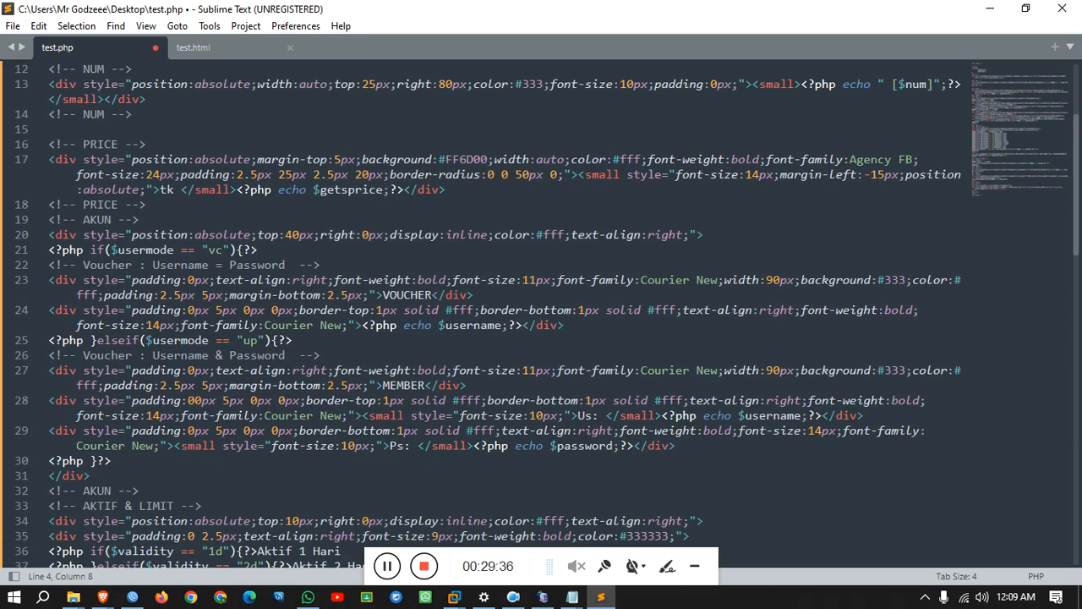
{"action": "key", "text": "ctrl+f"}
{"action": "key", "text": "ctrl+v"}
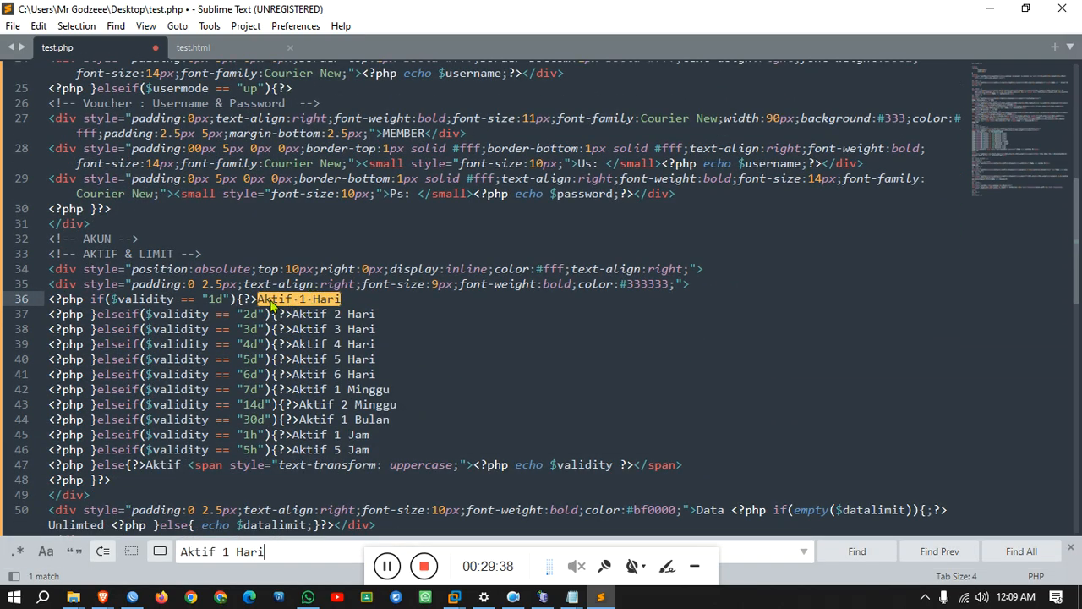
{"action": "left_click", "coordinate": [273, 300]}
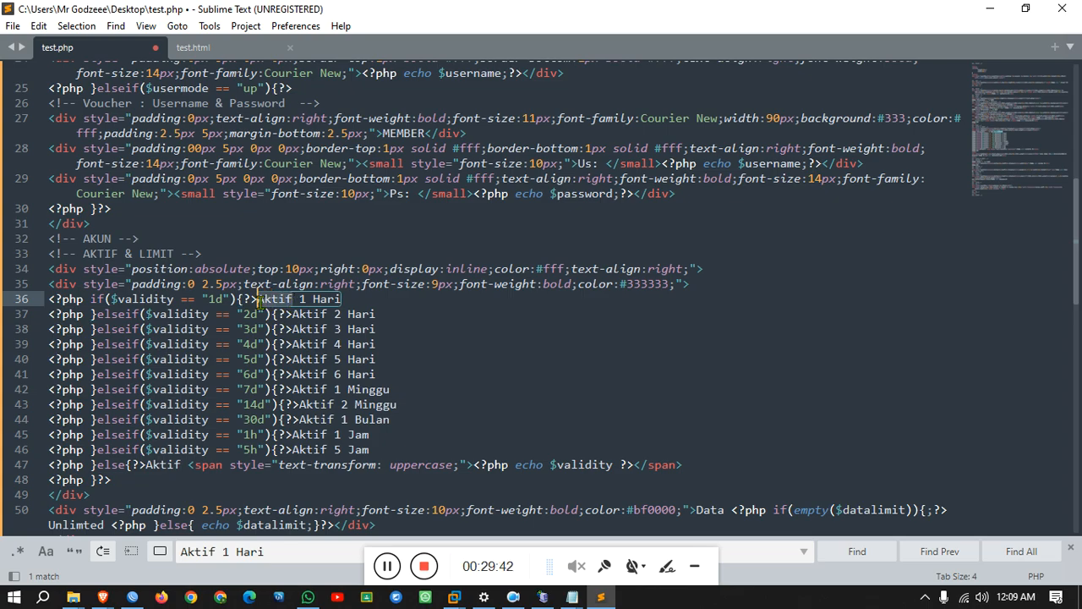
{"action": "key", "text": "ctrl+c"}
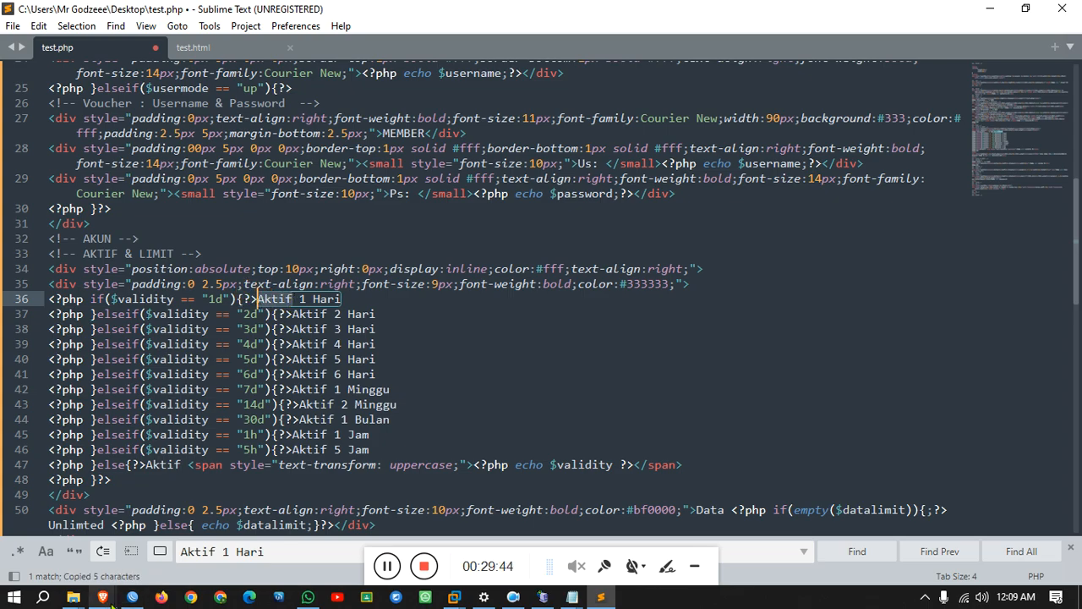
{"action": "mouse_move", "coordinate": [108, 598]}
{"action": "left_click", "coordinate": [147, 543]}
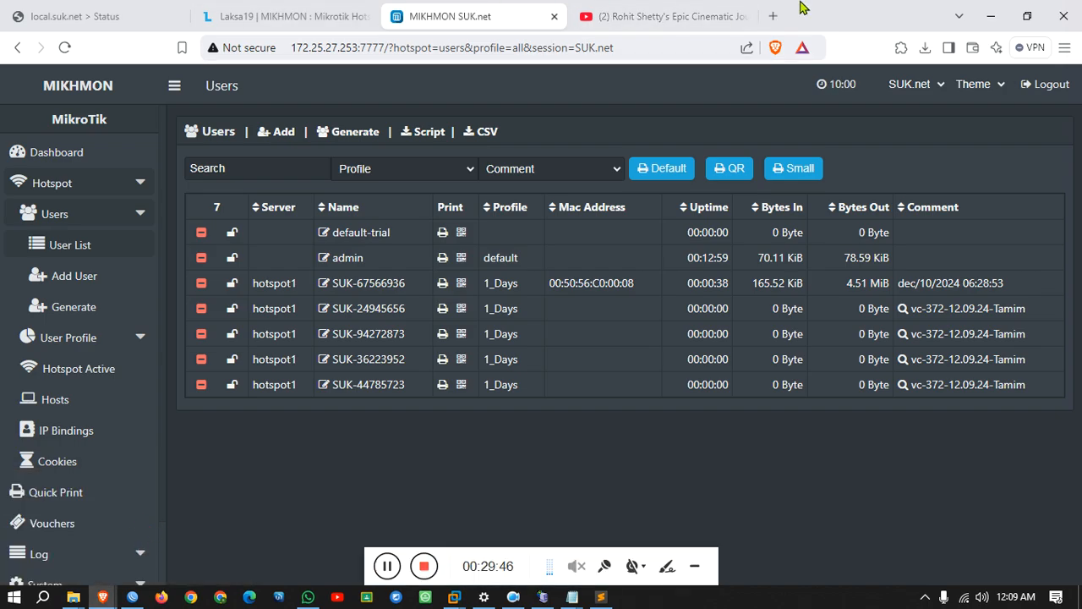
Translate Aktif to English in Google Translate, getting Active.
{"action": "left_click", "coordinate": [771, 16]}
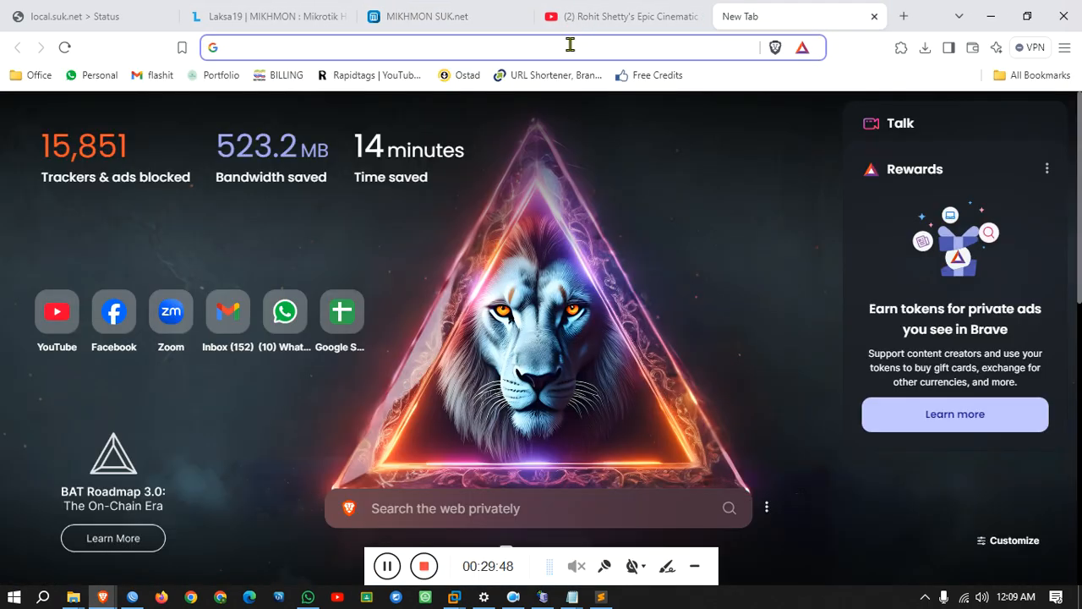
{"action": "type", "text": "googl"}
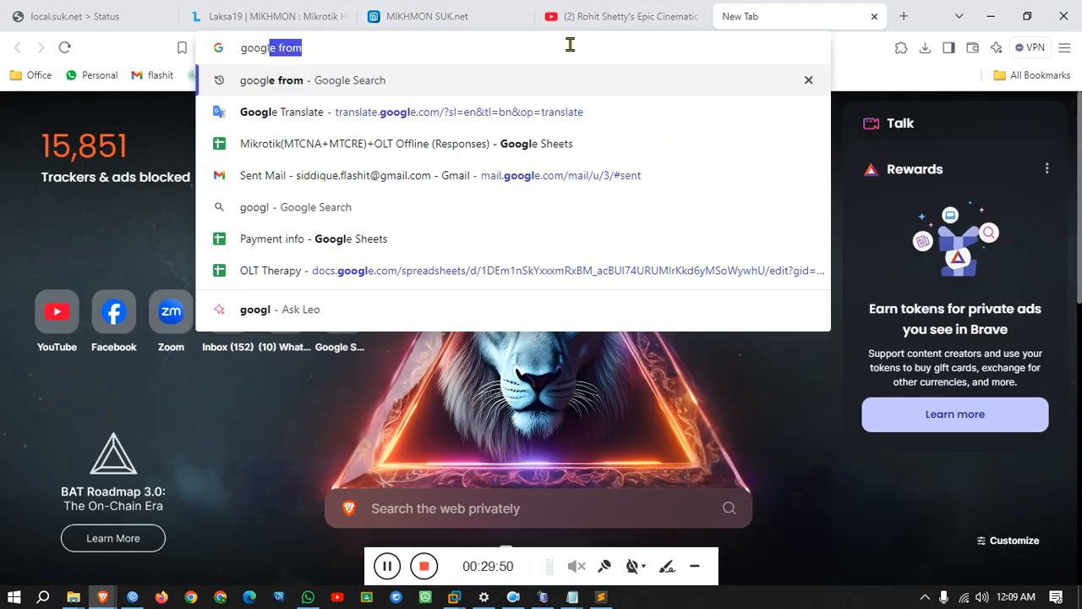
{"action": "left_click", "coordinate": [558, 114]}
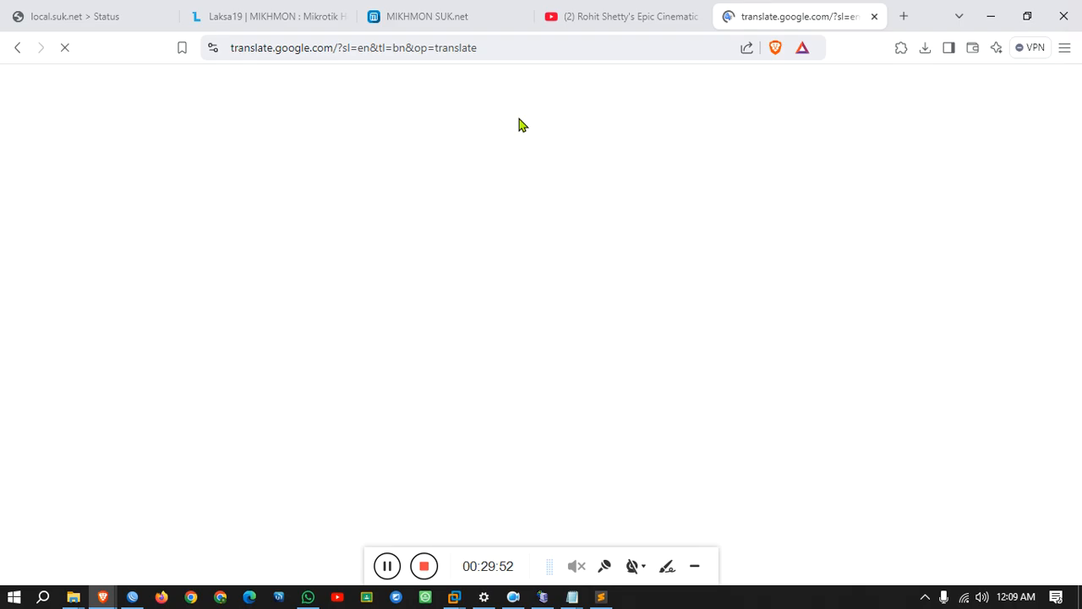
{"action": "left_click", "coordinate": [71, 186]}
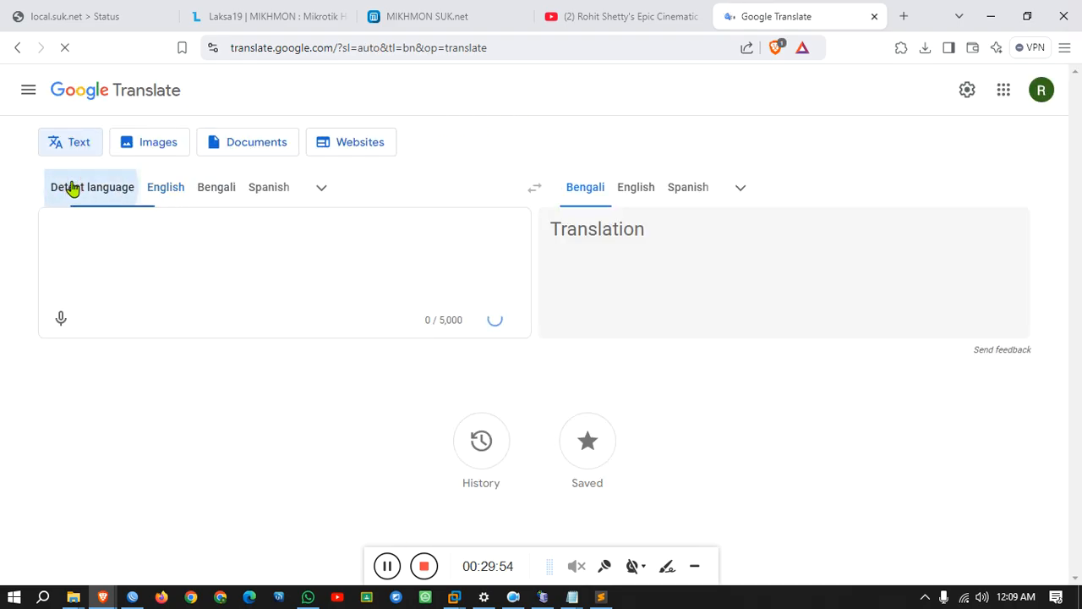
{"action": "left_click", "coordinate": [641, 191]}
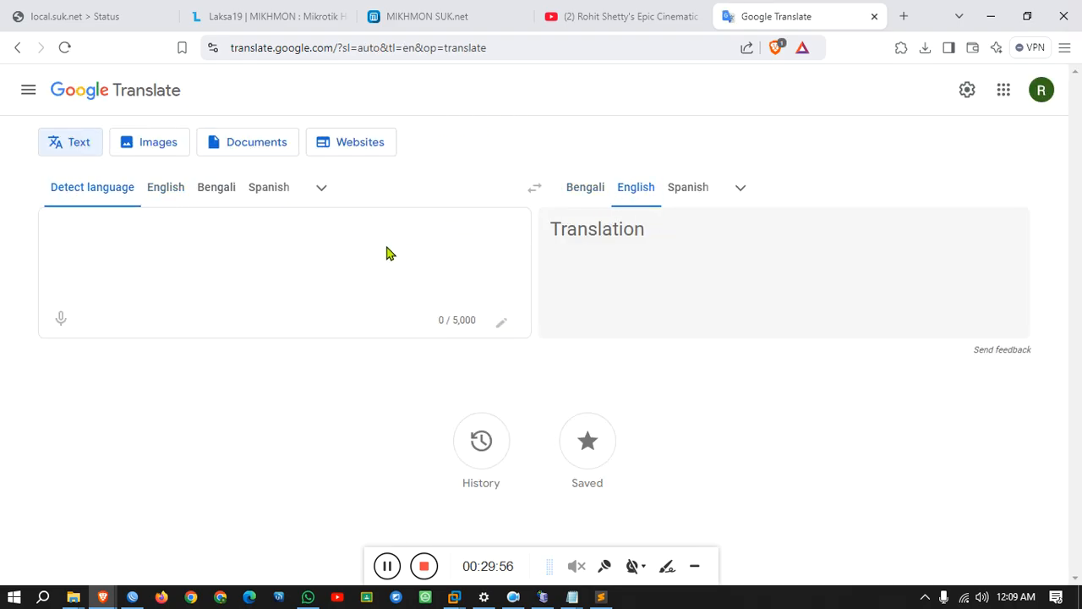
{"action": "type", "text": "Aktif"}
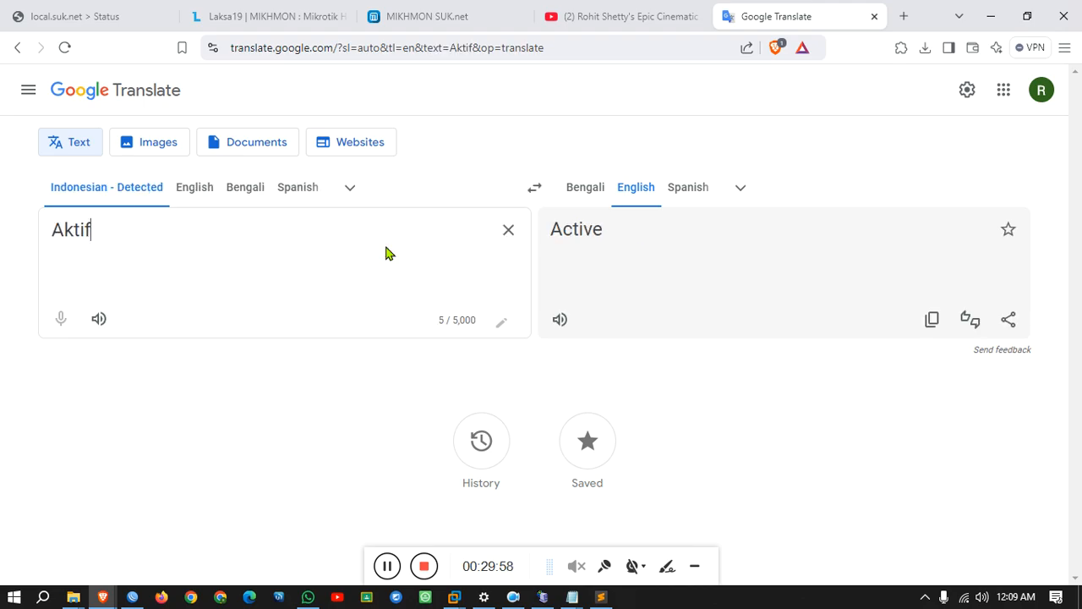
{"action": "left_click_drag", "start_coordinate": [609, 235], "coordinate": [551, 240]}
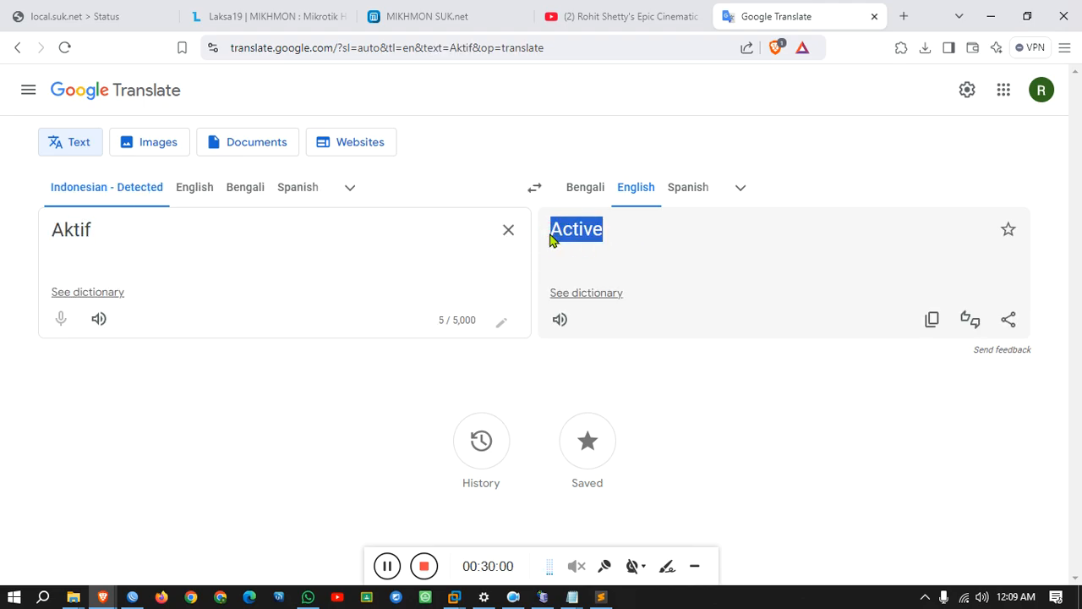
Replace every Aktif with Active in test.php.
{"action": "left_click", "coordinate": [601, 597]}
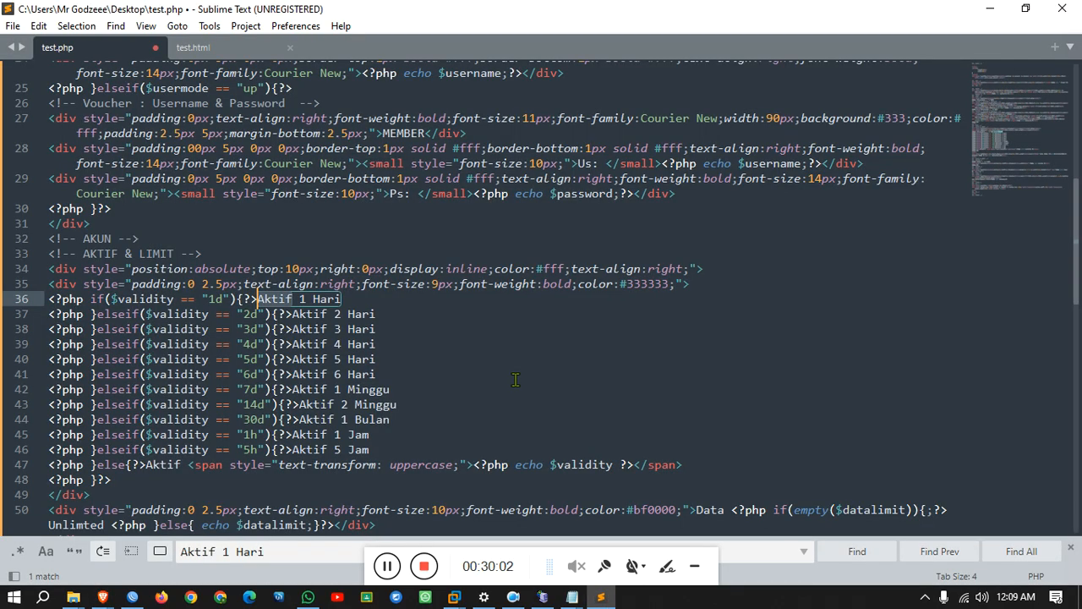
{"action": "key", "text": "ctrl+h"}
{"action": "type", "text": "Aktif"}
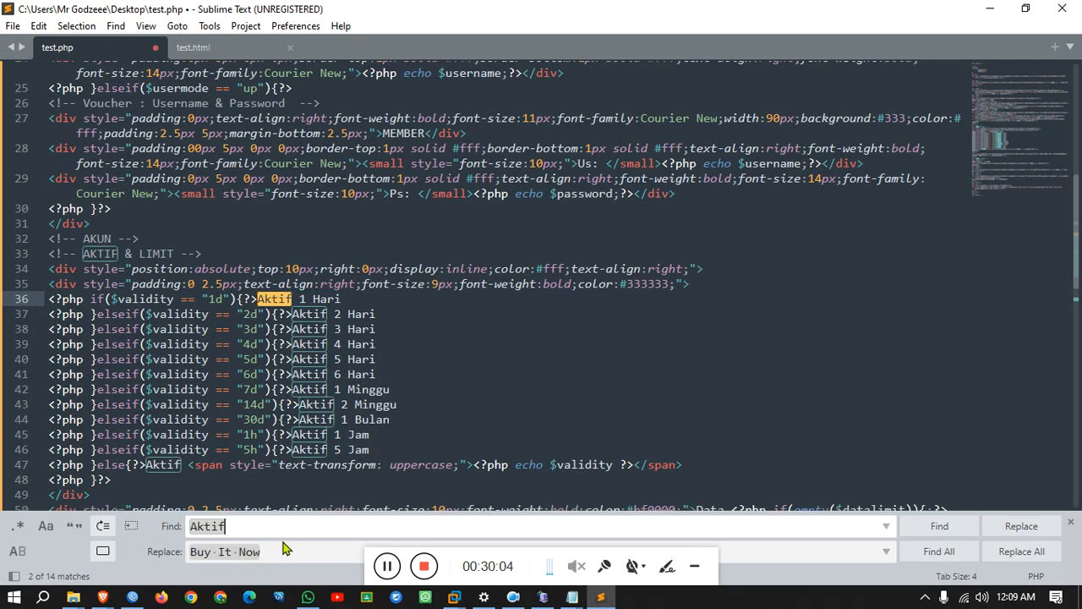
{"action": "left_click_drag", "start_coordinate": [283, 547], "coordinate": [144, 553]}
{"action": "type", "text": "Active"}
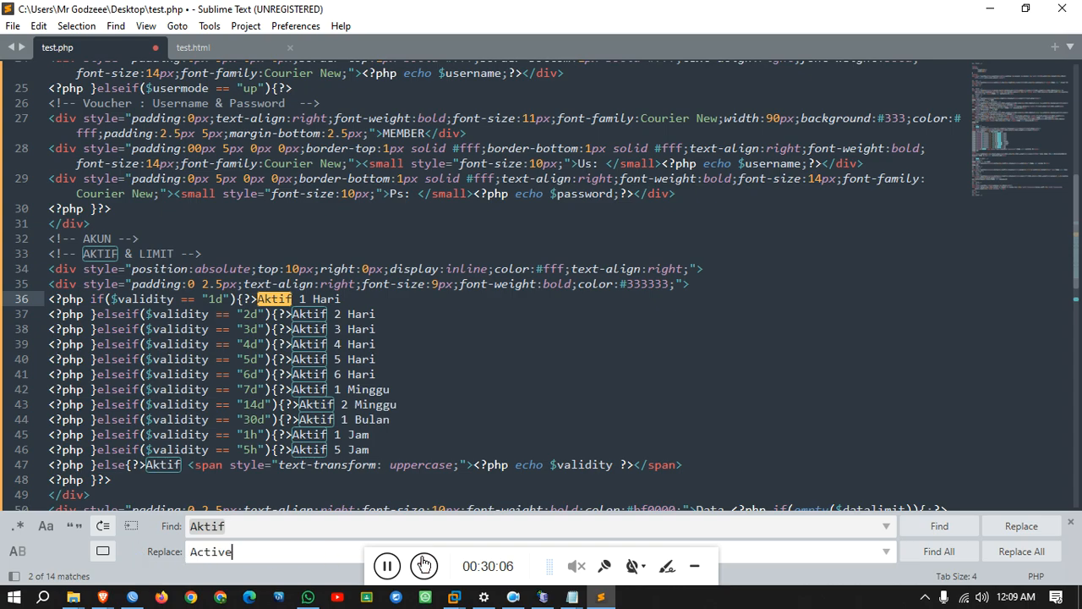
{"action": "left_click", "coordinate": [1017, 556]}
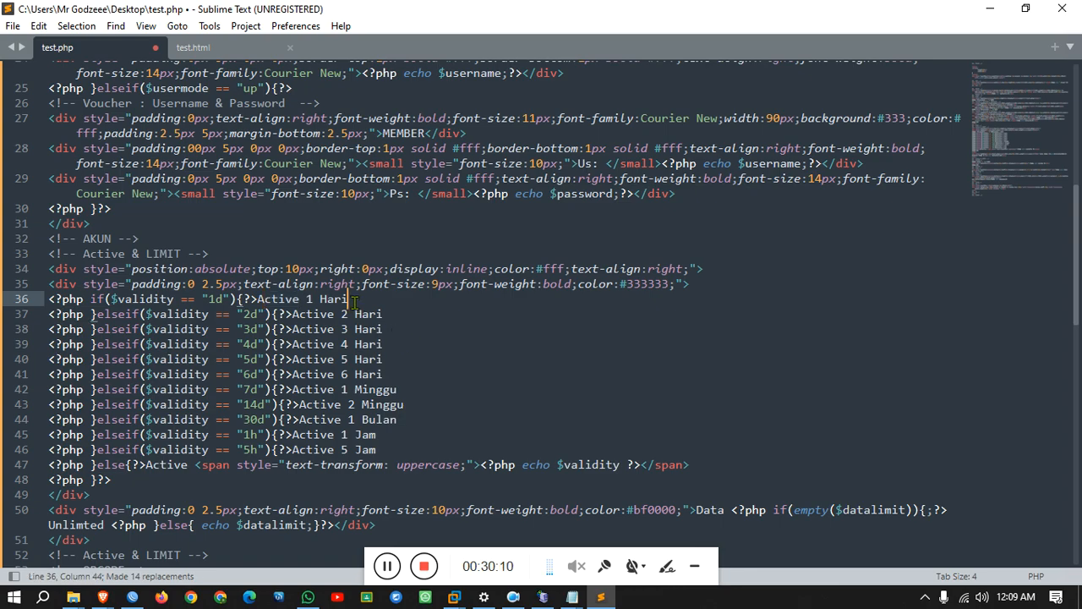
Translate the word Hari from line 36 in Google Translate, getting Day.
{"action": "double_click", "coordinate": [323, 299]}
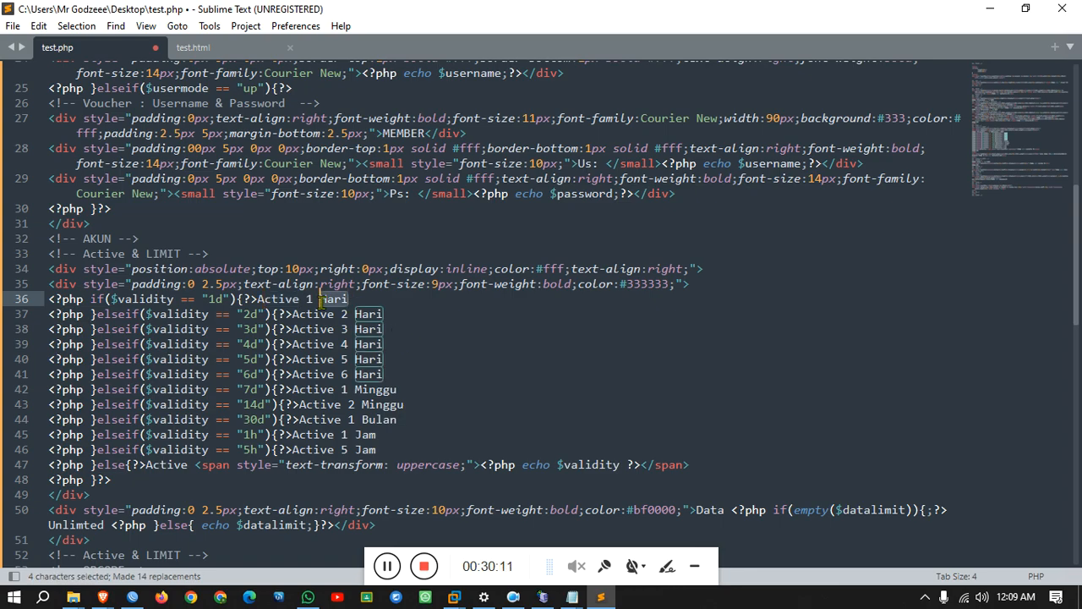
{"action": "mouse_move", "coordinate": [103, 597]}
{"action": "left_click", "coordinate": [123, 563]}
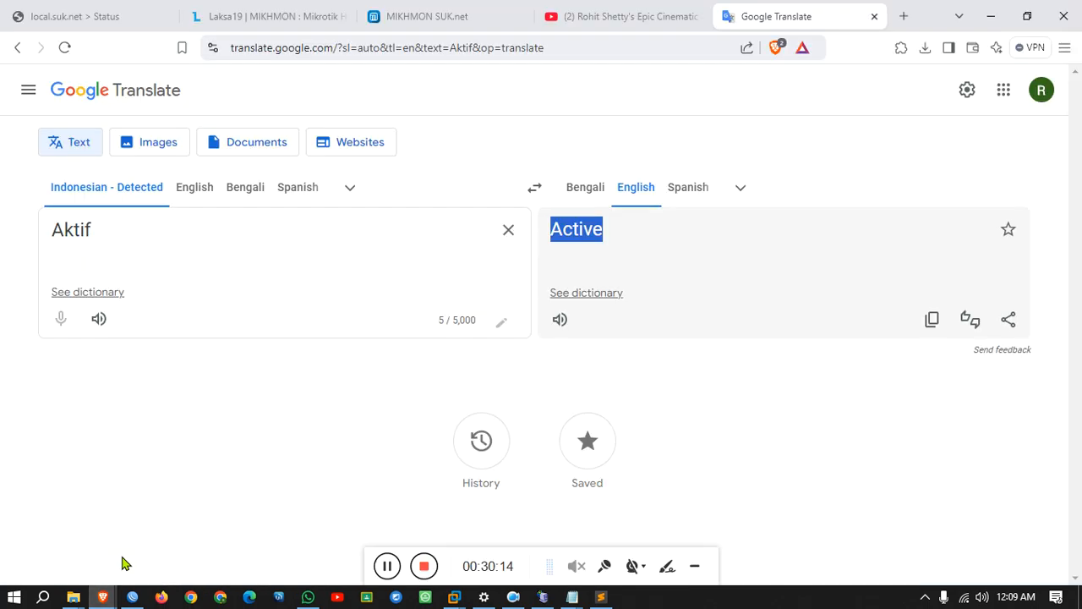
{"action": "left_click_drag", "start_coordinate": [154, 230], "coordinate": [31, 235]}
{"action": "type", "text": "Hari"}
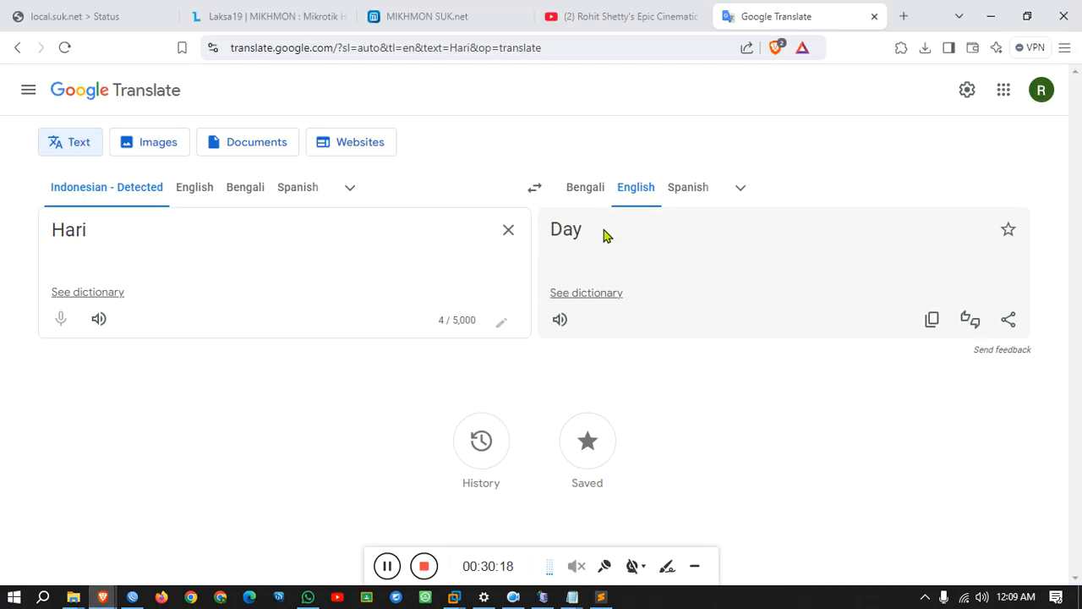
{"action": "left_click_drag", "start_coordinate": [605, 235], "coordinate": [541, 234]}
Replace all six occurrences of Hari with Day in test.php.
{"action": "left_click", "coordinate": [601, 597]}
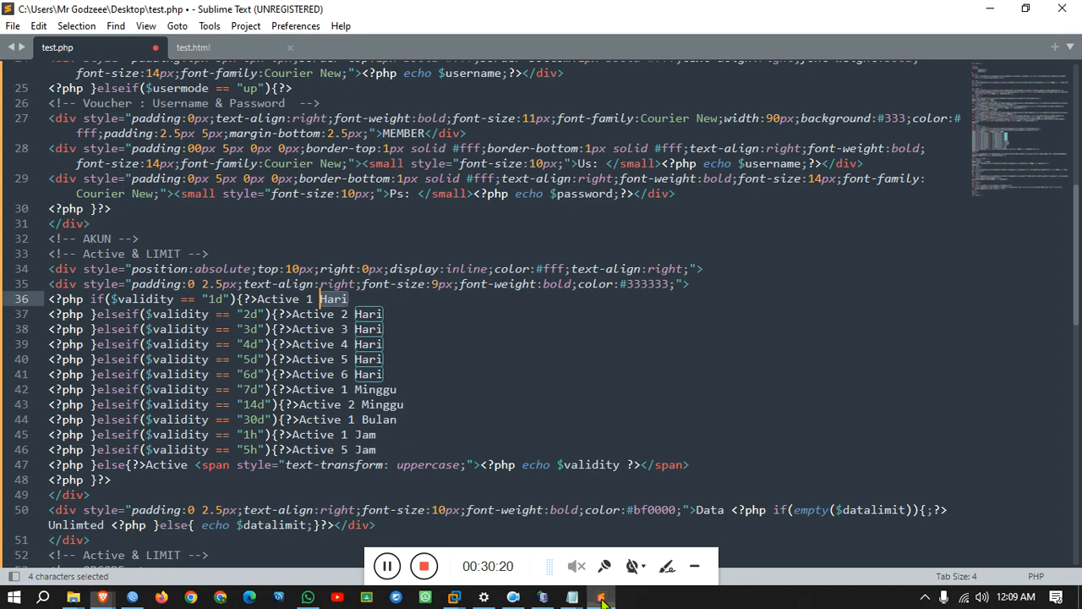
{"action": "key", "text": "ctrl+f"}
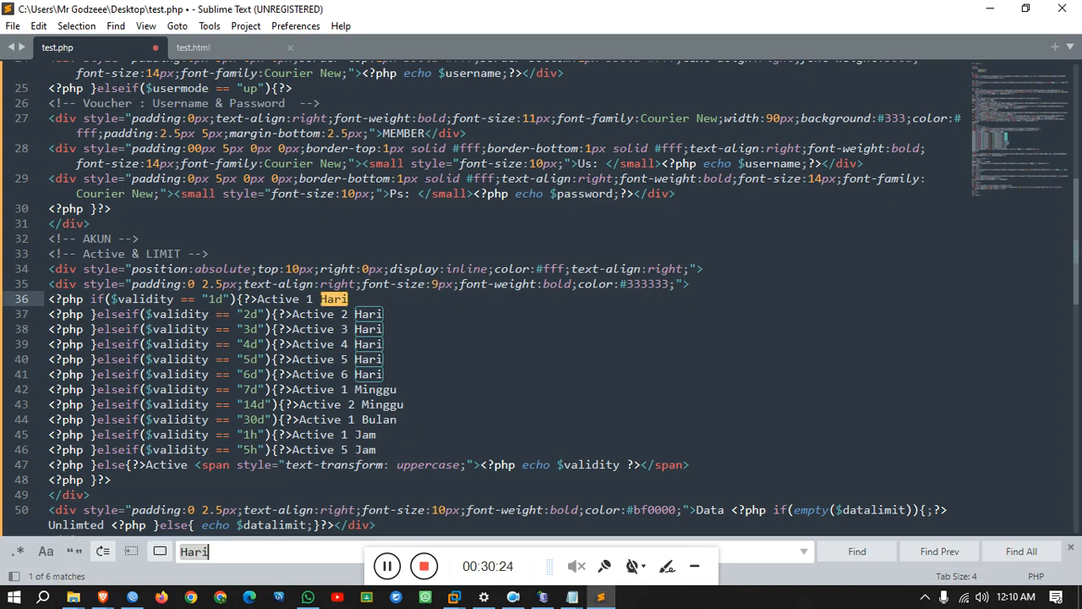
{"action": "key", "text": "ctrl+h"}
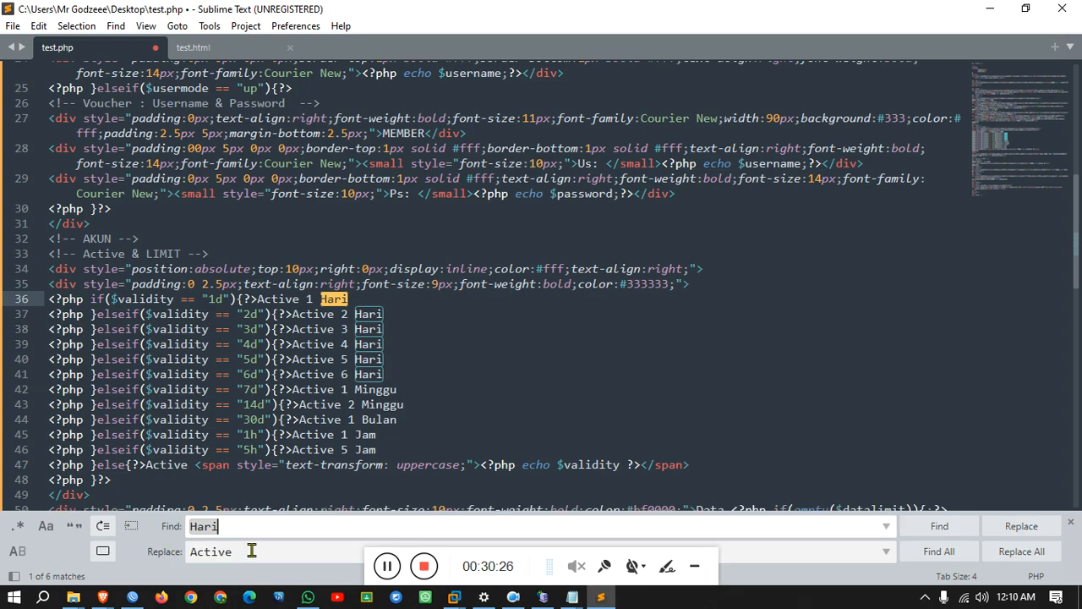
{"action": "left_click_drag", "start_coordinate": [252, 554], "coordinate": [185, 555]}
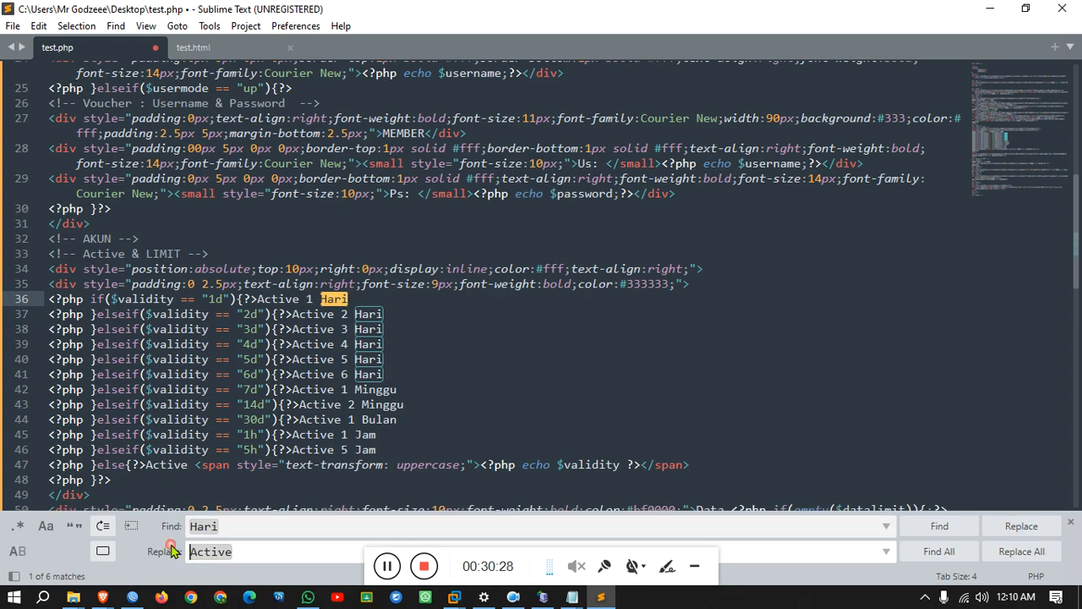
{"action": "type", "text": "Day"}
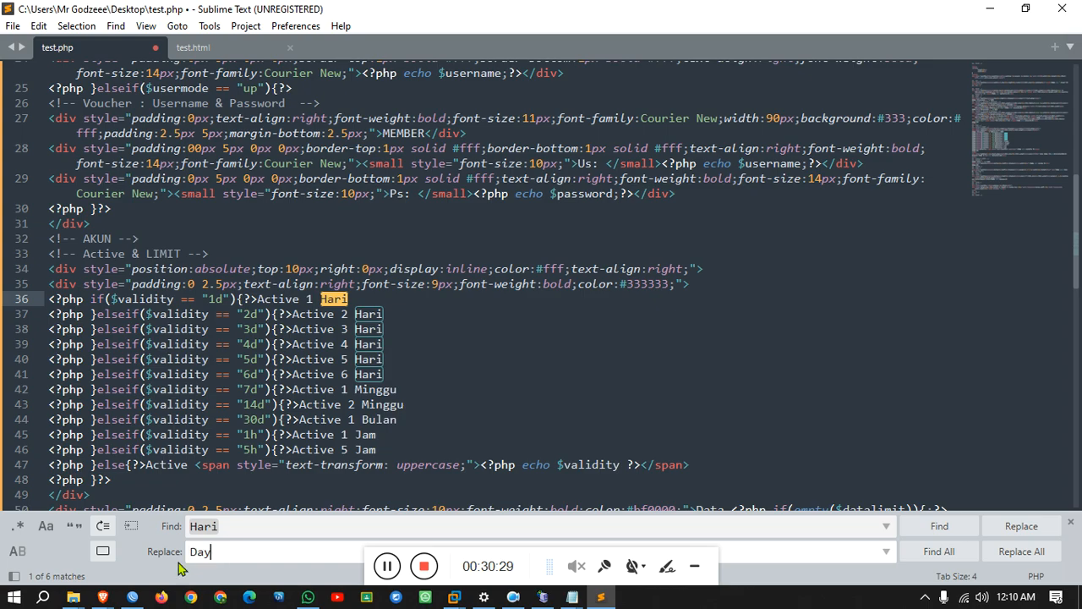
{"action": "left_click", "coordinate": [1015, 551]}
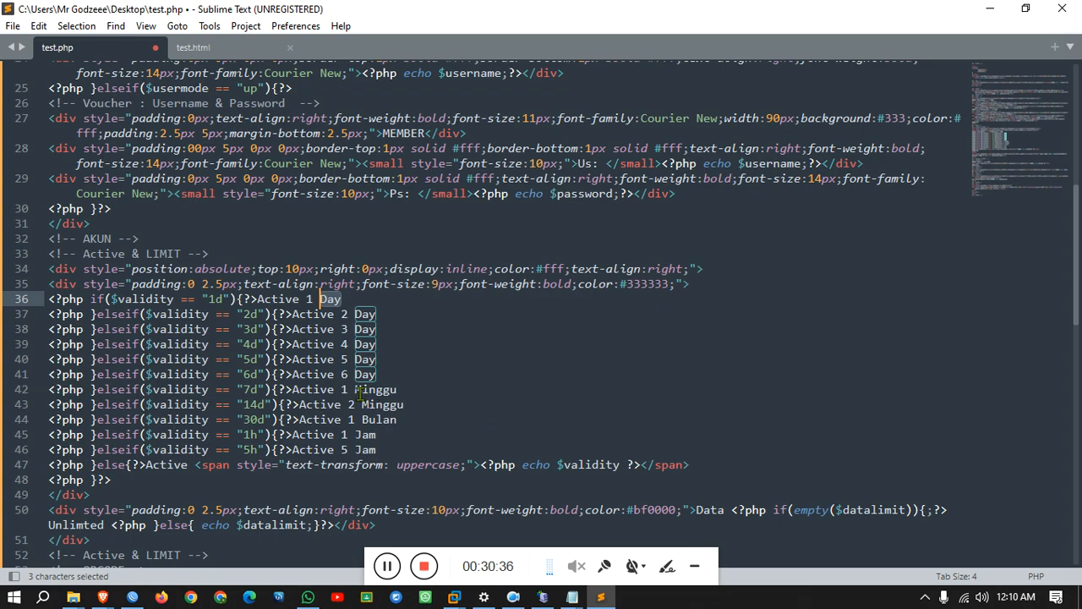
Translate Minggu from line 42 in Google Translate, getting Sunday.
{"action": "left_click_drag", "start_coordinate": [356, 391], "coordinate": [410, 393]}
{"action": "key", "text": "ctrl+c"}
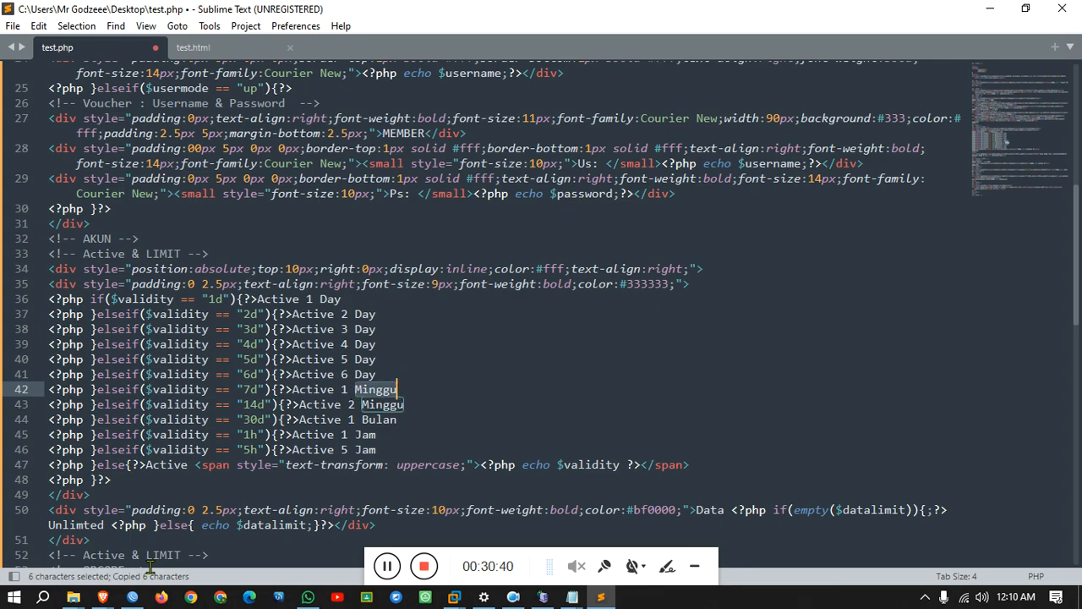
{"action": "mouse_move", "coordinate": [103, 597]}
{"action": "left_click", "coordinate": [85, 524]}
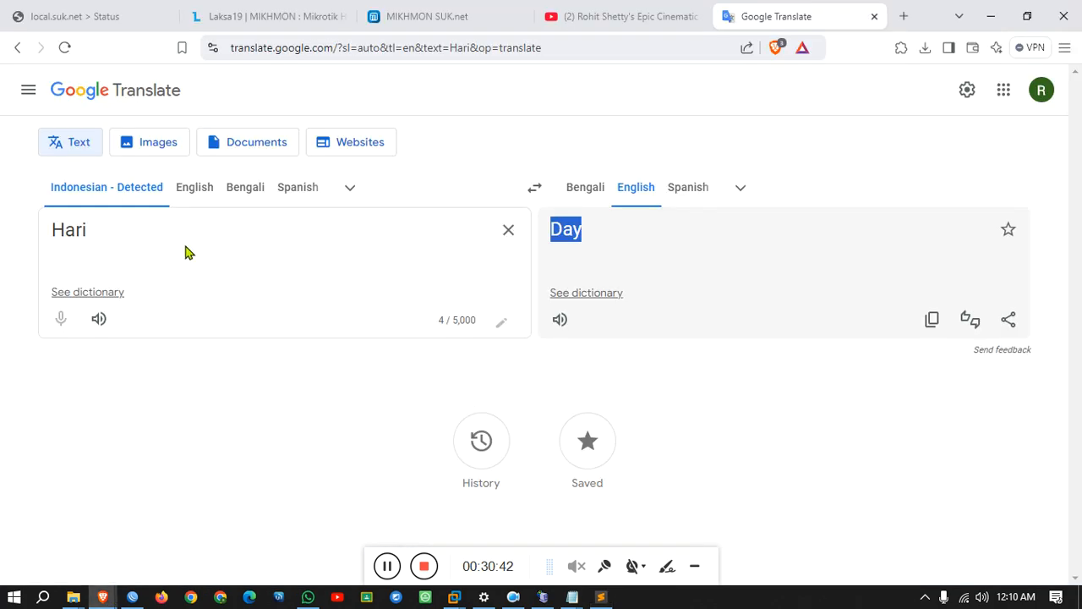
{"action": "left_click_drag", "start_coordinate": [188, 252], "coordinate": [48, 244]}
{"action": "key", "text": "ctrl+v"}
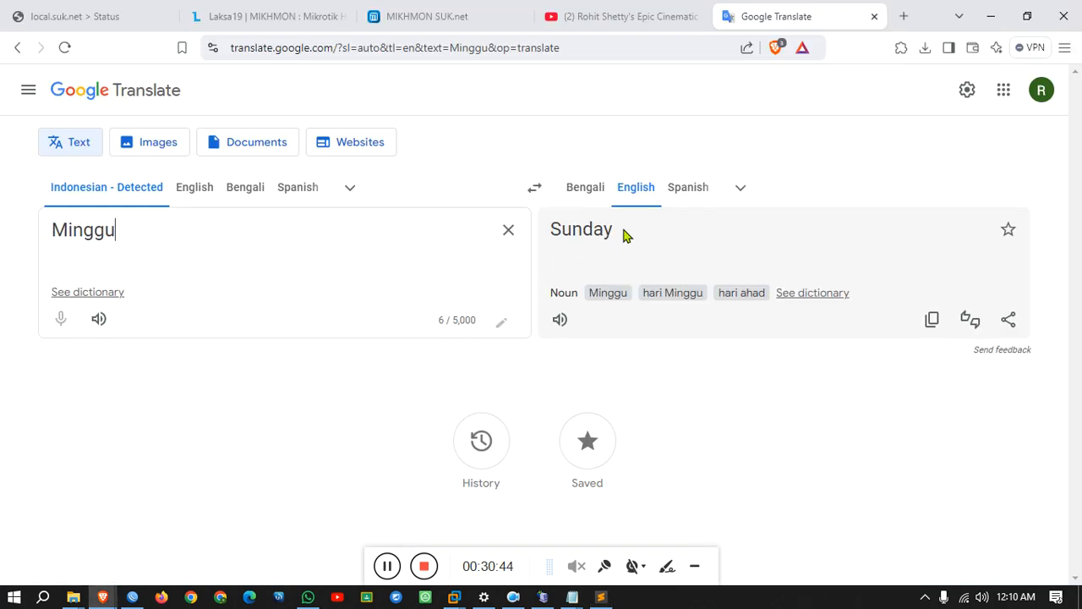
{"action": "left_click_drag", "start_coordinate": [626, 235], "coordinate": [567, 239]}
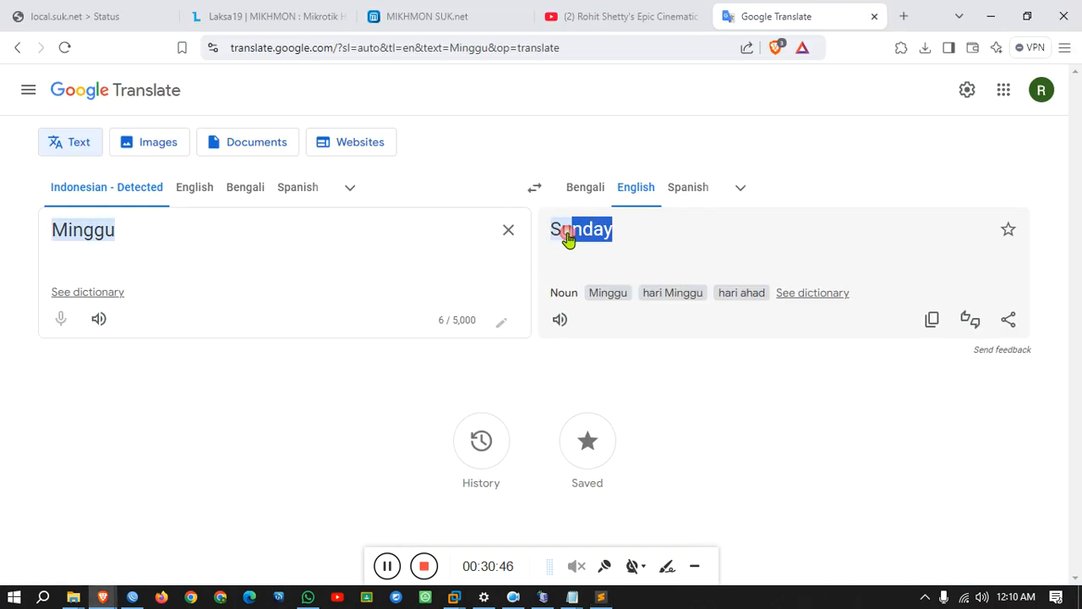
{"action": "left_click", "coordinate": [616, 394]}
Copy the whole test.php code, minimize the editor and Explorer, and return to Brave.
{"action": "left_click", "coordinate": [1003, 19]}
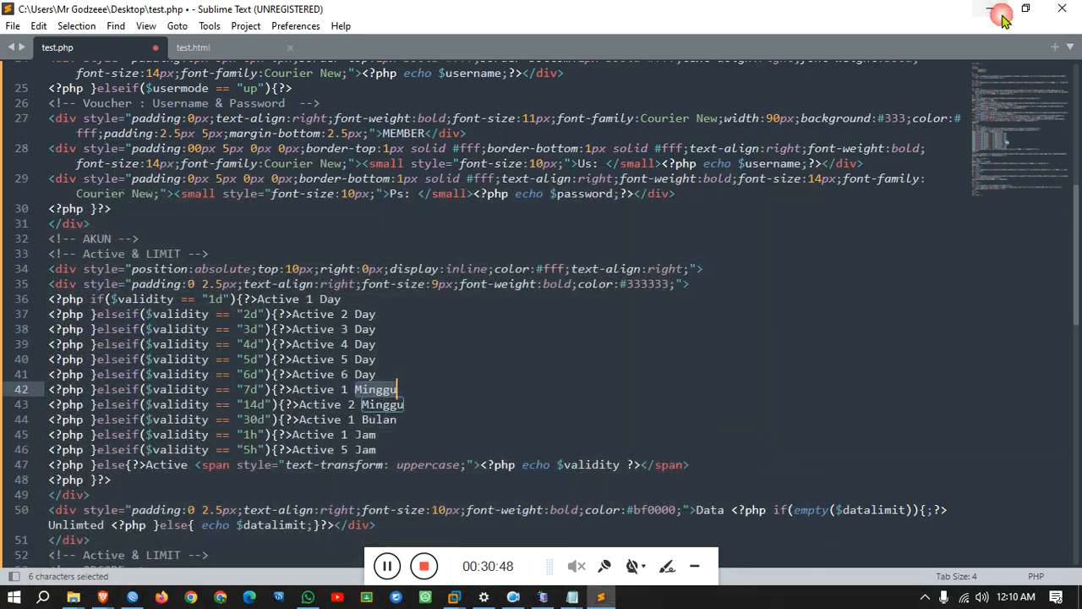
{"action": "scroll", "coordinate": [432, 430], "scroll_direction": "down", "scroll_amount": 2}
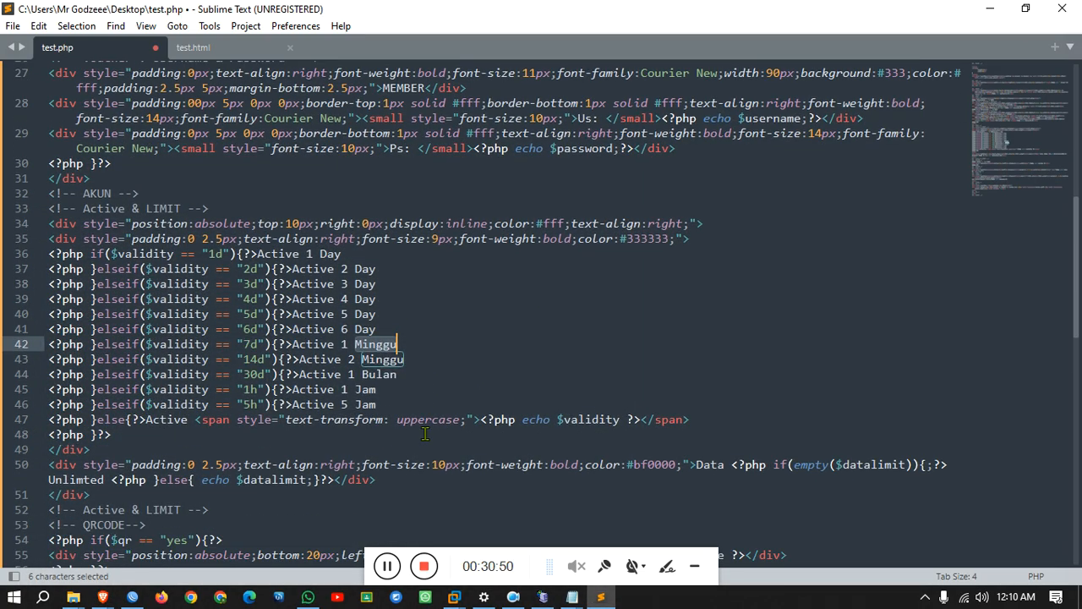
{"action": "key", "text": "ctrl+a"}
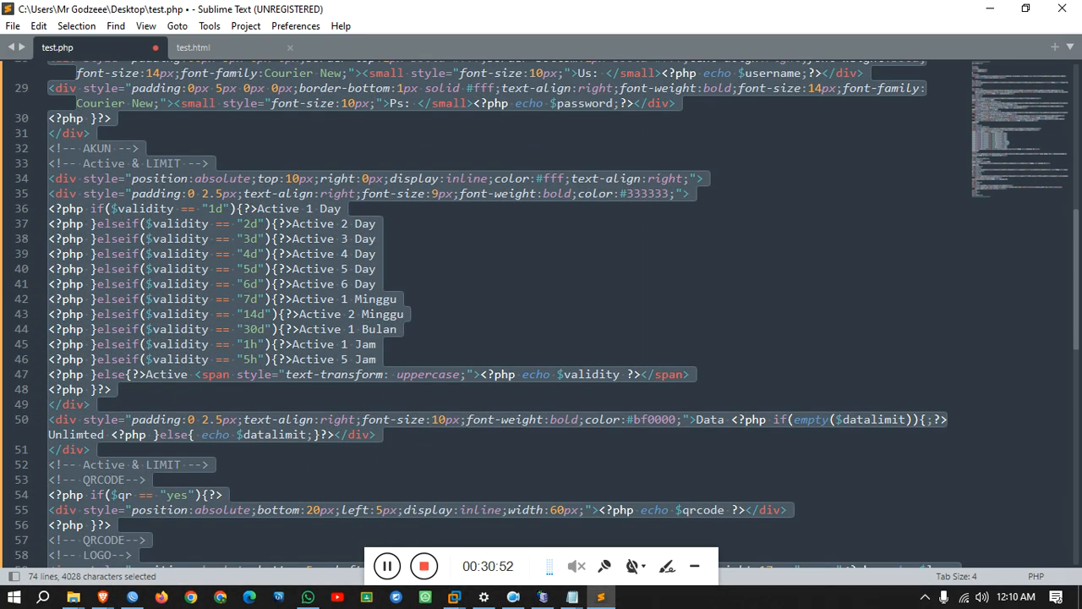
{"action": "key", "text": "ctrl+c"}
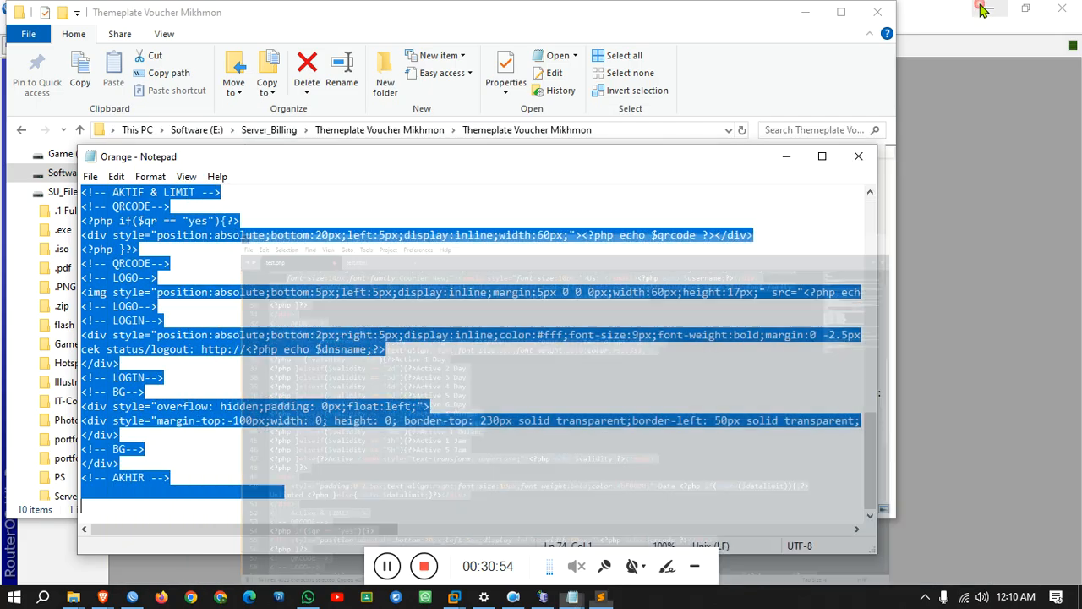
{"action": "left_click", "coordinate": [990, 9]}
{"action": "left_click", "coordinate": [803, 12]}
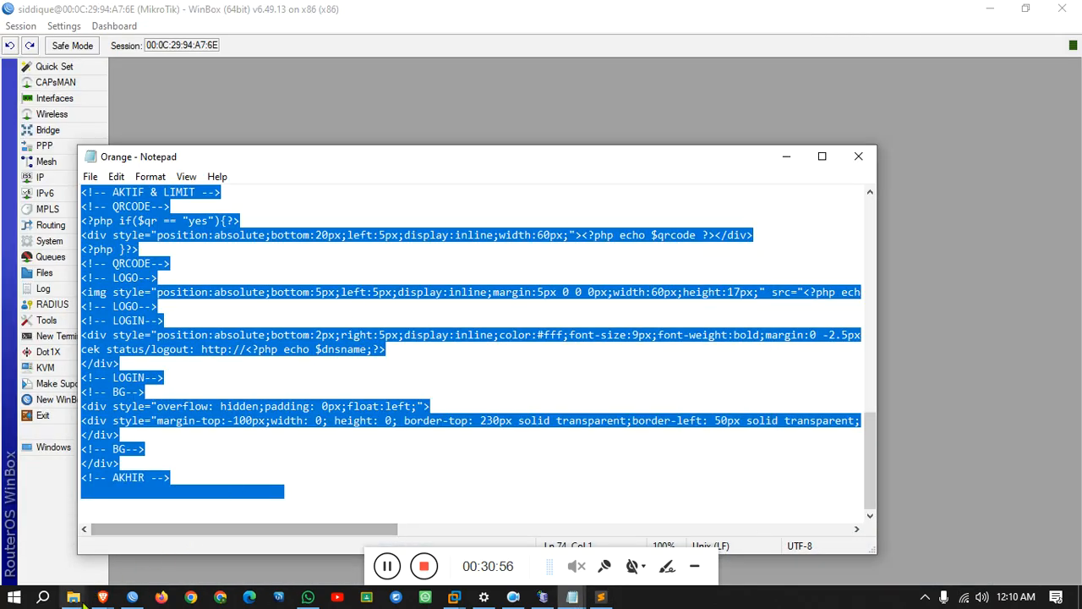
{"action": "mouse_move", "coordinate": [102, 597]}
{"action": "left_click", "coordinate": [135, 562]}
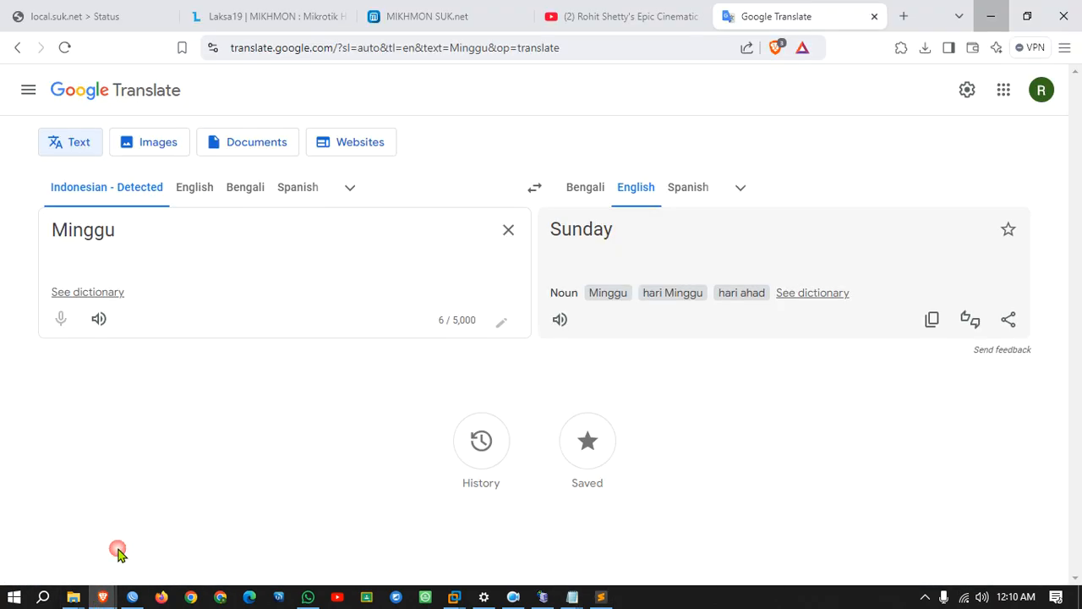
Open MIKHMON's Template Editor and save the pasted code as the Default template.
{"action": "left_click", "coordinate": [449, 13]}
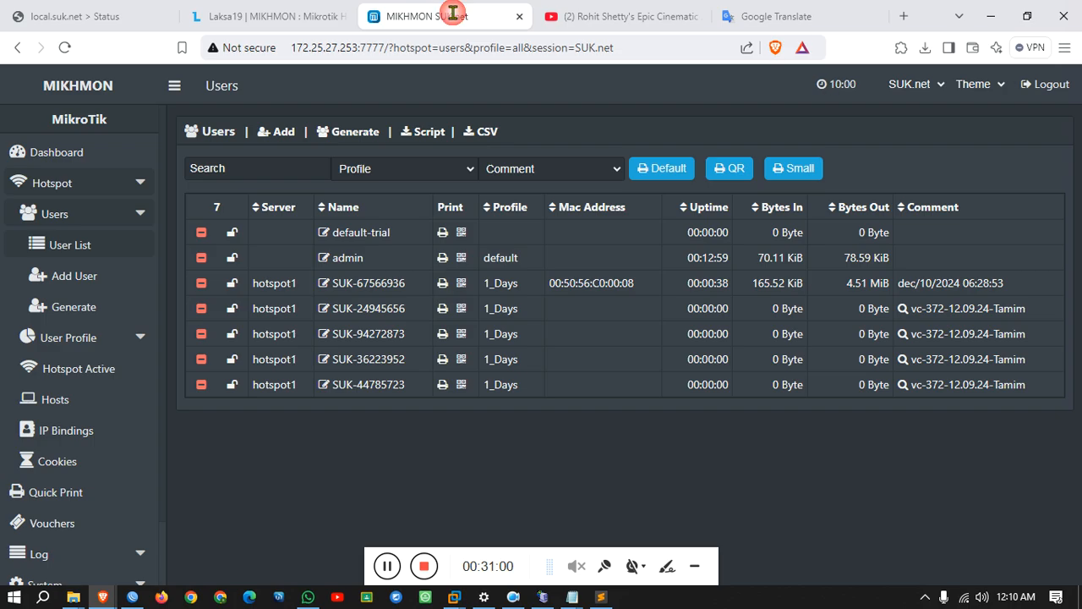
{"action": "scroll", "coordinate": [87, 531], "scroll_direction": "down", "scroll_amount": 2}
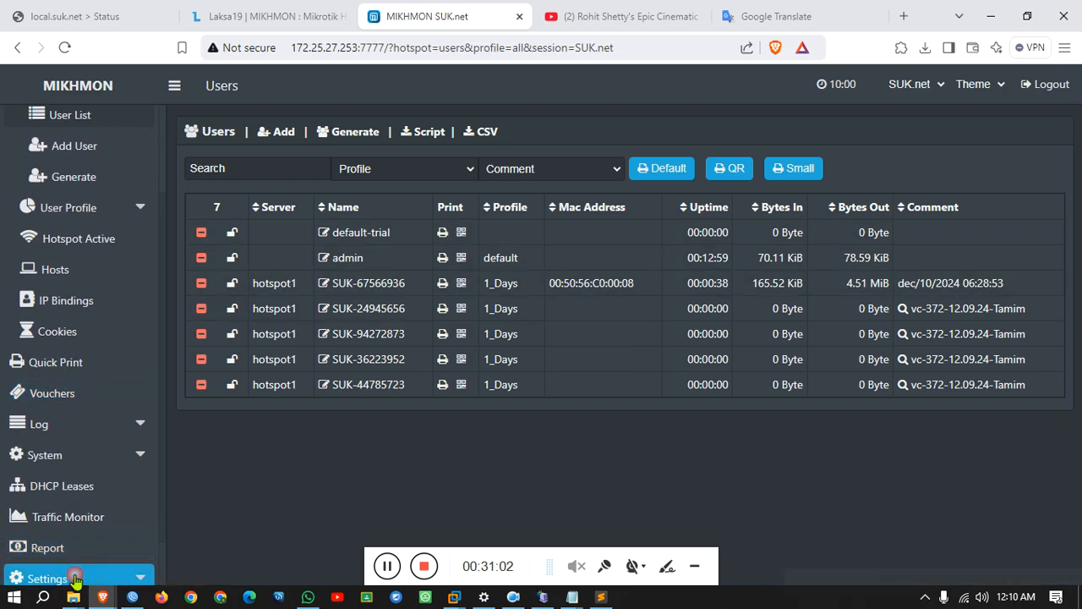
{"action": "left_click", "coordinate": [47, 578]}
{"action": "scroll", "coordinate": [85, 558], "scroll_direction": "down", "scroll_amount": 2}
{"action": "left_click", "coordinate": [52, 576]}
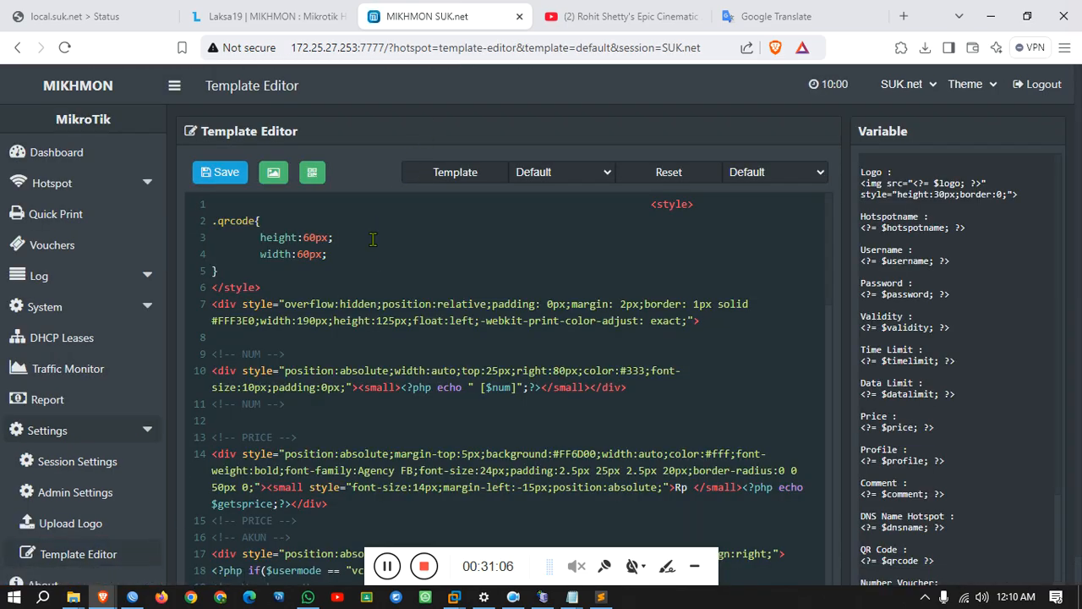
{"action": "scroll", "coordinate": [372, 239], "scroll_direction": "down", "scroll_amount": 10}
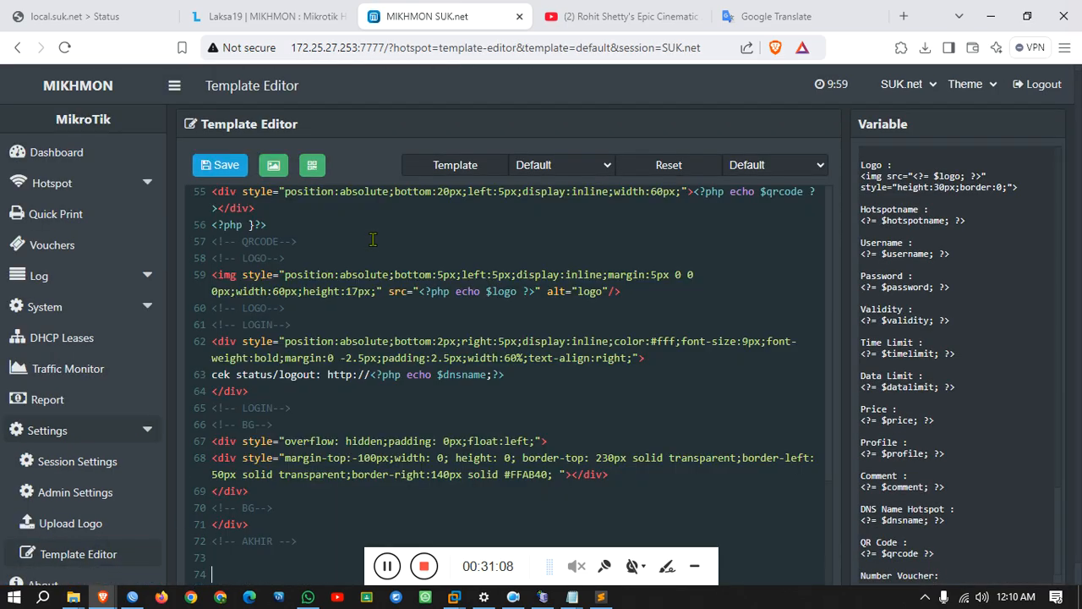
{"action": "left_click", "coordinate": [228, 169]}
Re-save the Default template, then save the code into the Thermal template.
{"action": "left_click", "coordinate": [558, 171]}
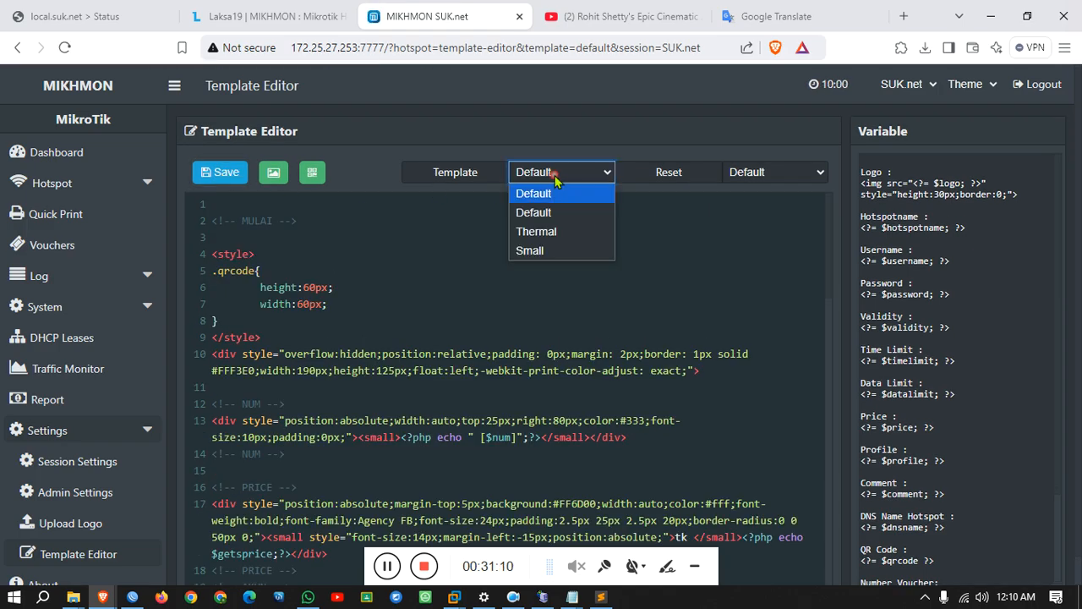
{"action": "left_click", "coordinate": [542, 210]}
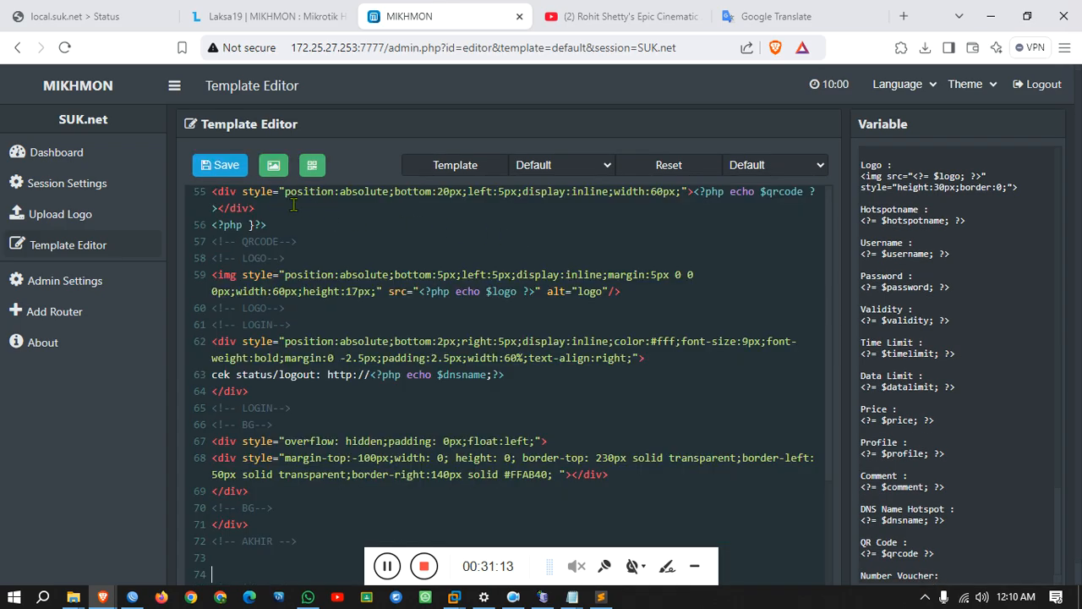
{"action": "left_click", "coordinate": [213, 166]}
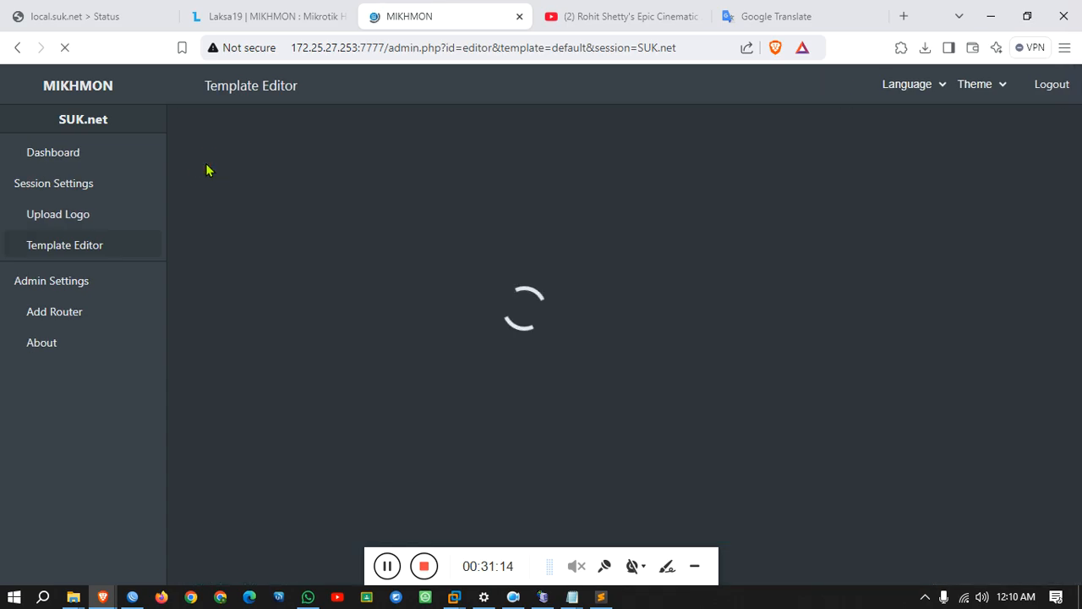
{"action": "left_click", "coordinate": [549, 173]}
{"action": "left_click", "coordinate": [546, 232]}
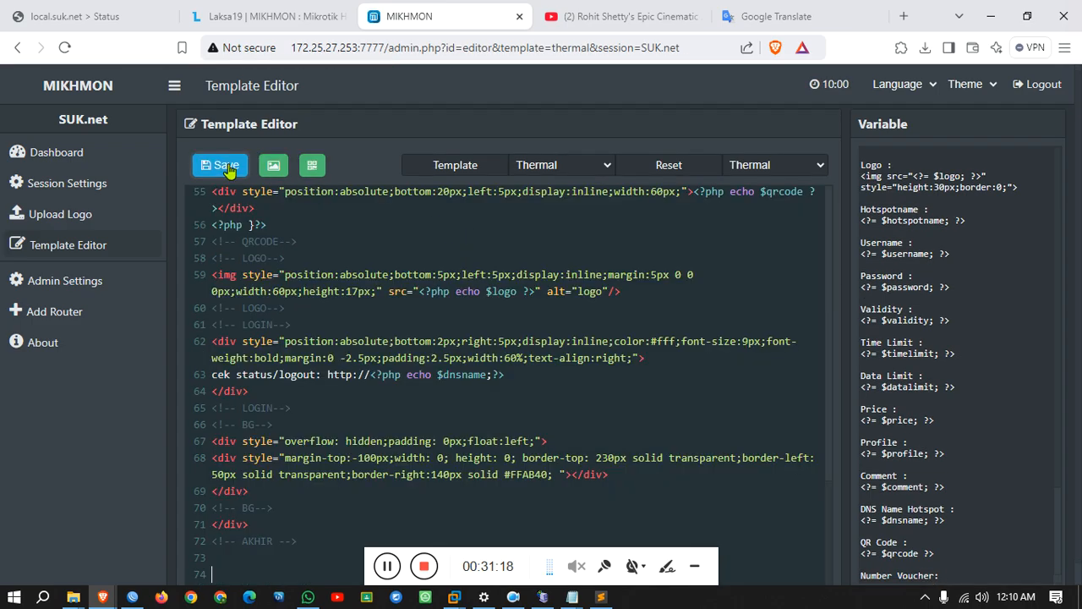
{"action": "left_click", "coordinate": [225, 171]}
Save the code into the Small template and go back to the dashboard.
{"action": "left_click", "coordinate": [544, 175]}
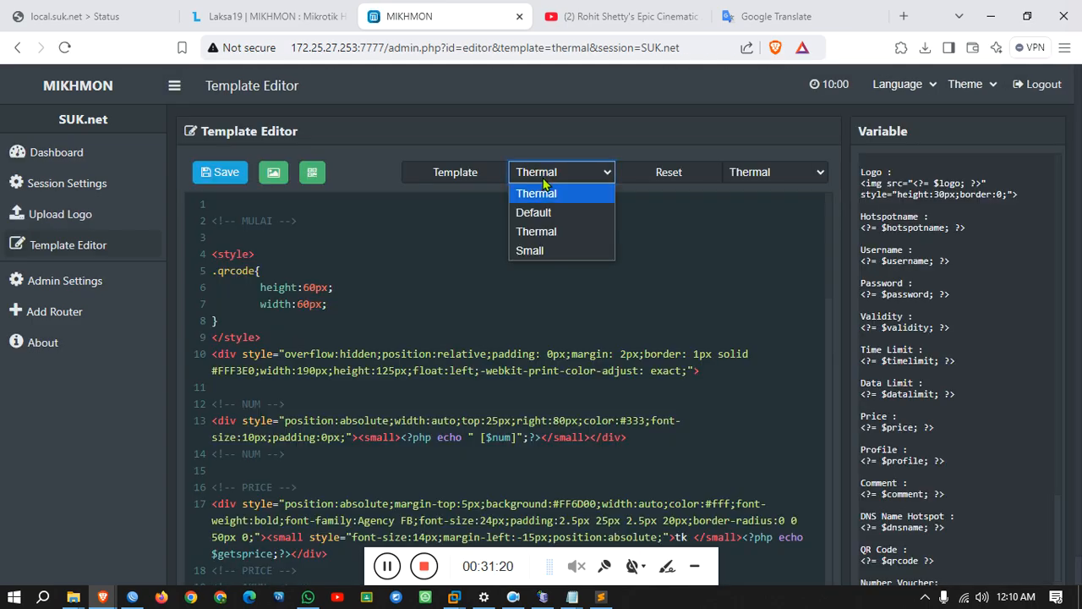
{"action": "left_click", "coordinate": [531, 251]}
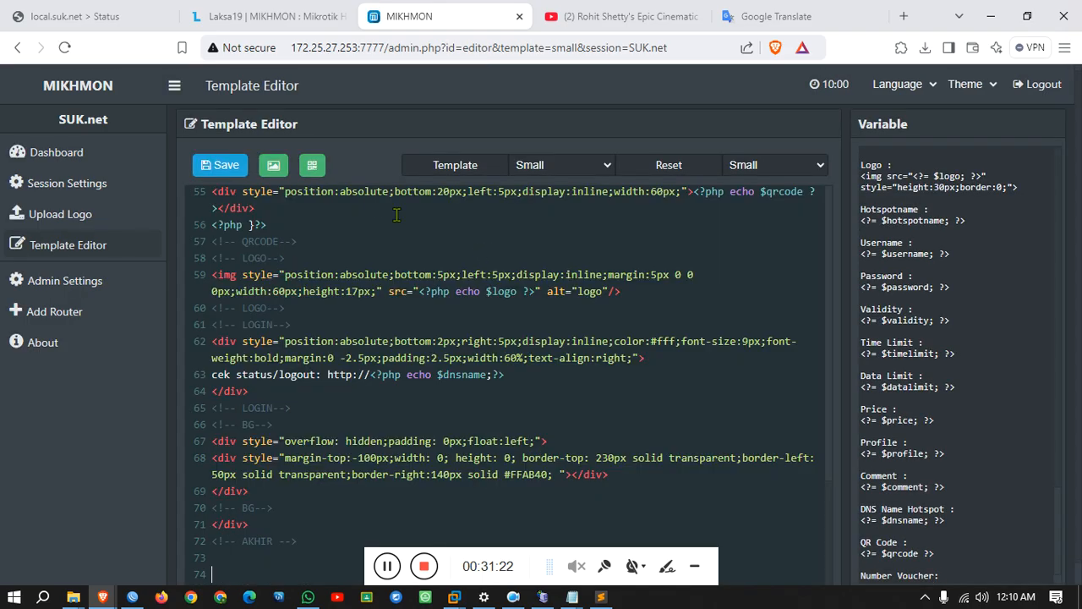
{"action": "left_click", "coordinate": [224, 174]}
{"action": "left_click", "coordinate": [91, 157]}
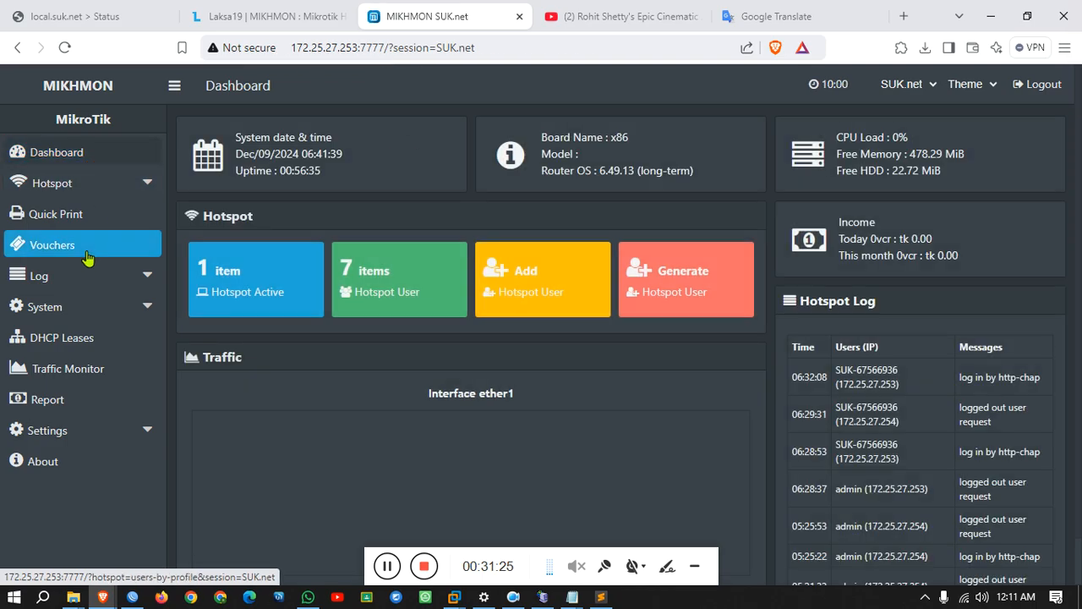
Print a 1_Days user's voucher from the all-profiles list and view it full screen.
{"action": "left_click", "coordinate": [86, 252]}
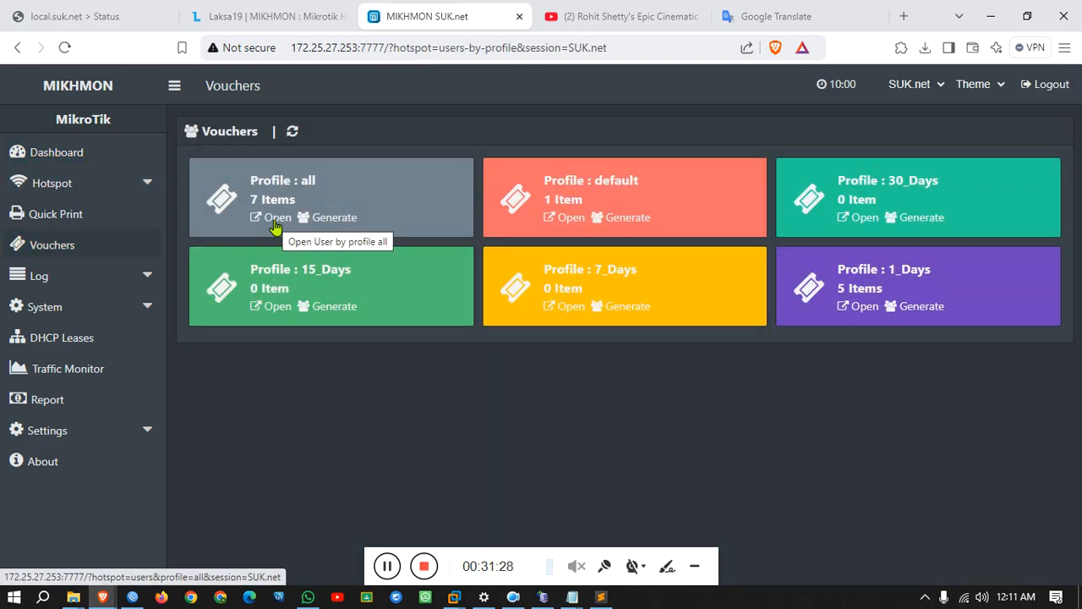
{"action": "left_click", "coordinate": [274, 225]}
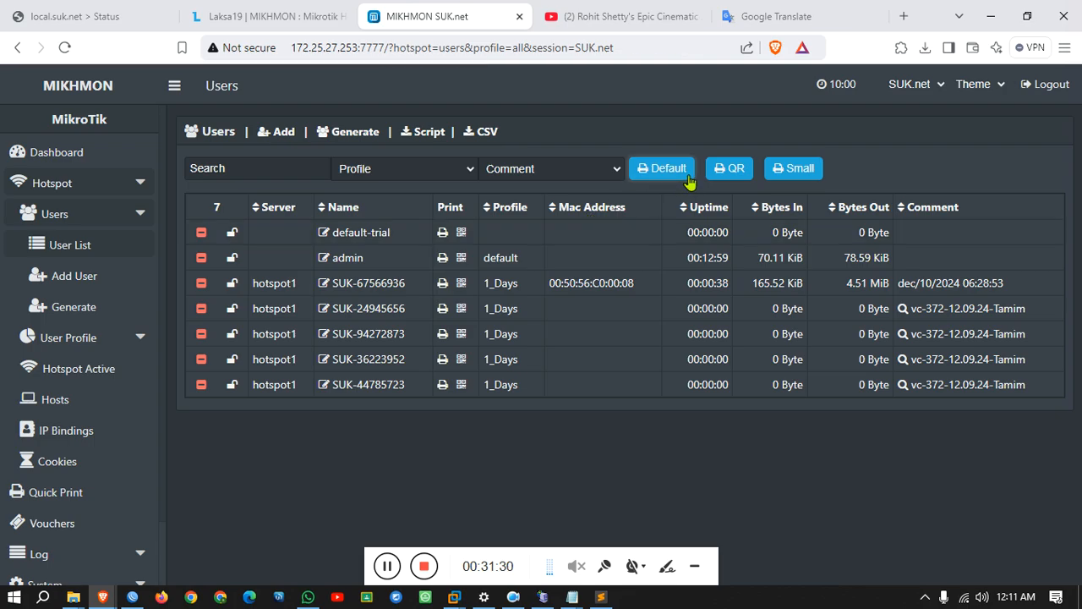
{"action": "left_click", "coordinate": [690, 177]}
{"action": "left_click", "coordinate": [685, 146]}
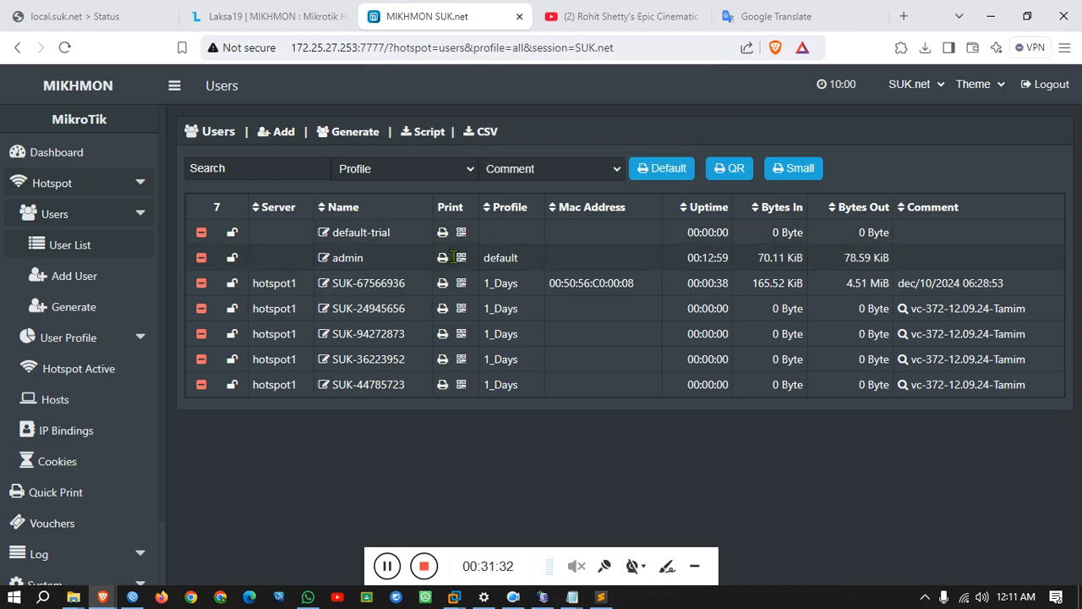
{"action": "left_click", "coordinate": [443, 335]}
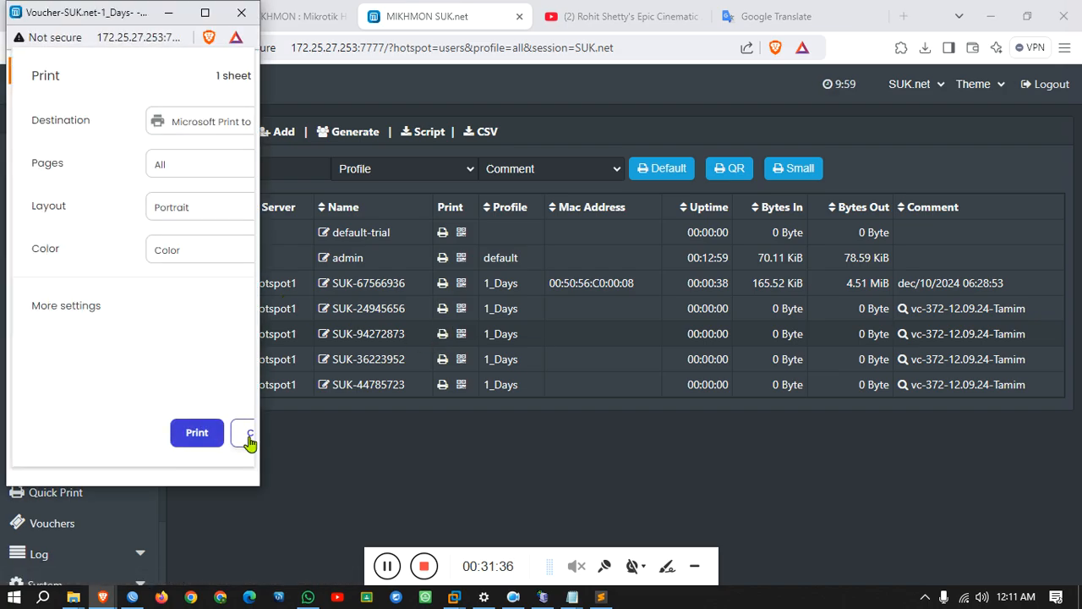
{"action": "left_click", "coordinate": [242, 434]}
{"action": "left_click", "coordinate": [204, 12]}
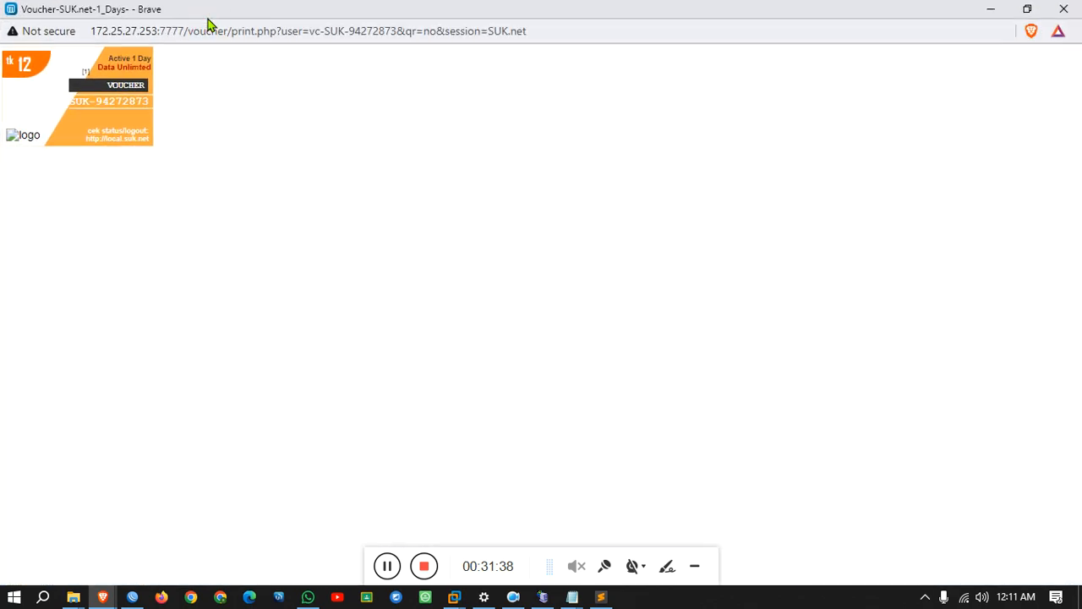